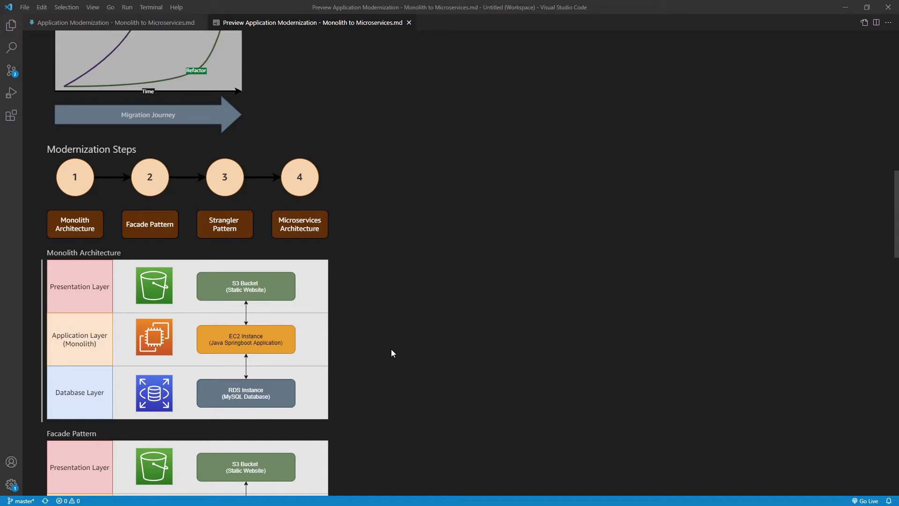
# - Scroll through the Markdown preview's monolith-to-microservices architecture diagrams
pyautogui.scroll(-15, 388, 356)
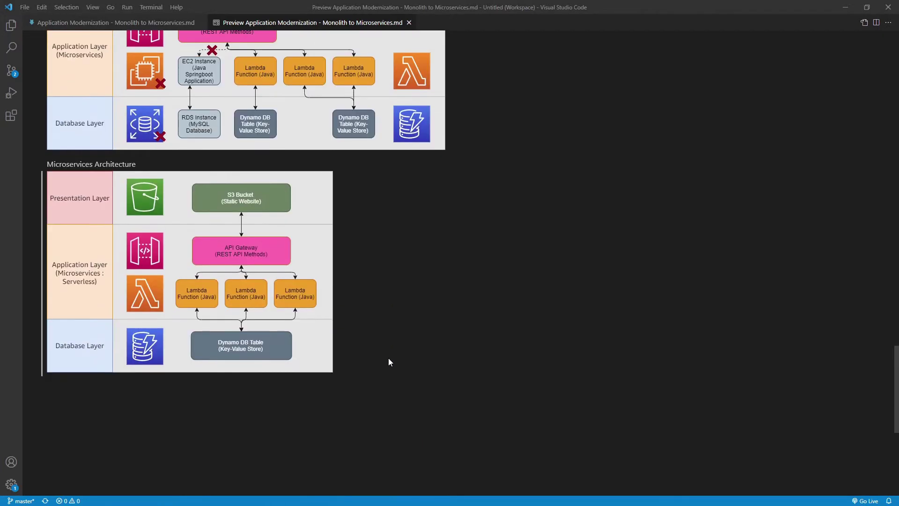
pyautogui.scroll(1, 389, 358)
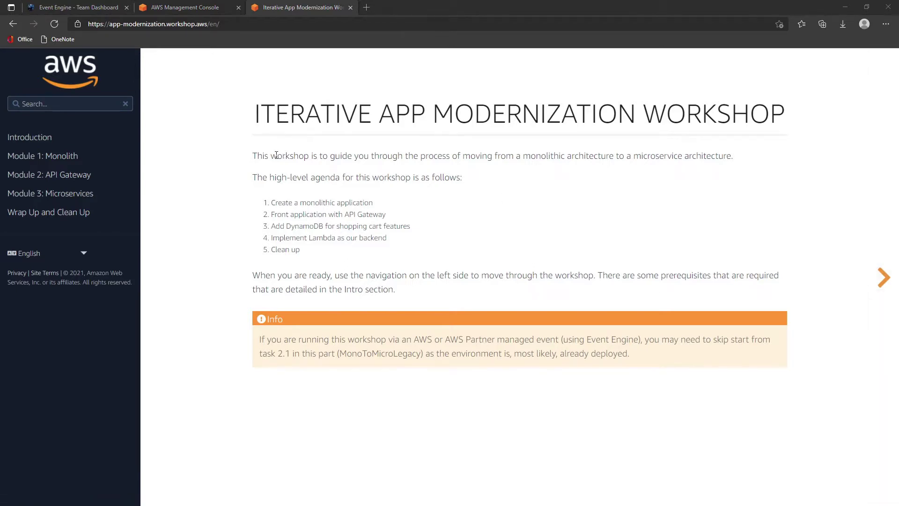
# - Open the S3 service from the AWS Console home
pyautogui.click(103, 8)
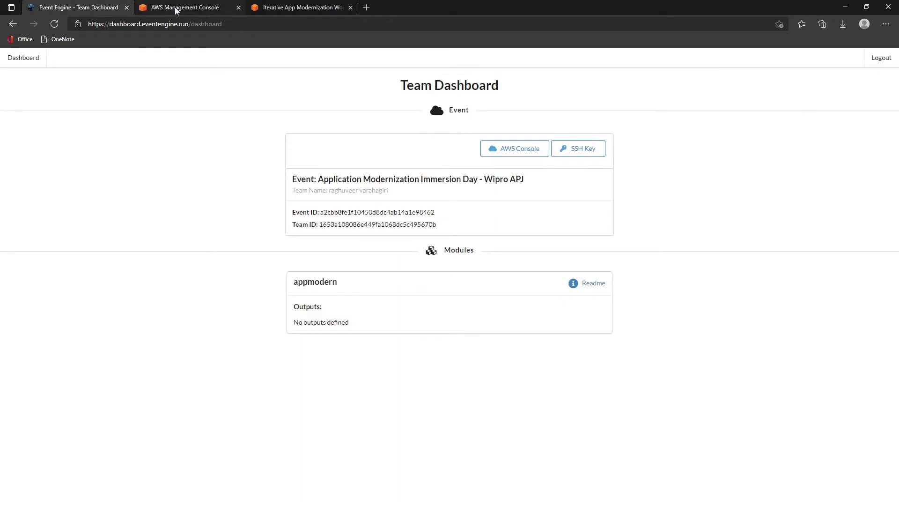
pyautogui.click(156, 7)
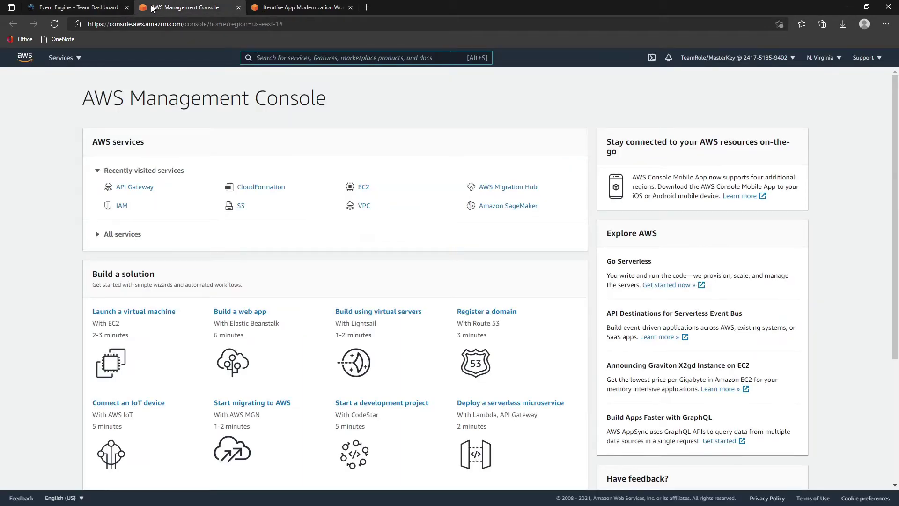
pyautogui.click(239, 207)
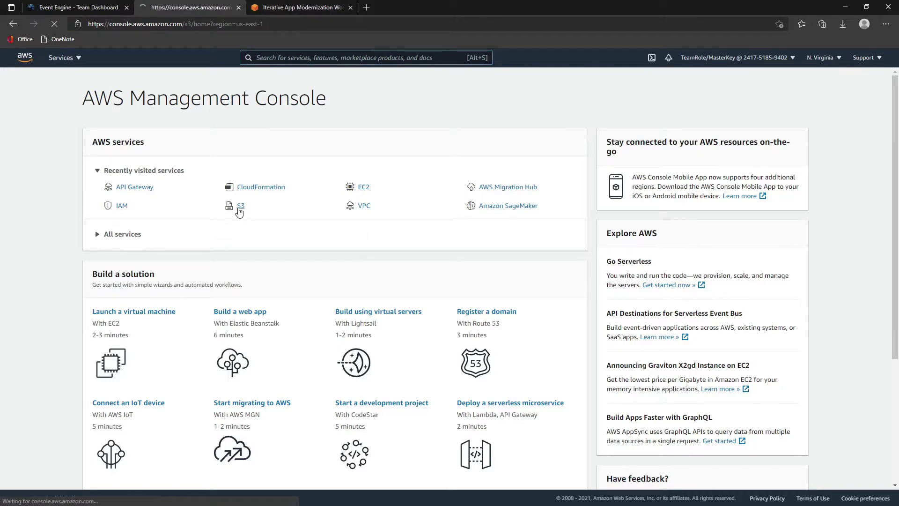
# - Open the workshop's Module 1: Monolith > Verify Backend instructions
pyautogui.click(299, 11)
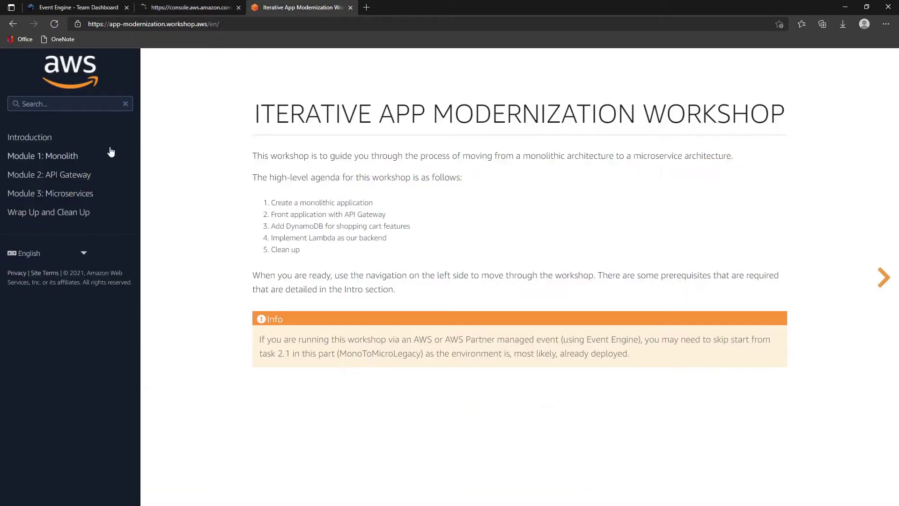
pyautogui.click(73, 161)
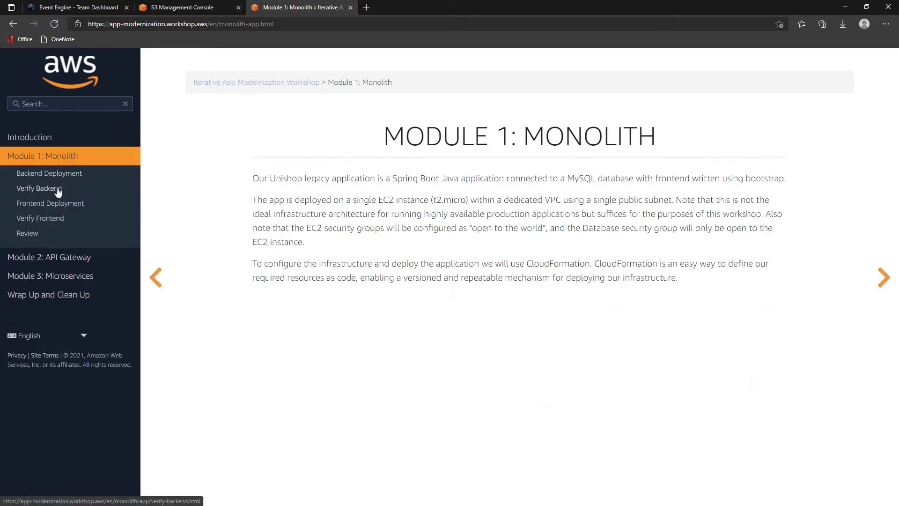
pyautogui.click(60, 189)
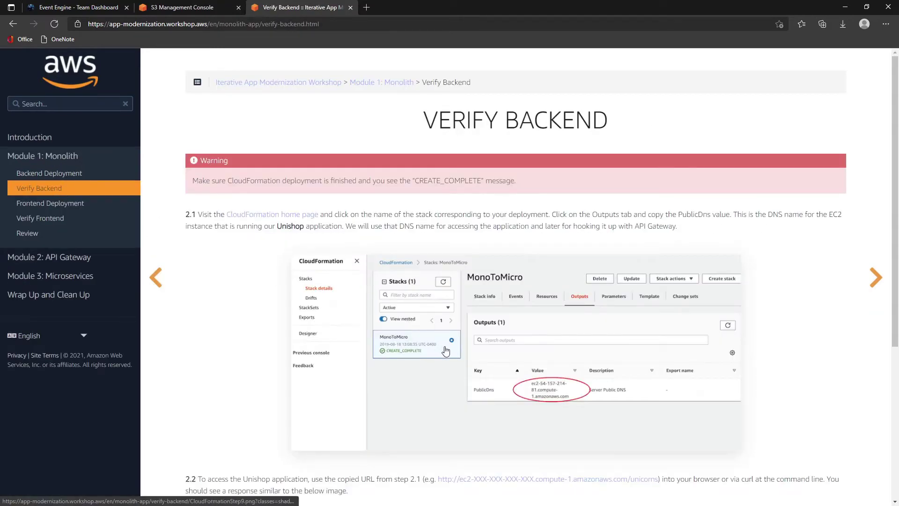
pyautogui.scroll(-5, 461, 329)
# - Open CloudFormation from the services list in a new tab
pyautogui.click(213, 9)
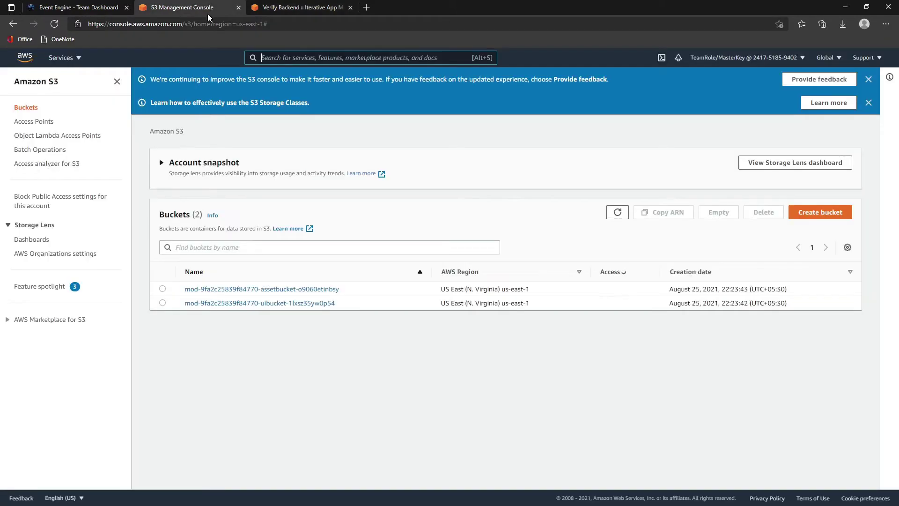
pyautogui.click(75, 57)
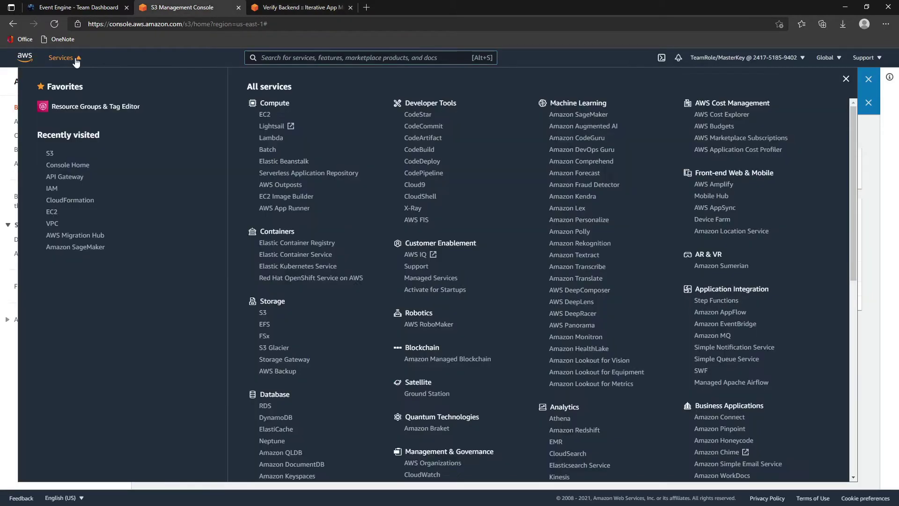
pyautogui.middleClick(70, 200)
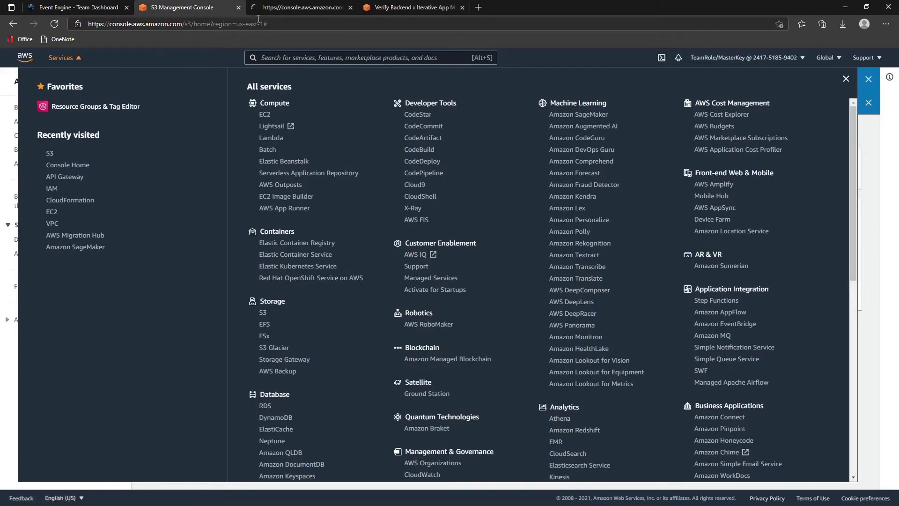
pyautogui.click(268, 8)
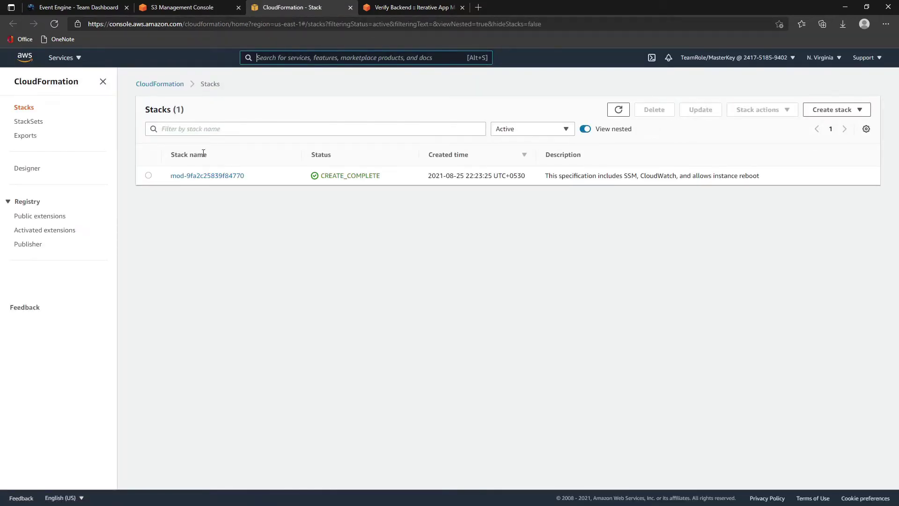
# - Show the deployed stack's Outputs and copy the PublicDns URL into a new tab
pyautogui.click(198, 176)
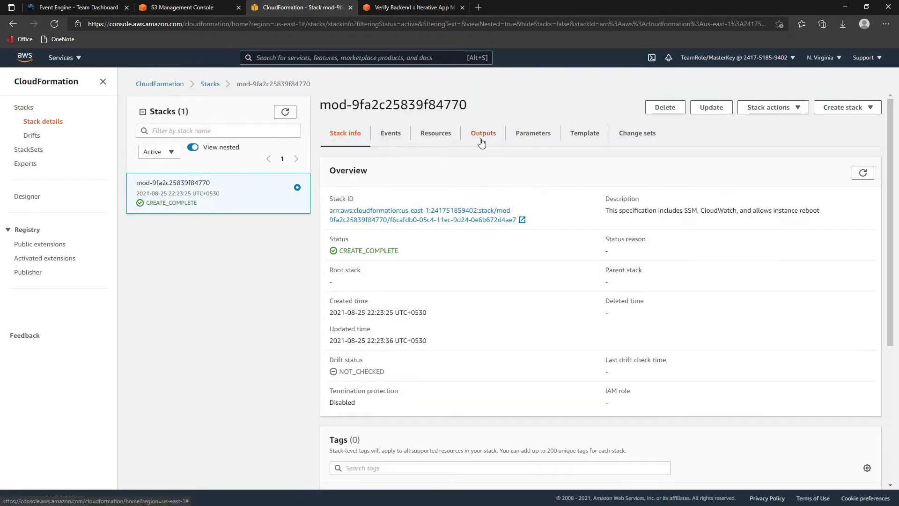
pyautogui.click(481, 140)
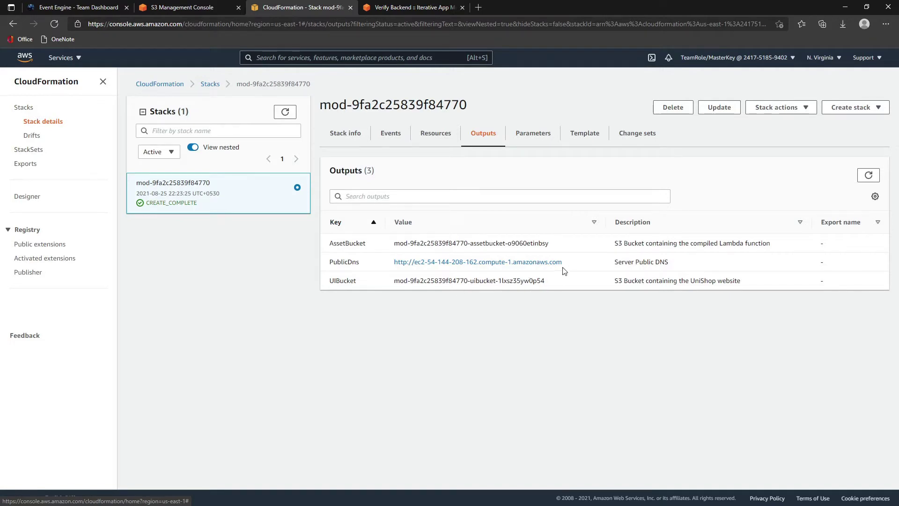
pyautogui.moveTo(563, 263); pyautogui.dragTo(394, 265)
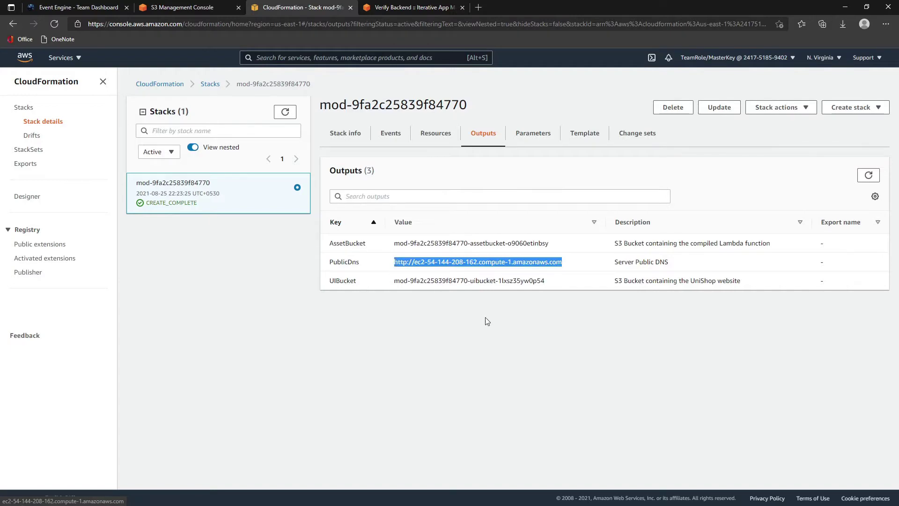
pyautogui.click(491, 322)
pyautogui.click(414, 7)
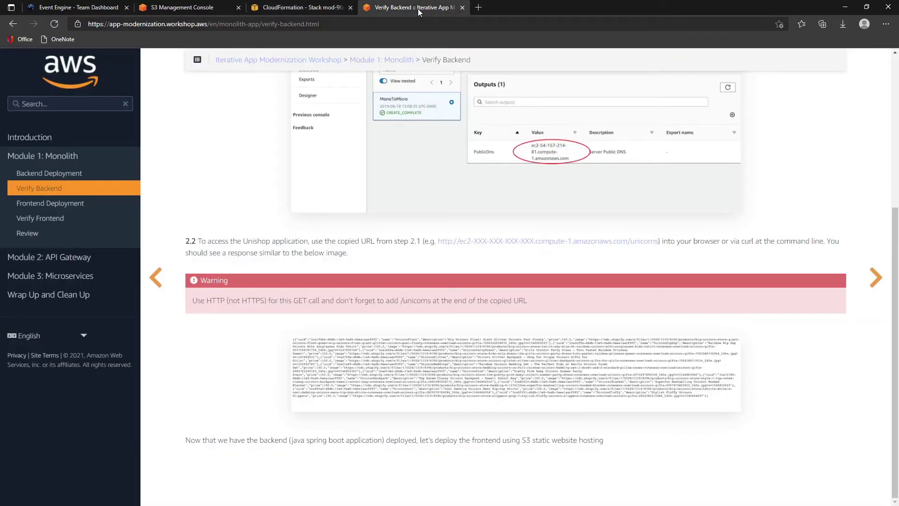
pyautogui.click(478, 8)
pyautogui.write('https://app-modernization.workshop.aws/en/monolith-app.html')
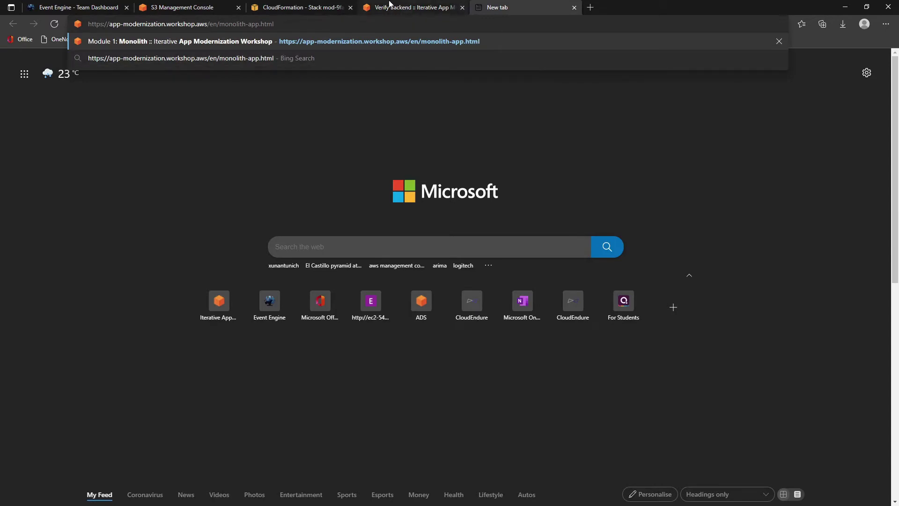
# - Paste the full PublicDns URL with /unicorns appended and load the endpoint
pyautogui.click(302, 8)
pyautogui.moveTo(562, 262); pyautogui.dragTo(396, 265)
pyautogui.hotkey('ctrl', 'c')
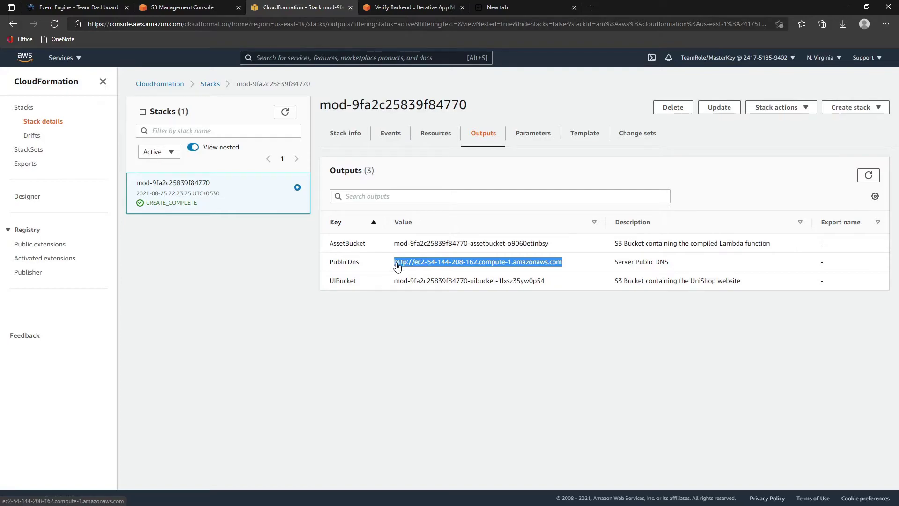
pyautogui.click(513, 9)
pyautogui.click(302, 30)
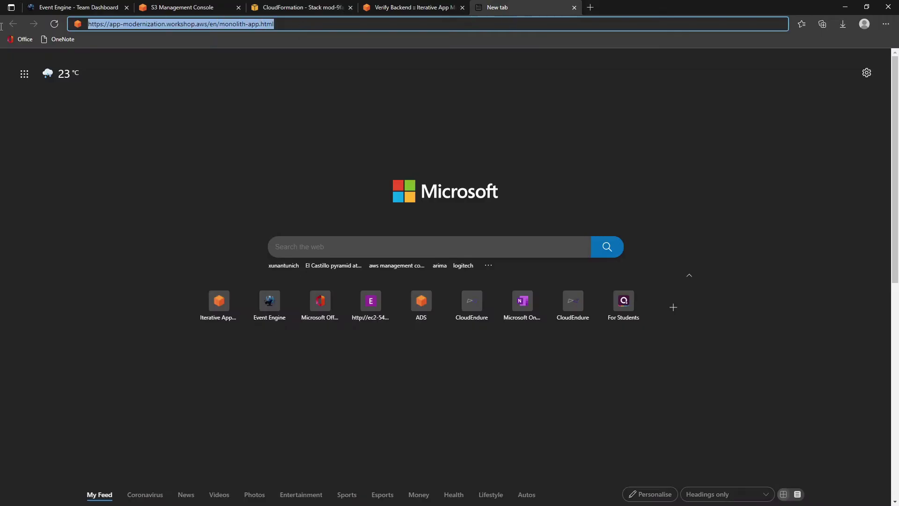
pyautogui.hotkey('ctrl', 'v')
pyautogui.write('/')
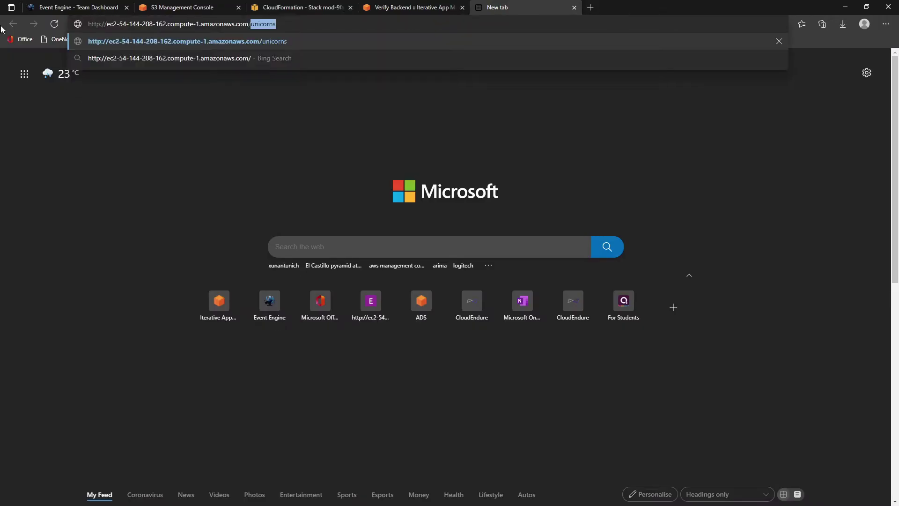
pyautogui.write('unicorns')
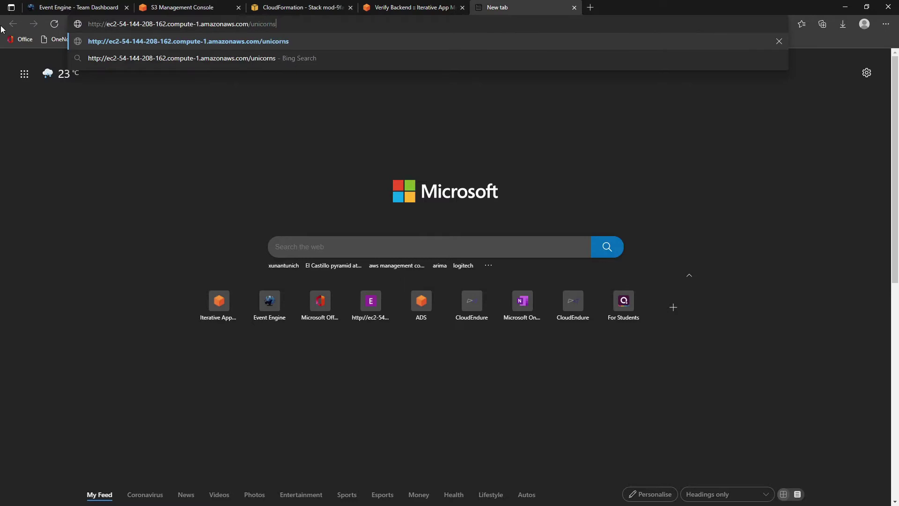
pyautogui.press('Return')
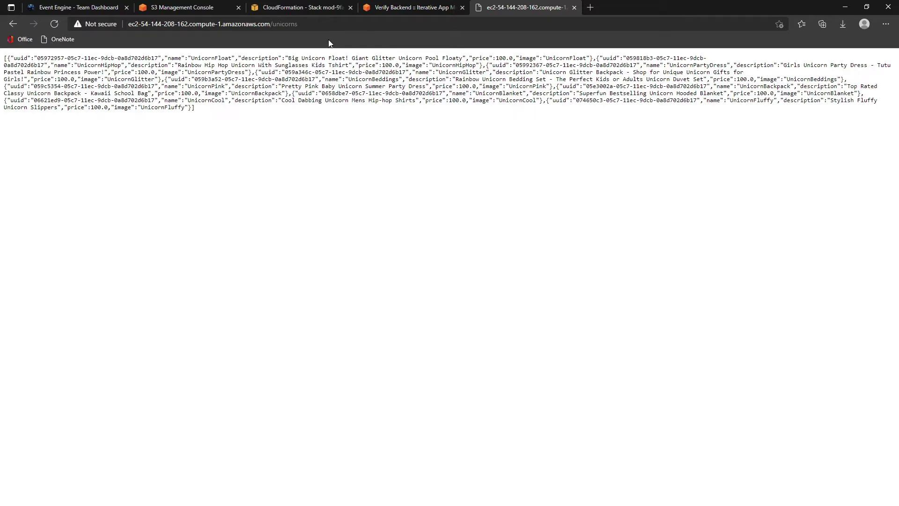
# - Advance the workshop instructions to the Frontend Deployment step
pyautogui.click(302, 7)
pyautogui.click(409, 7)
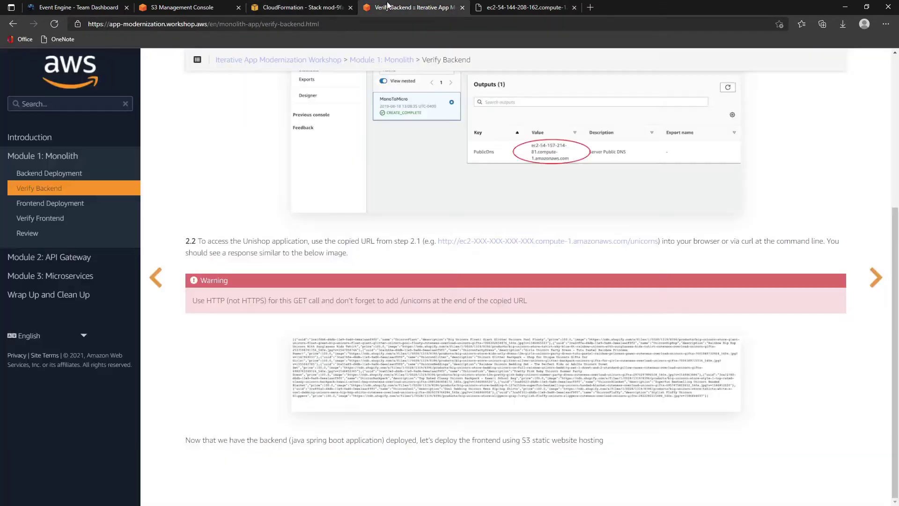
pyautogui.click(868, 285)
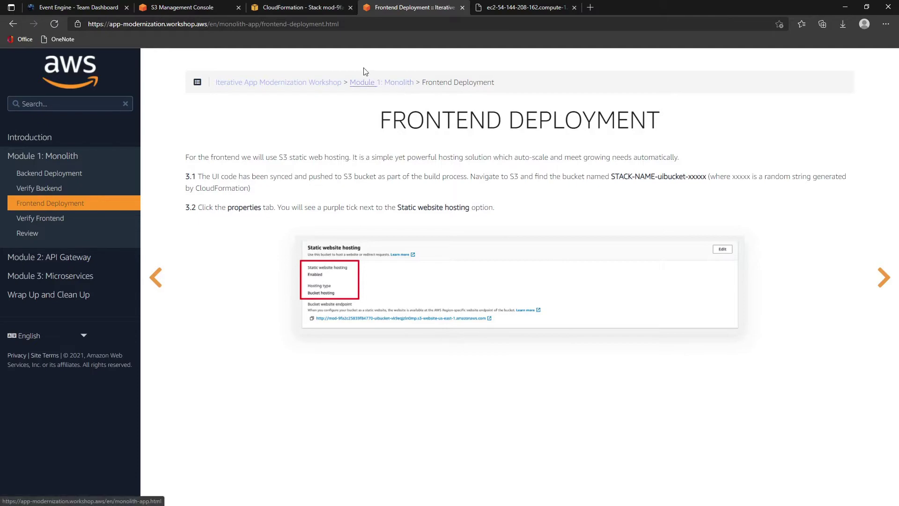
# - Open the uibucket in the S3 console
pyautogui.click(194, 10)
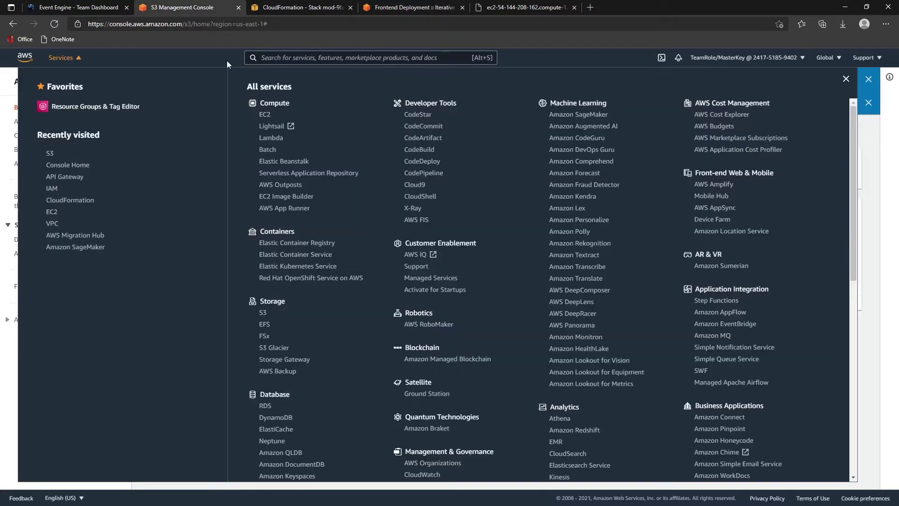
pyautogui.click(846, 79)
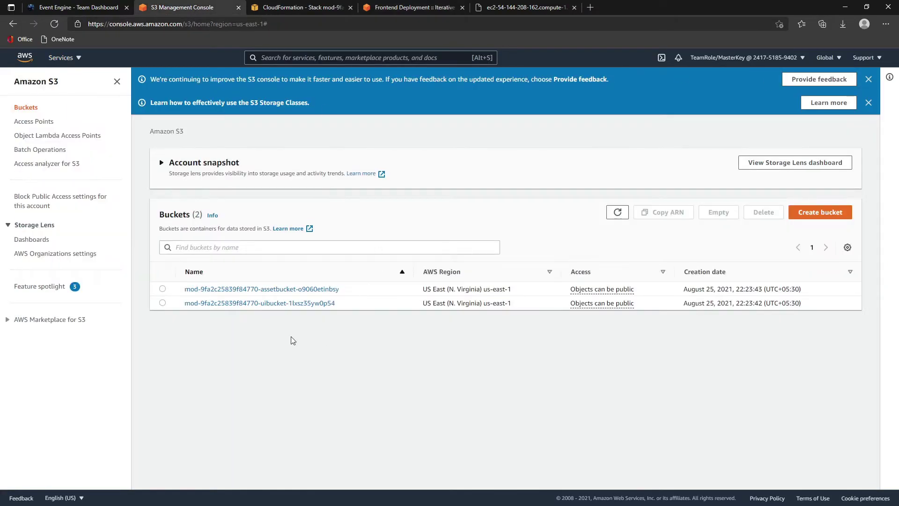
pyautogui.click(264, 304)
pyautogui.scroll(-2, 273, 255)
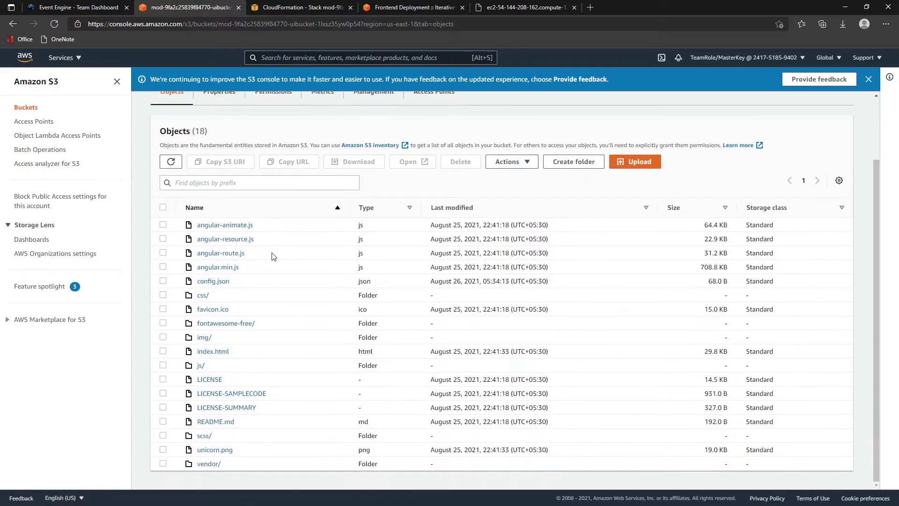
pyautogui.scroll(2, 234, 442)
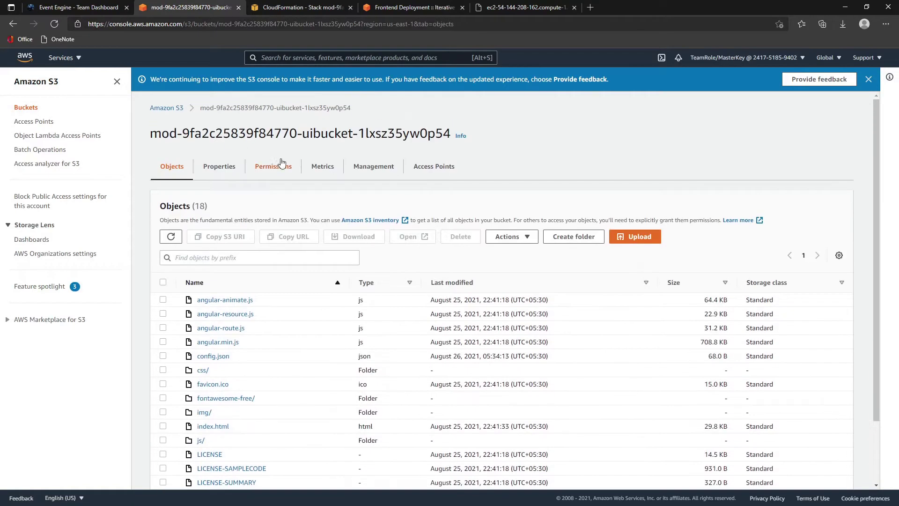
# - Confirm static website hosting is Enabled in Properties, then switch to the Objects list
pyautogui.click(226, 171)
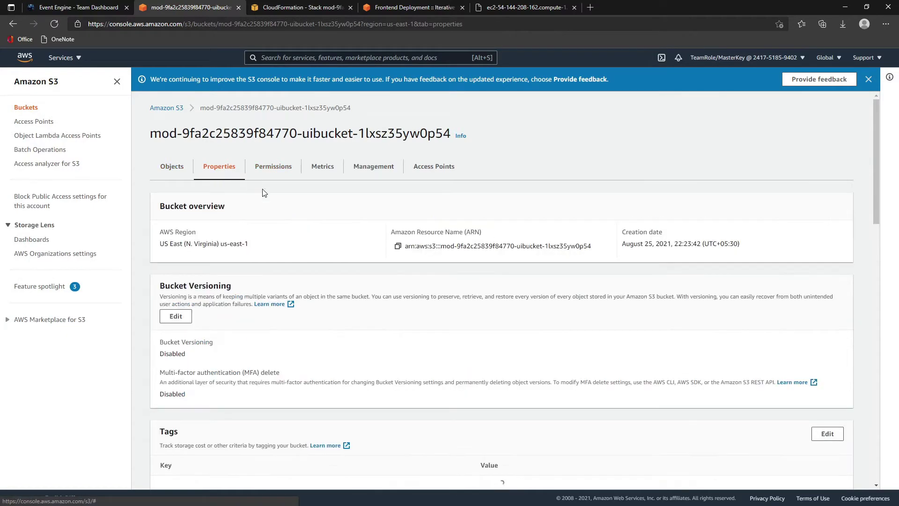
pyautogui.scroll(-6, 315, 290)
pyautogui.scroll(-15, 313, 291)
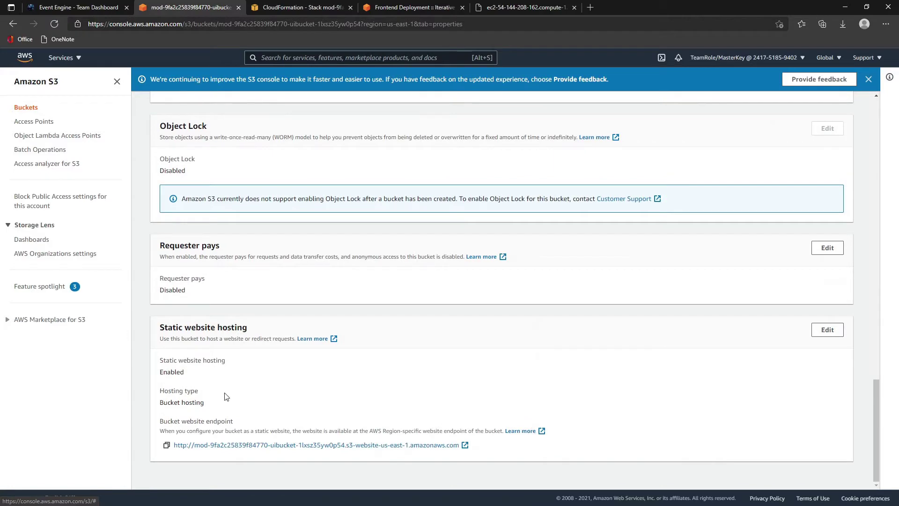
pyautogui.moveTo(160, 373); pyautogui.dragTo(187, 374)
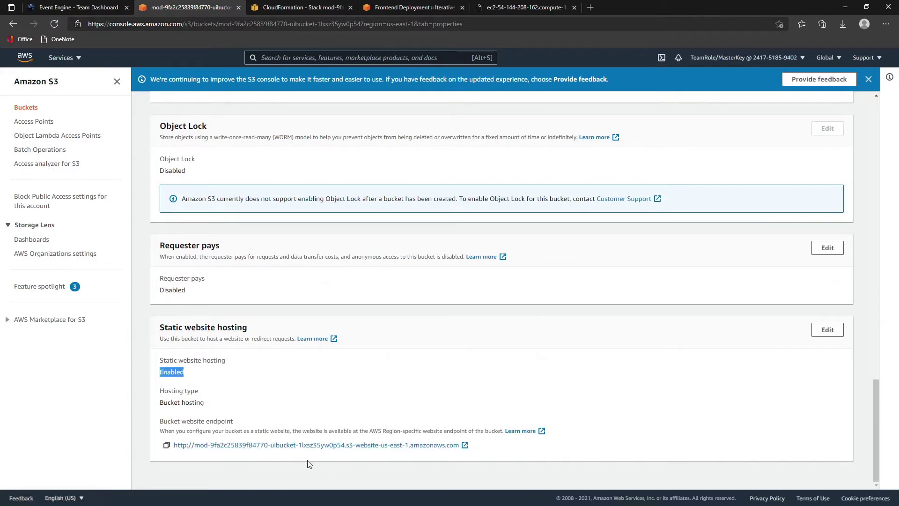
pyautogui.scroll(4, 261, 271)
pyautogui.scroll(15, 260, 266)
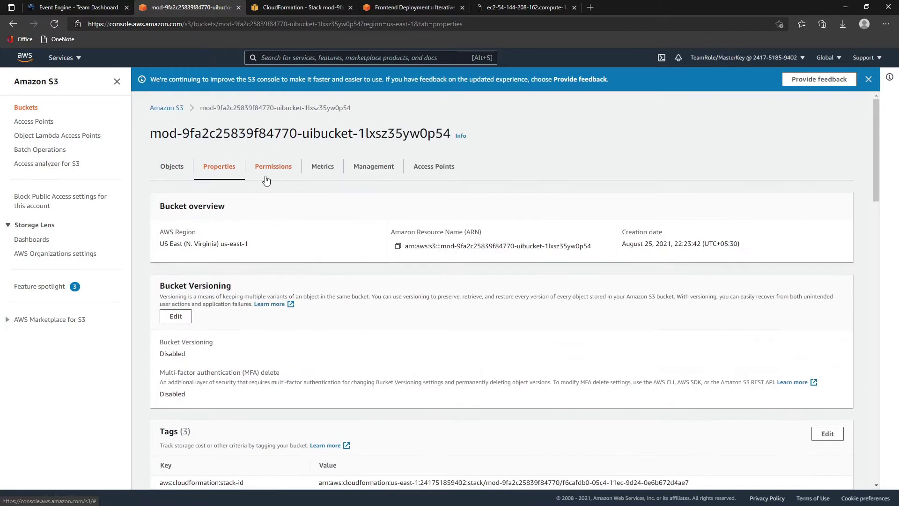
pyautogui.click(169, 167)
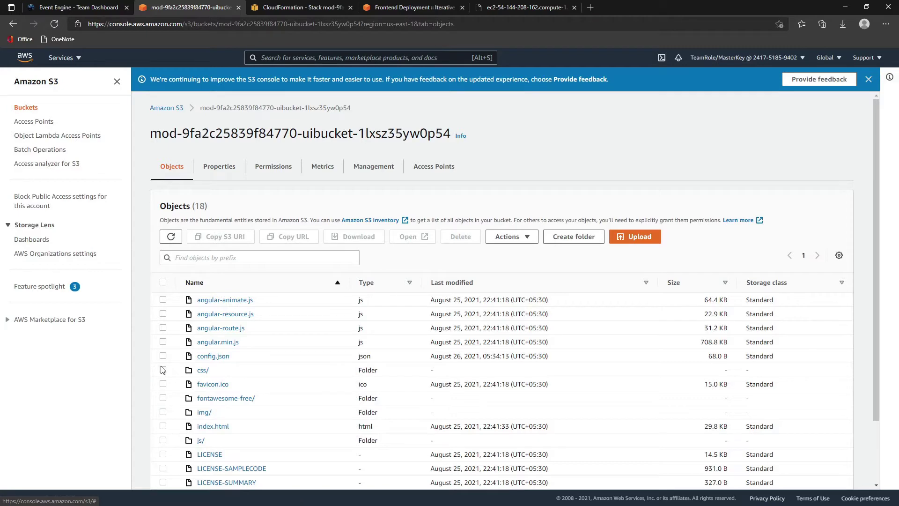
# - Download config.json from its object page and bring it up in the editor
pyautogui.click(209, 357)
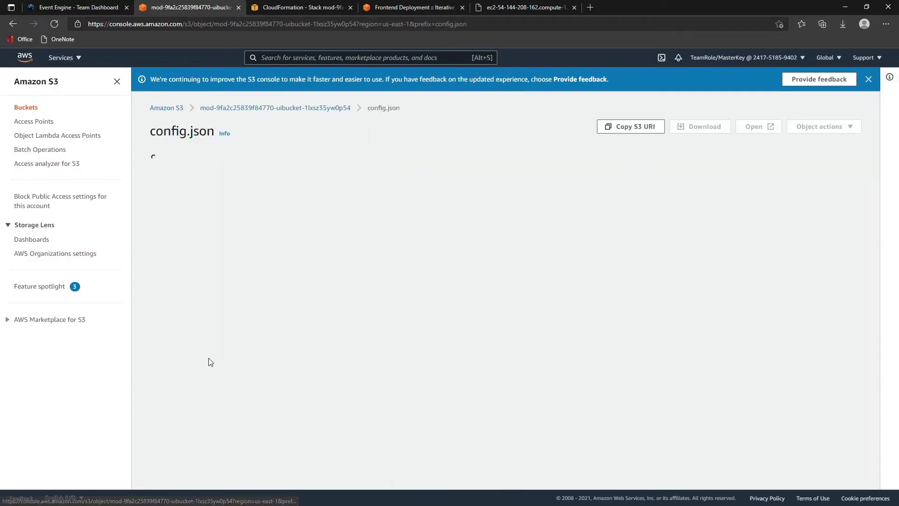
pyautogui.scroll(-5, 333, 351)
pyautogui.scroll(5, 327, 351)
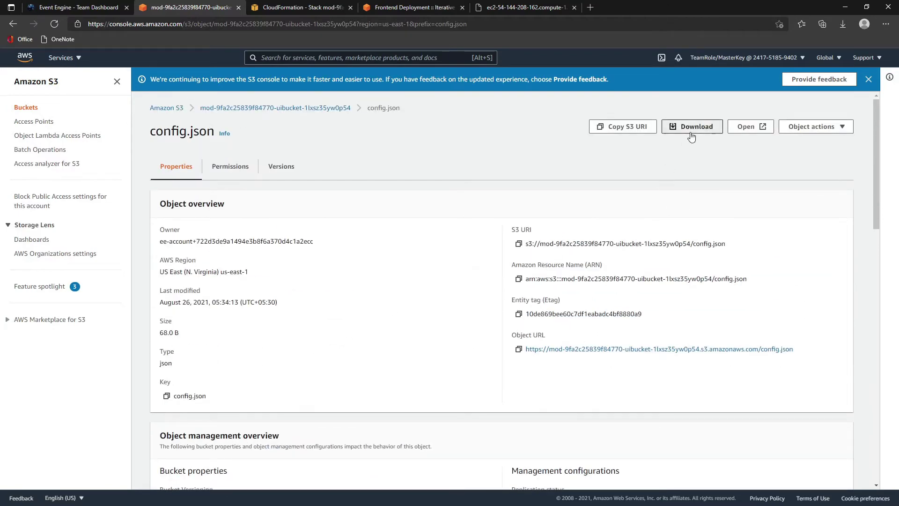
pyautogui.click(688, 131)
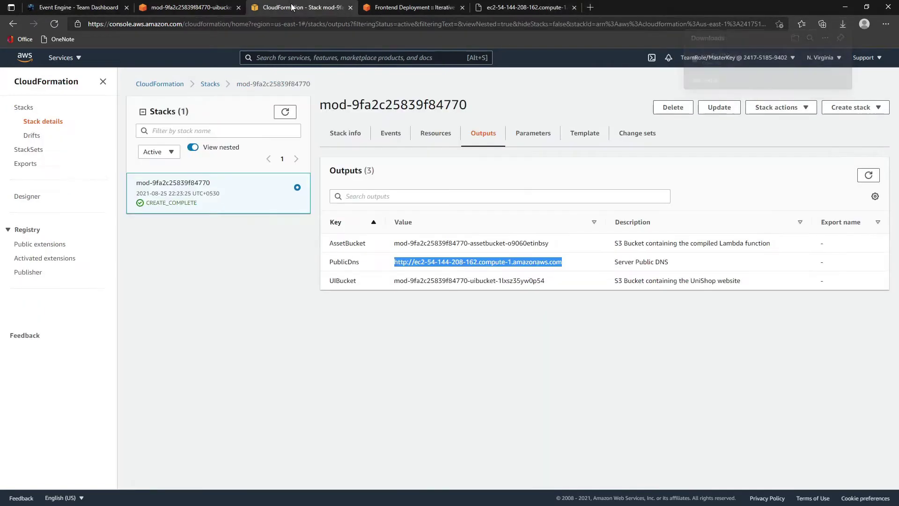
pyautogui.click(294, 7)
pyautogui.click(229, 7)
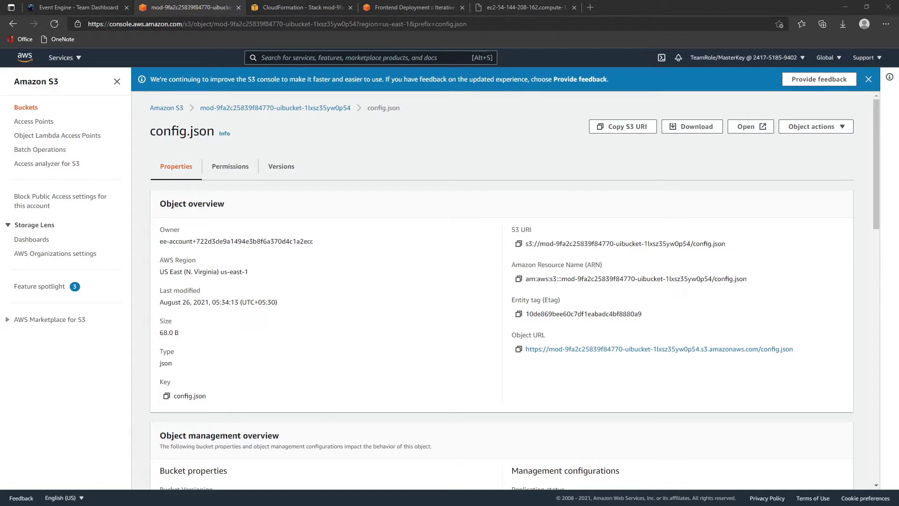
pyautogui.hotkey('alt', 'Tab')
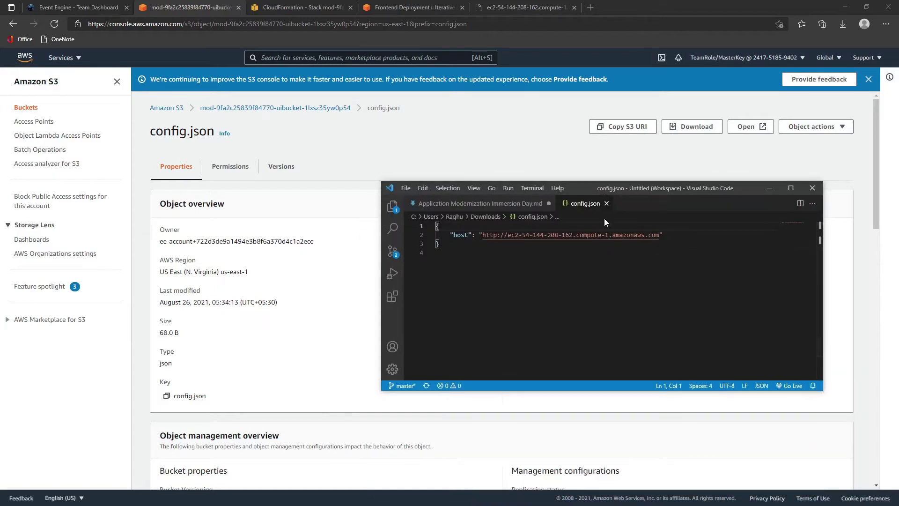
# - Check config.json's line 2 host URL against the stack's PublicDns output
pyautogui.click(287, 8)
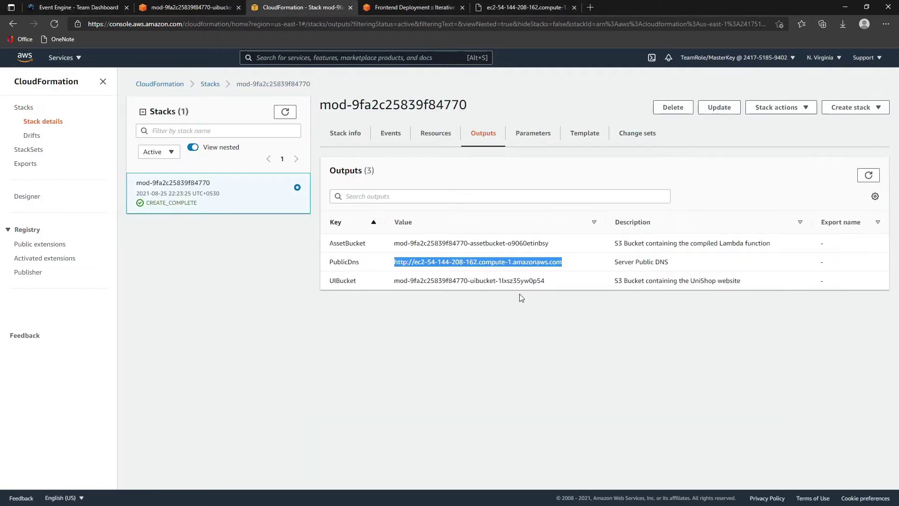
pyautogui.hotkey('alt', 'Tab')
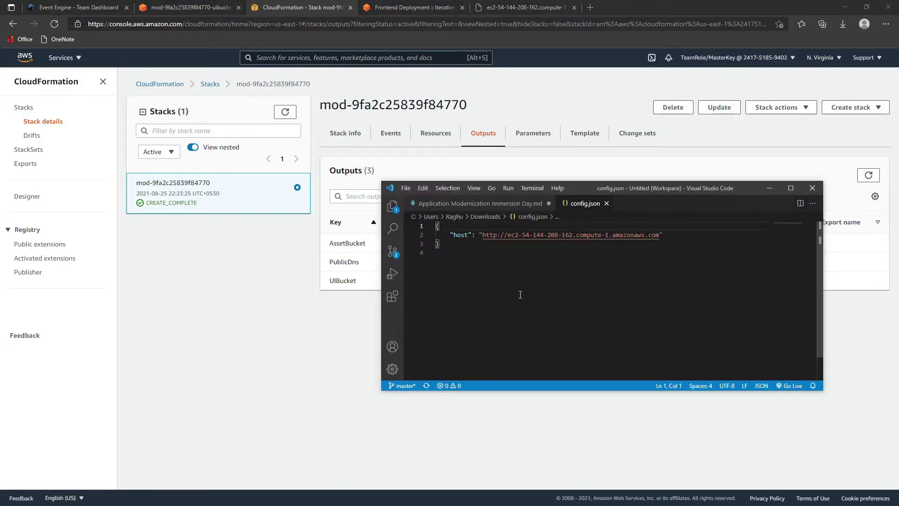
pyautogui.moveTo(579, 190); pyautogui.dragTo(535, 302)
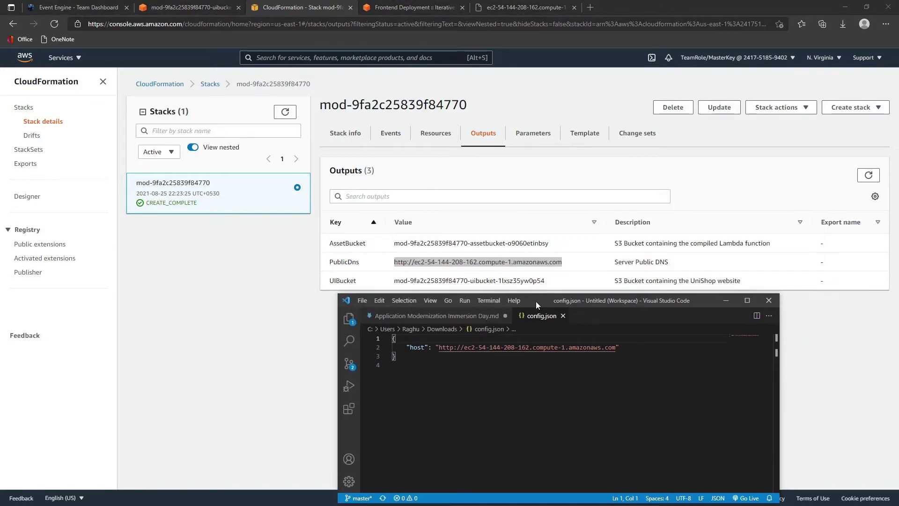
pyautogui.moveTo(439, 347); pyautogui.dragTo(612, 347)
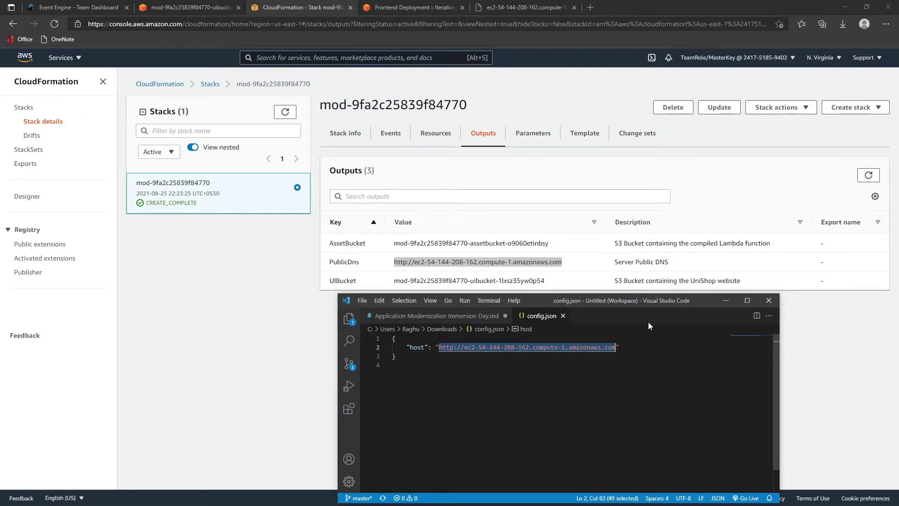
pyautogui.click(726, 300)
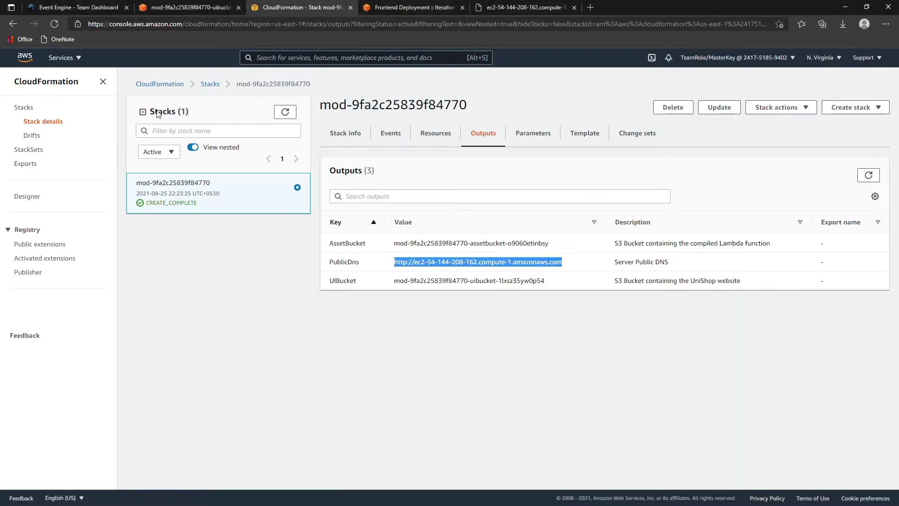
# - Return to the bucket's file list and check config.json's last modified timestamp
pyautogui.click(173, 12)
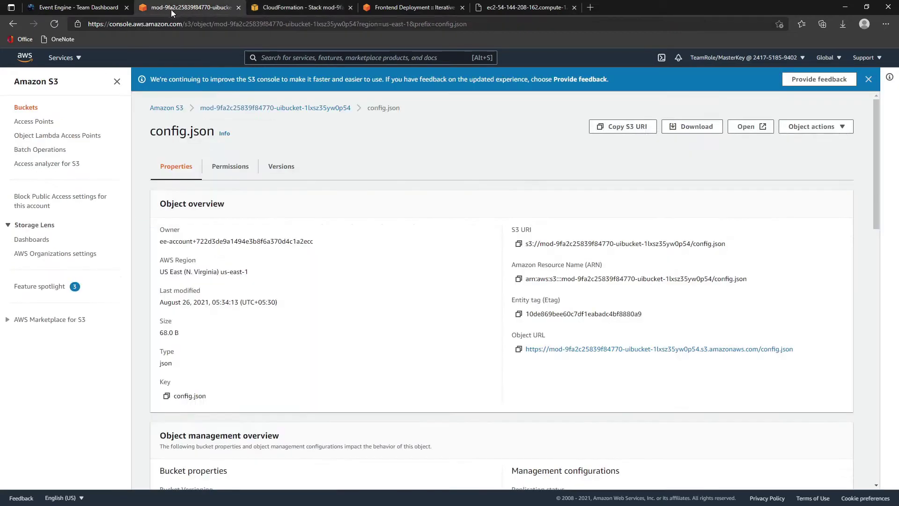
pyautogui.scroll(-5, 266, 347)
pyautogui.scroll(5, 261, 290)
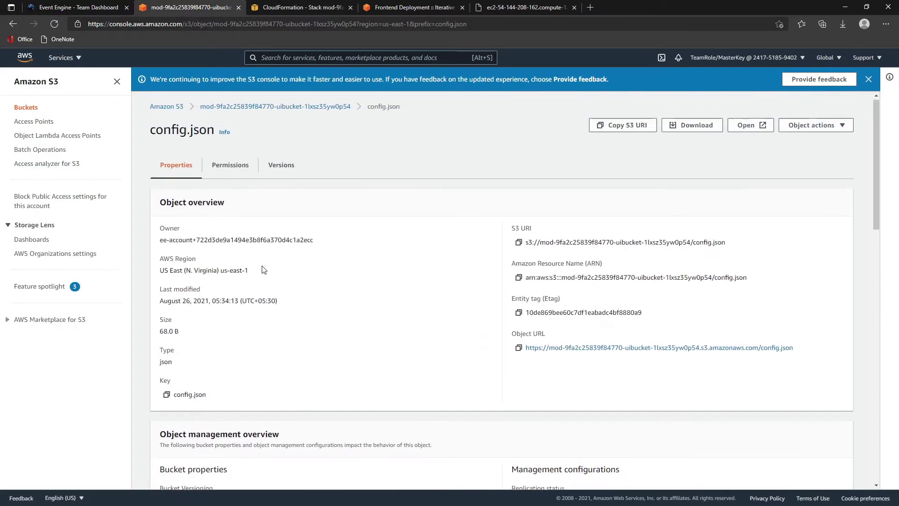
pyautogui.click(234, 109)
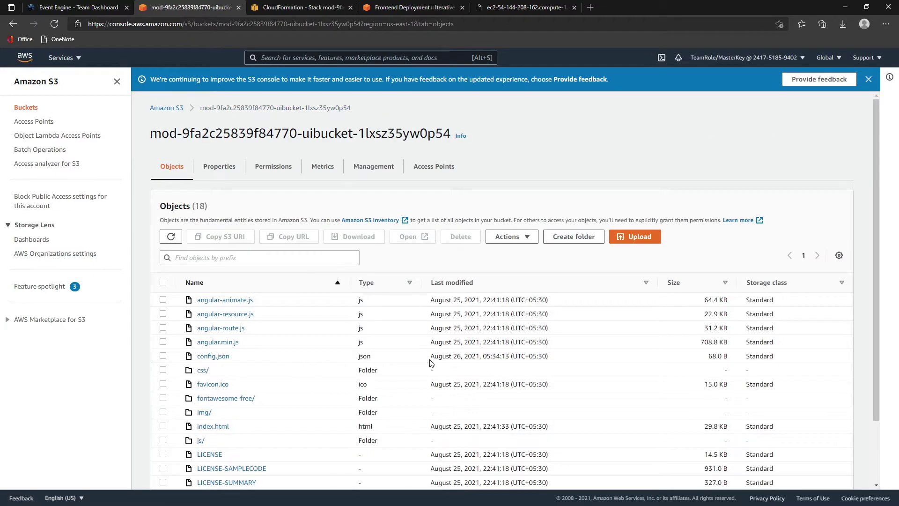
pyautogui.moveTo(434, 356); pyautogui.dragTo(509, 356)
pyautogui.click(542, 141)
pyautogui.click(316, 8)
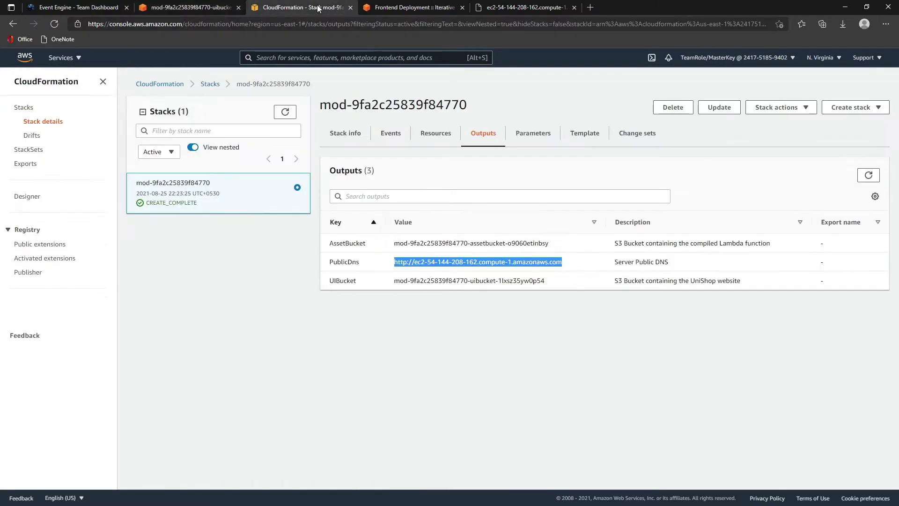
pyautogui.click(202, 10)
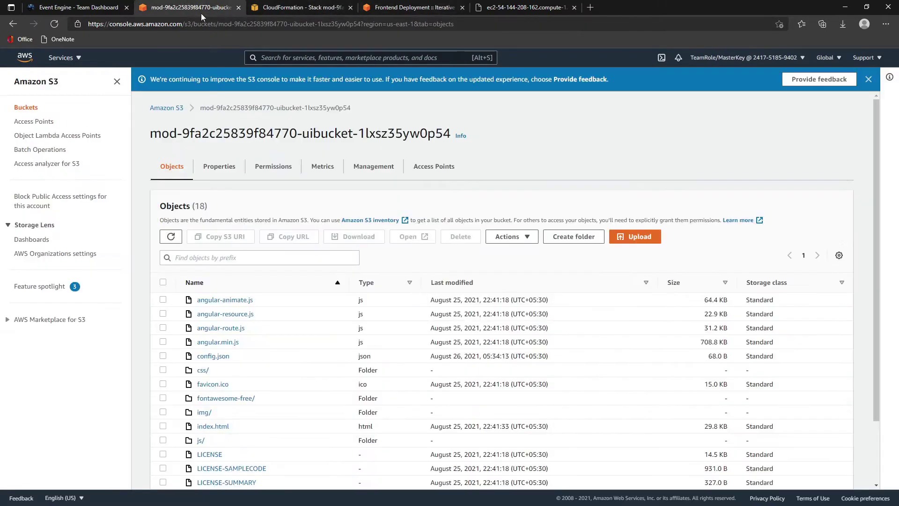
# - Review the bucket's Permissions, then open the Static website hosting endpoint from Properties
pyautogui.click(253, 166)
pyautogui.scroll(-10, 343, 252)
pyautogui.scroll(10, 342, 251)
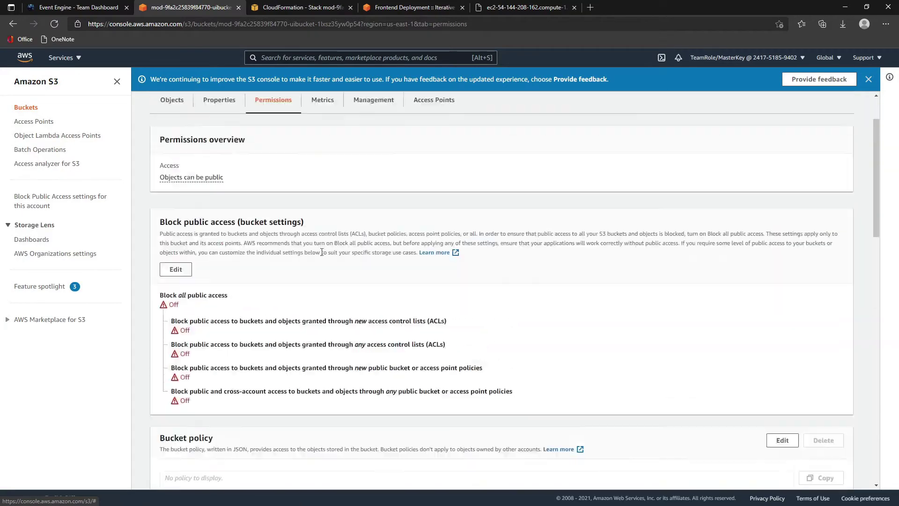
pyautogui.click(229, 171)
pyautogui.scroll(-20, 421, 353)
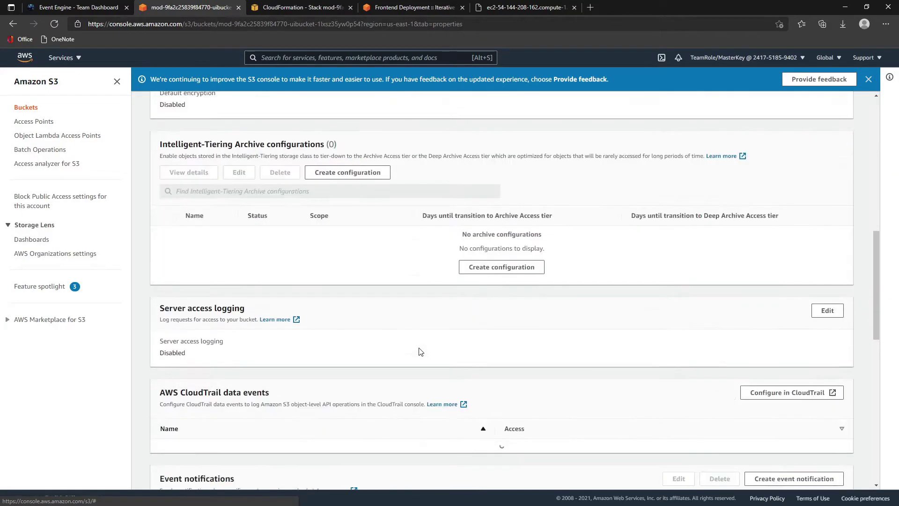
pyautogui.click(457, 446)
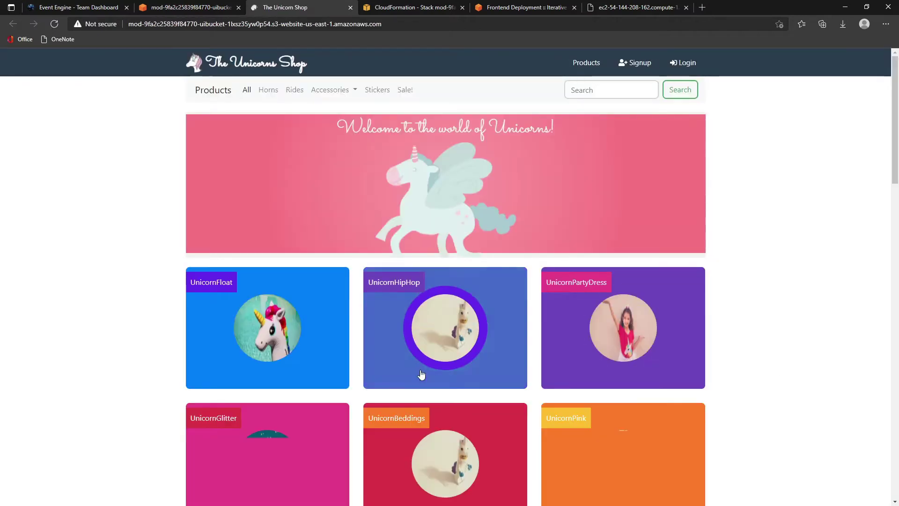
# - Scroll through The Unicorn Shop's product grid
pyautogui.scroll(-12, 420, 373)
pyautogui.scroll(10, 442, 458)
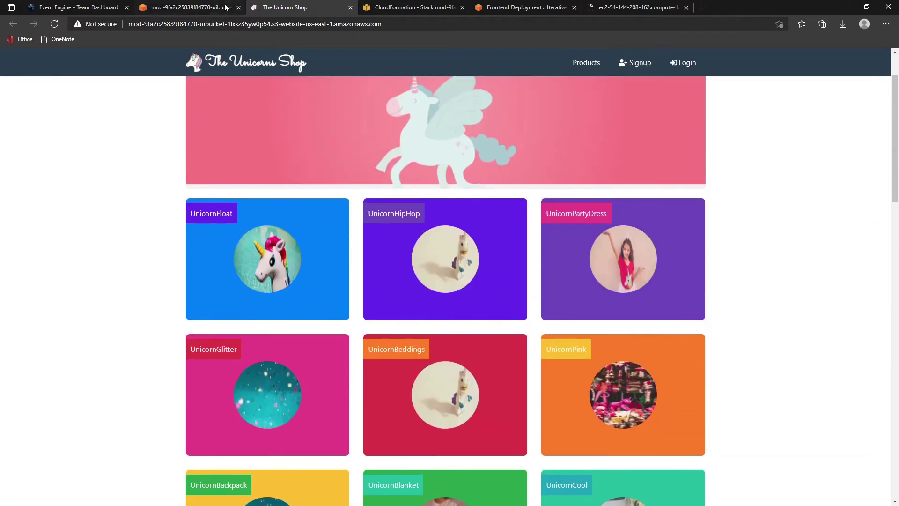
pyautogui.click(203, 8)
pyautogui.click(278, 14)
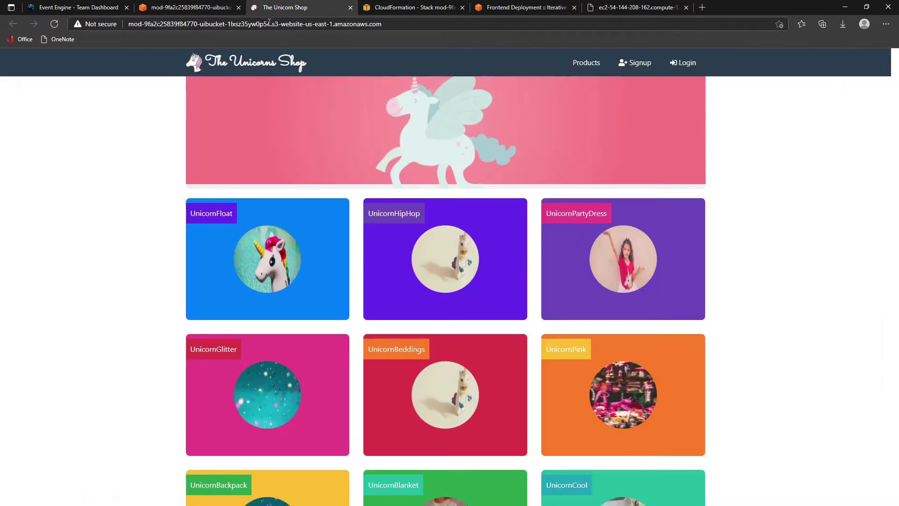
pyautogui.scroll(-5, 470, 287)
pyautogui.scroll(4, 345, 185)
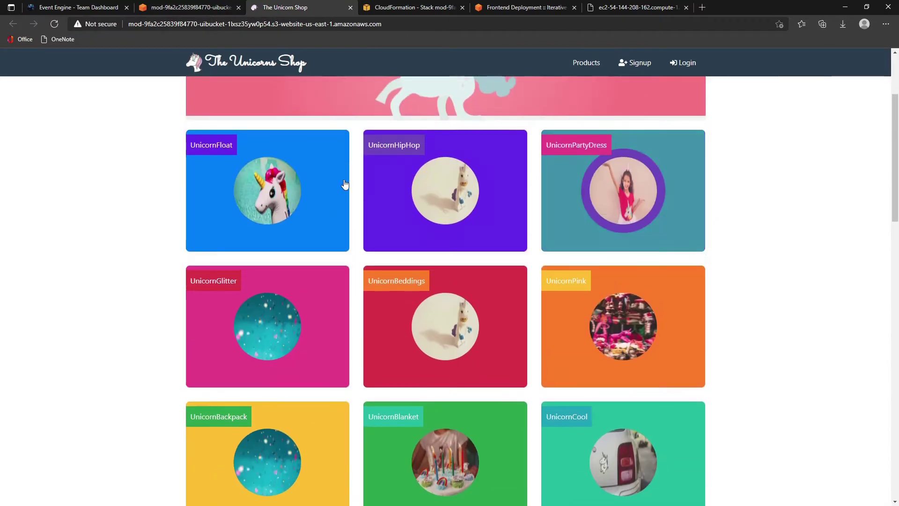
pyautogui.scroll(-3, 304, 412)
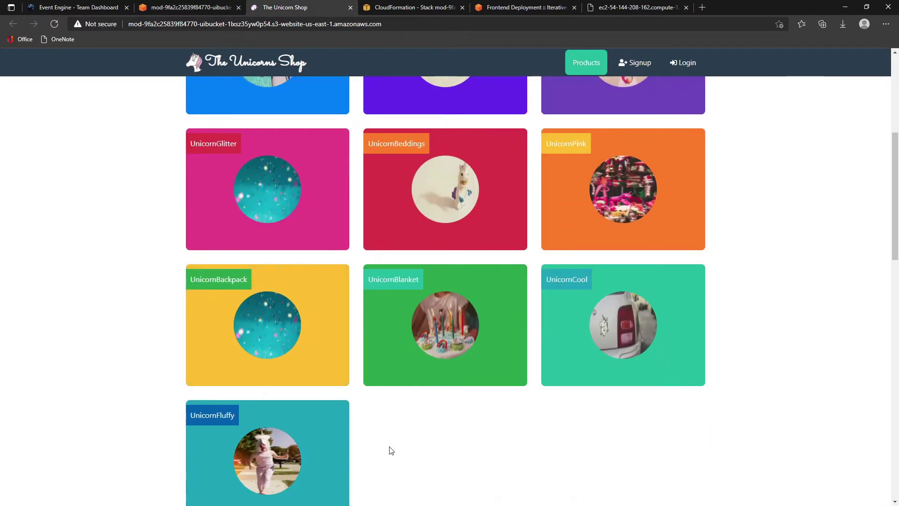
pyautogui.scroll(5, 377, 447)
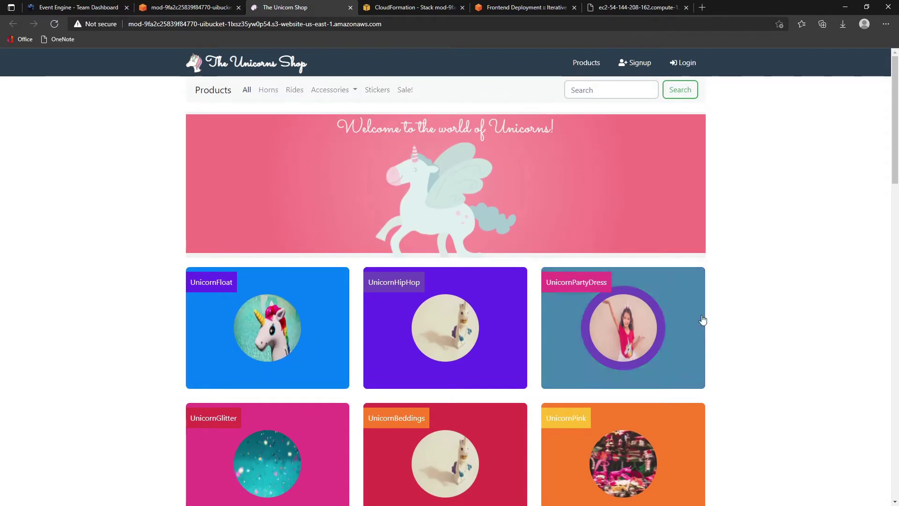
# - Compare the storefront tiles with the backend's /unicorns JSON response
pyautogui.click(615, 7)
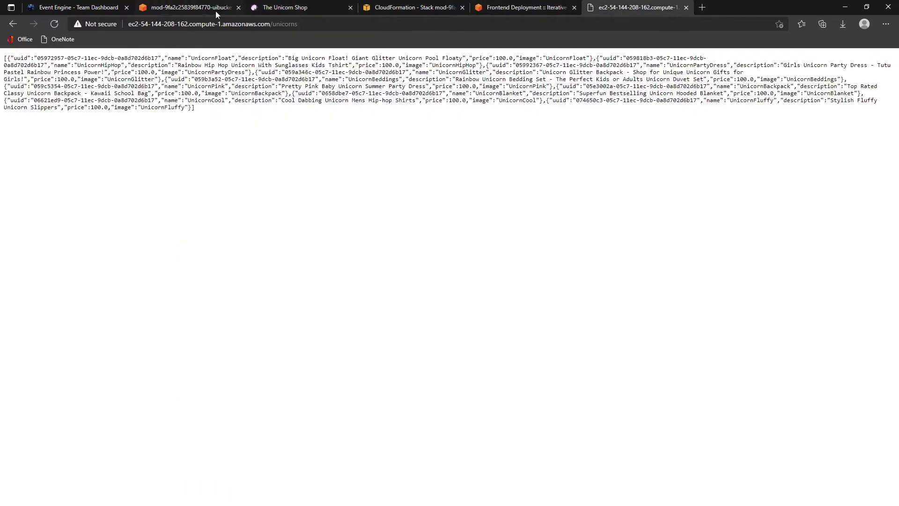
pyautogui.click(285, 8)
pyautogui.scroll(-5, 487, 234)
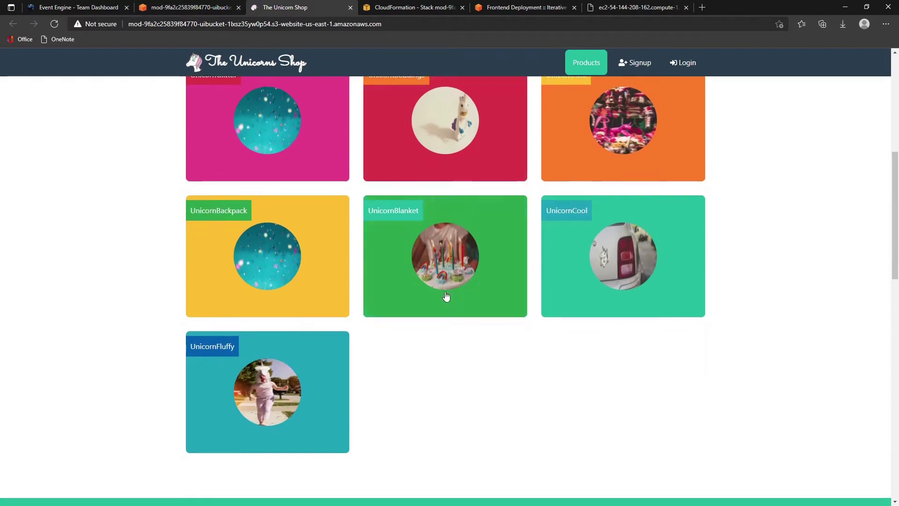
pyautogui.scroll(7, 446, 296)
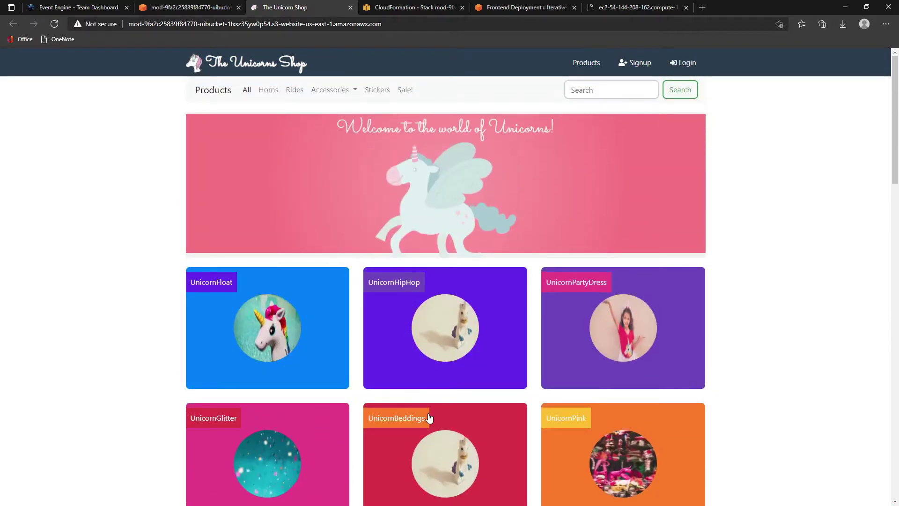
pyautogui.scroll(-7, 462, 392)
pyautogui.scroll(7, 451, 361)
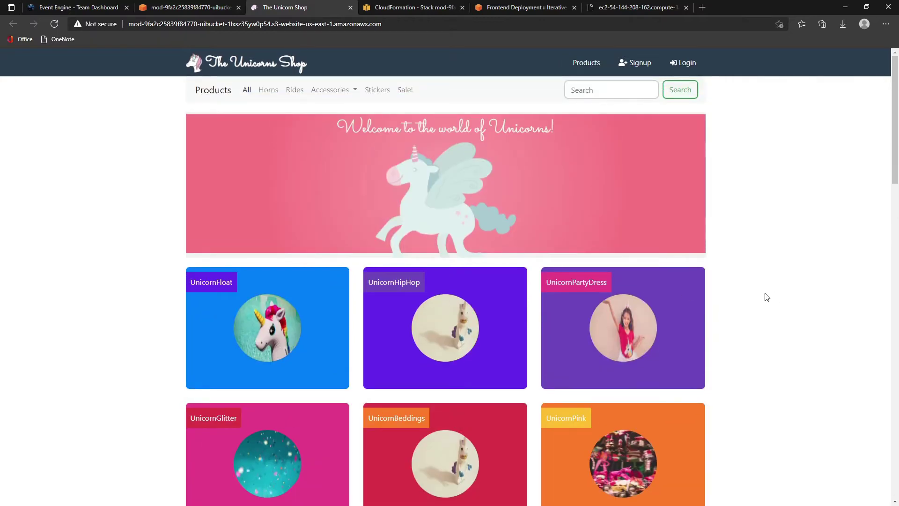
# - Open the browser's developer tools on the Console panel
pyautogui.press('F12')
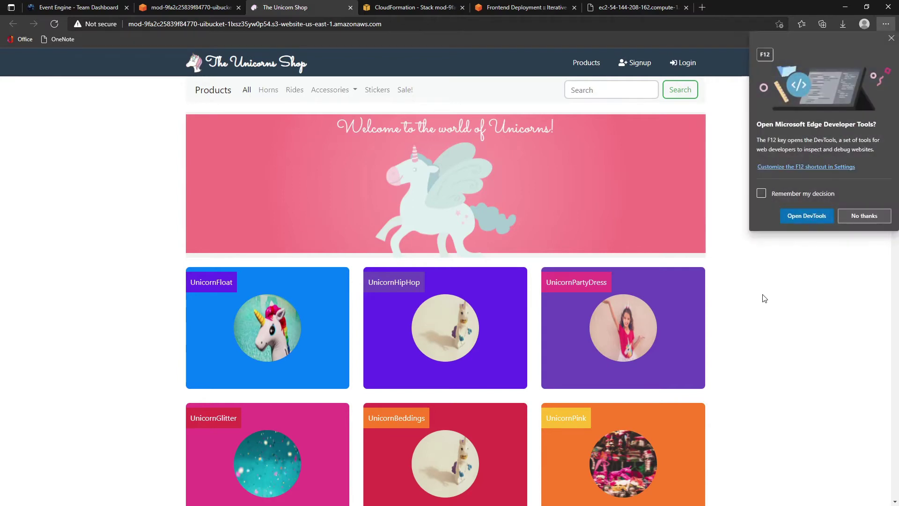
pyautogui.click(813, 213)
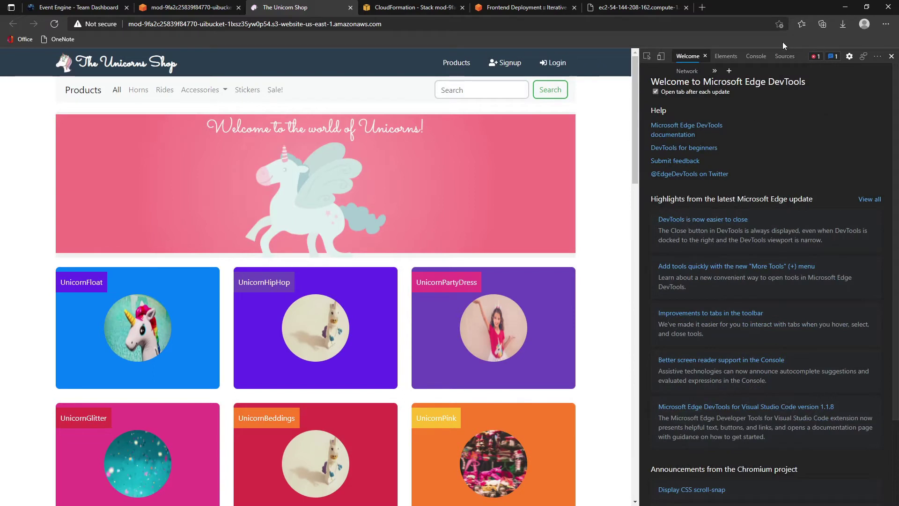
pyautogui.click(763, 56)
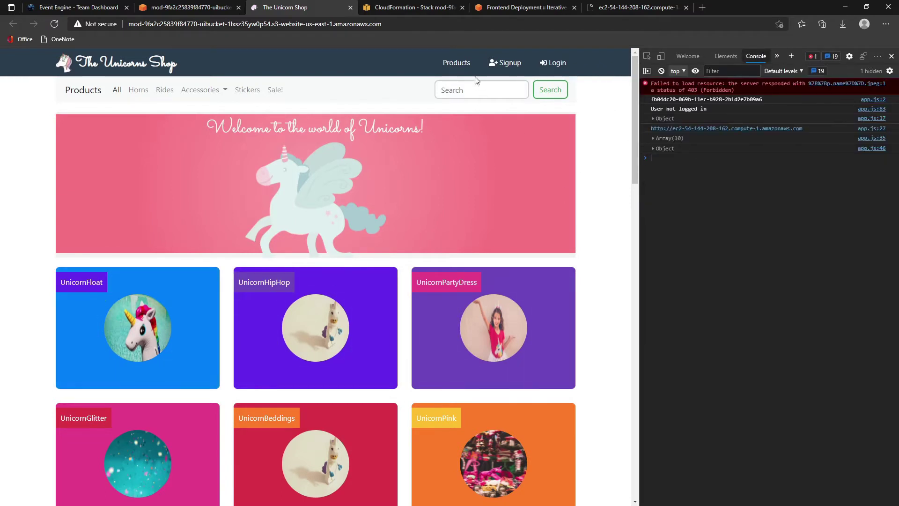
# - Submit the Signup form with the new user's name, email and password
pyautogui.click(502, 64)
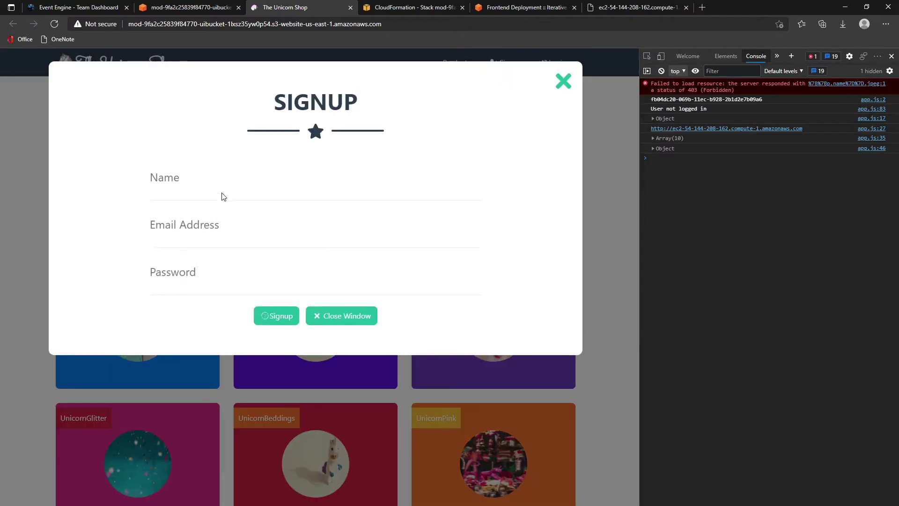
pyautogui.click(190, 183)
pyautogui.write('JohnSmith')
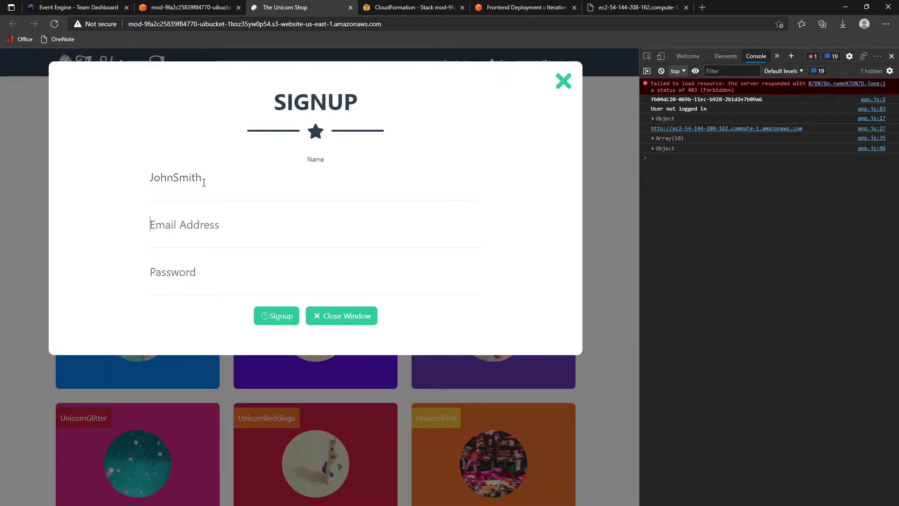
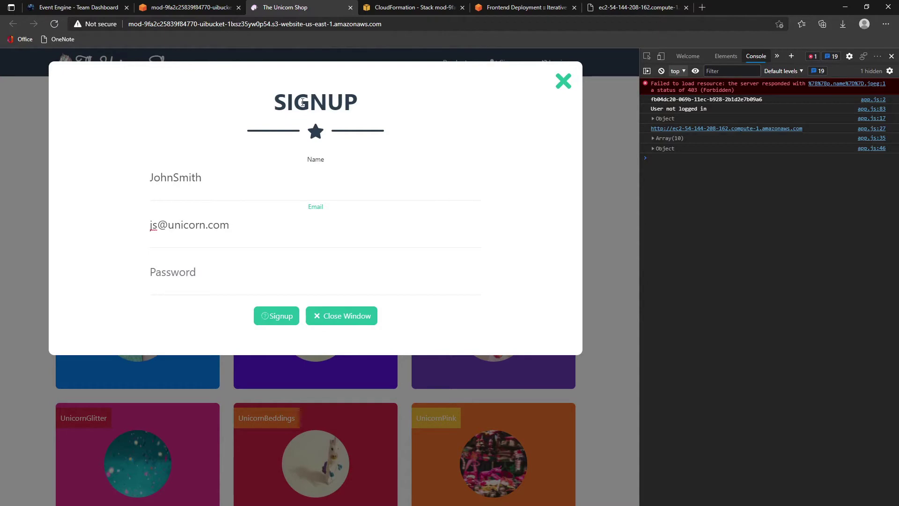
pyautogui.moveTo(240, 229); pyautogui.dragTo(1, 231)
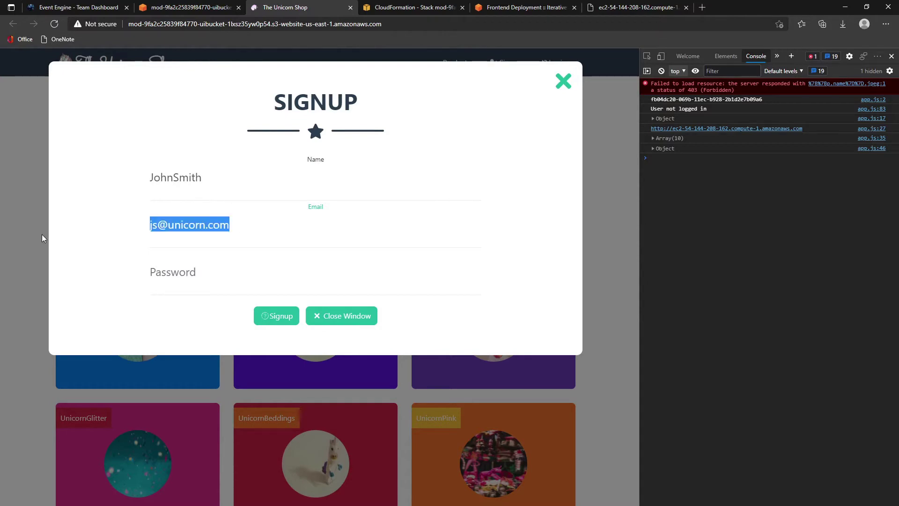
pyautogui.click(155, 274)
pyautogui.hotkey('ctrl', 'v')
pyautogui.click(276, 318)
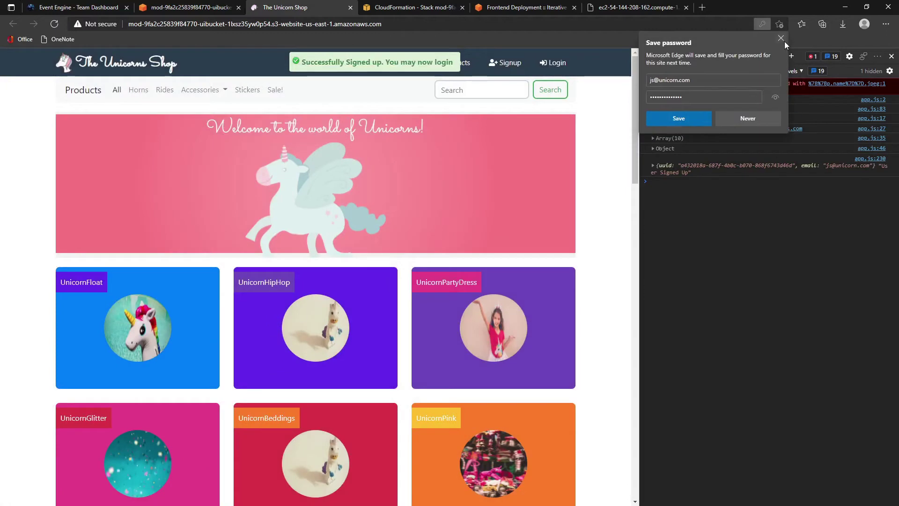
# - Dismiss the save-password prompt and copy the logged uuid and email object
pyautogui.click(781, 38)
pyautogui.click(652, 165)
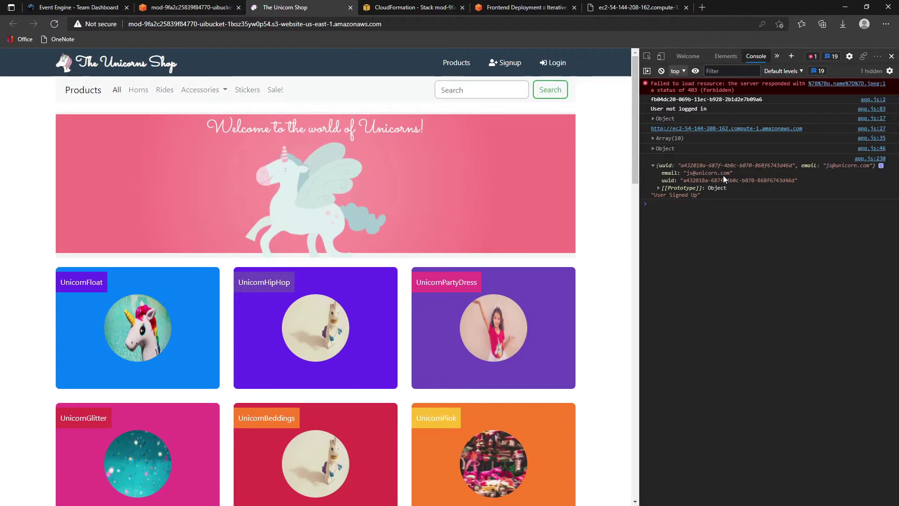
pyautogui.click(661, 167)
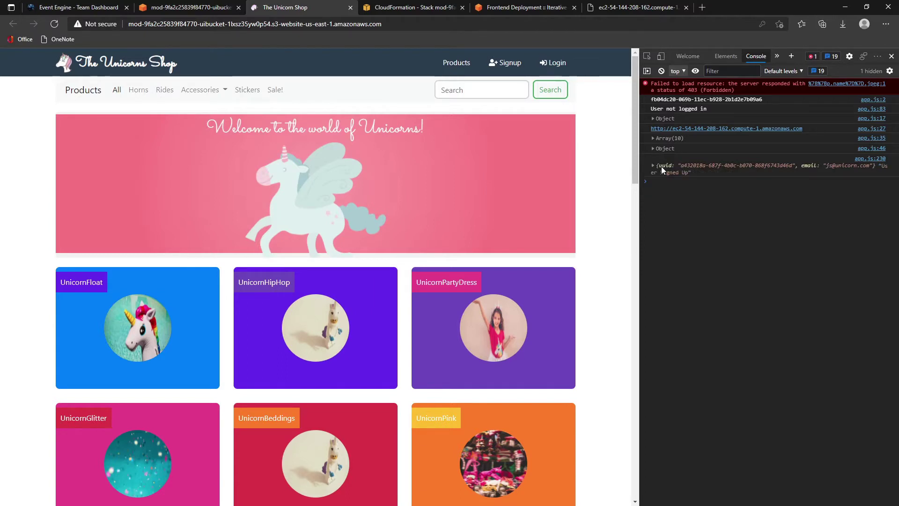
pyautogui.click(706, 163)
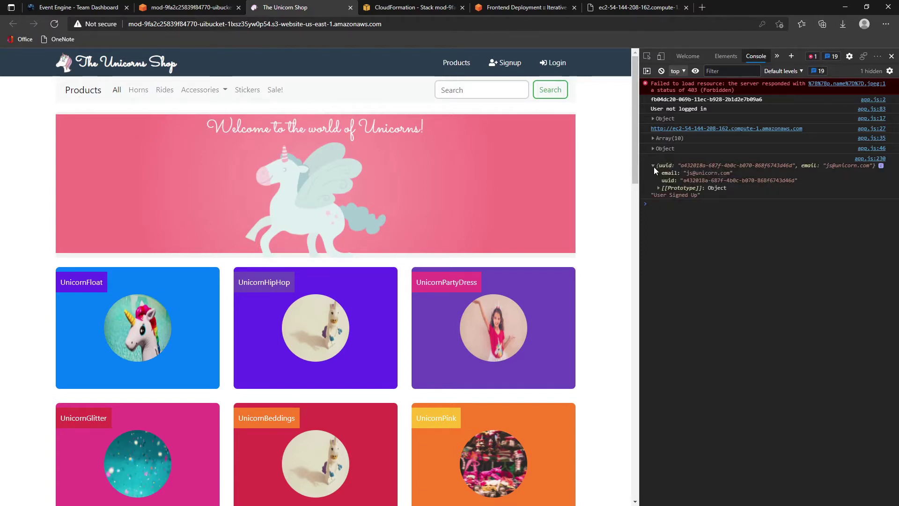
pyautogui.click(653, 167)
pyautogui.rightClick(670, 165)
pyautogui.click(694, 175)
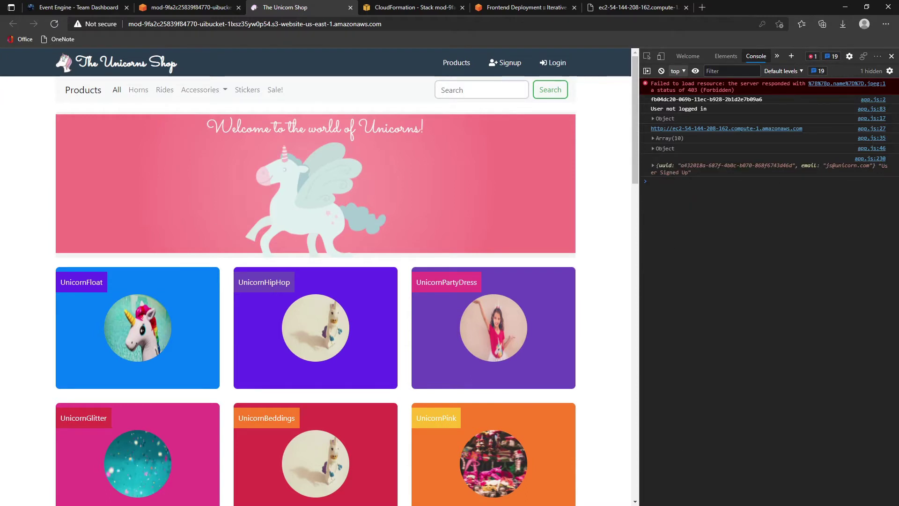
pyautogui.hotkey('alt', 'Tab')
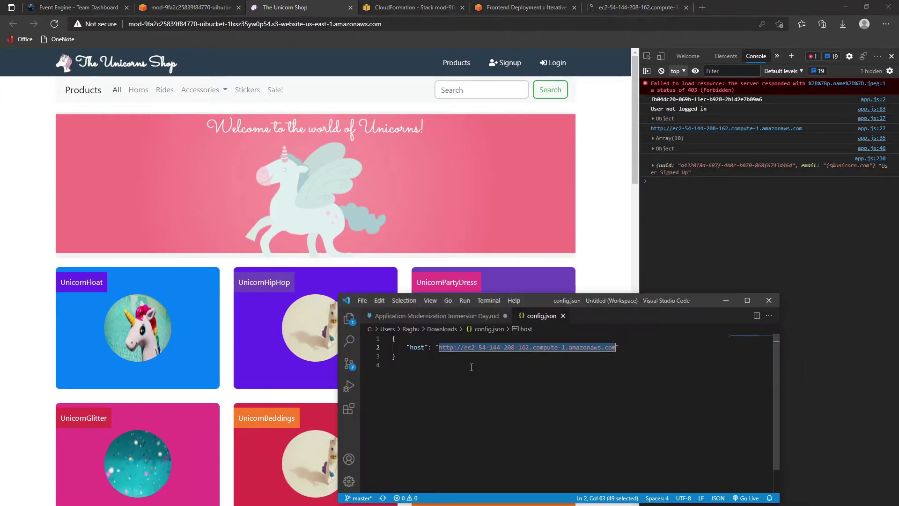
# - Paste the uuid and email object at the end of Application Modernization Immersion Day.md
pyautogui.hotkey('ctrl', 'Tab')
pyautogui.scroll(-15, 540, 398)
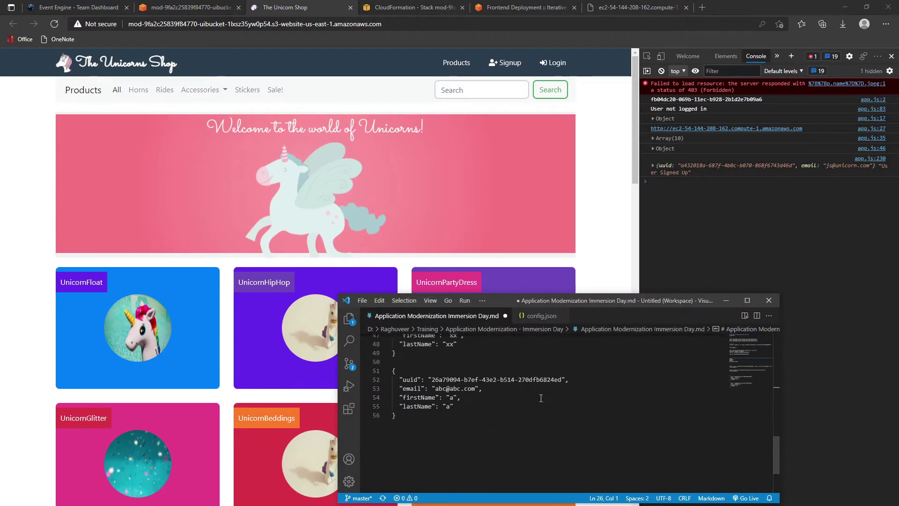
pyautogui.scroll(-3, 541, 398)
pyautogui.click(467, 378)
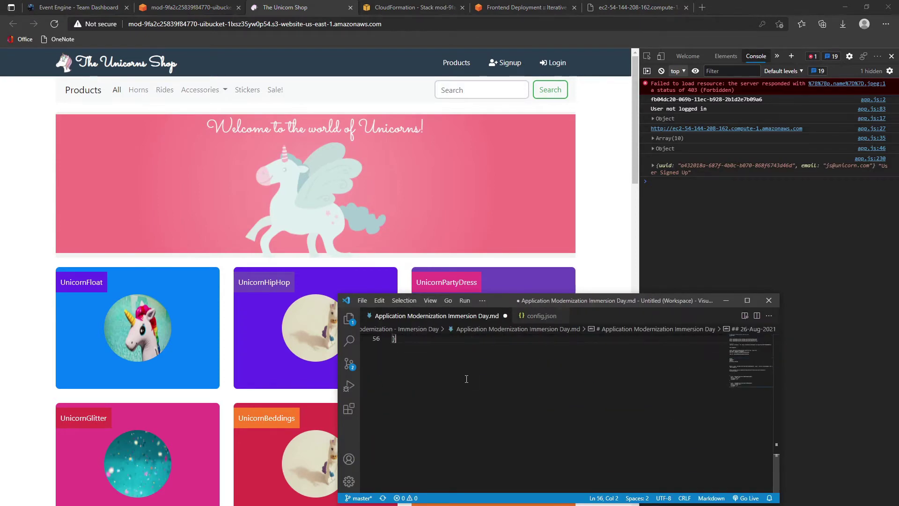
pyautogui.press('Return')
pyautogui.press('Return')
pyautogui.press('Return')
pyautogui.hotkey('ctrl', 'v')
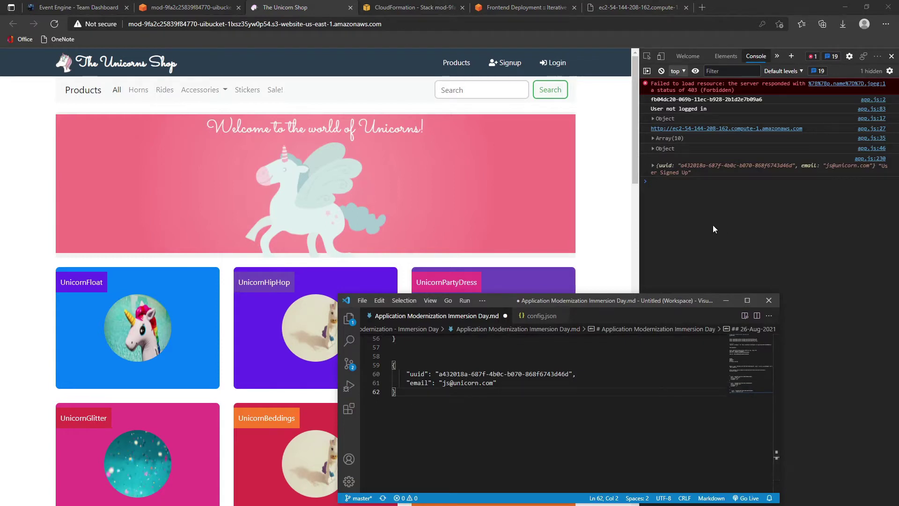
pyautogui.click(324, 262)
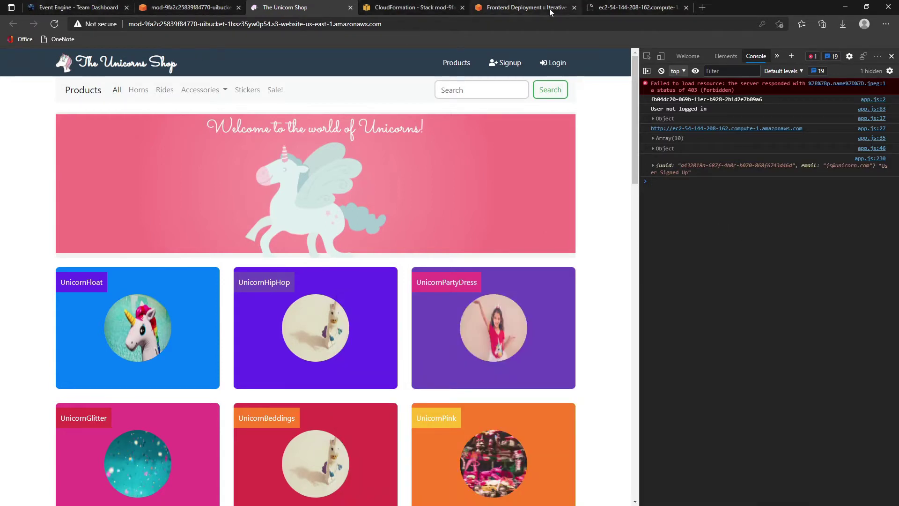
pyautogui.click(540, 10)
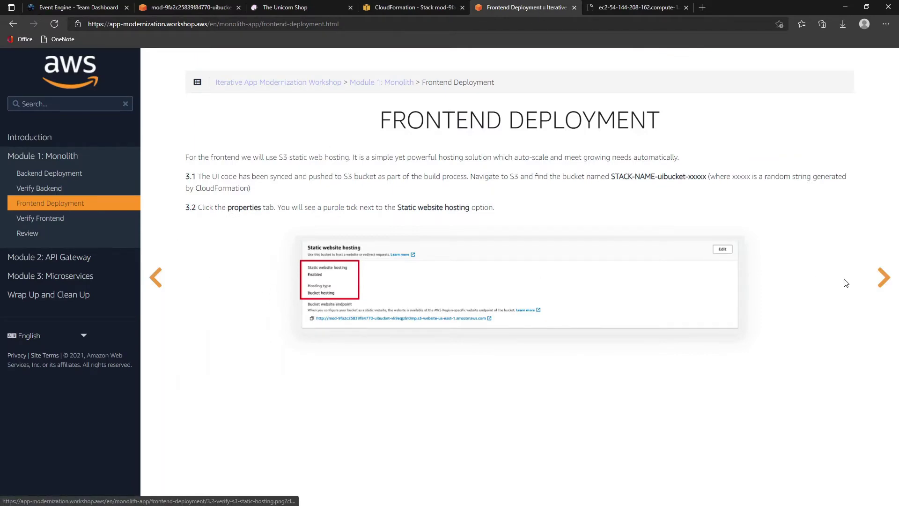
# - Move on to the Verify Frontend page and look over the sample User Signed Up output
pyautogui.click(883, 278)
pyautogui.scroll(-13, 827, 292)
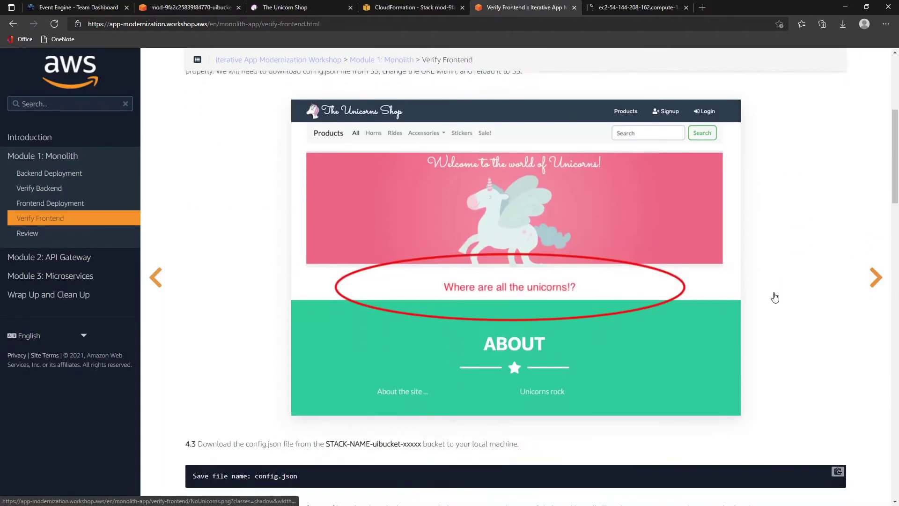
pyautogui.scroll(-15, 644, 330)
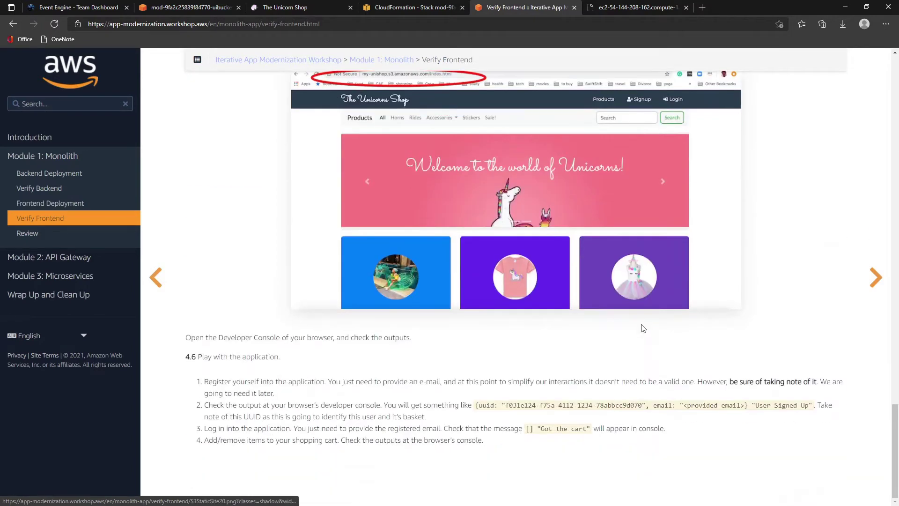
pyautogui.moveTo(476, 407); pyautogui.dragTo(723, 405)
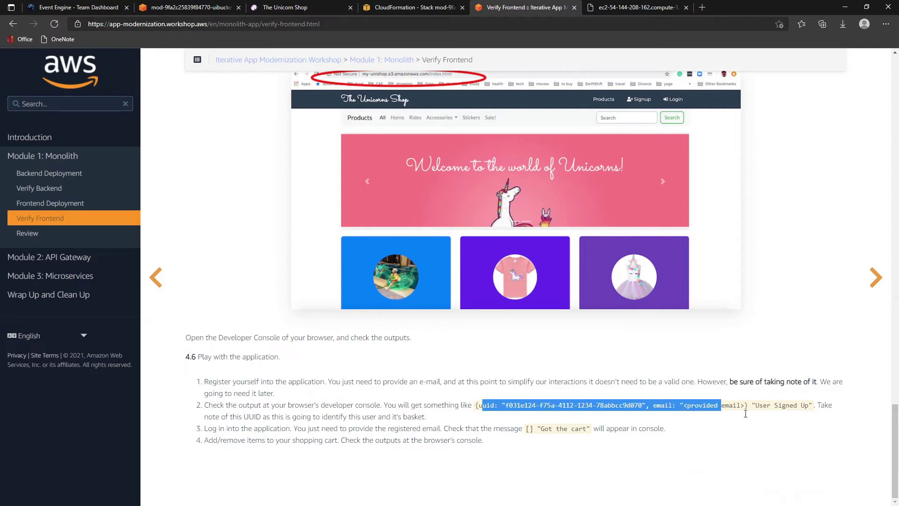
pyautogui.click(792, 436)
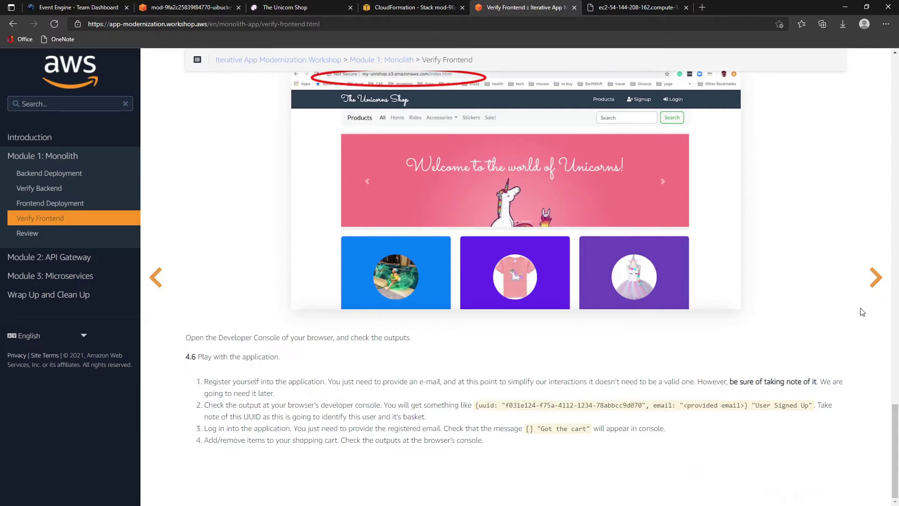
# - Advance through Review to Module 2: API Gateway, then return to The Unicorn Shop
pyautogui.click(875, 289)
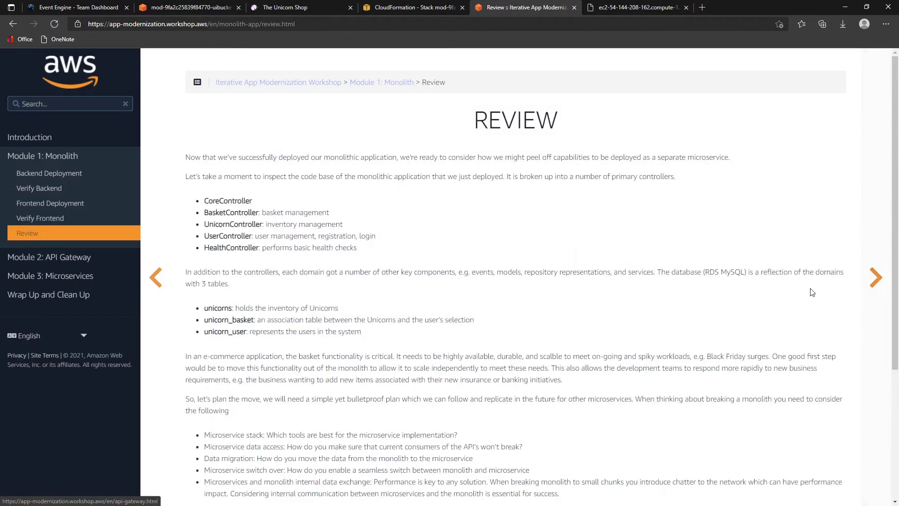
pyautogui.scroll(-4, 669, 276)
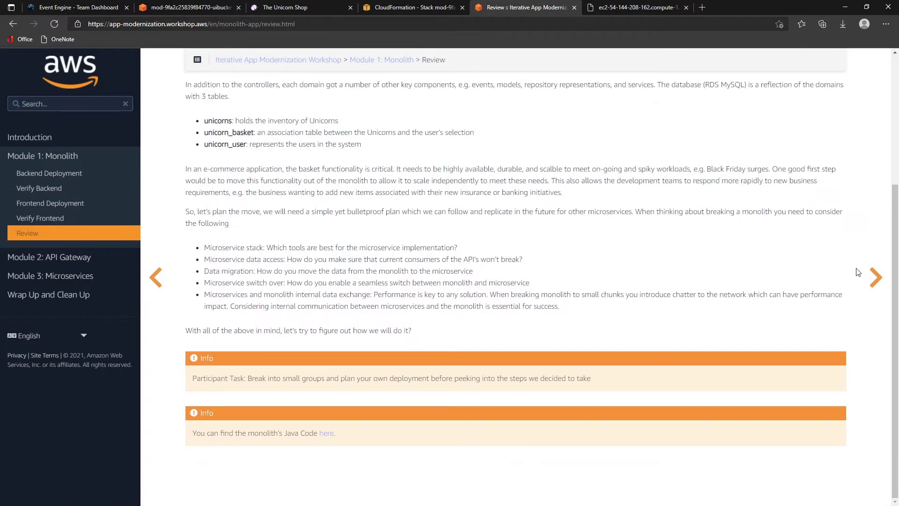
pyautogui.click(871, 280)
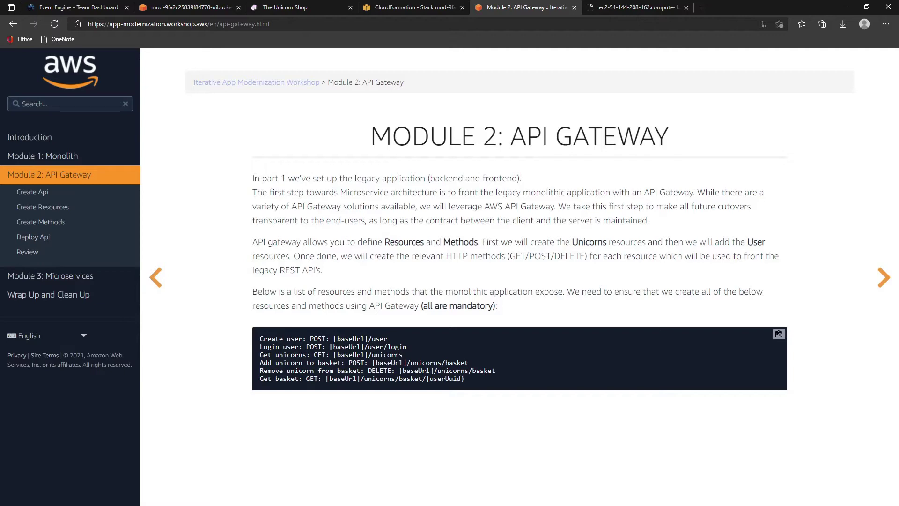
pyautogui.hotkey('ctrl', '3')
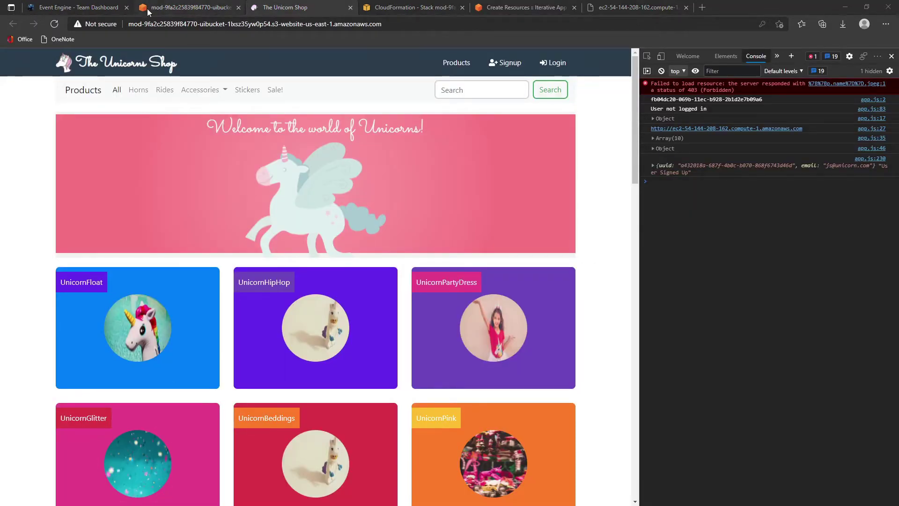
# - Go back to the S3 console tab and search AWS services for 'api'
pyautogui.click(187, 7)
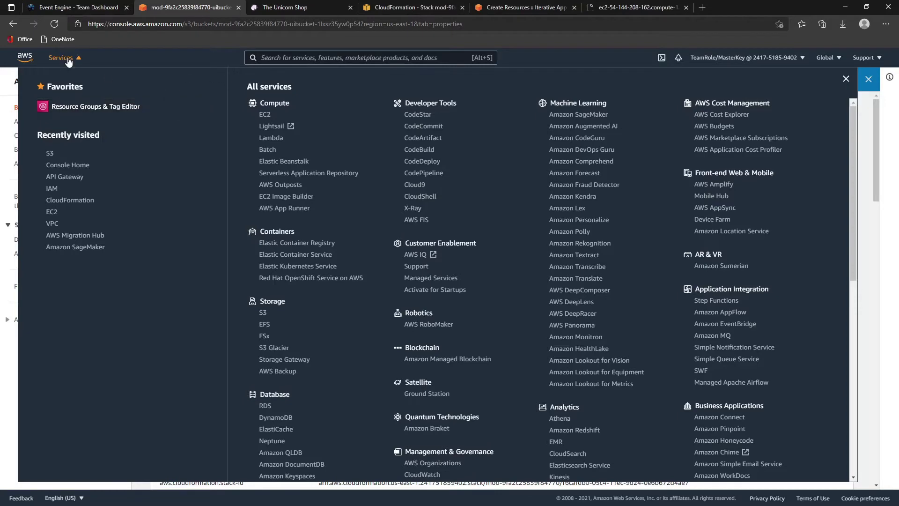
pyautogui.click(66, 58)
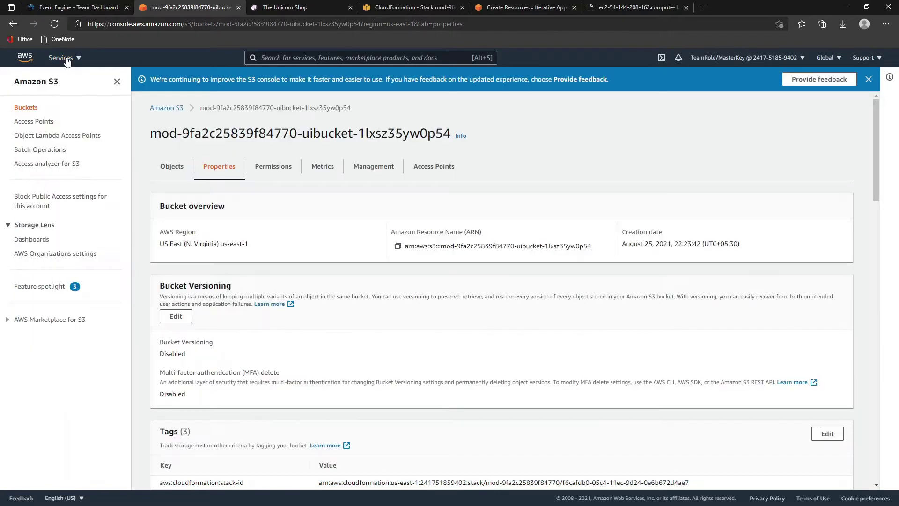
pyautogui.click(268, 61)
pyautogui.write('apig')
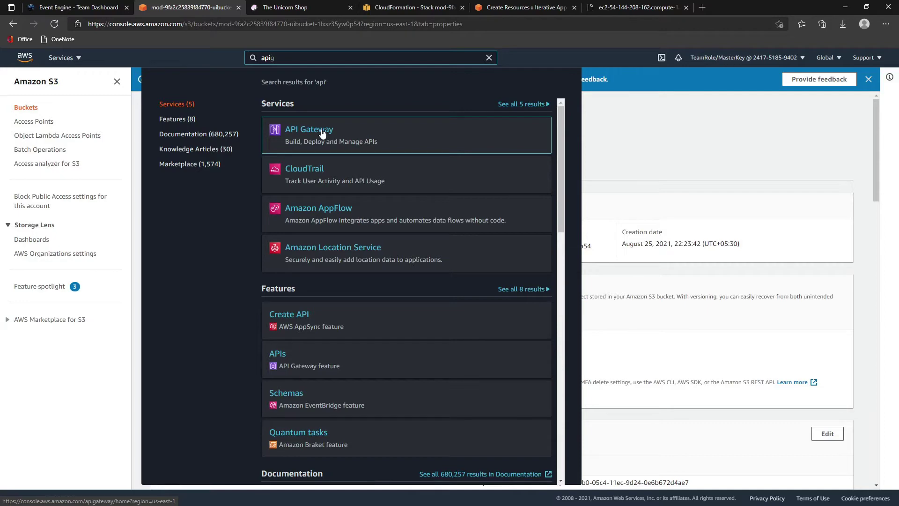
# - Open API Gateway, start a REST API, dismiss the welcome, and choose New API instead of Example
pyautogui.click(308, 131)
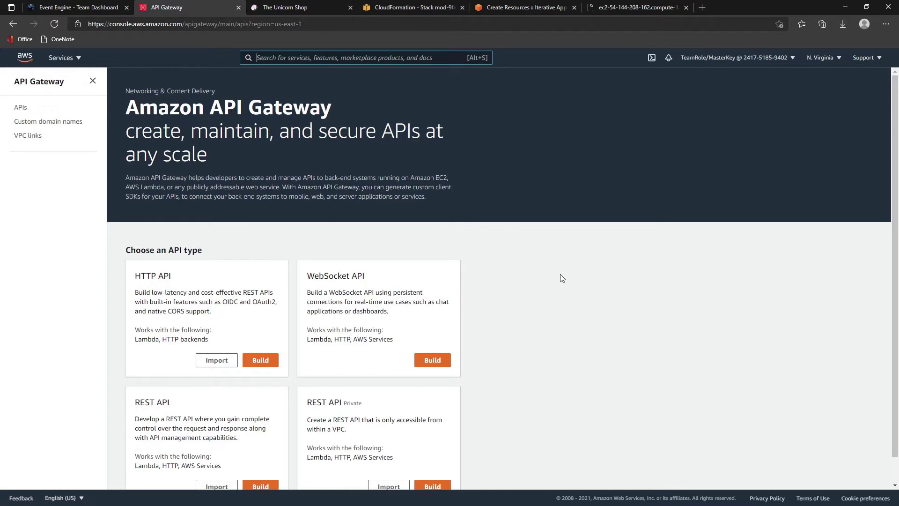
pyautogui.scroll(-1, 562, 278)
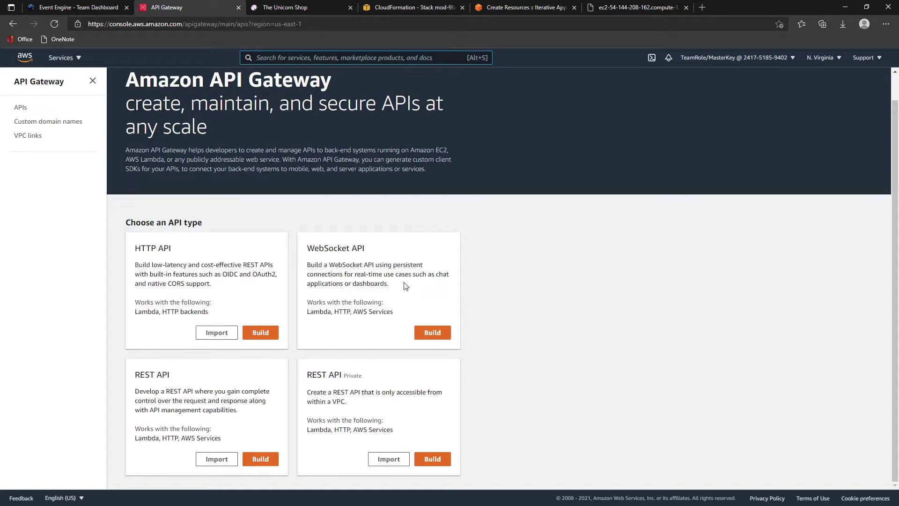
pyautogui.click(261, 460)
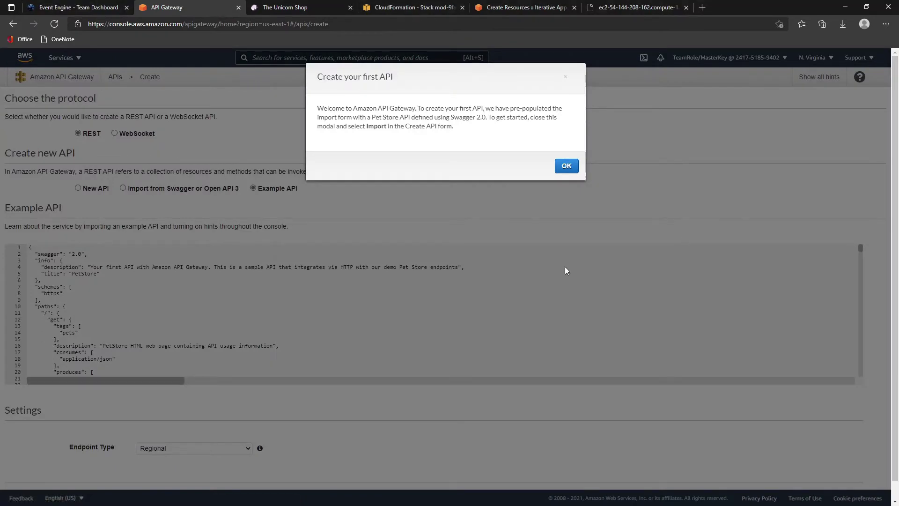
pyautogui.click(566, 167)
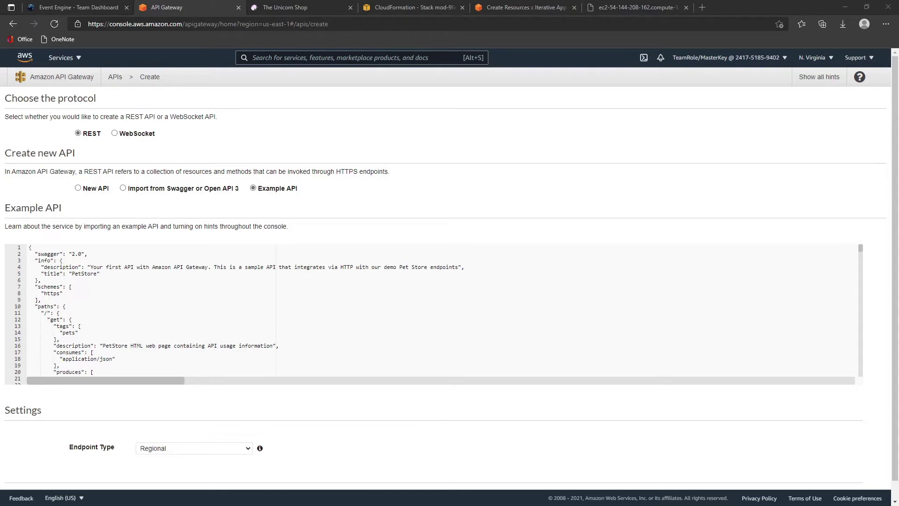
pyautogui.click(79, 188)
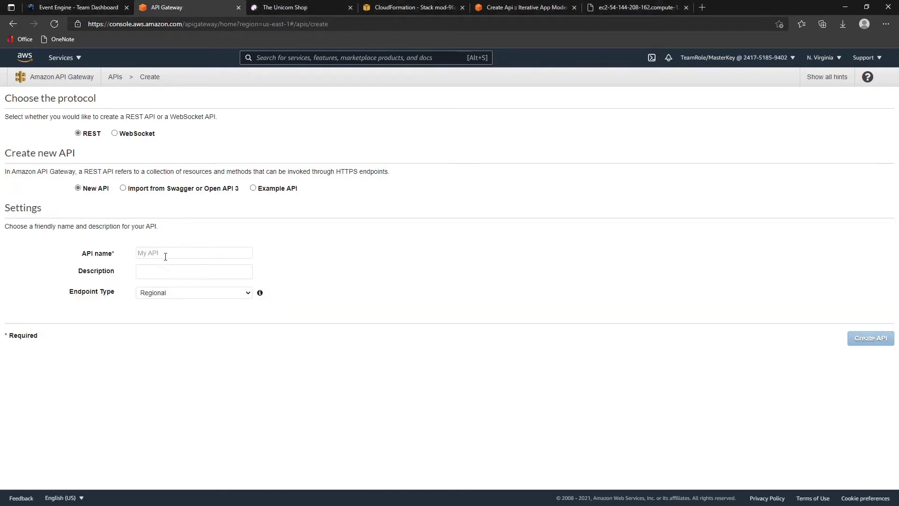
# - Create a REST API named 'Unicorns' with the Edge optimized endpoint type
pyautogui.click(165, 254)
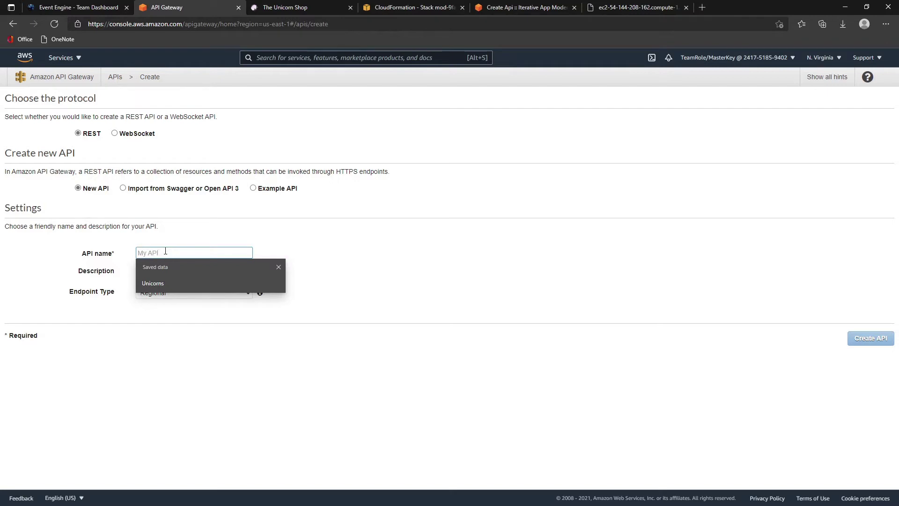
pyautogui.click(187, 283)
pyautogui.click(168, 294)
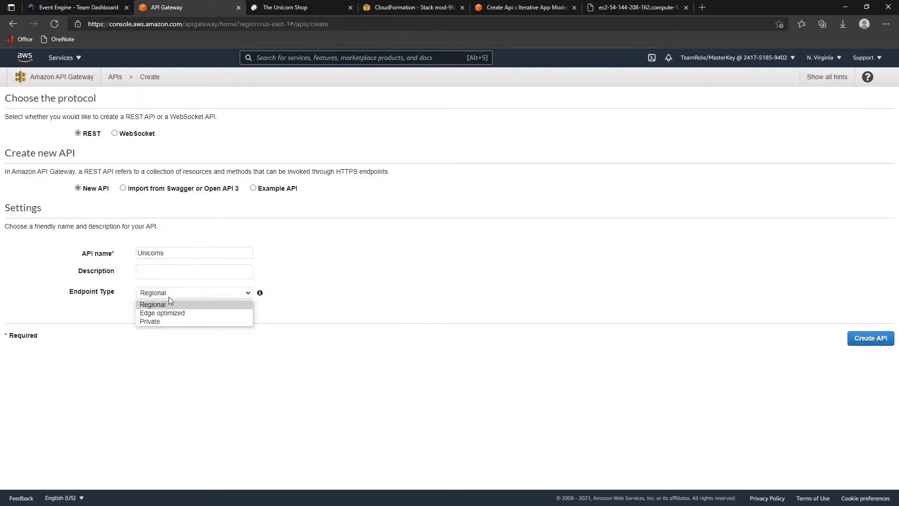
pyautogui.click(171, 312)
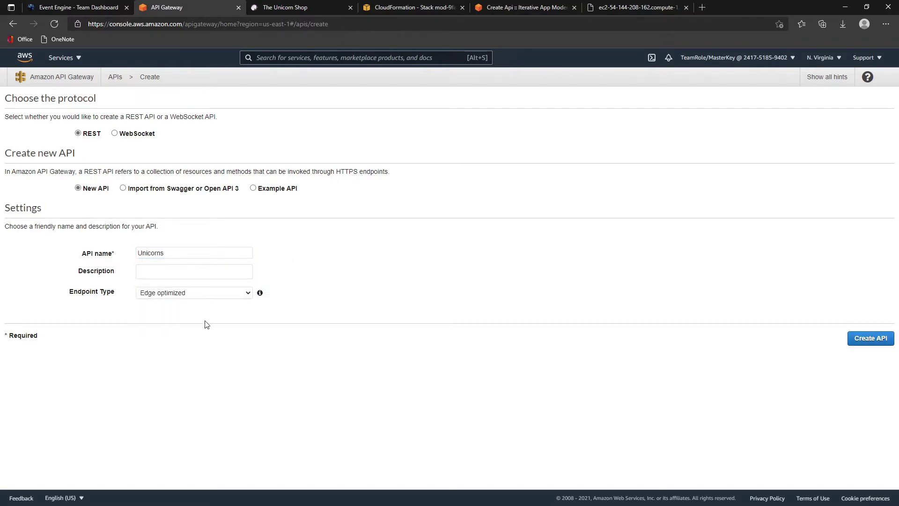
pyautogui.click(870, 341)
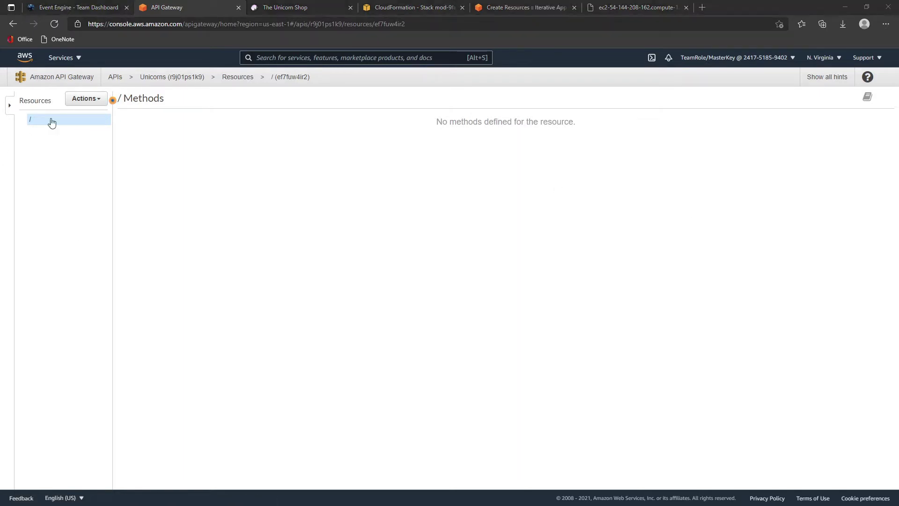
# - Create a CORS-enabled 'unicorns' resource under the API root
pyautogui.click(80, 100)
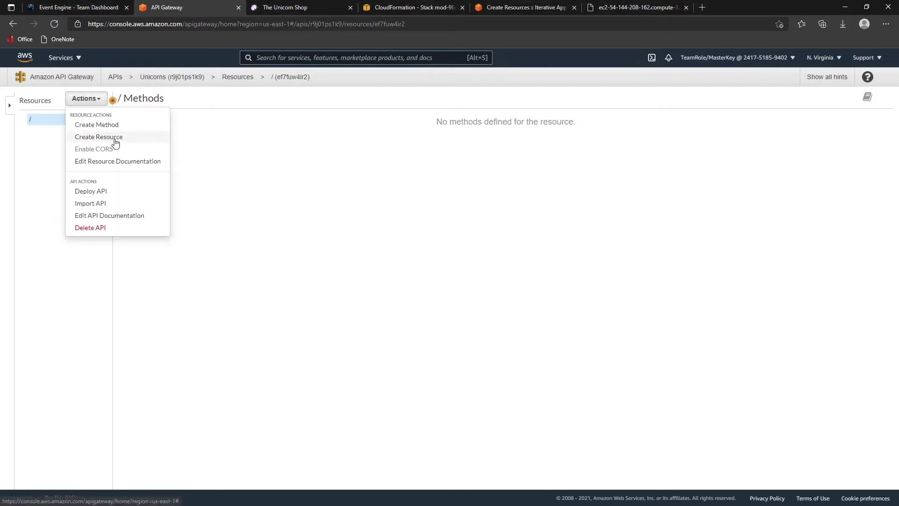
pyautogui.click(113, 138)
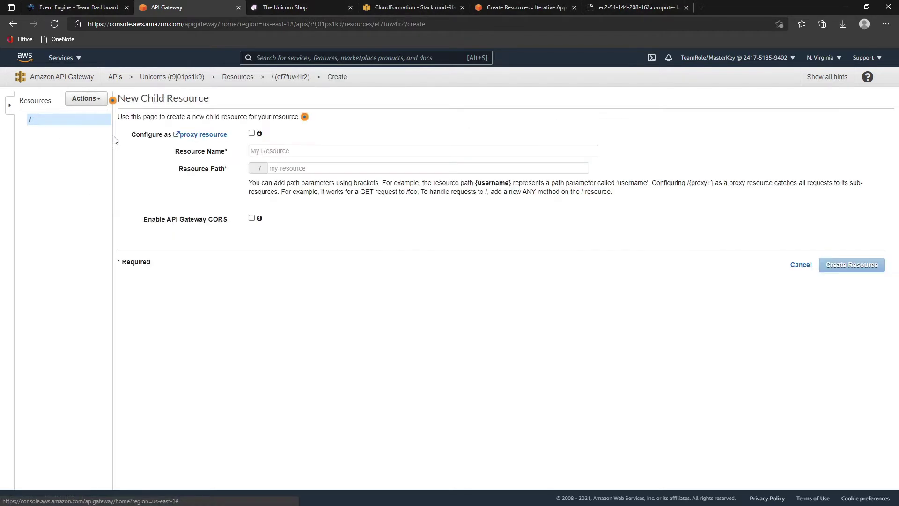
pyautogui.click(261, 150)
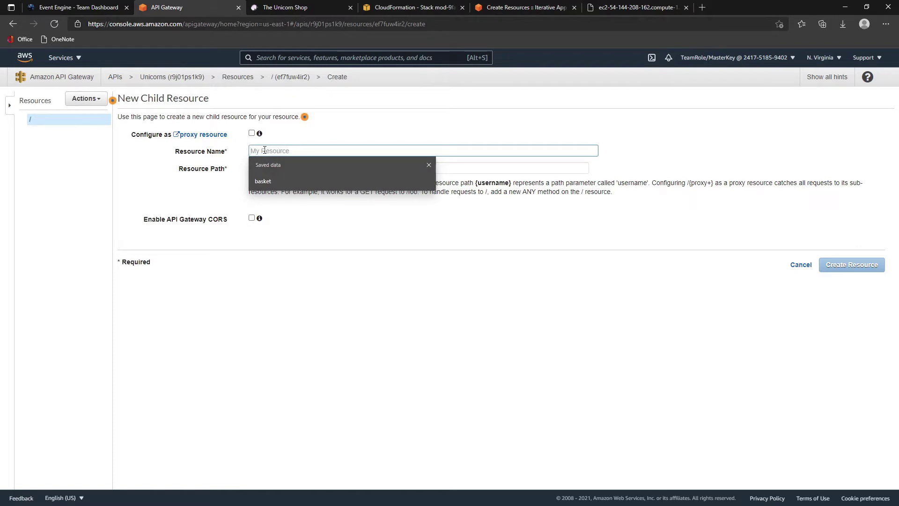
pyautogui.write('unico')
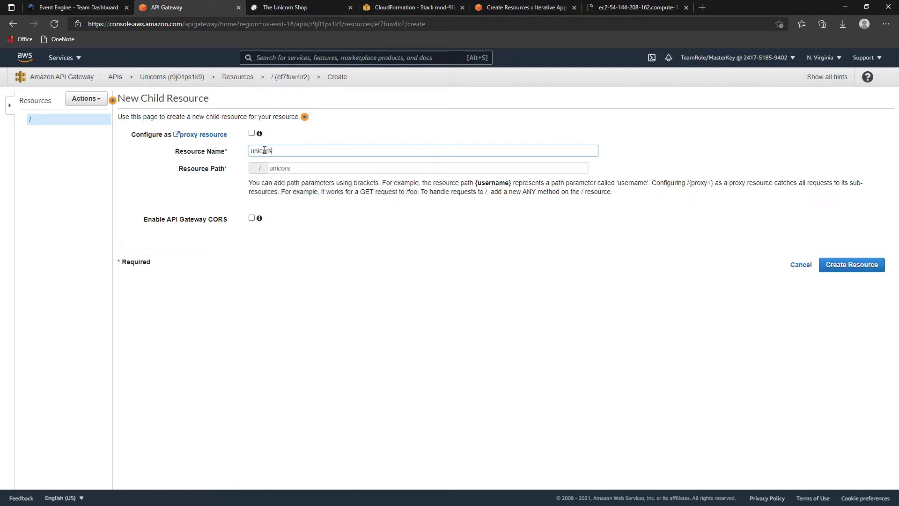
pyautogui.write('rns')
pyautogui.click(252, 218)
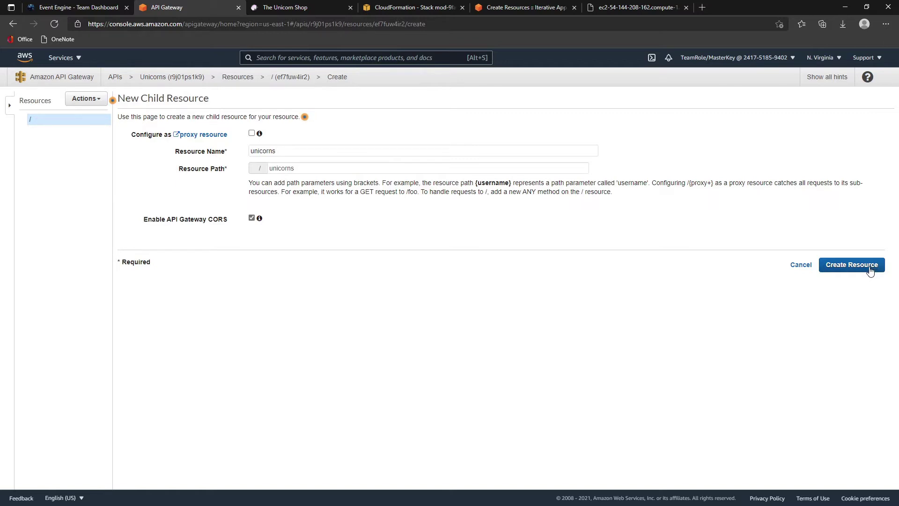
pyautogui.click(870, 271)
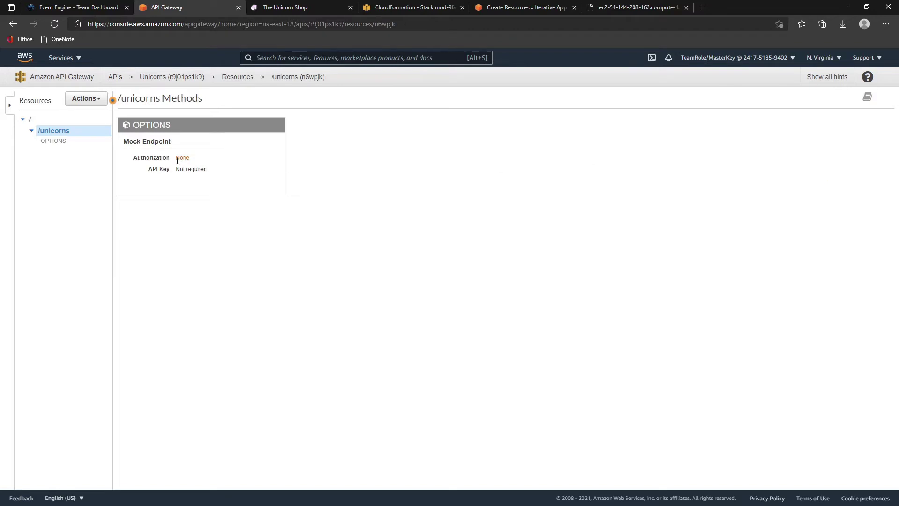
# - Add a CORS-enabled 'basket' child resource beneath /unicorns
pyautogui.rightClick(56, 131)
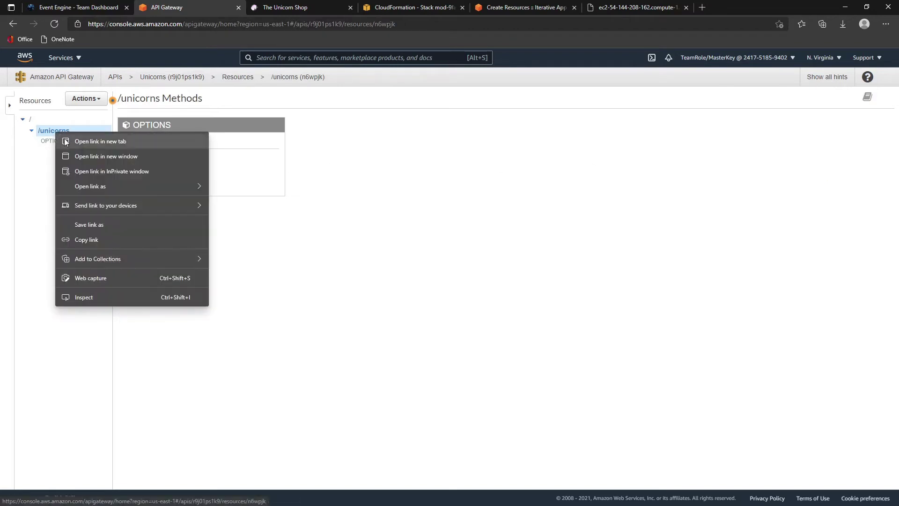
pyautogui.click(310, 216)
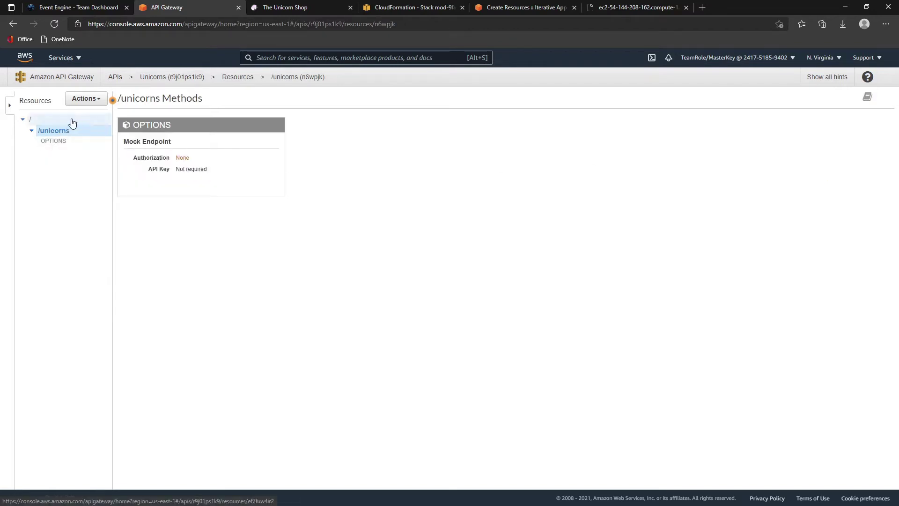
pyautogui.click(92, 99)
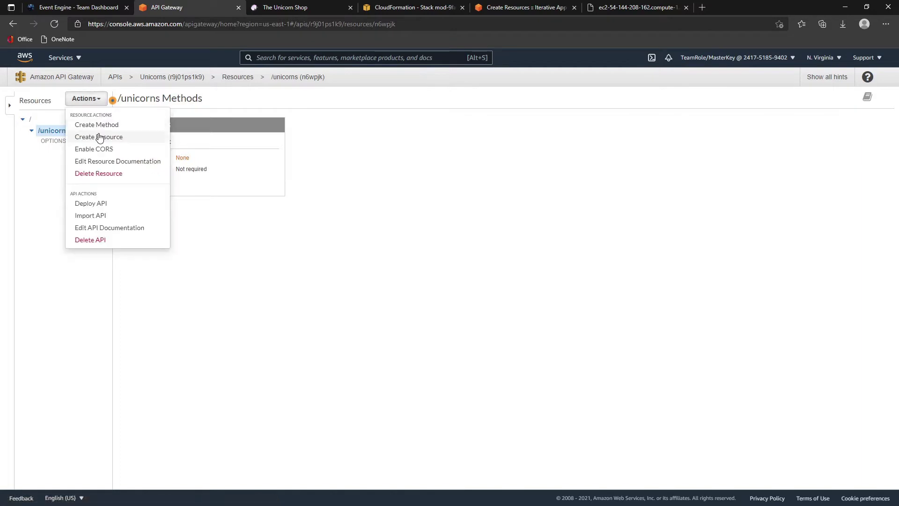
pyautogui.click(99, 137)
pyautogui.click(298, 149)
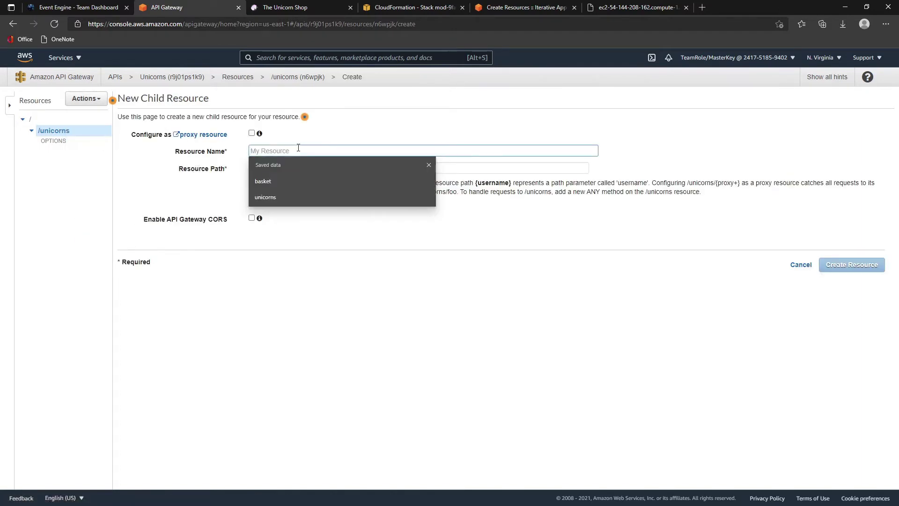
pyautogui.write('baske')
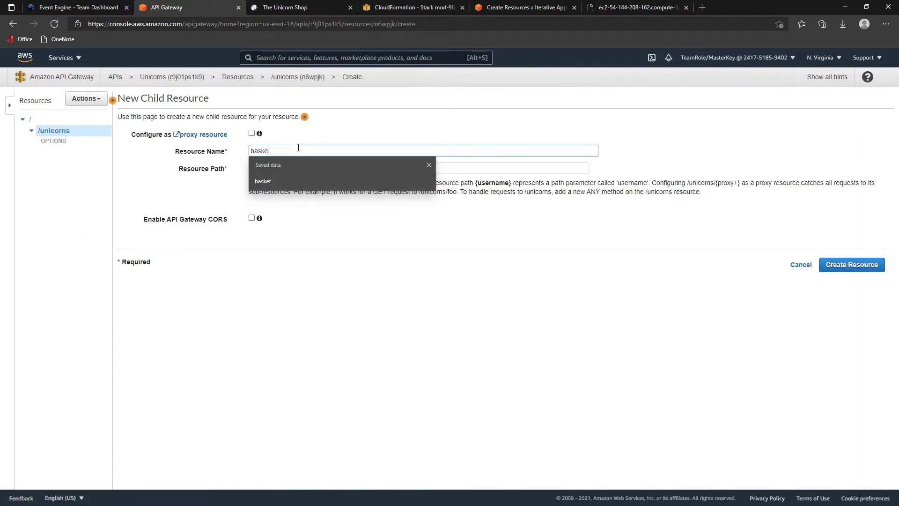
pyautogui.write('t')
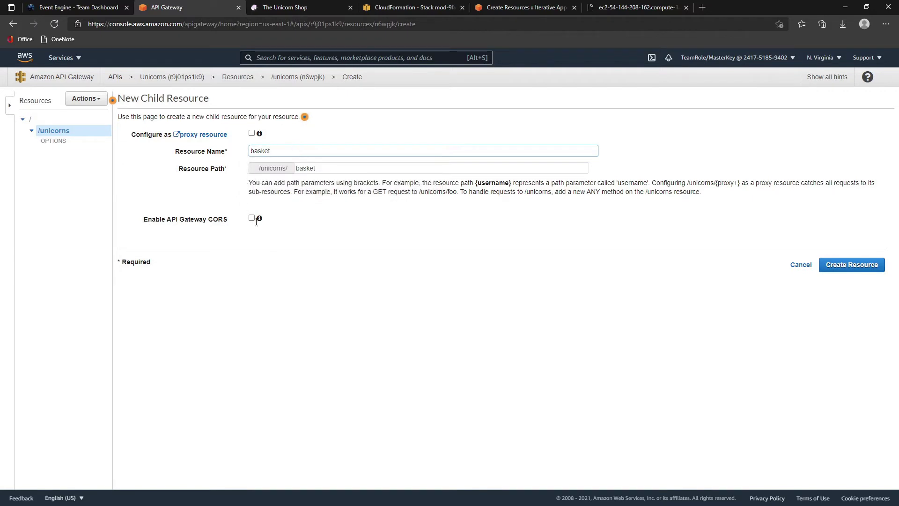
pyautogui.click(251, 217)
pyautogui.click(846, 264)
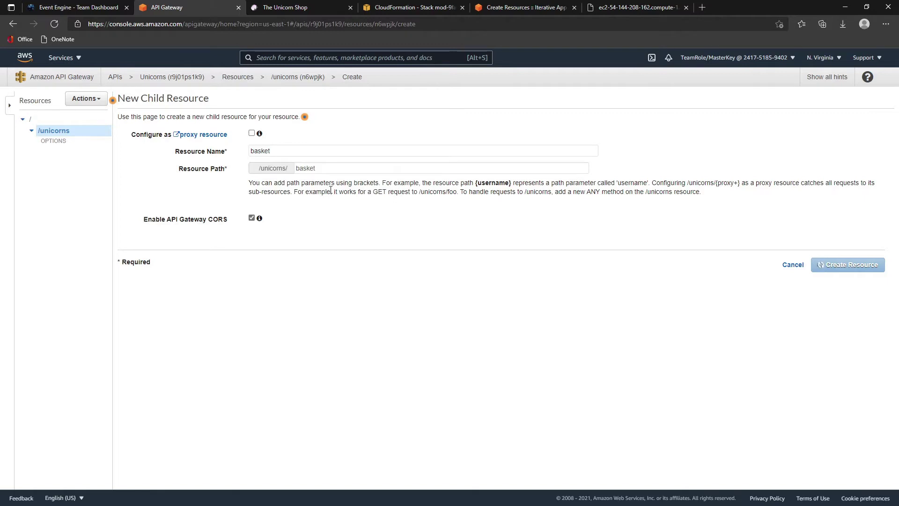
pyautogui.click(30, 120)
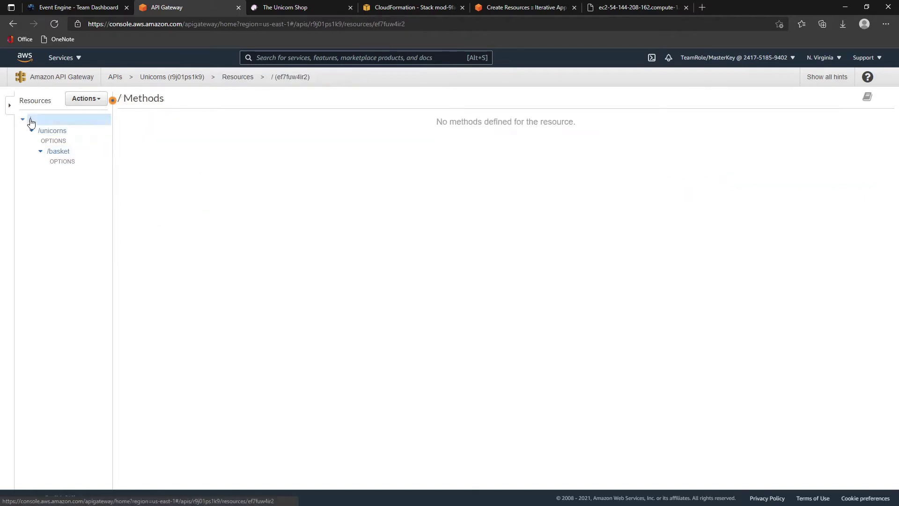
# - Create a CORS-enabled /users resource under the API root
pyautogui.click(78, 100)
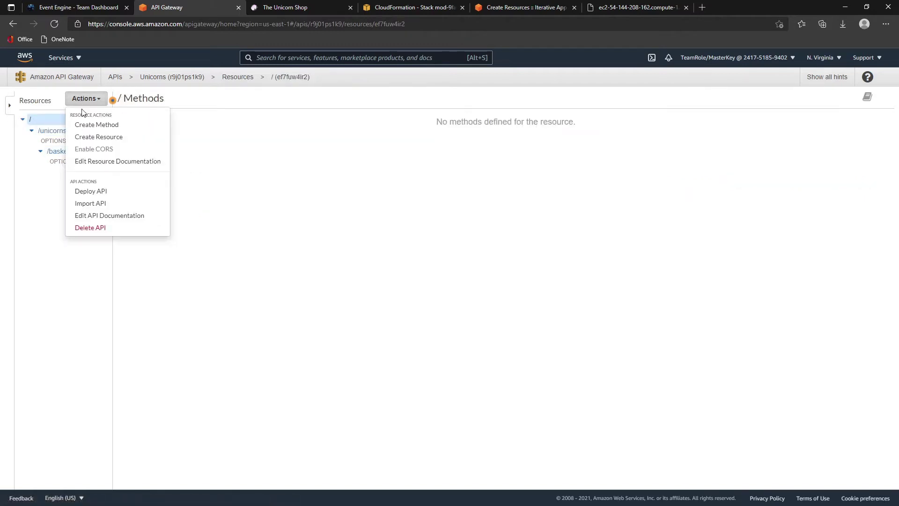
pyautogui.click(99, 136)
pyautogui.click(271, 149)
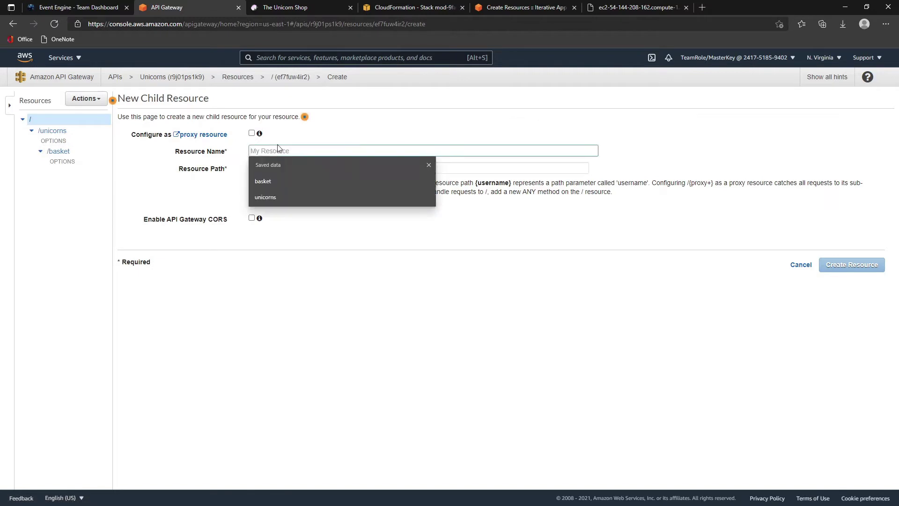
pyautogui.write('users')
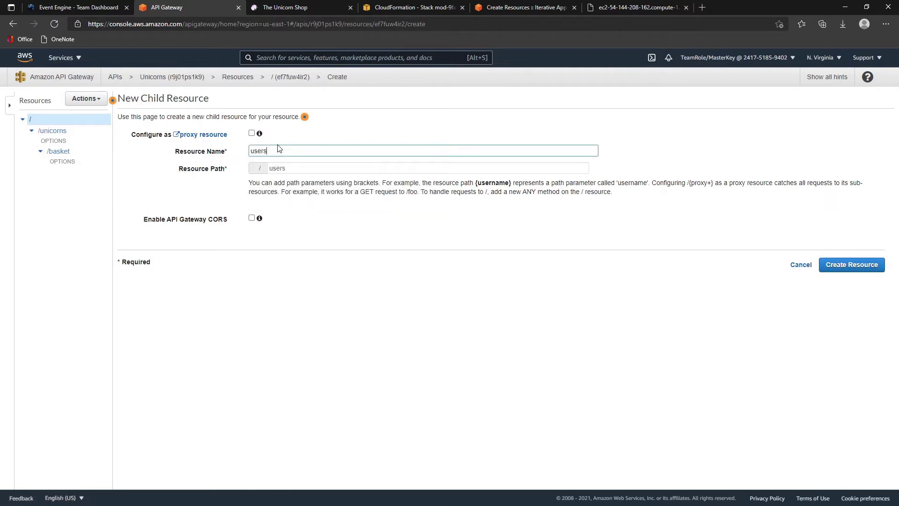
pyautogui.click(251, 217)
pyautogui.click(851, 265)
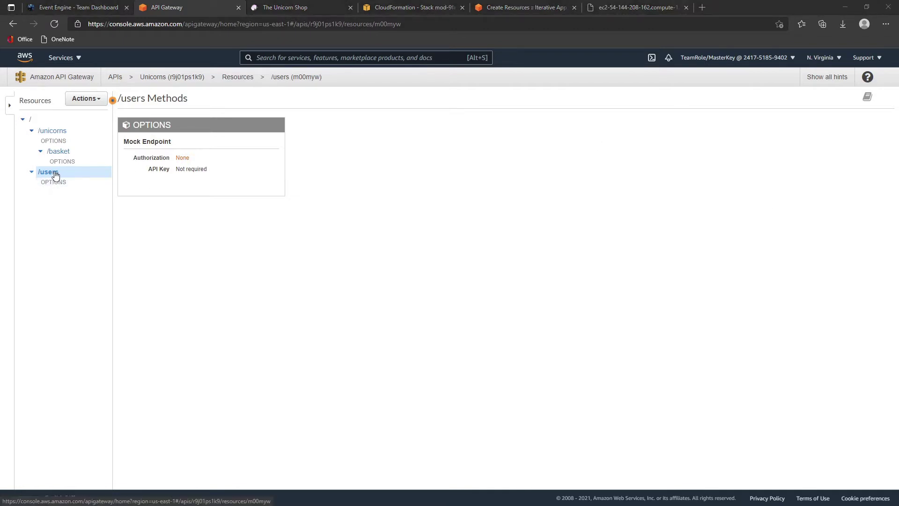
# - Delete the /users resource and begin a new child resource under the root
pyautogui.rightClick(65, 168)
pyautogui.press('Escape')
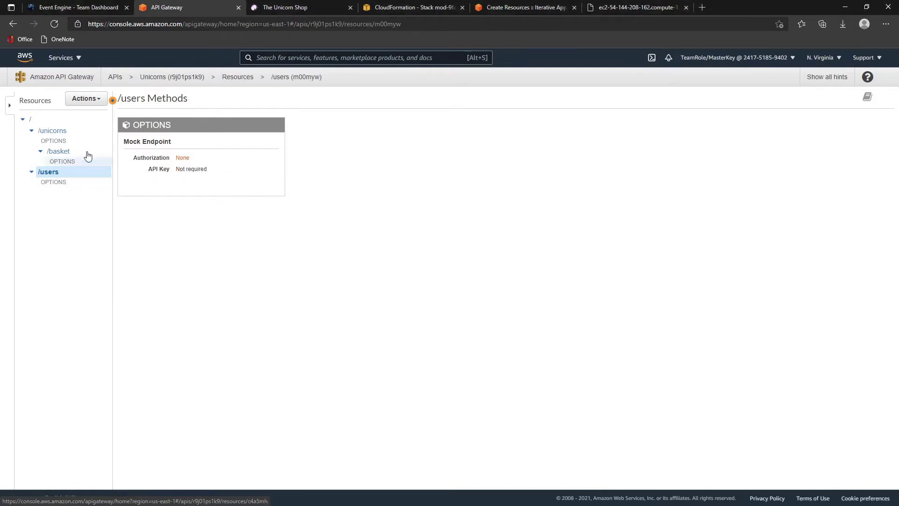
pyautogui.click(94, 99)
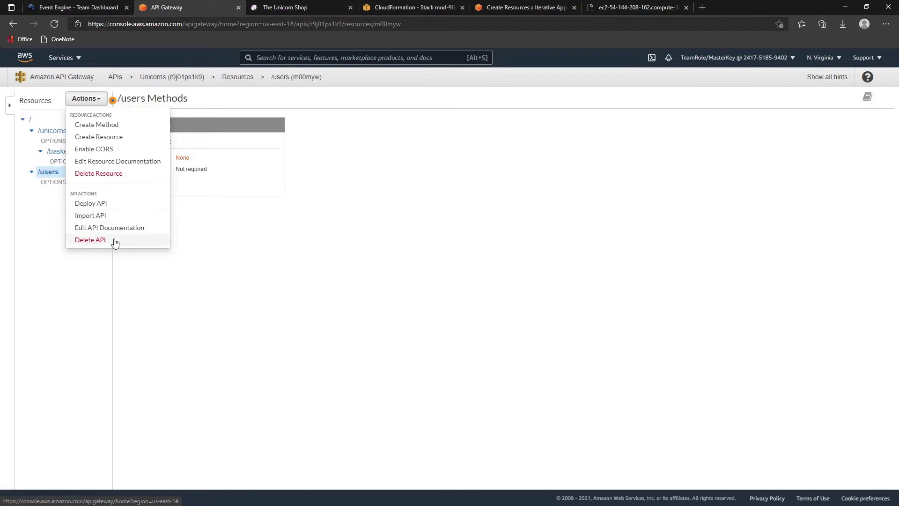
pyautogui.click(113, 173)
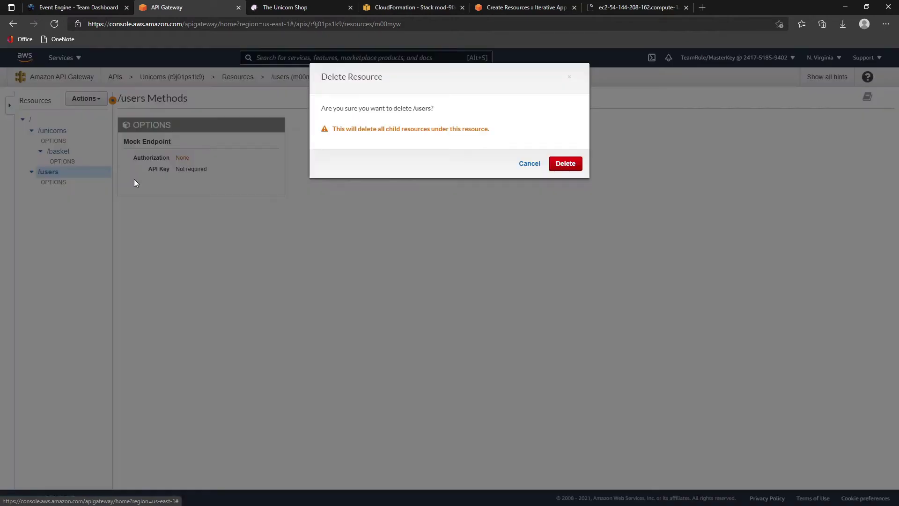
pyautogui.click(553, 172)
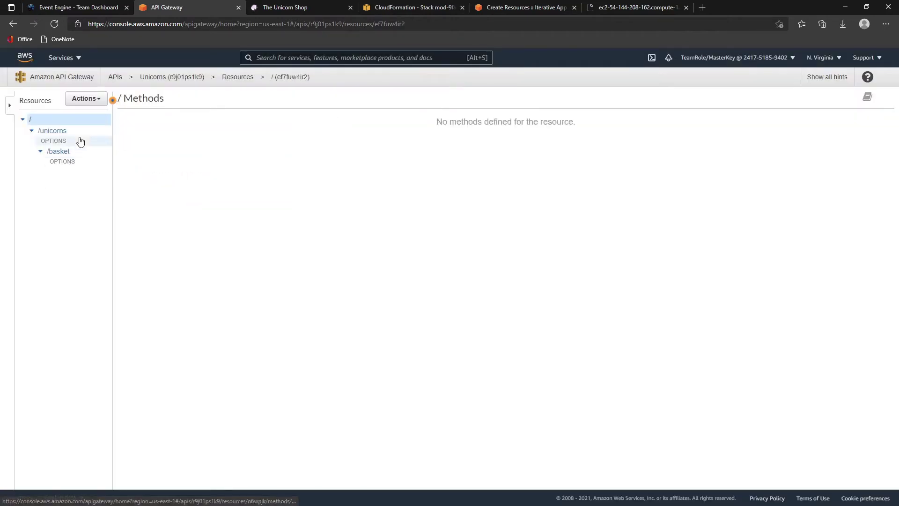
pyautogui.click(85, 100)
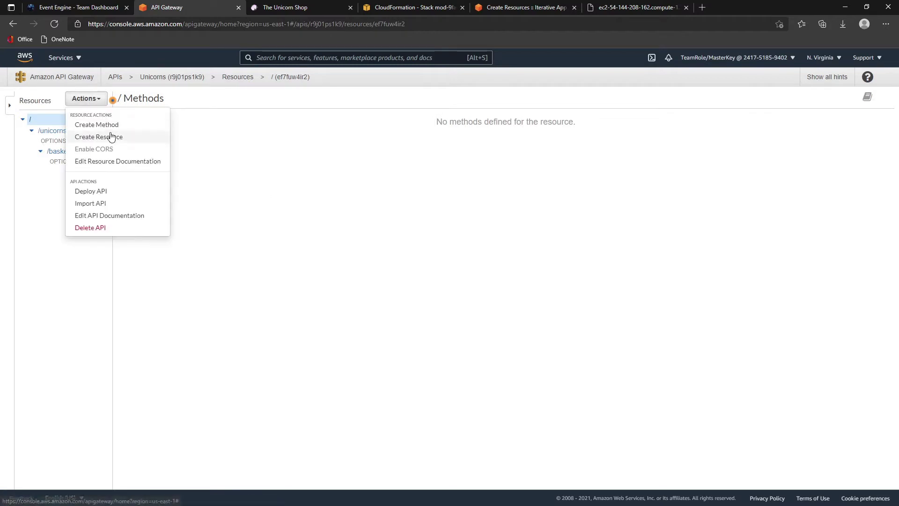
pyautogui.click(111, 137)
# - Create a CORS-enabled 'user' resource under the API root
pyautogui.click(276, 150)
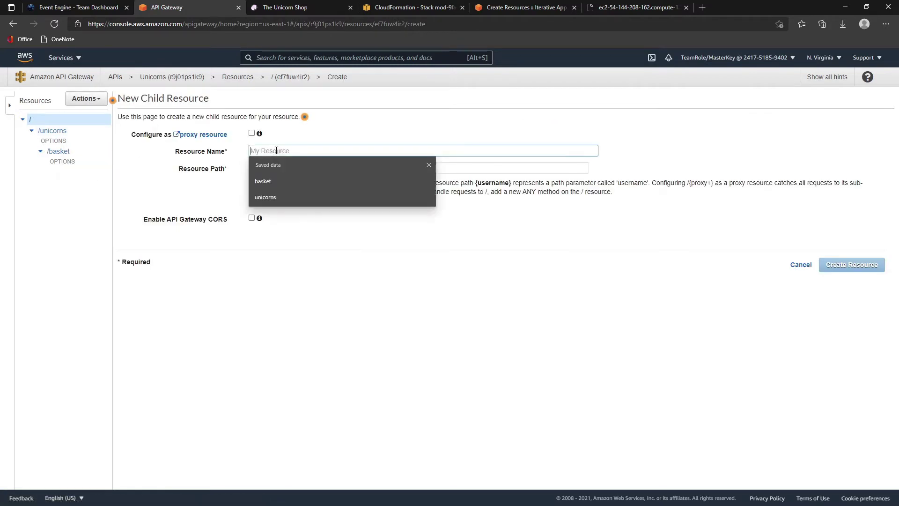
pyautogui.write('user')
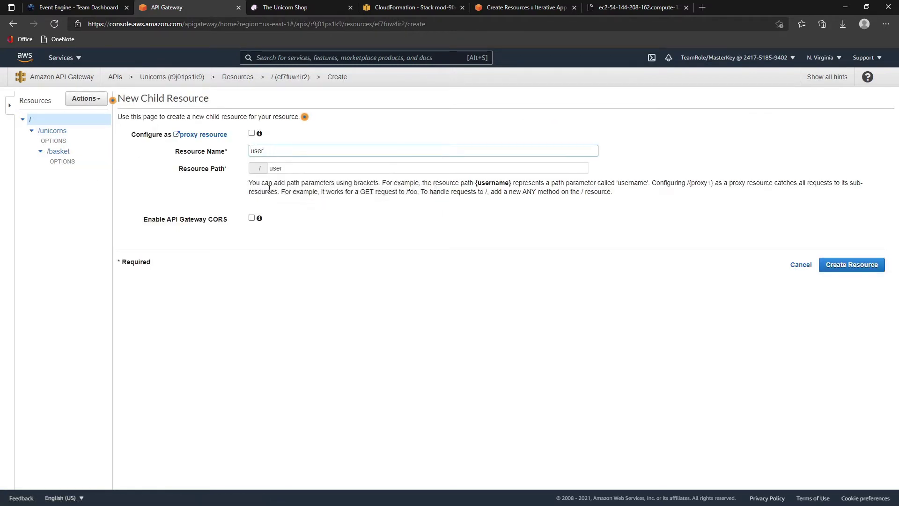
pyautogui.click(252, 218)
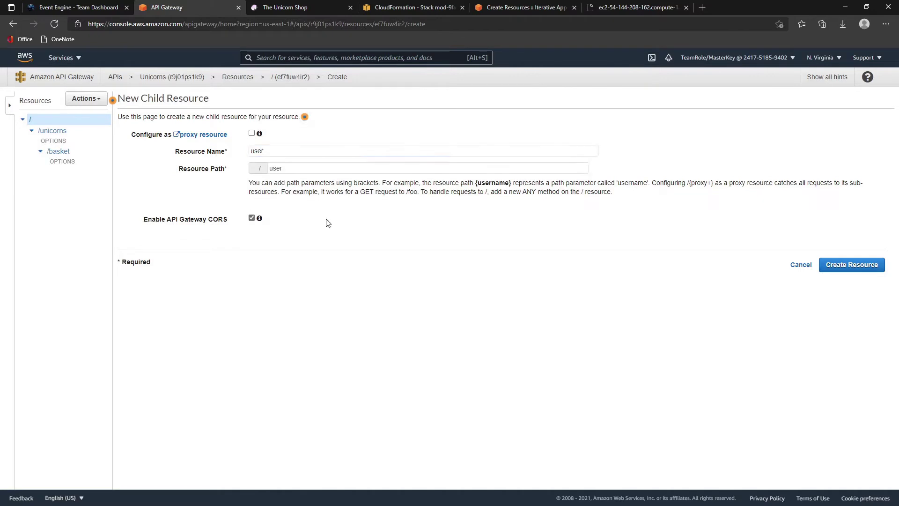
pyautogui.click(846, 259)
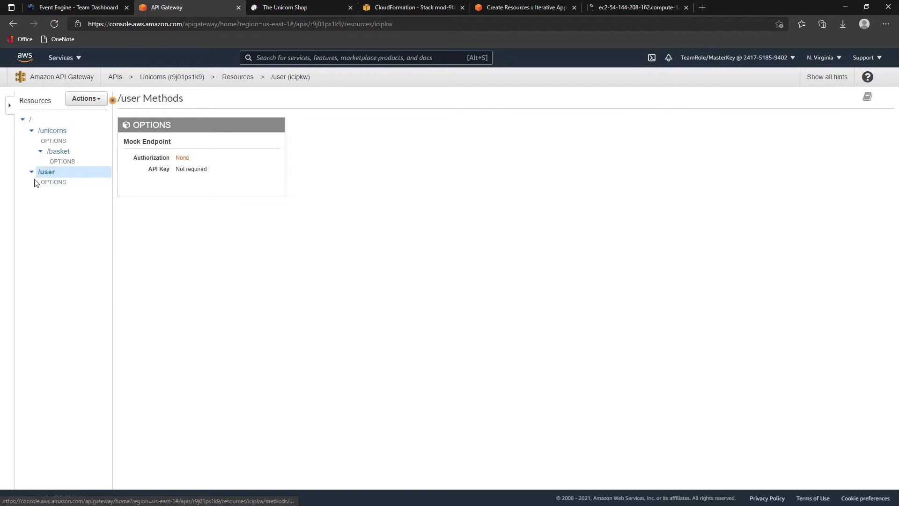
# - Add a CORS-enabled 'login' child resource beneath /user
pyautogui.click(85, 99)
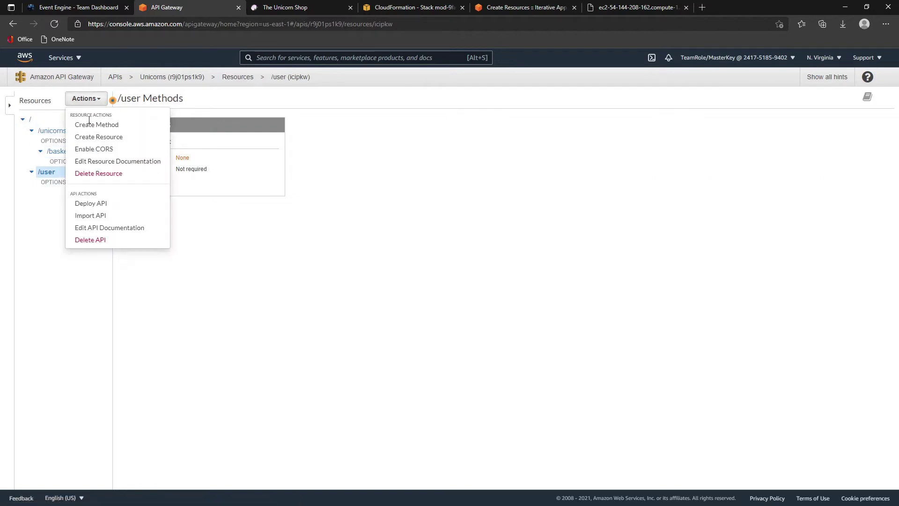
pyautogui.click(103, 137)
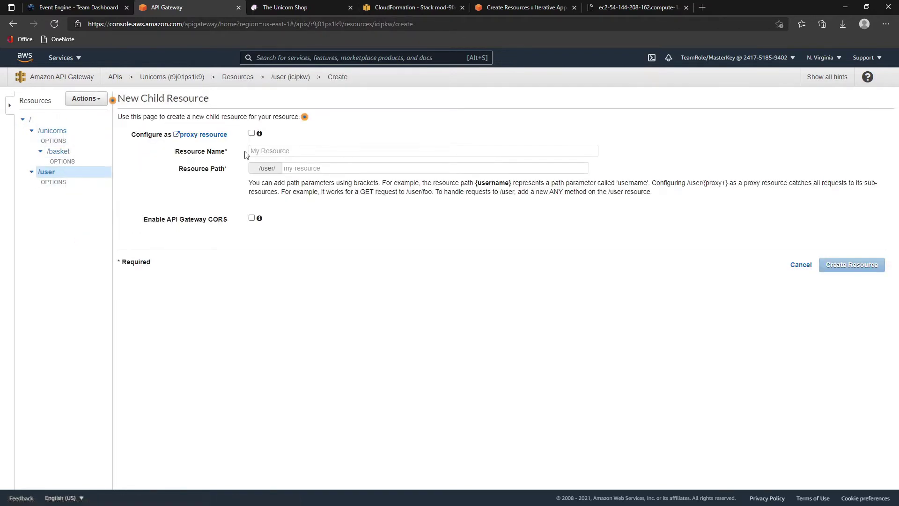
pyautogui.click(255, 152)
pyautogui.write('login')
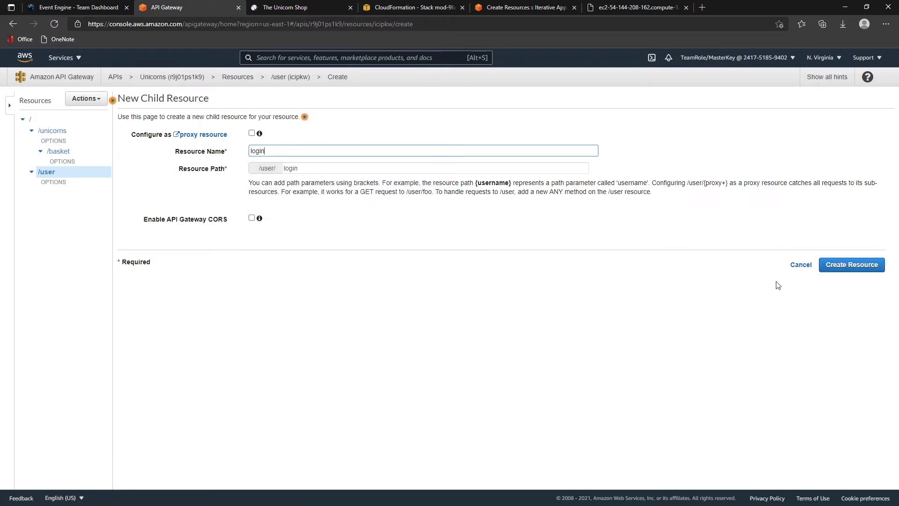
pyautogui.click(251, 218)
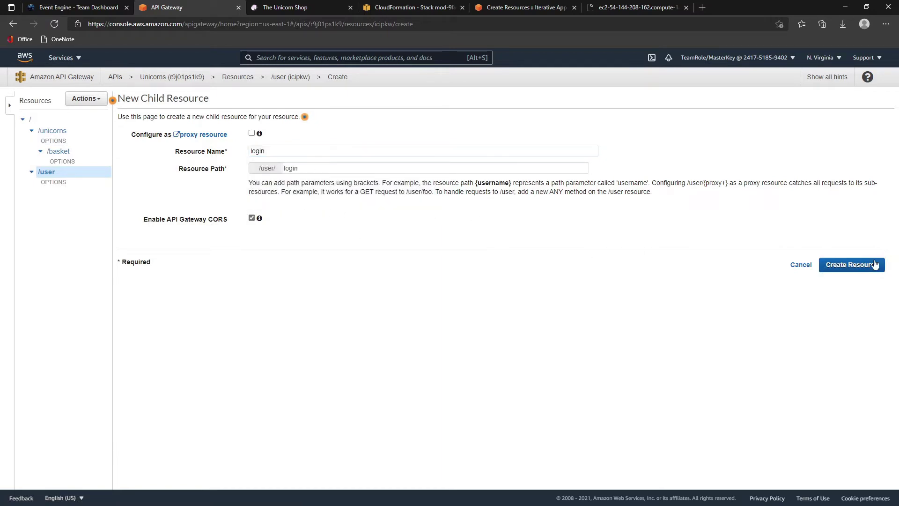
pyautogui.click(849, 265)
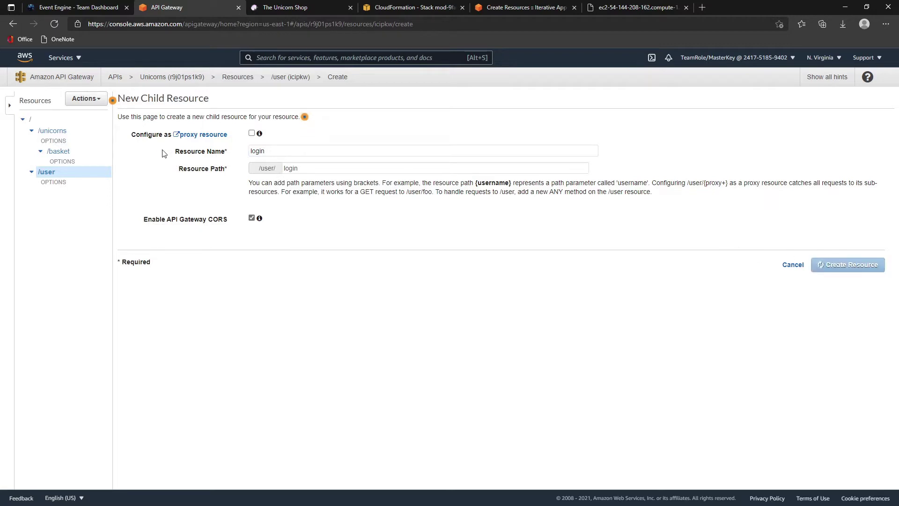
pyautogui.click(66, 151)
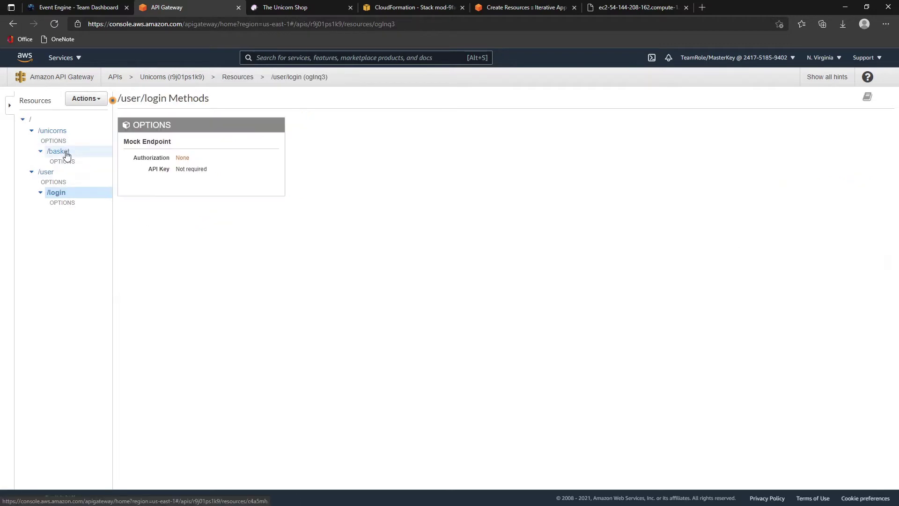
# - Start a child resource under /basket and name it {uuid}
pyautogui.click(88, 98)
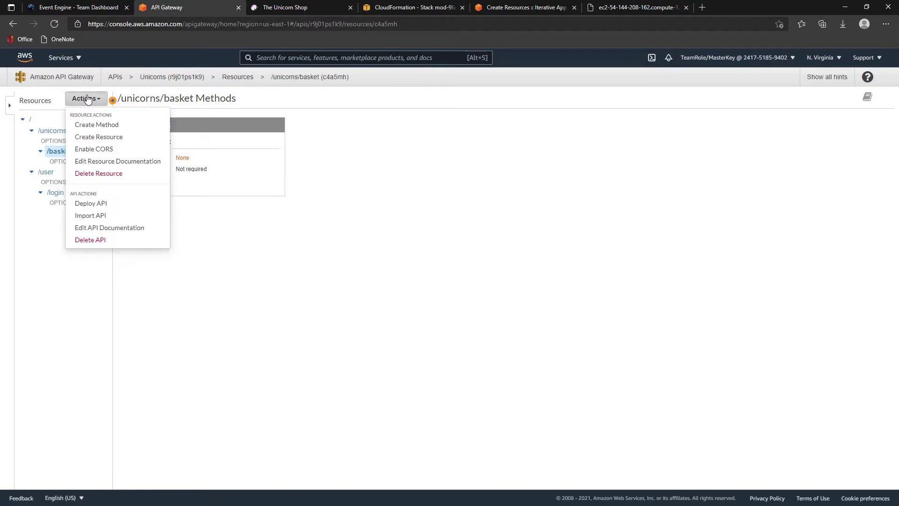
pyautogui.click(101, 137)
pyautogui.click(299, 151)
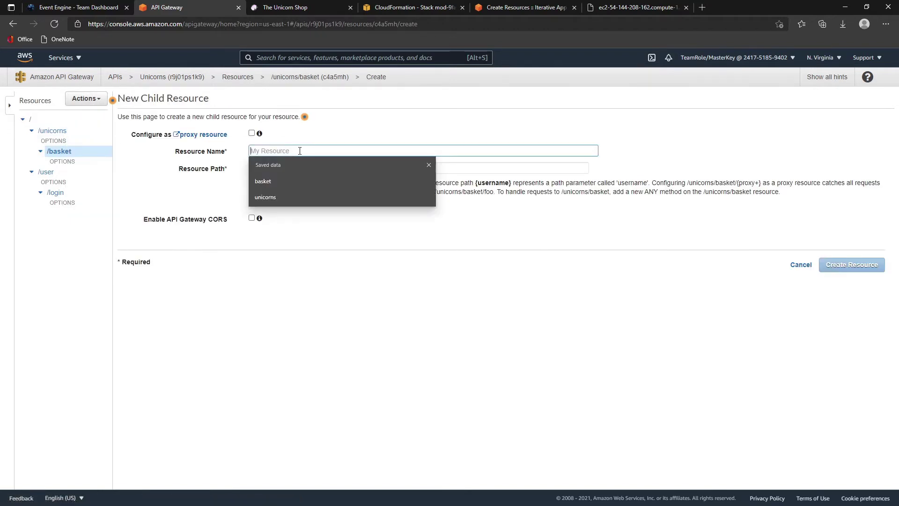
pyautogui.press('Down')
pyautogui.press('Down')
pyautogui.write('{')
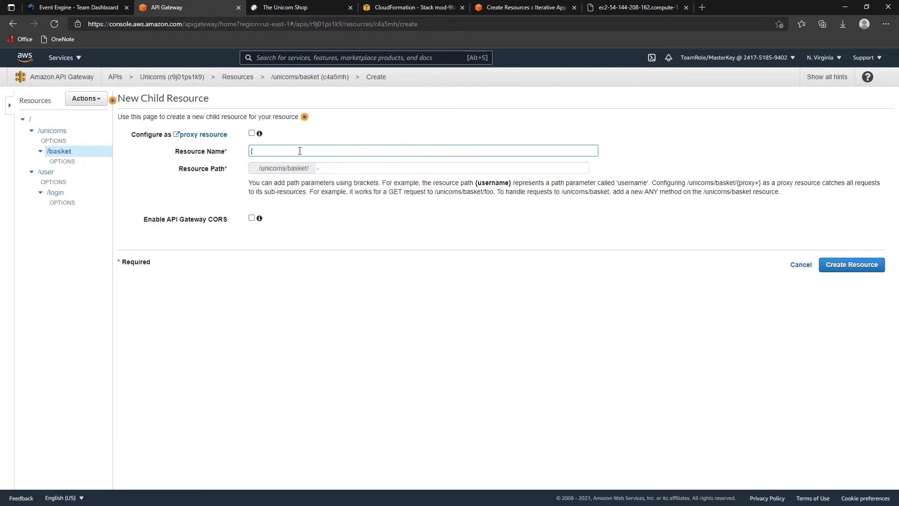
pyautogui.write('uuid')
pyautogui.hotkey('ctrl', 'a')
pyautogui.click(300, 151)
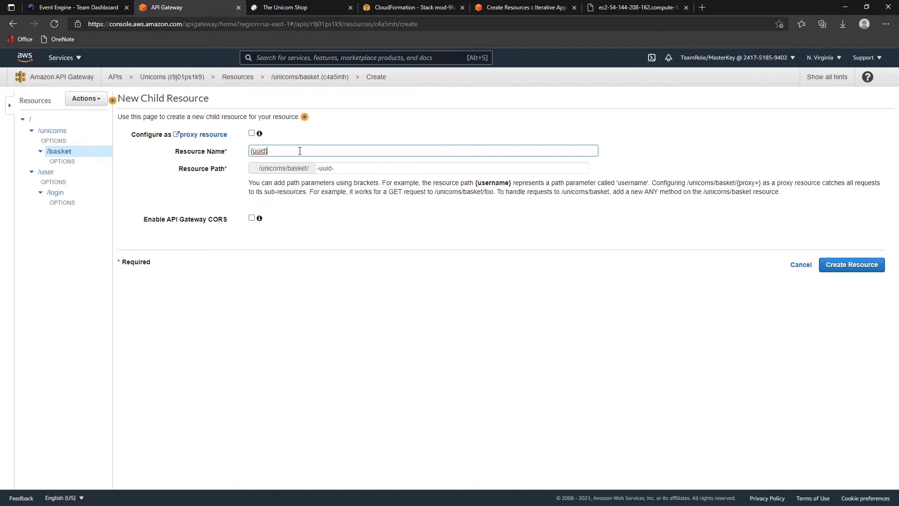
# - Correct the resource path to {uuid}, enable CORS, and create the resource
pyautogui.click(344, 172)
pyautogui.write('Unicorns')
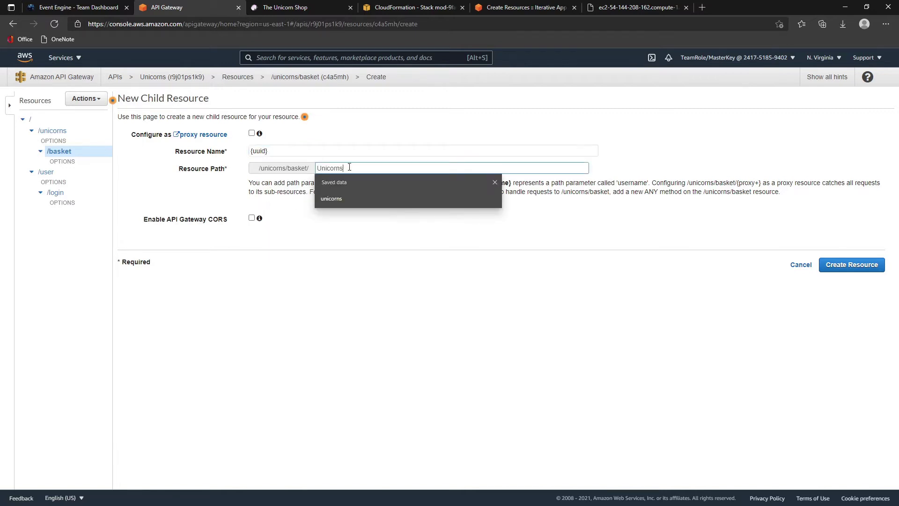
pyautogui.moveTo(349, 168); pyautogui.dragTo(200, 169)
pyautogui.press('BackSpace')
pyautogui.write('{uuid')
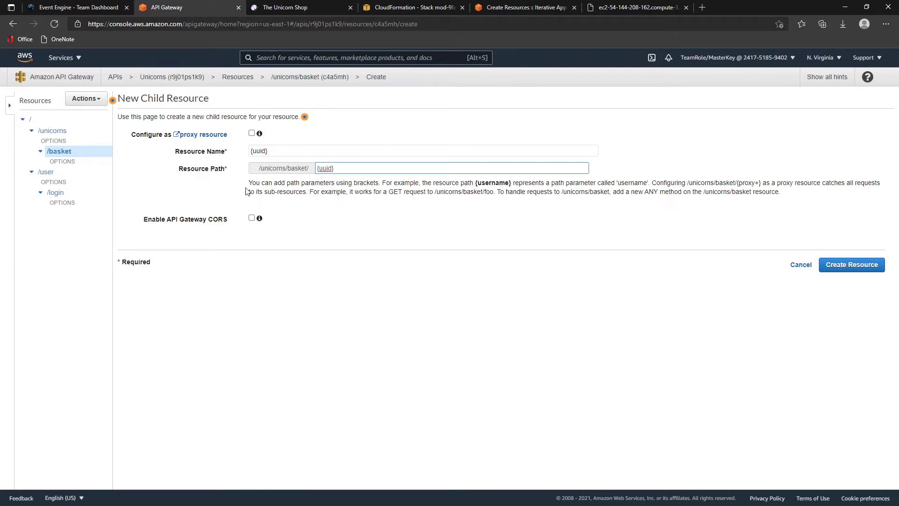
pyautogui.click(251, 218)
pyautogui.click(830, 270)
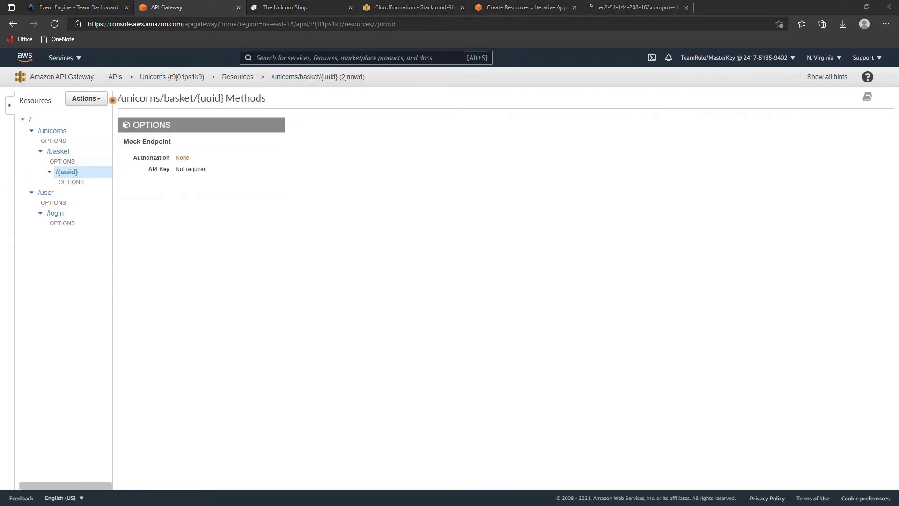
pyautogui.click(574, 7)
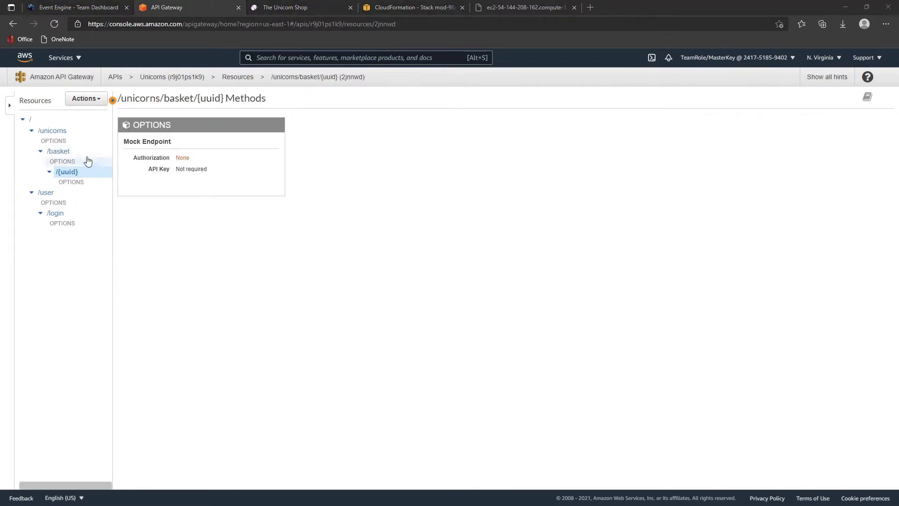
# - Add a POST method on /user with the HTTP integration type
pyautogui.click(52, 194)
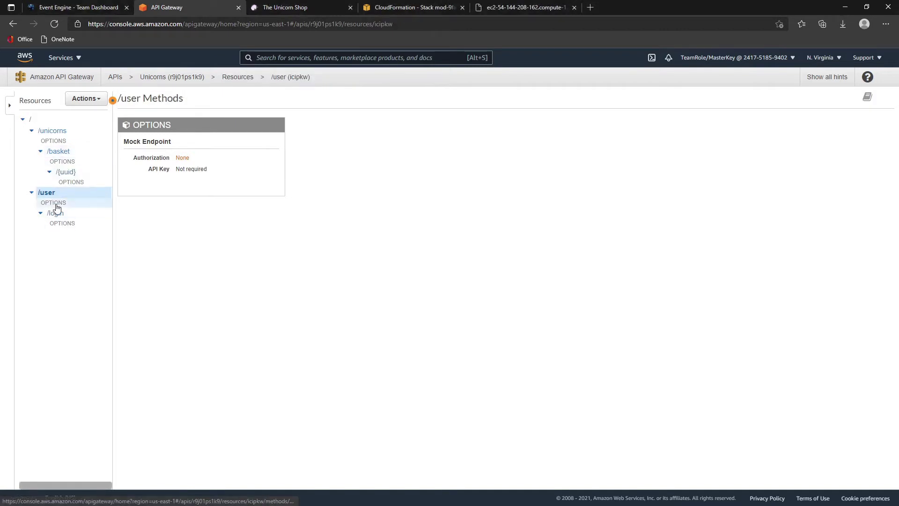
pyautogui.click(87, 98)
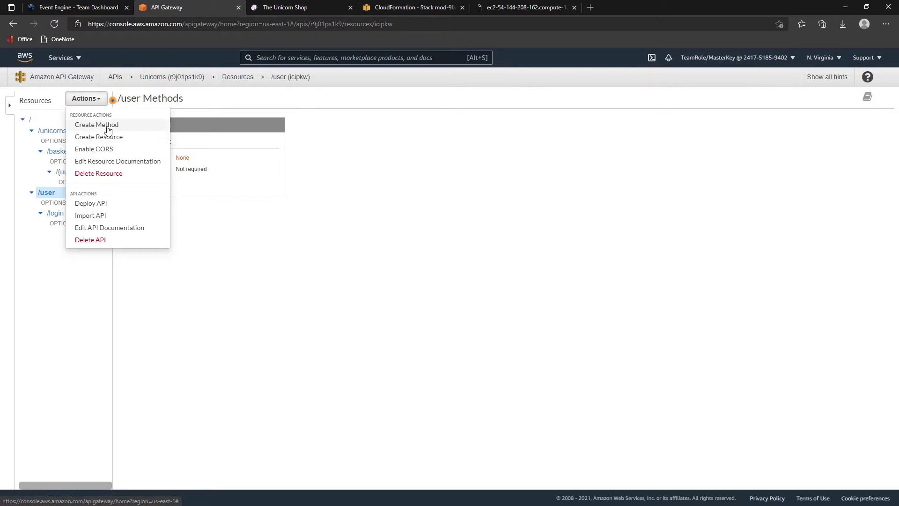
pyautogui.click(101, 124)
pyautogui.click(57, 214)
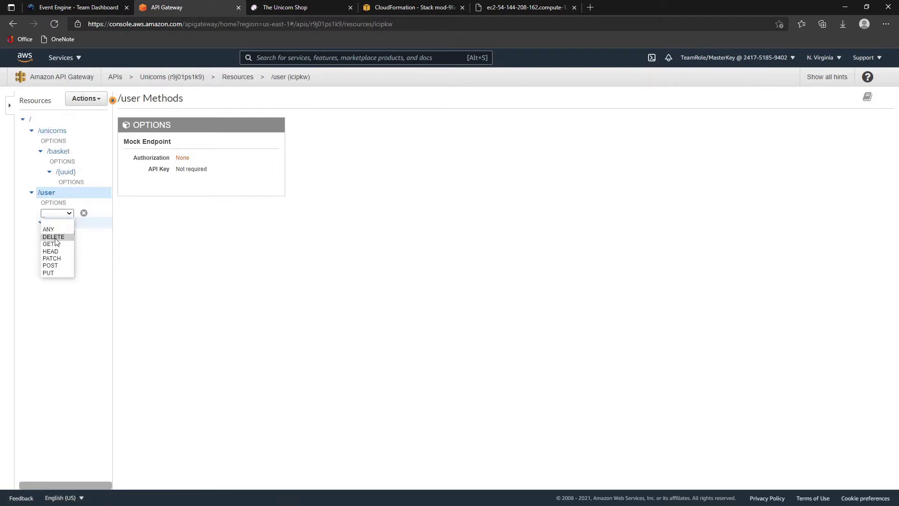
pyautogui.click(57, 264)
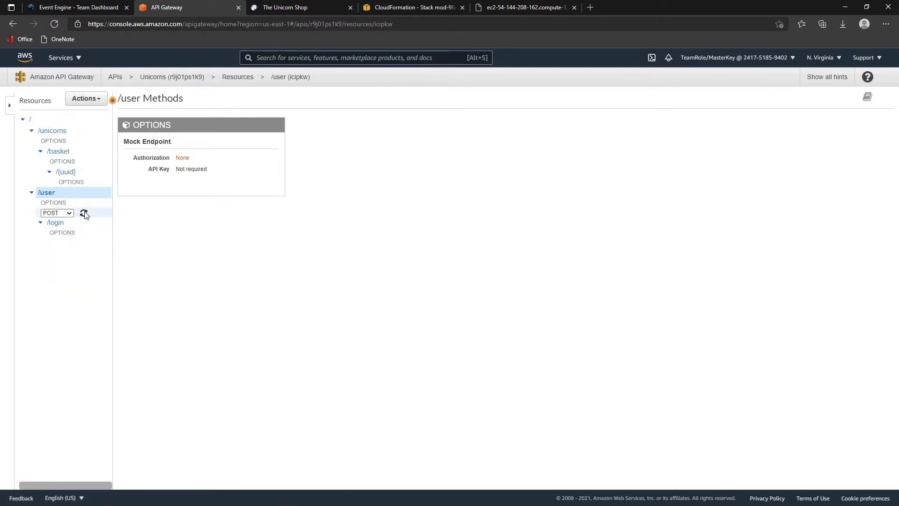
pyautogui.click(84, 212)
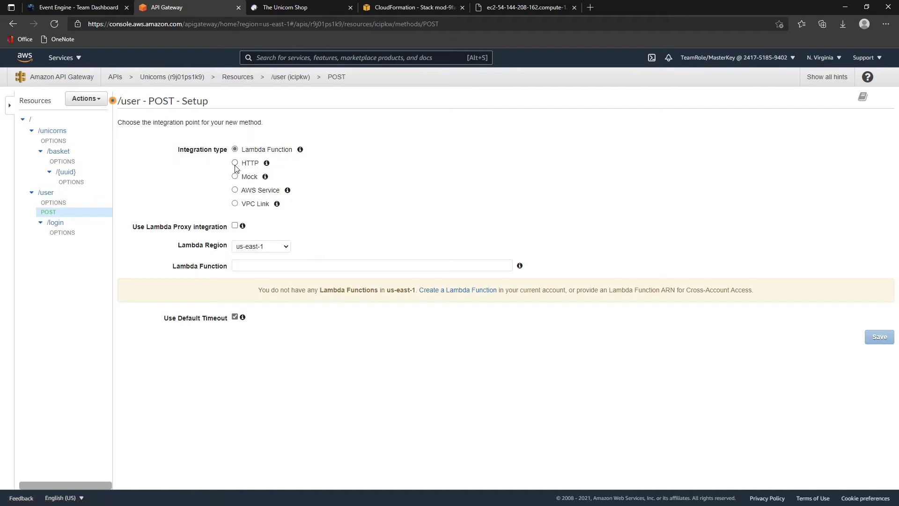
pyautogui.click(234, 163)
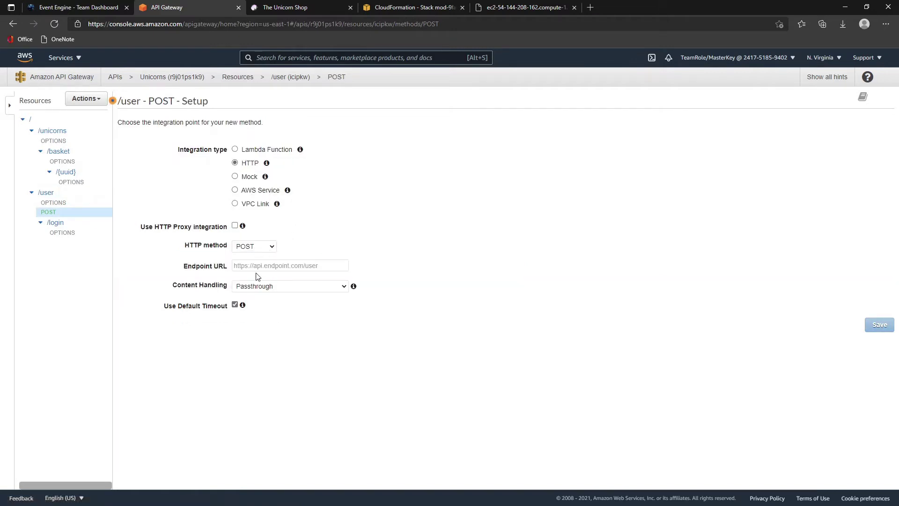
# - Set the endpoint URL to the EC2 public DNS plus /user and save
pyautogui.click(424, 7)
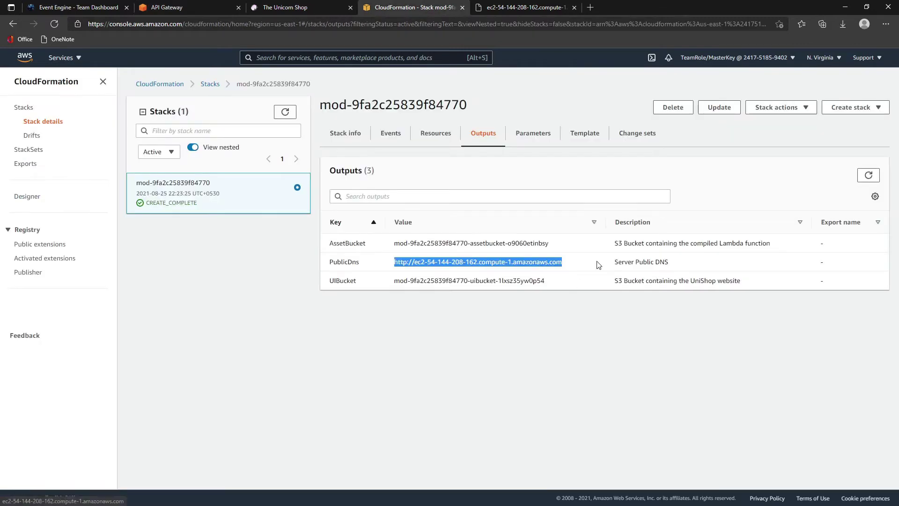
pyautogui.click(201, 5)
pyautogui.click(263, 261)
pyautogui.write('http://ec2-54-144-208-162.compute-1.amazonaws.com')
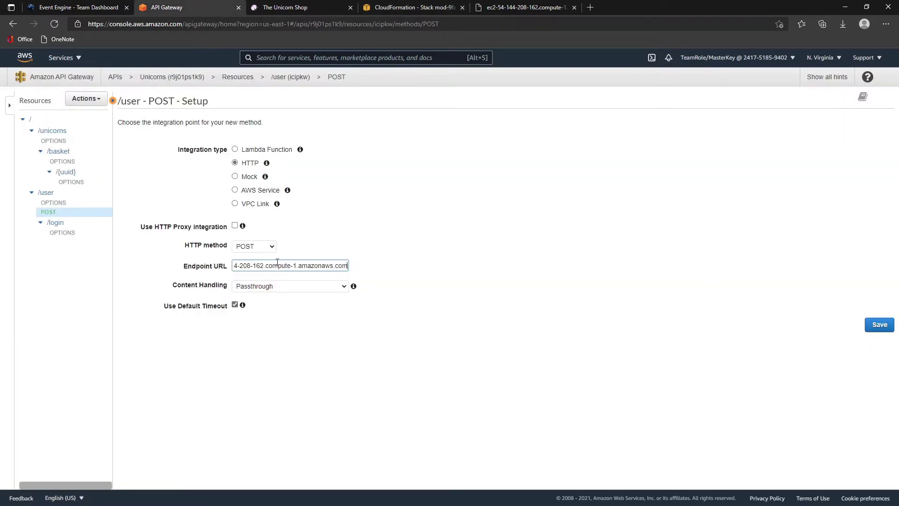
pyautogui.write('/user')
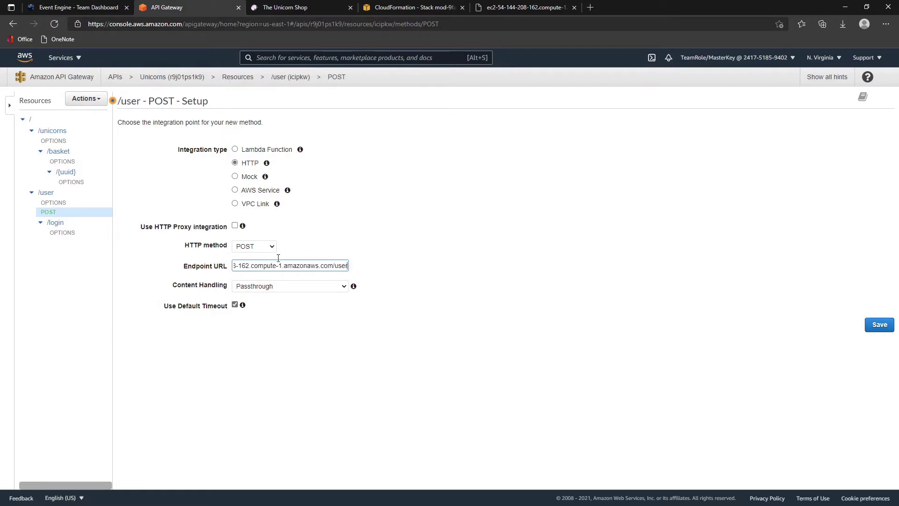
pyautogui.click(569, 327)
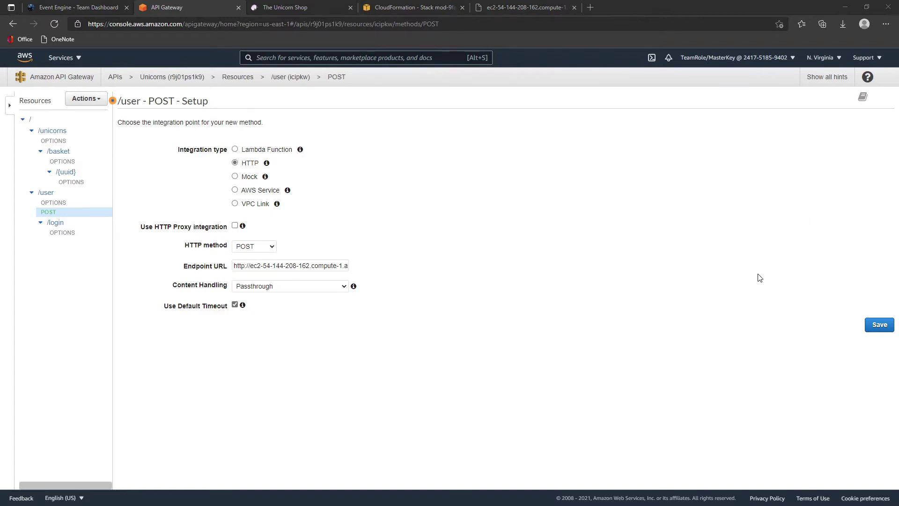
pyautogui.click(880, 326)
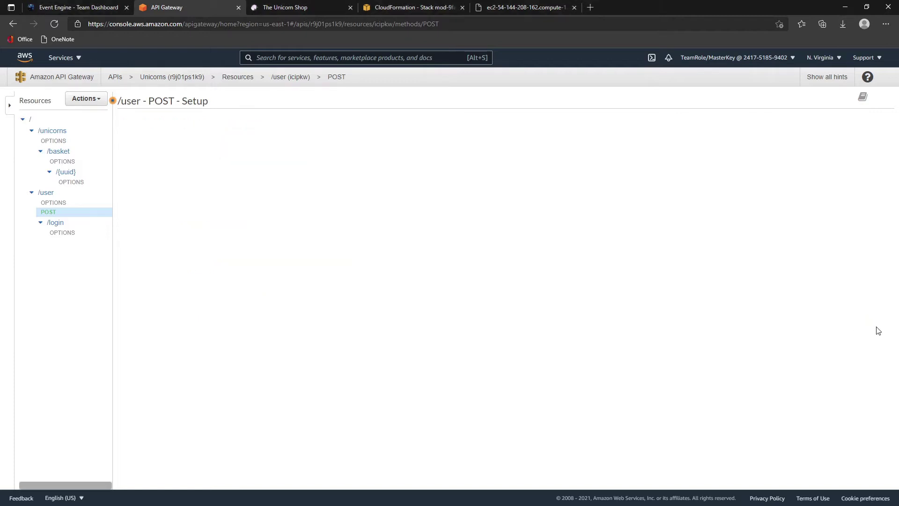
pyautogui.click(61, 223)
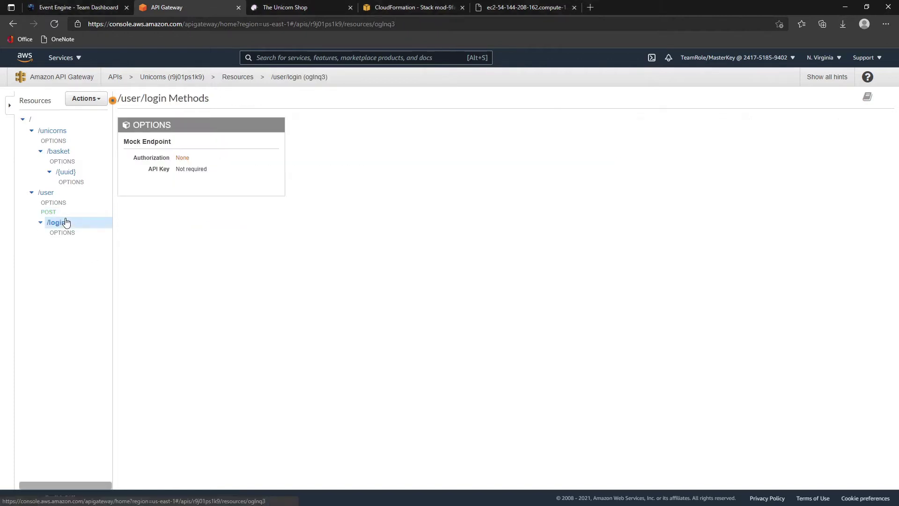
# - Add a POST method on /user/login with the HTTP integration type
pyautogui.click(85, 98)
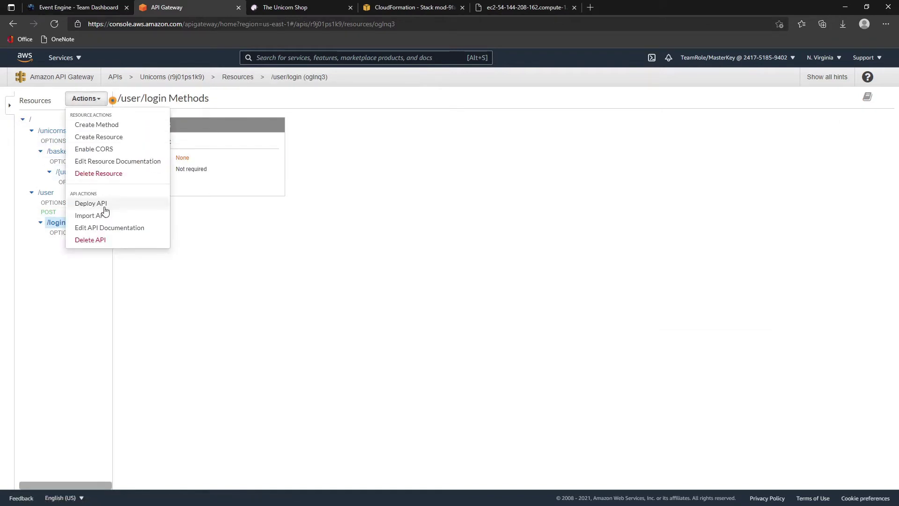
pyautogui.click(98, 125)
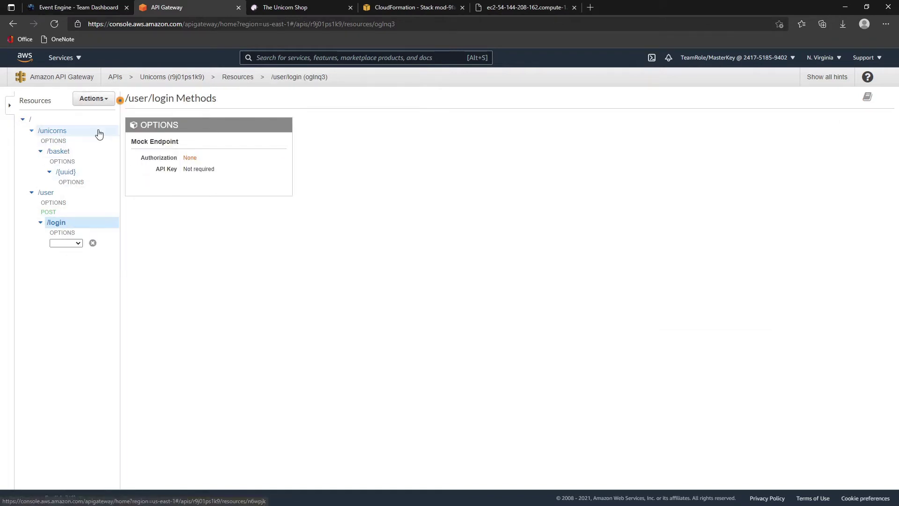
pyautogui.click(70, 242)
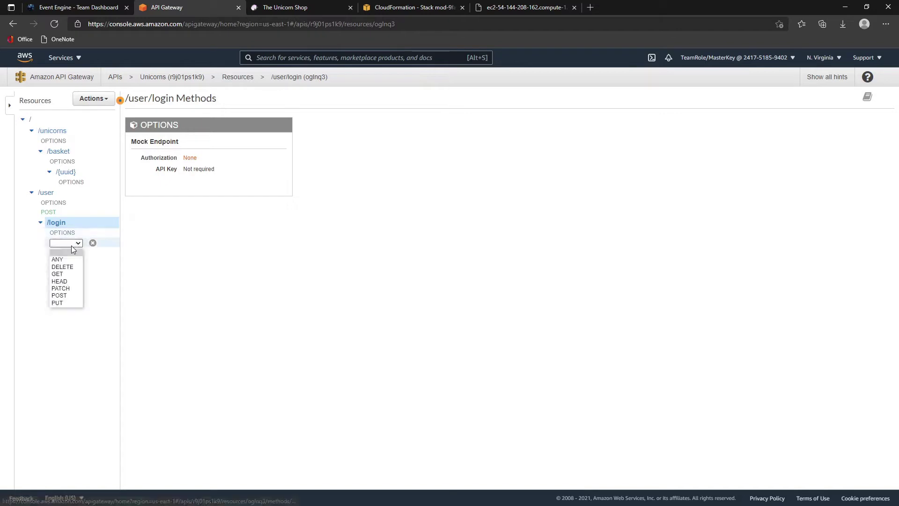
pyautogui.click(68, 288)
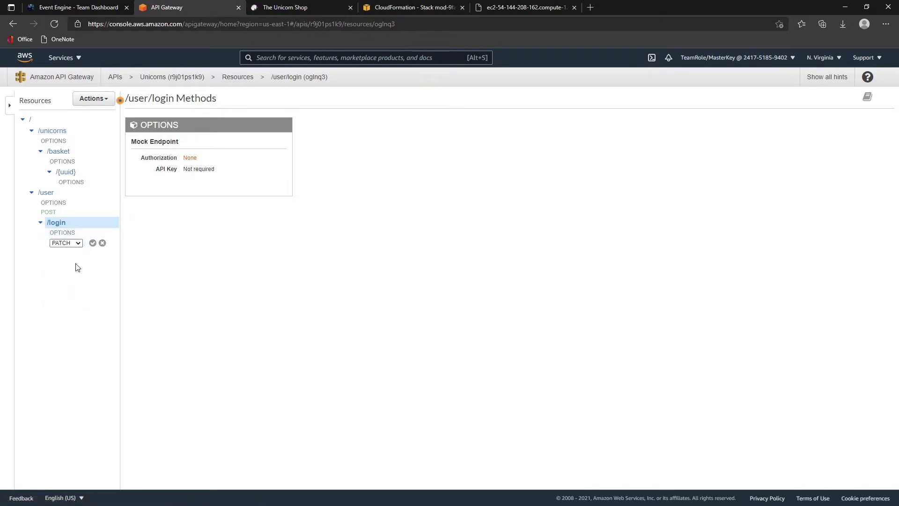
pyautogui.click(78, 243)
pyautogui.click(67, 287)
pyautogui.click(92, 243)
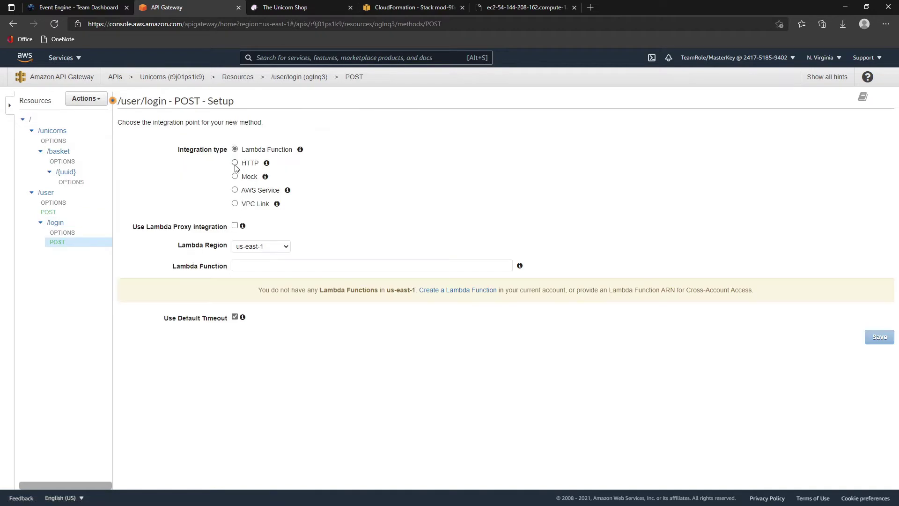
pyautogui.click(235, 163)
# - Set the endpoint URL to the EC2 host plus /user/login and save
pyautogui.click(261, 266)
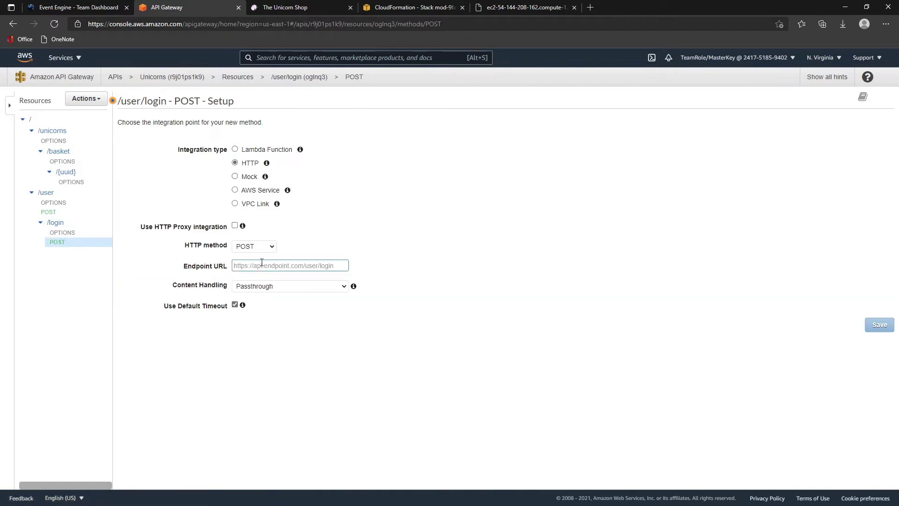
pyautogui.write('http://ec2-54-144-208-162.compute-1.amazonaws.com')
pyautogui.write('/')
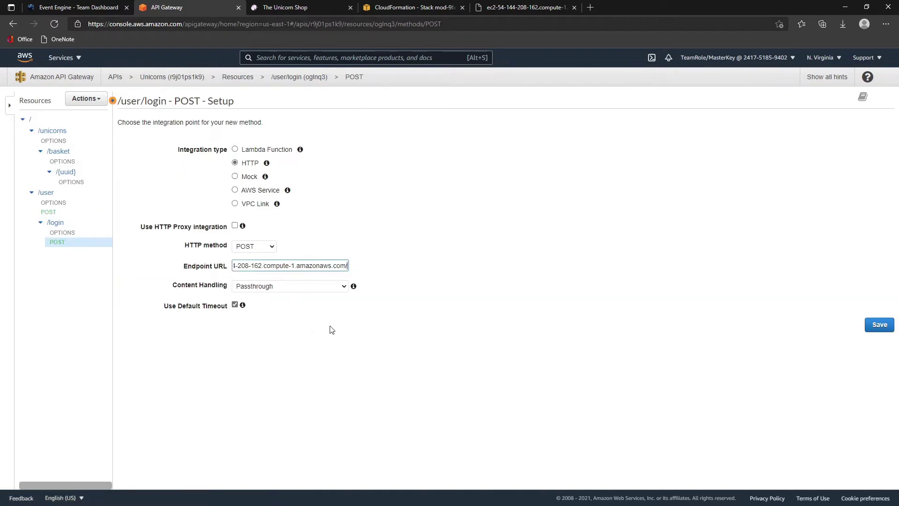
pyautogui.write('user/login')
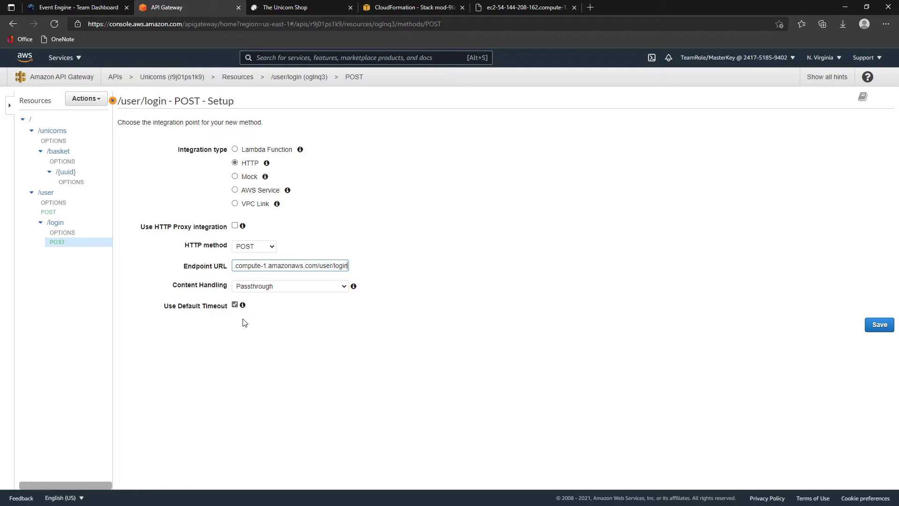
pyautogui.click(875, 328)
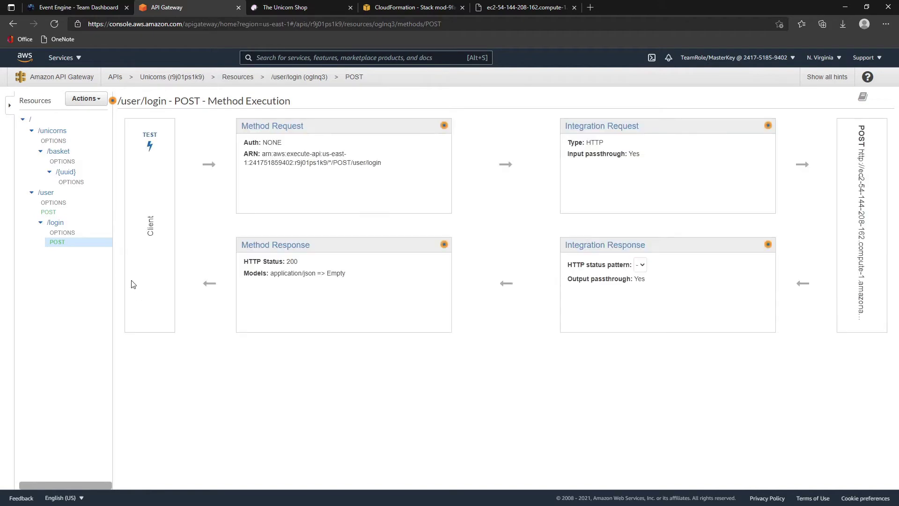
pyautogui.click(48, 213)
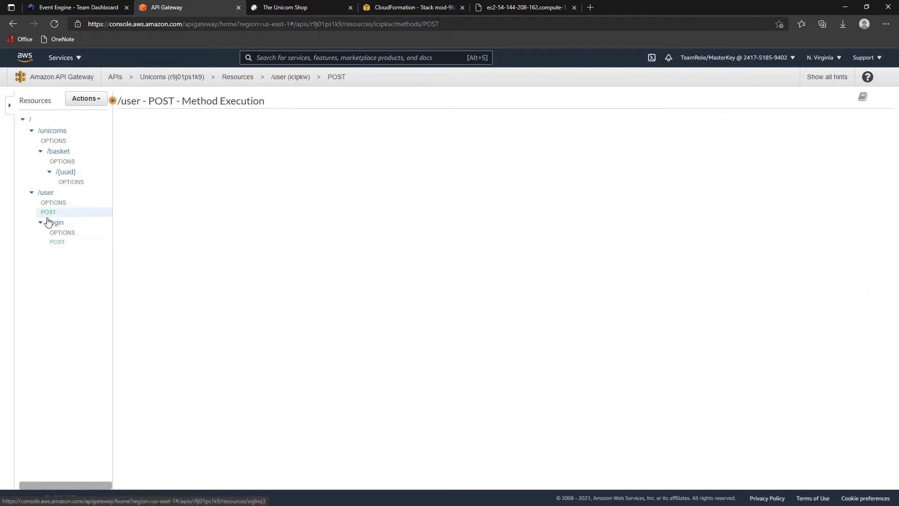
# - Run a /user POST test with a sample email, first name and last name in the body
pyautogui.click(146, 144)
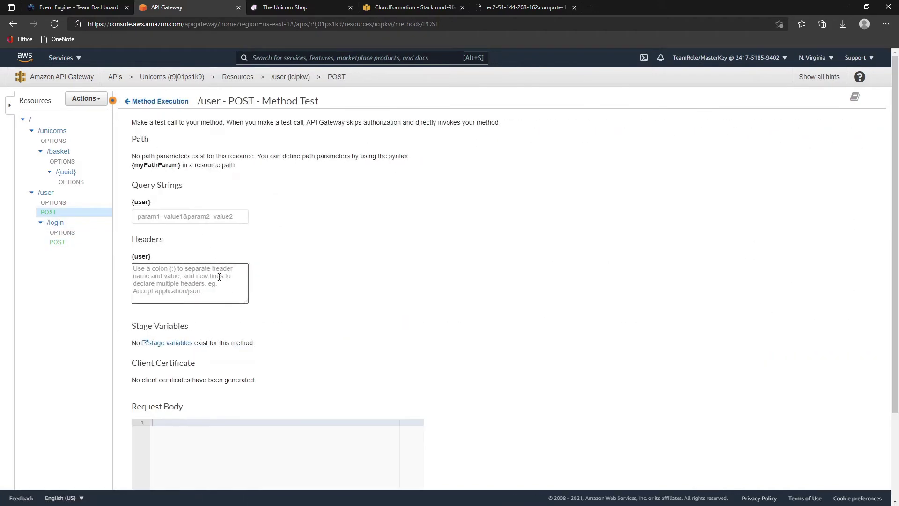
pyautogui.scroll(-2, 220, 281)
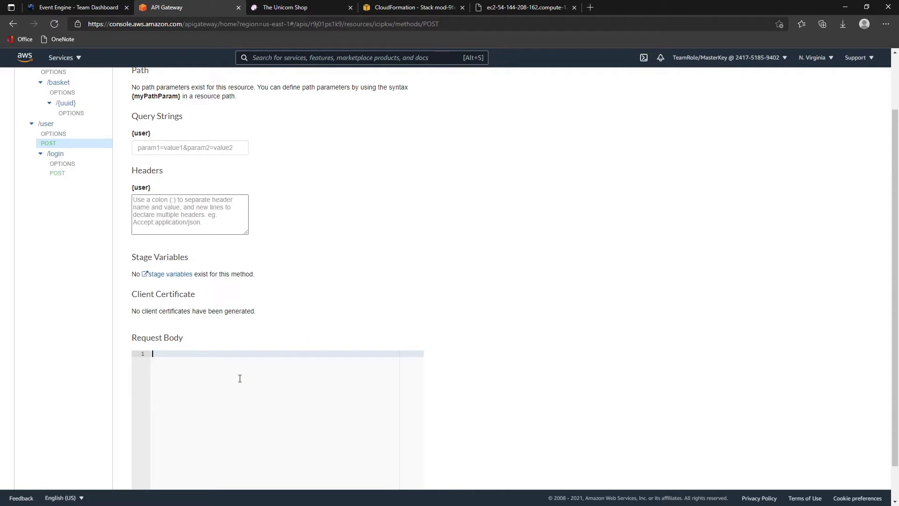
pyautogui.click(299, 418)
pyautogui.write('{     "email":"Replace with your emails address",     "firstName":"Replace with your first name",     "lastName":"Replace with your last name" }')
pyautogui.scroll(-1, 200, 321)
pyautogui.moveTo(199, 321); pyautogui.dragTo(298, 319)
pyautogui.write('x')
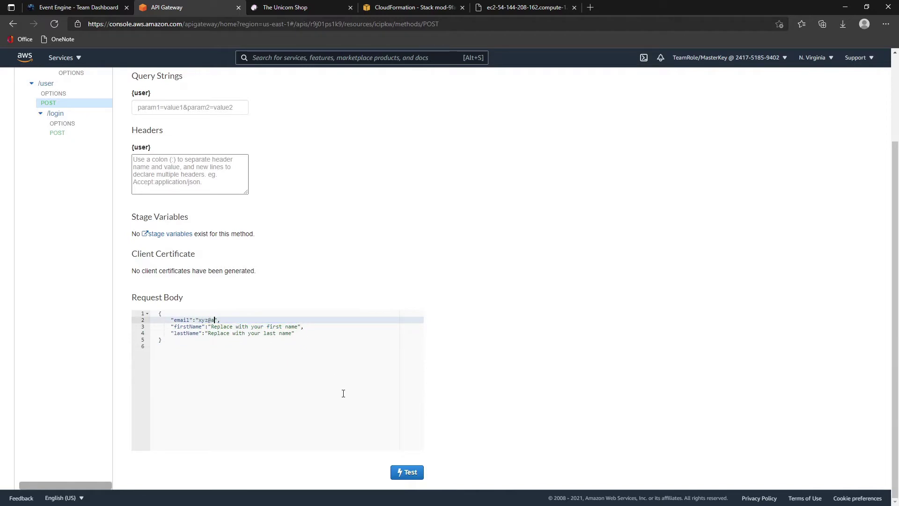
pyautogui.write('yz@abc.com')
pyautogui.moveTo(212, 326)
pyautogui.mouseDown()
pyautogui.moveTo(296, 325)
pyautogui.moveTo(214, 328)
pyautogui.mouseUp()
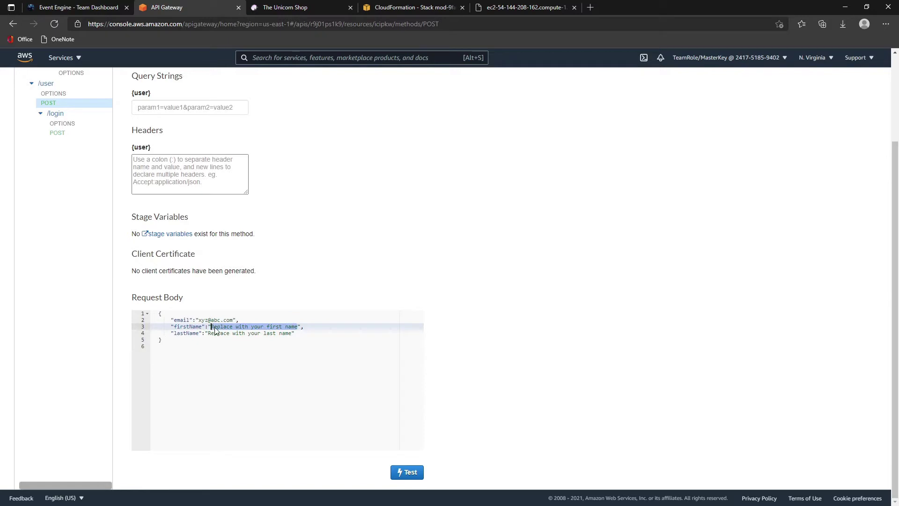
pyautogui.write('xxx')
pyautogui.moveTo(211, 333); pyautogui.dragTo(289, 334)
pyautogui.write('ccc')
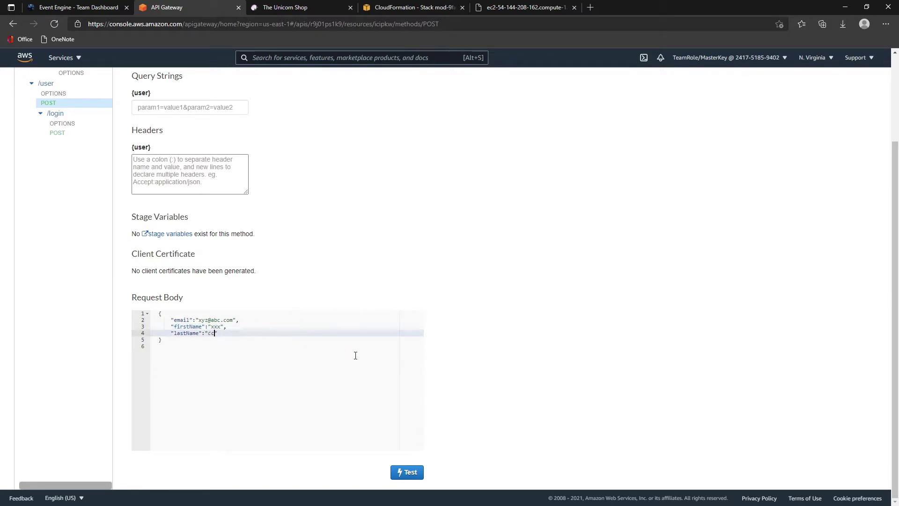
pyautogui.click(411, 473)
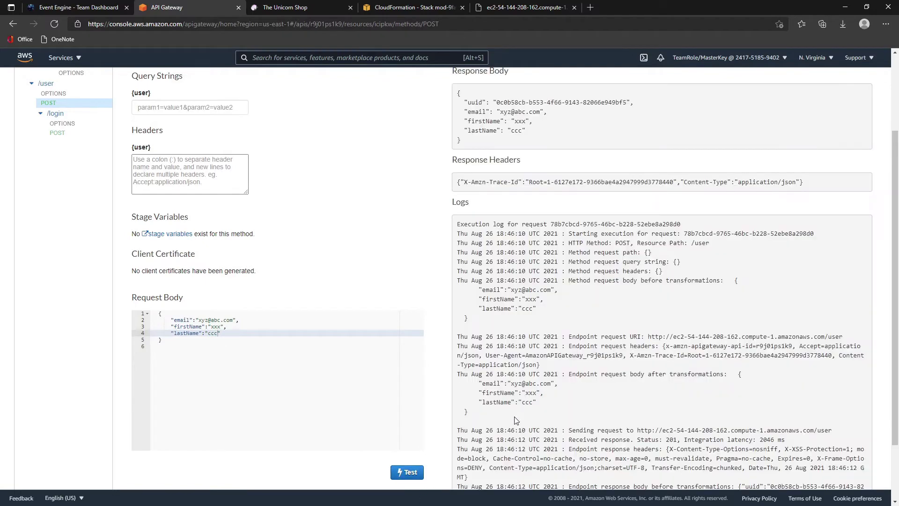
# - Copy the returned user JSON with its new uuid into the VS Code notes
pyautogui.scroll(3, 514, 92)
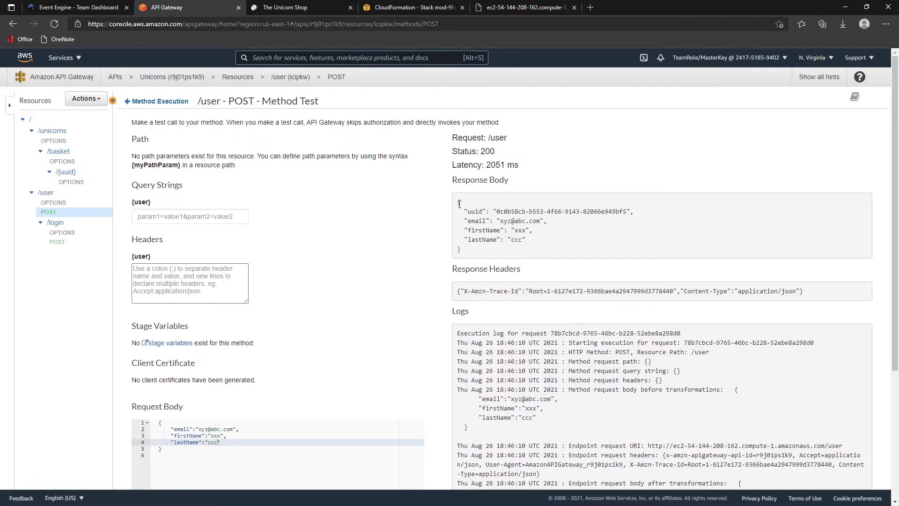
pyautogui.moveTo(459, 204); pyautogui.dragTo(497, 257)
pyautogui.hotkey('ctrl', 'c')
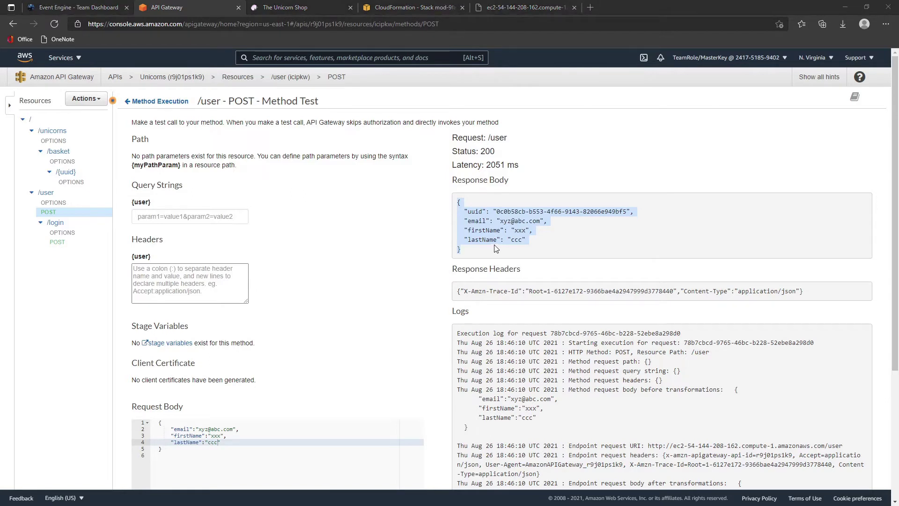
pyautogui.hotkey('alt', 'Tab')
pyautogui.click(432, 393)
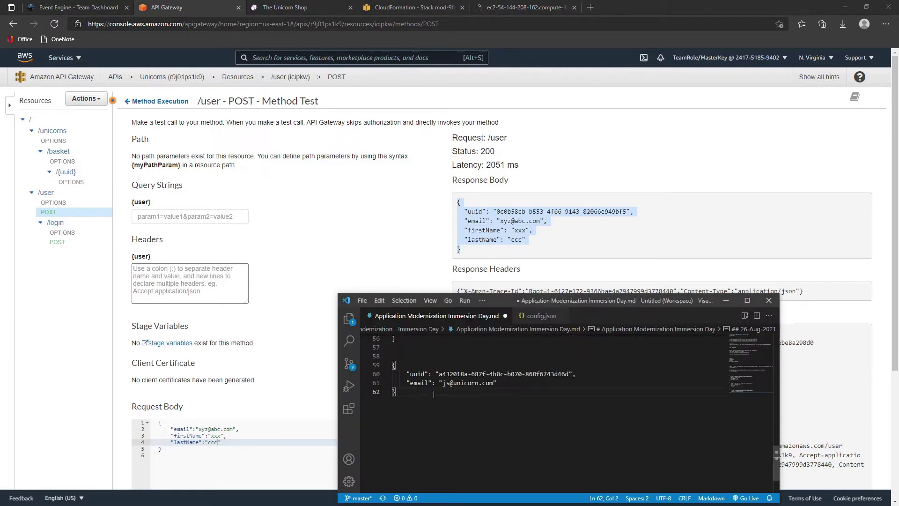
pyautogui.press('Return')
pyautogui.press('Return')
pyautogui.hotkey('ctrl', 'v')
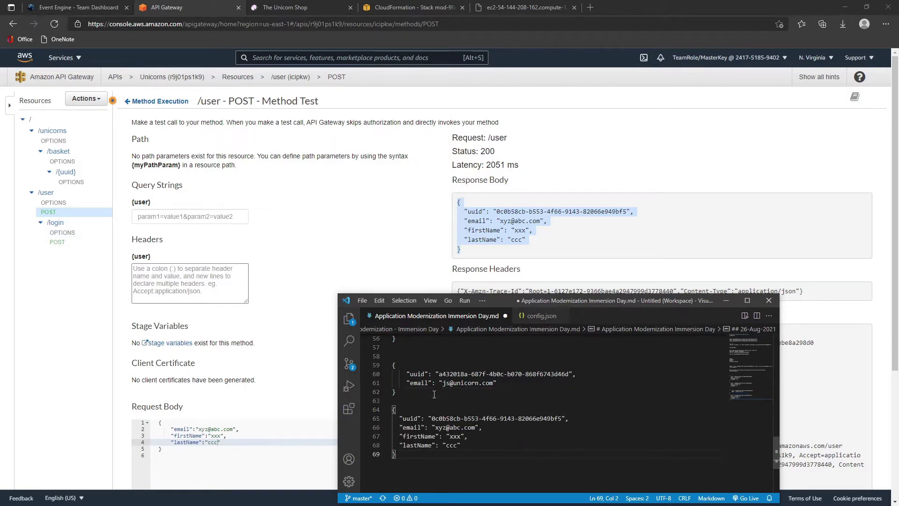
pyautogui.hotkey('alt', 'Tab')
pyautogui.click(58, 243)
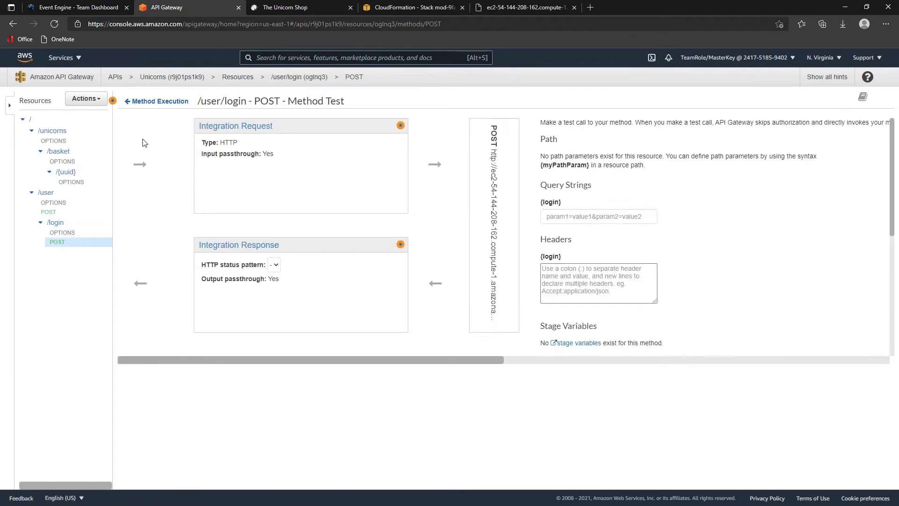
# - Test /user/login POST with the sample email body and select the 200 response JSON
pyautogui.scroll(-3, 234, 304)
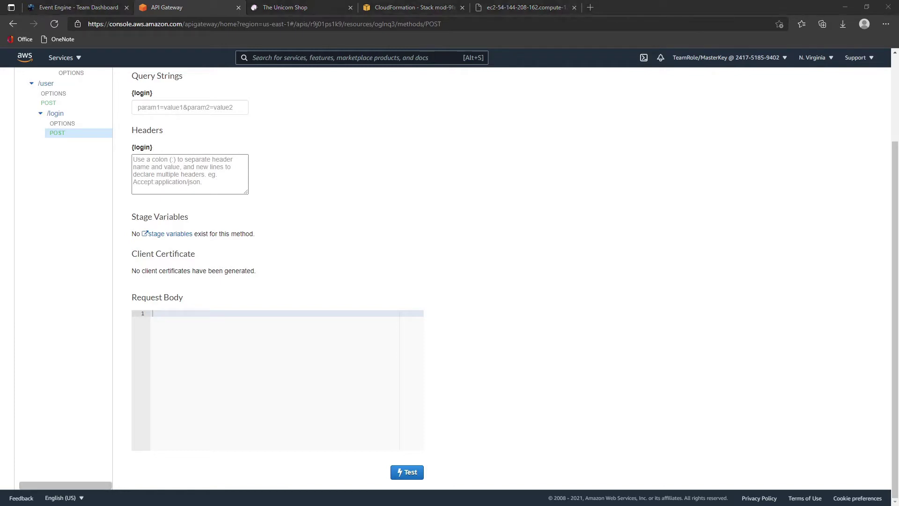
pyautogui.click(312, 360)
pyautogui.write('{       "email":"Replace with your emails address"   }')
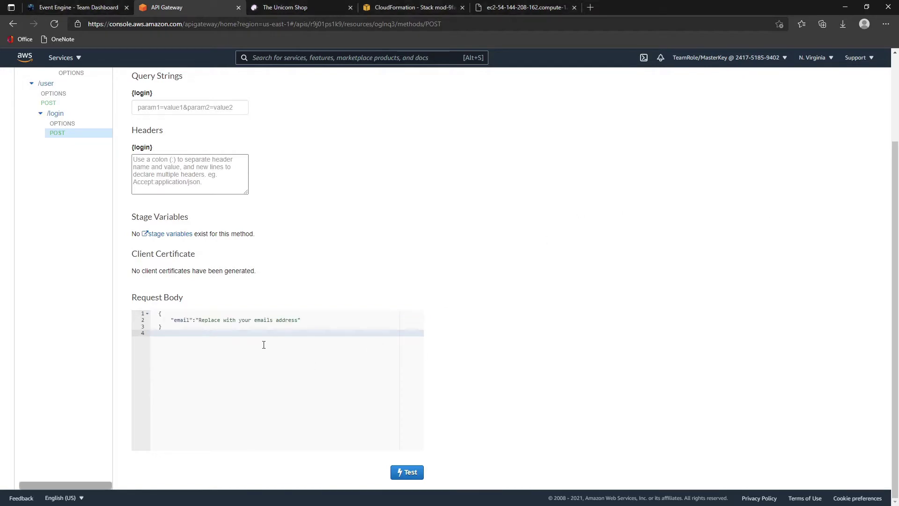
pyautogui.moveTo(198, 320); pyautogui.dragTo(301, 321)
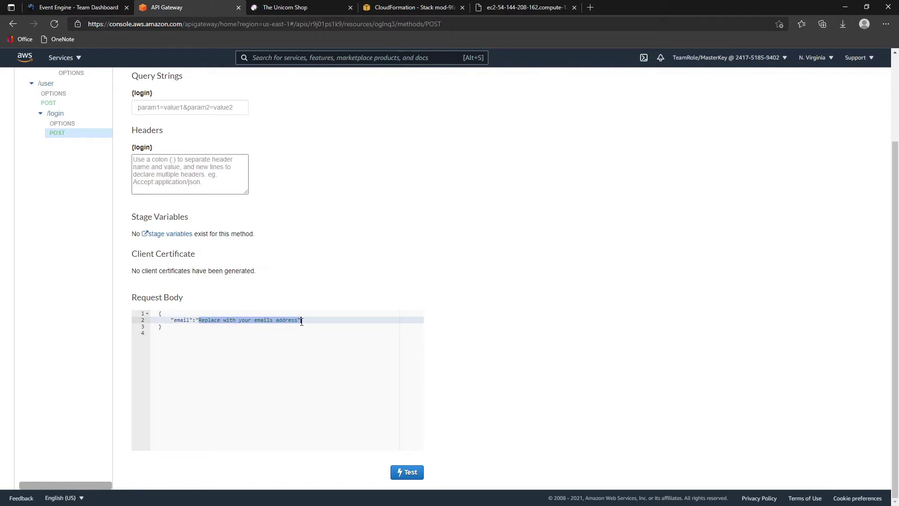
pyautogui.write('xyz@abc.com')
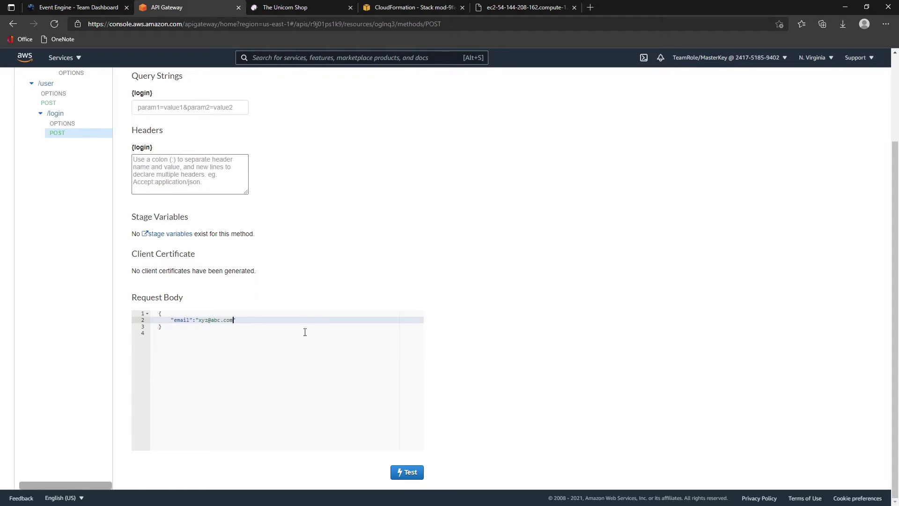
pyautogui.click(410, 472)
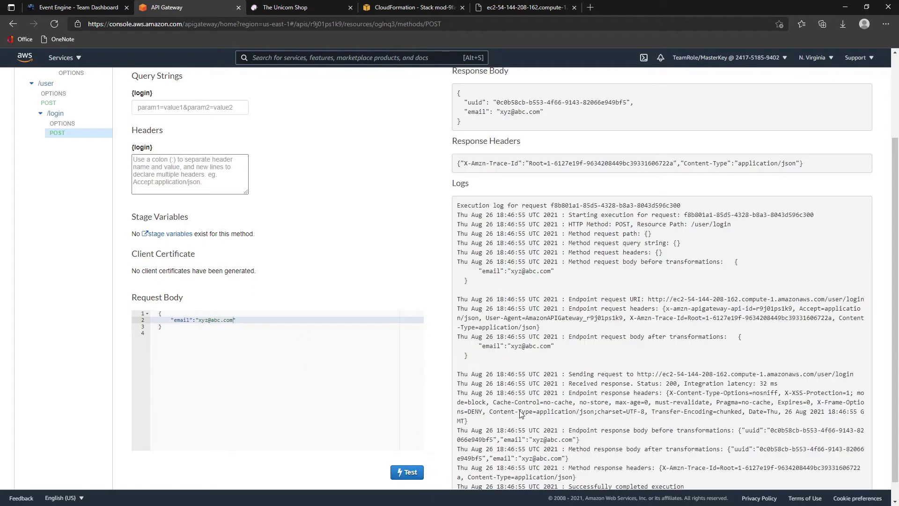
pyautogui.scroll(3, 536, 205)
pyautogui.moveTo(473, 239); pyautogui.dragTo(456, 204)
pyautogui.hotkey('ctrl', 'c')
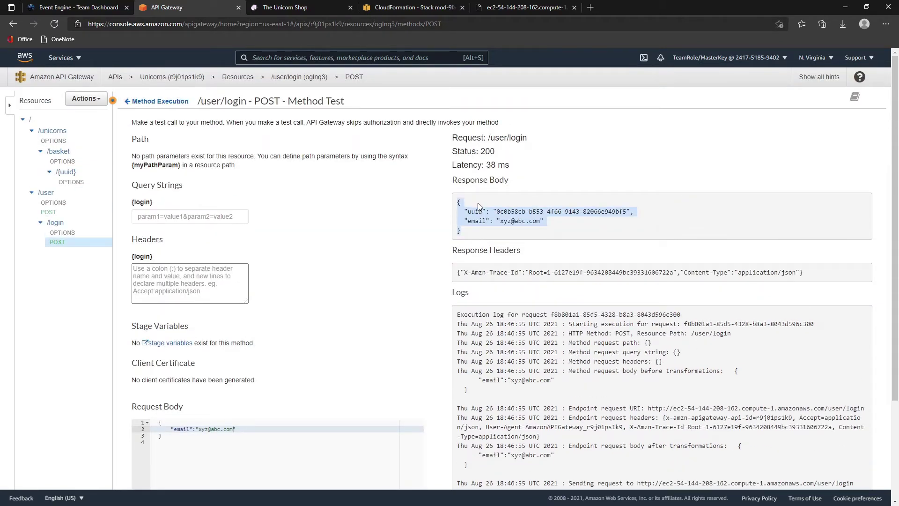
# - Paste the login response's uuid and email below the earlier JSON in the notes and compare uuids
pyautogui.hotkey('alt', 'Tab')
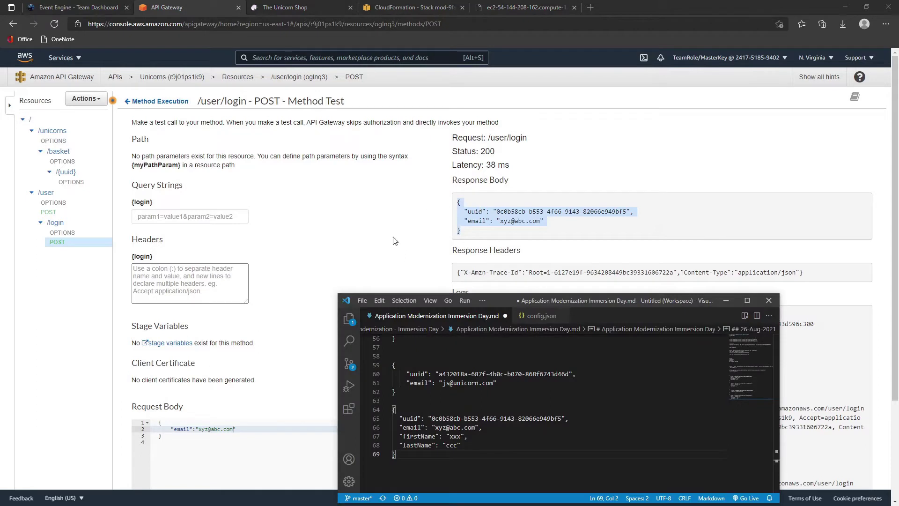
pyautogui.scroll(-2, 478, 358)
pyautogui.press('Return')
pyautogui.press('Return')
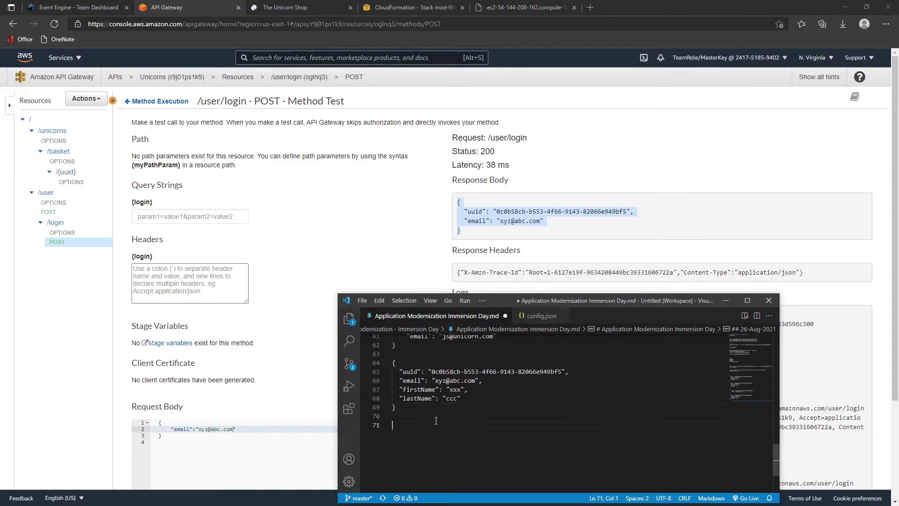
pyautogui.hotkey('ctrl', 'v')
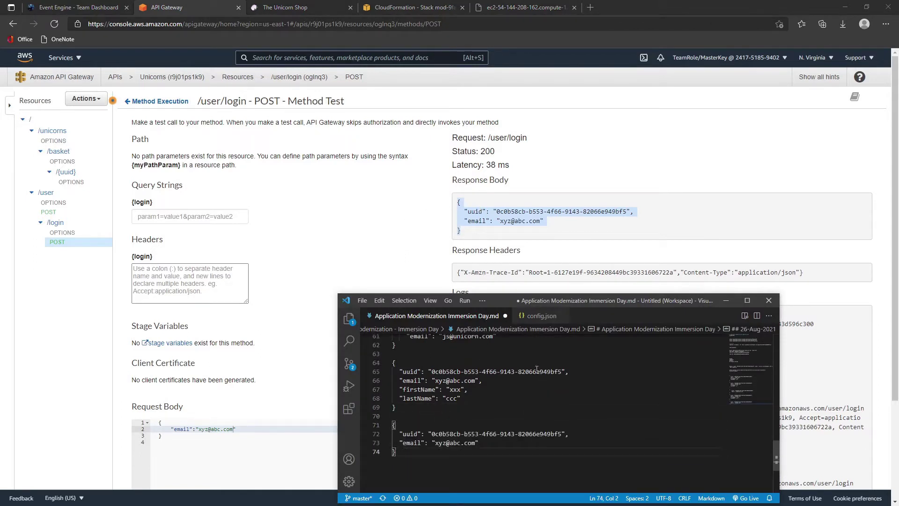
pyautogui.click(541, 434)
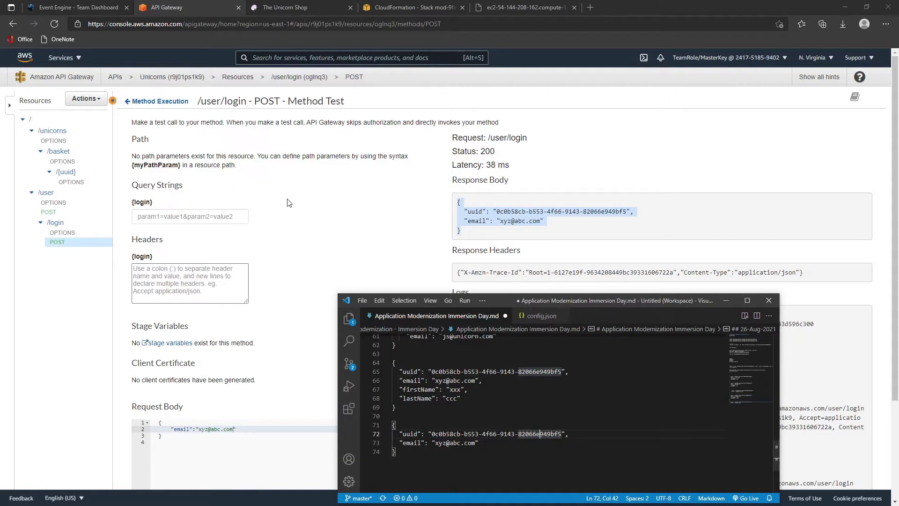
pyautogui.click(290, 223)
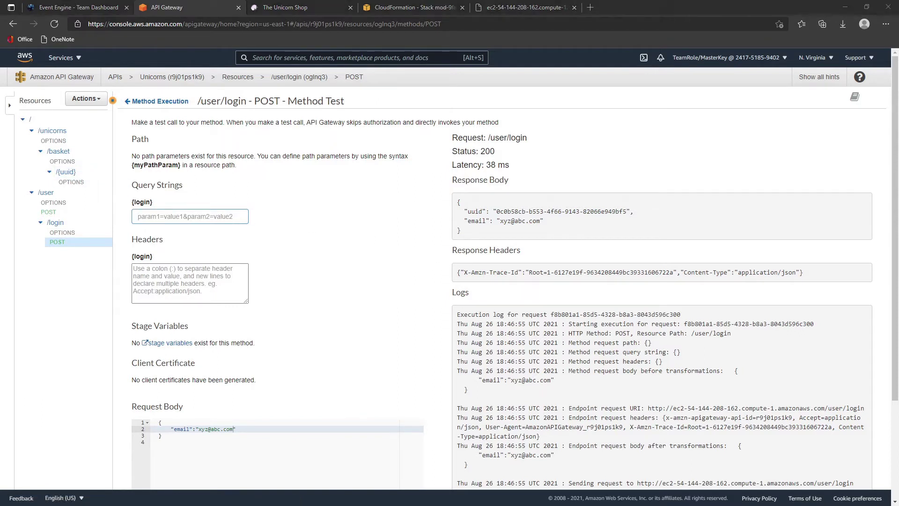
# - Add a new GET method to the /unicorns resource
pyautogui.click(54, 130)
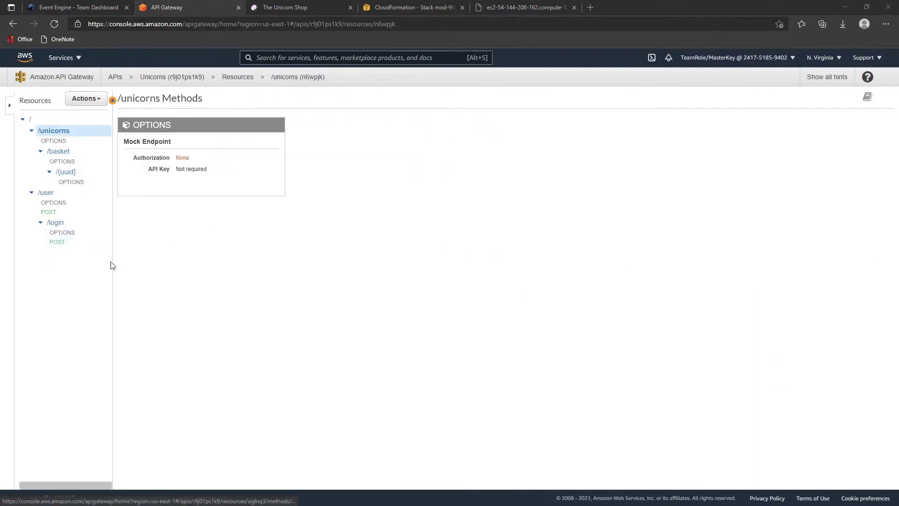
pyautogui.click(86, 102)
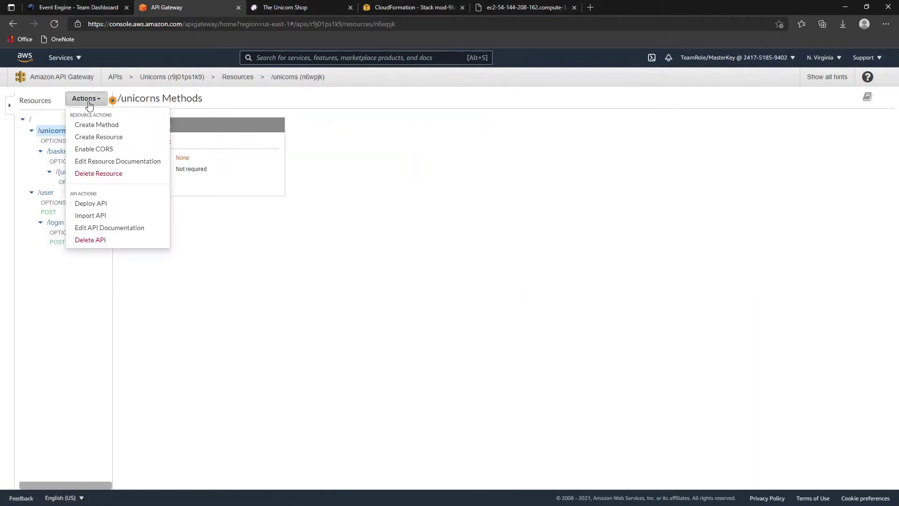
pyautogui.click(111, 124)
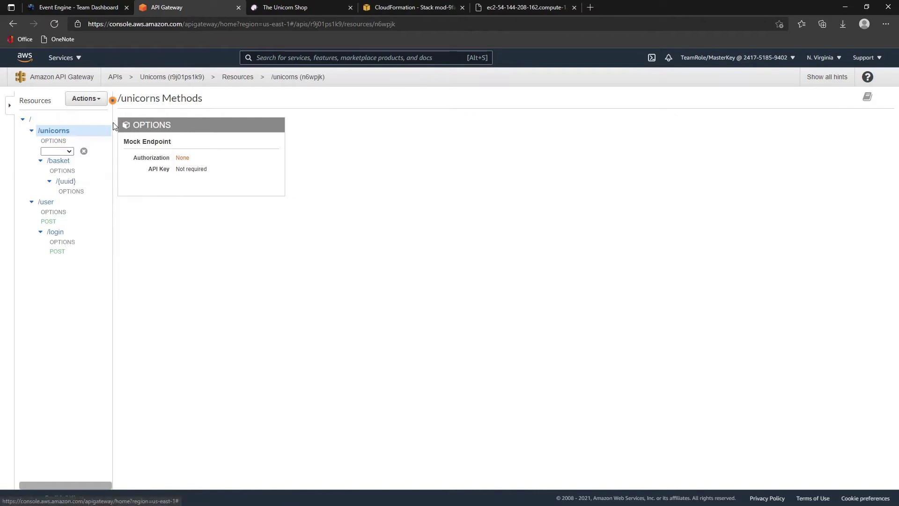
pyautogui.click(66, 153)
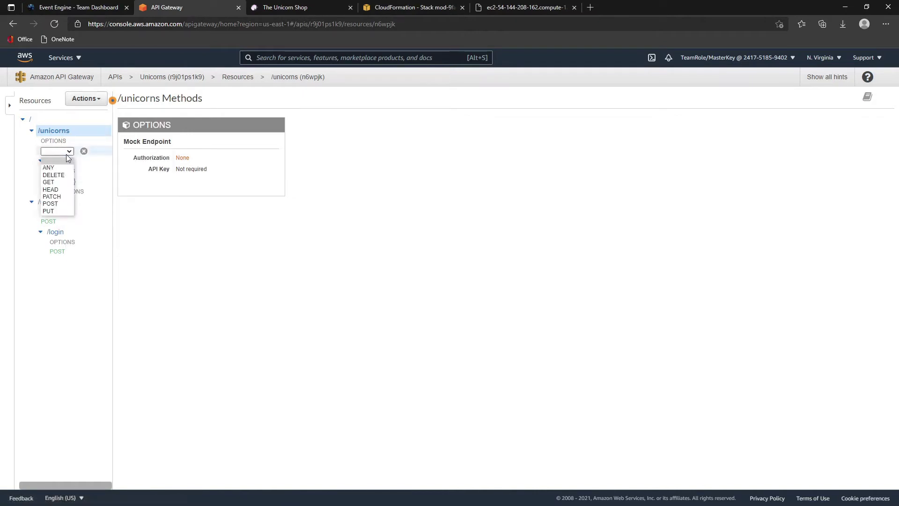
pyautogui.click(48, 182)
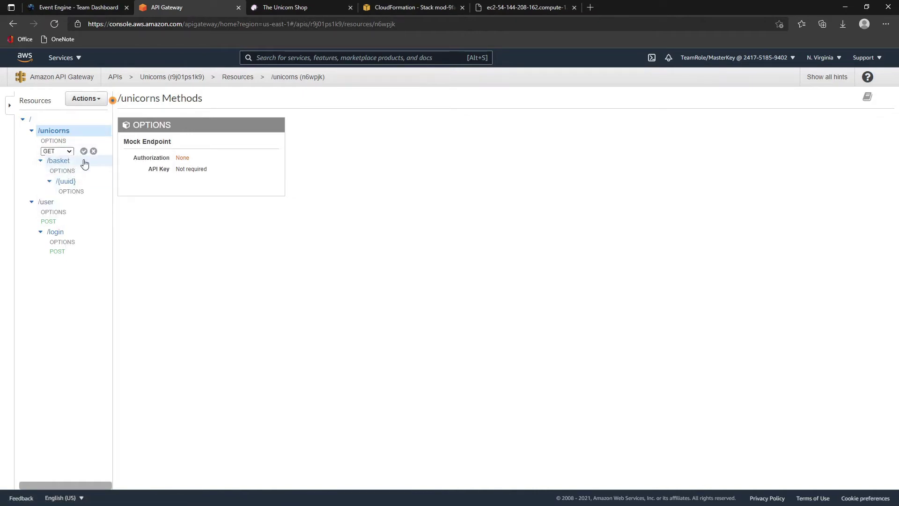
pyautogui.click(84, 151)
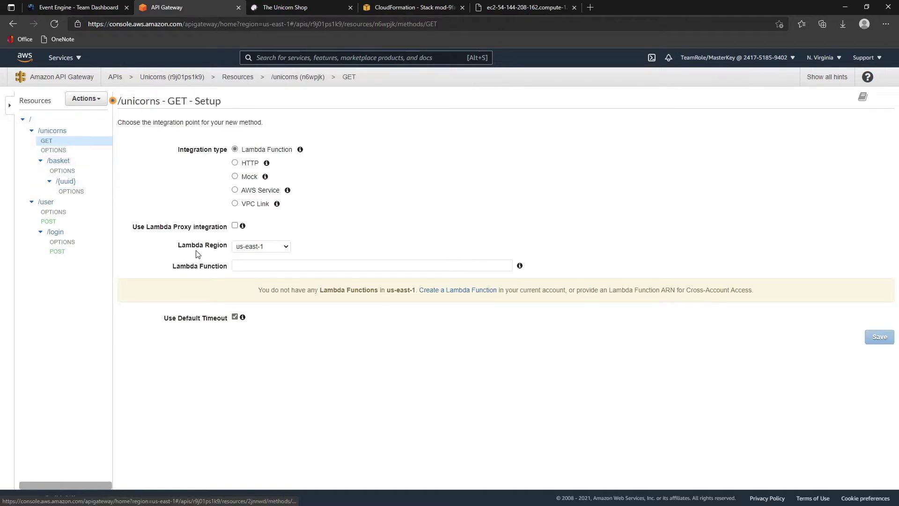
# - Give GET an HTTP integration with endpoint PublicDns plus /unicorns, and save
pyautogui.click(234, 163)
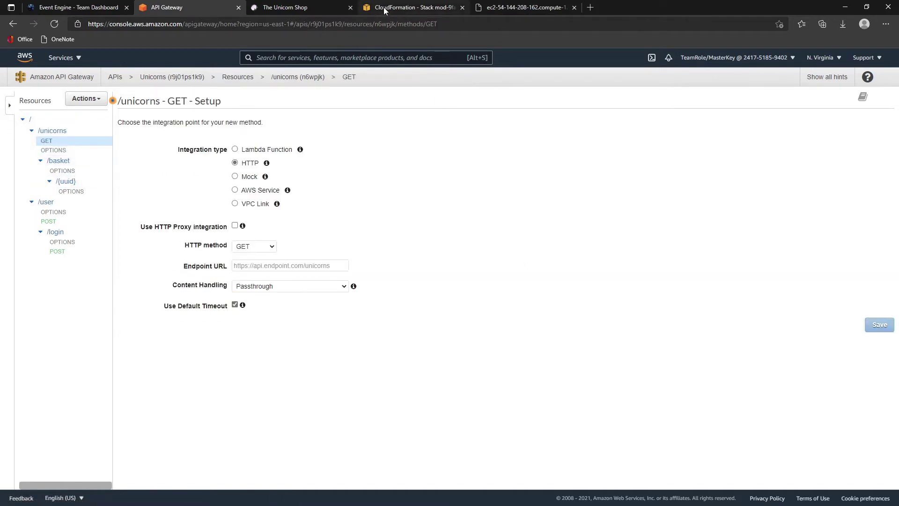
pyautogui.click(383, 7)
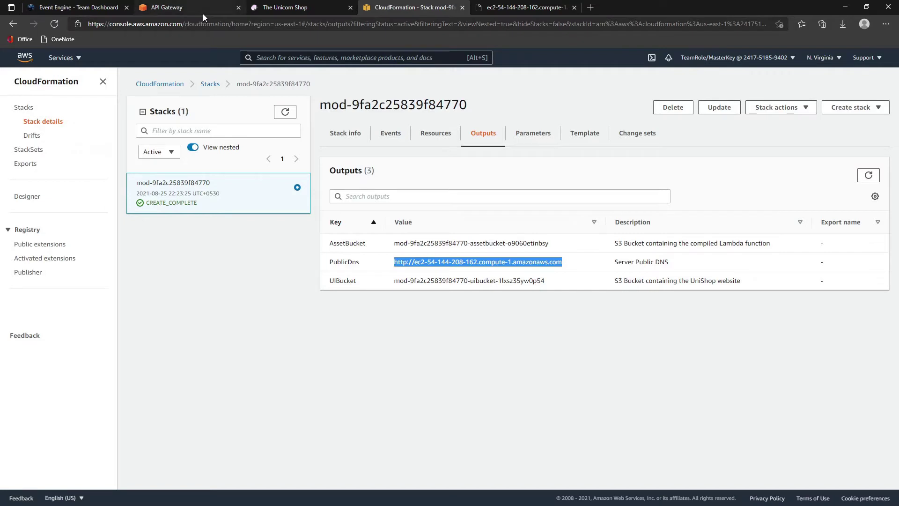
pyautogui.click(203, 11)
pyautogui.click(269, 265)
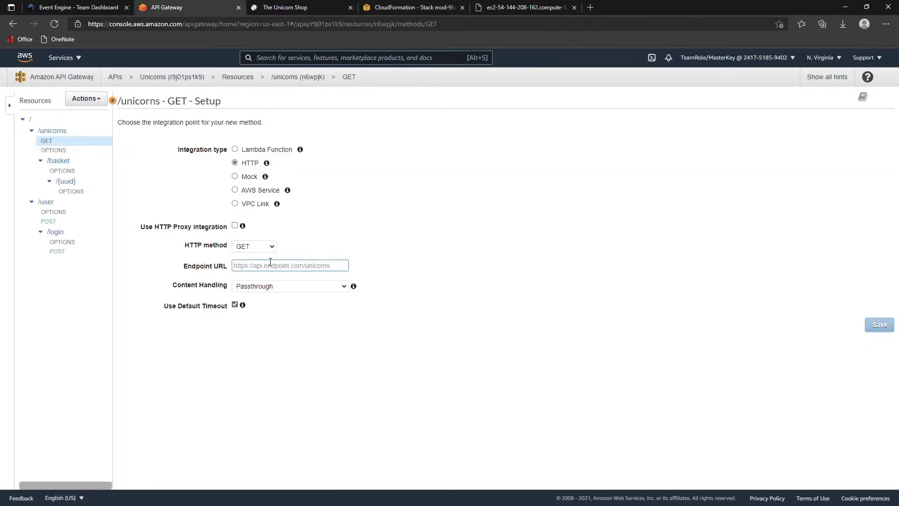
pyautogui.hotkey('ctrl', 'v')
pyautogui.write('/')
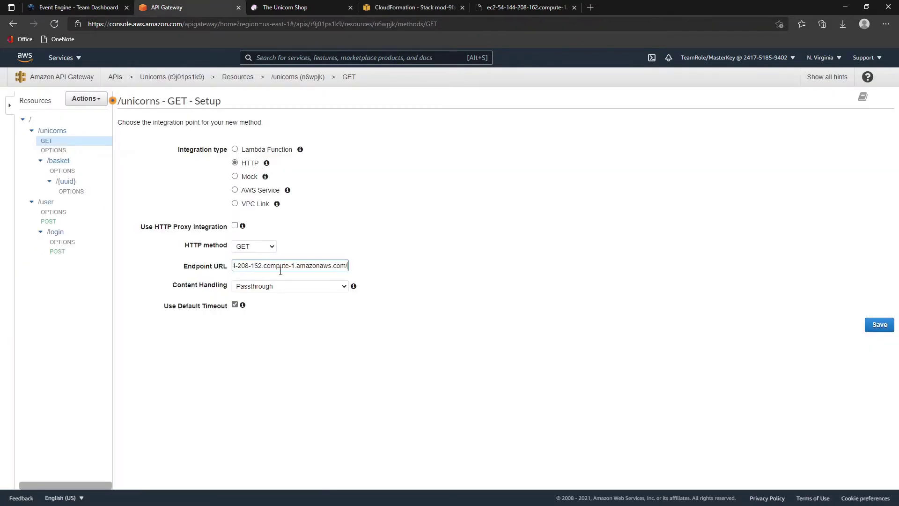
pyautogui.write('unicorns')
pyautogui.click(873, 327)
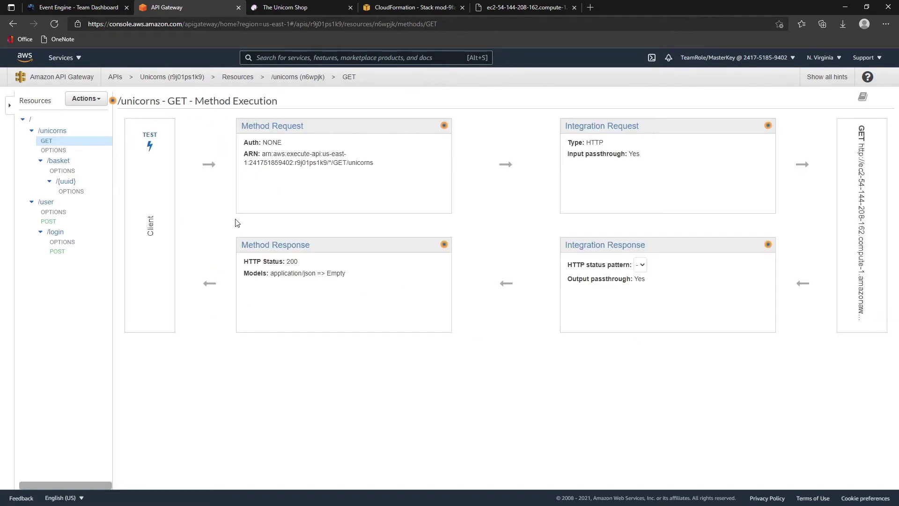
# - Test GET /unicorns, review the 200 unicorn list JSON, then go to /unicorns/basket
pyautogui.click(157, 140)
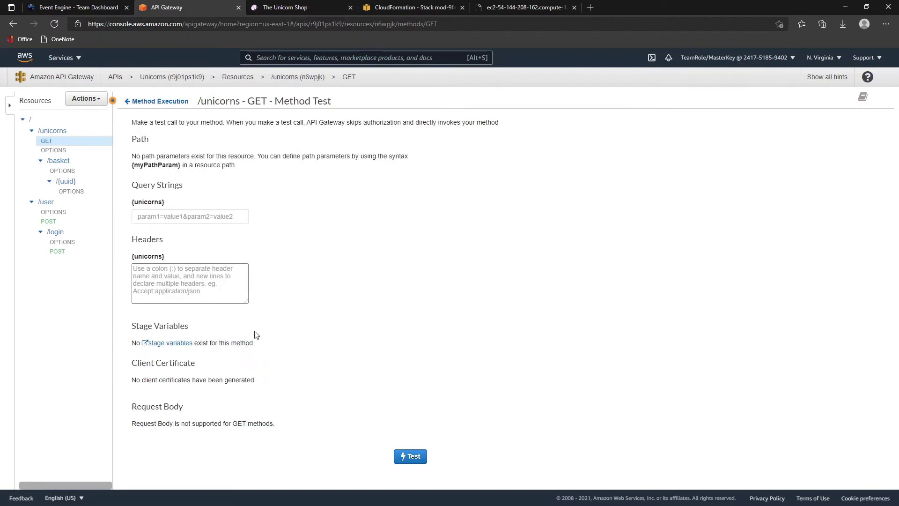
pyautogui.click(412, 457)
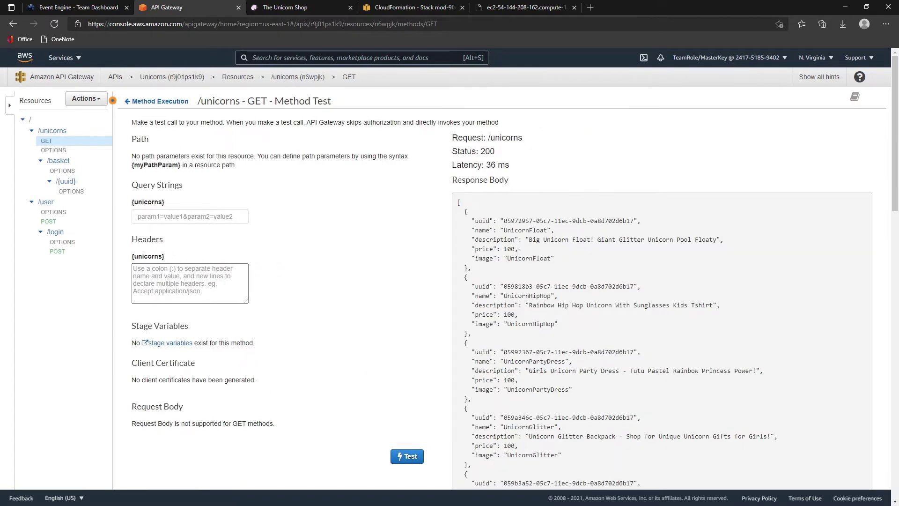
pyautogui.scroll(-5, 528, 310)
pyautogui.scroll(-5, 528, 310)
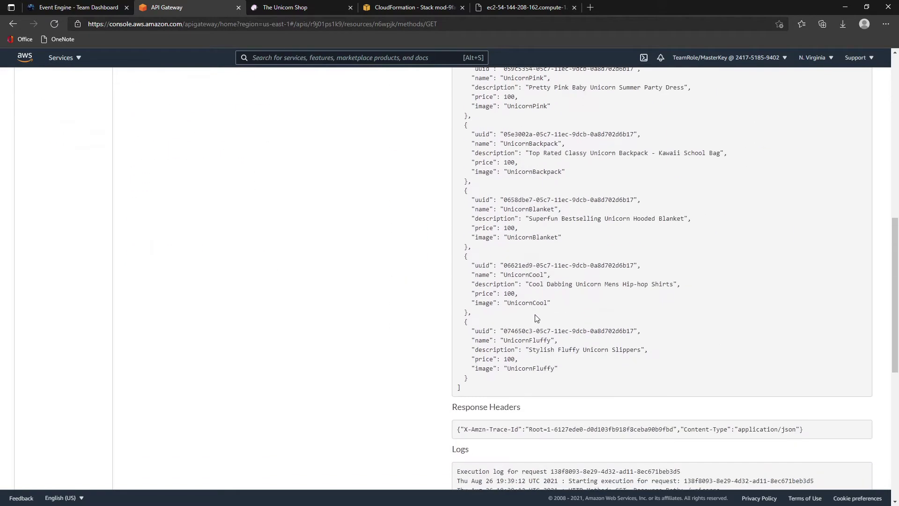
pyautogui.scroll(10, 535, 313)
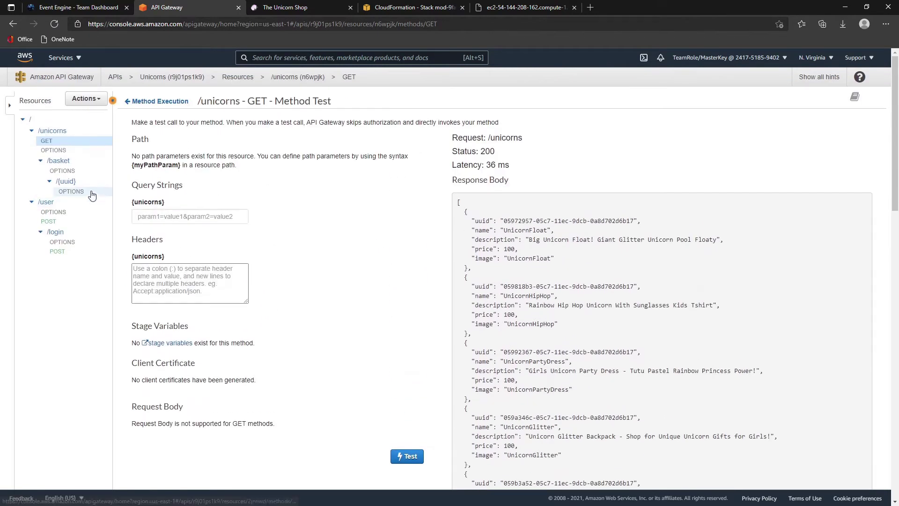
pyautogui.click(61, 162)
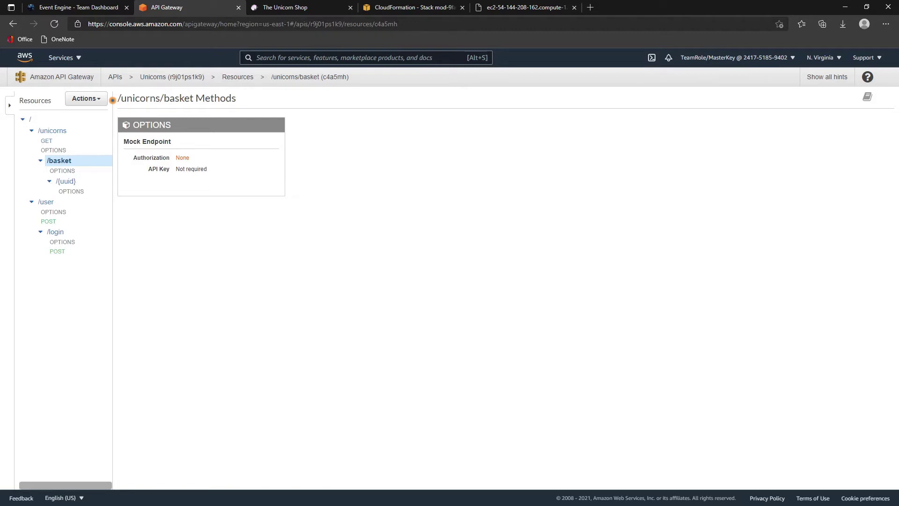
# - Create a POST method on /basket integrated over HTTP to PublicDns plus /unicorns/basket, and save
pyautogui.click(93, 98)
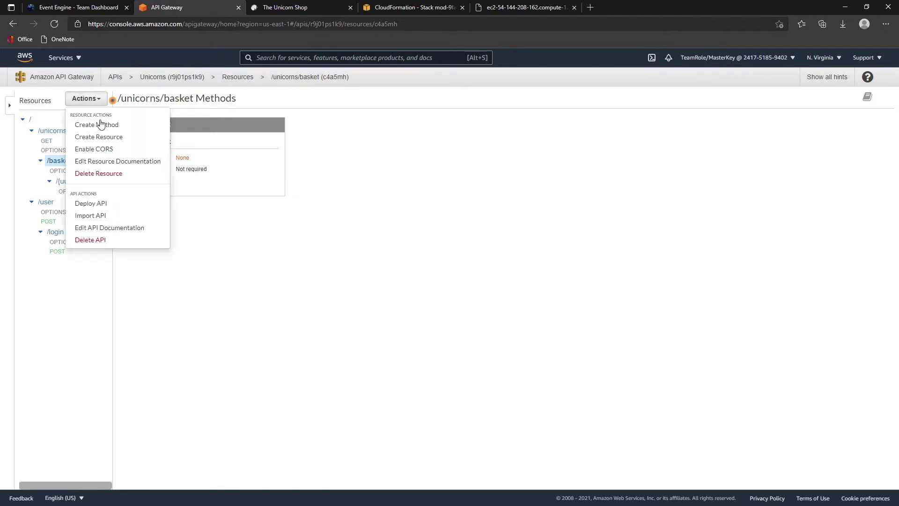
pyautogui.click(100, 125)
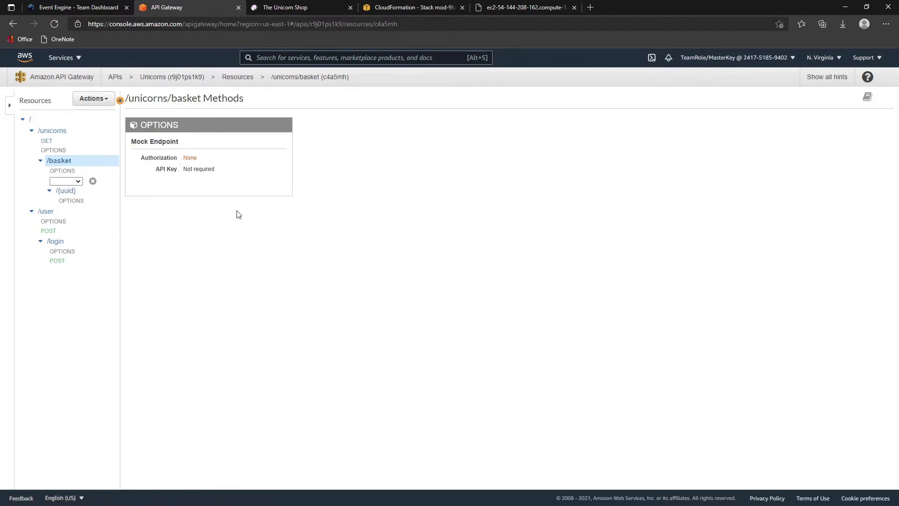
pyautogui.click(66, 181)
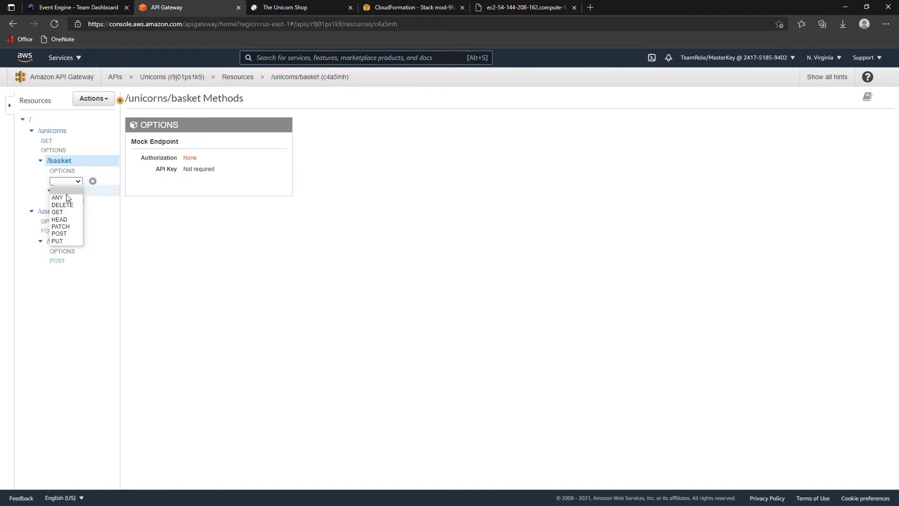
pyautogui.click(60, 234)
pyautogui.click(91, 180)
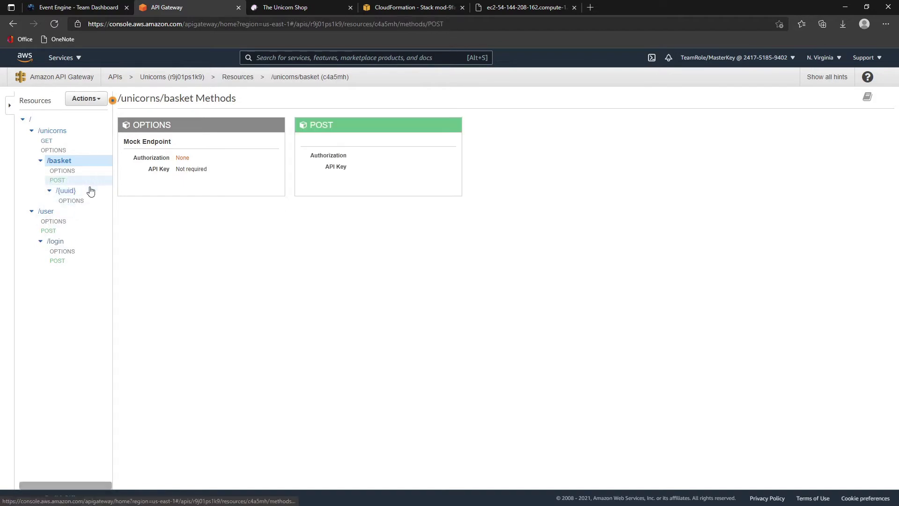
pyautogui.click(235, 162)
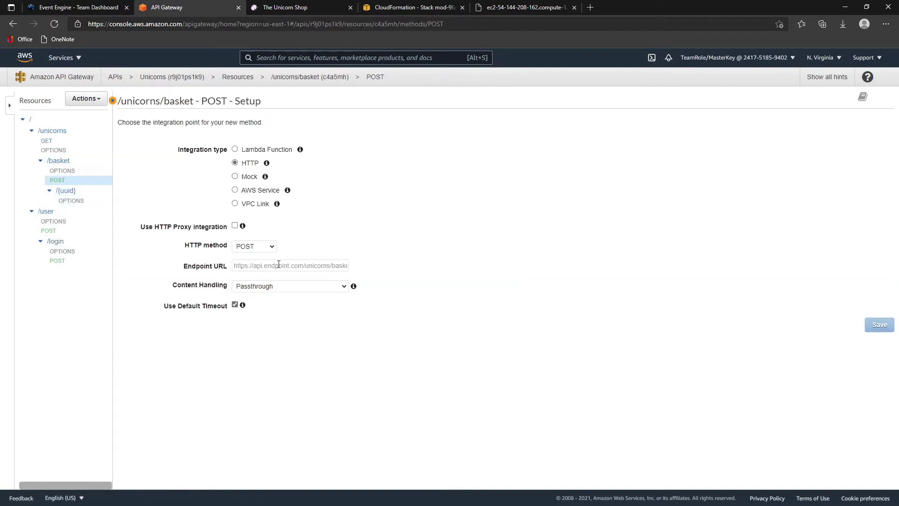
pyautogui.click(260, 265)
pyautogui.write('http://ec2-54-144-208-162.compute-1.amazonaws.com')
pyautogui.write('/')
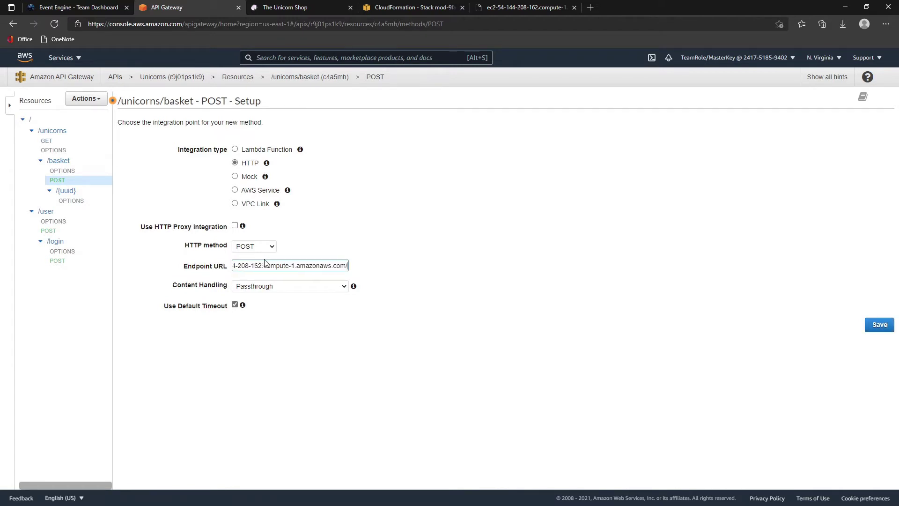
pyautogui.write('unicorns/basket')
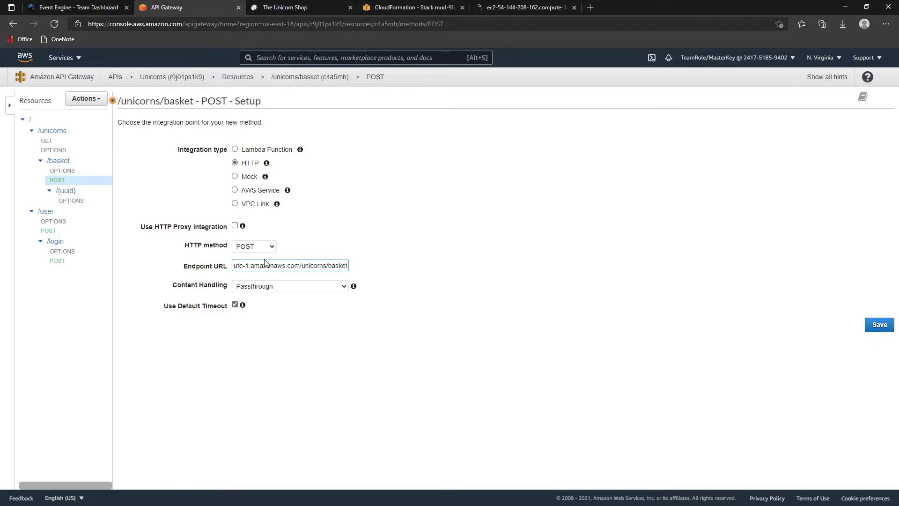
pyautogui.click(869, 323)
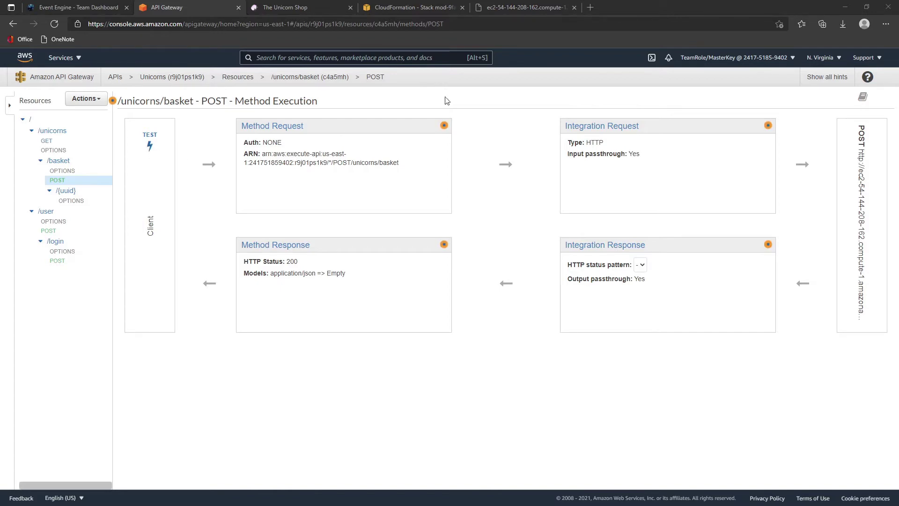
# - Open the POST basket test page and paste a basket JSON body with user and unicorn uuids
pyautogui.click(514, 7)
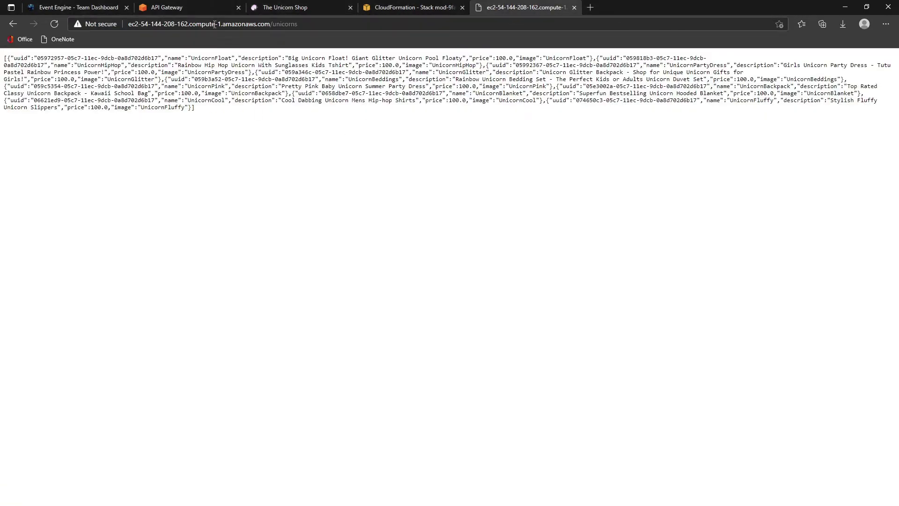
pyautogui.click(191, 7)
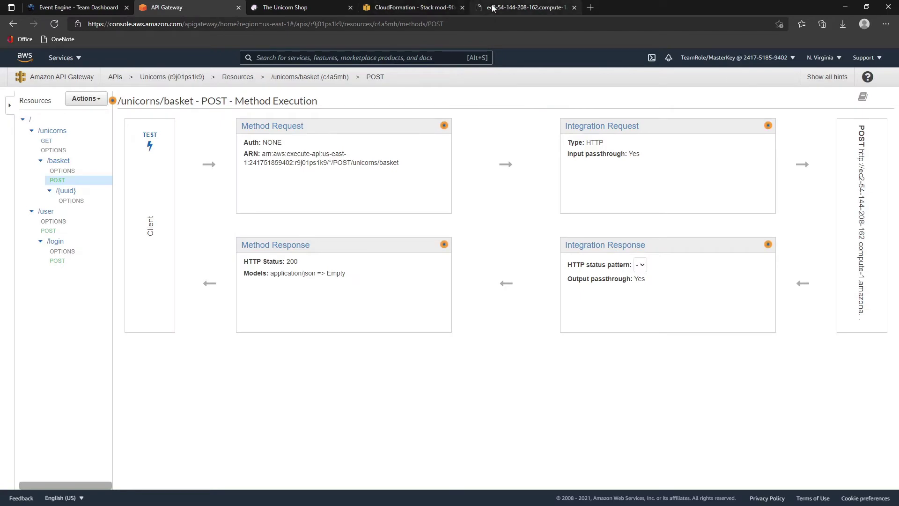
pyautogui.click(475, 9)
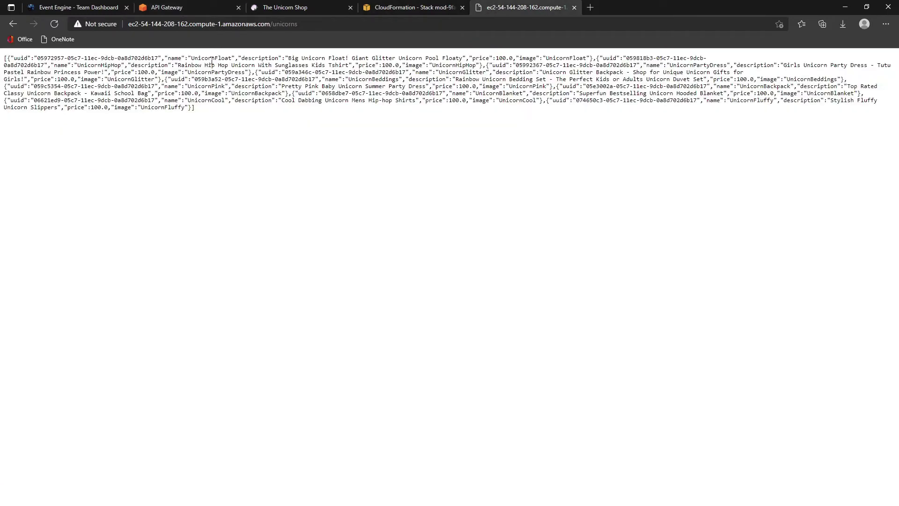
pyautogui.doubleClick(192, 57)
pyautogui.moveTo(221, 64); pyautogui.dragTo(225, 64)
pyautogui.moveTo(39, 58); pyautogui.dragTo(171, 58)
pyautogui.click(220, 118)
pyautogui.click(183, 9)
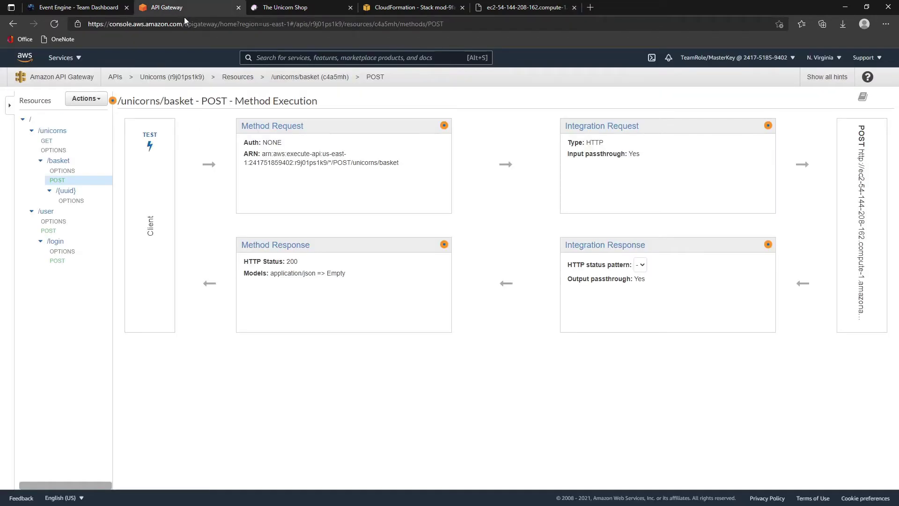
pyautogui.click(151, 146)
pyautogui.click(209, 429)
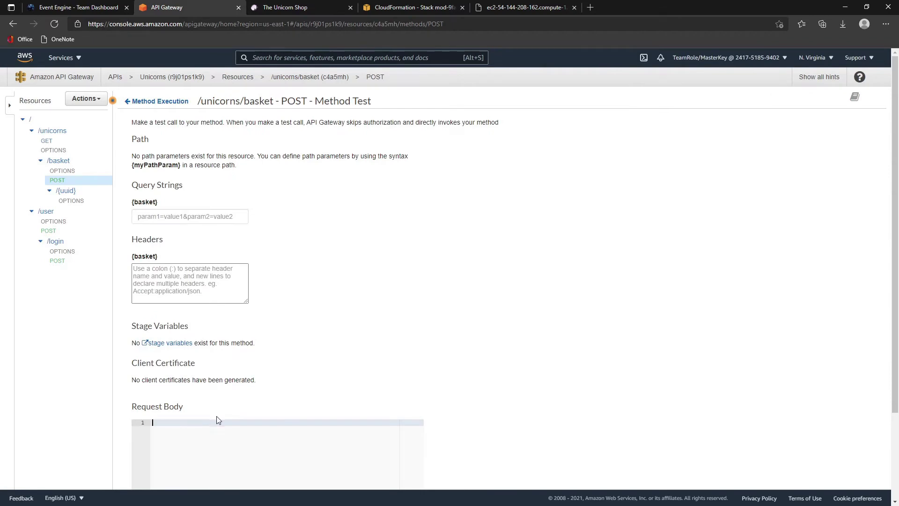
pyautogui.write('{ "uuid":"4b3fc86b-81d0-4614-920e-8184063acf2d", "unicorns": [     {         "uuid":"8c3a9b06-db23-11e9-8dcd-0ad68ac6cab2"     } ] }')
pyautogui.scroll(-2, 227, 404)
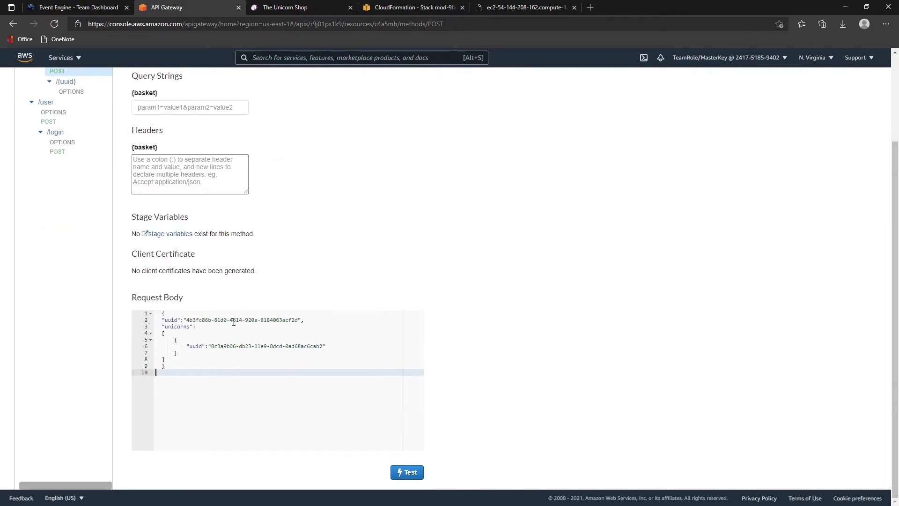
pyautogui.click(525, 8)
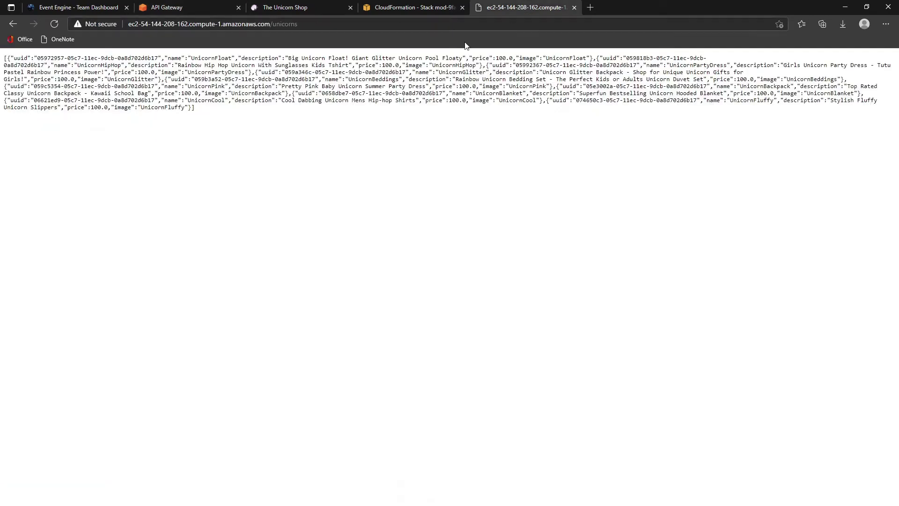
pyautogui.moveTo(37, 58); pyautogui.dragTo(160, 58)
pyautogui.hotkey('ctrl', 'c')
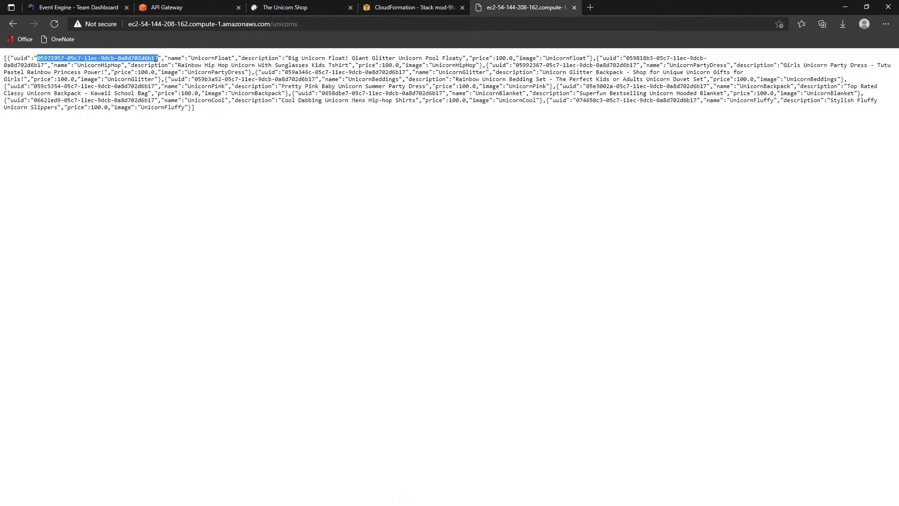
pyautogui.click(266, 8)
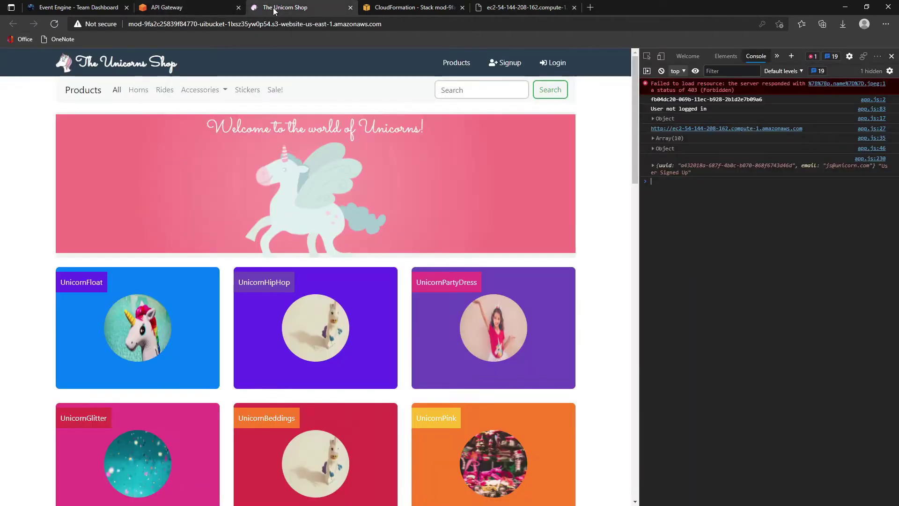
pyautogui.click(386, 11)
pyautogui.click(185, 8)
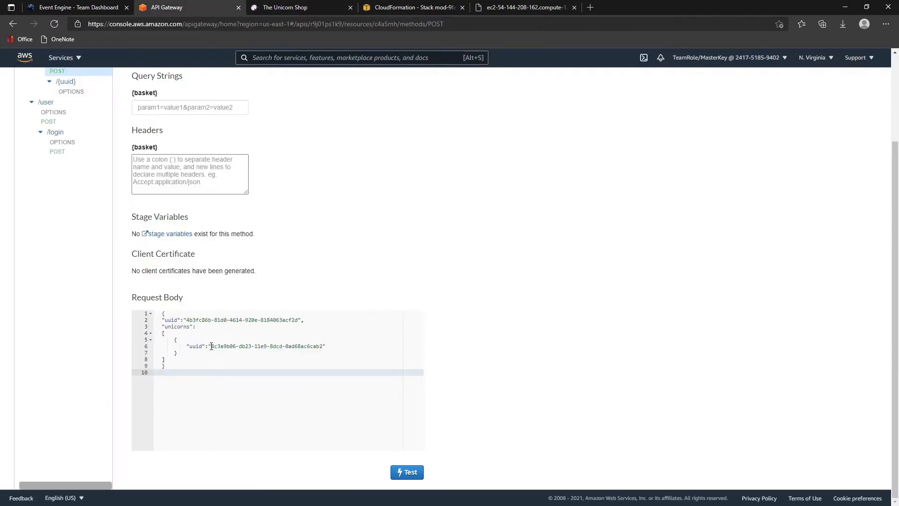
pyautogui.moveTo(210, 346); pyautogui.dragTo(324, 346)
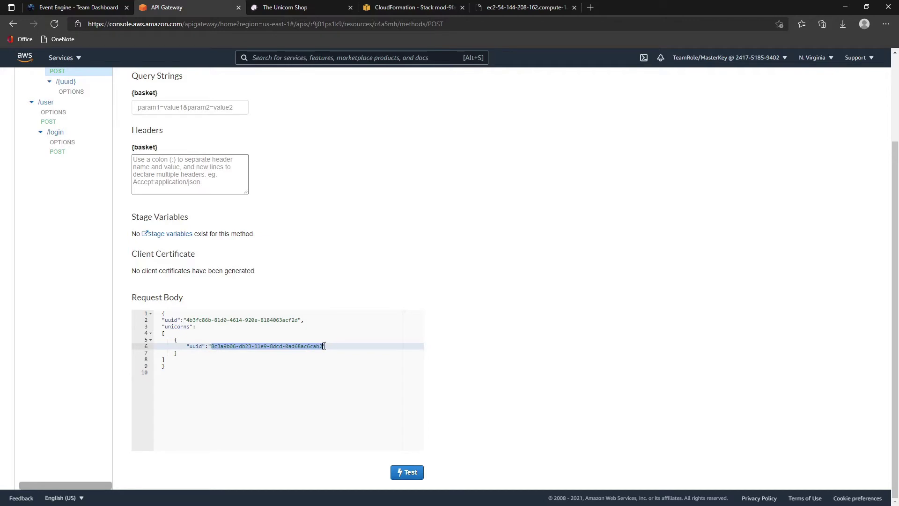
pyautogui.hotkey('ctrl', 'v')
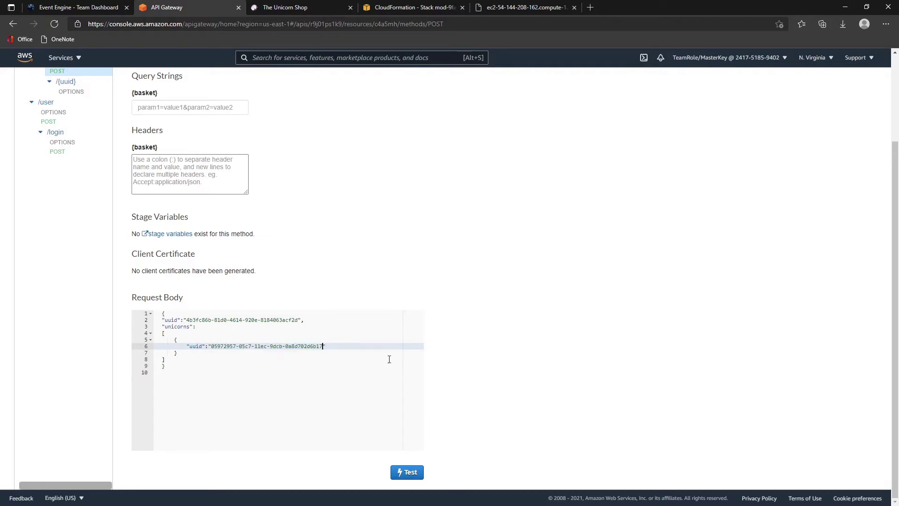
pyautogui.moveTo(186, 320); pyautogui.dragTo(298, 320)
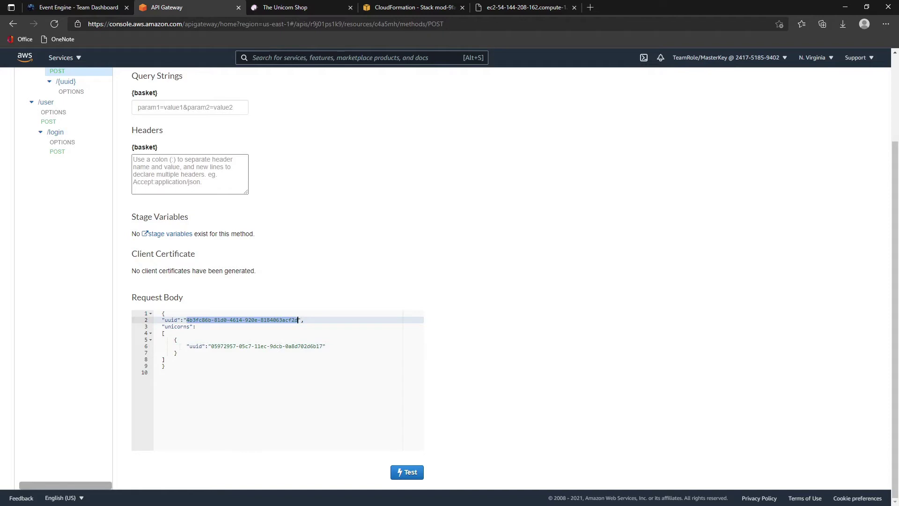
pyautogui.click(291, 320)
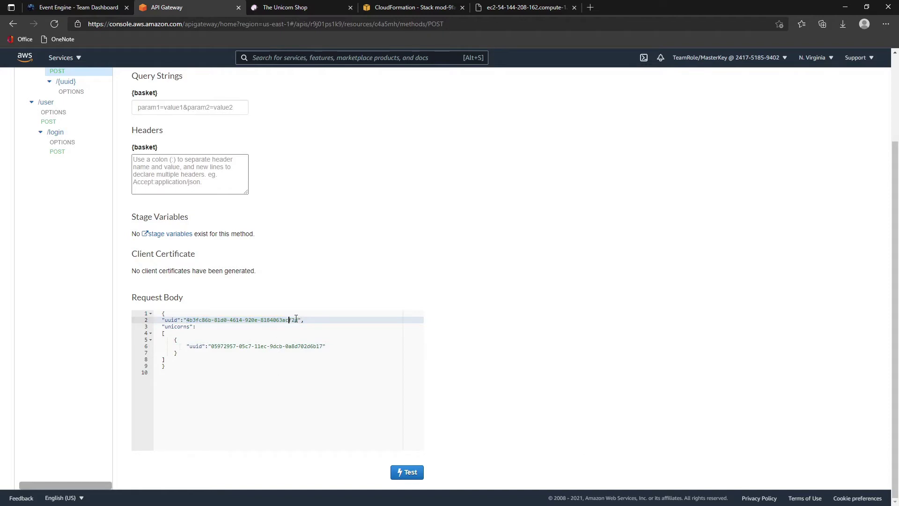
pyautogui.click(296, 319)
pyautogui.press('BackSpace')
pyautogui.press('BackSpace')
pyautogui.write('5')
# - Run the POST basket test, check the 200 response and logs, and return to /basket's methods
pyautogui.click(414, 472)
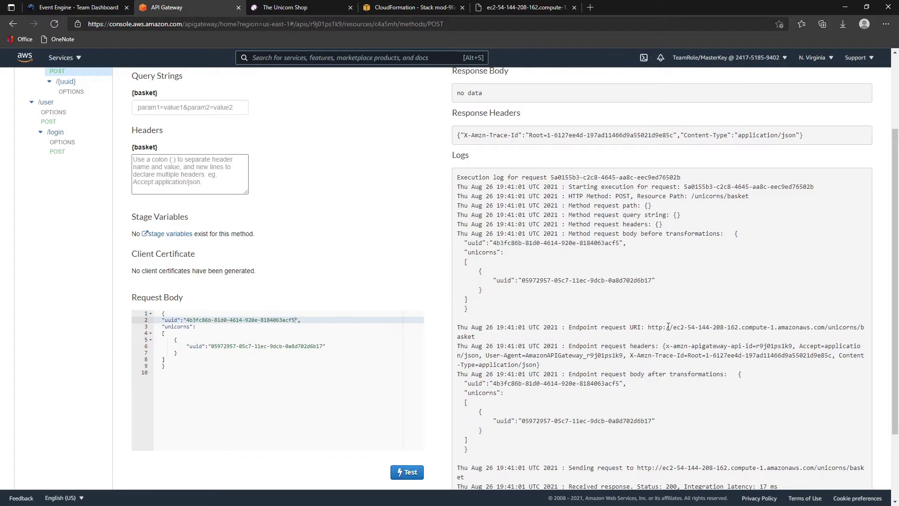
pyautogui.scroll(3, 667, 314)
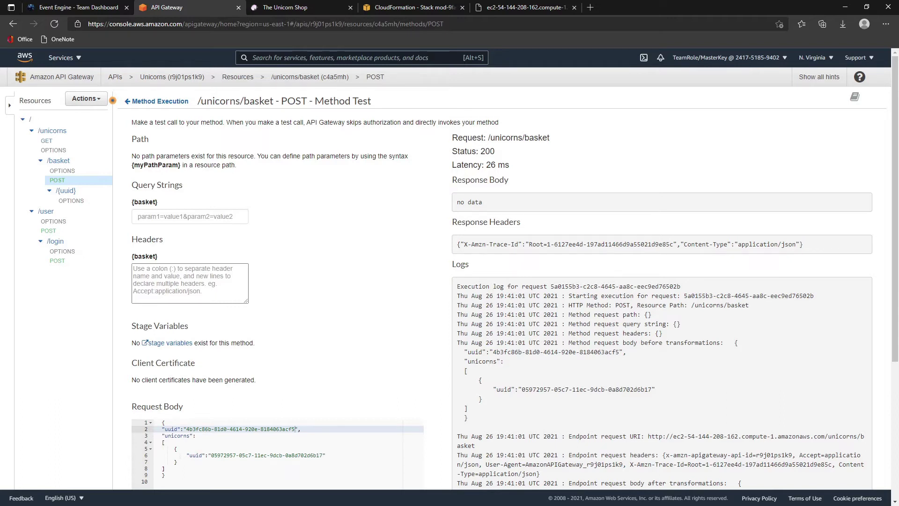
pyautogui.click(72, 164)
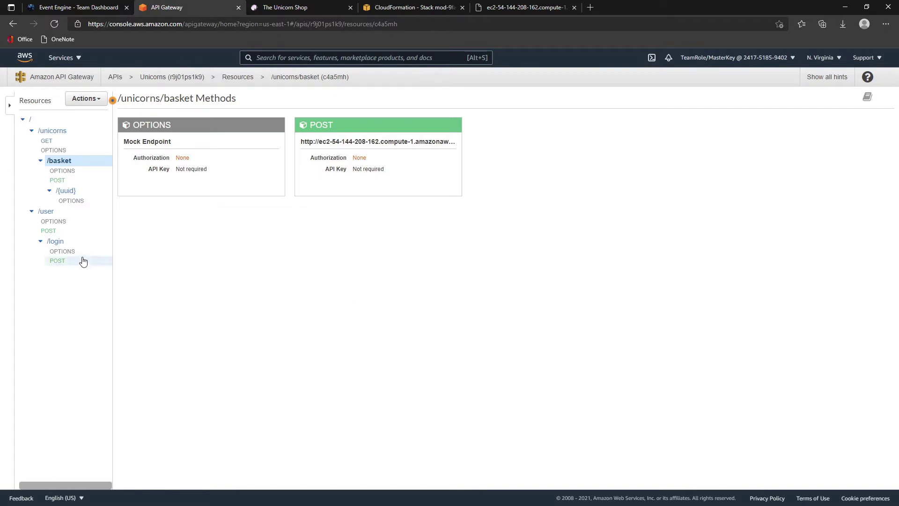
# - Add a new DELETE method to the /unicorns/basket resource
pyautogui.click(90, 99)
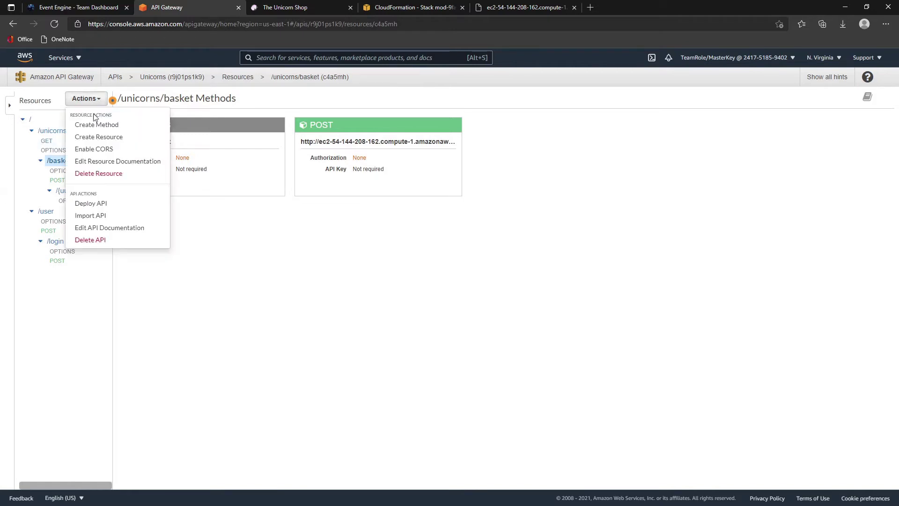
pyautogui.click(106, 126)
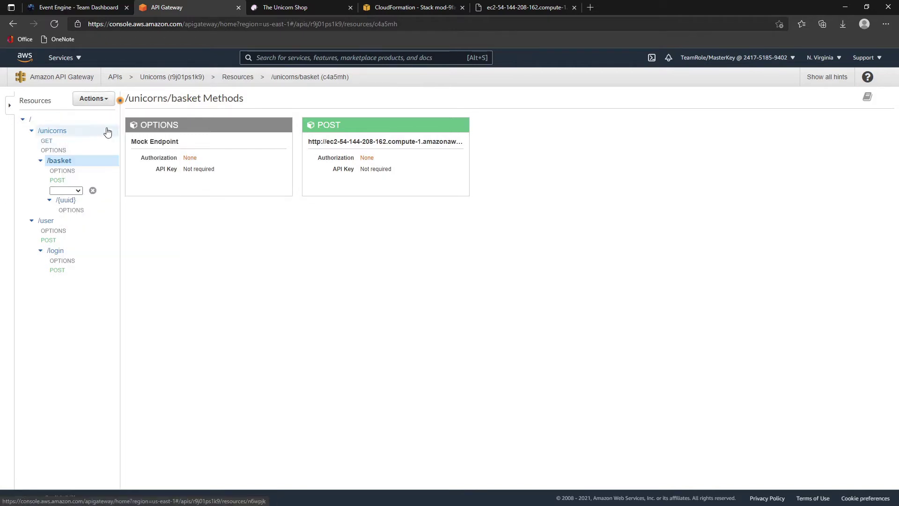
pyautogui.click(78, 192)
pyautogui.click(63, 214)
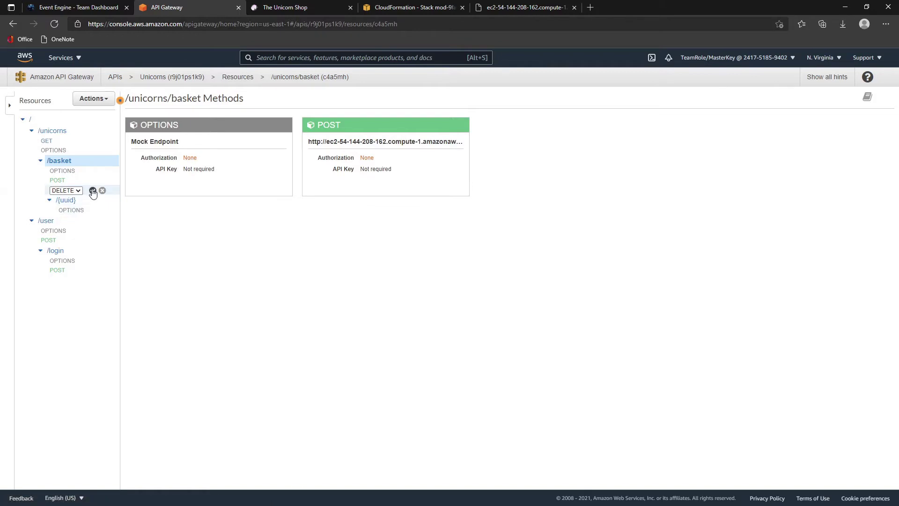
pyautogui.click(89, 190)
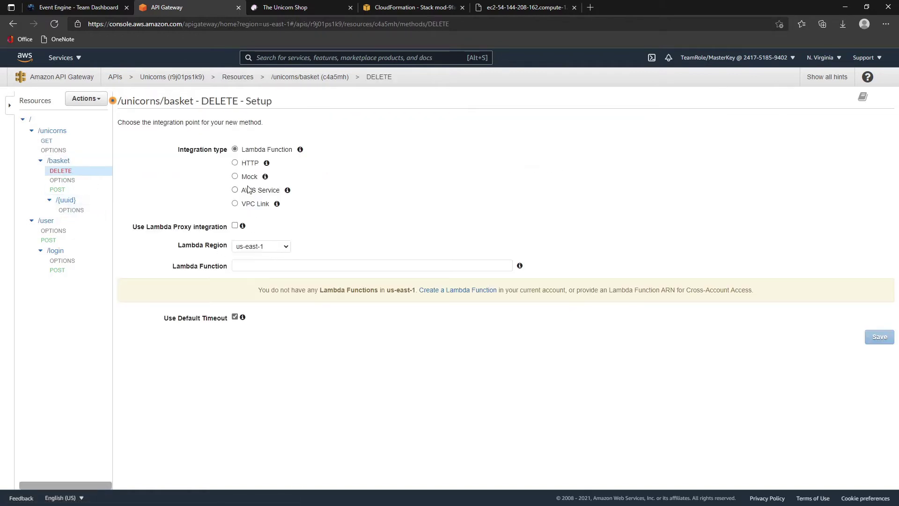
# - Give DELETE an HTTP integration with endpoint EC2 PublicDns plus /unicorns/basket, and save
pyautogui.click(235, 163)
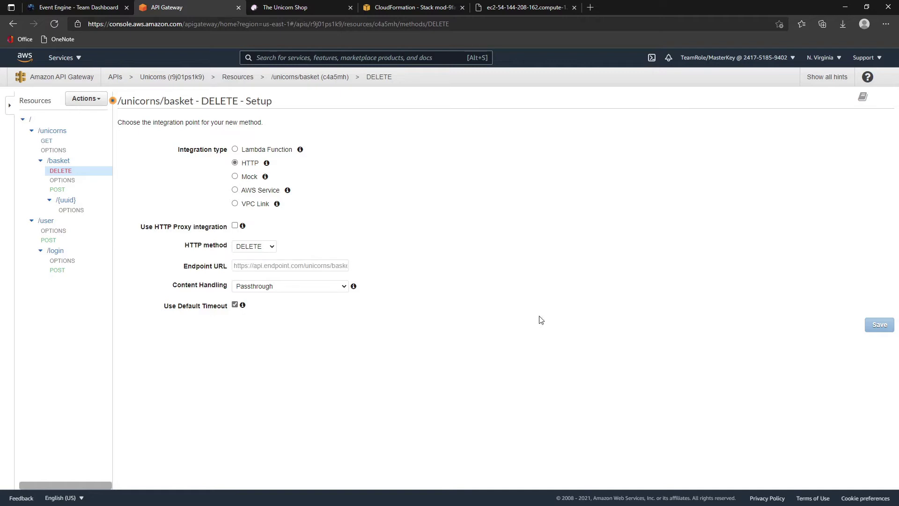
pyautogui.click(280, 266)
pyautogui.hotkey('ctrl', 'v')
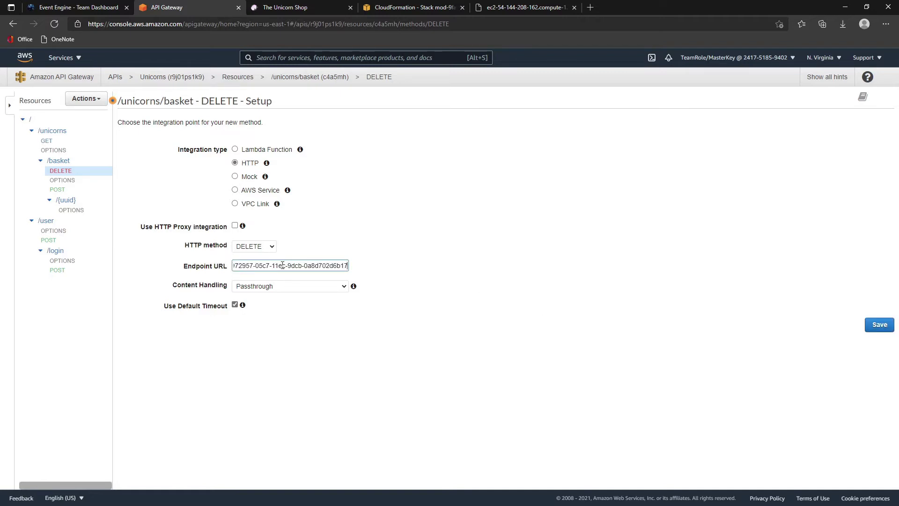
pyautogui.hotkey('ctrl', 'z')
pyautogui.click(388, 8)
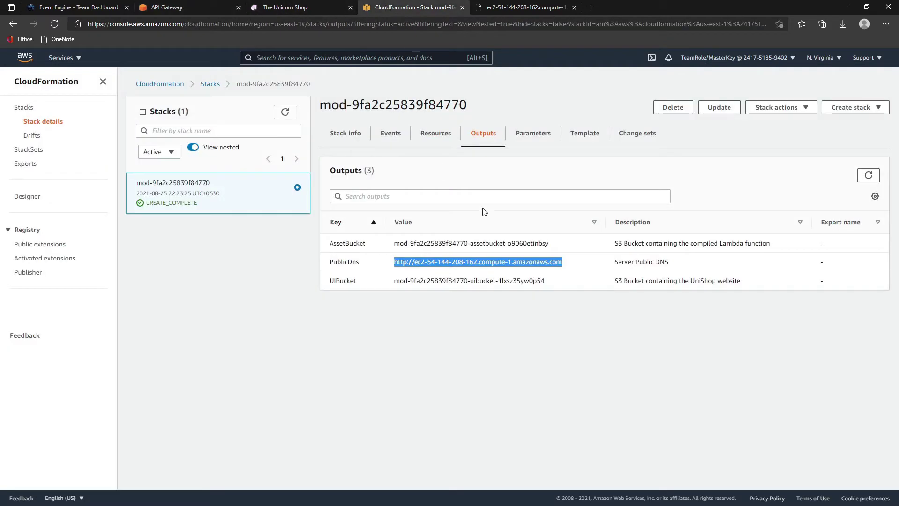
pyautogui.click(166, 8)
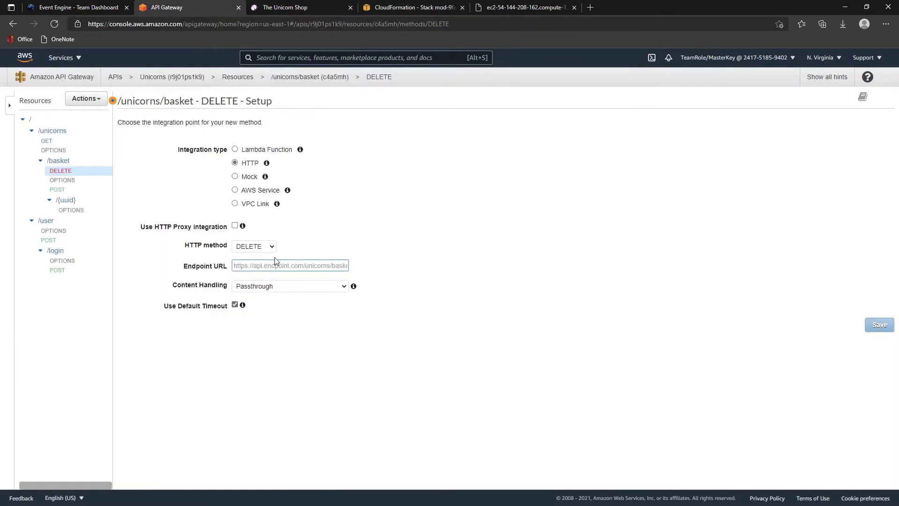
pyautogui.hotkey('ctrl', 'v')
pyautogui.write('/')
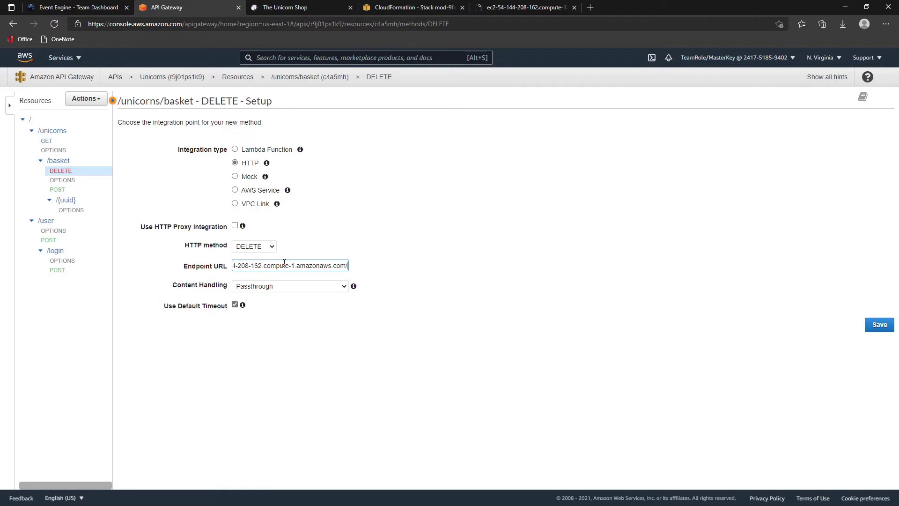
pyautogui.write('unicorns/basket')
pyautogui.click(880, 325)
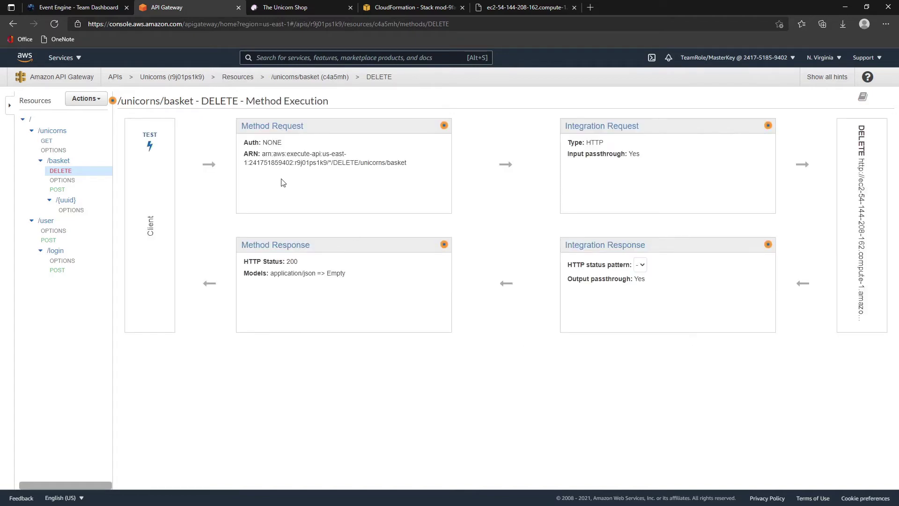
# - Open the DELETE method test and paste the JSON basket body into the request
pyautogui.click(146, 138)
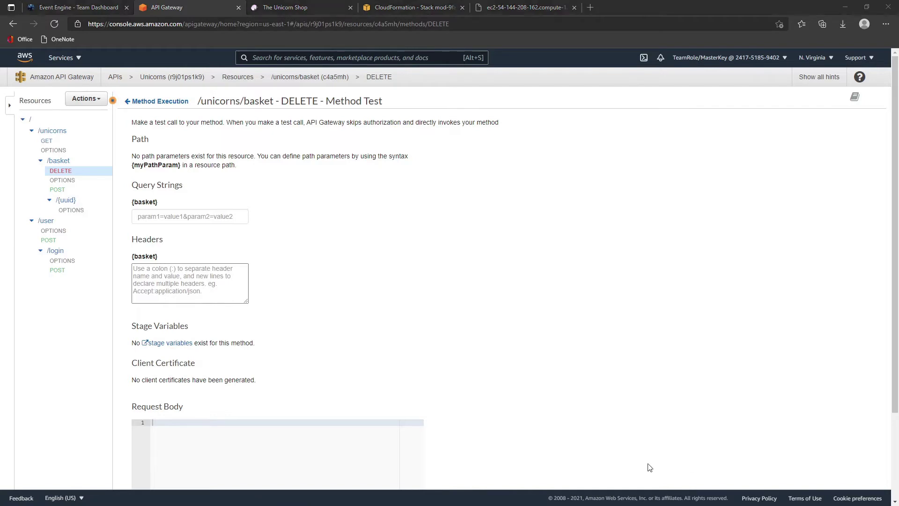
pyautogui.click(209, 453)
pyautogui.write('http://ec2-54-144-208-162.compute-1.amazonaws.com')
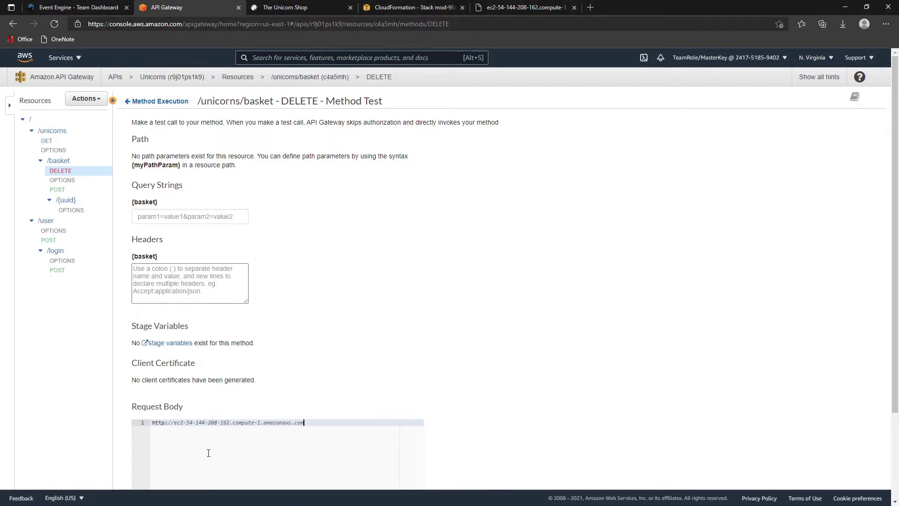
pyautogui.scroll(-2, 217, 443)
pyautogui.hotkey('ctrl', 'z')
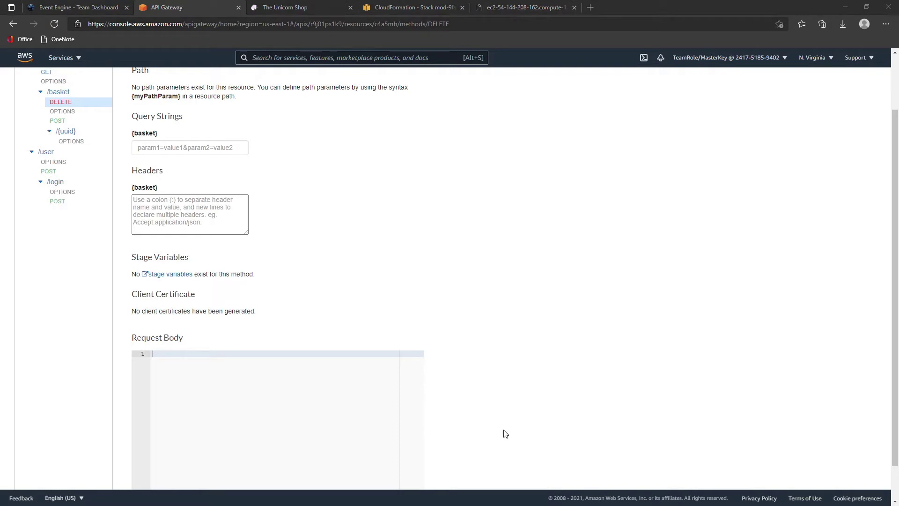
pyautogui.click(279, 387)
pyautogui.write('{ "uuid":"4b3fc86b-81d0-4614-920e-8184063acf2d", "unicorns": [     {         "uuid":"8c3a9b06-db23-11e9-8dcd-0ad68ac6cab2"     } ] }')
pyautogui.scroll(-1, 282, 384)
pyautogui.click(295, 360)
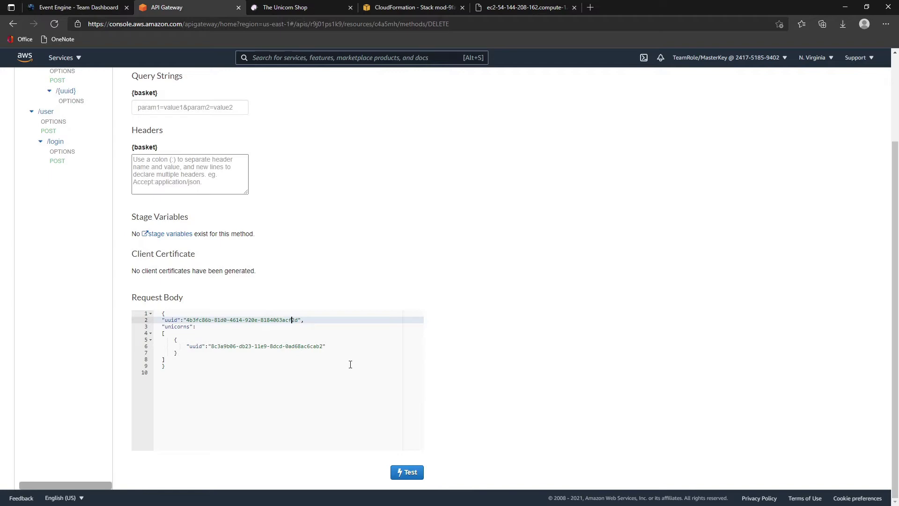
pyautogui.click(508, 9)
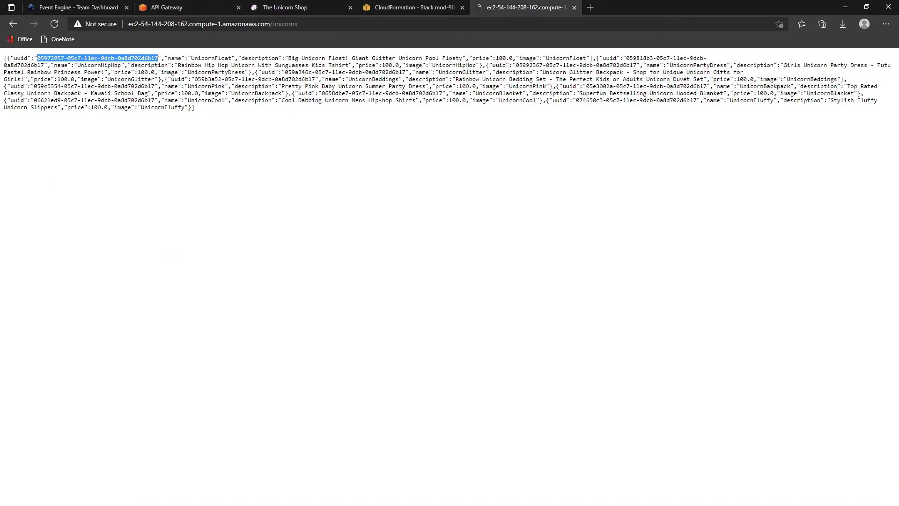
pyautogui.rightClick(126, 60)
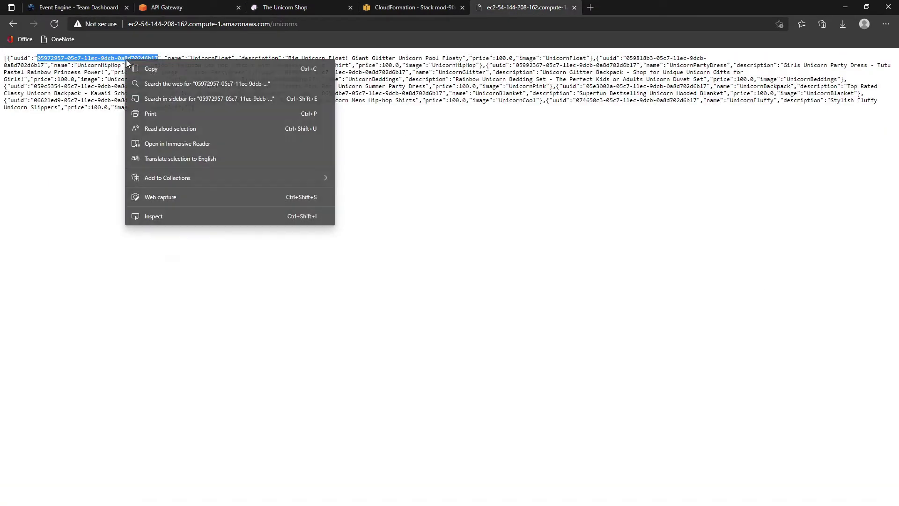
pyautogui.click(151, 69)
pyautogui.click(165, 7)
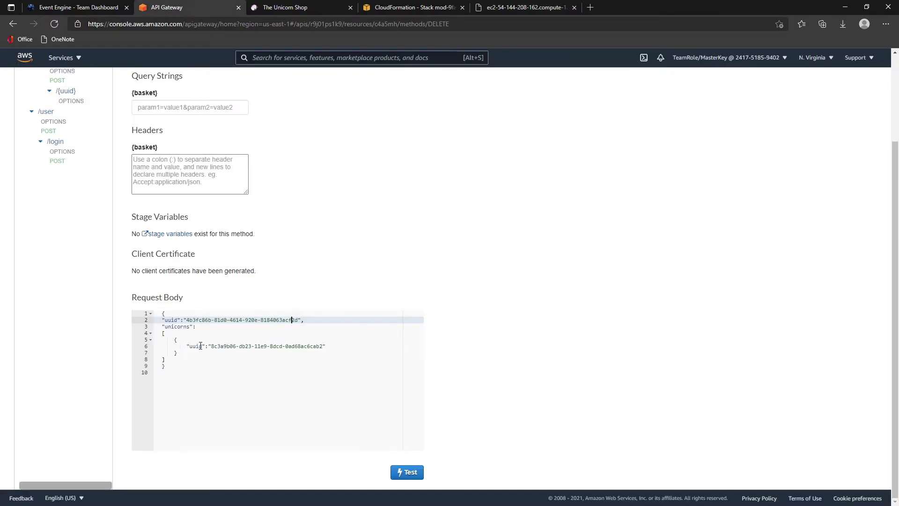
pyautogui.moveTo(212, 345); pyautogui.dragTo(323, 345)
pyautogui.hotkey('ctrl', 'v')
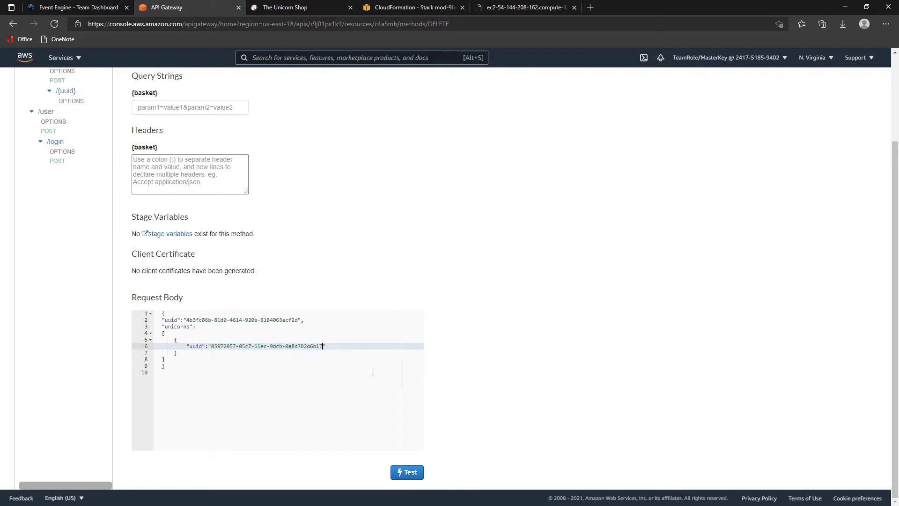
pyautogui.moveTo(292, 319); pyautogui.dragTo(298, 320)
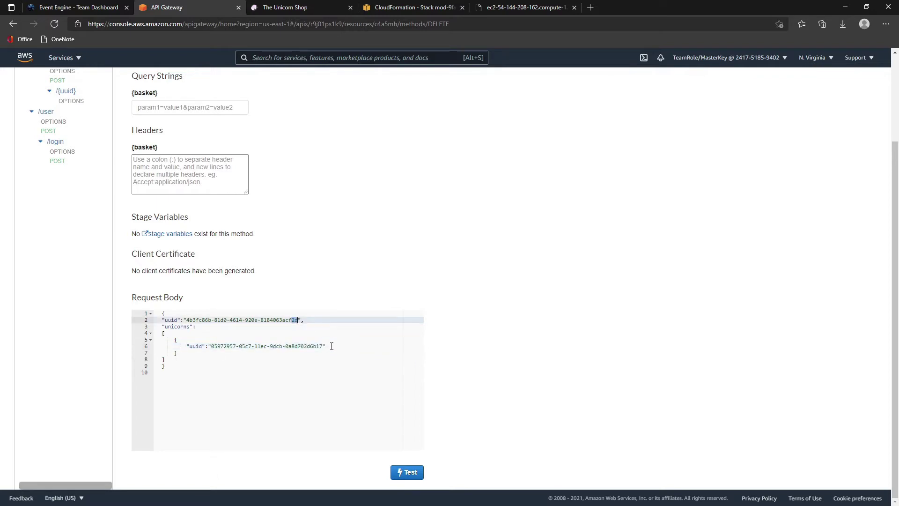
pyautogui.write('5')
pyautogui.click(405, 472)
pyautogui.scroll(3, 575, 305)
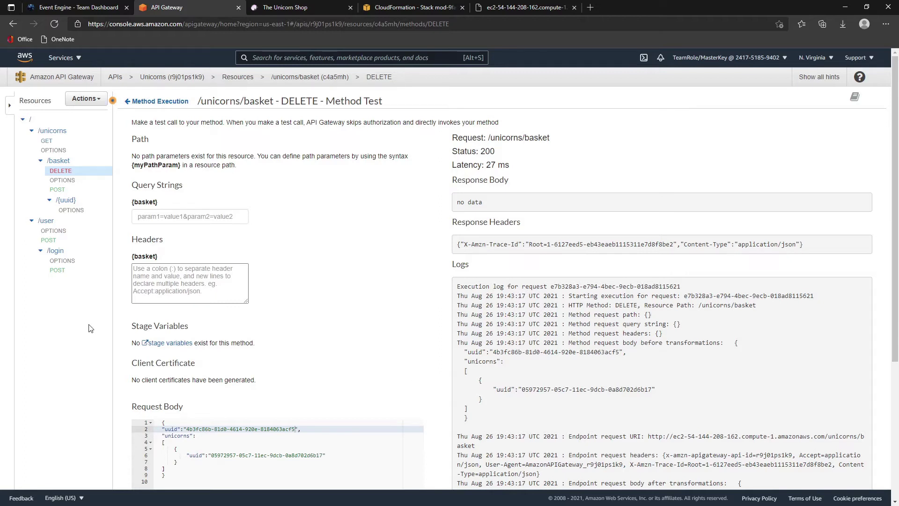
# - Select the /{uuid} resource under /unicorns/basket in the Resources tree
pyautogui.click(64, 202)
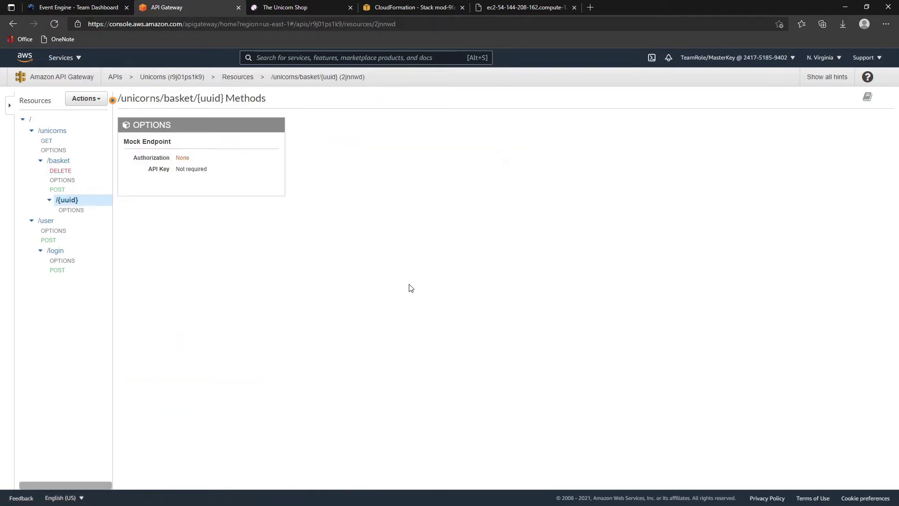
# - Create a GET method on the /unicorns/basket/{uuid} resource
pyautogui.click(96, 99)
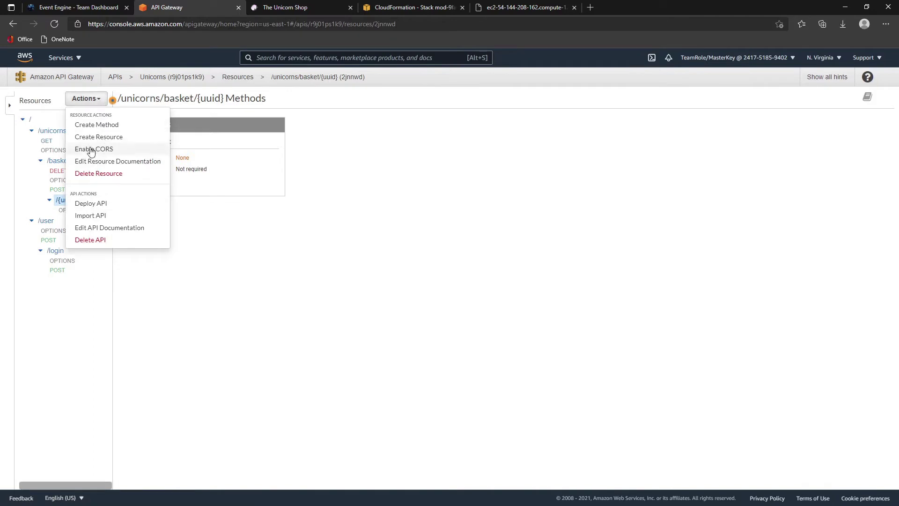
pyautogui.click(107, 125)
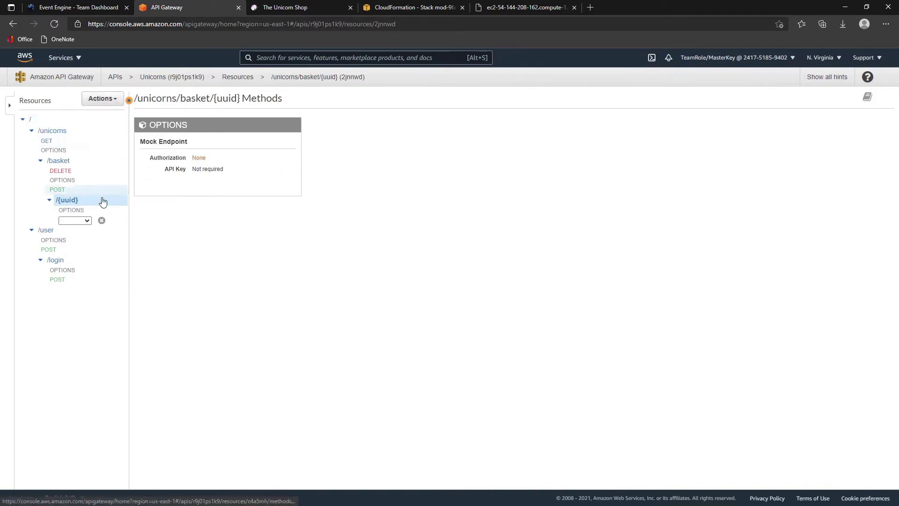
pyautogui.click(74, 221)
pyautogui.click(66, 252)
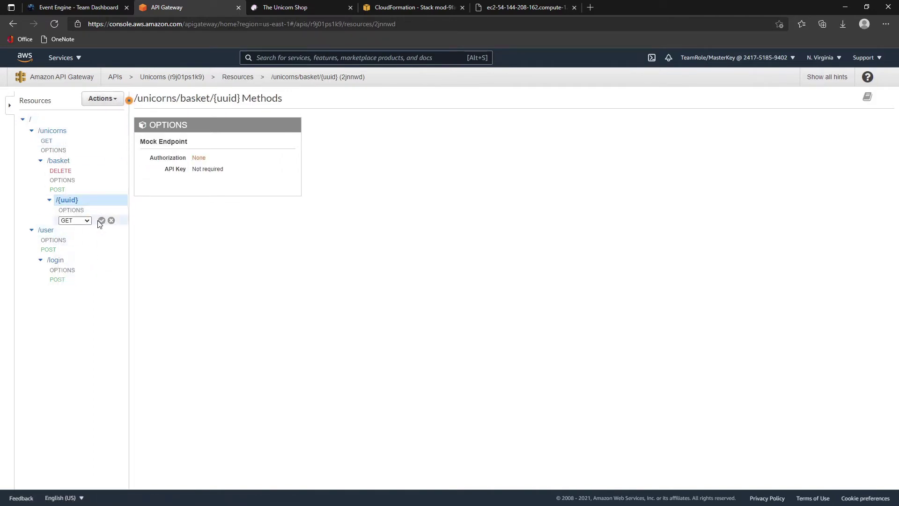
pyautogui.click(101, 220)
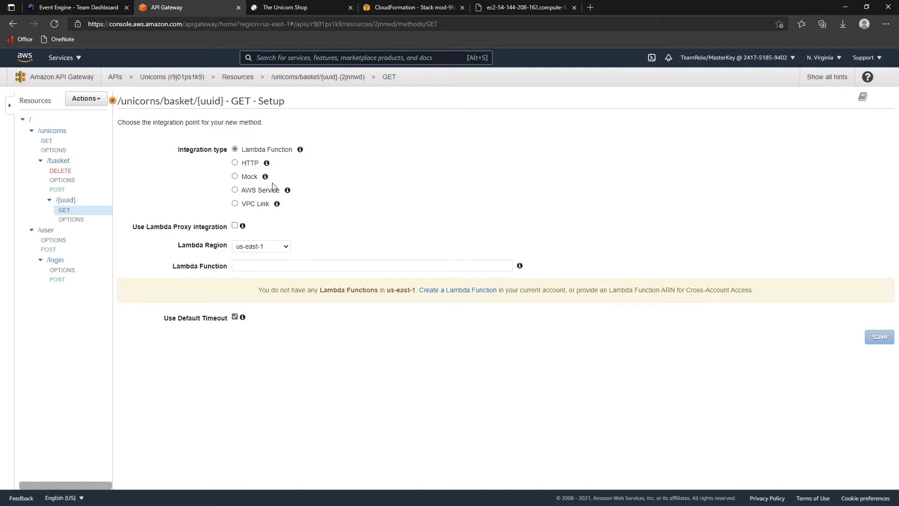
# - Give GET an HTTP integration with endpoint EC2 public DNS plus /unicorns/basket/{uuid}, and save
pyautogui.click(234, 163)
pyautogui.click(391, 7)
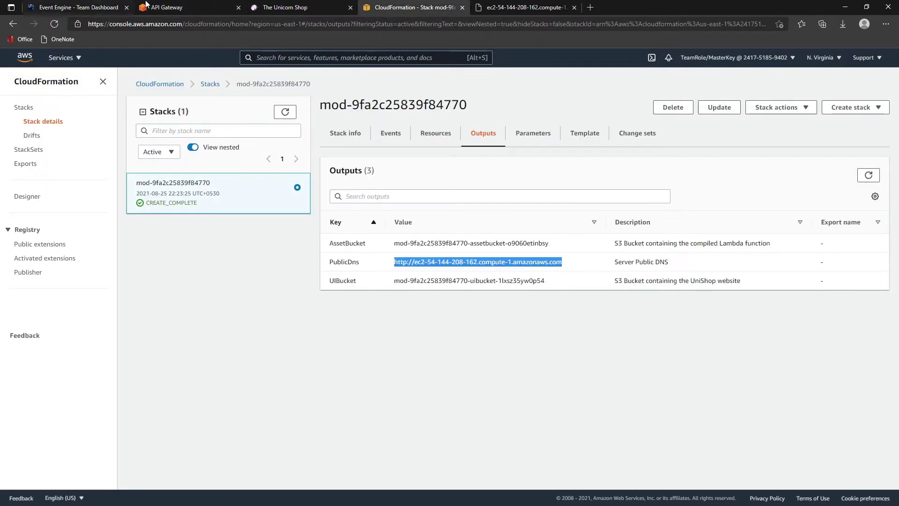
pyautogui.click(166, 7)
pyautogui.click(244, 265)
pyautogui.write('ec2-54-144-208-162.compute-1.amazonaws.com')
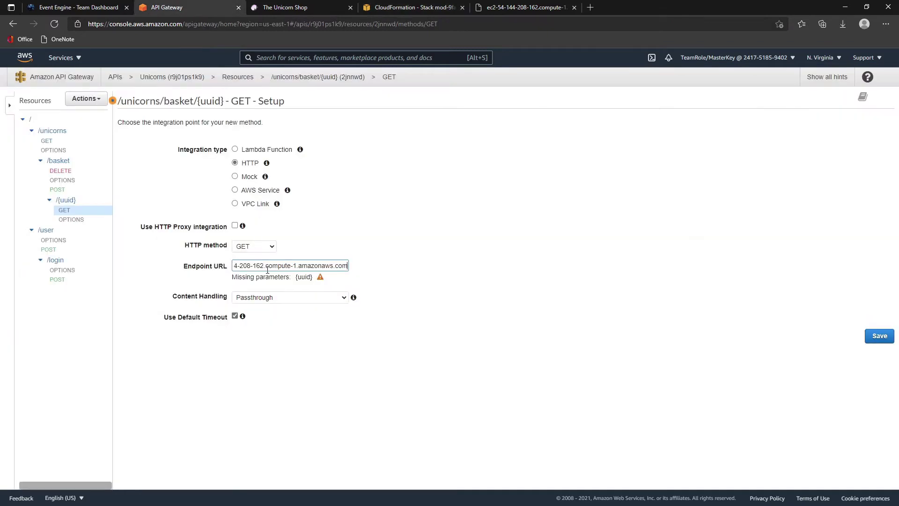
pyautogui.write('/unico')
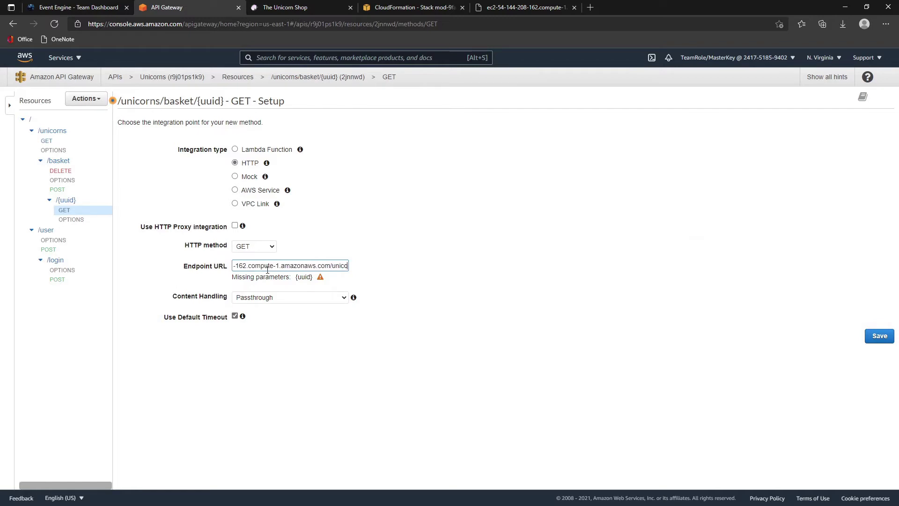
pyautogui.write('rns/basket/{uuid')
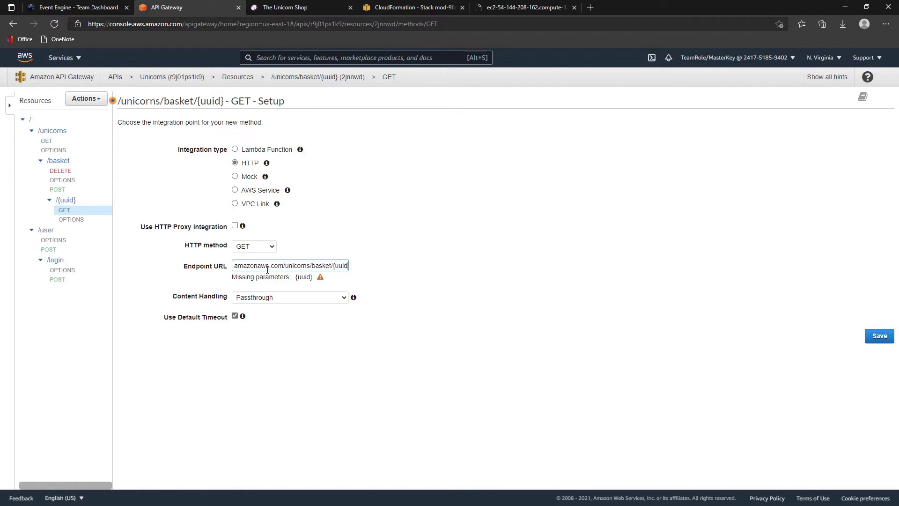
pyautogui.write('}')
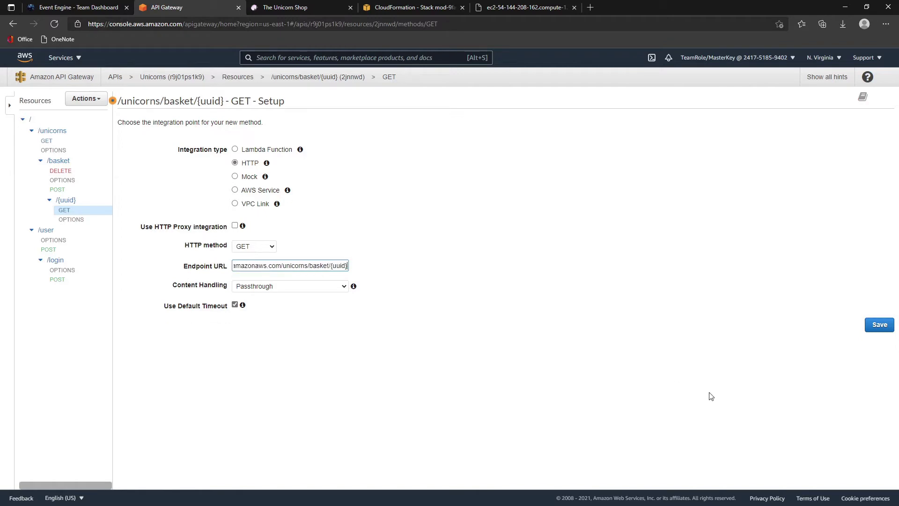
pyautogui.click(886, 329)
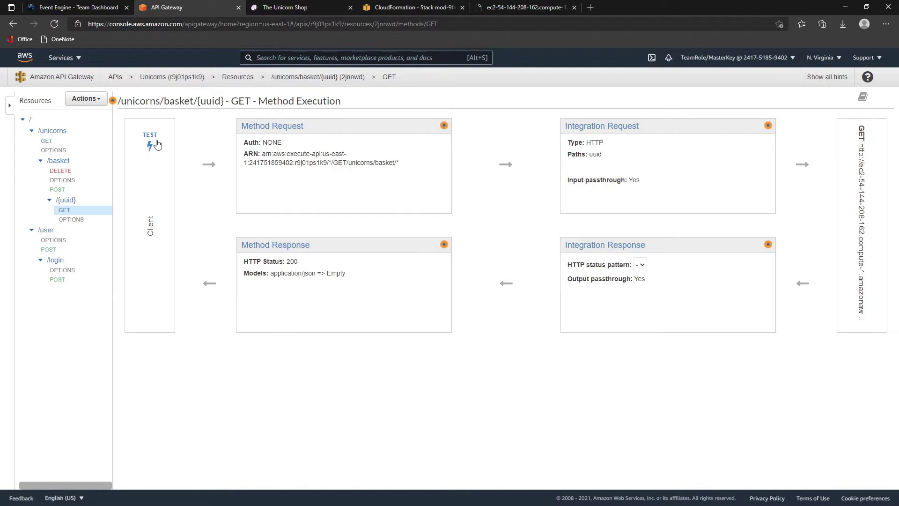
# - Test GET /unicorns/basket/{uuid} with the user's uuid from the notes; it returns 200 and an empty unicorns list
pyautogui.click(150, 142)
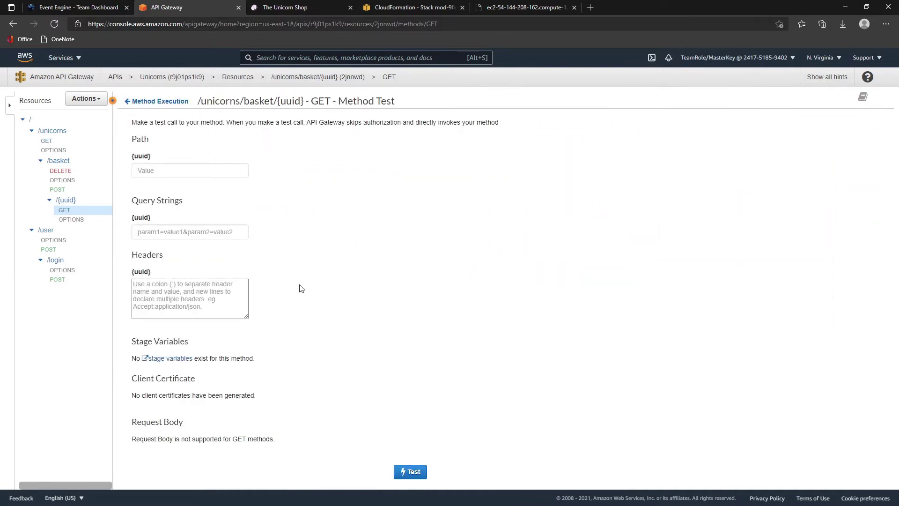
pyautogui.click(188, 172)
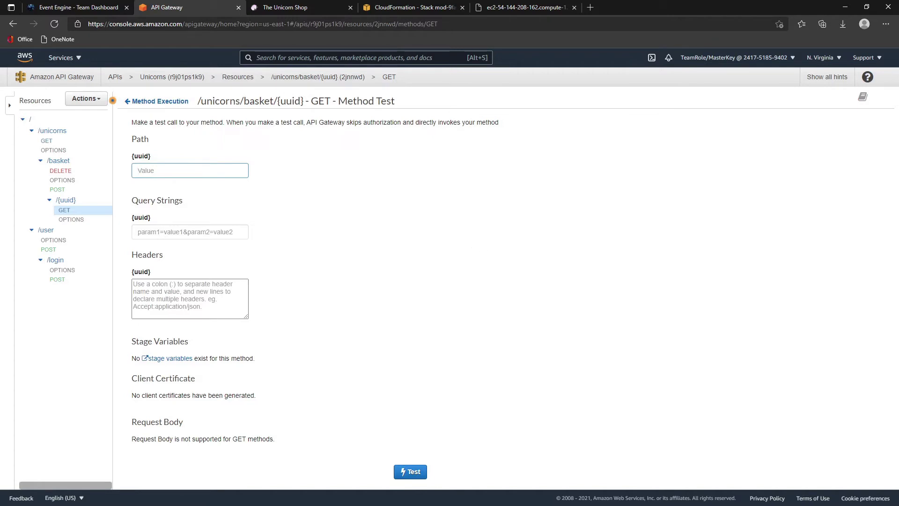
pyautogui.hotkey('alt', 'Tab')
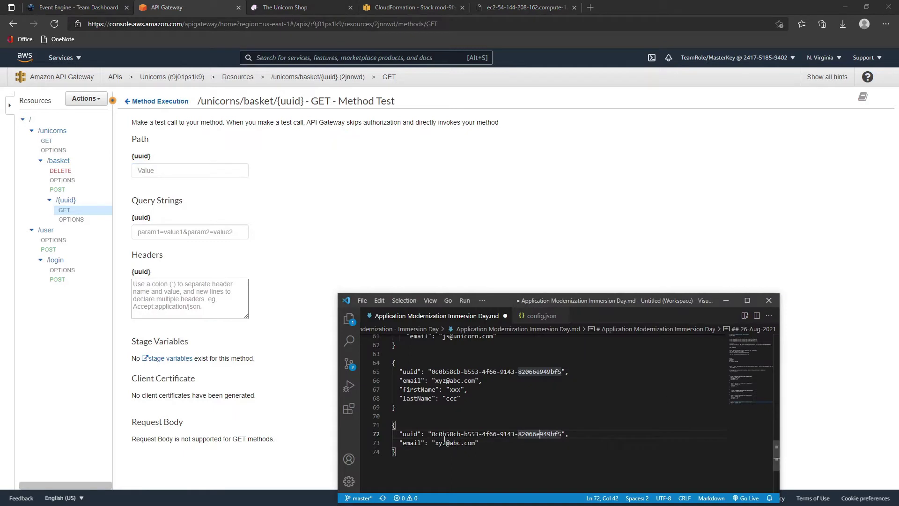
pyautogui.moveTo(432, 434); pyautogui.dragTo(564, 435)
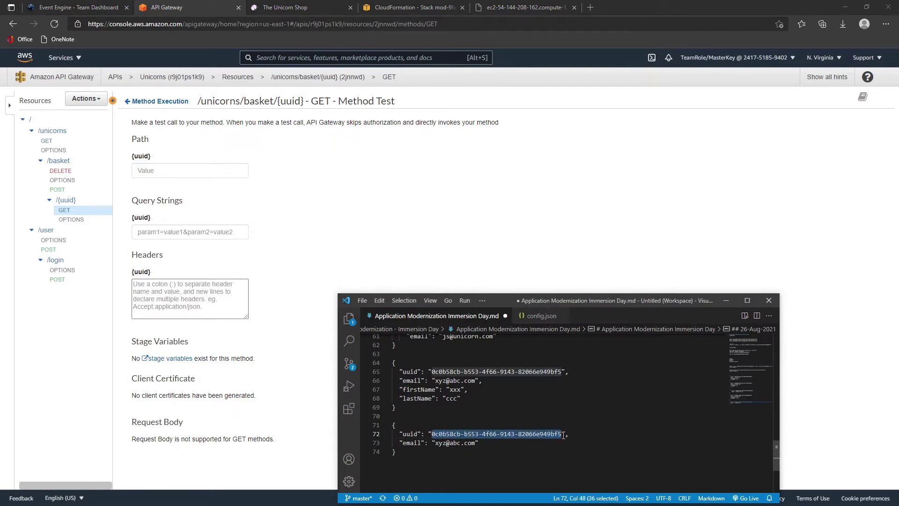
pyautogui.hotkey('ctrl', 'c')
pyautogui.click(165, 172)
pyautogui.hotkey('ctrl', 'v')
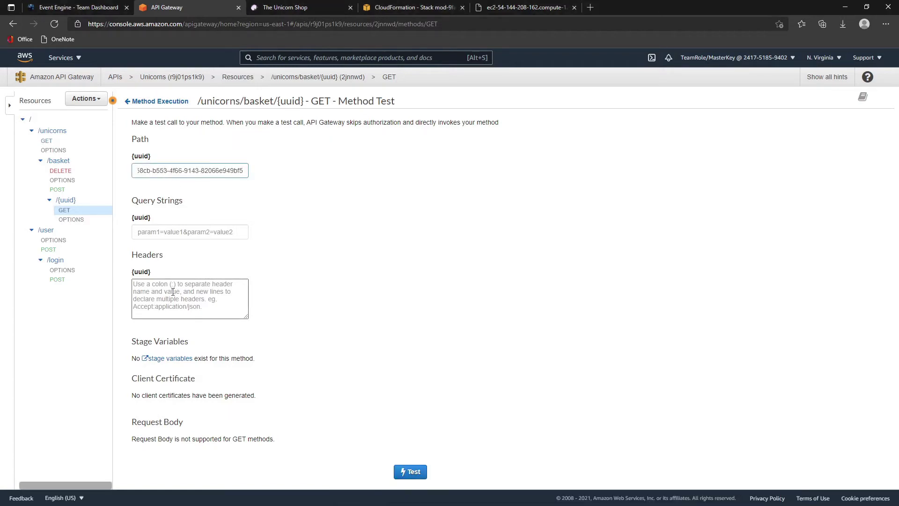
pyautogui.click(413, 474)
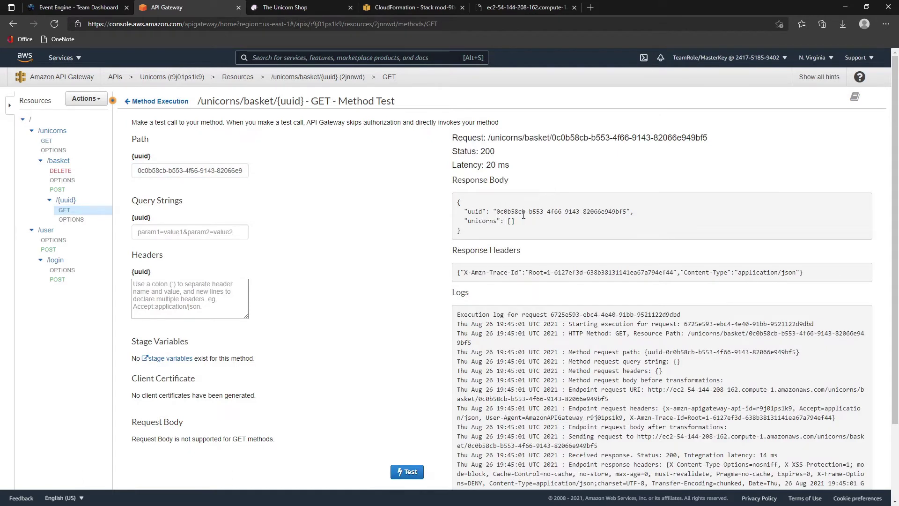
pyautogui.moveTo(474, 211); pyautogui.dragTo(569, 222)
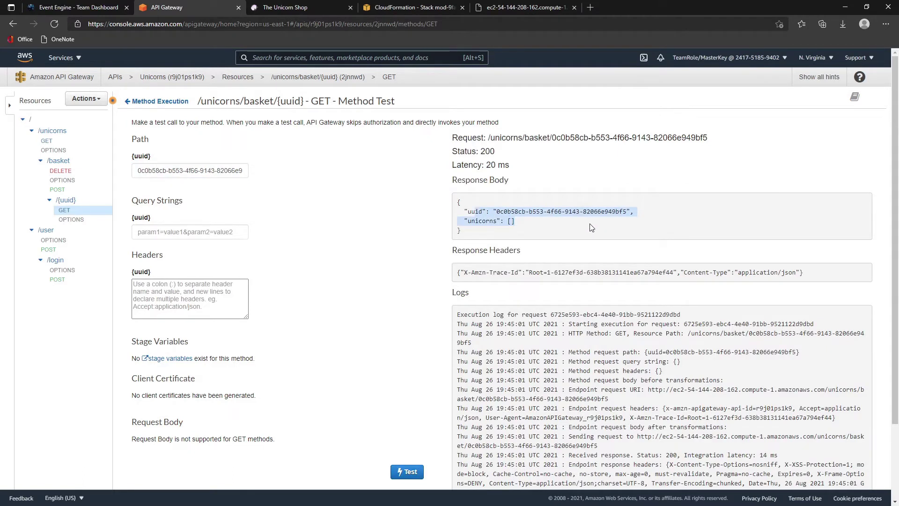
pyautogui.click(591, 227)
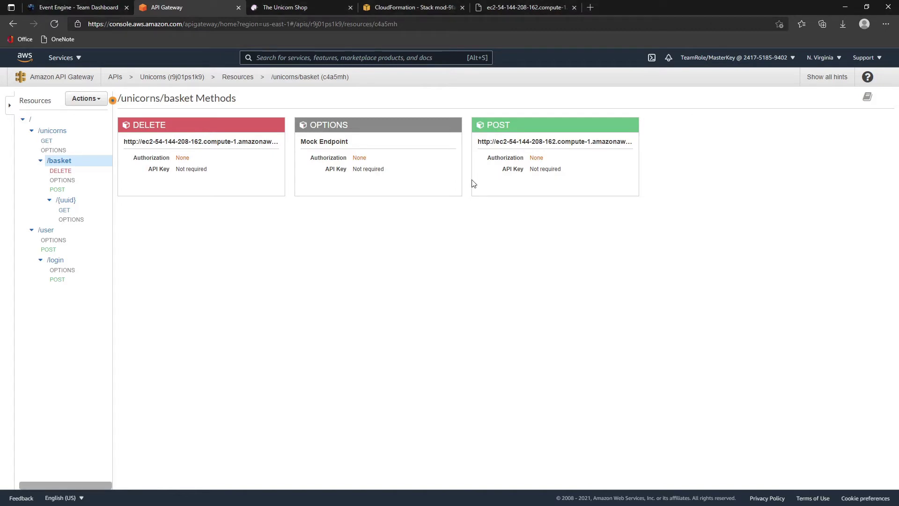
# - Open the basket POST method test and paste the basket JSON into the request body
pyautogui.click(58, 189)
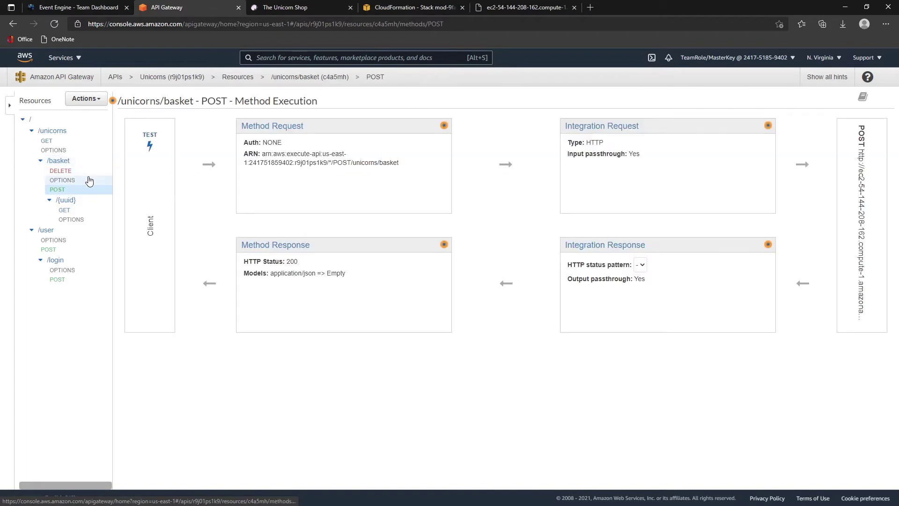
pyautogui.click(156, 146)
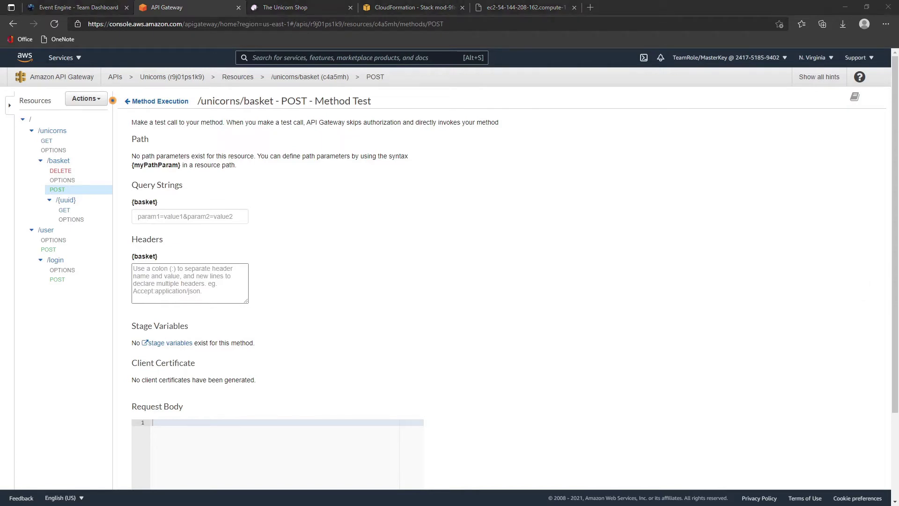
pyautogui.click(221, 467)
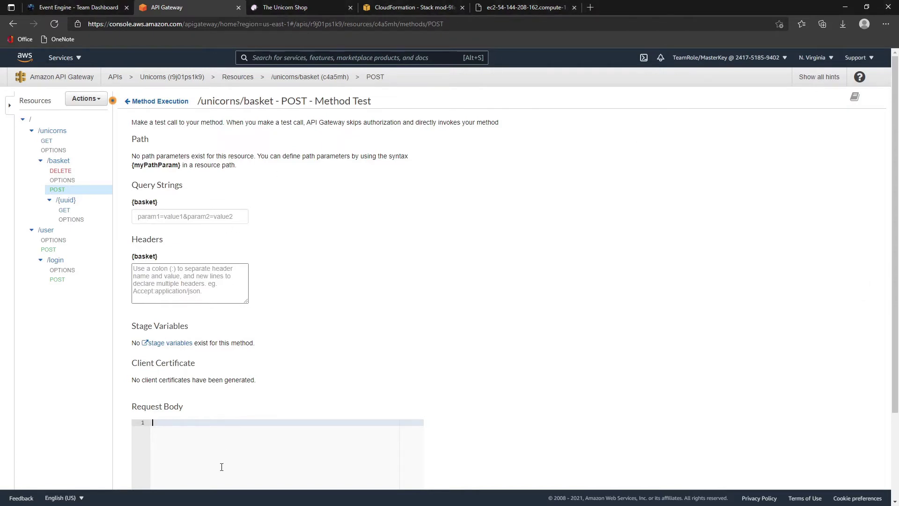
pyautogui.hotkey('ctrl', 'v')
pyautogui.scroll(-3, 244, 397)
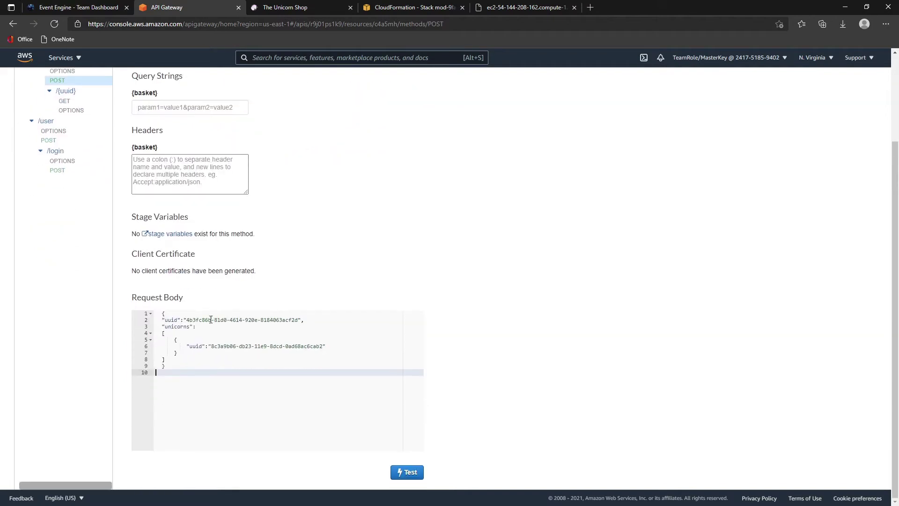
pyautogui.moveTo(192, 320); pyautogui.dragTo(291, 321)
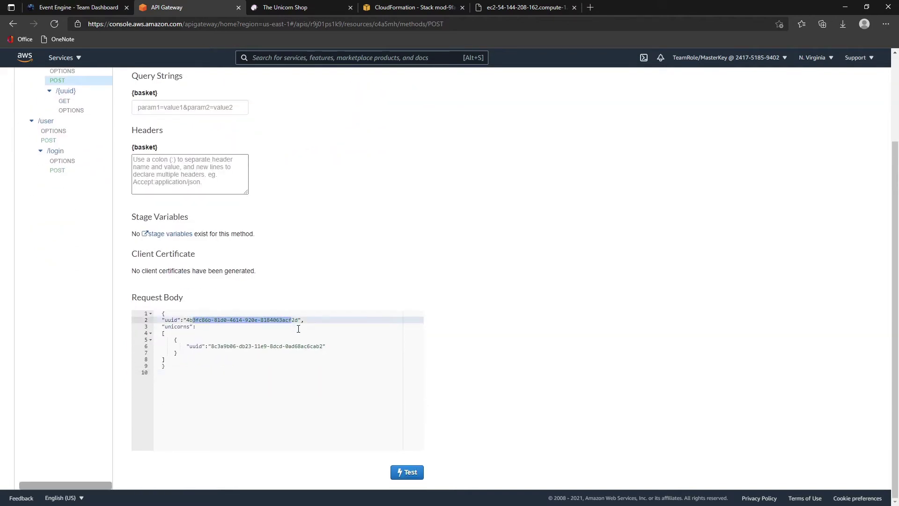
pyautogui.moveTo(210, 345); pyautogui.dragTo(328, 346)
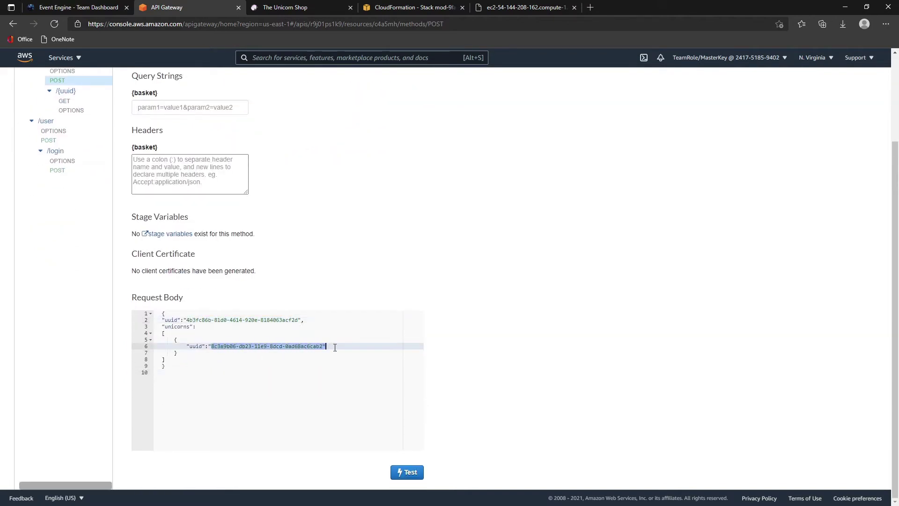
pyautogui.click(357, 360)
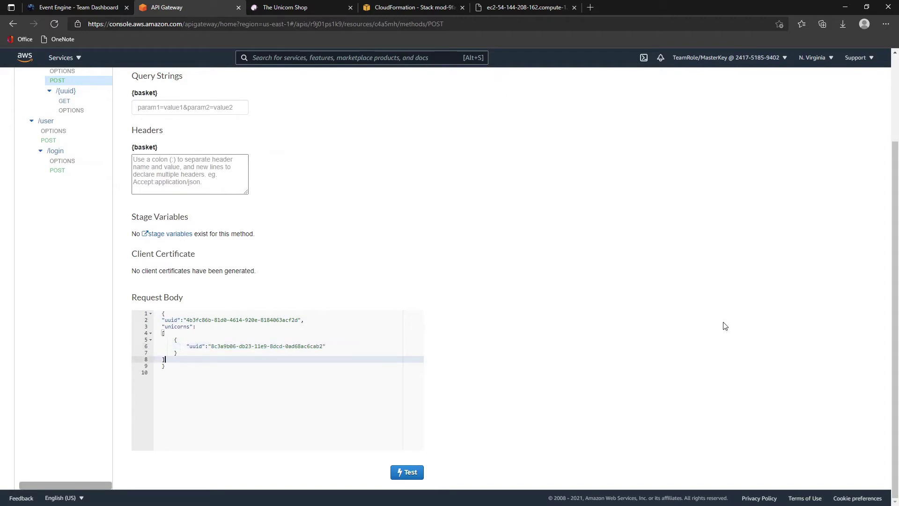
# - Find the user's uuid in the notes and compare it with the basket owner uuid in the request
pyautogui.hotkey('alt', 'Tab')
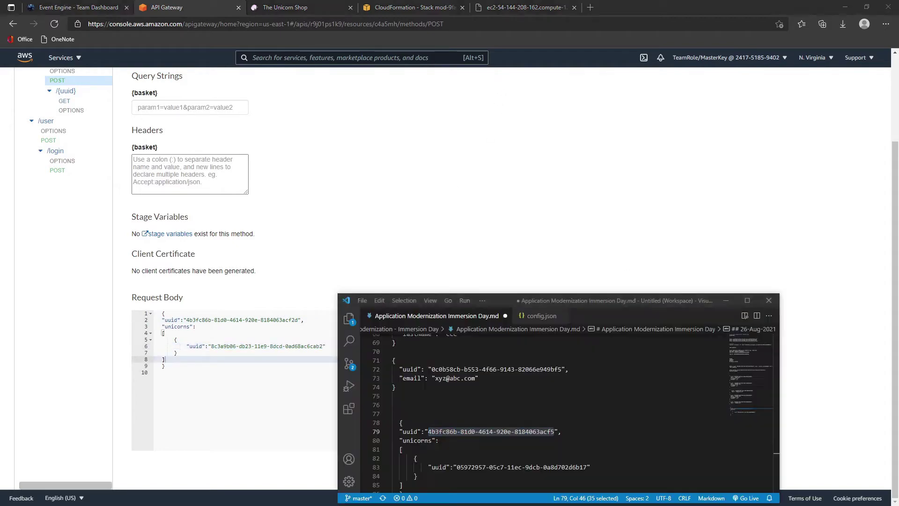
pyautogui.scroll(5, 532, 417)
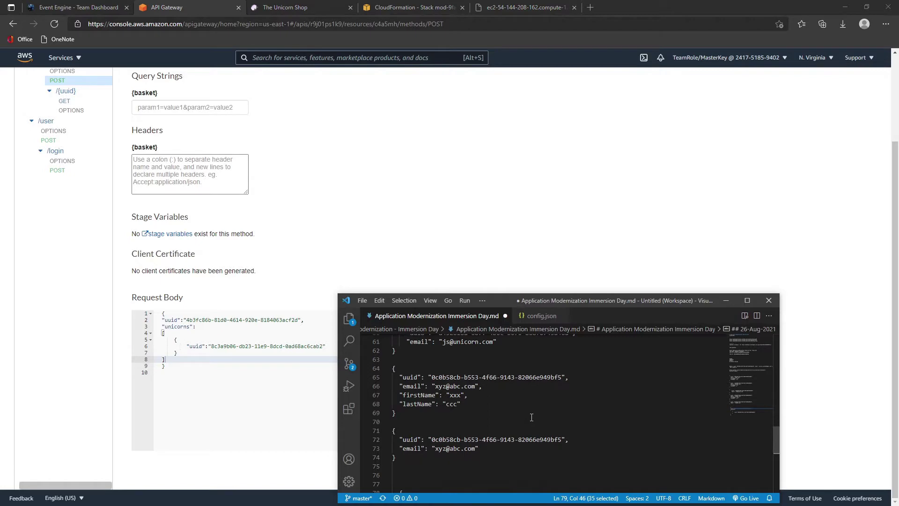
pyautogui.scroll(-1, 531, 417)
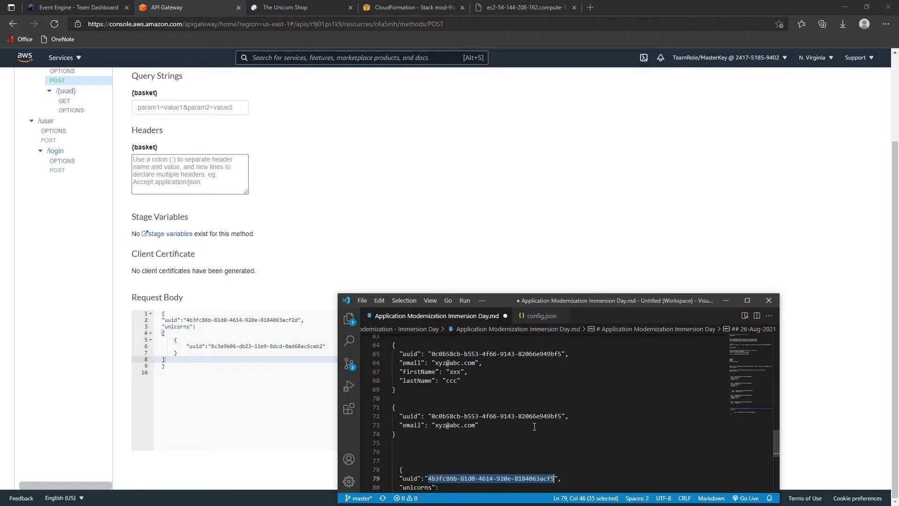
pyautogui.scroll(-4, 534, 425)
pyautogui.scroll(4, 534, 425)
pyautogui.scroll(3, 531, 420)
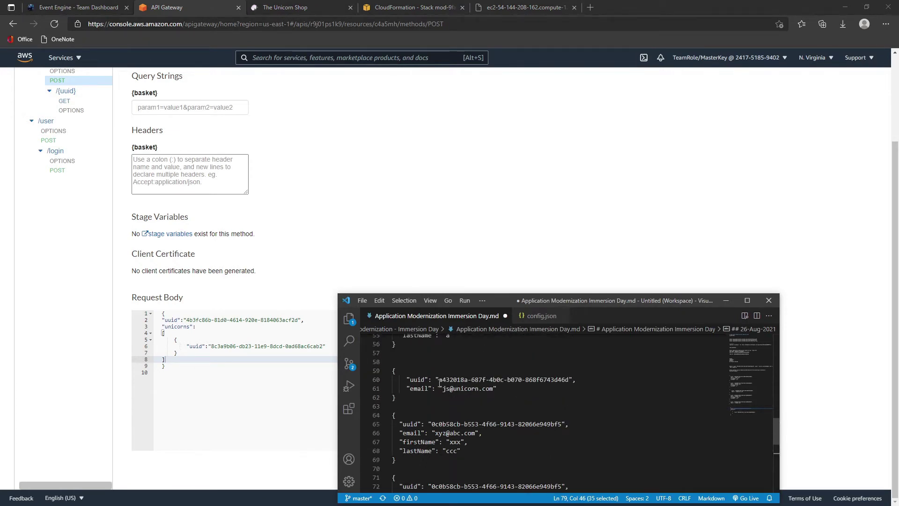
pyautogui.moveTo(439, 381); pyautogui.dragTo(570, 379)
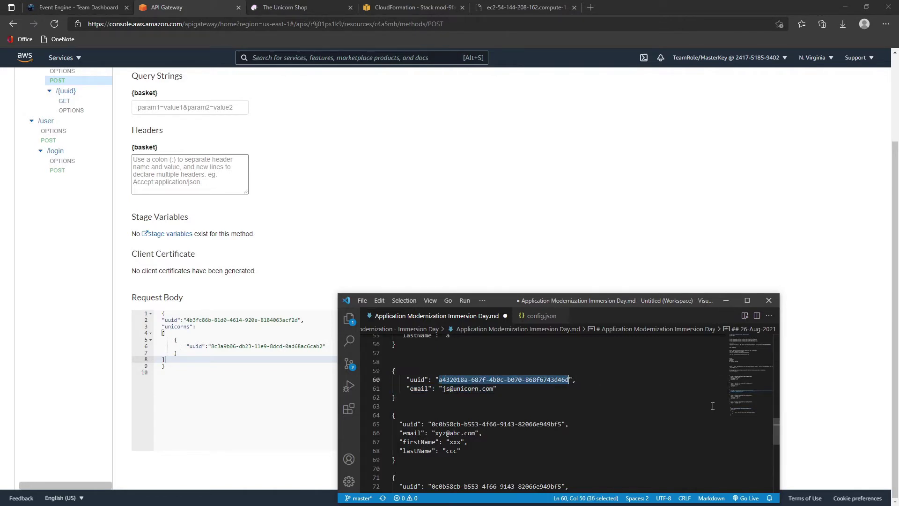
pyautogui.click(130, 350)
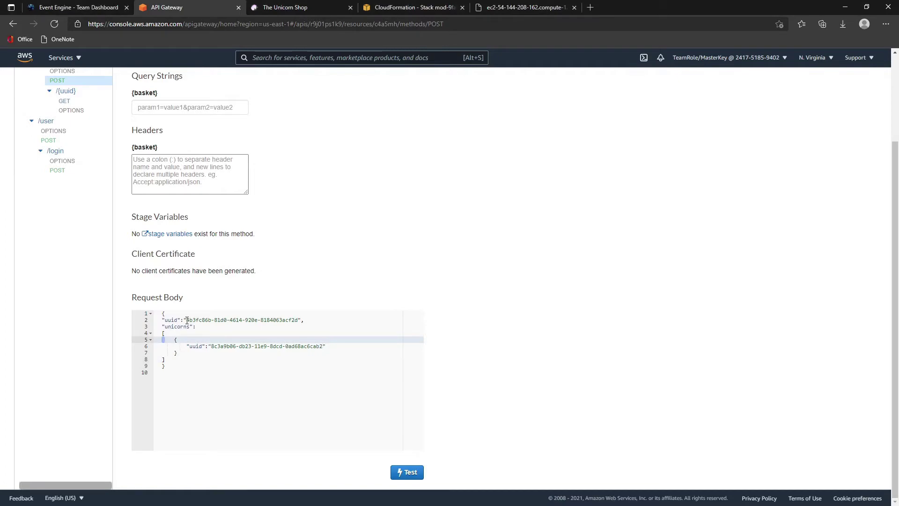
pyautogui.moveTo(186, 319); pyautogui.dragTo(298, 320)
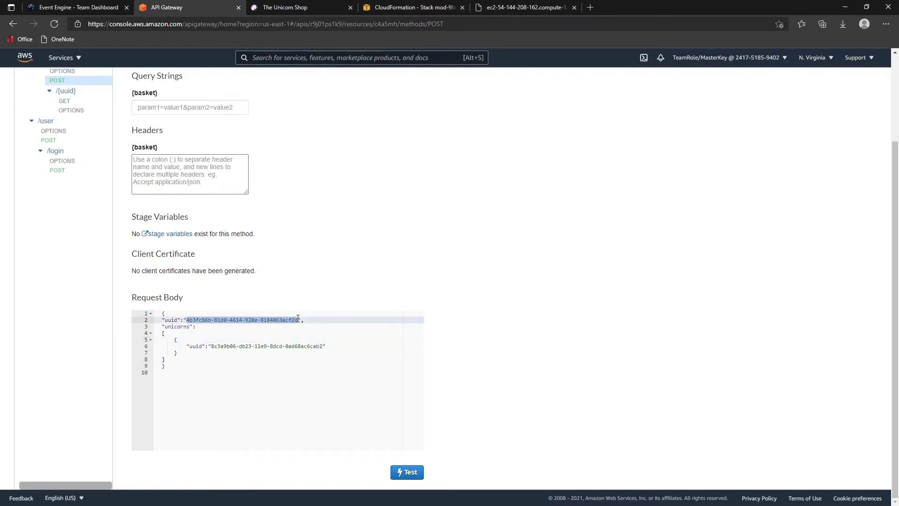
# - Put UnicornFloat's uuid on line 6 of the request body and run the POST test, returning 200
pyautogui.click(503, 9)
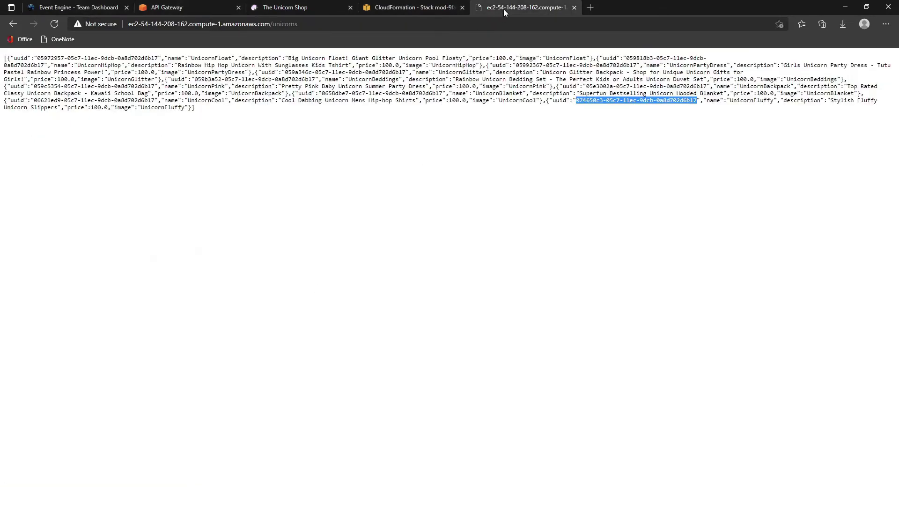
pyautogui.moveTo(39, 58); pyautogui.dragTo(159, 58)
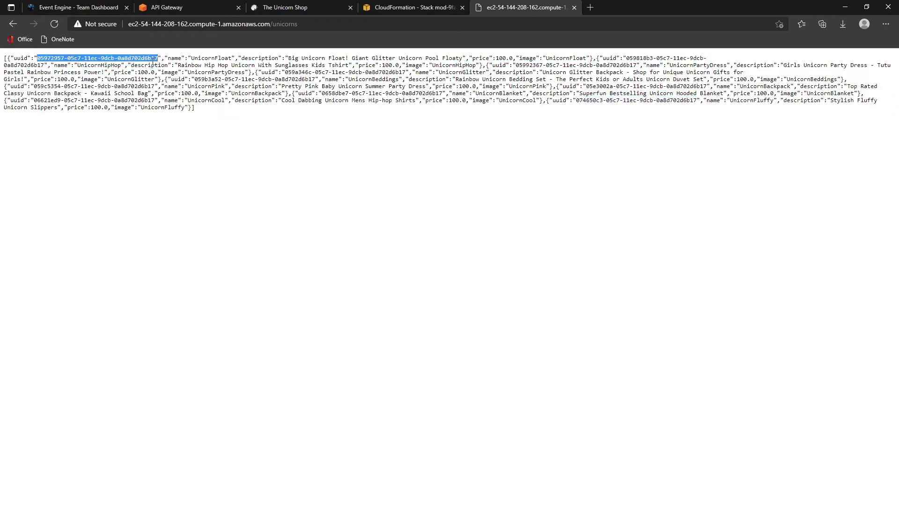
pyautogui.click(195, 9)
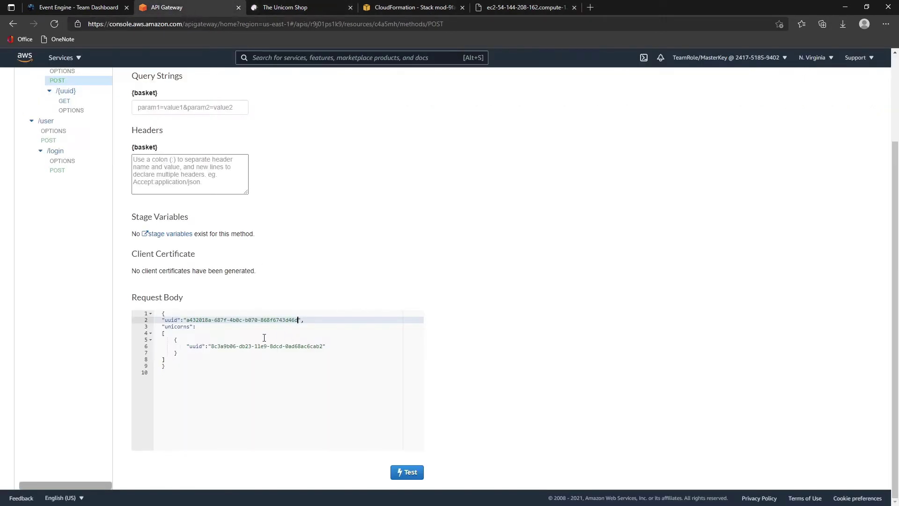
pyautogui.moveTo(211, 346); pyautogui.dragTo(324, 346)
pyautogui.hotkey('ctrl', 'v')
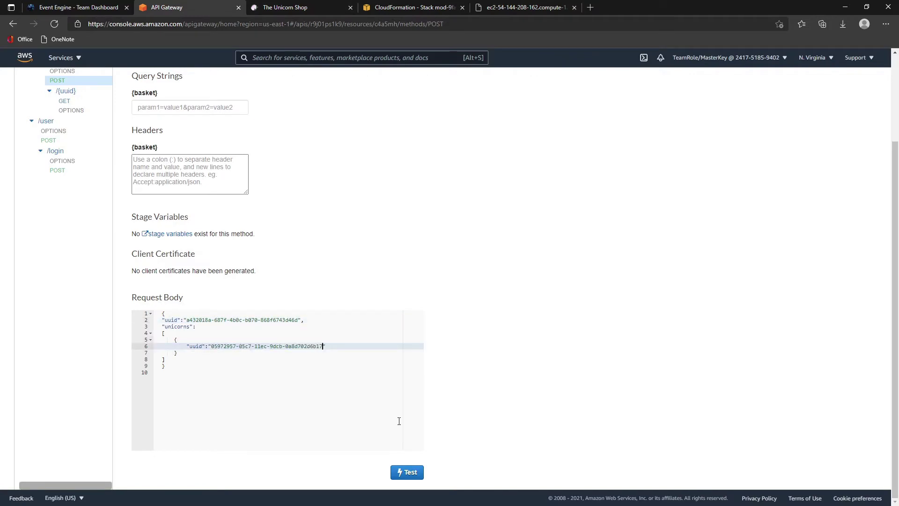
pyautogui.click(407, 474)
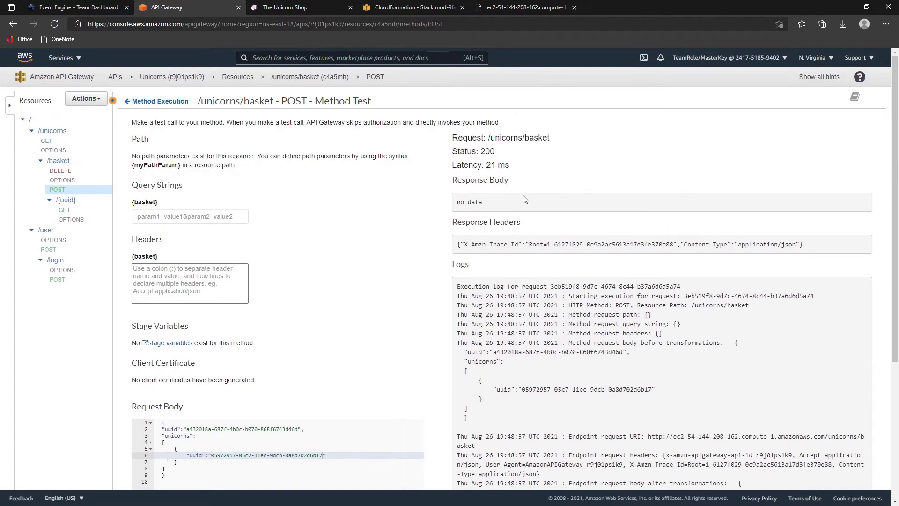
pyautogui.scroll(-4, 496, 161)
# - Replace line 6 with UnicornBeddings' uuid and run the POST test again, returning 200
pyautogui.click(534, 8)
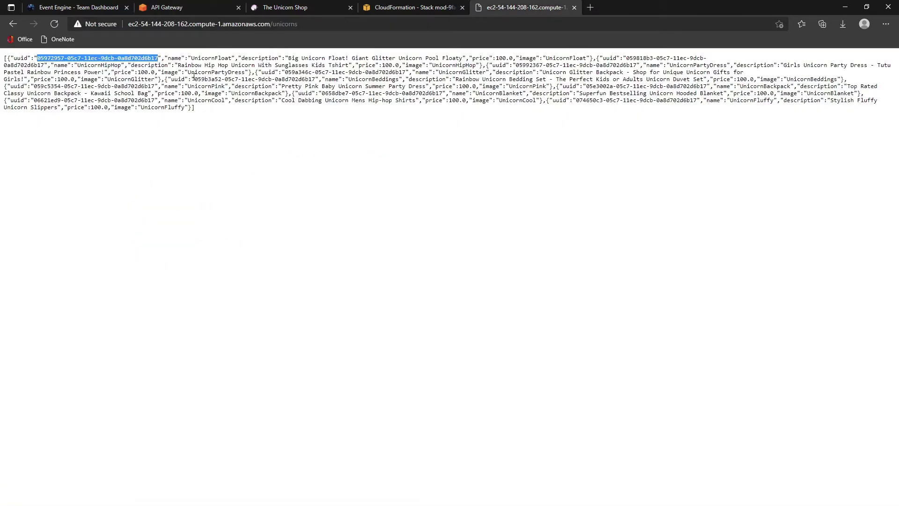
pyautogui.moveTo(194, 79); pyautogui.dragTo(317, 79)
pyautogui.hotkey('ctrl', 'c')
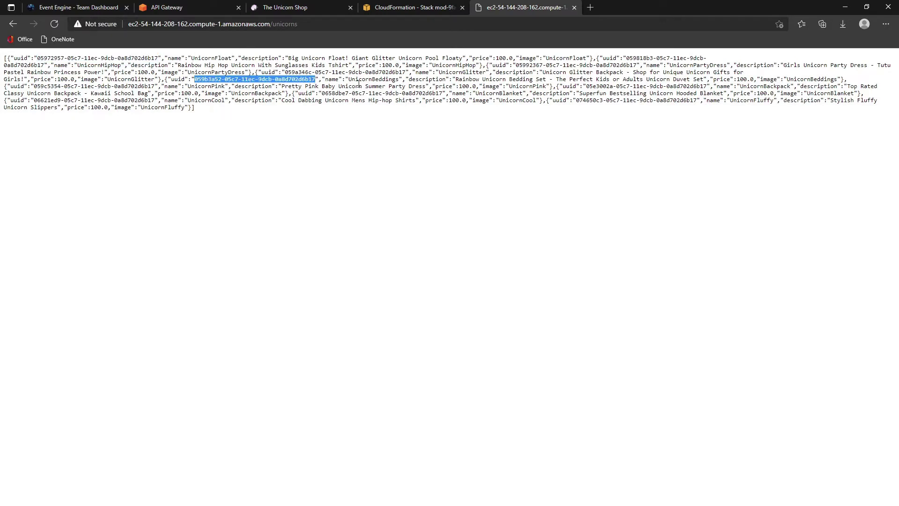
pyautogui.click(195, 9)
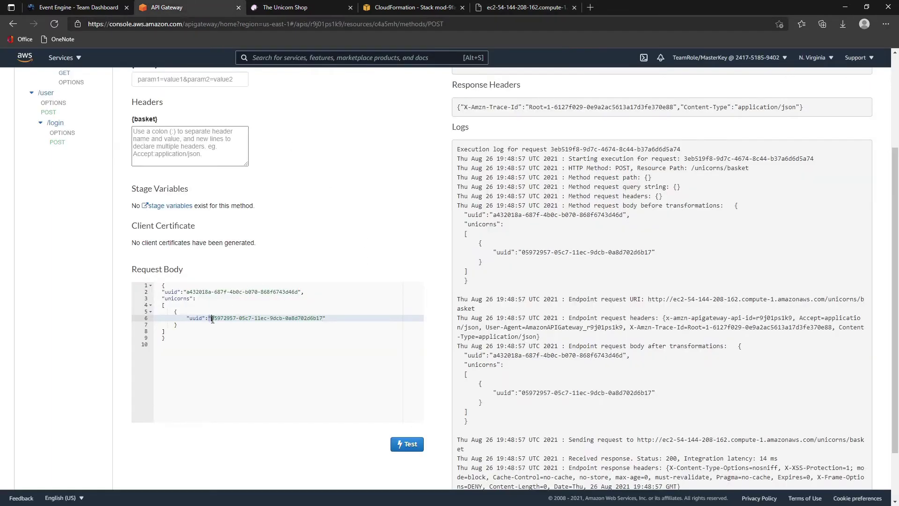
pyautogui.moveTo(211, 319); pyautogui.dragTo(321, 318)
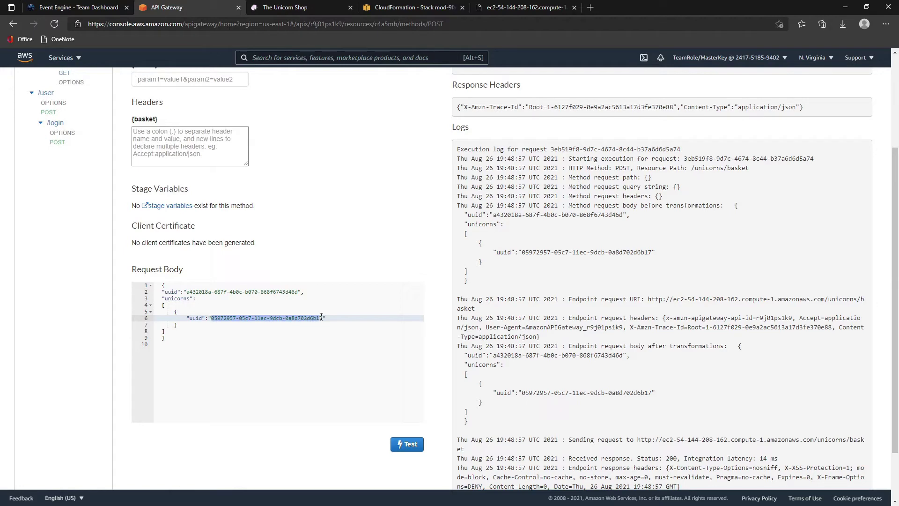
pyautogui.hotkey('ctrl', 'v')
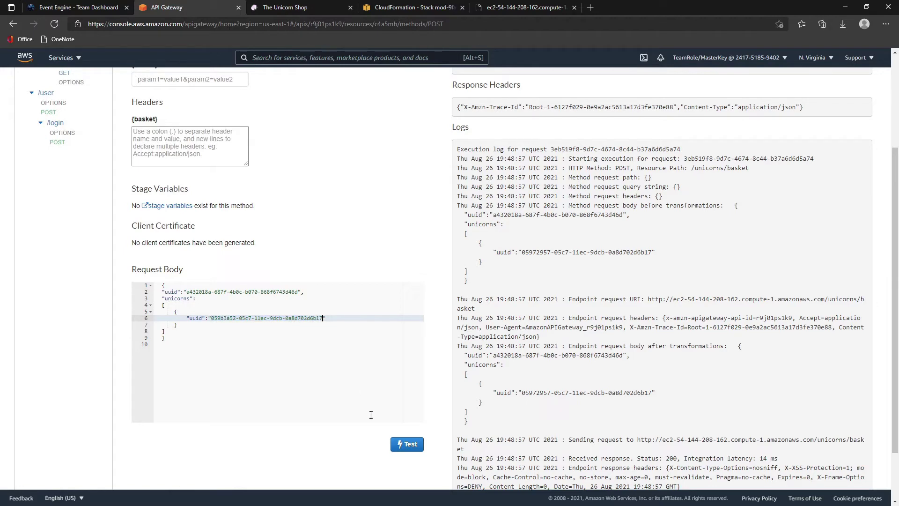
pyautogui.click(515, 7)
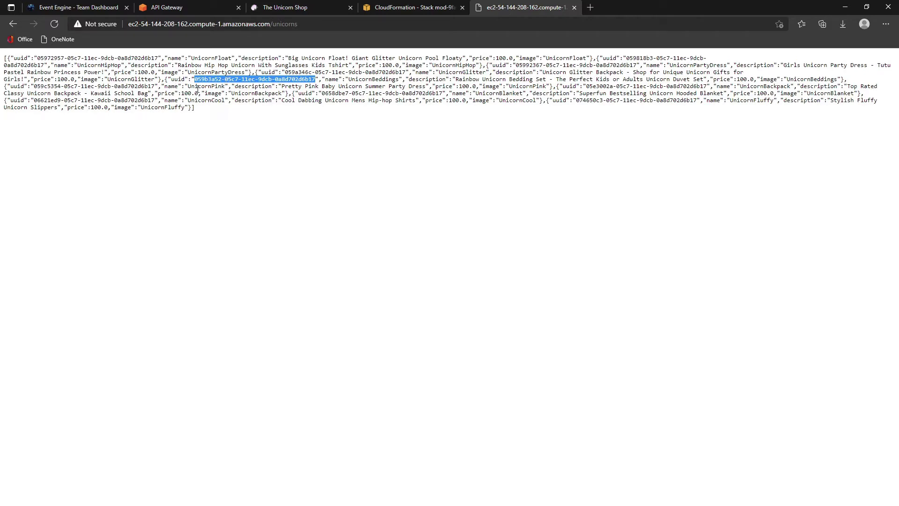
pyautogui.click(191, 9)
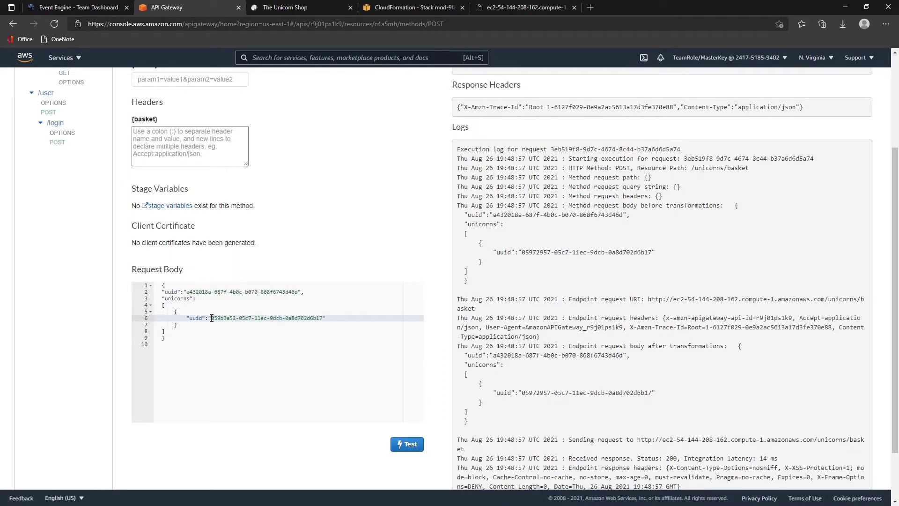
pyautogui.click(408, 446)
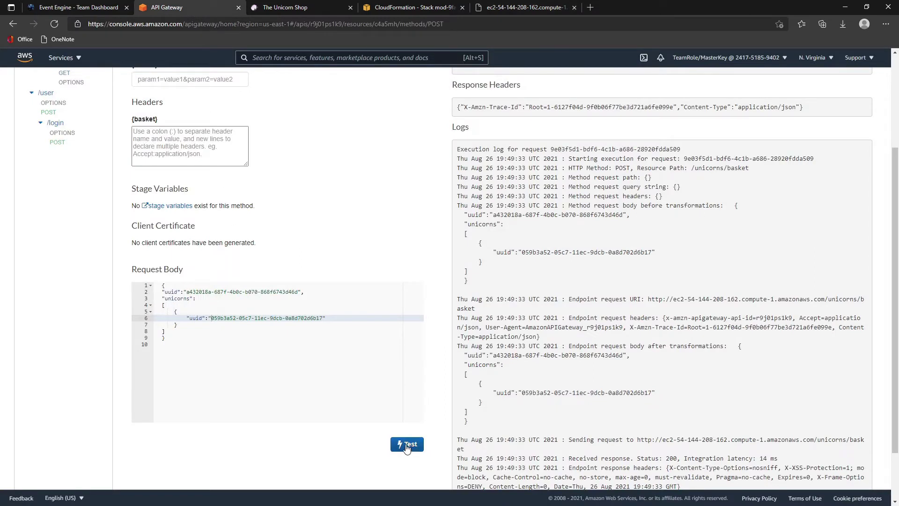
# - Open the GET method under /unicorns/basket/{uuid}
pyautogui.scroll(3, 580, 232)
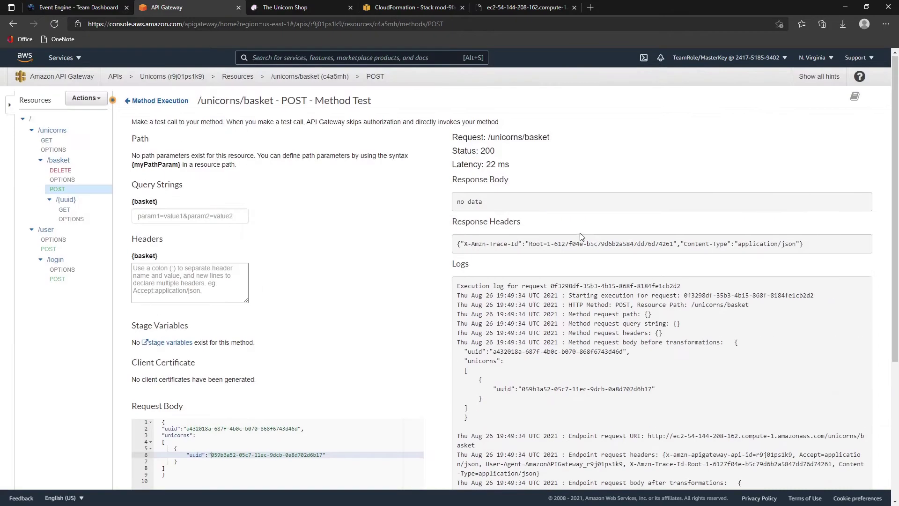
pyautogui.scroll(-3, 552, 235)
pyautogui.scroll(3, 551, 235)
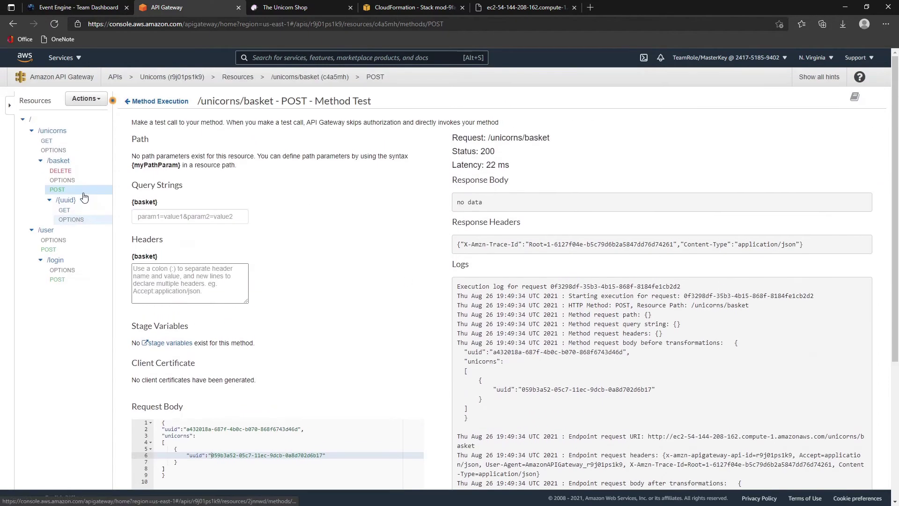
pyautogui.click(66, 212)
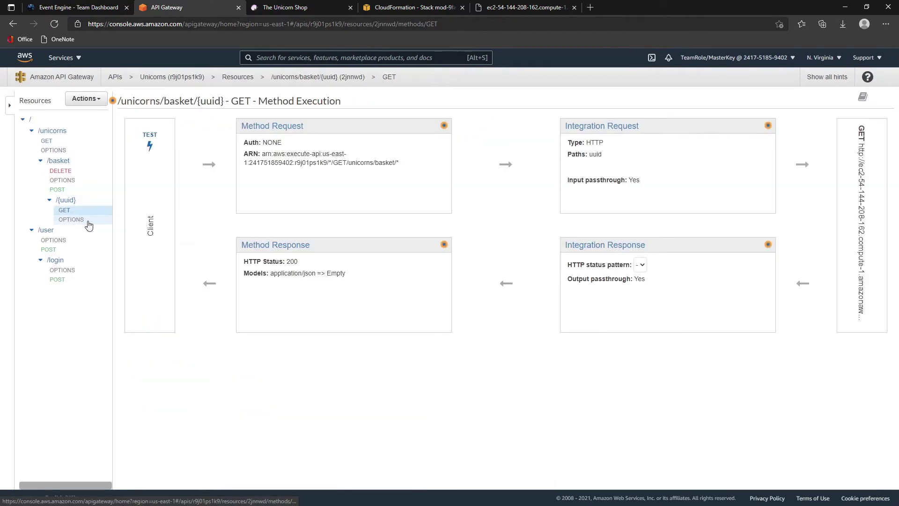
# - Test GET basket with the user's uuid; it returns 200 listing UnicornFloat and UnicornBeddings
pyautogui.click(150, 145)
pyautogui.hotkey('ctrl', '5')
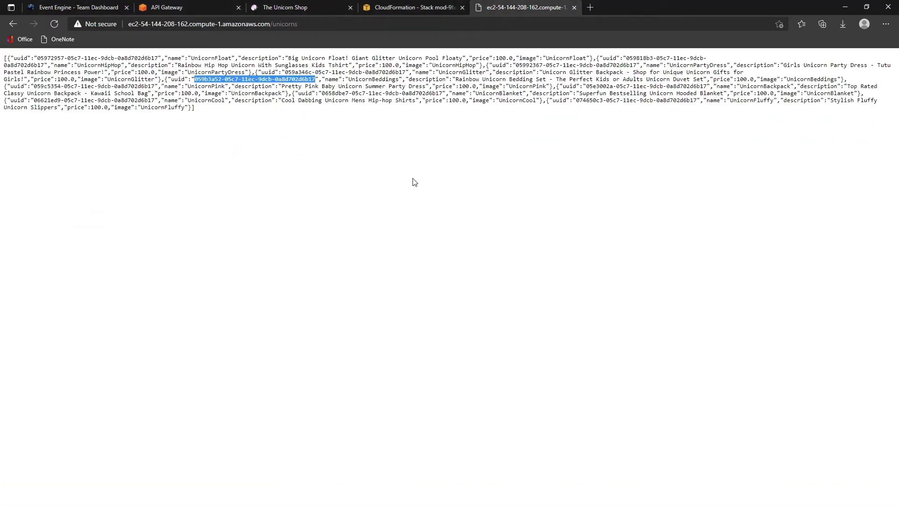
pyautogui.hotkey('alt', 'Tab')
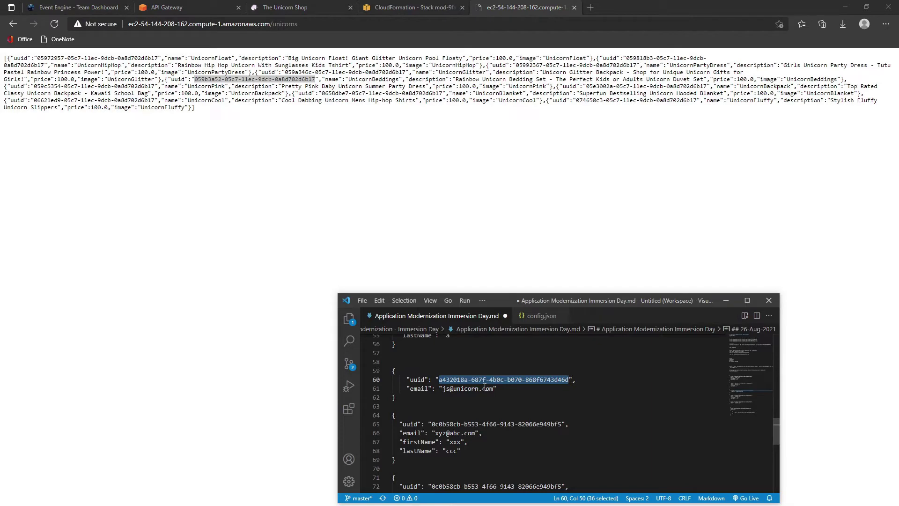
pyautogui.click(178, 7)
pyautogui.click(183, 170)
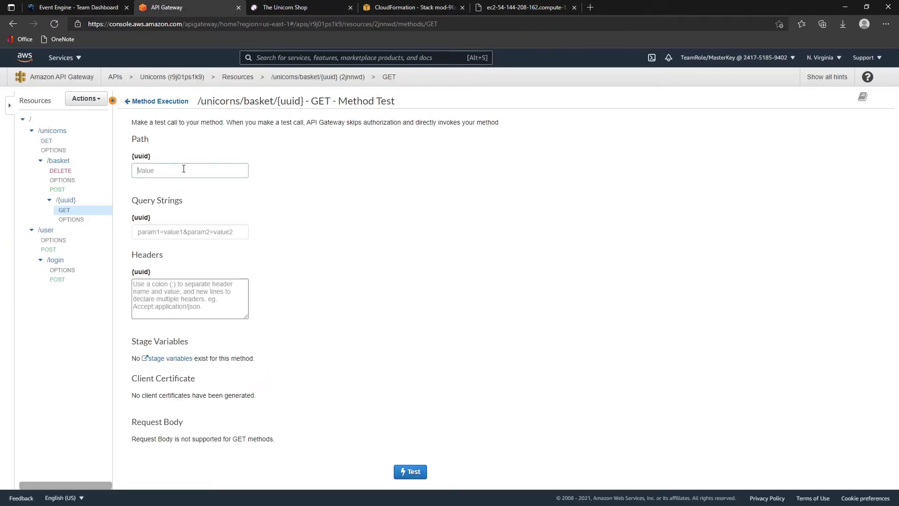
pyautogui.write('a432018a-687f-4b0c-b070-868f6743d46d')
pyautogui.click(415, 472)
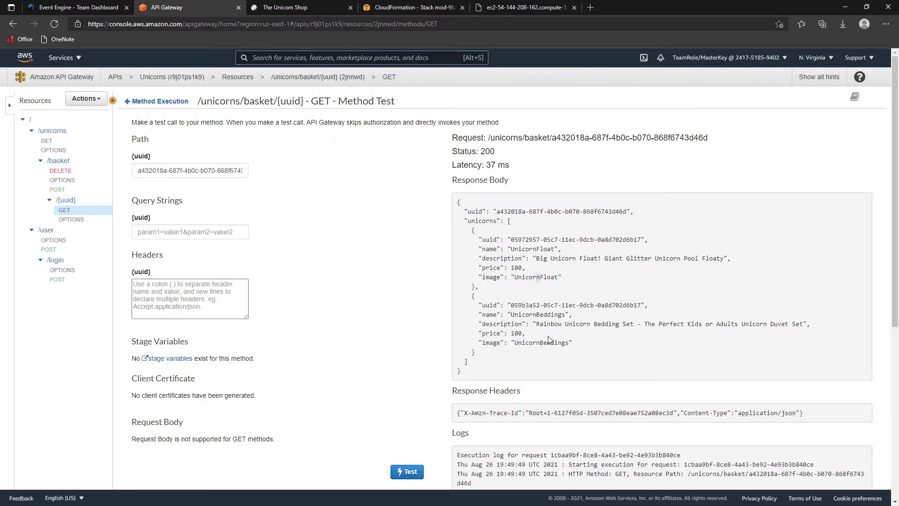
pyautogui.moveTo(534, 373); pyautogui.dragTo(472, 184)
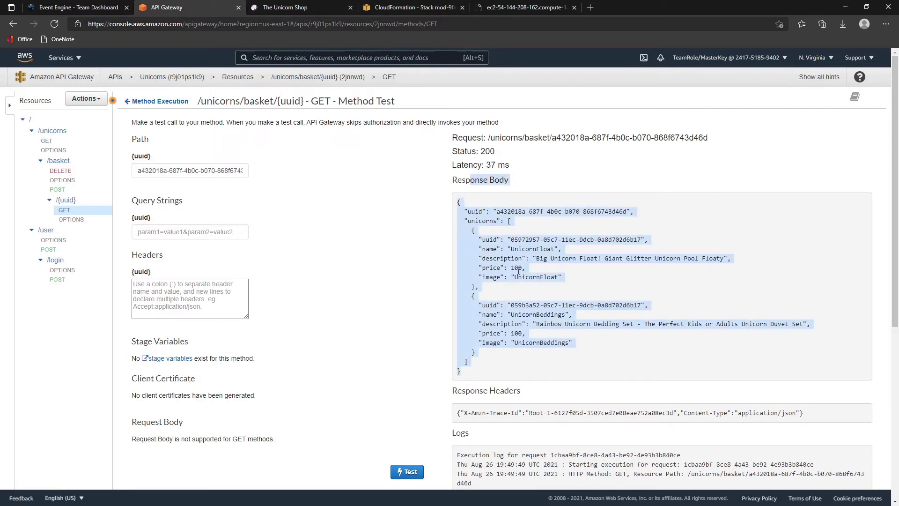
pyautogui.click(517, 268)
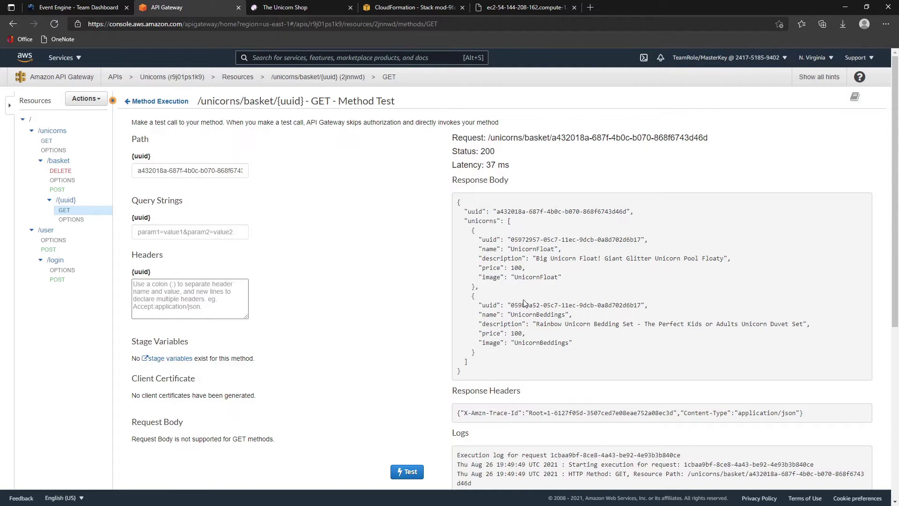
pyautogui.click(10, 106)
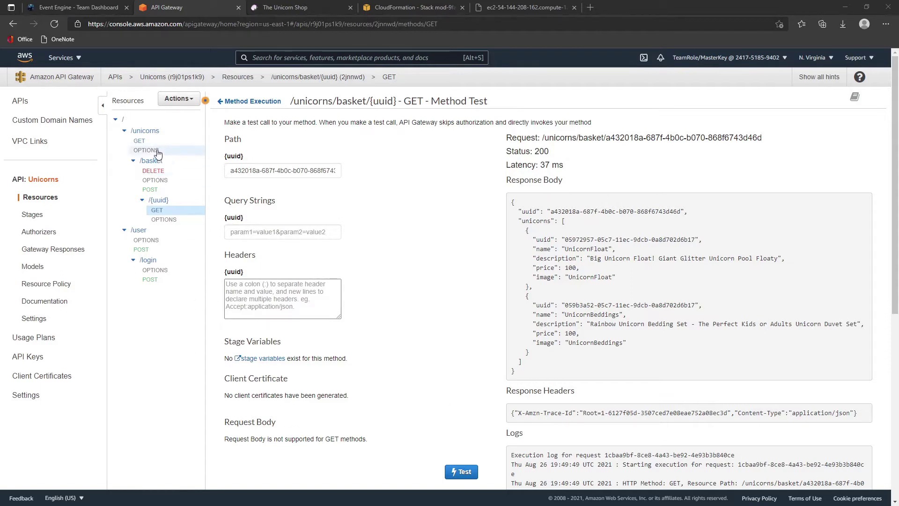
# - Go through Enable CORS for the /unicorns resource and its GET method
pyautogui.click(147, 133)
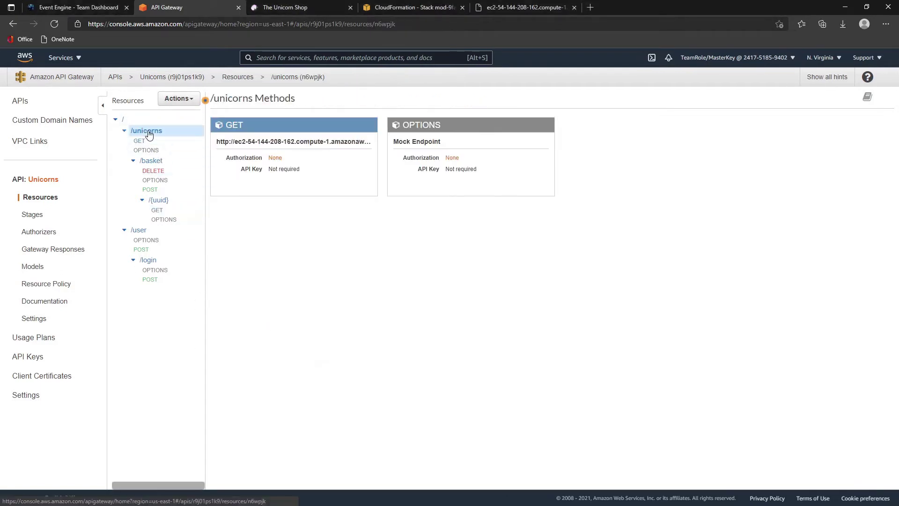
pyautogui.rightClick(151, 132)
pyautogui.press('Escape')
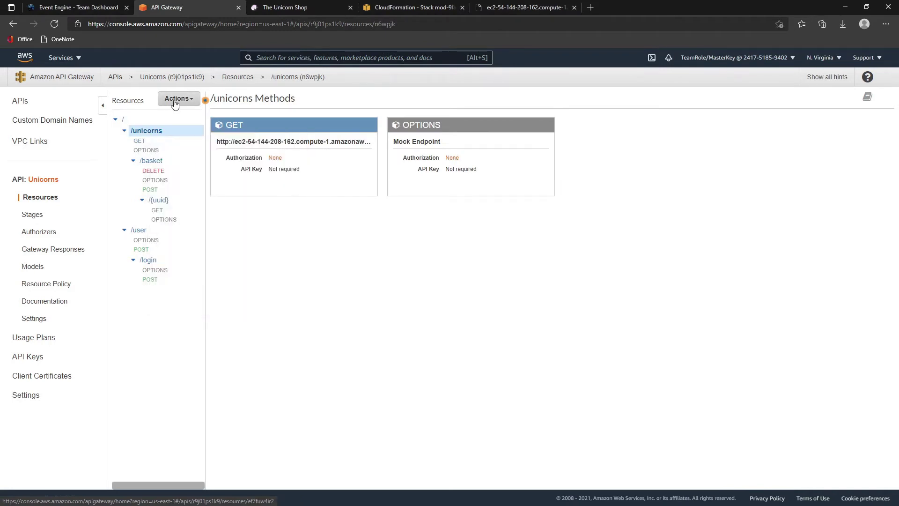
pyautogui.click(178, 98)
pyautogui.click(183, 148)
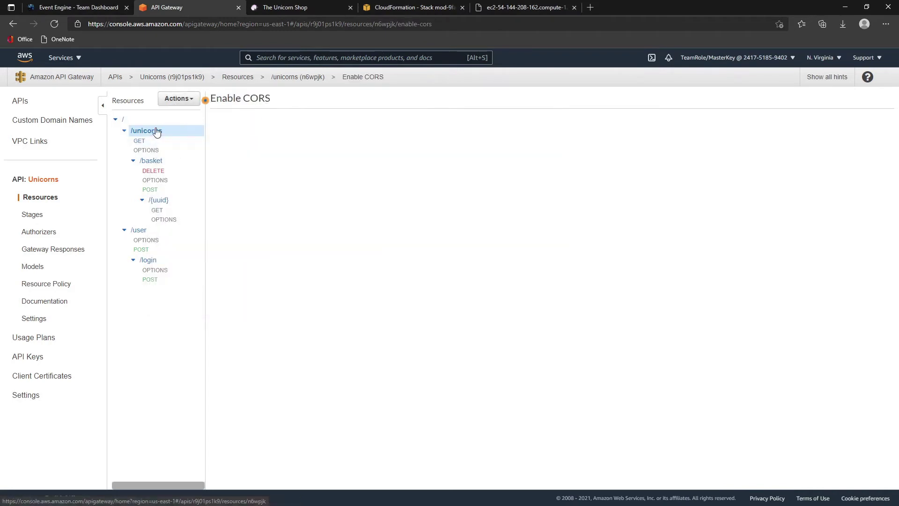
pyautogui.click(123, 120)
pyautogui.click(163, 103)
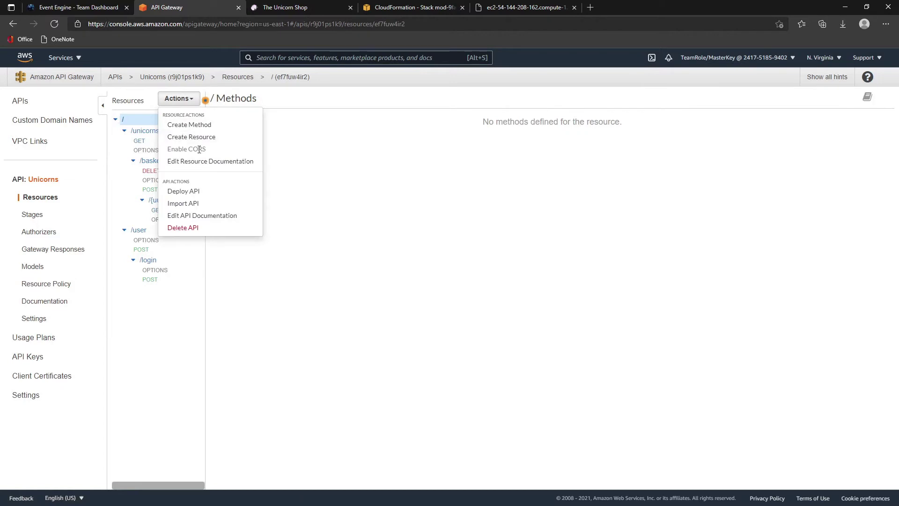
pyautogui.click(148, 142)
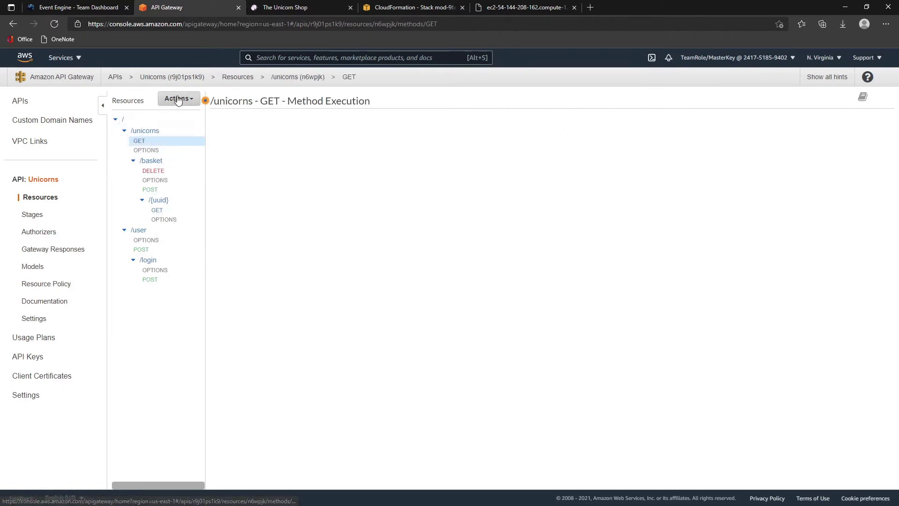
pyautogui.click(178, 99)
pyautogui.click(193, 191)
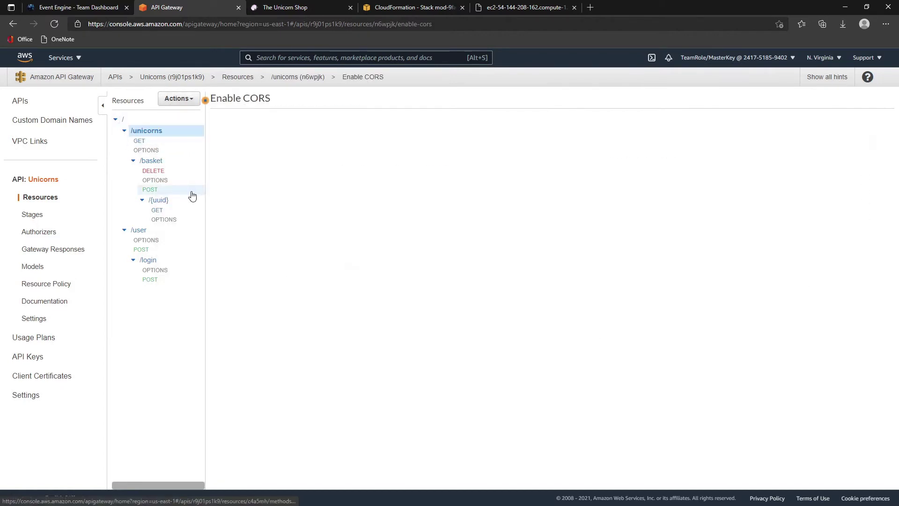
# - Go through Enable CORS for /basket and its DELETE and POST methods
pyautogui.click(148, 161)
pyautogui.click(181, 99)
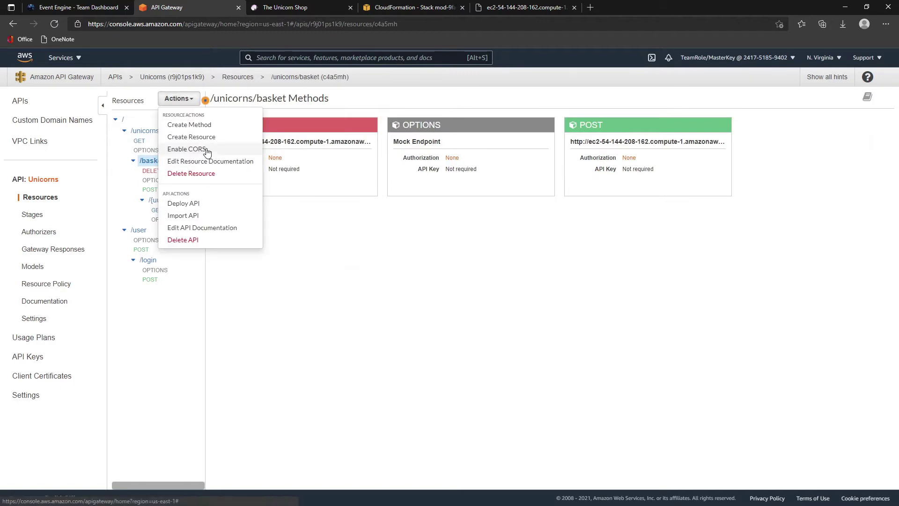
pyautogui.click(198, 149)
pyautogui.click(159, 170)
pyautogui.click(179, 99)
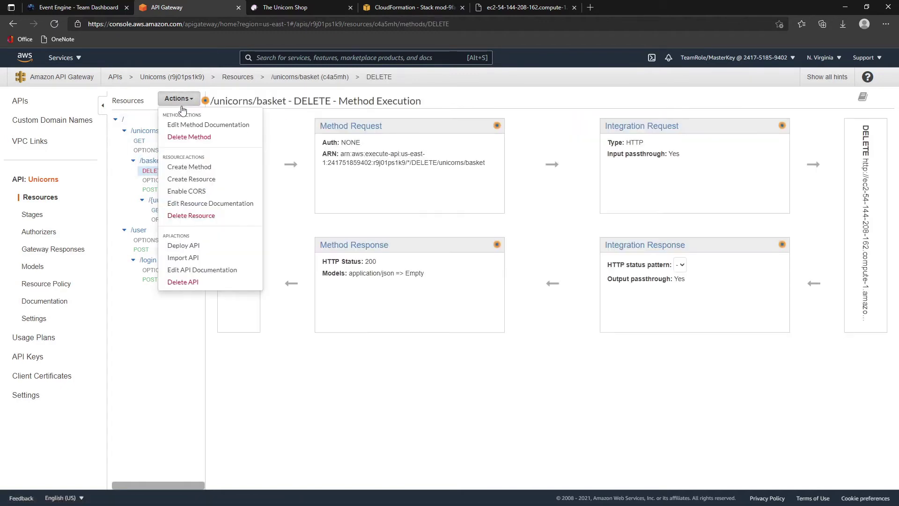
pyautogui.click(194, 192)
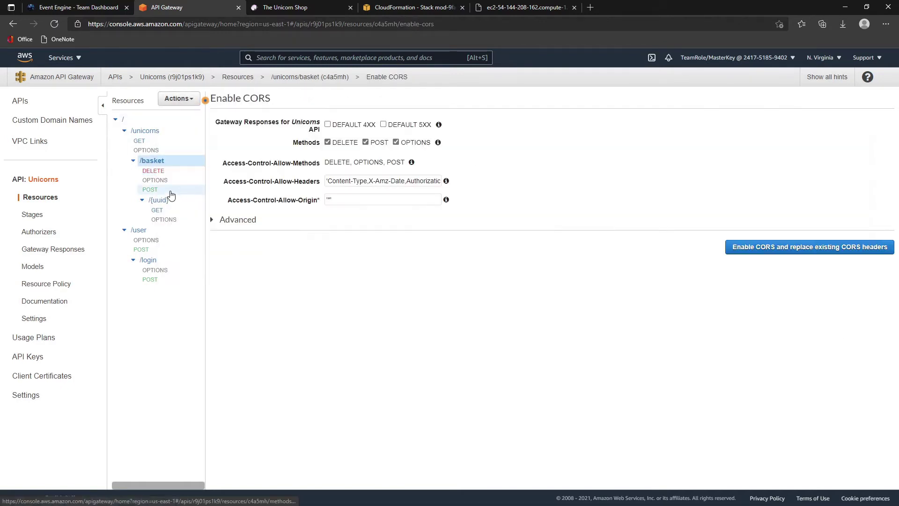
pyautogui.click(172, 189)
pyautogui.click(192, 101)
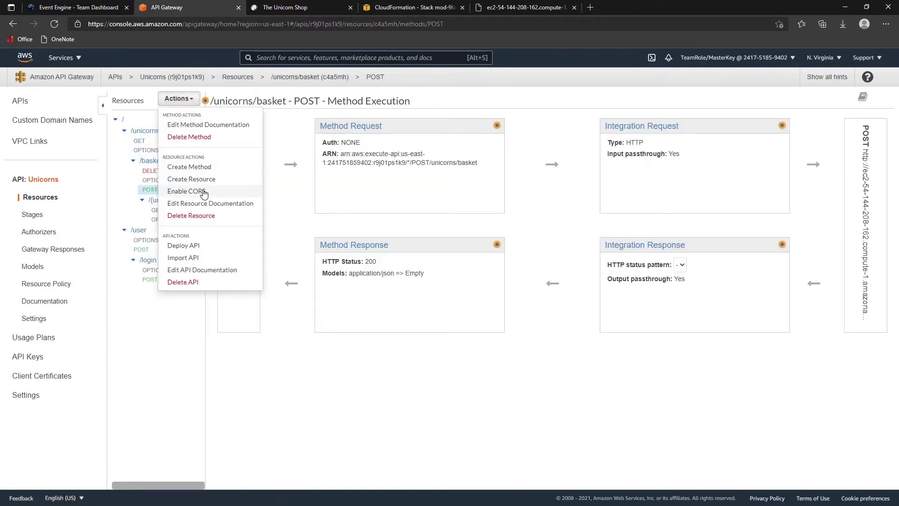
pyautogui.click(200, 191)
# - Go through Enable CORS for /user, its POST, /user/login and the login POST method
pyautogui.click(164, 229)
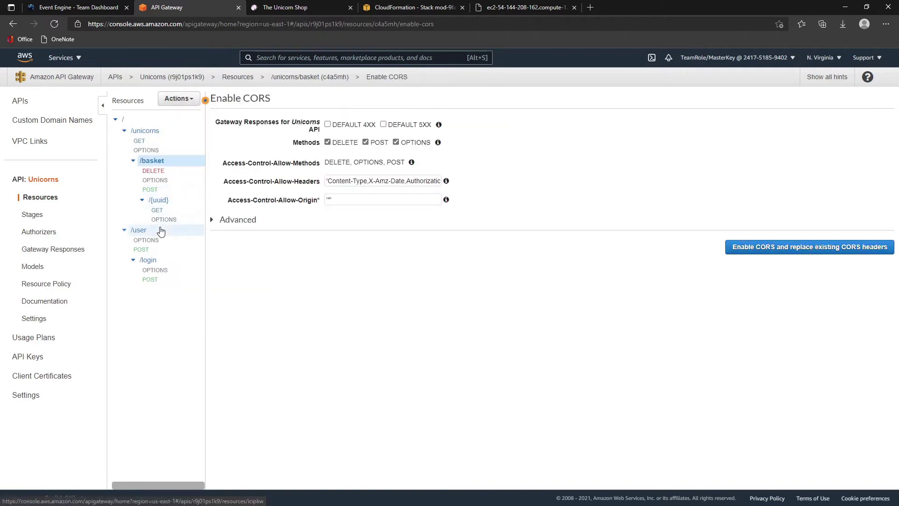
pyautogui.click(186, 101)
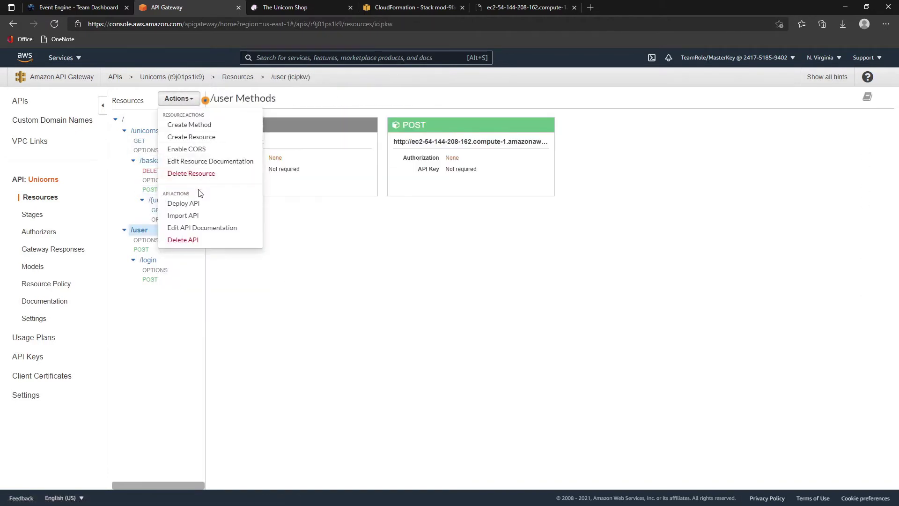
pyautogui.click(186, 149)
pyautogui.click(156, 248)
pyautogui.click(186, 100)
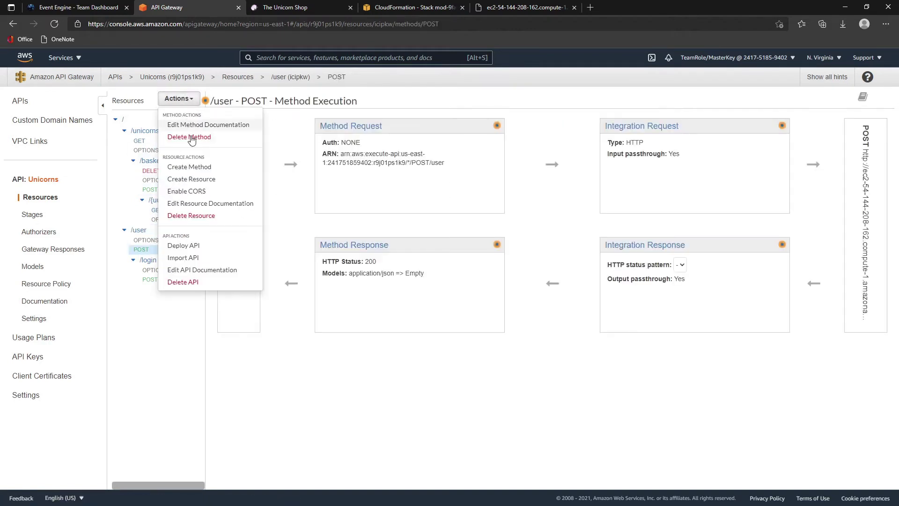
pyautogui.click(189, 196)
pyautogui.click(166, 260)
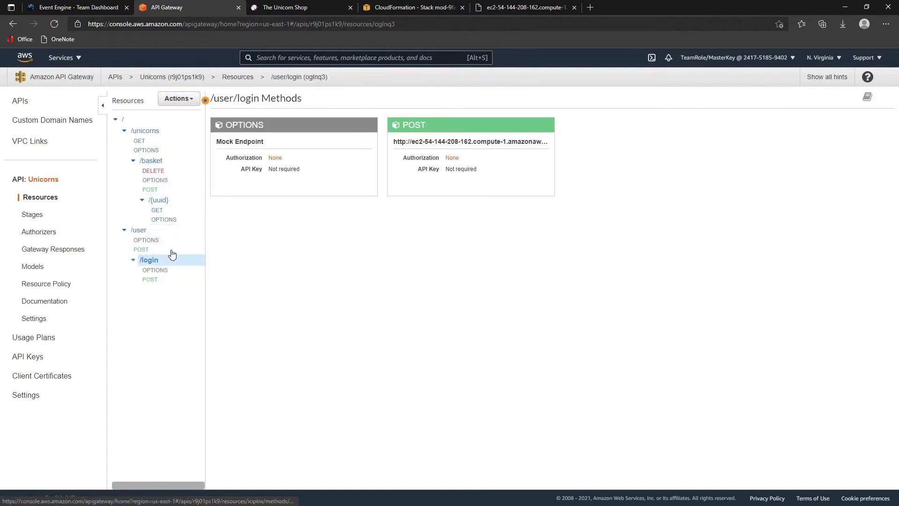
pyautogui.click(180, 98)
pyautogui.click(189, 149)
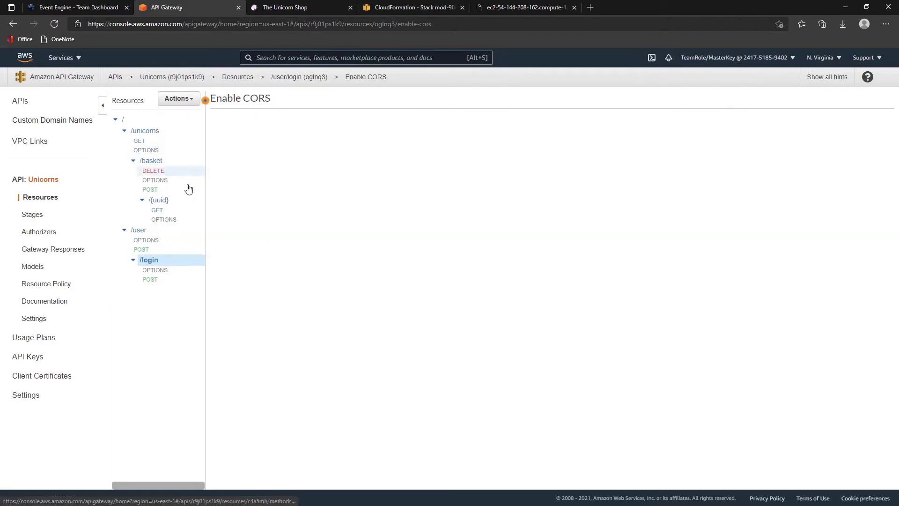
pyautogui.click(151, 279)
pyautogui.click(178, 100)
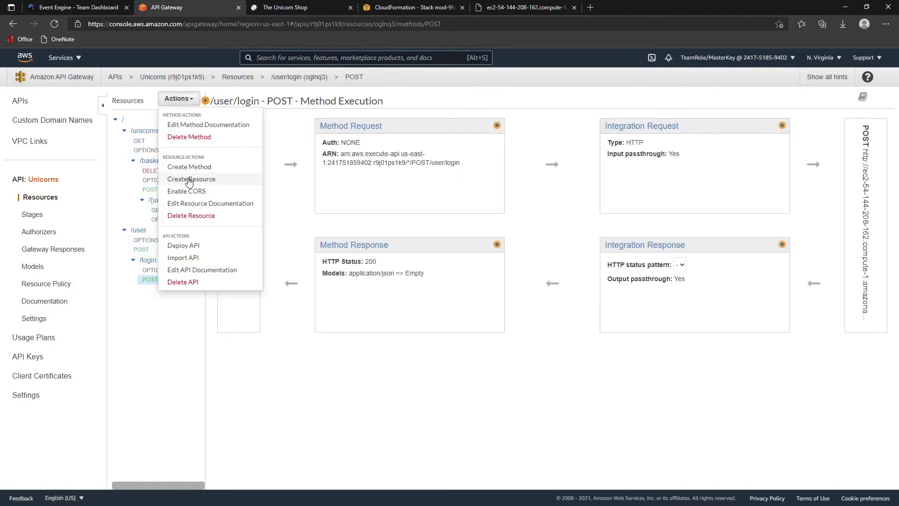
pyautogui.click(191, 189)
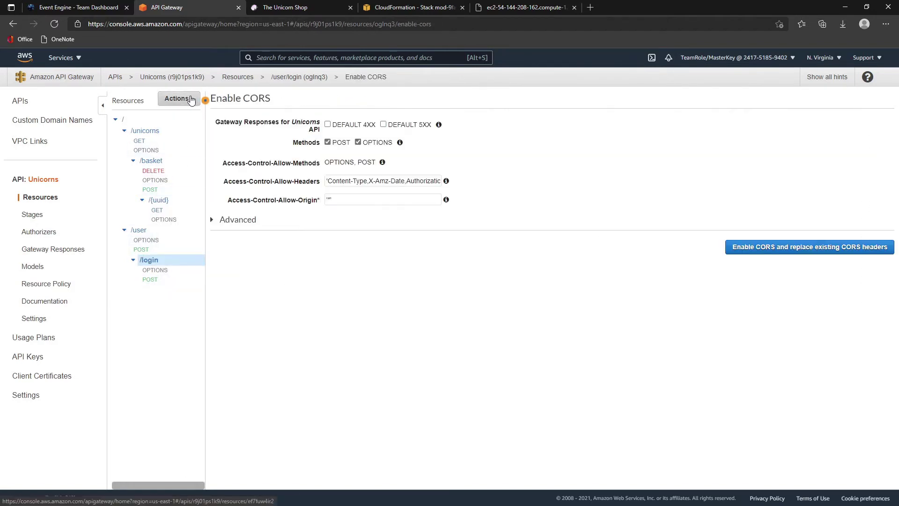
# - Return to the root resource of the Unicorns API and bring up Deploy API
pyautogui.click(161, 279)
pyautogui.click(177, 98)
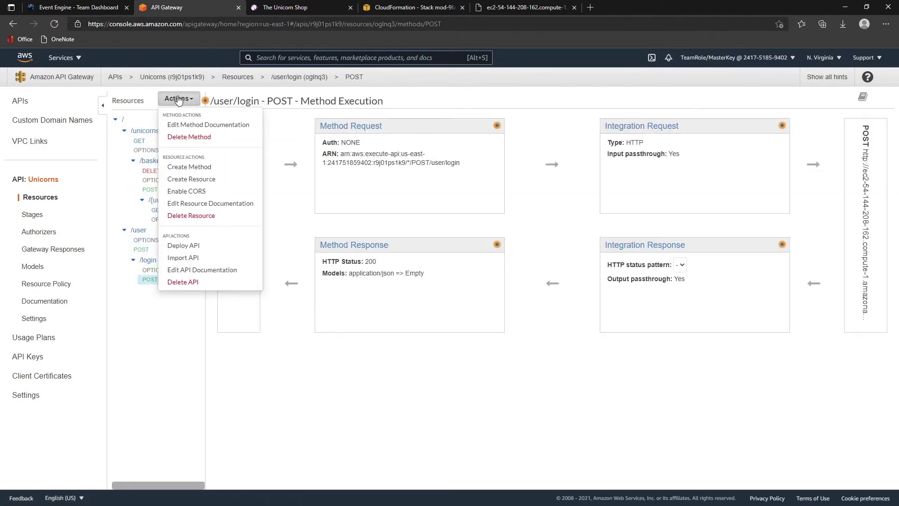
pyautogui.click(178, 99)
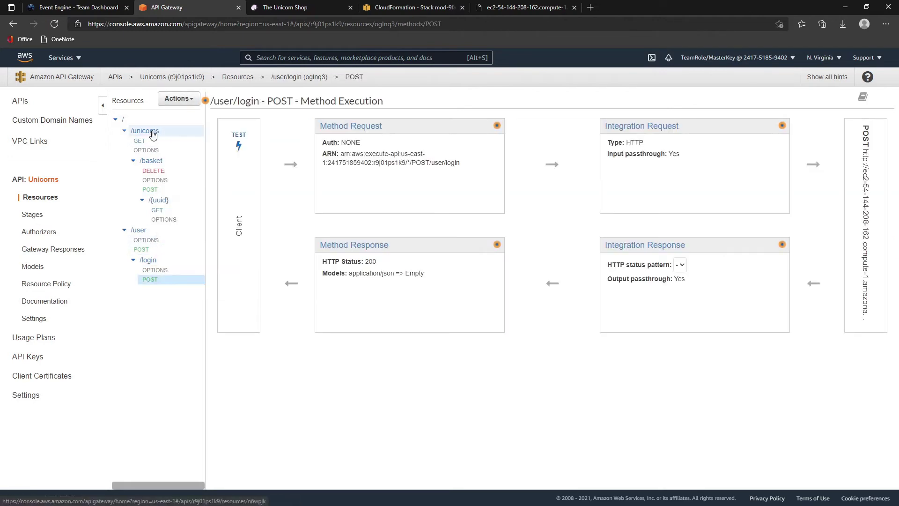
pyautogui.click(141, 119)
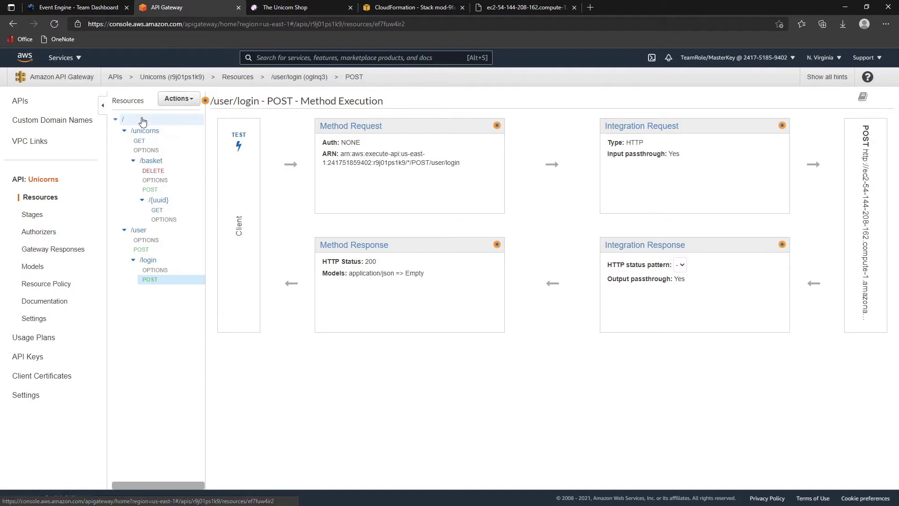
pyautogui.click(178, 99)
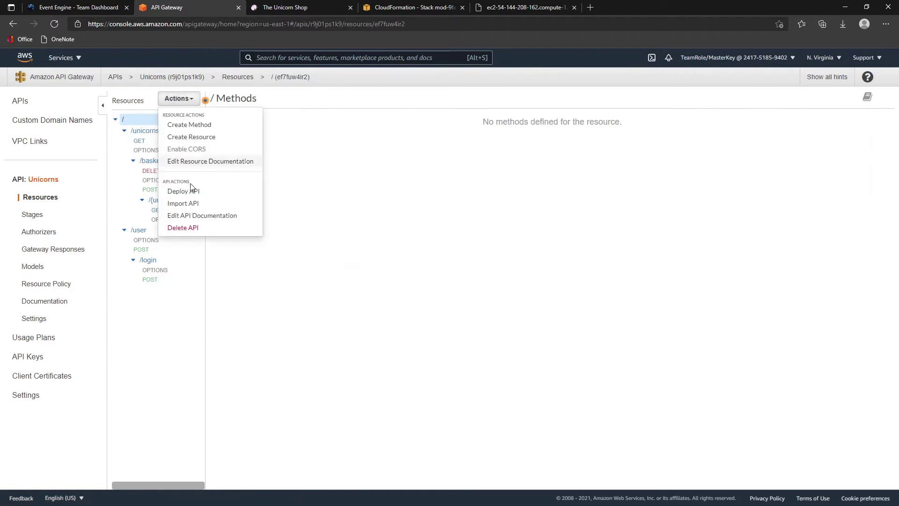
pyautogui.click(190, 192)
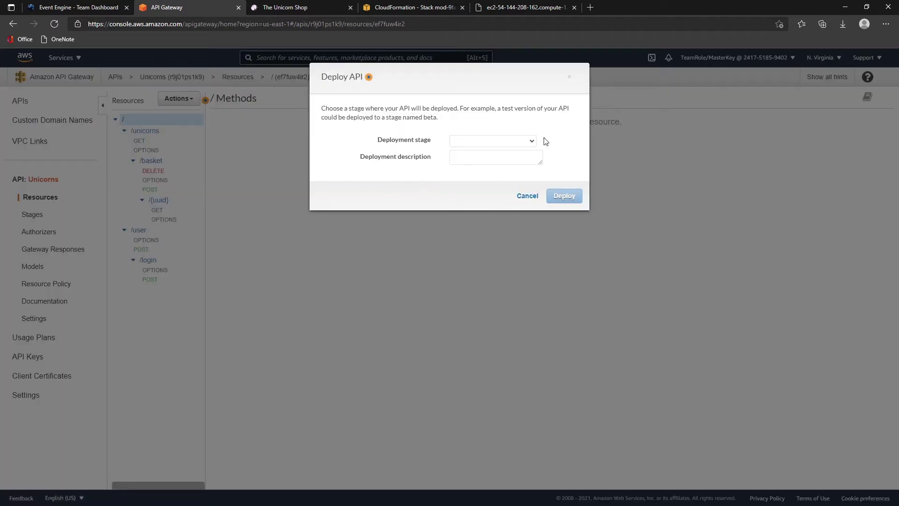
# - Deploy the Unicorns API to a new stage named dev
pyautogui.click(532, 141)
pyautogui.click(503, 162)
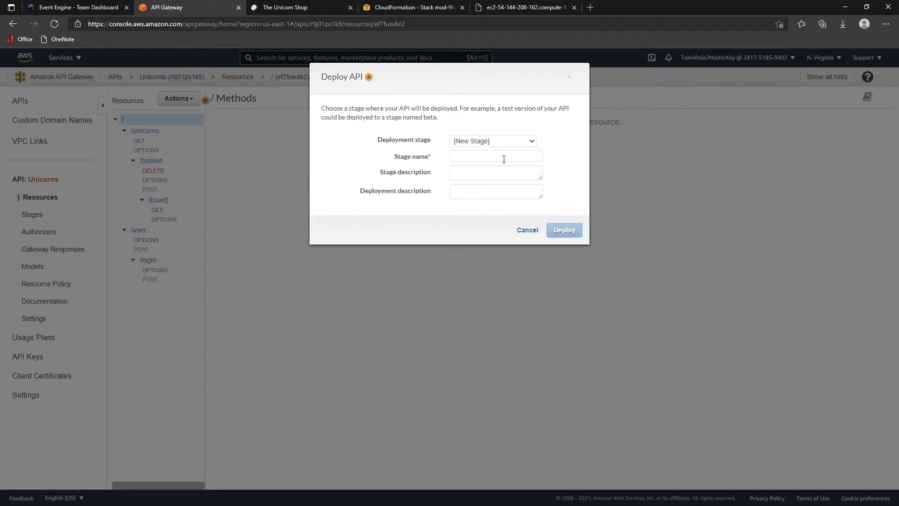
pyautogui.click(501, 157)
pyautogui.write('dev')
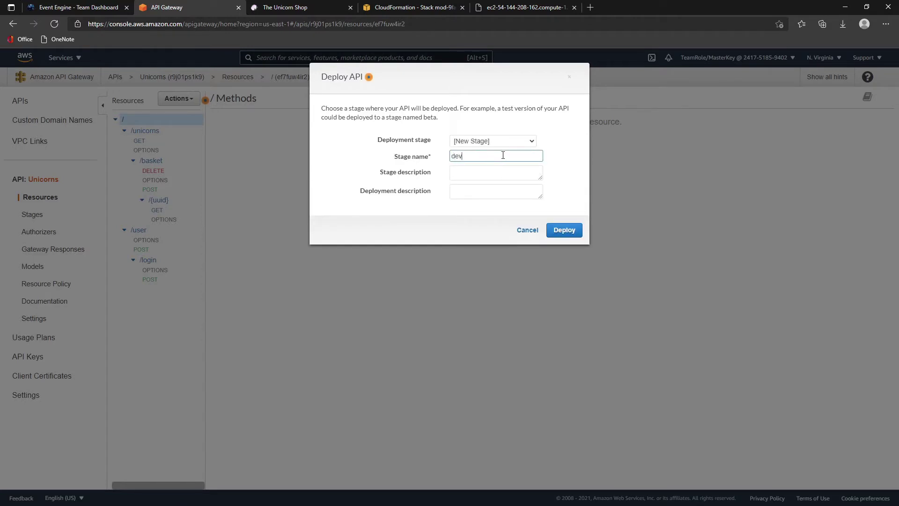
pyautogui.click(458, 220)
pyautogui.click(553, 230)
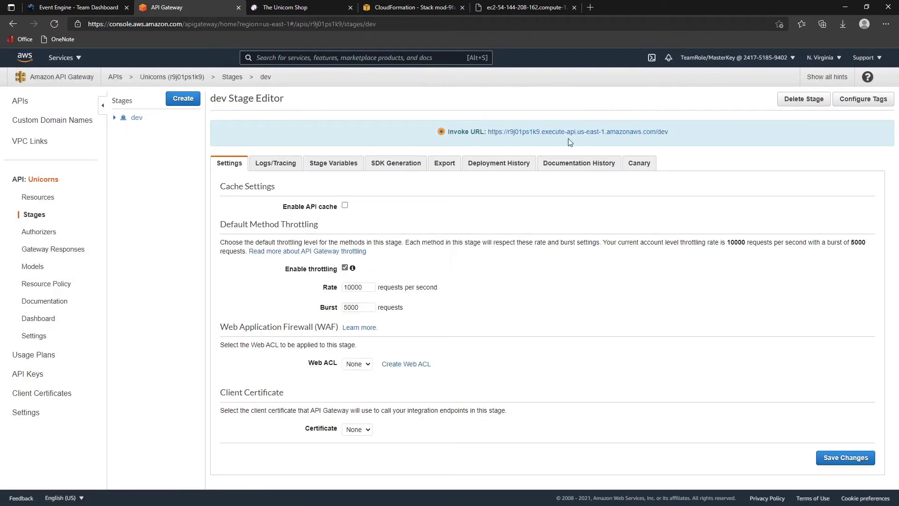
# - Load the dev invoke URL with /unicorns appended in a new tab to see the unicorn list JSON
pyautogui.moveTo(670, 133); pyautogui.dragTo(486, 132)
pyautogui.hotkey('ctrl', 'c')
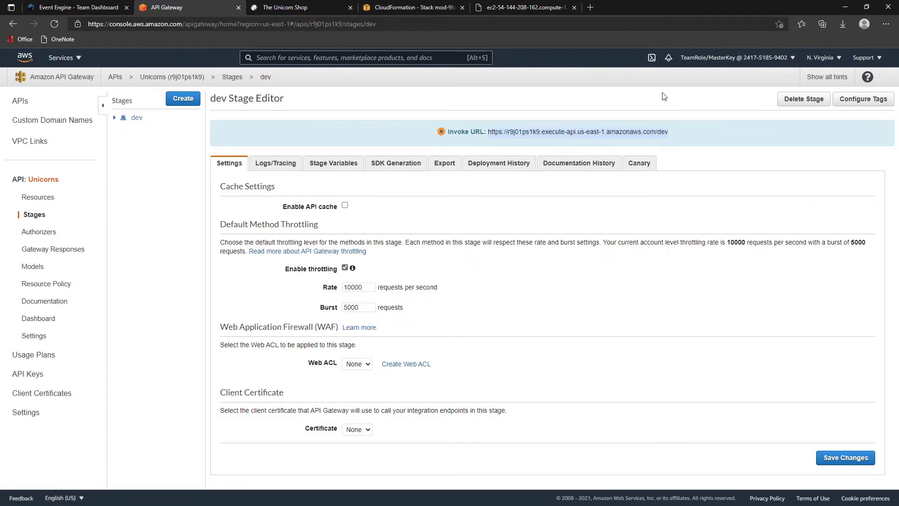
pyautogui.click(591, 7)
pyautogui.hotkey('ctrl', 'v')
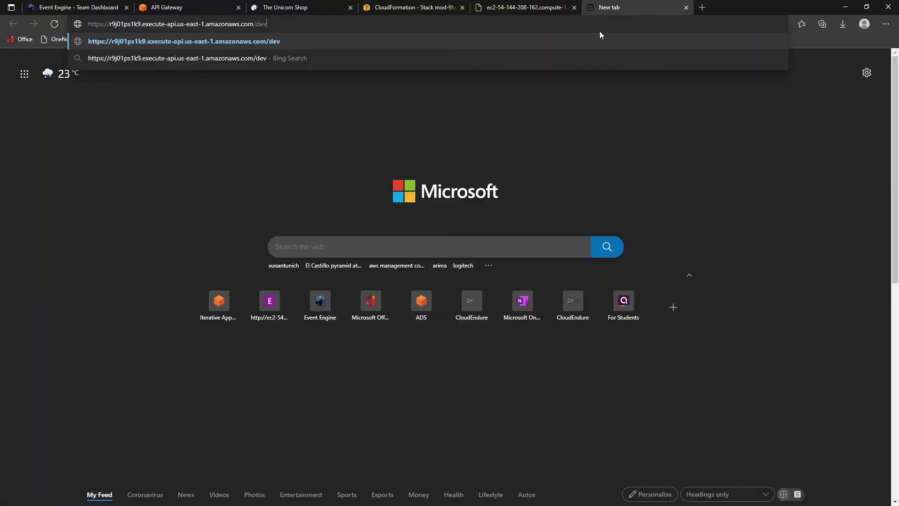
pyautogui.write('/unico')
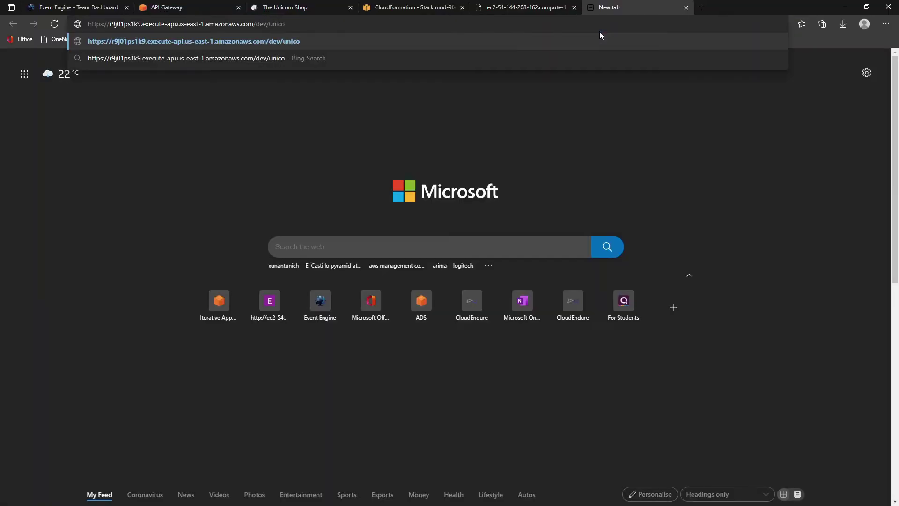
pyautogui.write('rns')
pyautogui.press('Return')
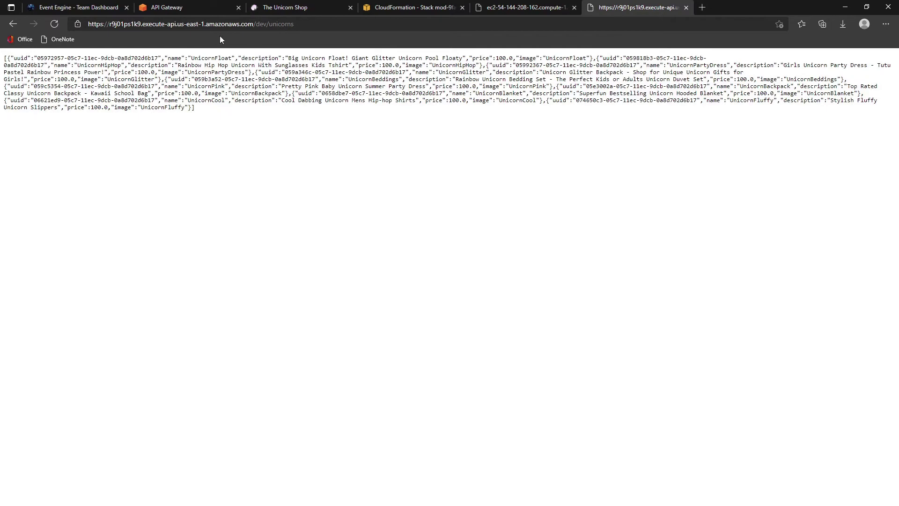
pyautogui.click(418, 9)
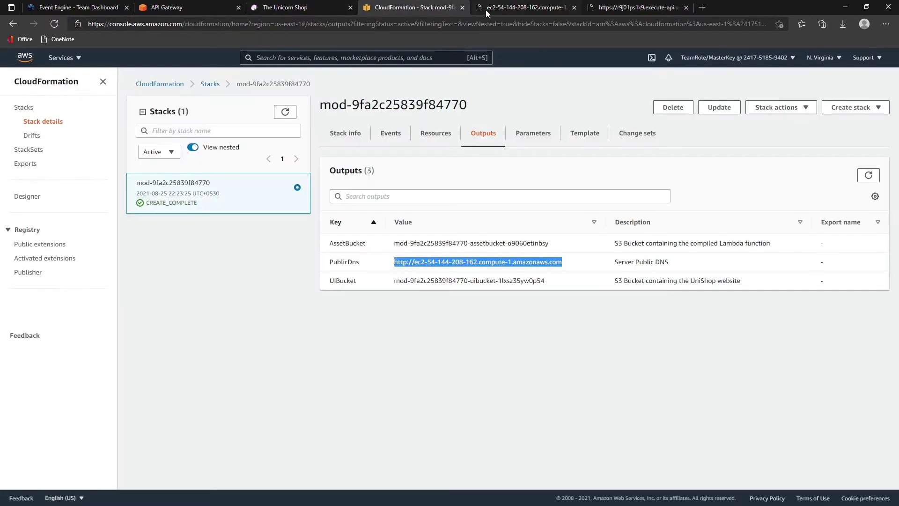
# - Open S3 in a new tab and view the uibucket's 18 objects, including config.json
pyautogui.click(208, 9)
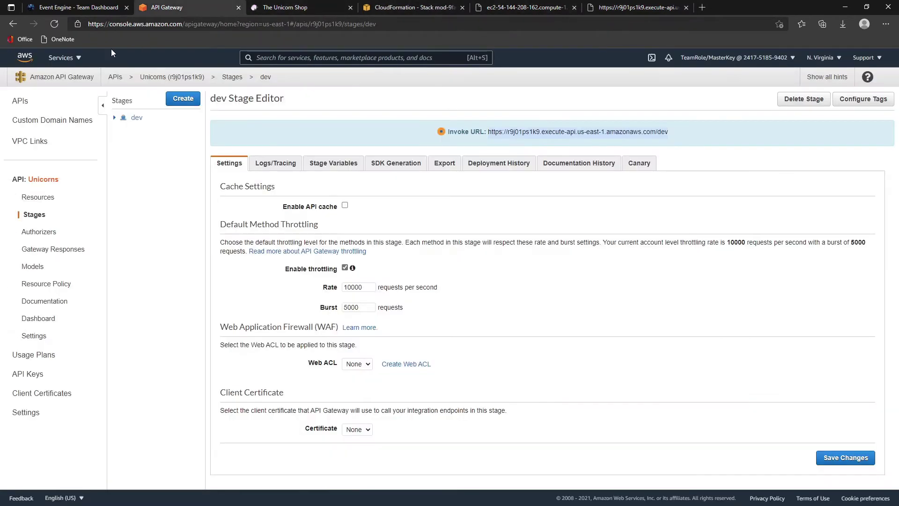
pyautogui.click(66, 58)
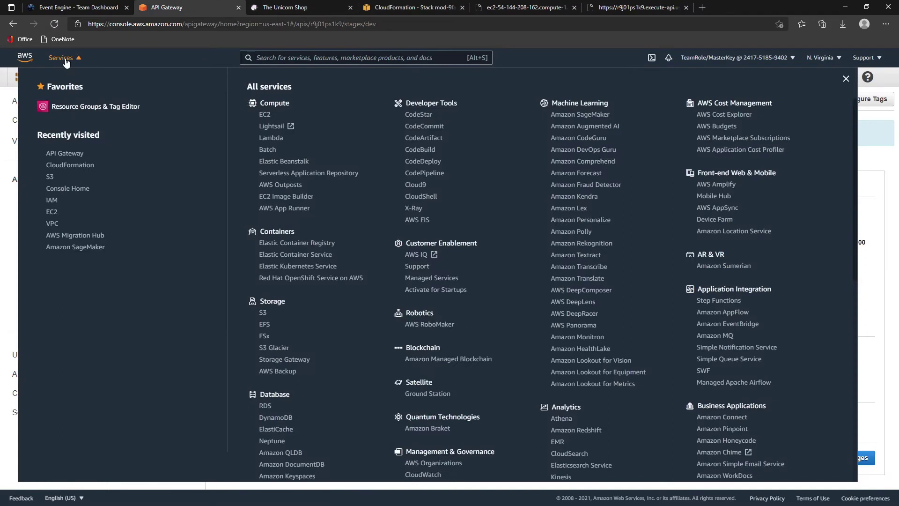
pyautogui.middleClick(50, 178)
pyautogui.click(287, 8)
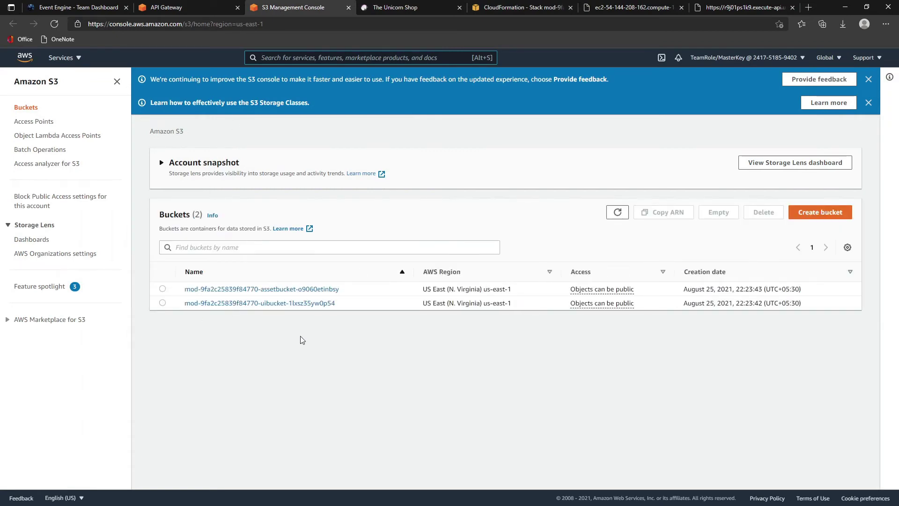
pyautogui.click(289, 303)
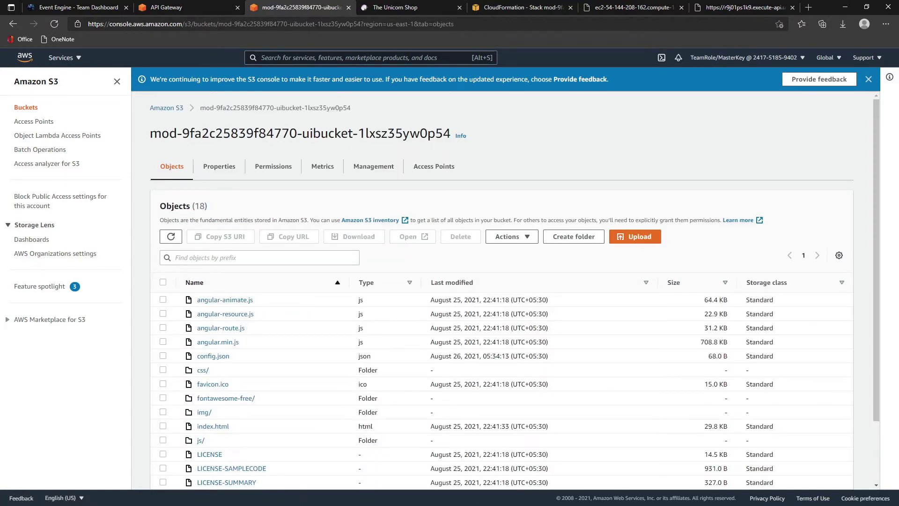
pyautogui.hotkey('alt', 'Tab')
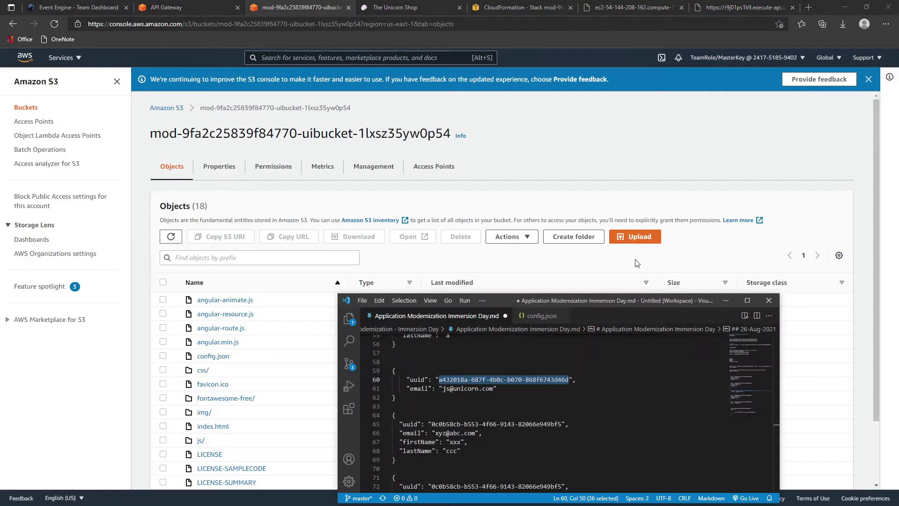
# - Replace config.json's host with the execute-api dev invoke URL and save the file
pyautogui.moveTo(608, 301); pyautogui.dragTo(542, 244)
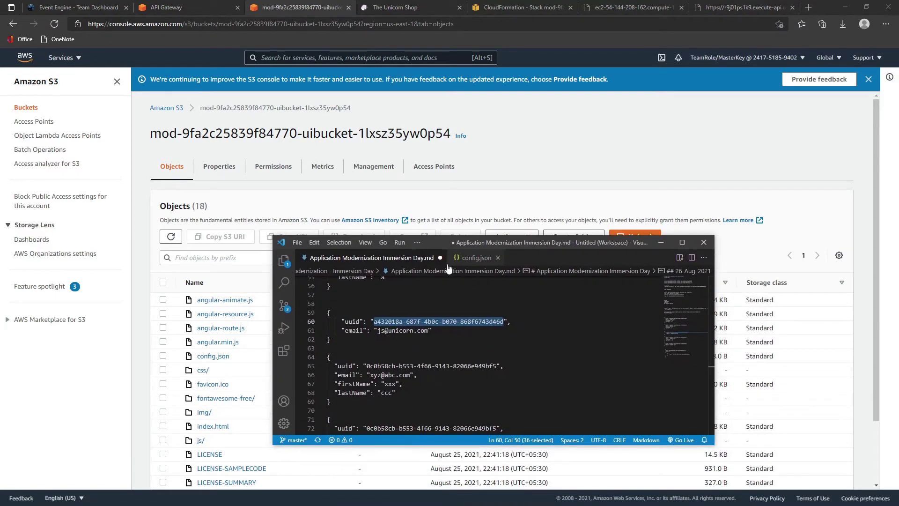
pyautogui.click(467, 258)
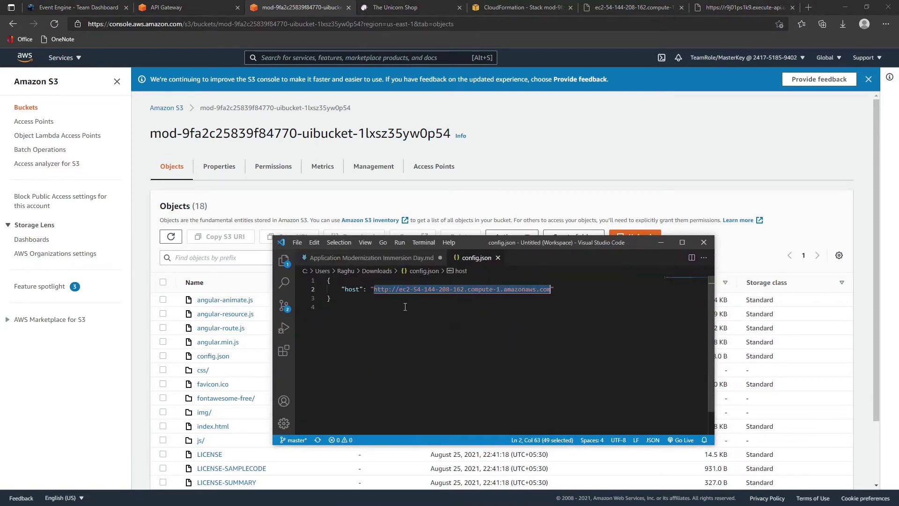
pyautogui.hotkey('ctrl', 'v')
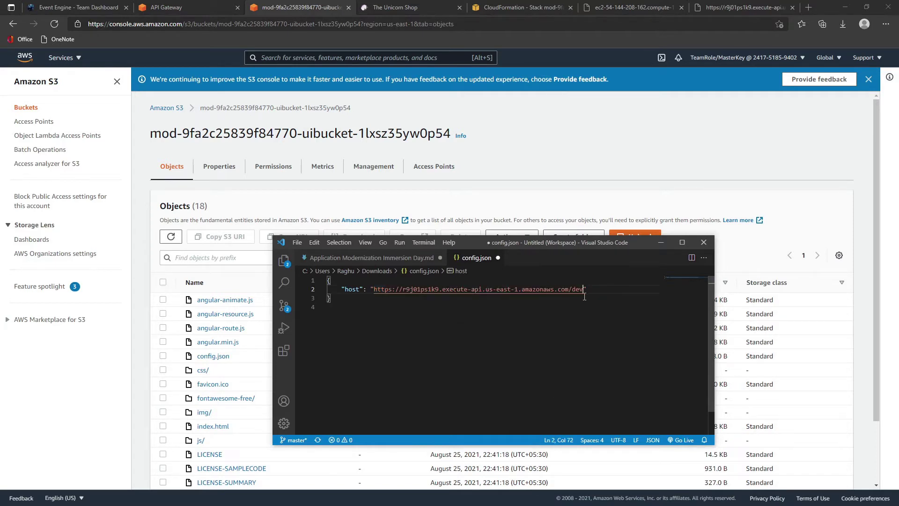
pyautogui.click(299, 242)
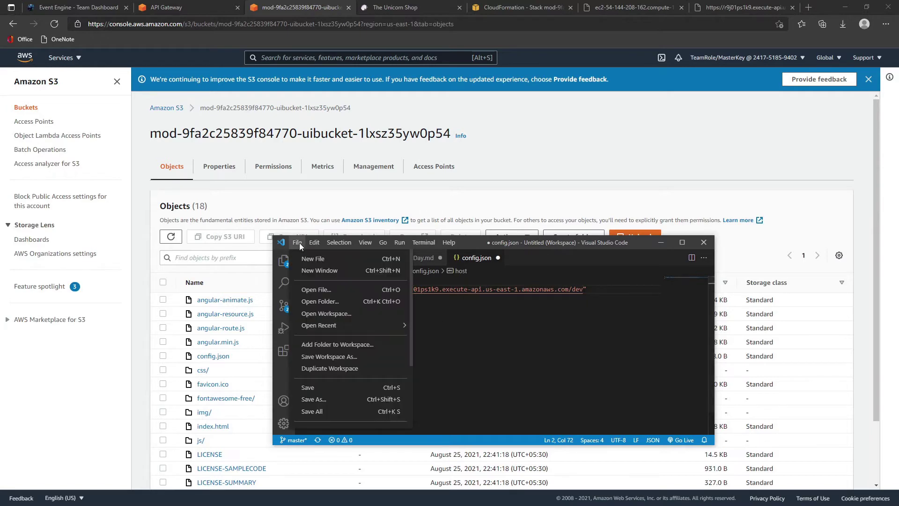
pyautogui.click(315, 387)
pyautogui.moveTo(616, 242); pyautogui.dragTo(645, 251)
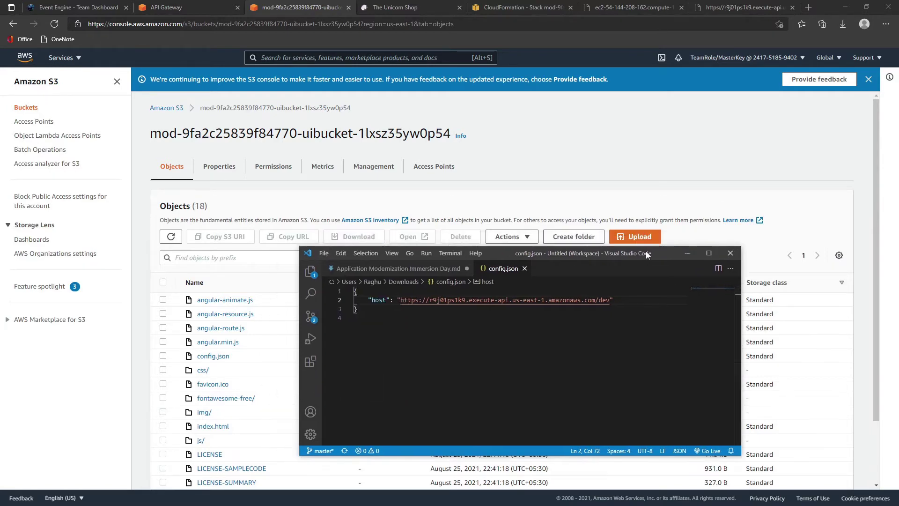
pyautogui.click(687, 252)
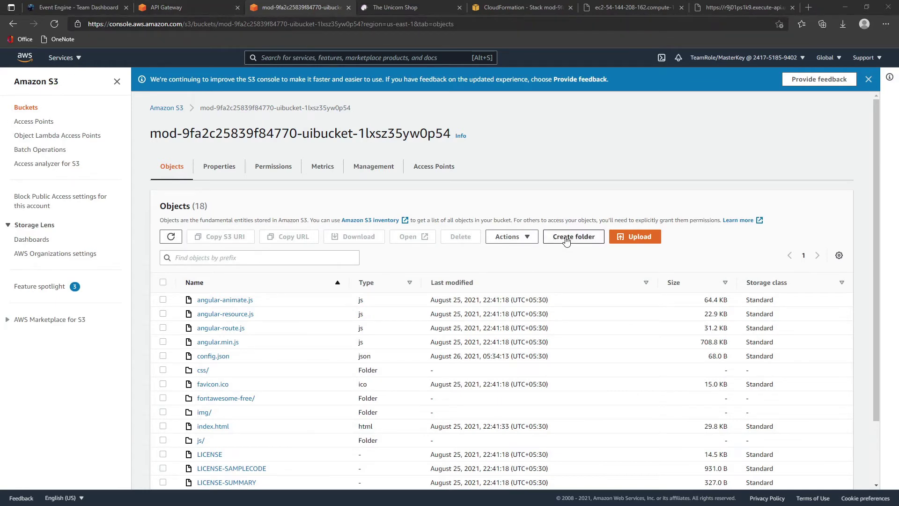
# - Upload config.json to the UI bucket with public-read access granted and the risk acknowledged
pyautogui.click(630, 240)
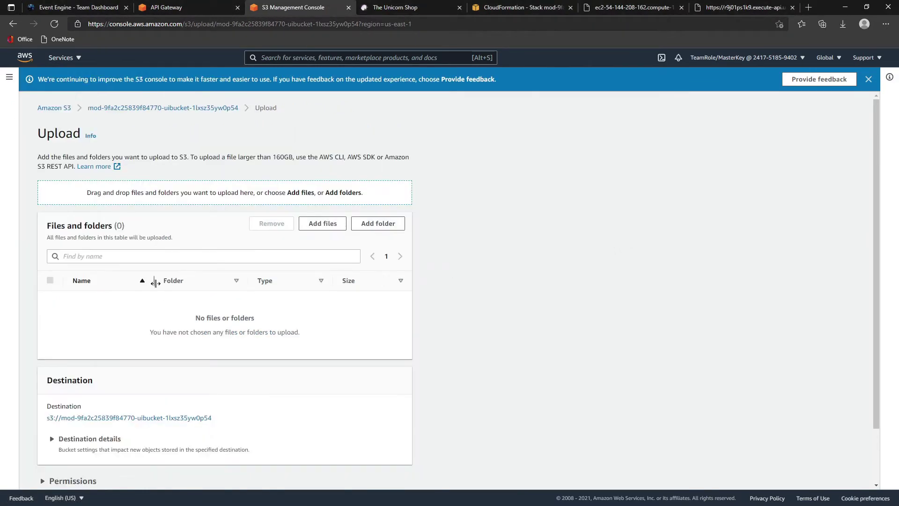
pyautogui.click(315, 229)
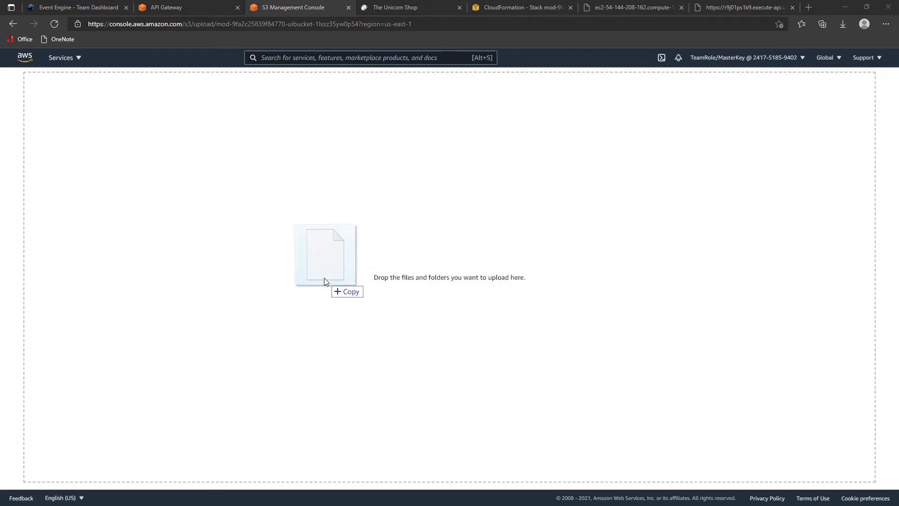
pyautogui.moveTo(327, 287); pyautogui.dragTo(322, 280)
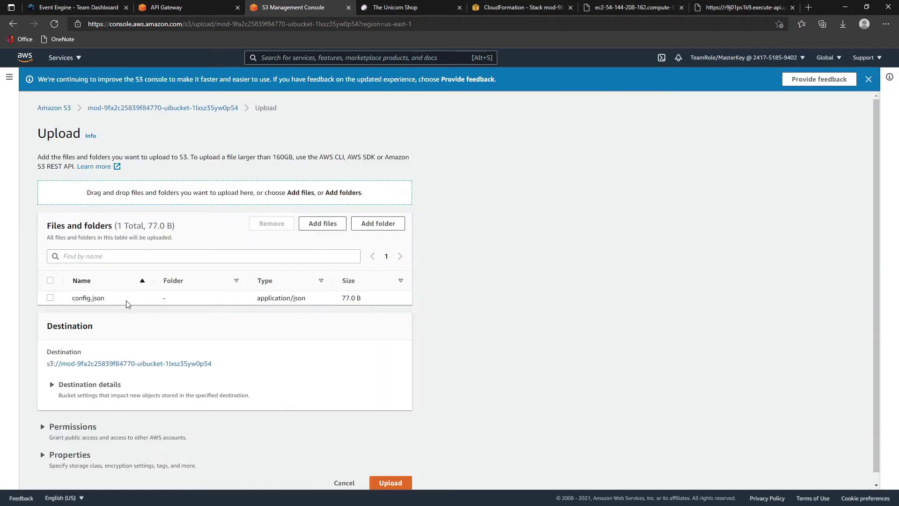
pyautogui.scroll(-1, 281, 429)
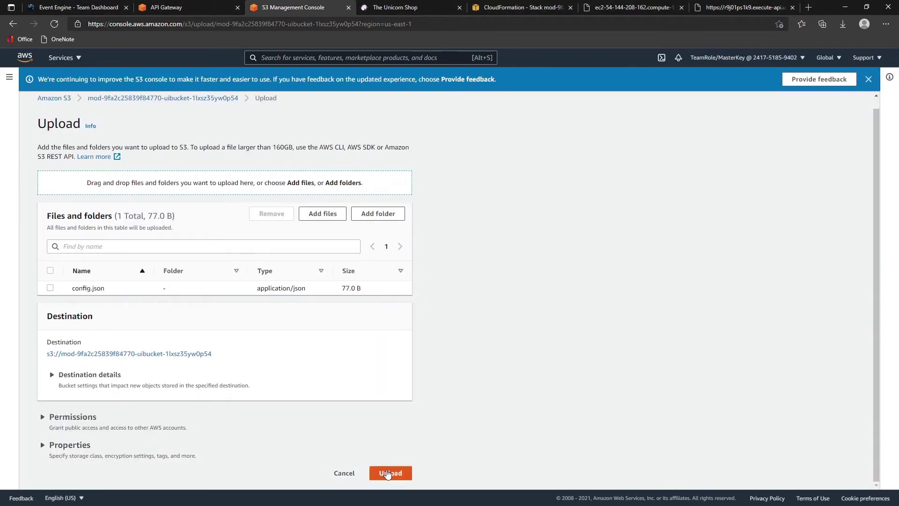
pyautogui.click(41, 415)
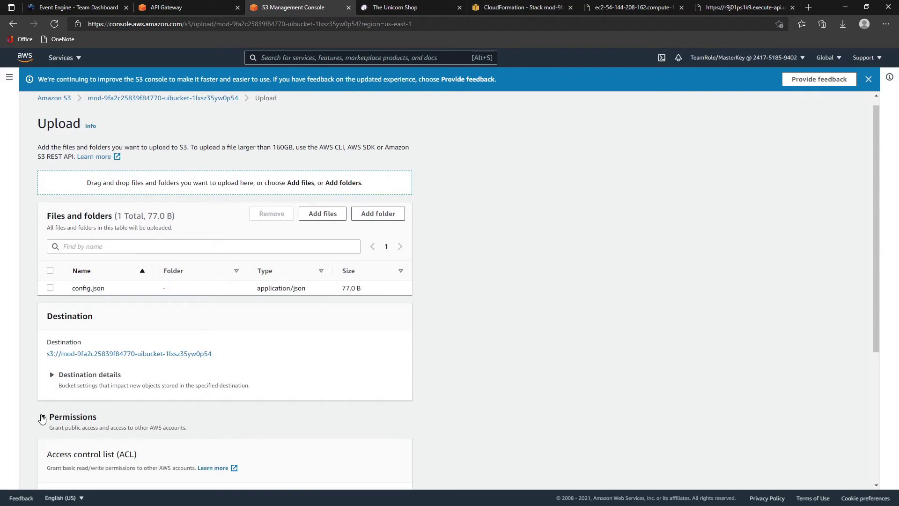
pyautogui.scroll(-4, 85, 394)
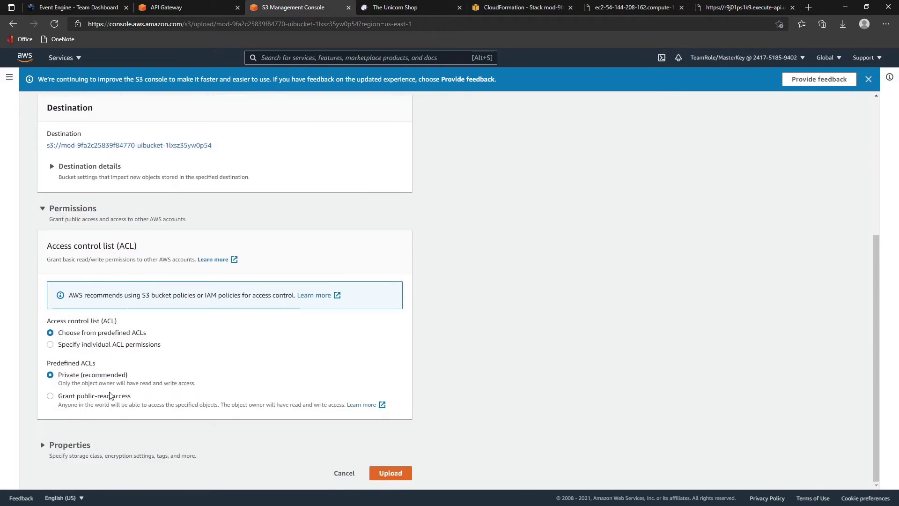
pyautogui.click(85, 398)
pyautogui.scroll(-2, 208, 412)
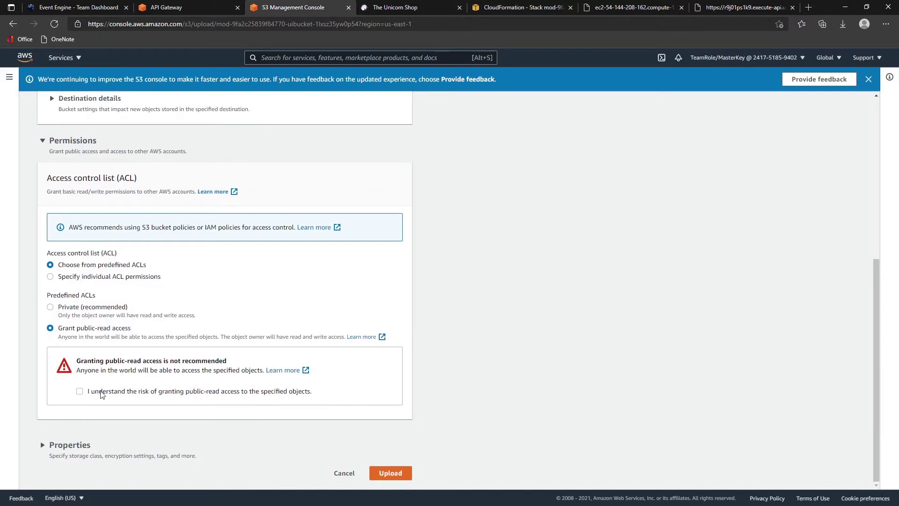
pyautogui.click(80, 392)
pyautogui.click(390, 472)
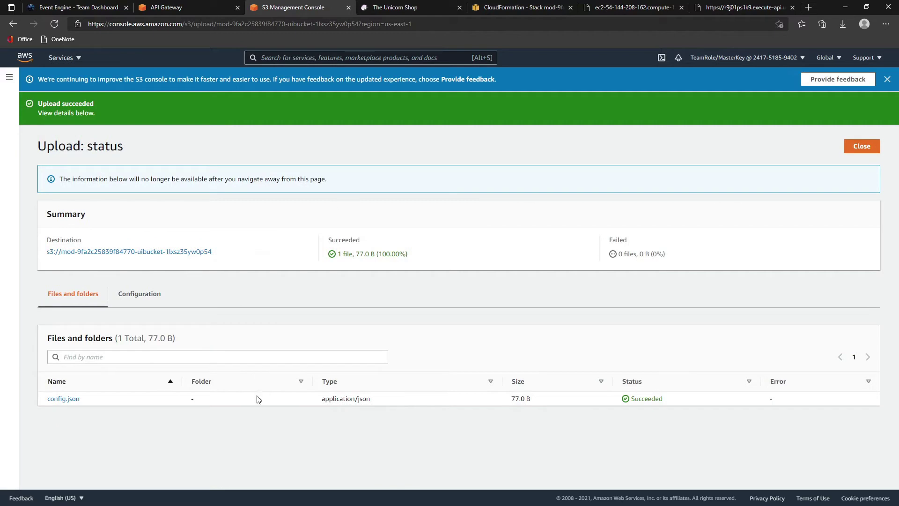
# - Reload The Unicorn Shop page until it lists products like UnicornFloat and UnicornHipHop
pyautogui.click(374, 5)
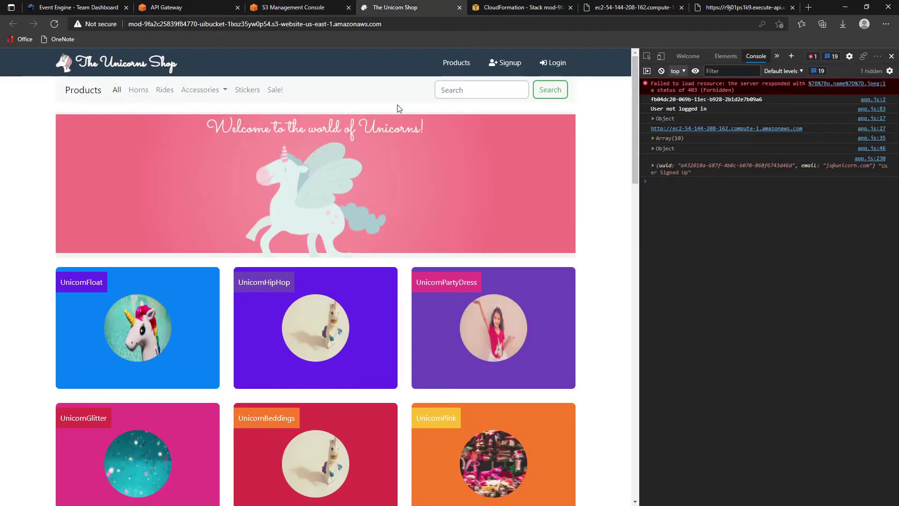
pyautogui.click(56, 24)
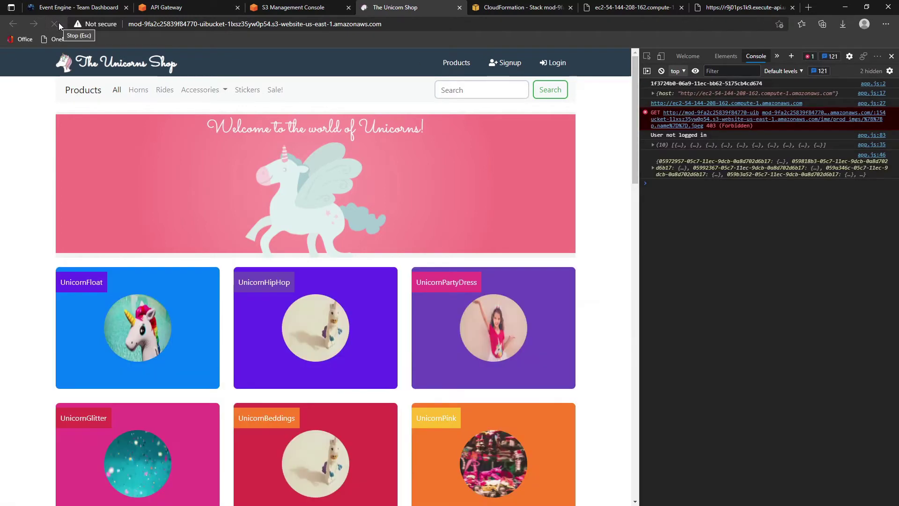
pyautogui.scroll(-3, 305, 281)
pyautogui.scroll(3, 303, 280)
pyautogui.click(53, 25)
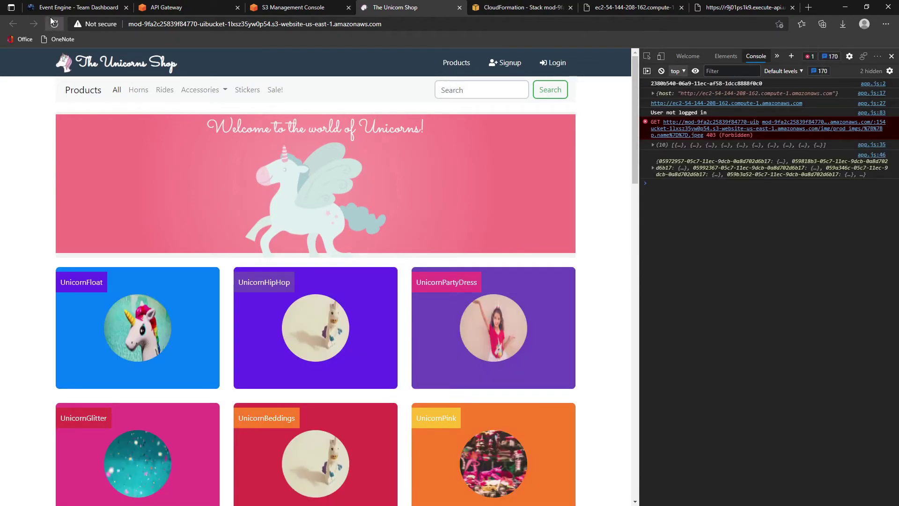
pyautogui.click(51, 22)
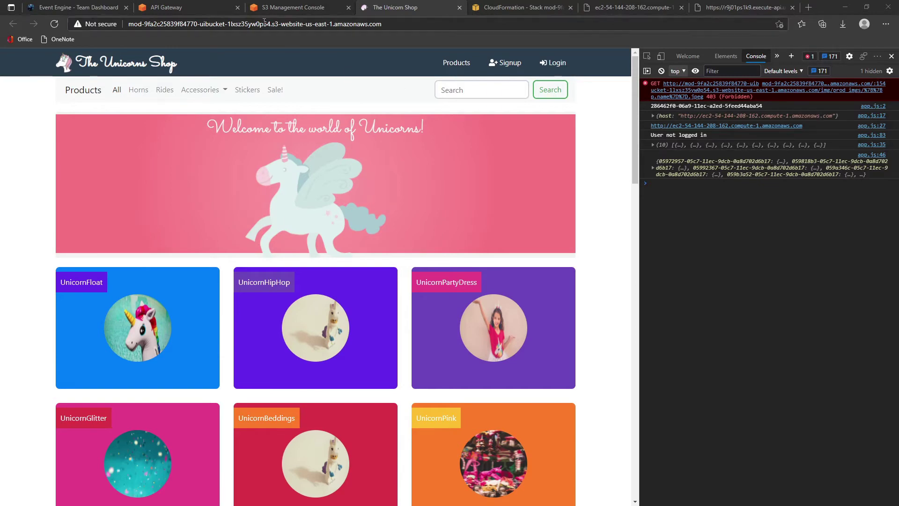
# - Open the DynamoDB console through the service search for 'dynamo'
pyautogui.click(191, 5)
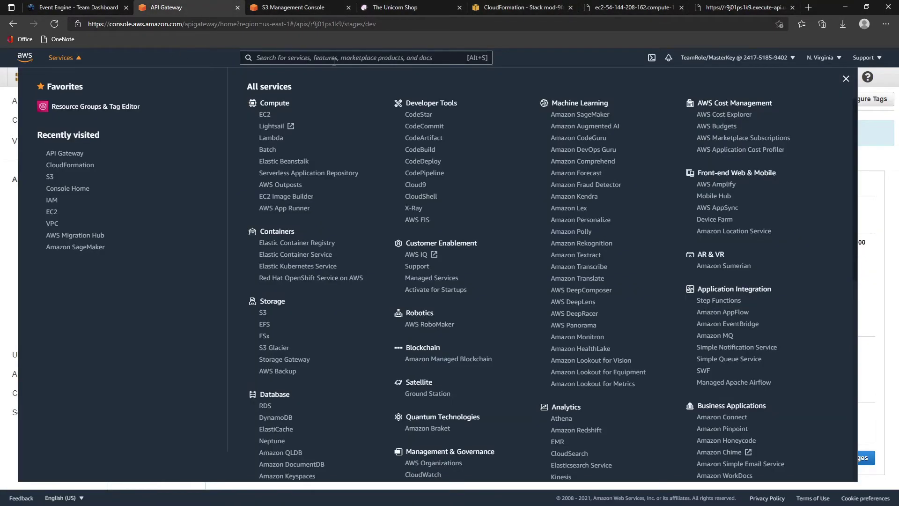
pyautogui.click(336, 56)
pyautogui.write('d')
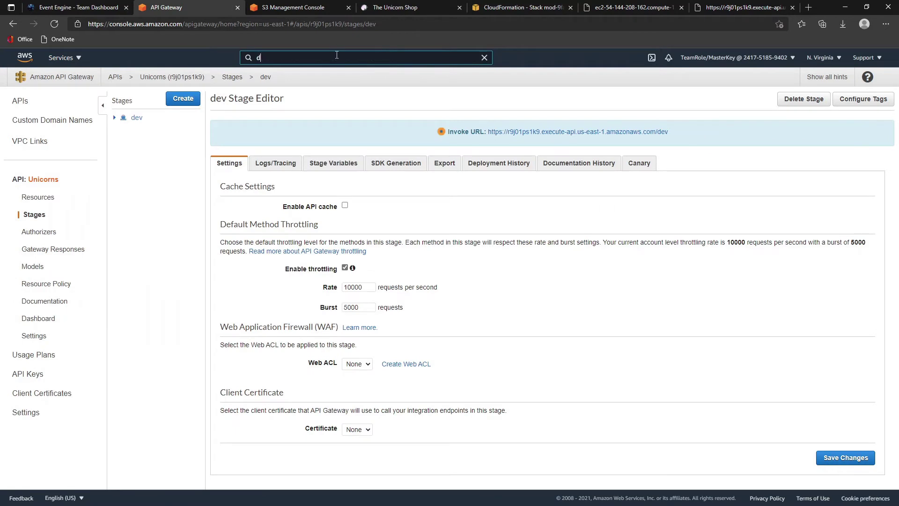
pyautogui.write('ynamo')
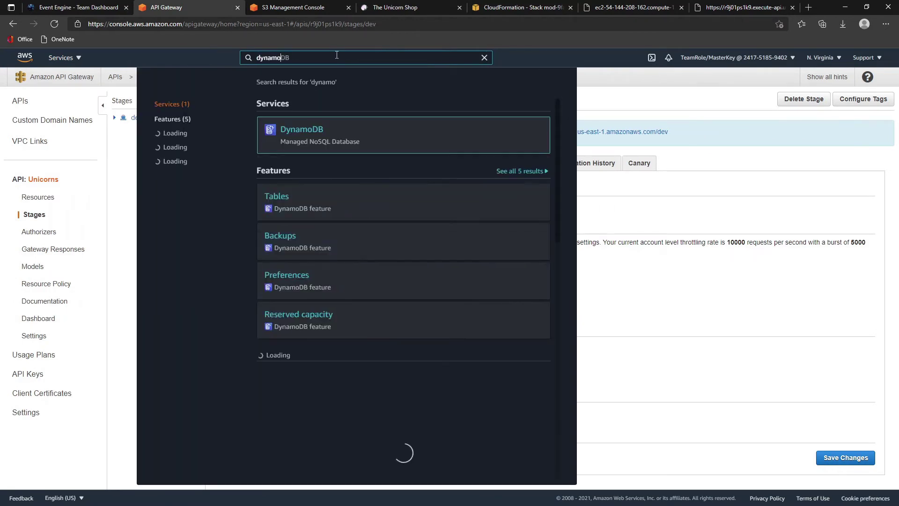
pyautogui.click(309, 134)
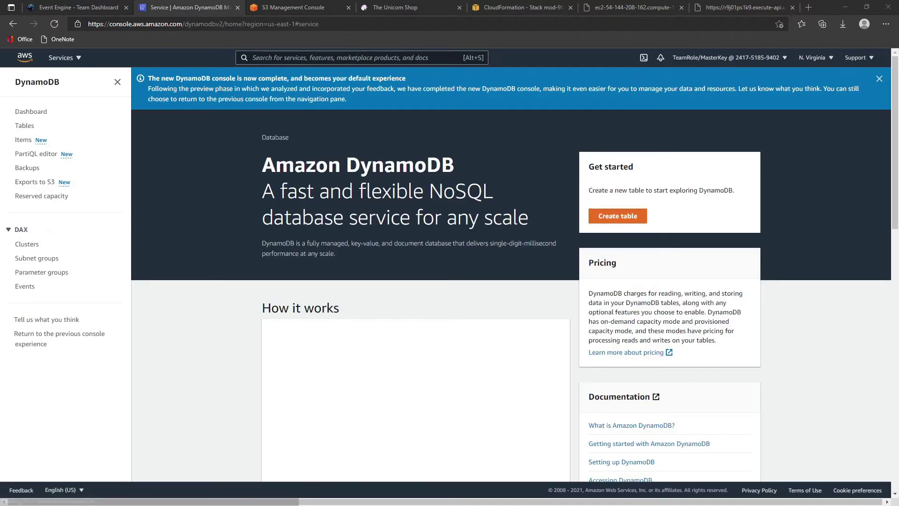
# - Create the table unishop with partition key uuid (String)
pyautogui.click(616, 218)
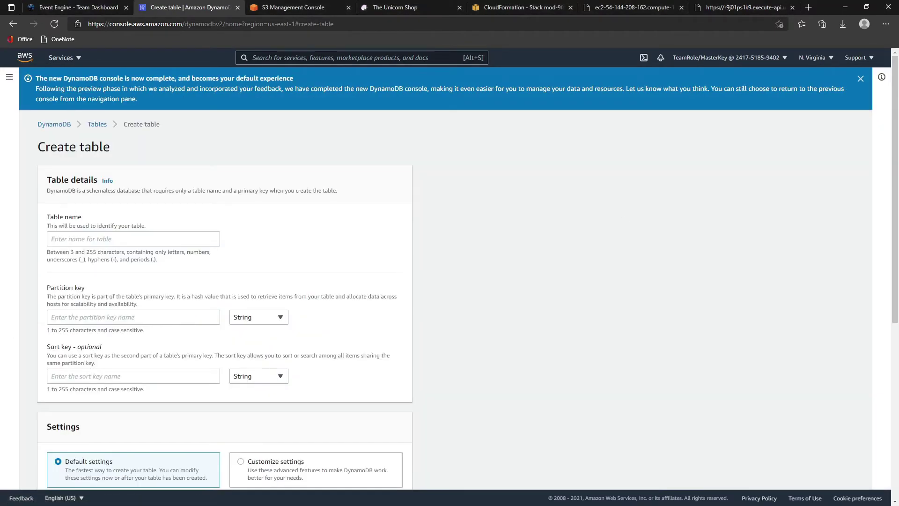
pyautogui.click(66, 233)
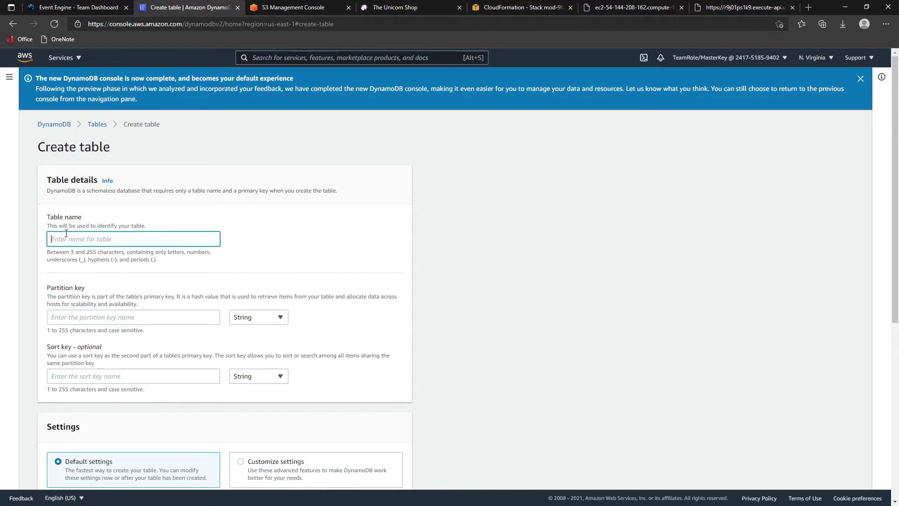
pyautogui.write('unishop')
pyautogui.scroll(-2, 69, 233)
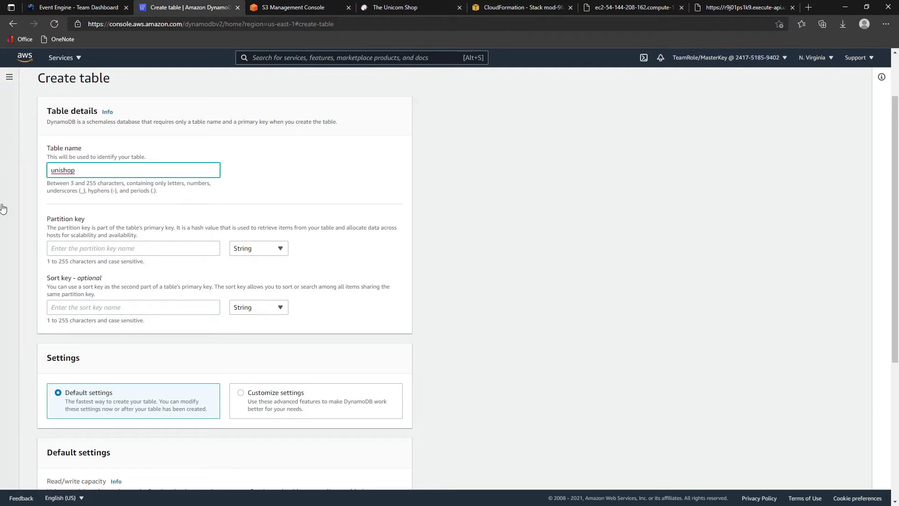
pyautogui.click(82, 247)
pyautogui.write('uuid')
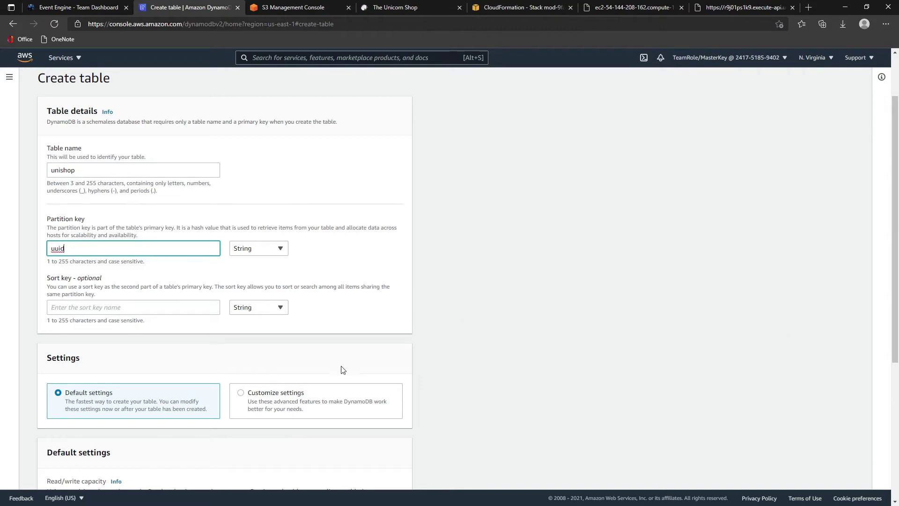
pyautogui.scroll(-5, 341, 370)
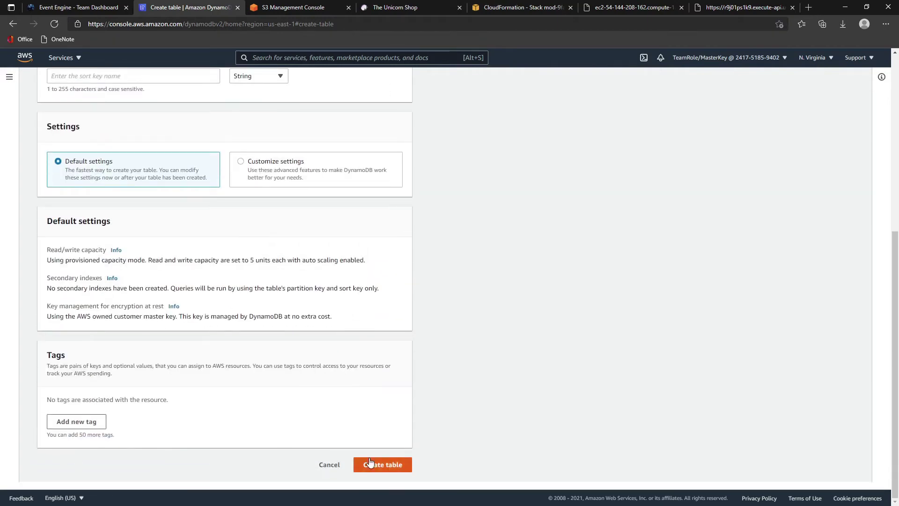
pyautogui.click(369, 463)
pyautogui.scroll(4, 370, 342)
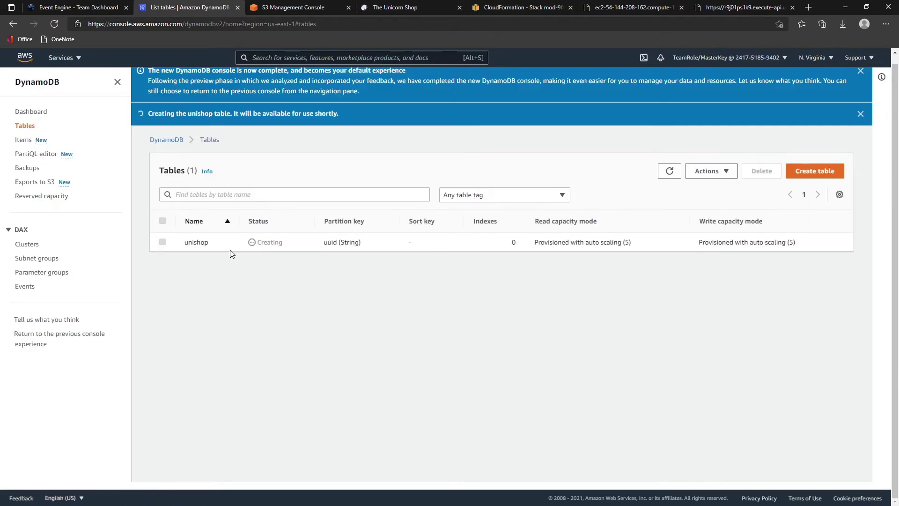
# - Open IAM in a new tab via the 'iam' service search and go to Roles
pyautogui.click(70, 58)
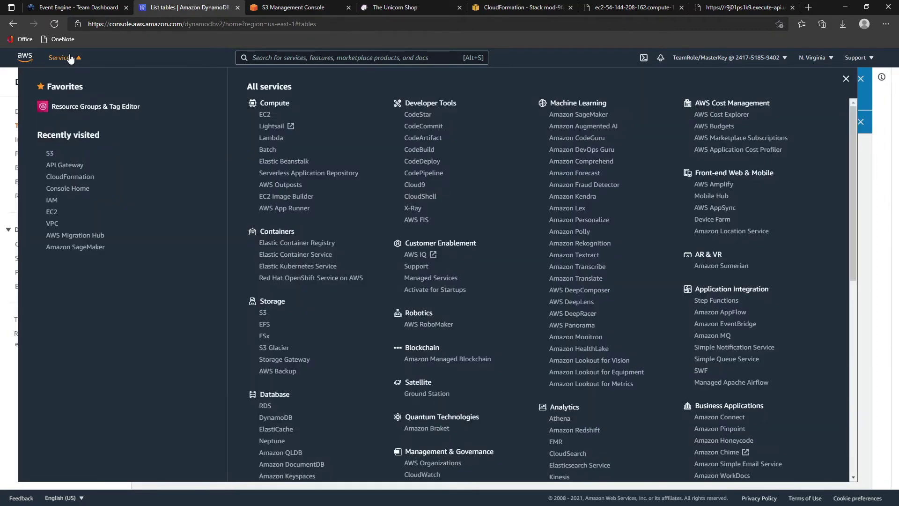
pyautogui.click(287, 59)
pyautogui.write('iam')
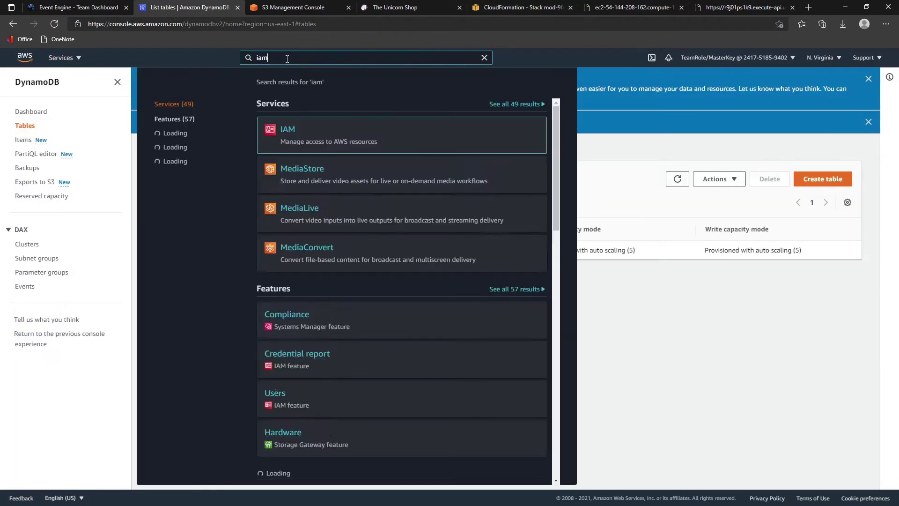
pyautogui.middleClick(282, 121)
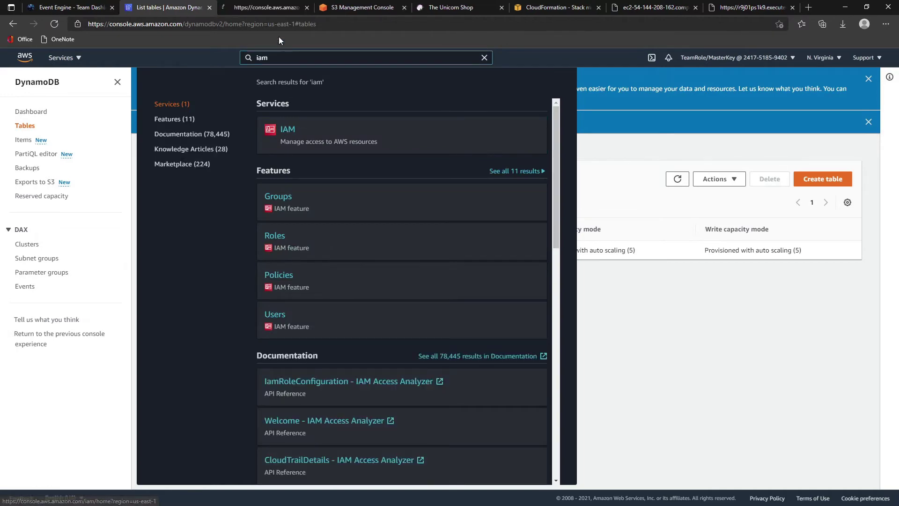
pyautogui.click(268, 9)
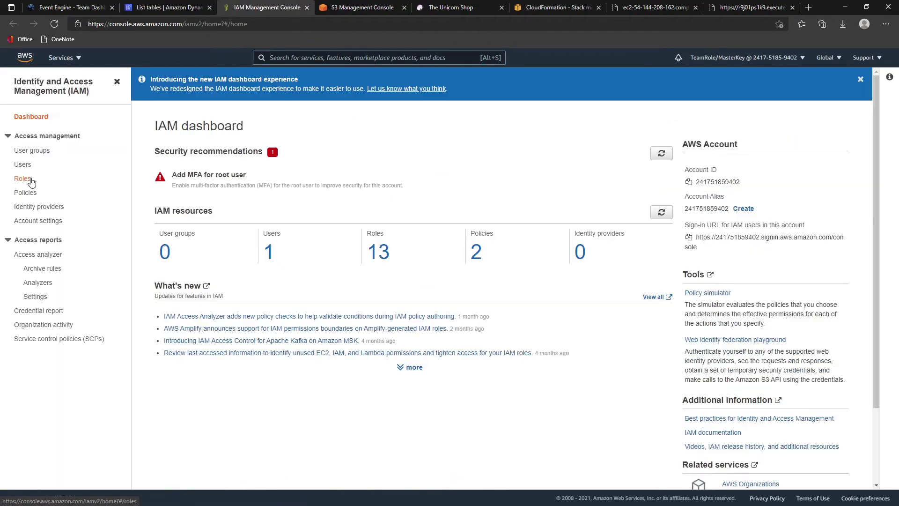
pyautogui.click(30, 180)
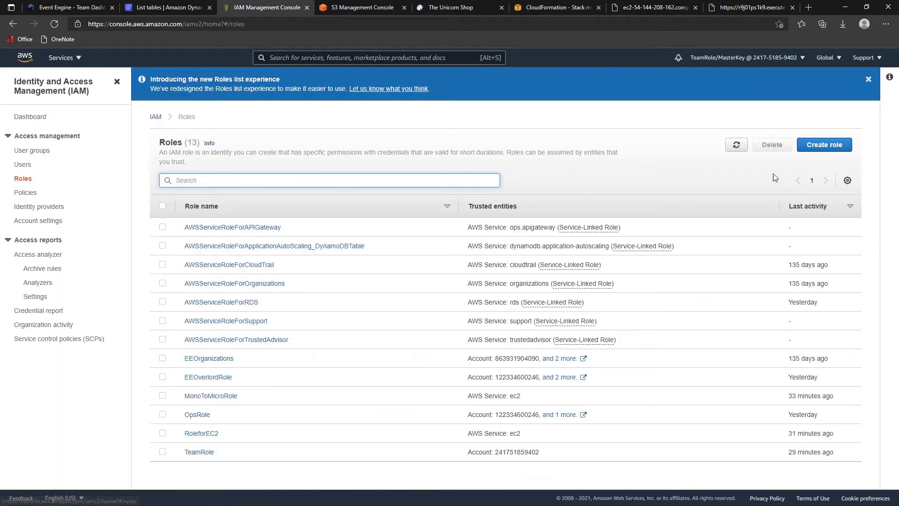
# - Start a Lambda-trusted role with AWSLambdaBasicExecutionRole attached, advancing to the tags step
pyautogui.click(826, 149)
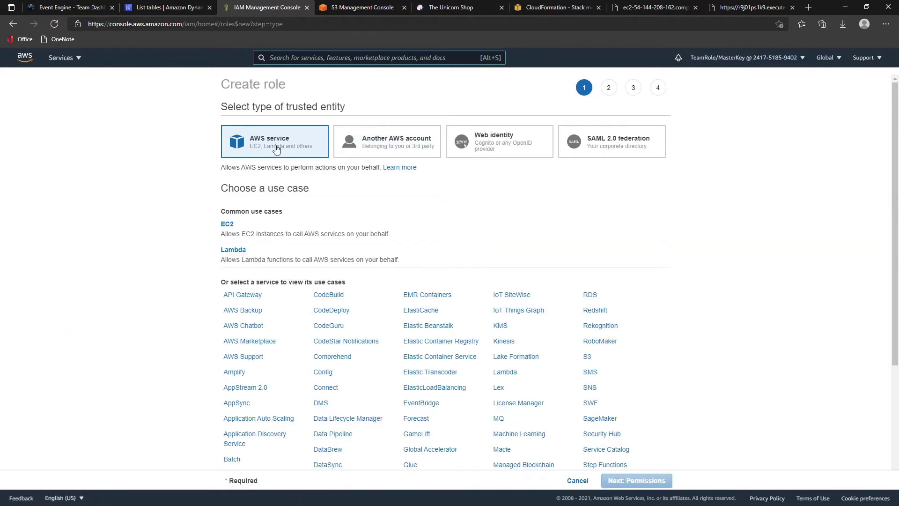
pyautogui.click(238, 252)
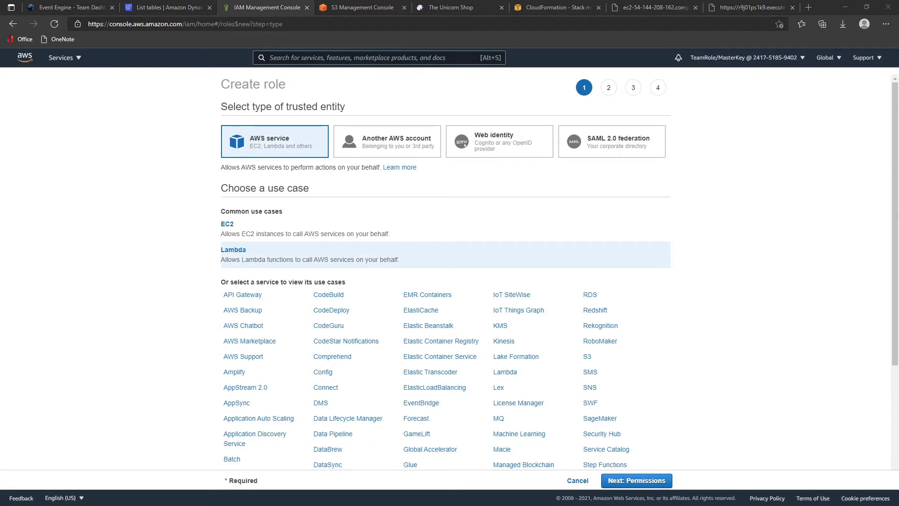
pyautogui.click(653, 480)
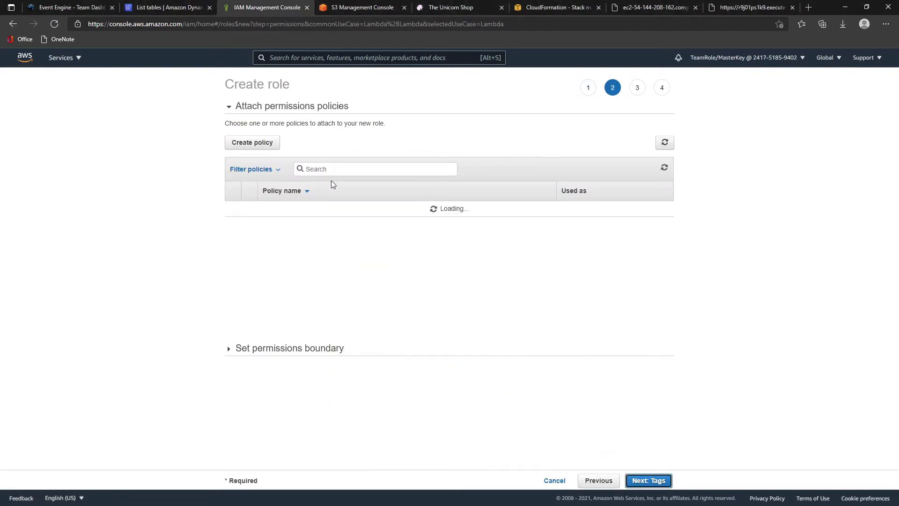
pyautogui.click(343, 169)
pyautogui.write('AWSLambdaBasicExecutionRole')
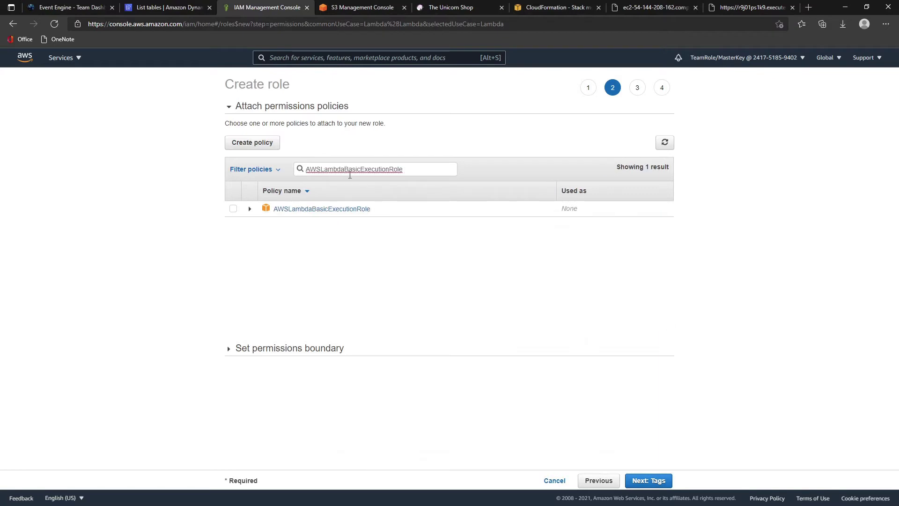
pyautogui.click(231, 211)
pyautogui.click(640, 480)
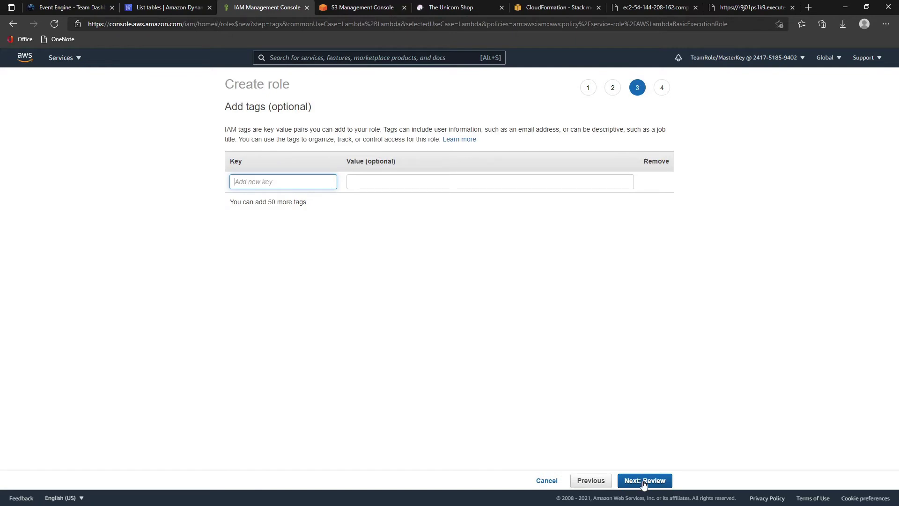
# - Name the role MonoToMicroLambdaRole, trimming the trailing space, and create it
pyautogui.click(641, 480)
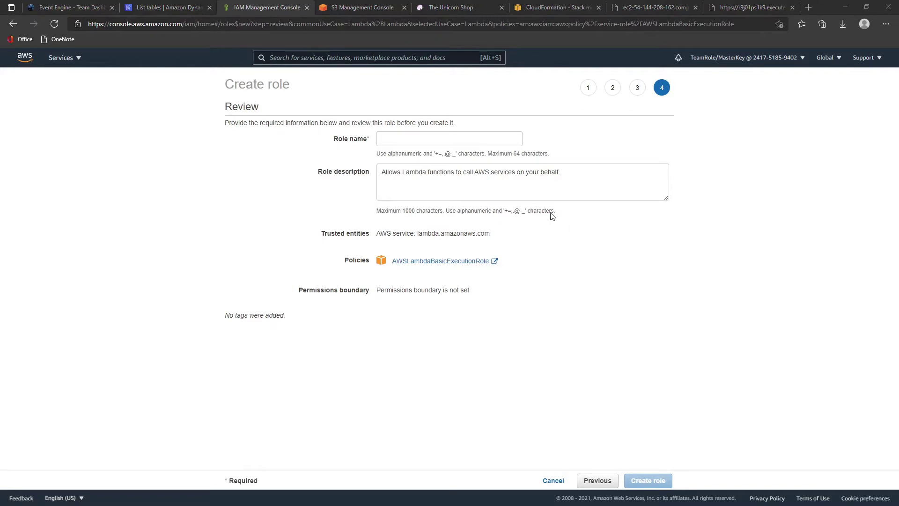
pyautogui.click(413, 139)
pyautogui.write('MonoToMicroLambdaRole')
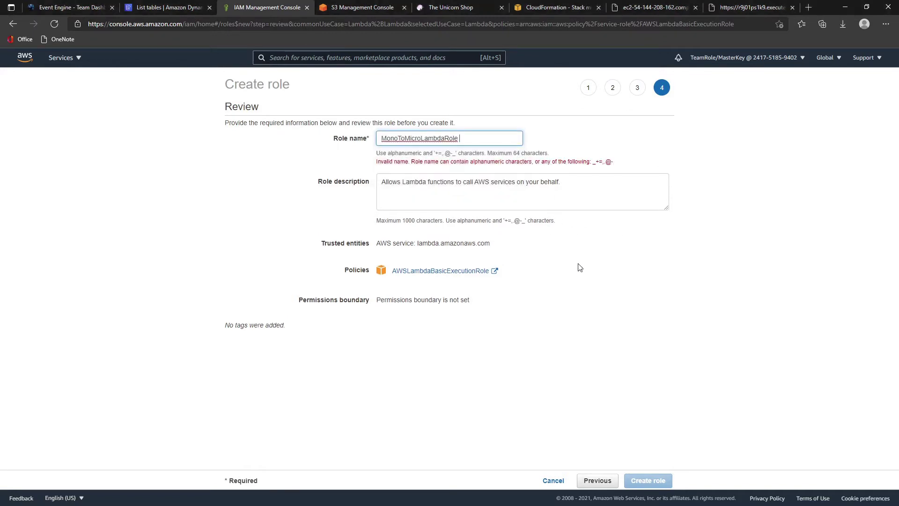
pyautogui.press('BackSpace')
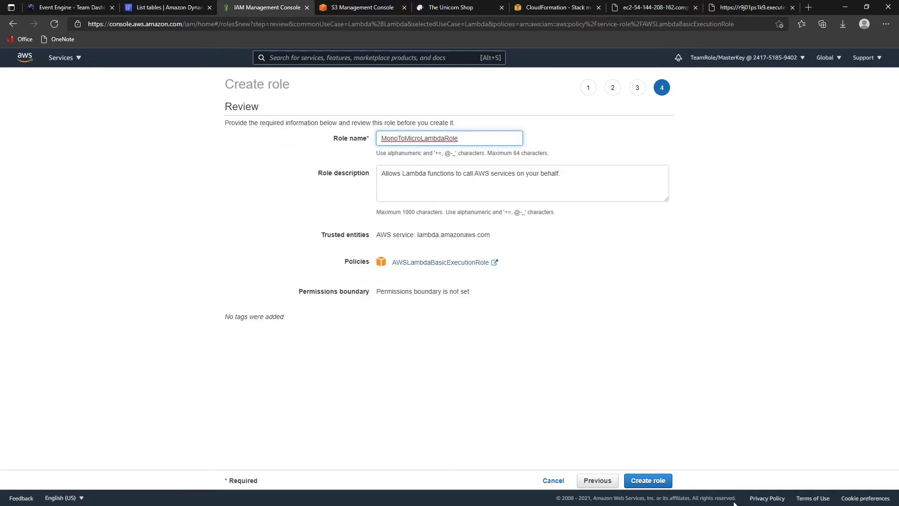
pyautogui.click(649, 482)
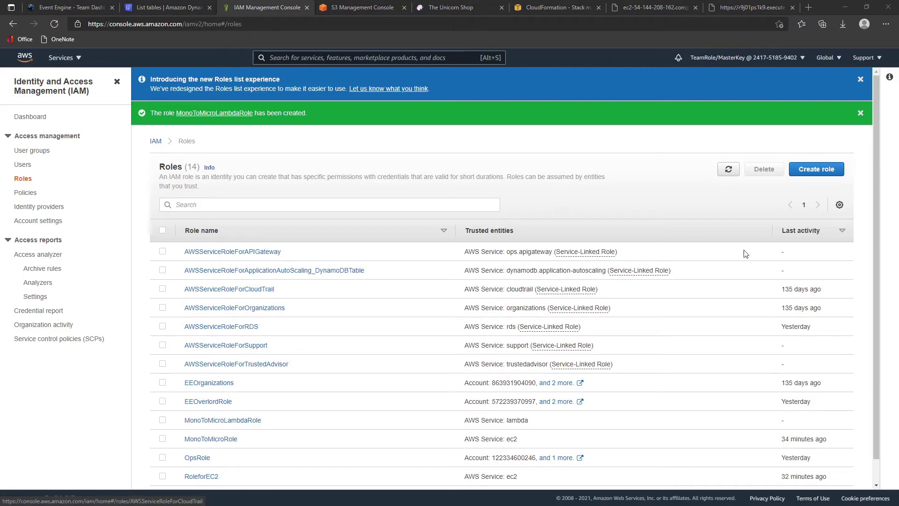
# - Sort roles by last activity, open MonoToMicroLambdaRole and expand its AWSLambdaBasicExecutionRole policy
pyautogui.click(800, 231)
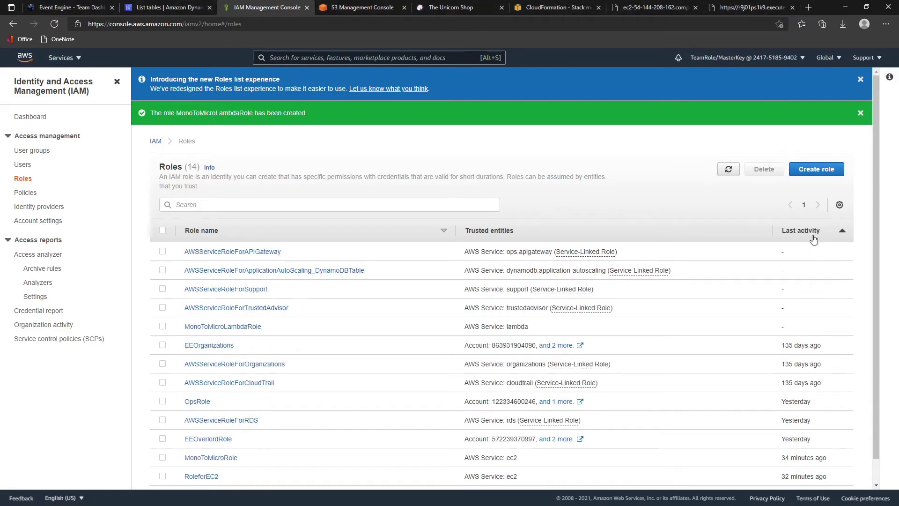
pyautogui.click(805, 233)
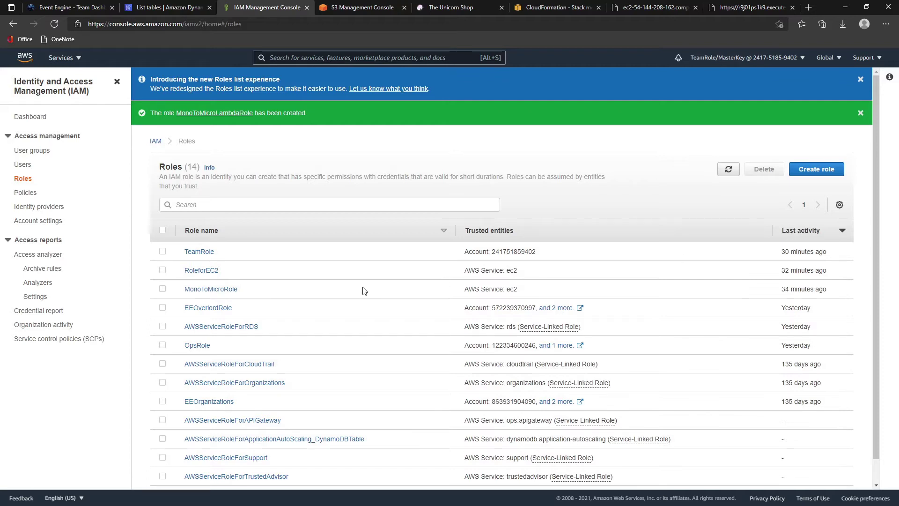
pyautogui.click(222, 115)
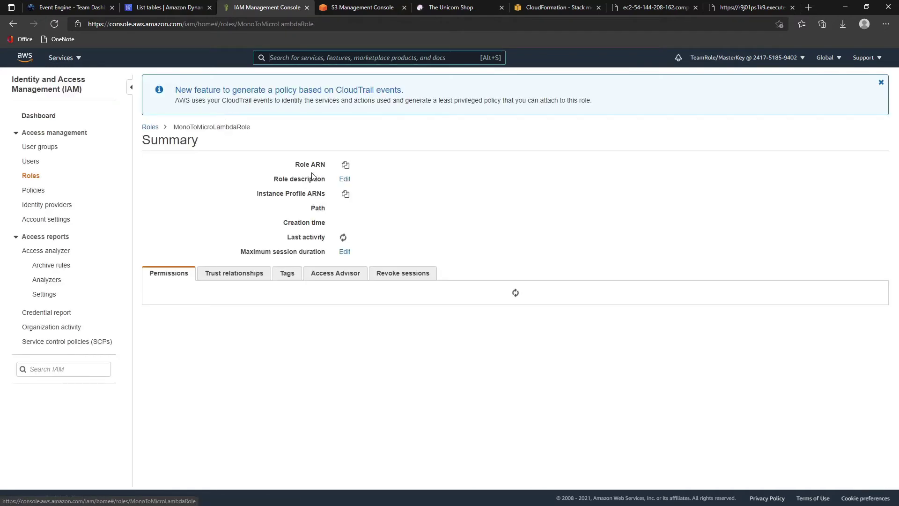
pyautogui.click(161, 359)
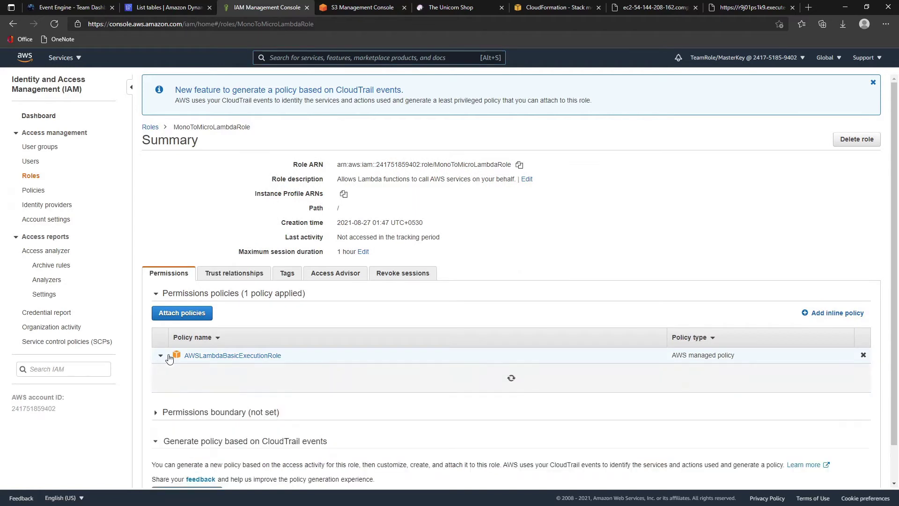
pyautogui.scroll(-2, 331, 353)
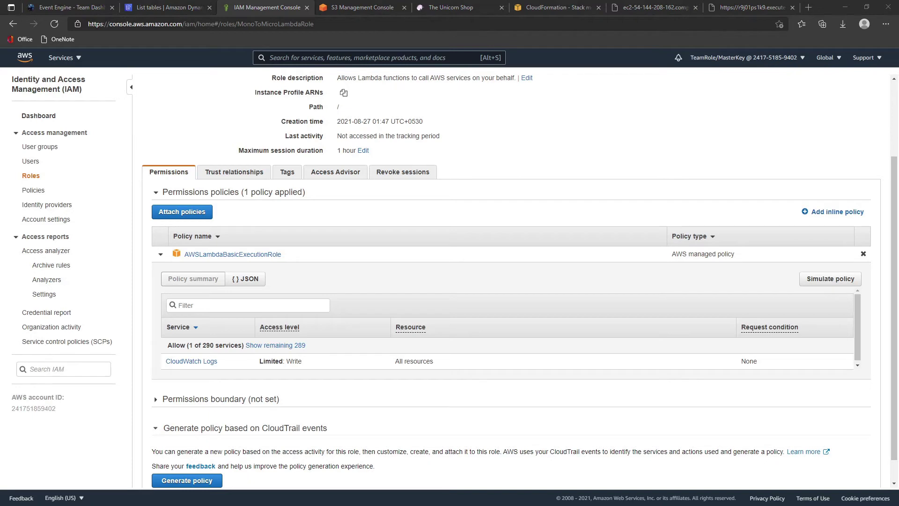
# - Begin an inline policy on the role with DynamoDB as its service
pyautogui.click(819, 219)
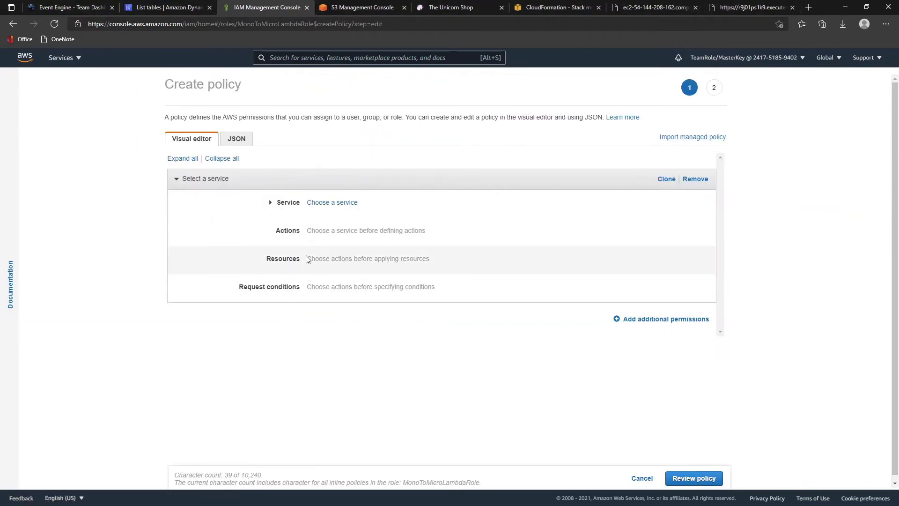
pyautogui.click(272, 205)
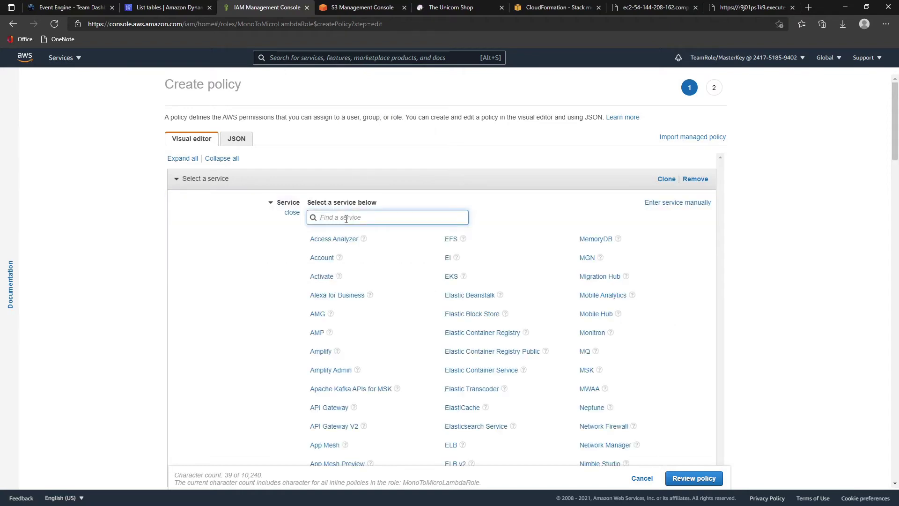
pyautogui.write('dynamo')
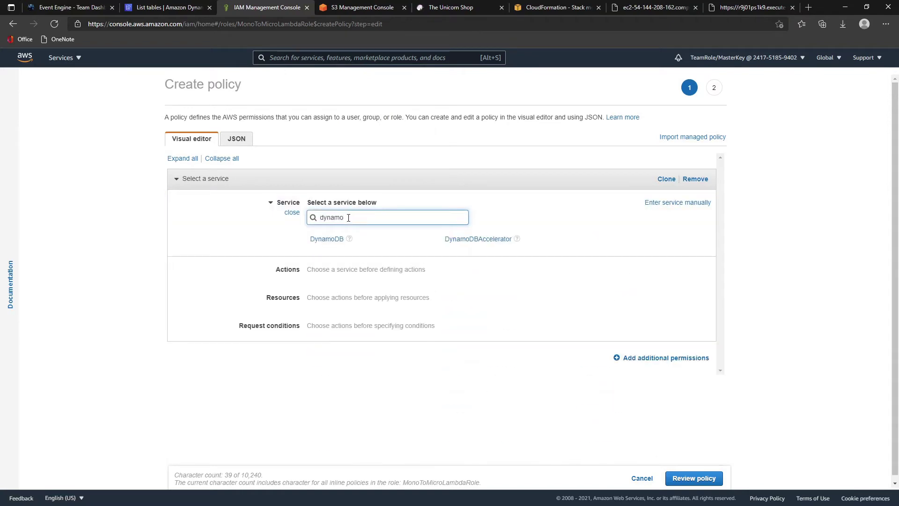
pyautogui.click(329, 240)
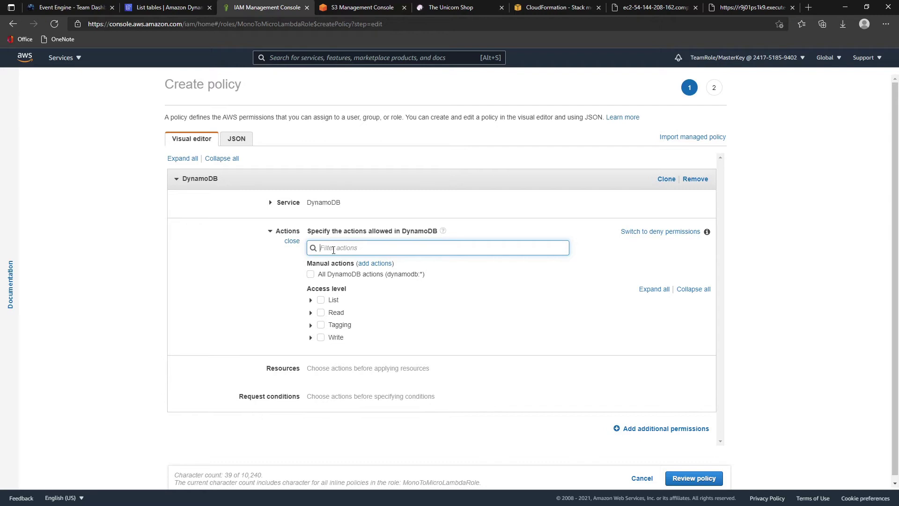
# - Allow the GetItem, PutItem, UpdateItem and DeleteItem actions
pyautogui.write('get')
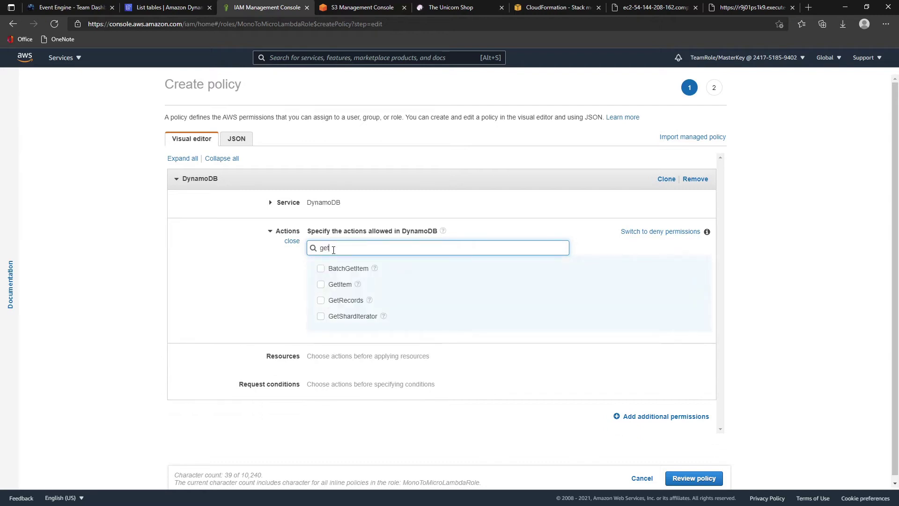
pyautogui.click(321, 284)
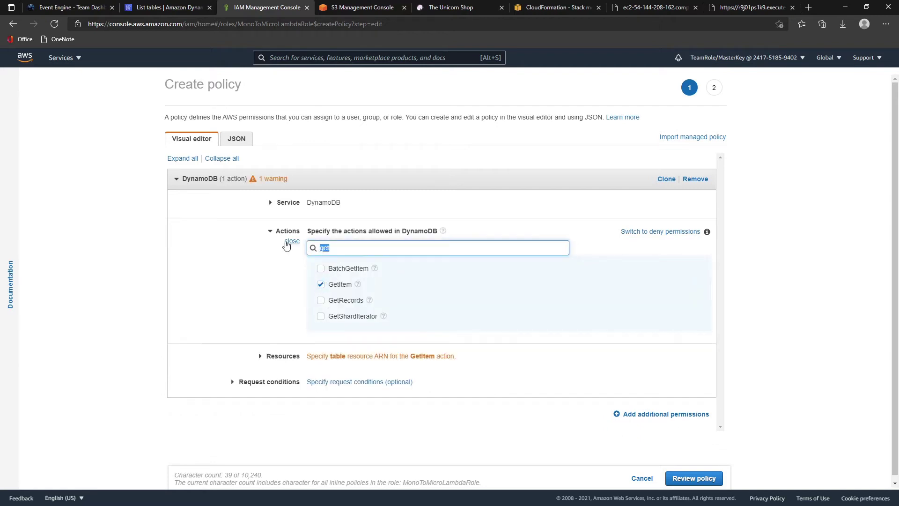
pyautogui.write('item')
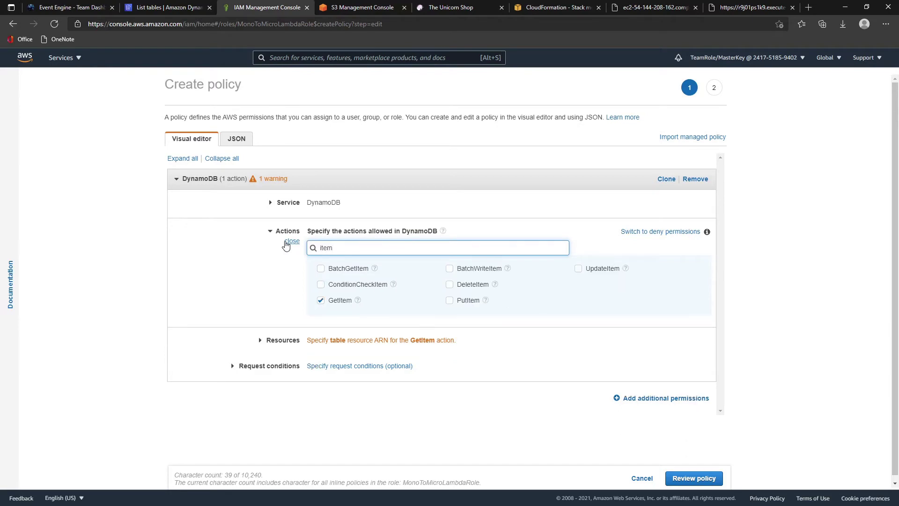
pyautogui.click(451, 304)
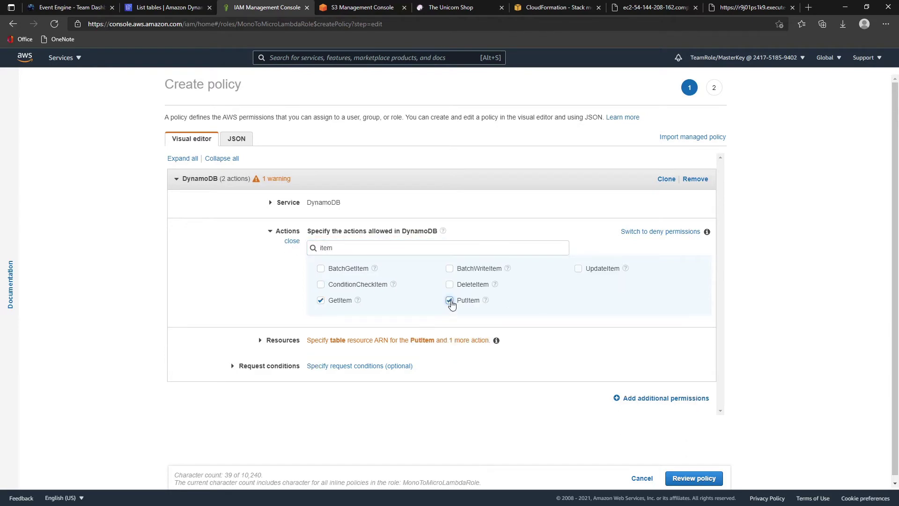
pyautogui.click(579, 269)
pyautogui.click(450, 286)
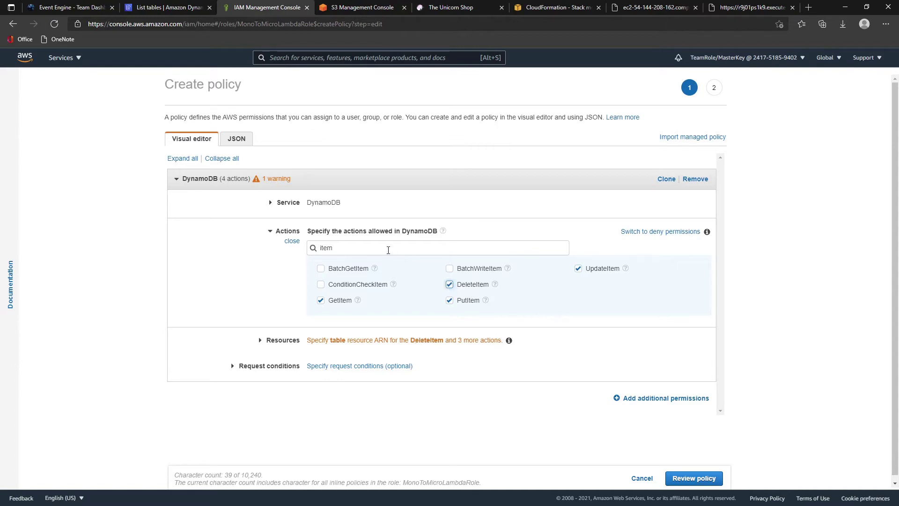
# - Also allow the Query and Scan actions and expand the Resources section
pyautogui.moveTo(389, 249); pyautogui.dragTo(262, 252)
pyautogui.write('quer')
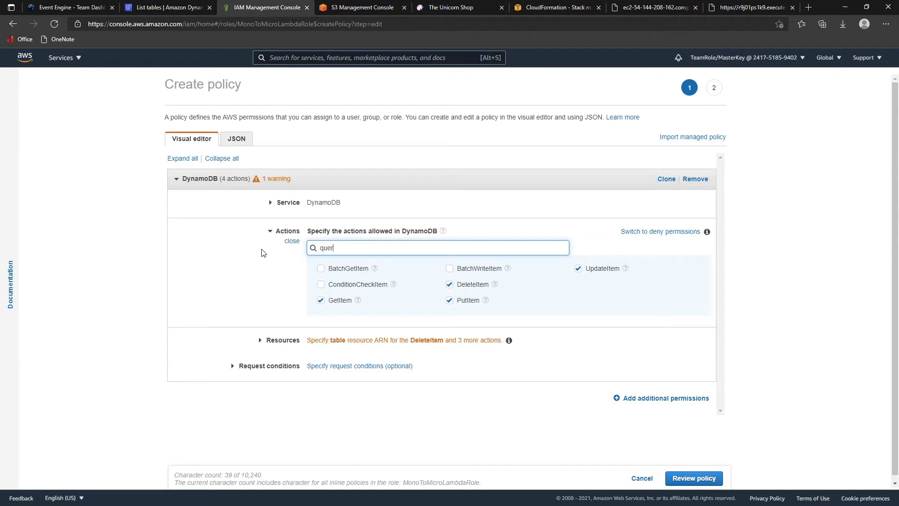
pyautogui.write('y')
pyautogui.click(321, 270)
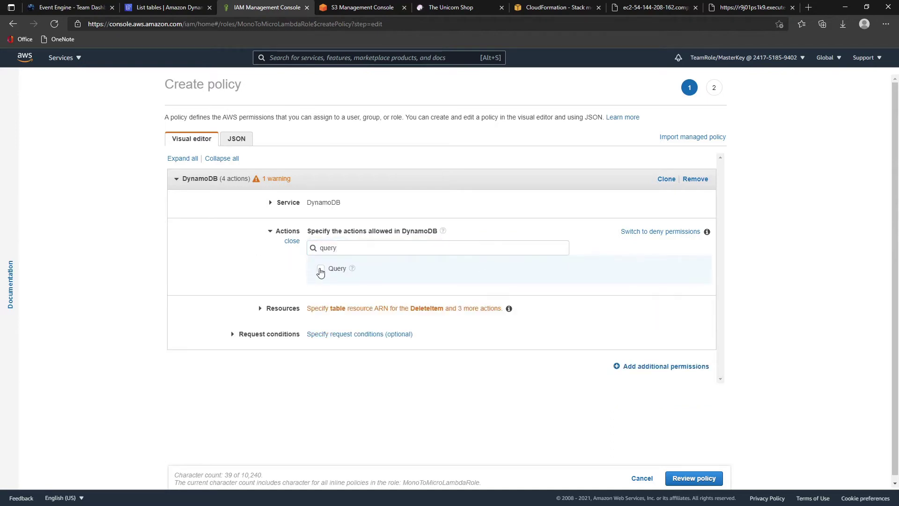
pyautogui.moveTo(340, 248); pyautogui.dragTo(279, 248)
pyautogui.write('scan')
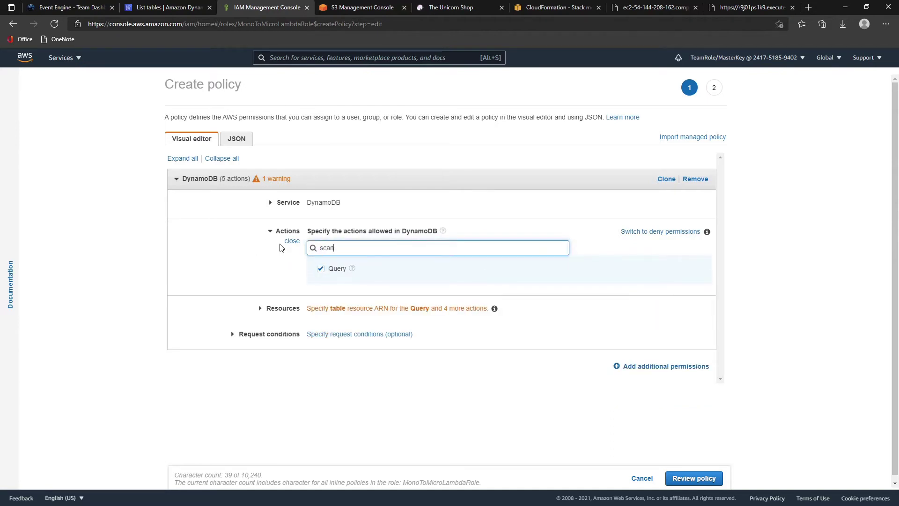
pyautogui.click(321, 270)
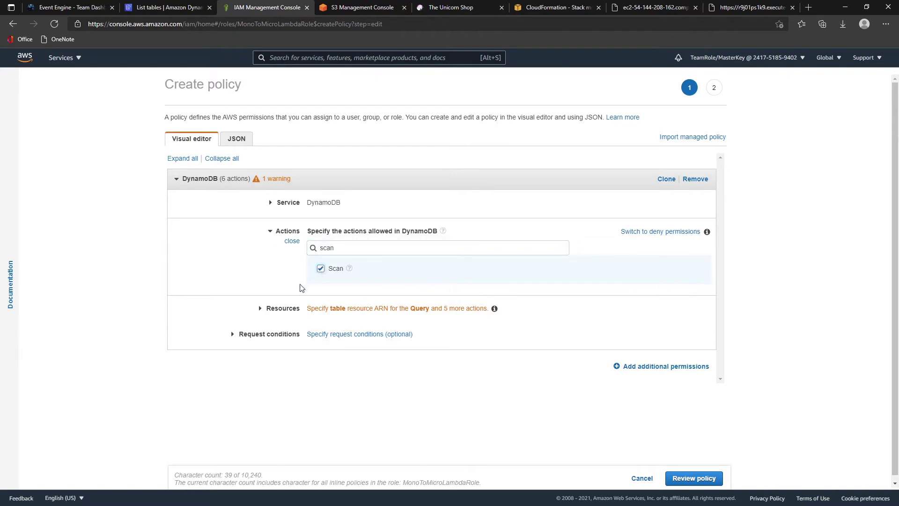
pyautogui.click(261, 309)
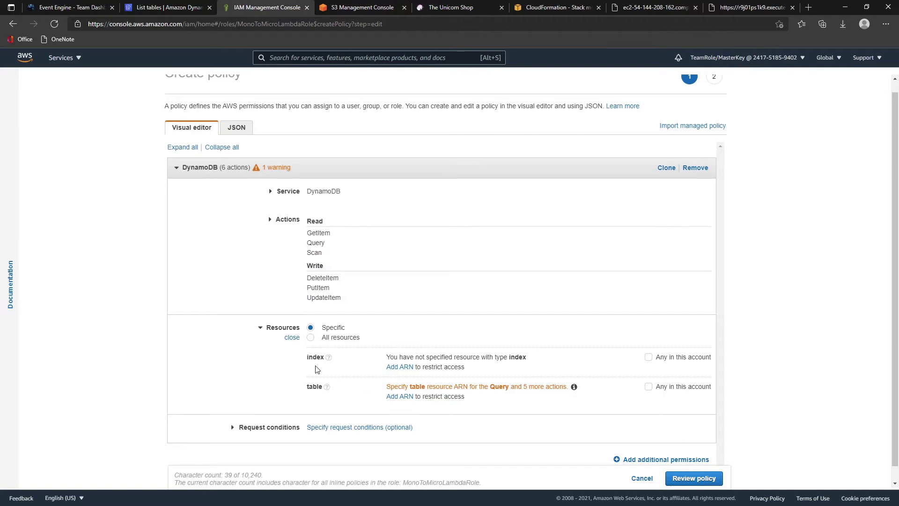
# - Copy the unishop table's ARN from its DynamoDB details page
pyautogui.click(393, 397)
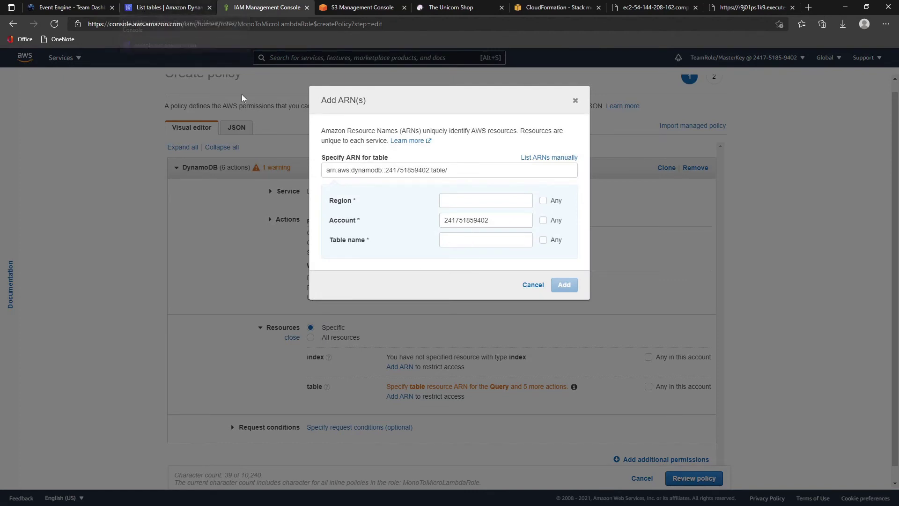
pyautogui.click(161, 7)
pyautogui.click(644, 325)
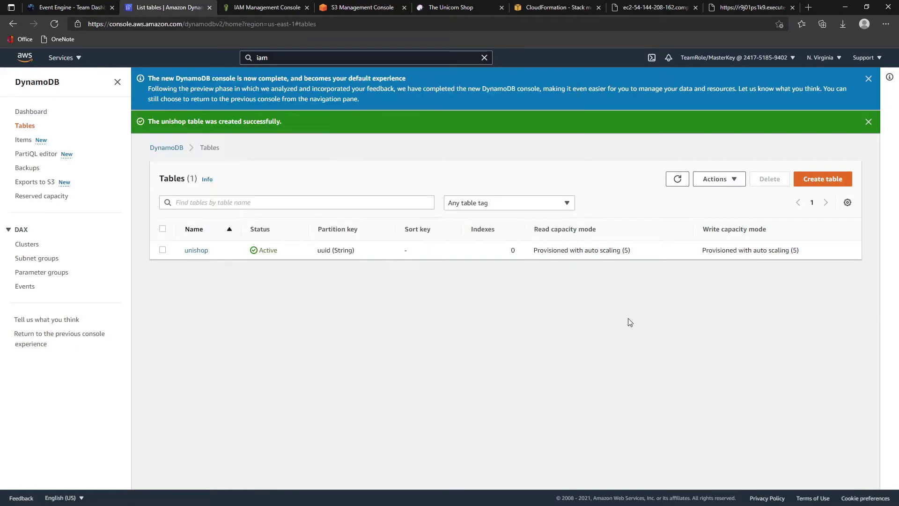
pyautogui.click(196, 250)
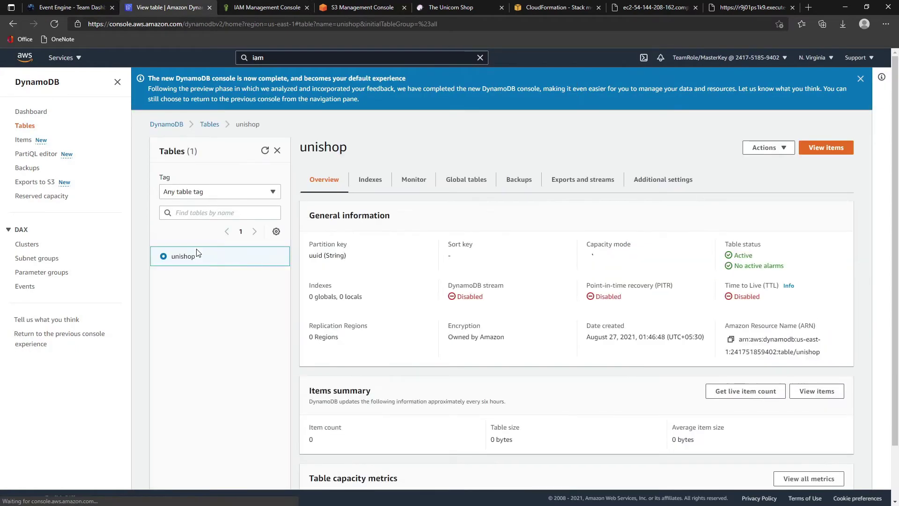
pyautogui.click(731, 339)
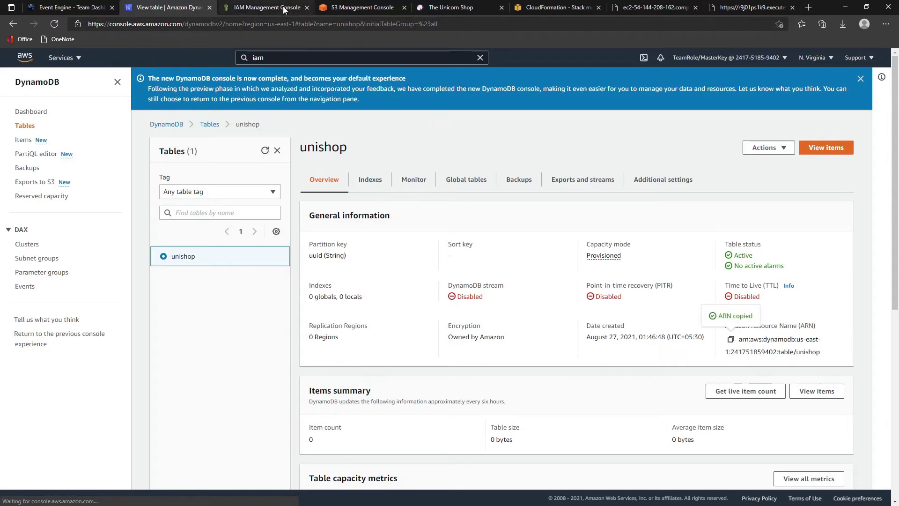
# - Set the policy's table resource to the pasted unishop table ARN
pyautogui.click(283, 8)
pyautogui.moveTo(458, 170); pyautogui.dragTo(143, 148)
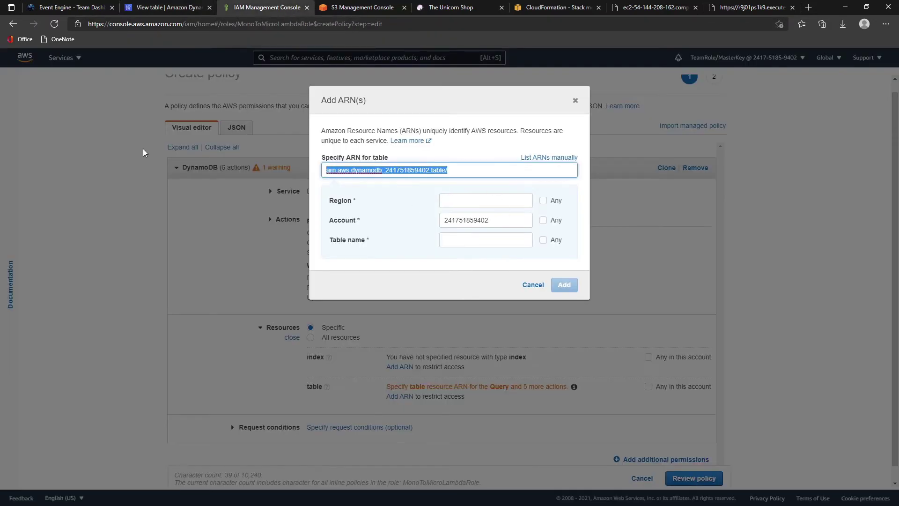
pyautogui.click(144, 151)
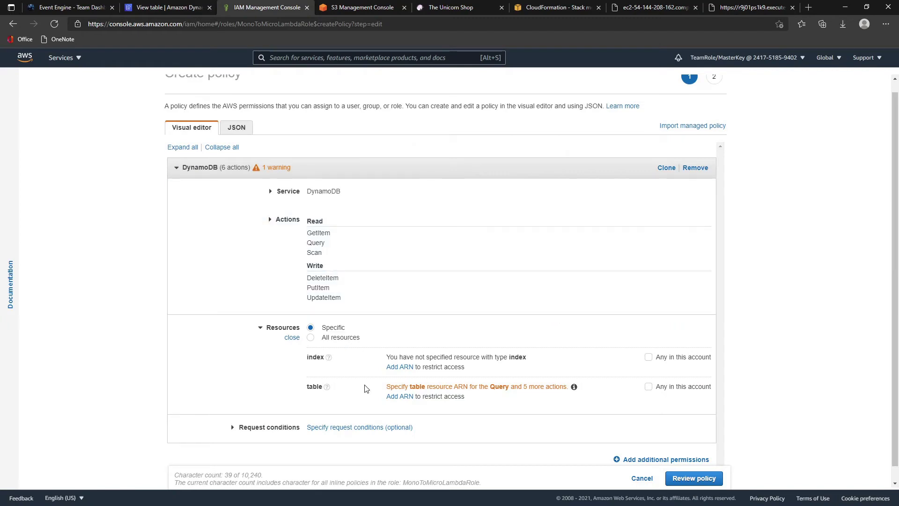
pyautogui.click(407, 396)
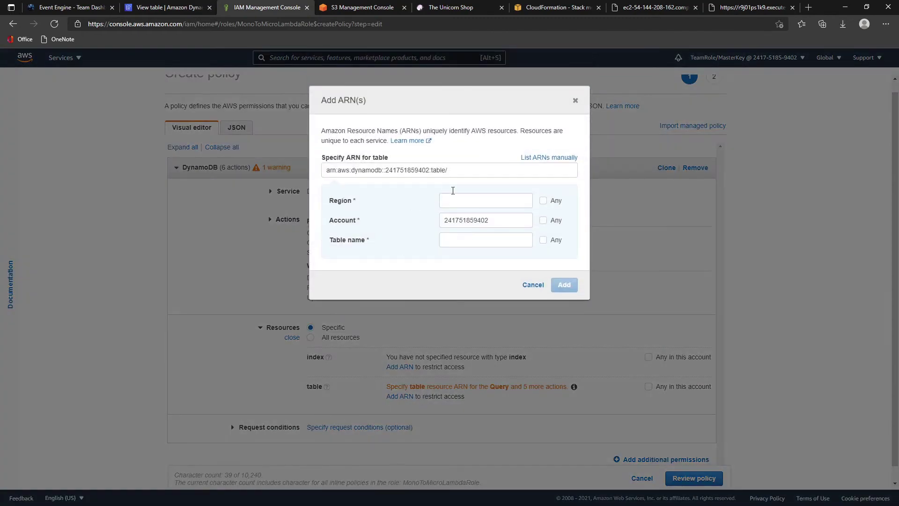
pyautogui.click(457, 172)
pyautogui.hotkey('ctrl', 'a')
pyautogui.hotkey('ctrl', 'v')
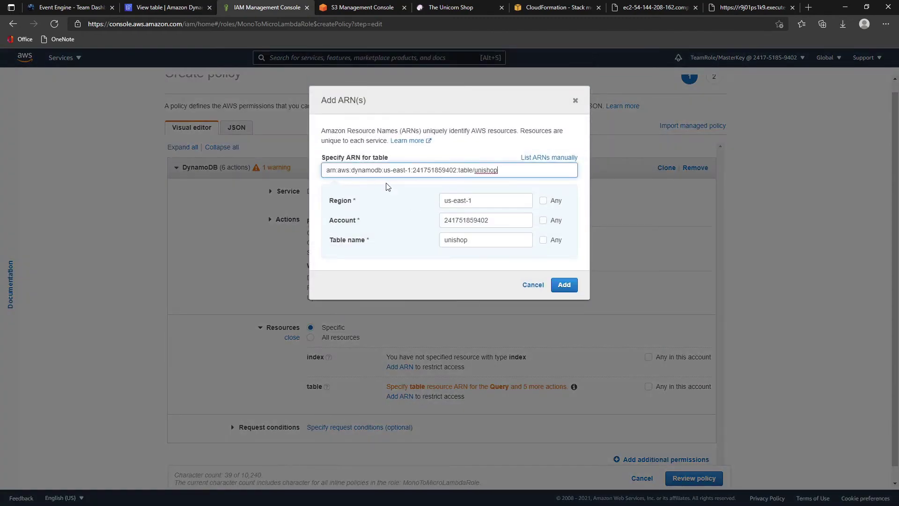
pyautogui.click(563, 285)
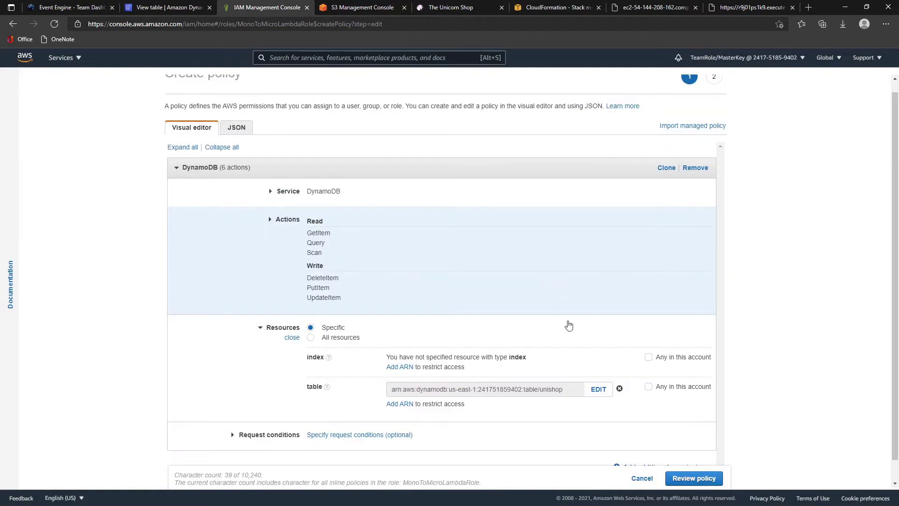
pyautogui.scroll(-1, 585, 356)
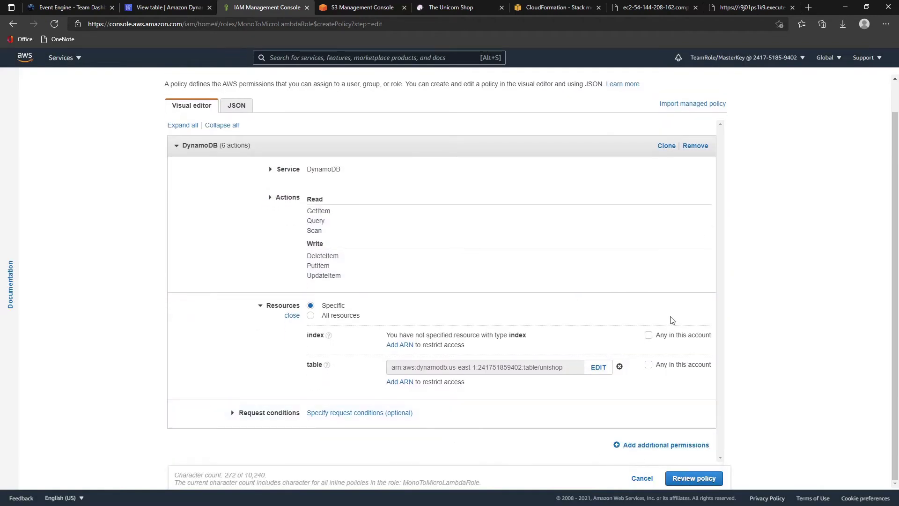
# - Name the policy inlinepolicy-LambdaRole, create it, and expand its summary on the role
pyautogui.click(689, 477)
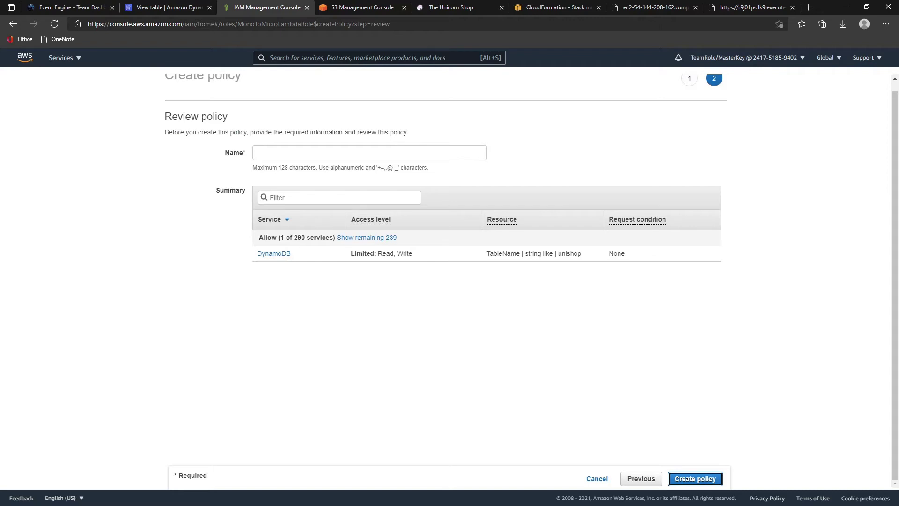
pyautogui.click(335, 157)
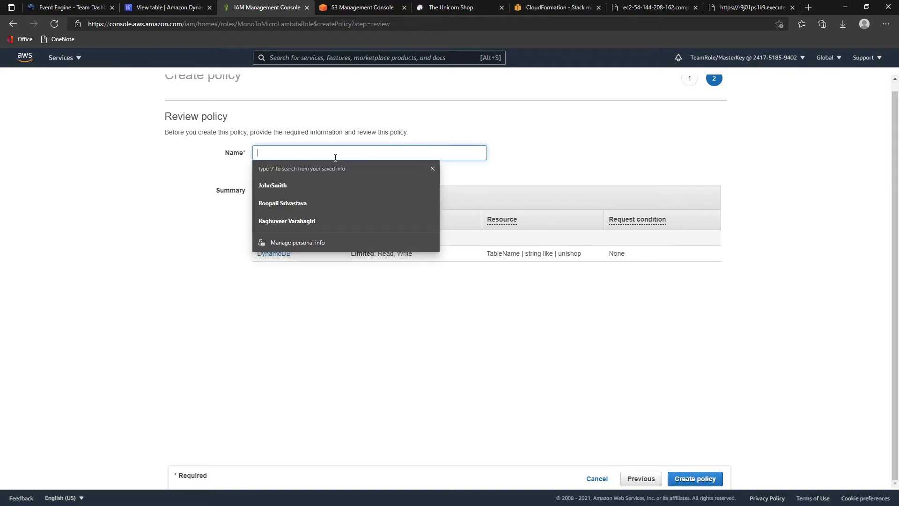
pyautogui.write('inlinepoli')
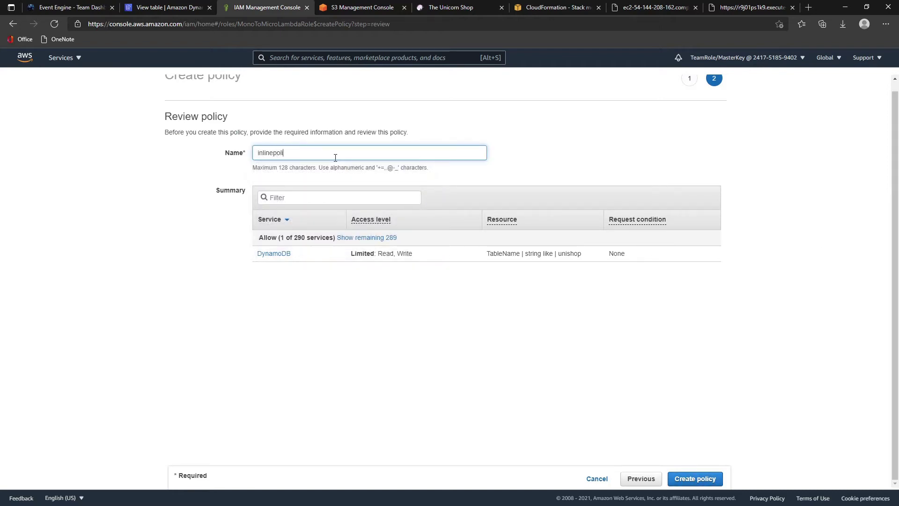
pyautogui.write('cy-Lambda')
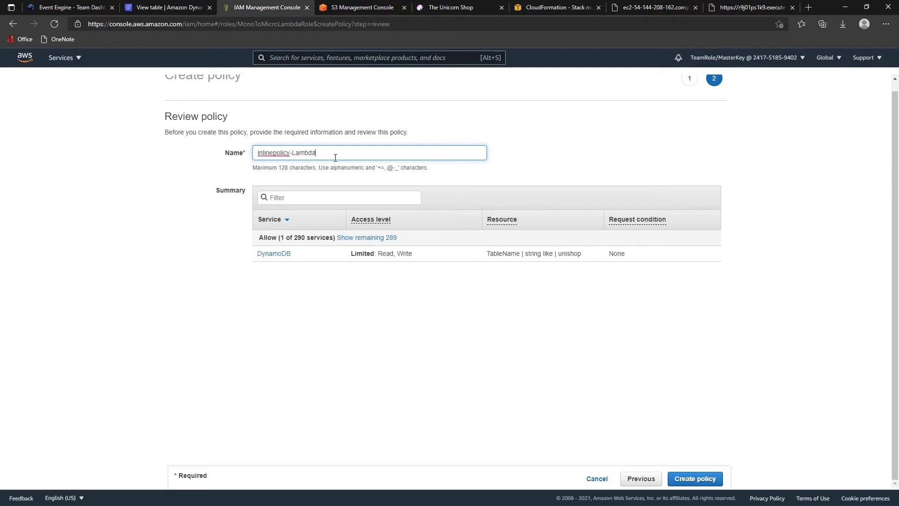
pyautogui.write('Role')
pyautogui.click(697, 480)
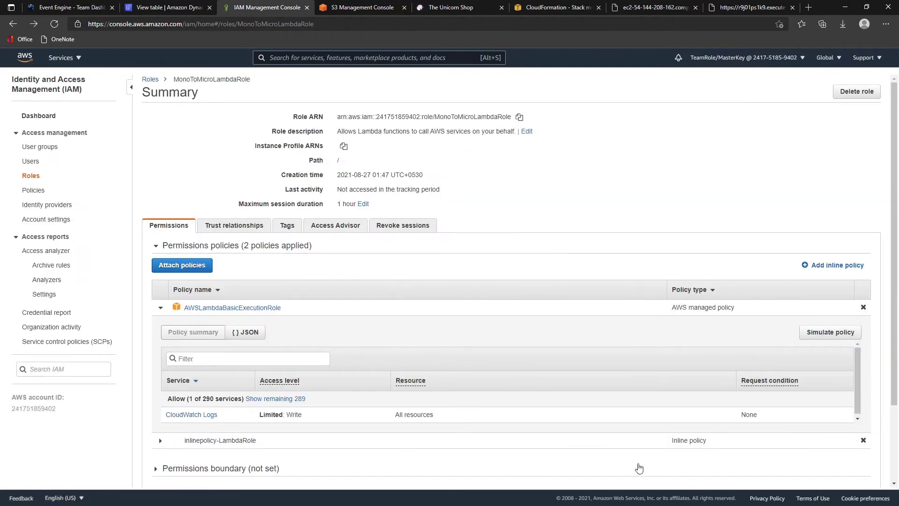
pyautogui.click(160, 309)
pyautogui.click(160, 323)
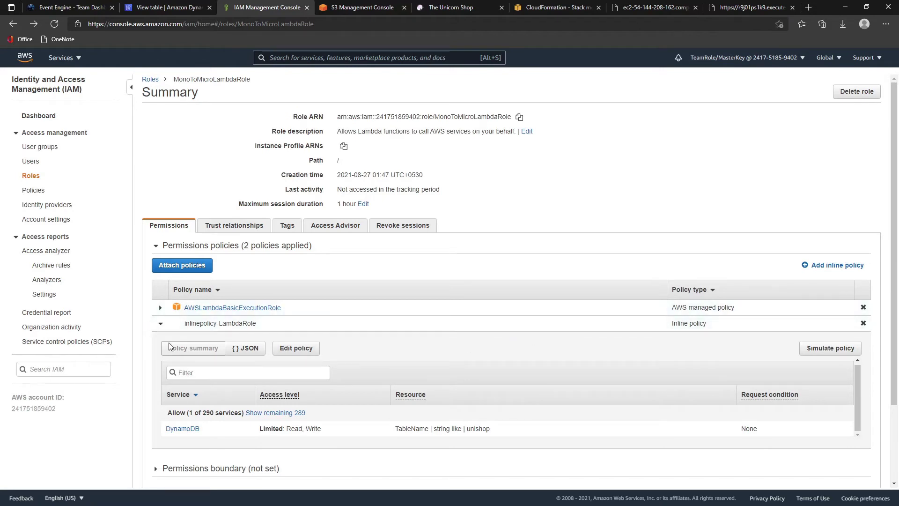
# - Edit inlinepolicy-LambdaRole and select its full JSON definition
pyautogui.click(294, 352)
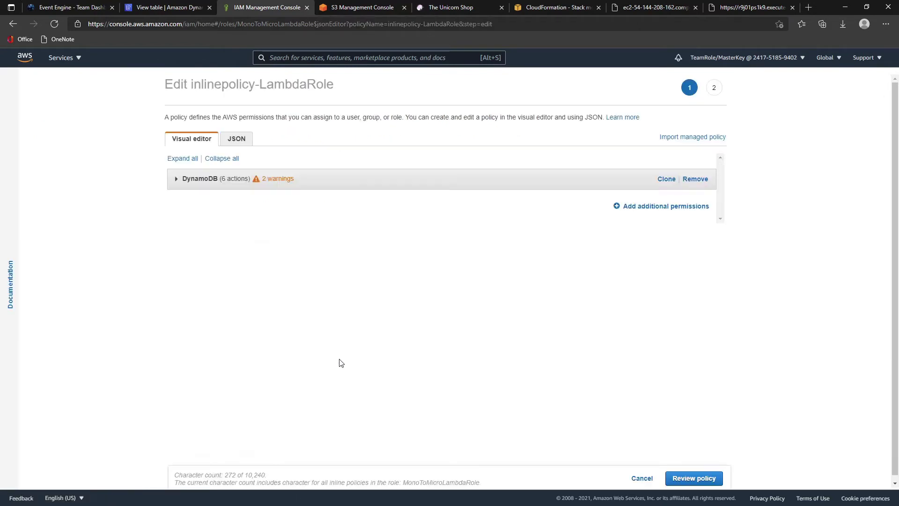
pyautogui.click(233, 140)
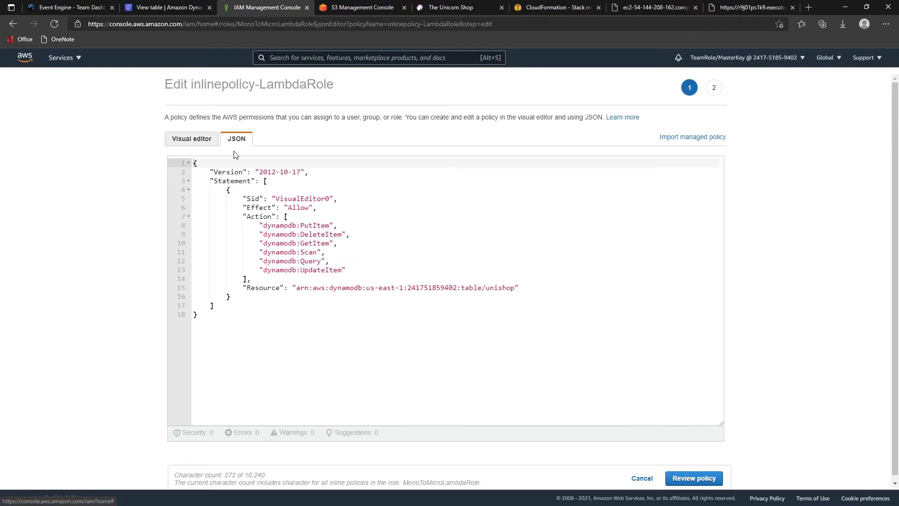
pyautogui.moveTo(291, 325); pyautogui.dragTo(88, 134)
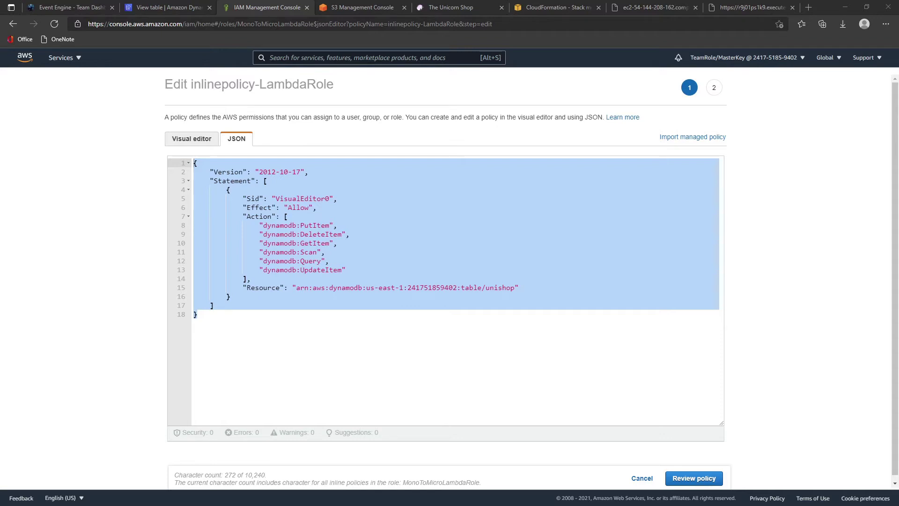
# - Log in to The Unicorn Shop as the test user and confirm the cart has UnicornFloat and UnicornBeddings
pyautogui.click(449, 9)
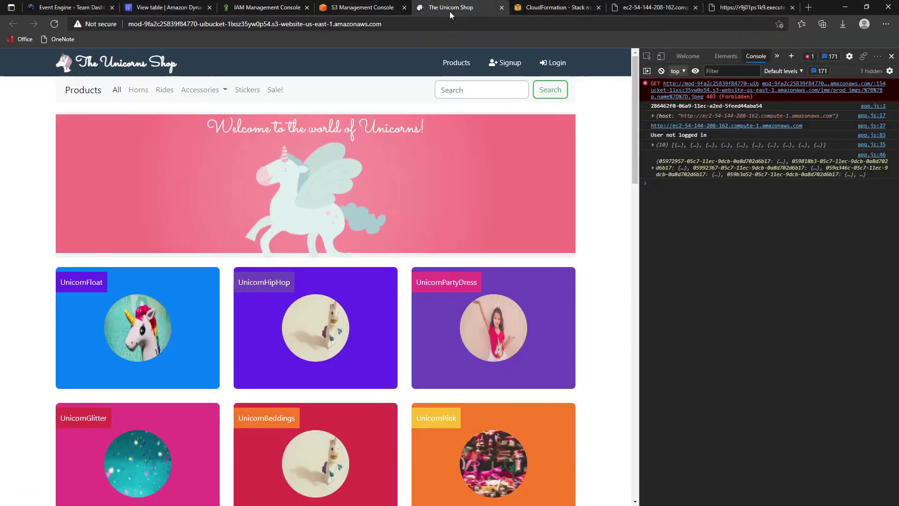
pyautogui.click(556, 65)
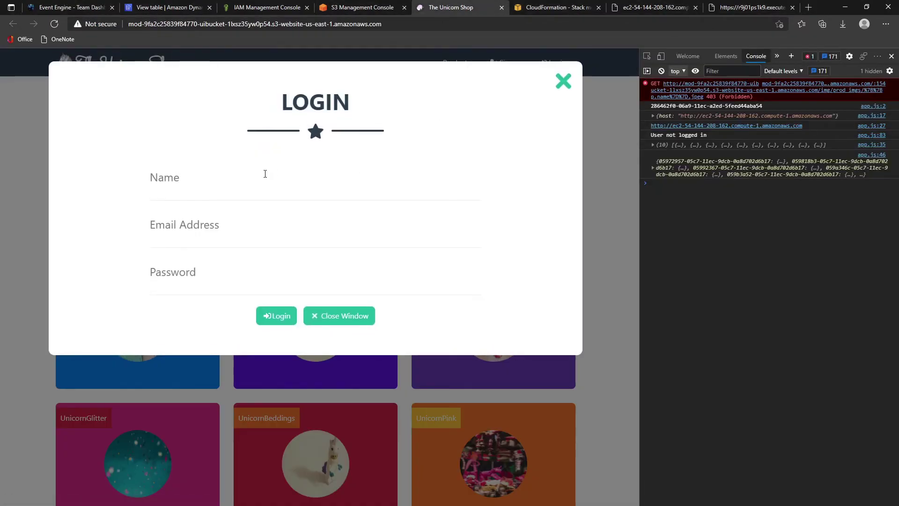
pyautogui.click(196, 182)
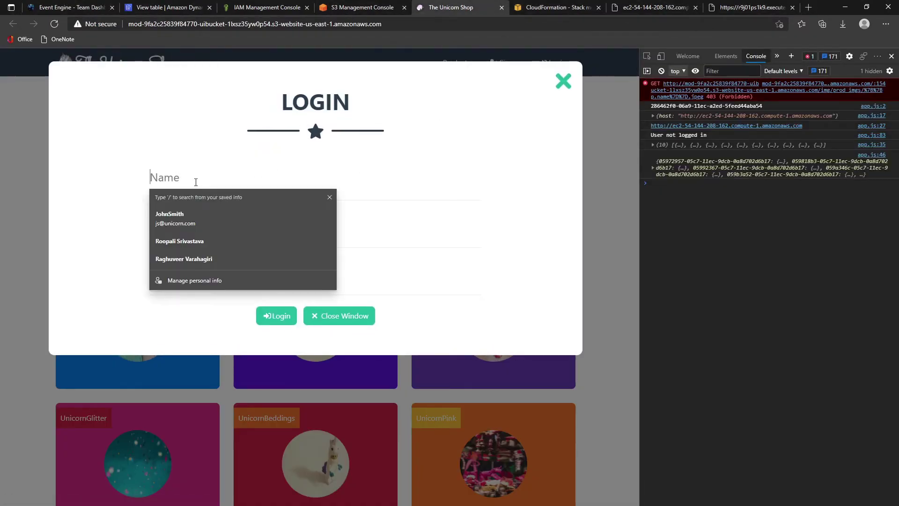
pyautogui.click(194, 207)
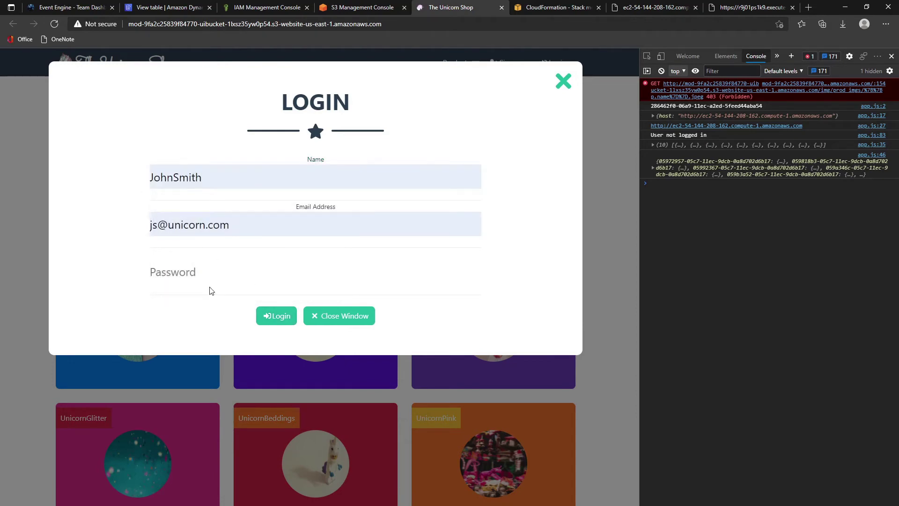
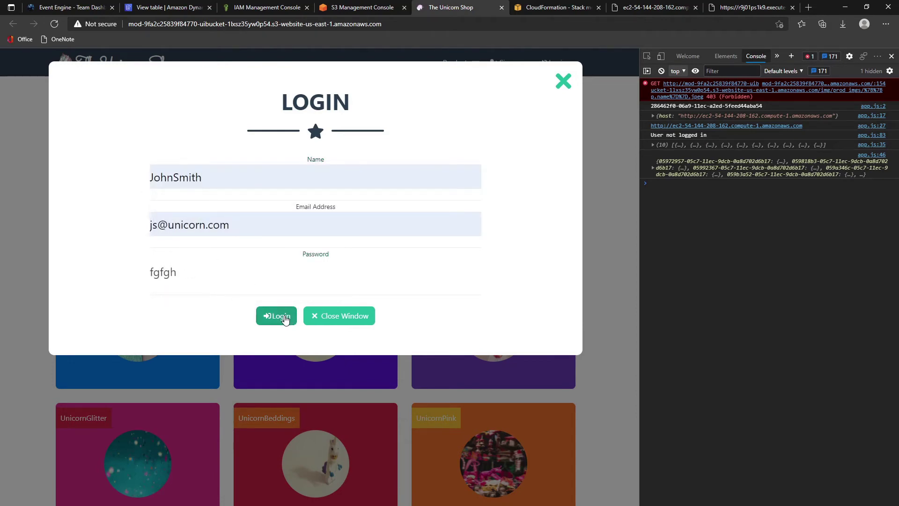
pyautogui.click(284, 319)
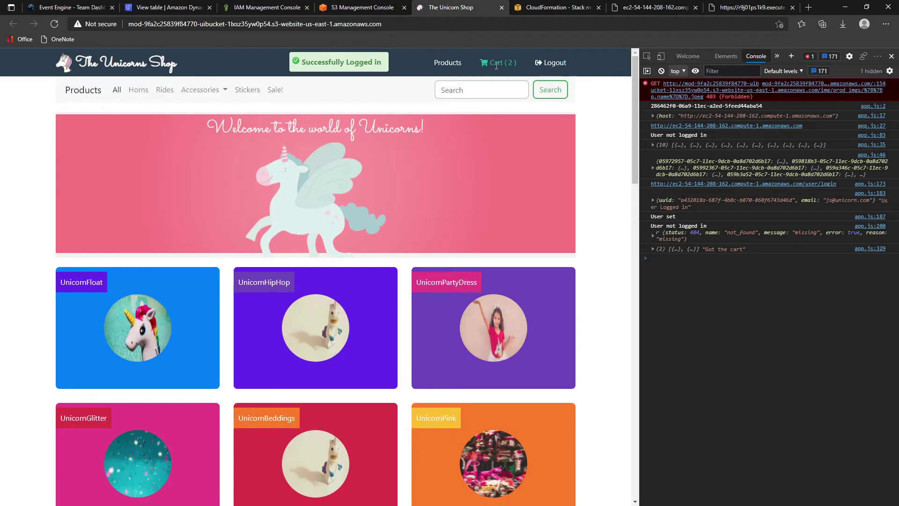
pyautogui.click(496, 67)
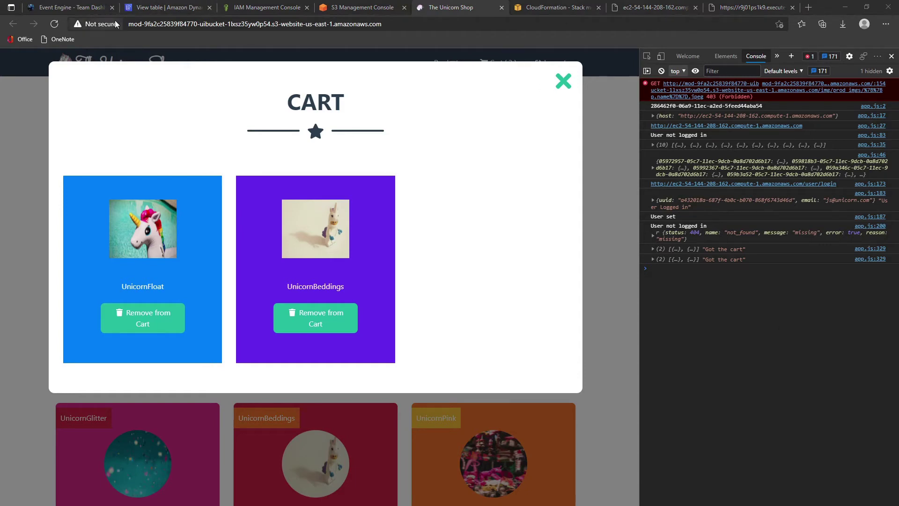
pyautogui.click(169, 7)
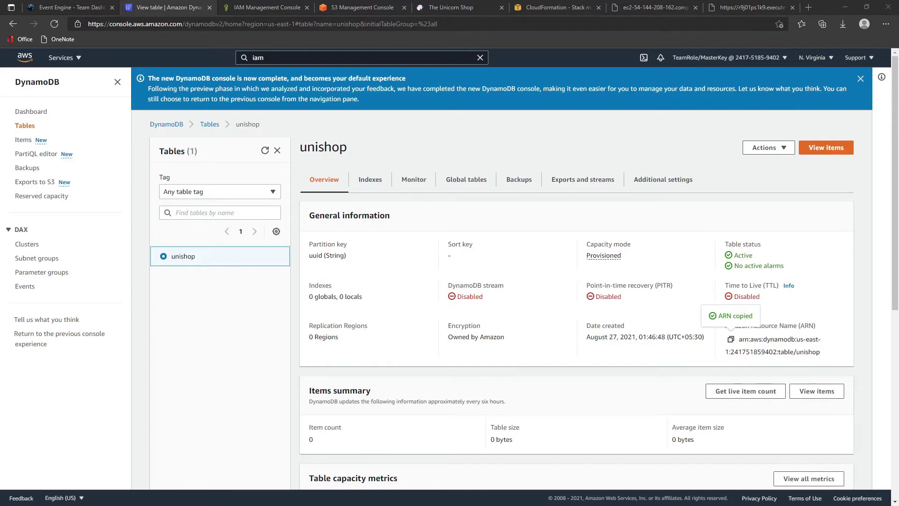
# - Find Lambda through the console search 'lamb' and start a new function
pyautogui.click(75, 57)
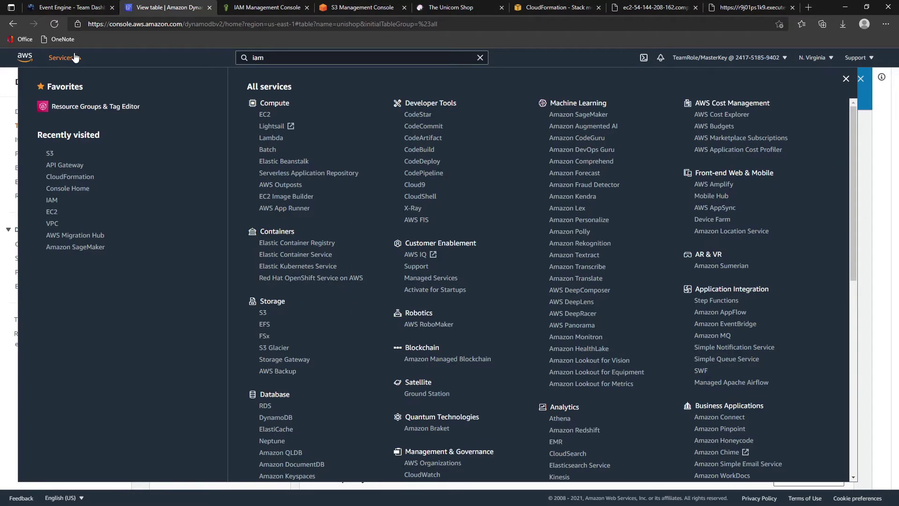
pyautogui.click(208, 54)
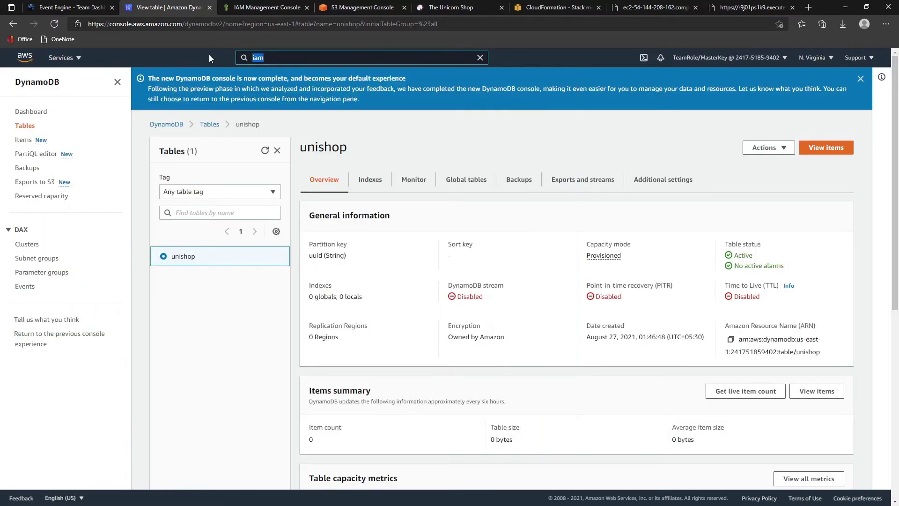
pyautogui.write('lamb')
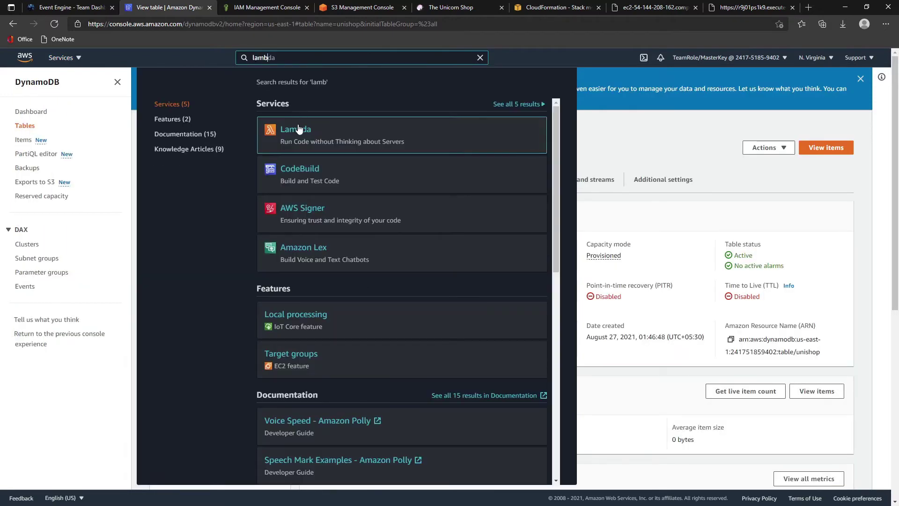
pyautogui.keyDown('ctrl'); pyautogui.click(298, 130); pyautogui.keyUp('ctrl')
pyautogui.click(244, 10)
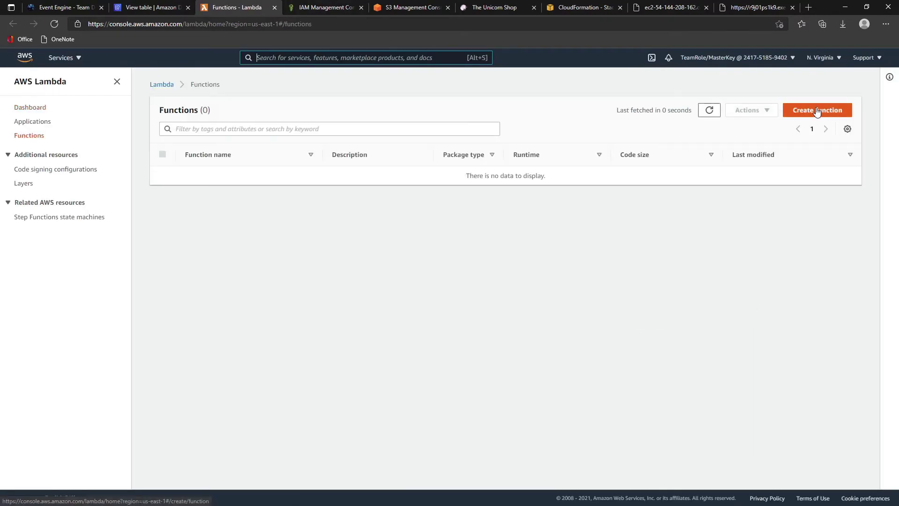
pyautogui.click(817, 111)
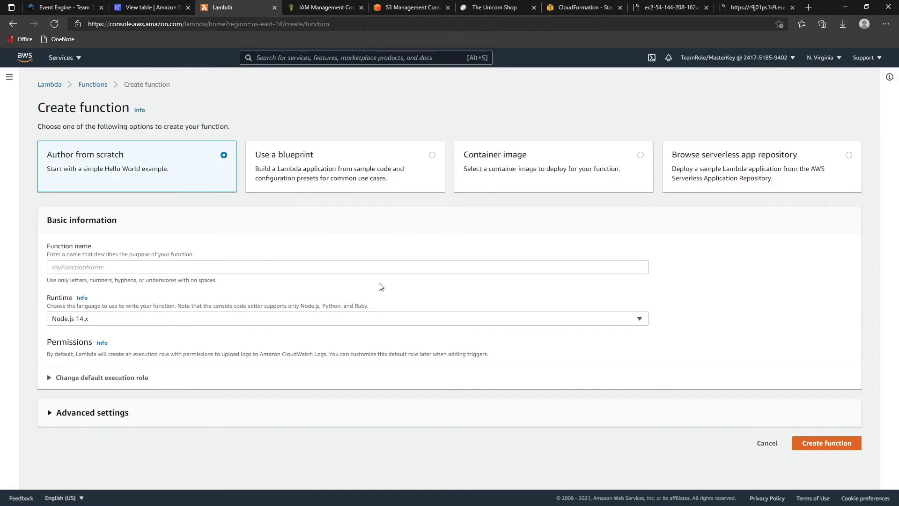
# - Download MonoToMicroLambda-0.0.1.jar from the S3 assetbucket
pyautogui.click(406, 9)
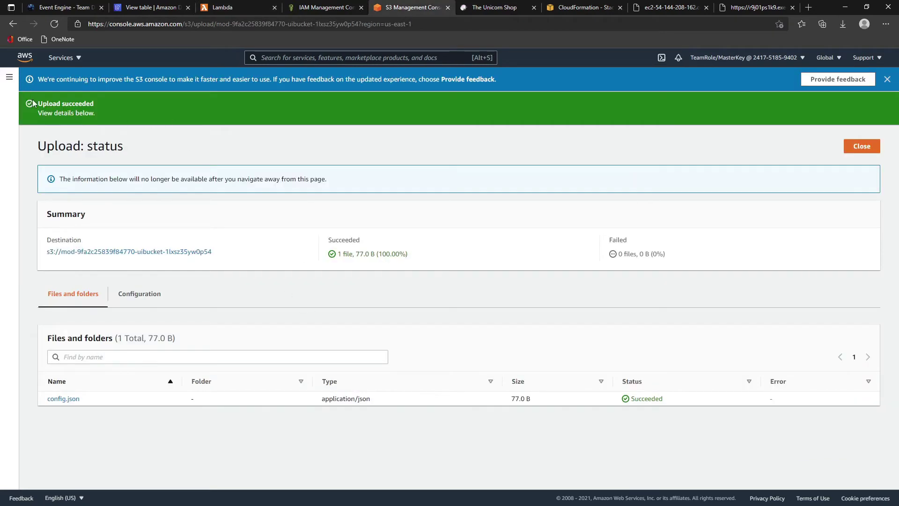
pyautogui.click(9, 77)
pyautogui.click(28, 108)
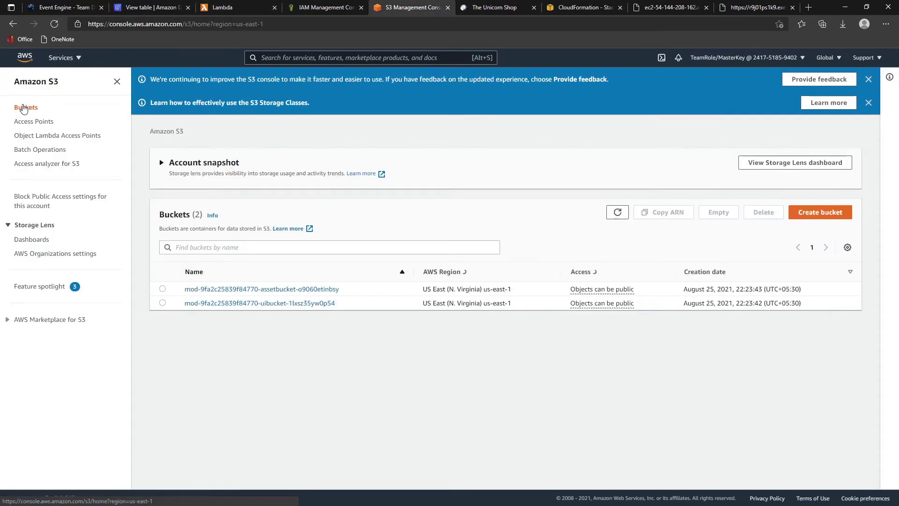
pyautogui.click(266, 289)
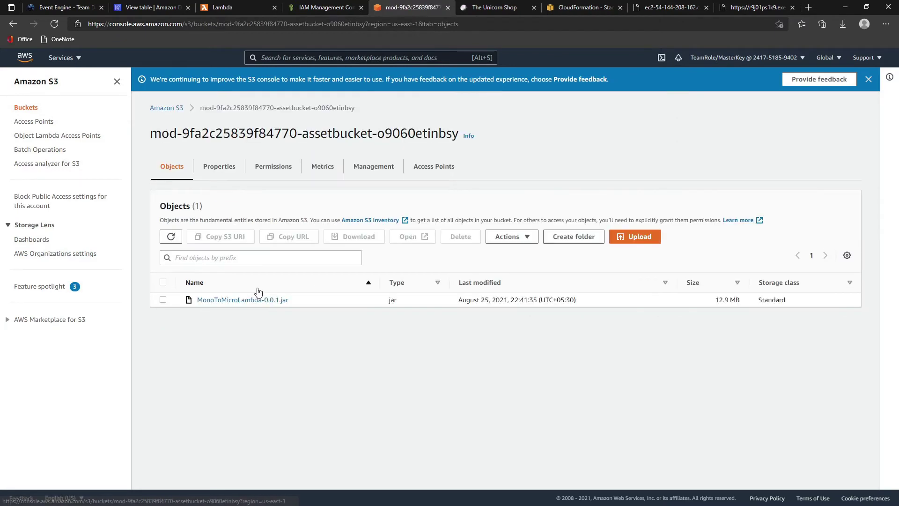
pyautogui.click(162, 299)
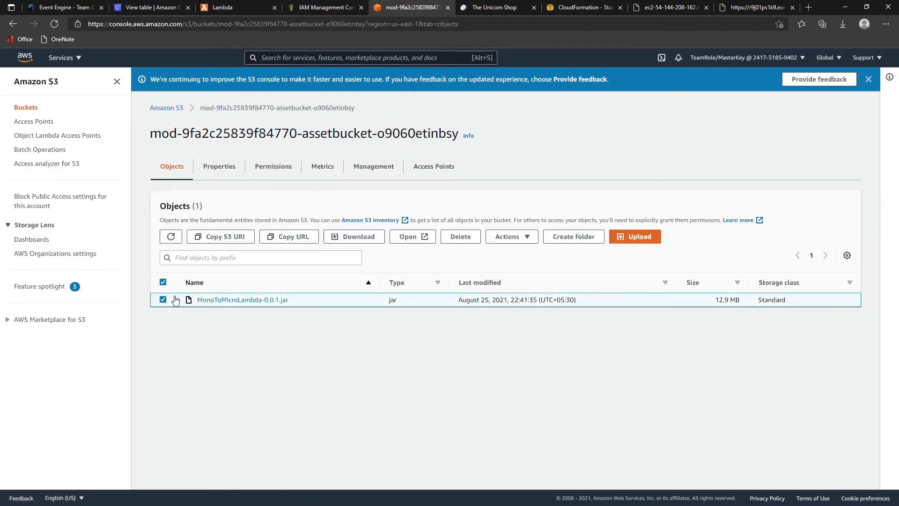
pyautogui.click(358, 239)
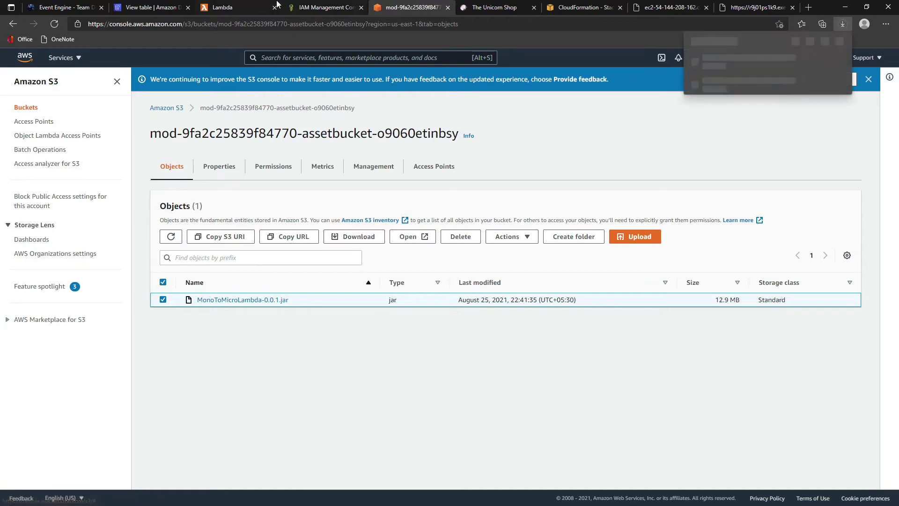
pyautogui.click(223, 7)
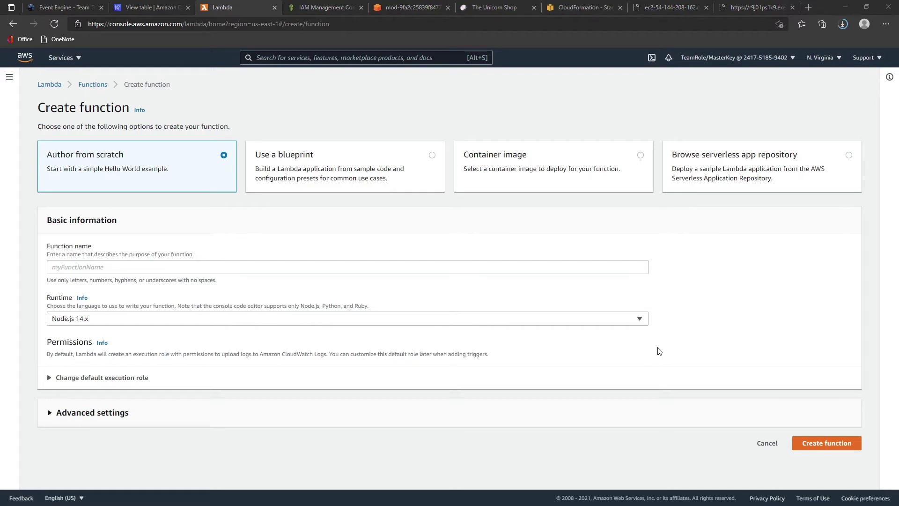
# - Name the function AddUnicornToBasket and choose the Java 11 (Corretto) runtime
pyautogui.click(105, 269)
pyautogui.write('AddUnicornToBasket')
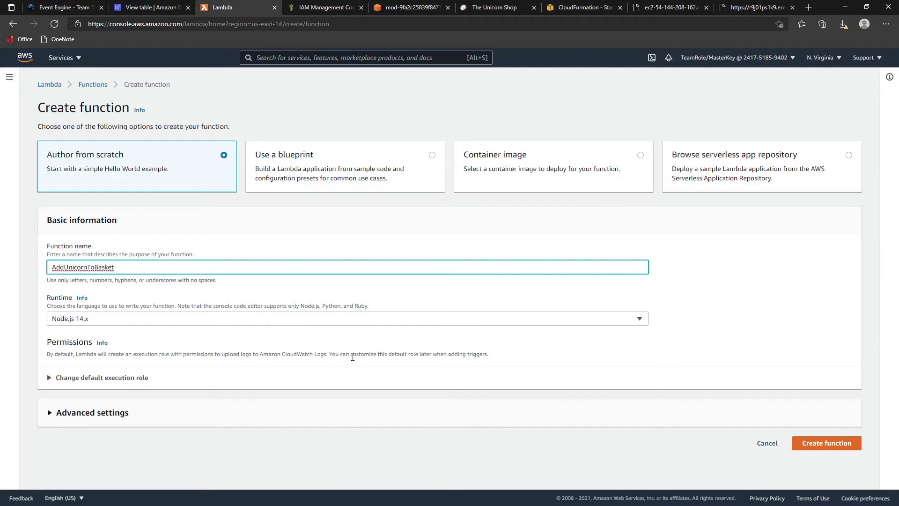
pyautogui.click(139, 318)
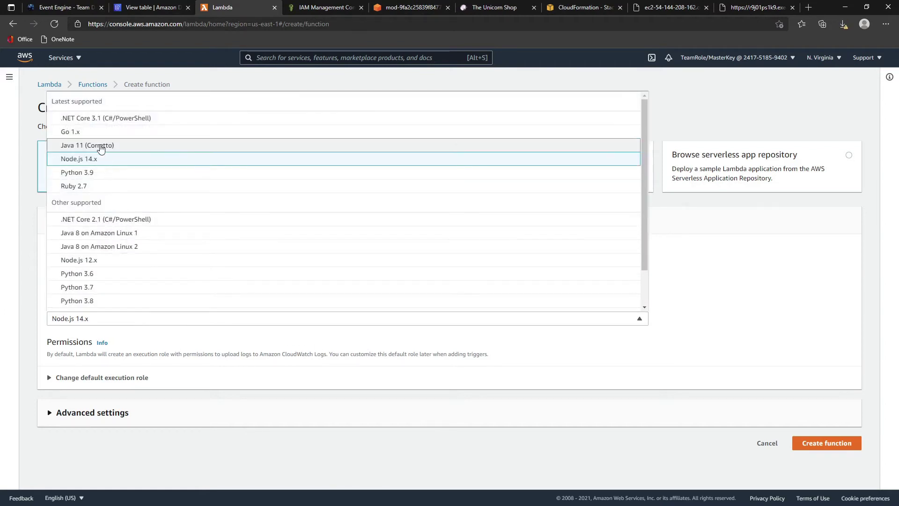
pyautogui.click(102, 145)
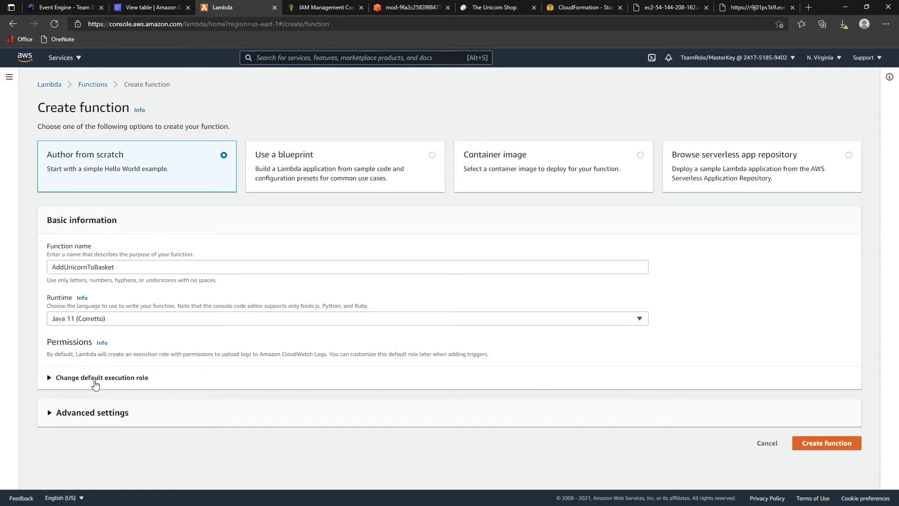
# - Use the existing MonoToMicroLambdaRole as execution role and create the function
pyautogui.click(88, 379)
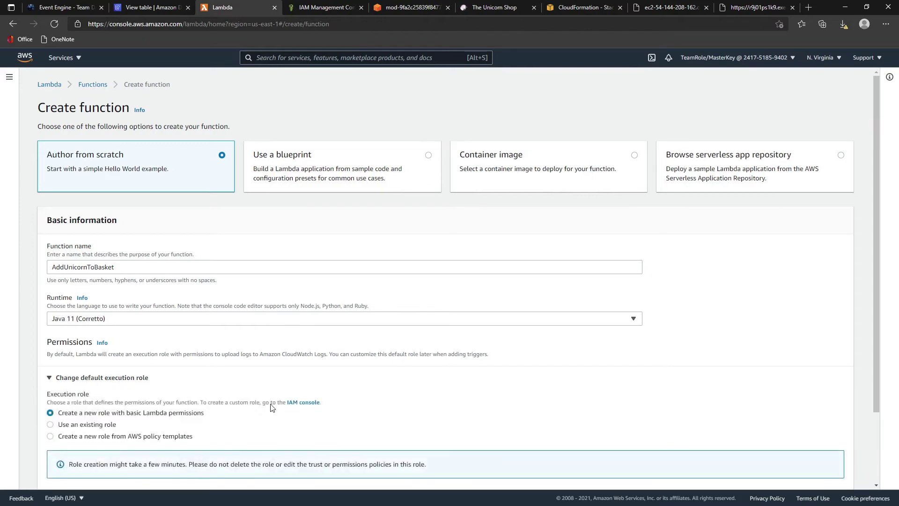
pyautogui.scroll(-2, 272, 407)
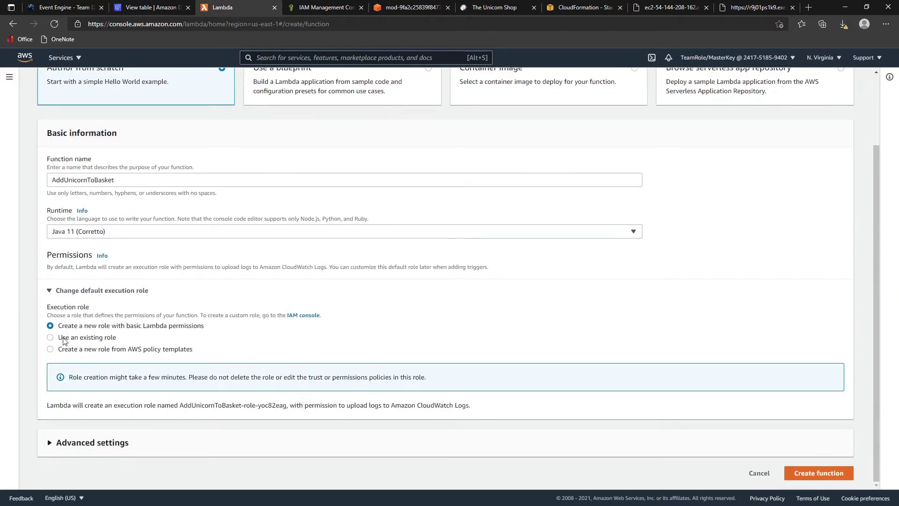
pyautogui.click(63, 337)
pyautogui.click(76, 404)
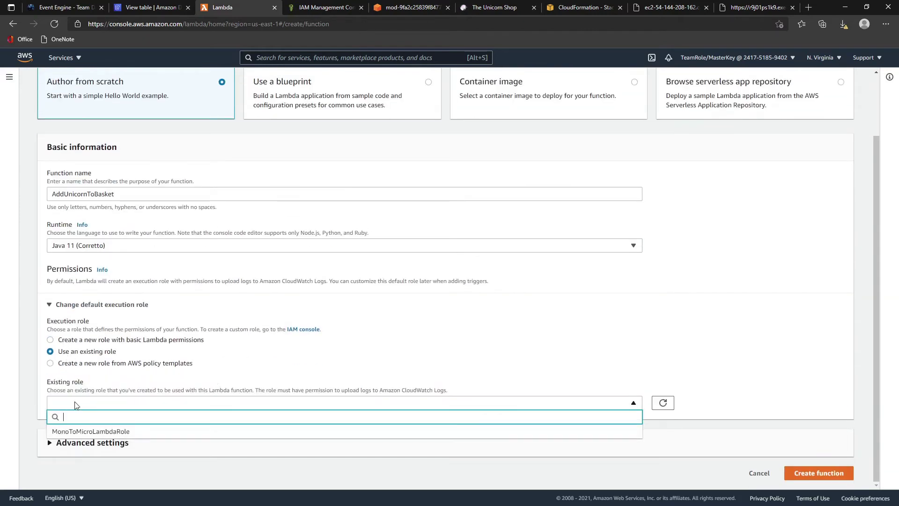
pyautogui.click(91, 431)
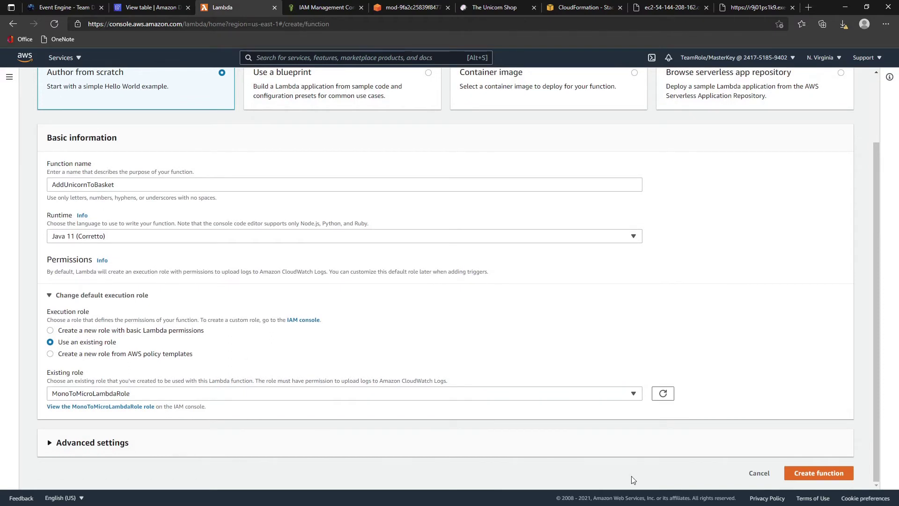
pyautogui.click(811, 474)
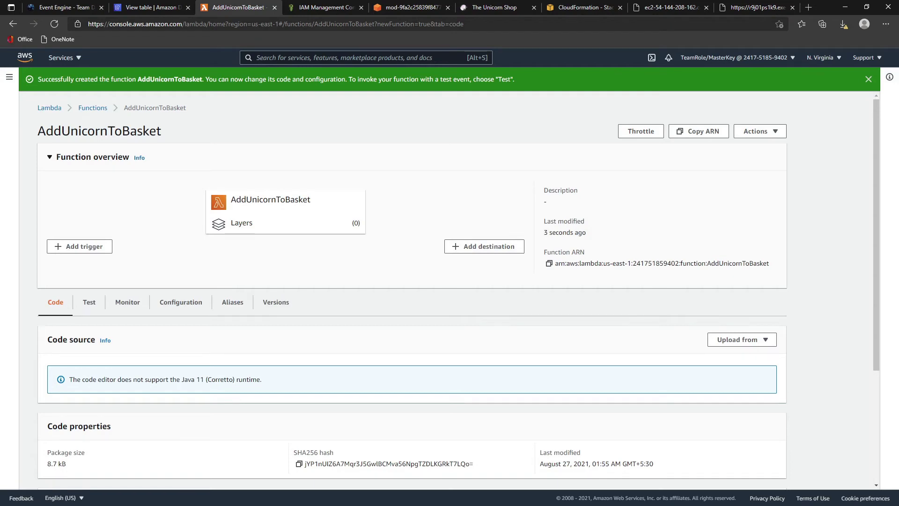
pyautogui.scroll(-3, 184, 345)
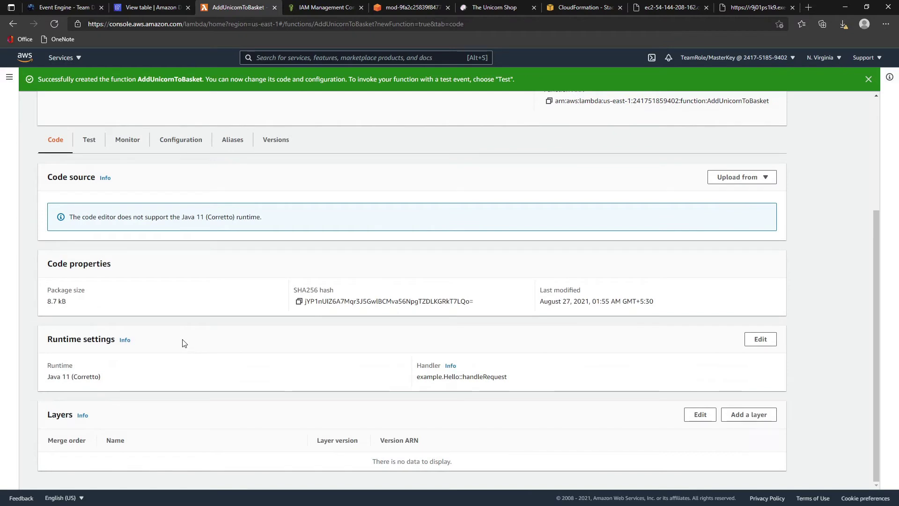
# - Bring up AddUnicornToBasket's .zip or .jar upload dialog, leaving the file picker unused
pyautogui.click(724, 178)
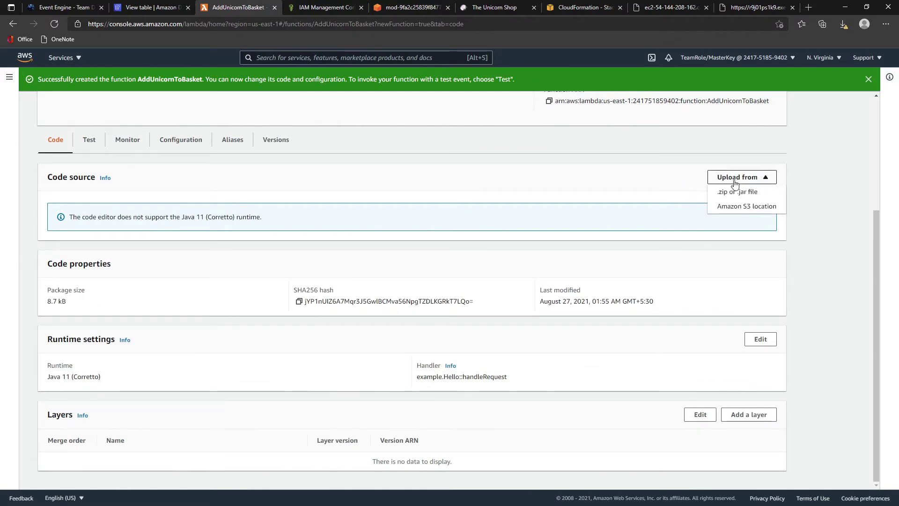
pyautogui.click(768, 197)
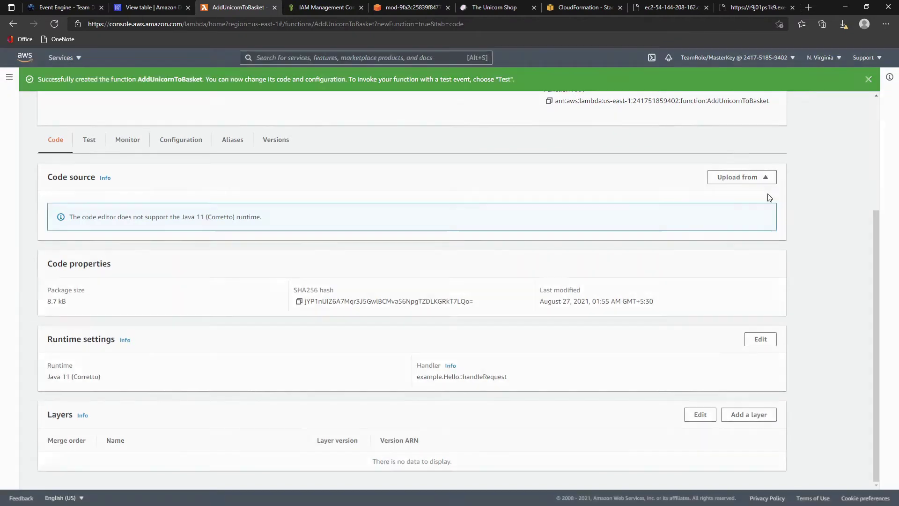
pyautogui.click(299, 169)
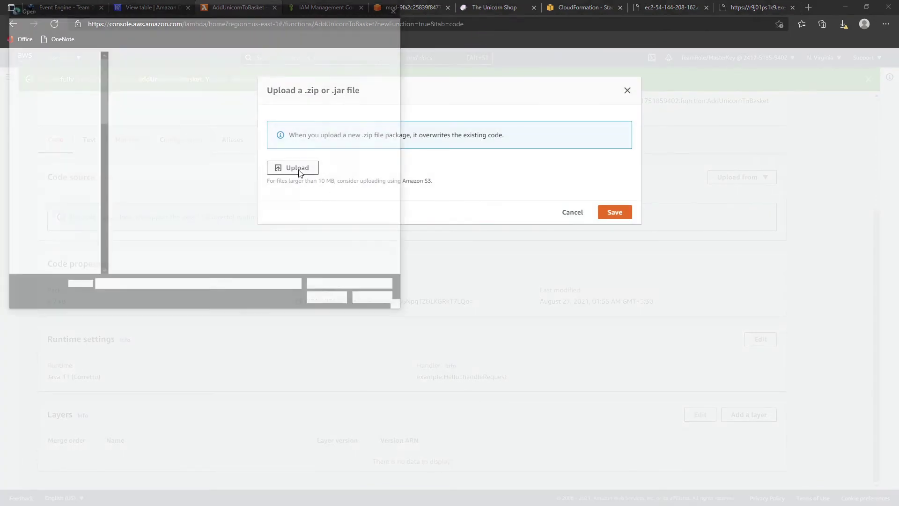
pyautogui.press('super+shift+Right')
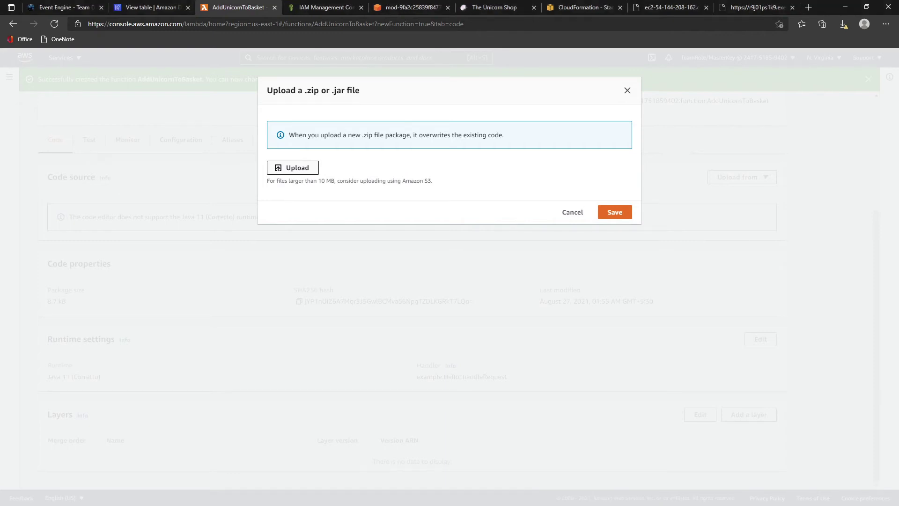
# - Keep the blocked MonoToMicroLambda-0.0.1.jar download in the browser's downloads list
pyautogui.click(419, 11)
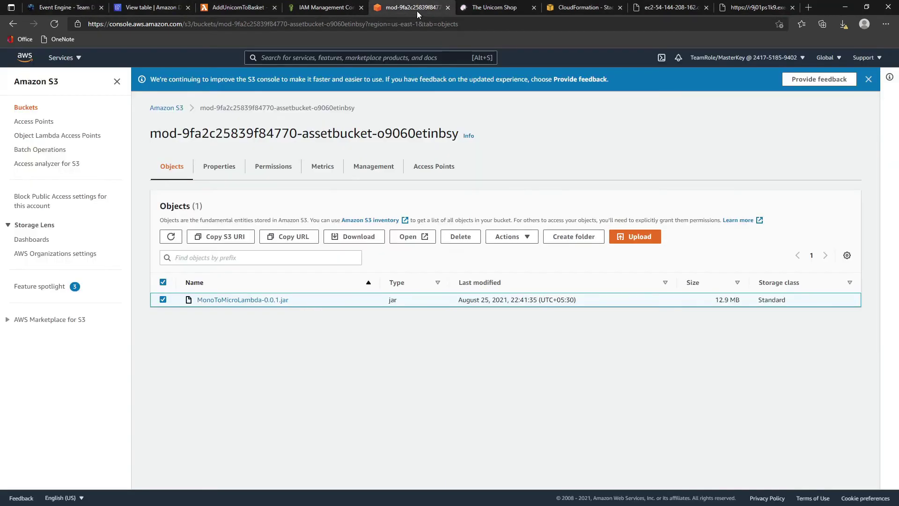
pyautogui.click(843, 27)
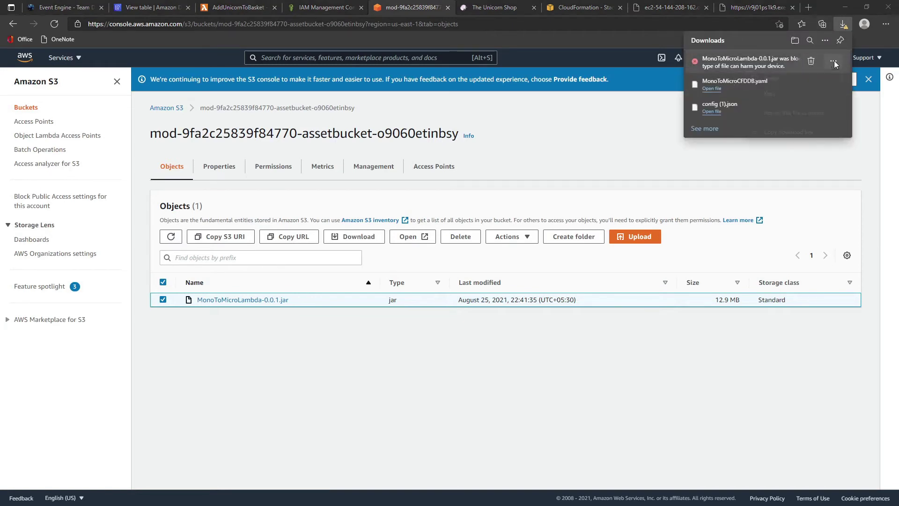
pyautogui.click(834, 60)
pyautogui.click(784, 93)
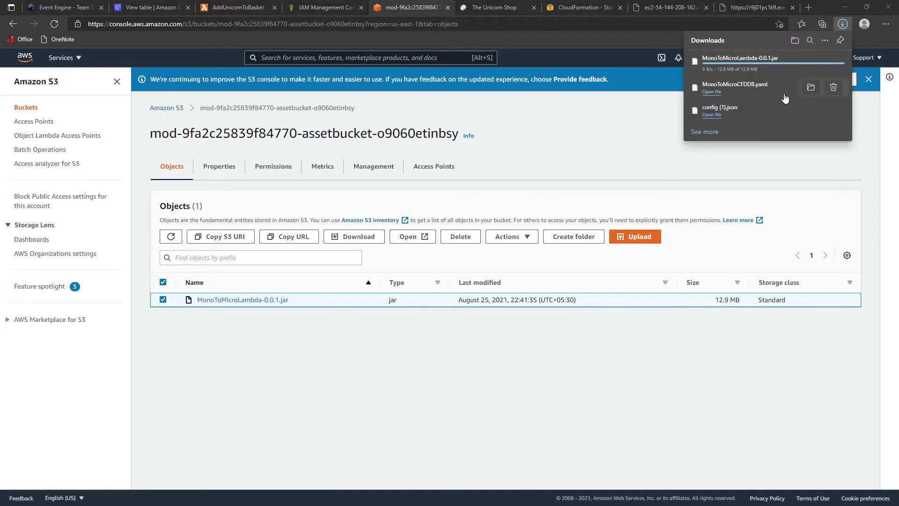
pyautogui.click(693, 378)
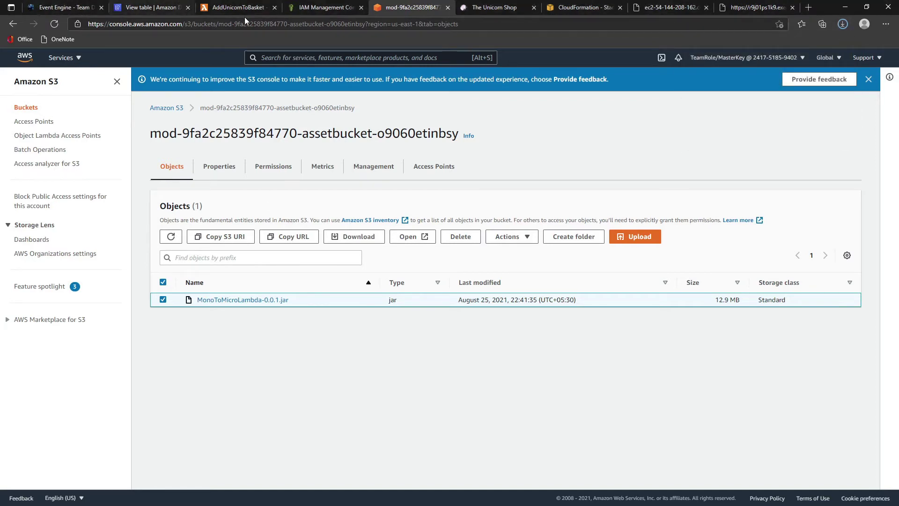
# - Choose MonoToMicroLambda-0.0.1.jar (12.9 MB) in the AddUnicornToBasket upload dialog
pyautogui.click(262, 8)
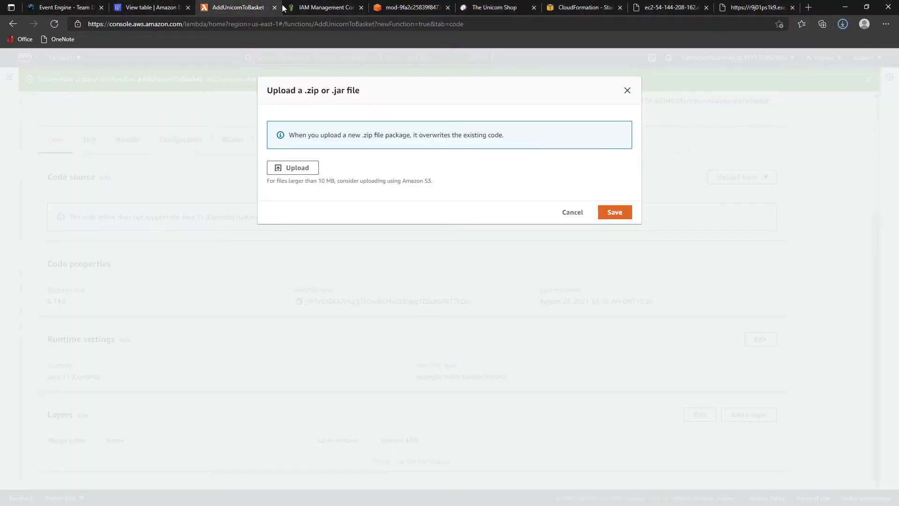
pyautogui.click(293, 168)
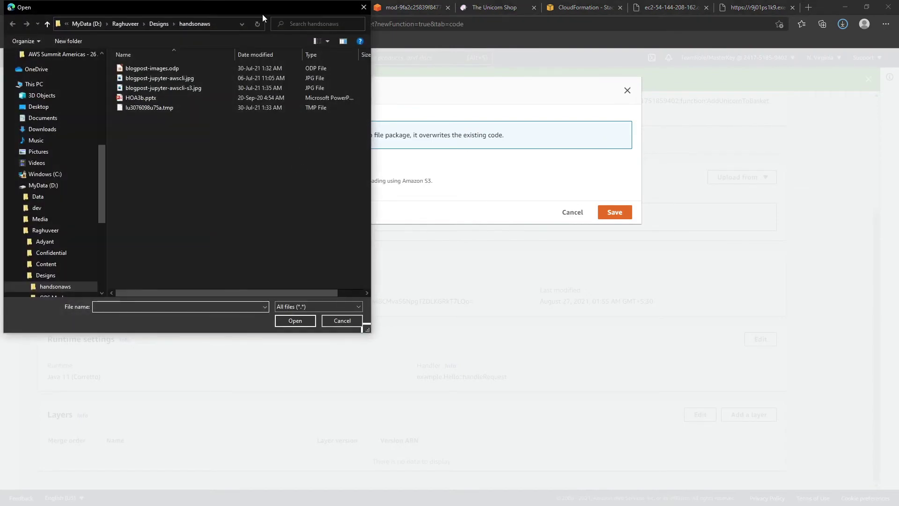
pyautogui.moveTo(262, 14); pyautogui.dragTo(898, 328)
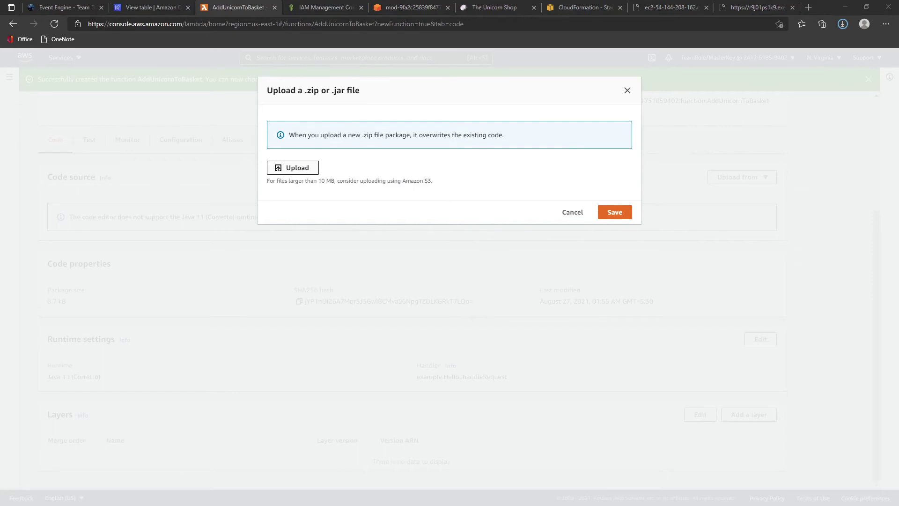
pyautogui.press('Return')
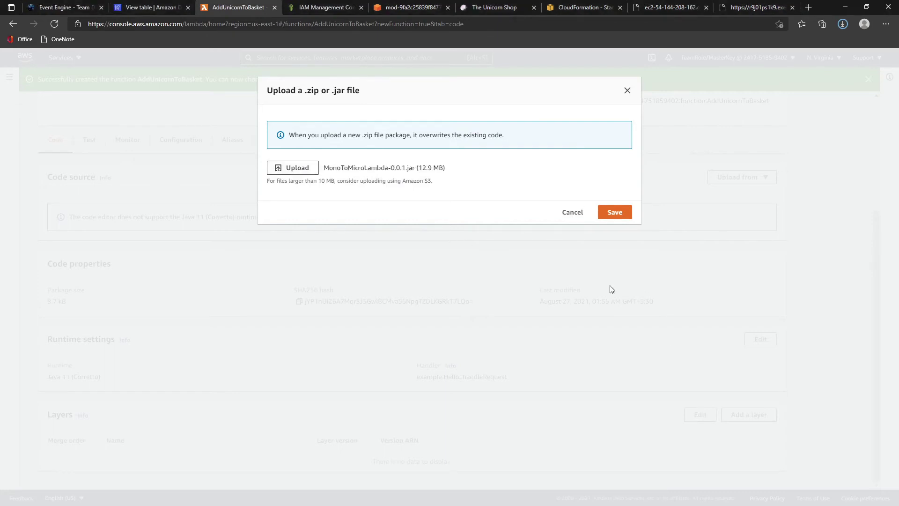
pyautogui.moveTo(336, 169); pyautogui.dragTo(412, 168)
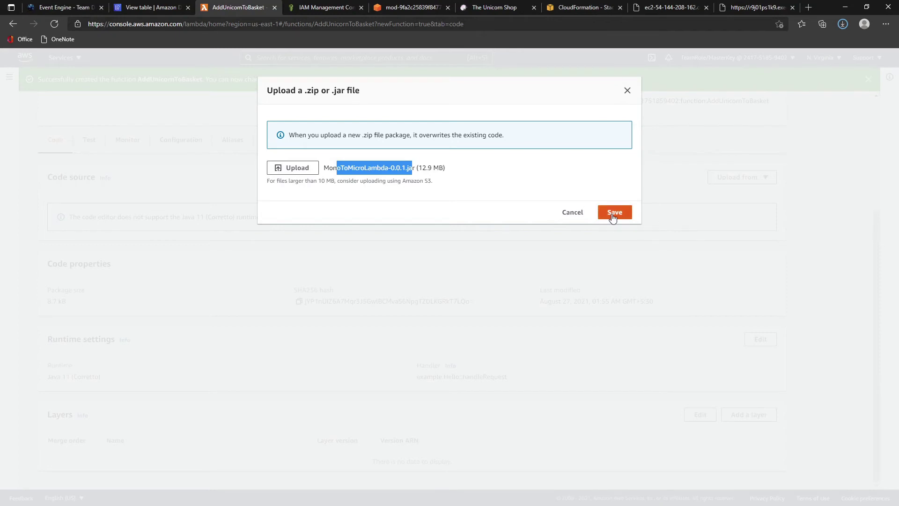
# - Save the 12.9 MB MonoToMicroLambda jar as AddUnicornToBasket's code
pyautogui.click(613, 214)
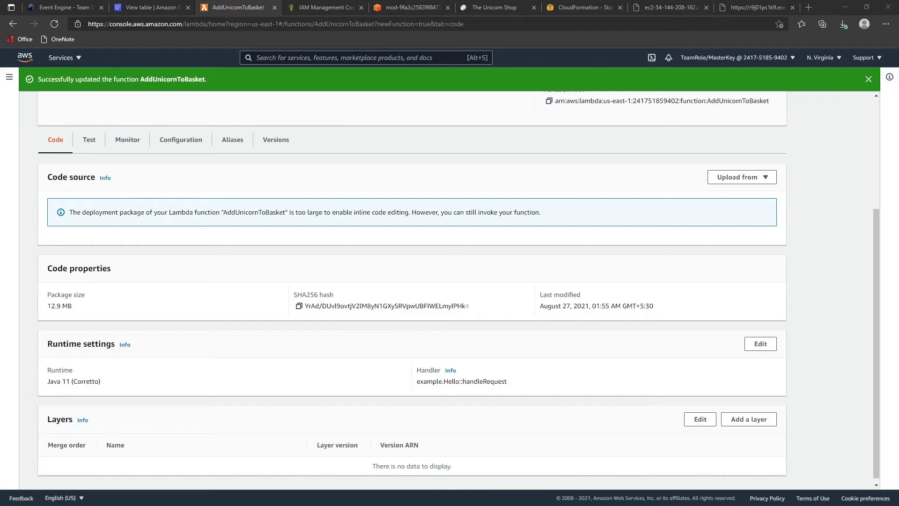
pyautogui.scroll(-1, 208, 361)
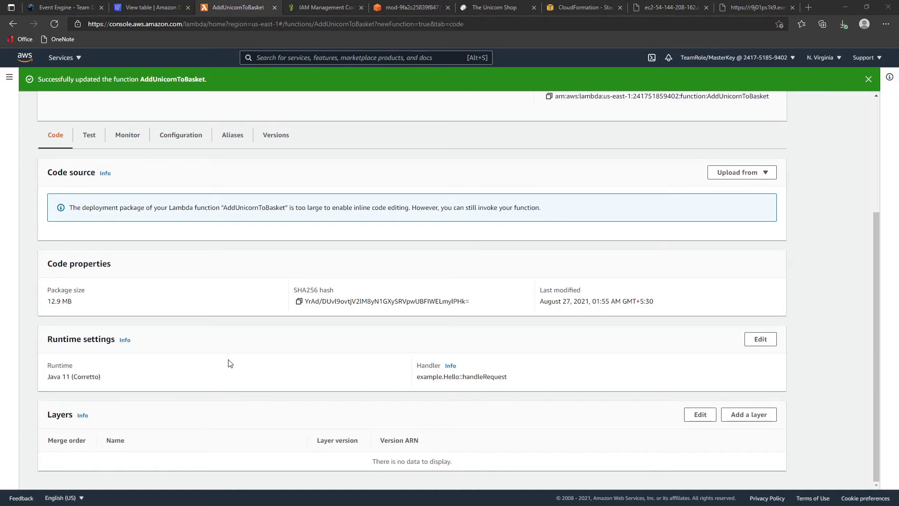
# - Set the handler to com.monoToMicro.Lambda.UnicornBasketImpl::addUnicornToBasket on Java 11 (Corretto)
pyautogui.click(770, 342)
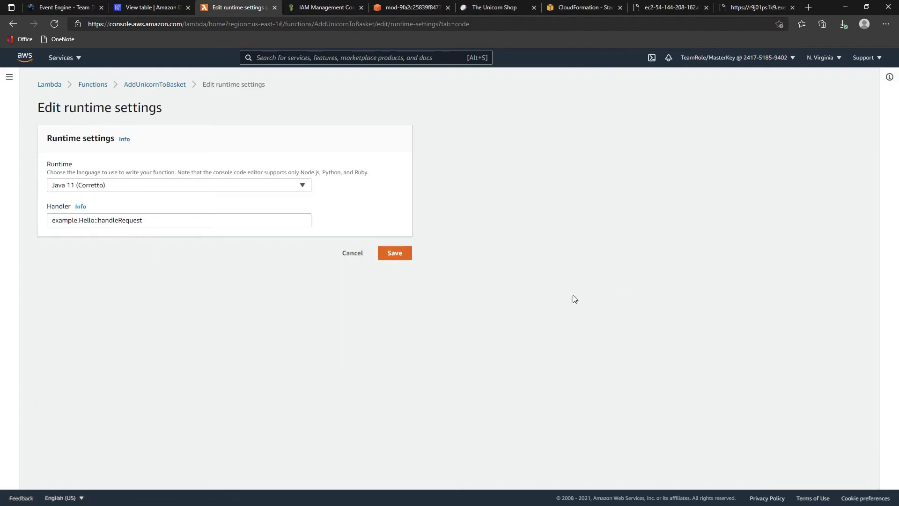
pyautogui.moveTo(149, 220); pyautogui.dragTo(3, 212)
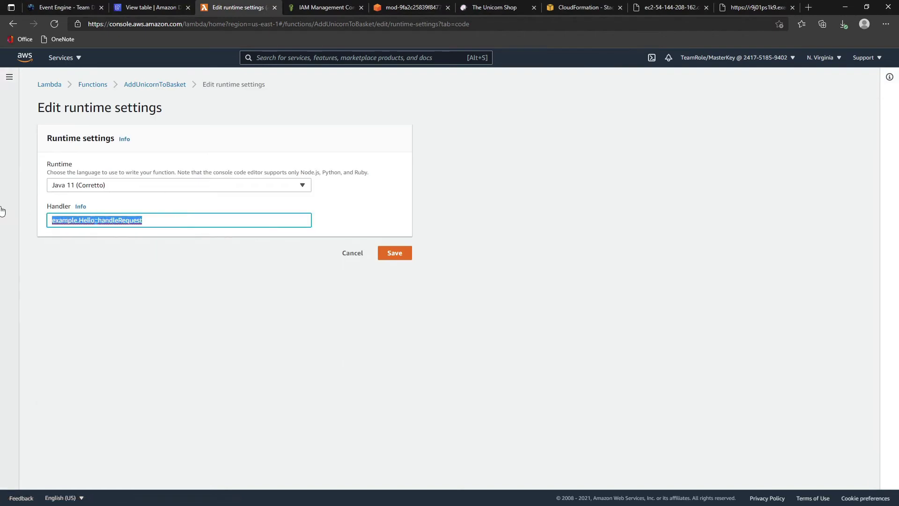
pyautogui.write('com.monoToMicro.Lambda.UnicornBasketImpl::addUnicornToBasket')
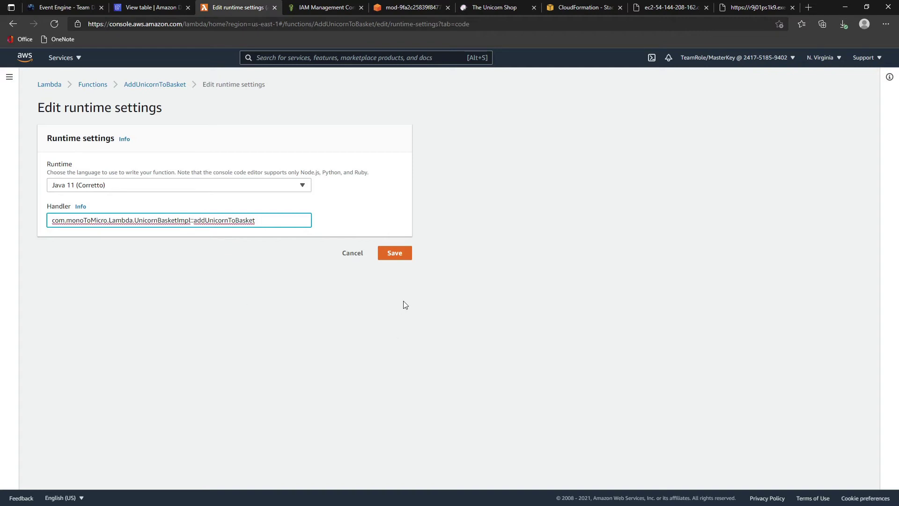
pyautogui.click(395, 254)
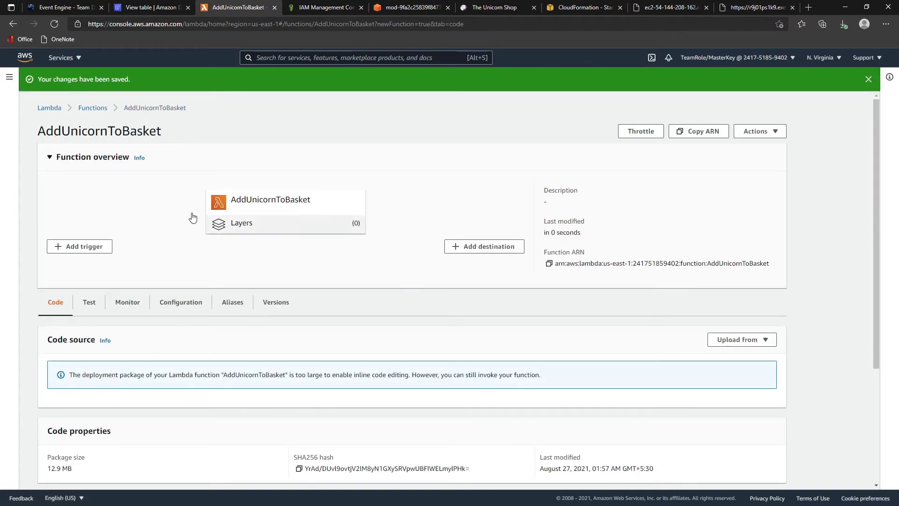
pyautogui.scroll(-3, 234, 335)
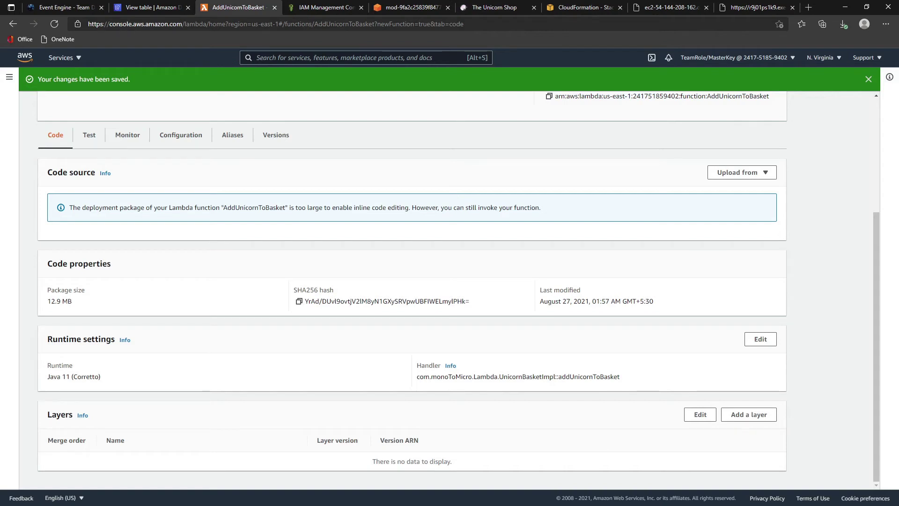
pyautogui.scroll(4, 393, 190)
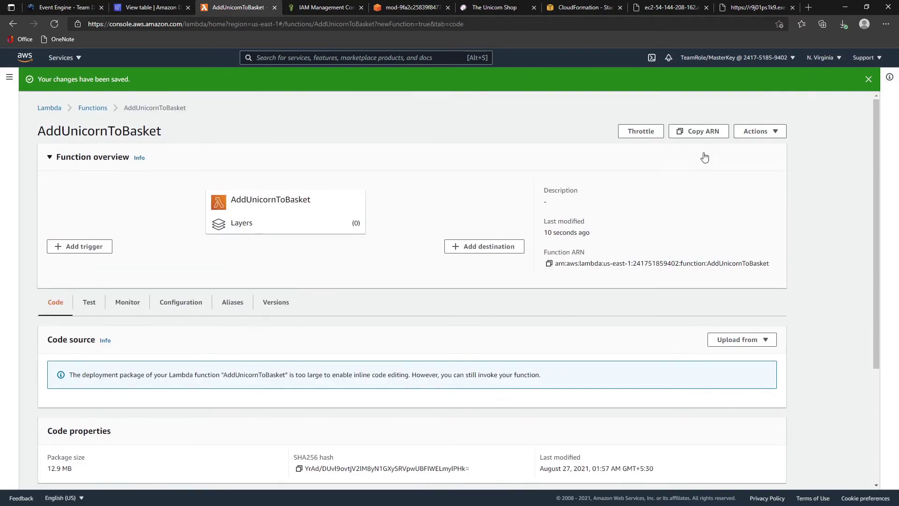
# - Switch AddUnicornToBasket to its Test view
pyautogui.click(772, 134)
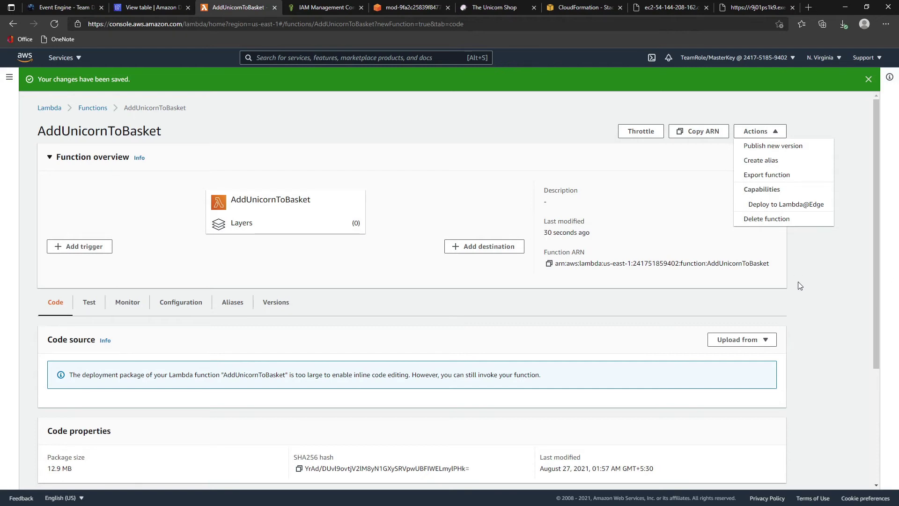
pyautogui.click(90, 305)
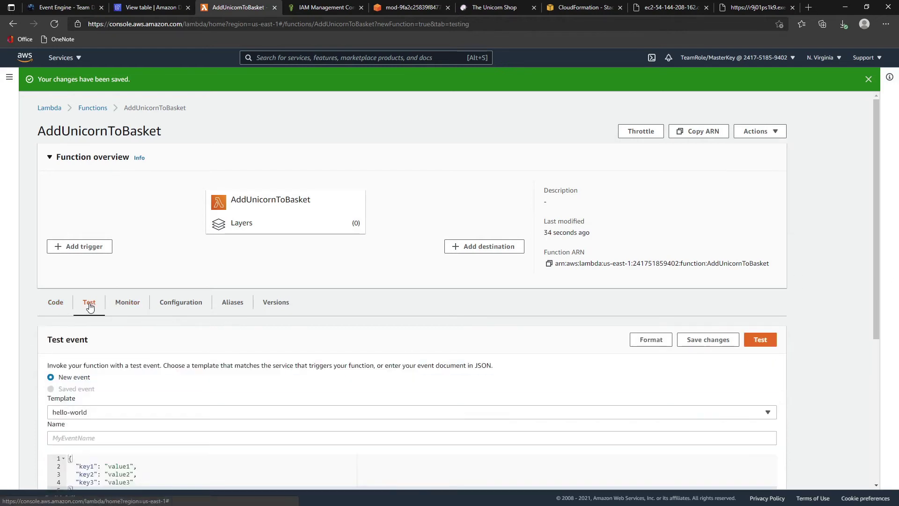
pyautogui.scroll(-3, 89, 305)
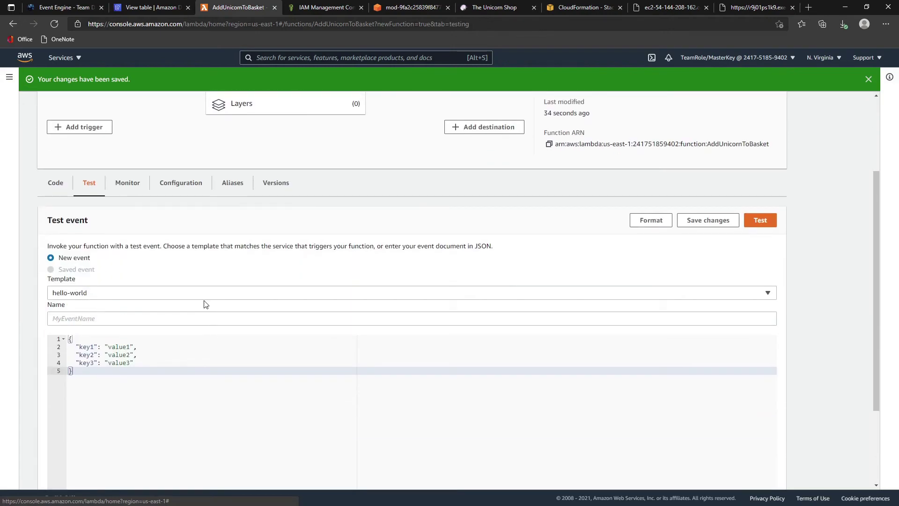
pyautogui.scroll(3, 202, 302)
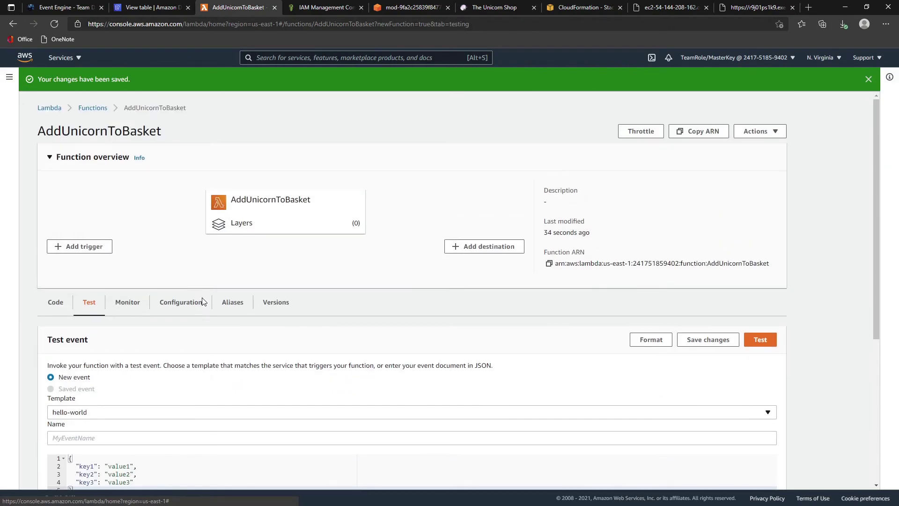
pyautogui.click(765, 131)
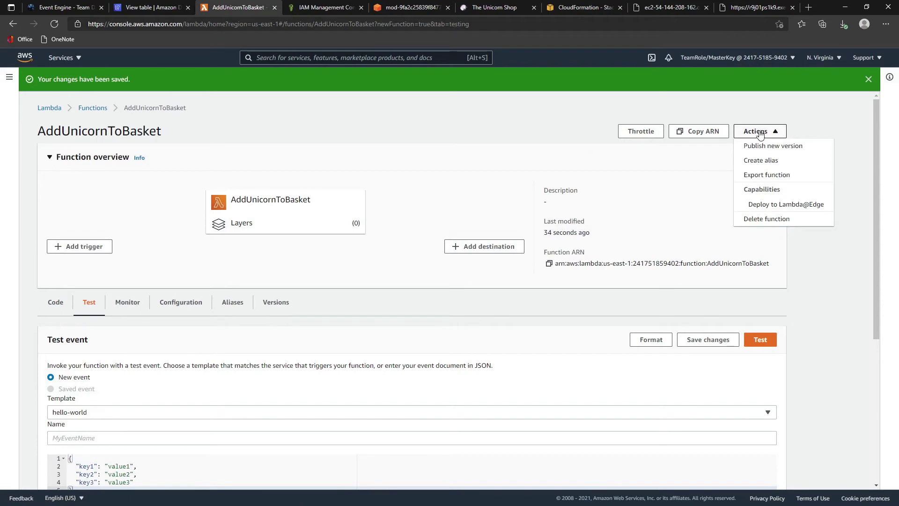
pyautogui.scroll(-3, 811, 321)
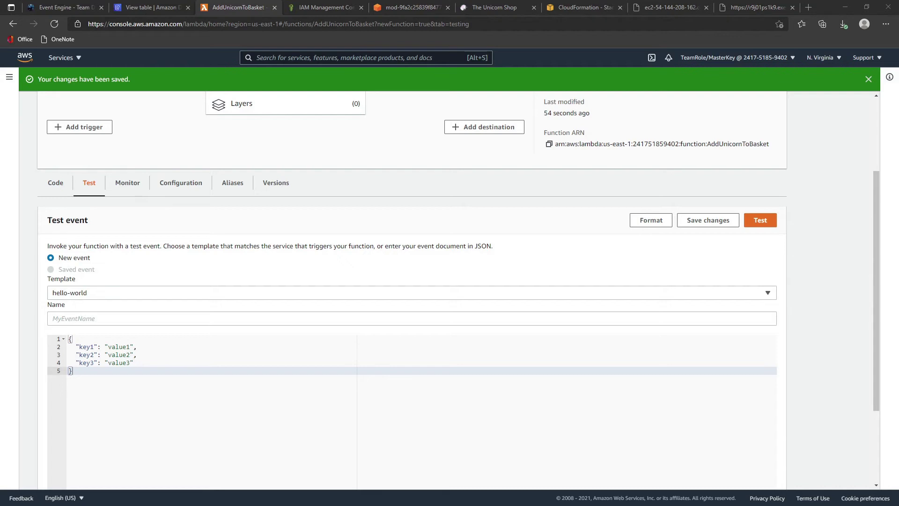
# - Save a test event AddUnicornToBasket containing a user uuid and one unicorn uuid
pyautogui.click(64, 293)
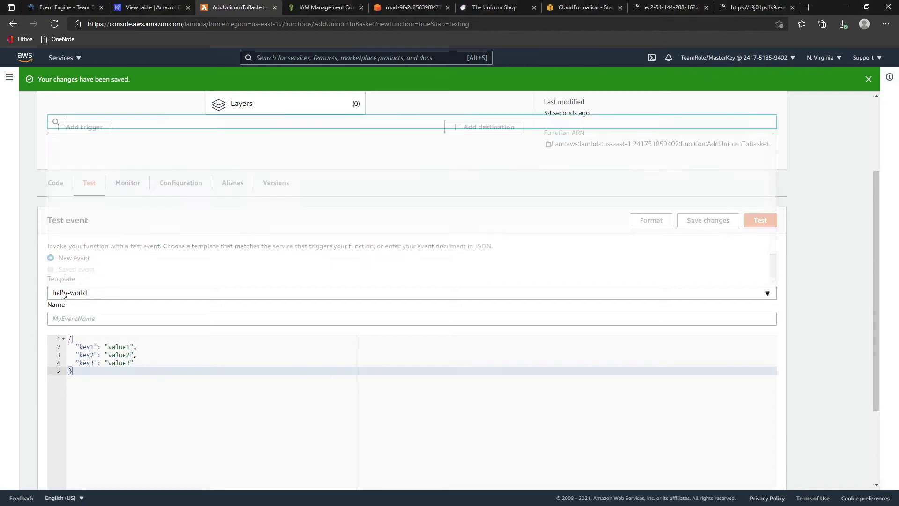
pyautogui.click(113, 314)
pyautogui.write('AddUnicornToBasket')
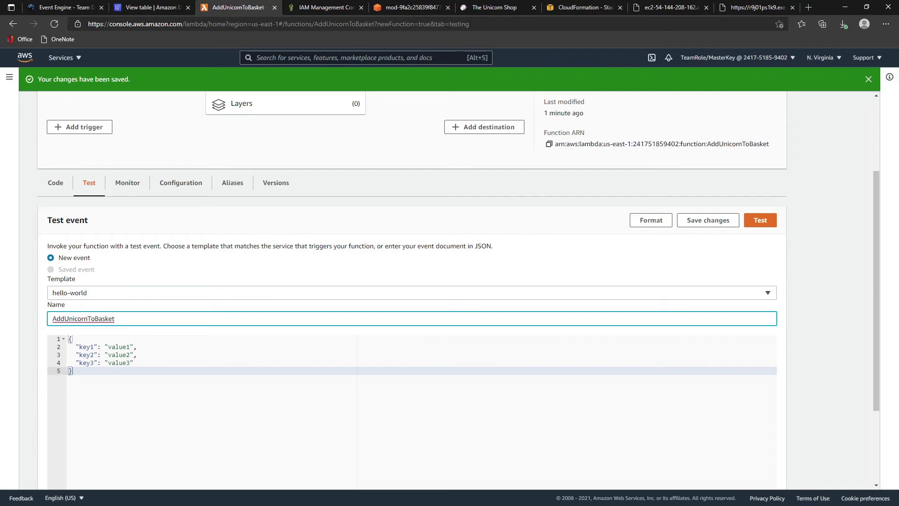
pyautogui.hotkey('alt', 'Tab')
pyautogui.moveTo(154, 389); pyautogui.dragTo(14, 318)
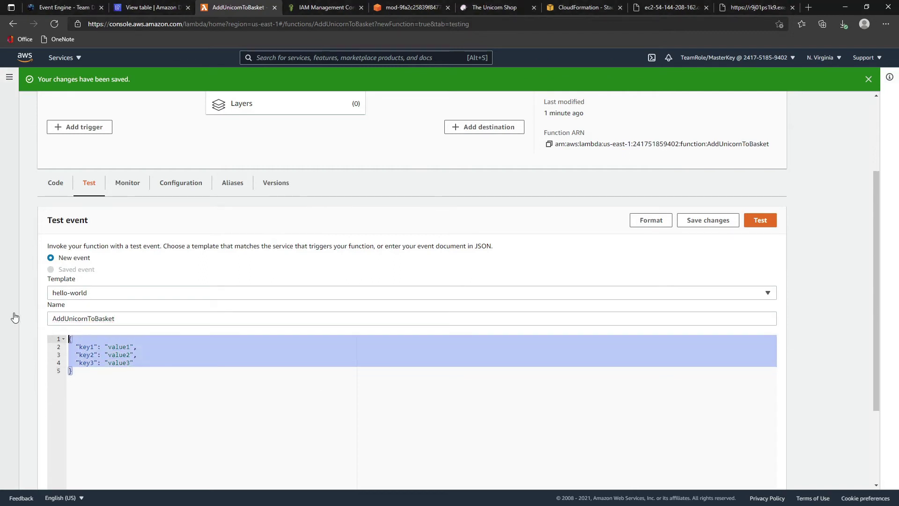
pyautogui.write('{     "uuid": "4b3fc86b-81d0-4614-920e-8184063acf2d",     "unicorns": [         {             "uuid": "16c3e7c0-bba4-11e9-afec-41e09d726297"         }     ] }')
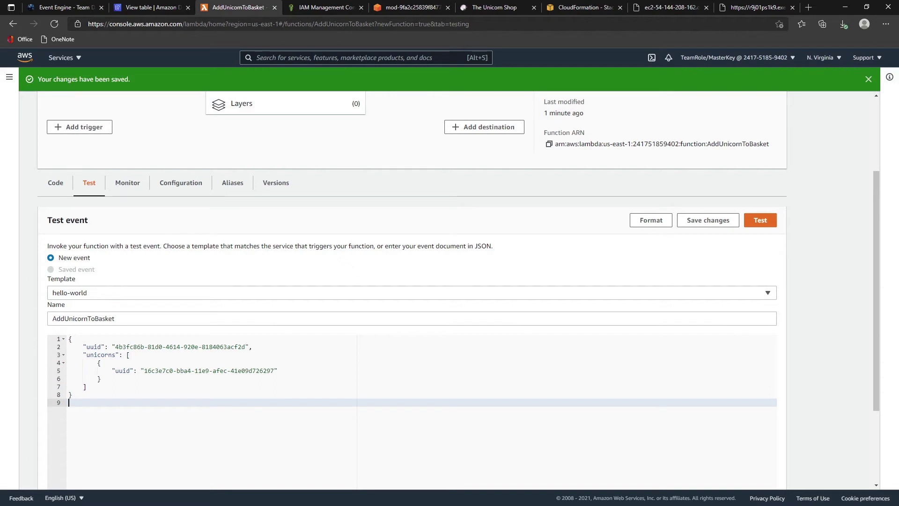
pyautogui.click(707, 224)
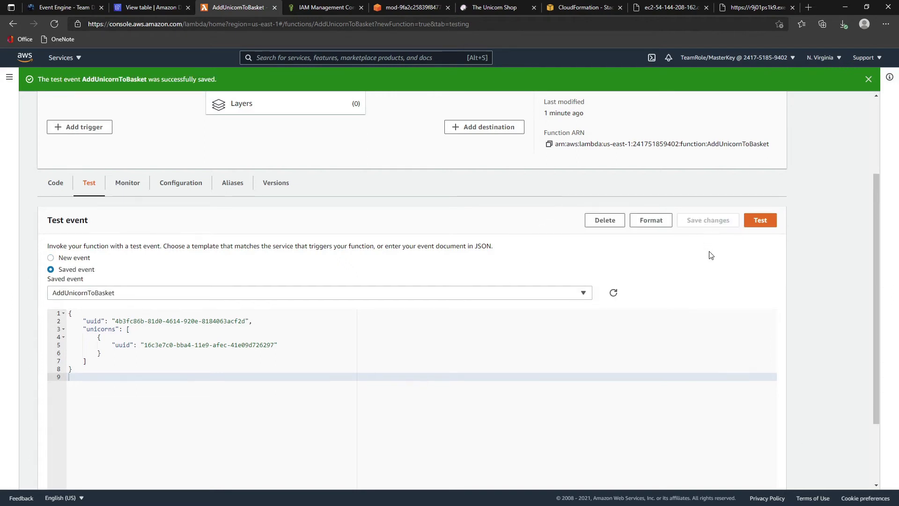
# - Run the test and confirm the result reads "Added Unicorn to basket"
pyautogui.click(772, 221)
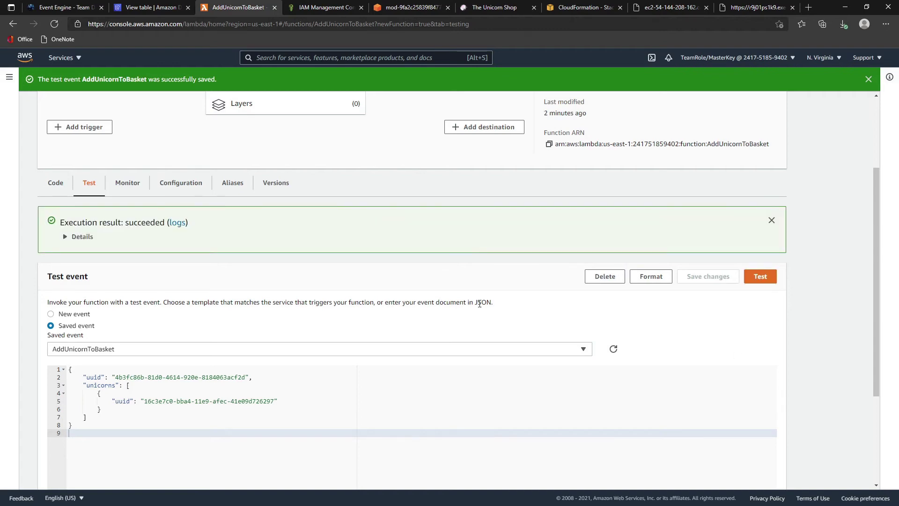
pyautogui.click(66, 238)
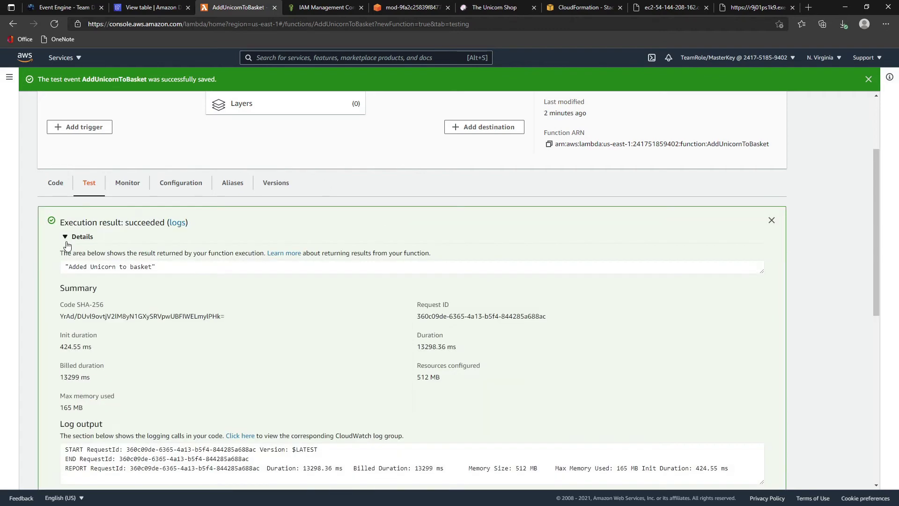
pyautogui.scroll(-3, 340, 316)
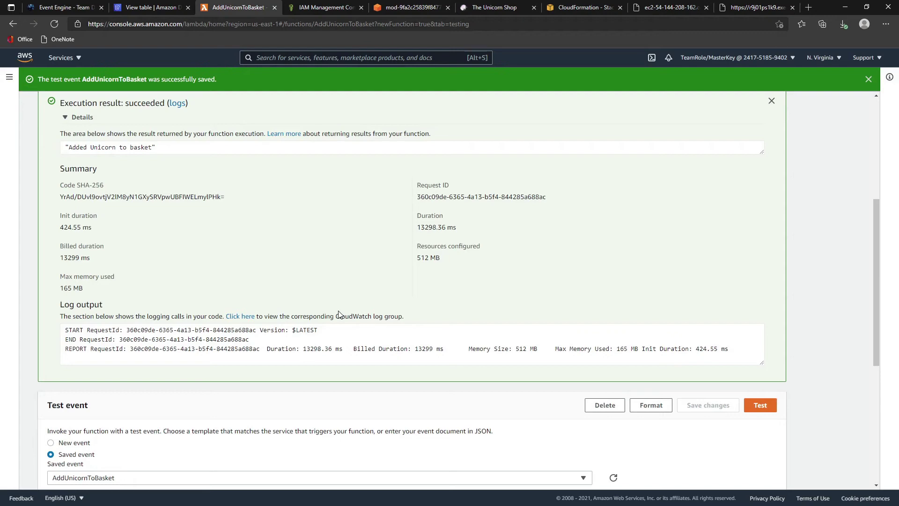
pyautogui.scroll(1, 327, 304)
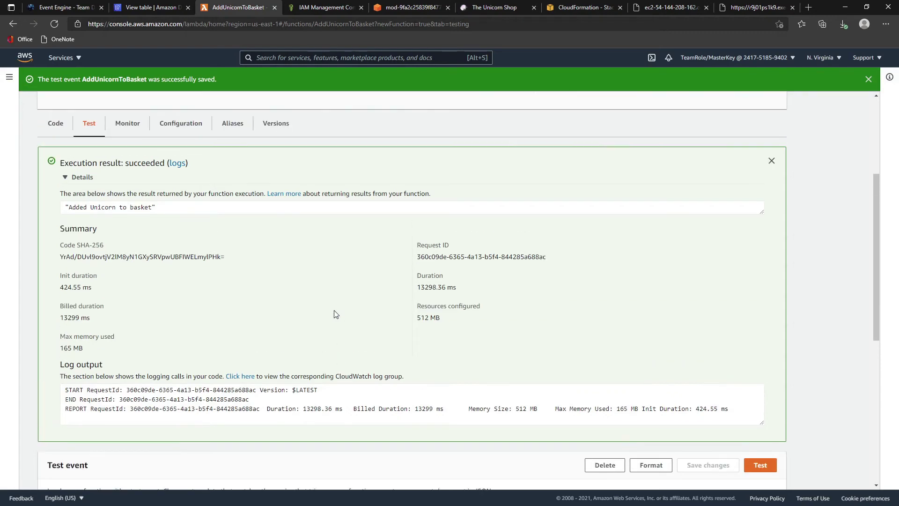
pyautogui.scroll(-5, 341, 316)
pyautogui.scroll(5, 342, 318)
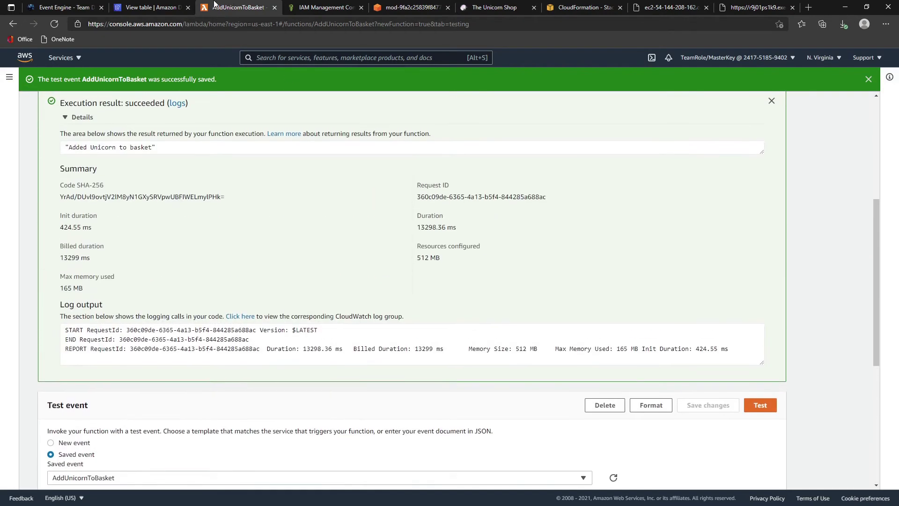
pyautogui.click(149, 8)
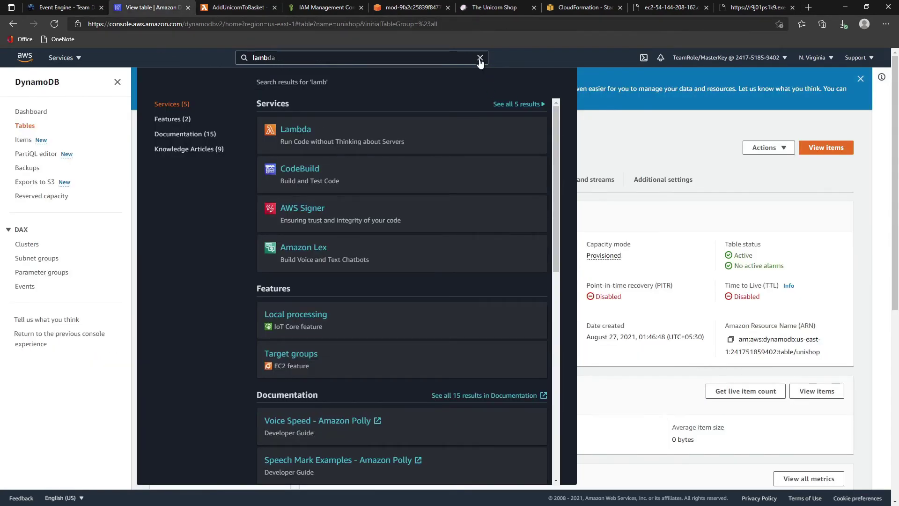
# - List unishop's items and inspect the basket item's unicorn 16c3e7c0-bba4-11e9-afec-41e09d726297
pyautogui.click(480, 58)
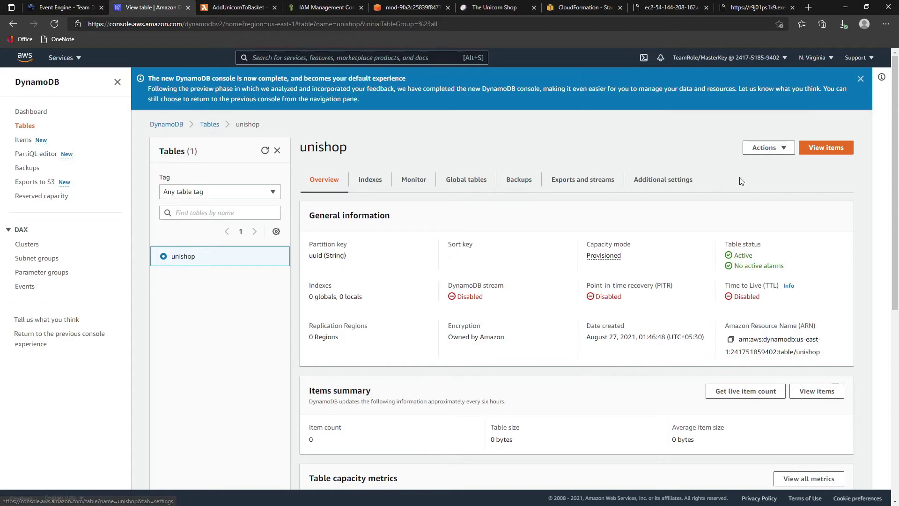
pyautogui.click(822, 148)
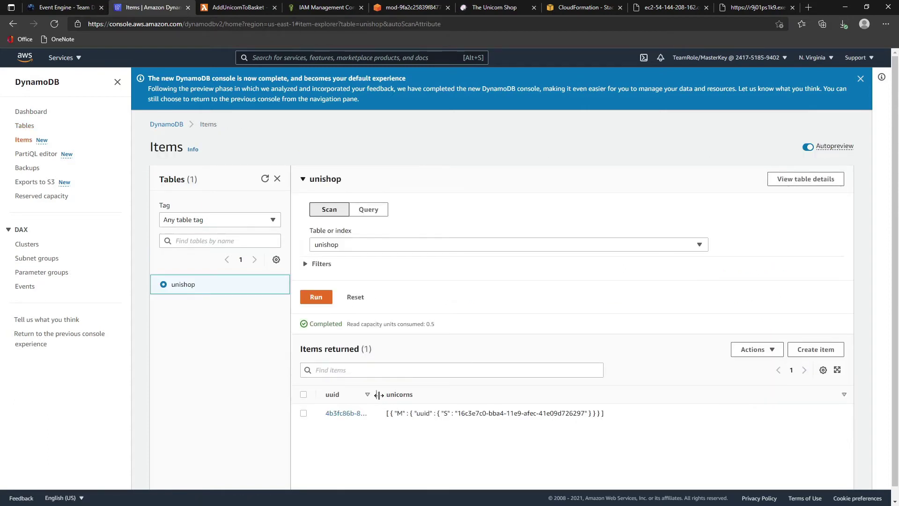
pyautogui.moveTo(378, 396); pyautogui.dragTo(519, 395)
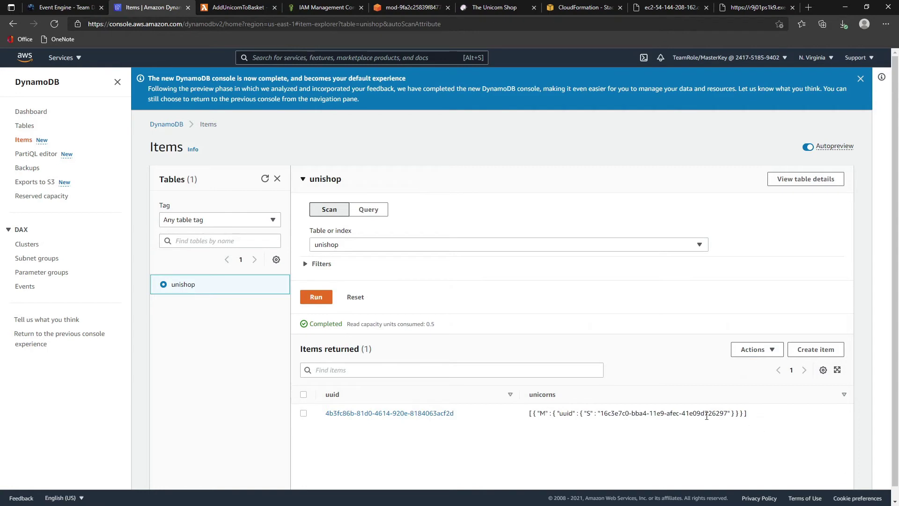
pyautogui.scroll(-1, 550, 420)
pyautogui.click(431, 401)
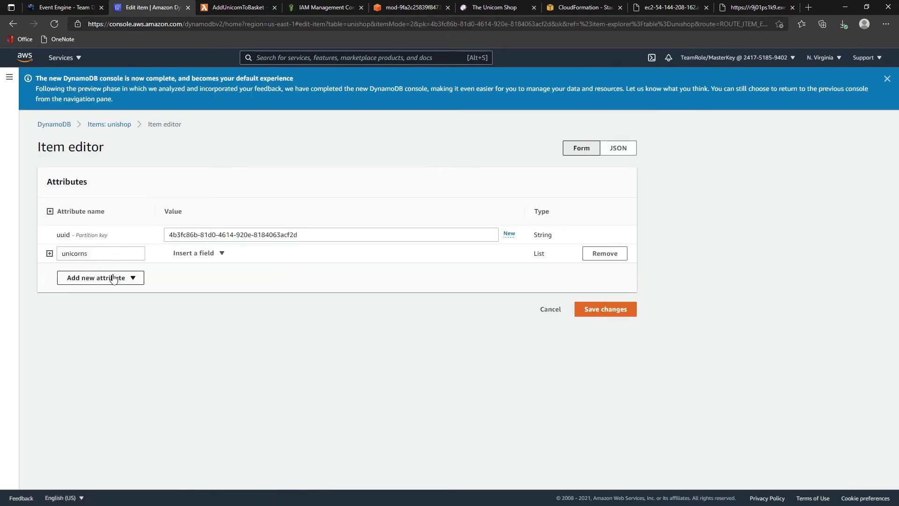
pyautogui.click(51, 211)
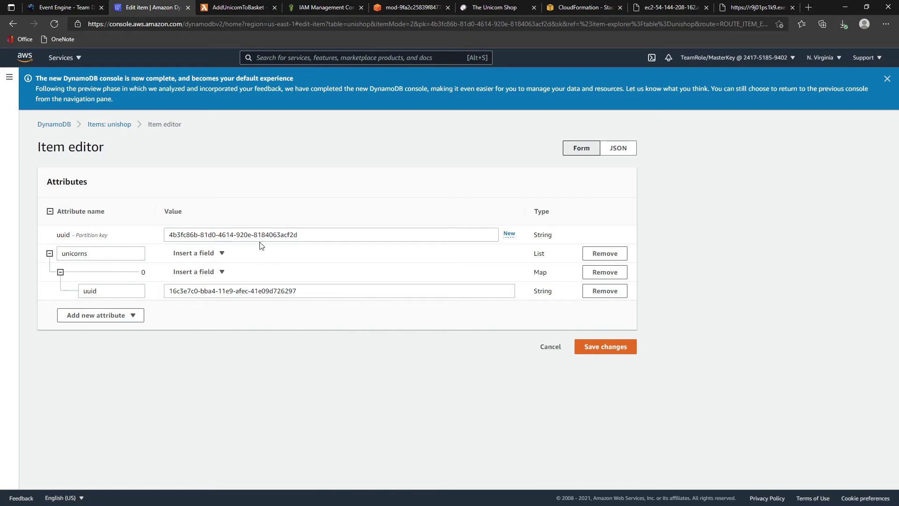
pyautogui.click(113, 125)
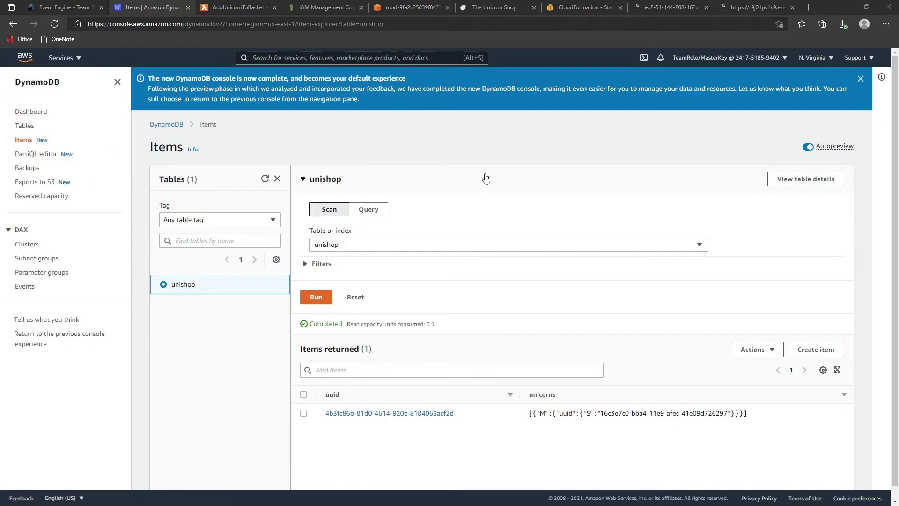
# - Return to the Lambda functions list and start a new function named RemoveUnicornFromBasket
pyautogui.click(253, 7)
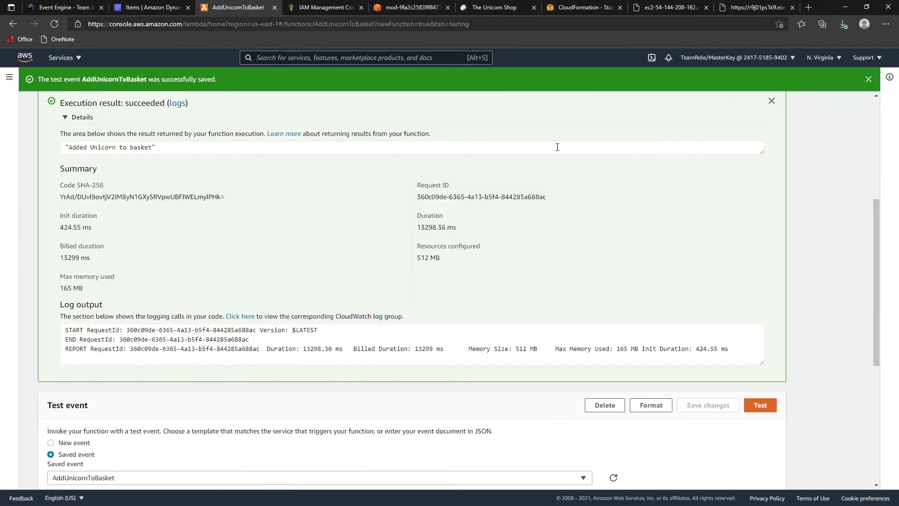
pyautogui.scroll(5, 557, 147)
pyautogui.click(95, 109)
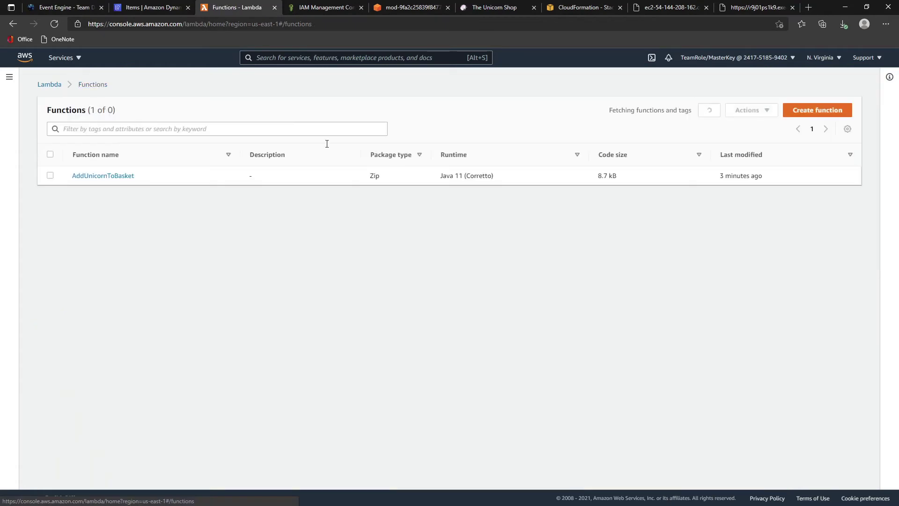
pyautogui.click(818, 111)
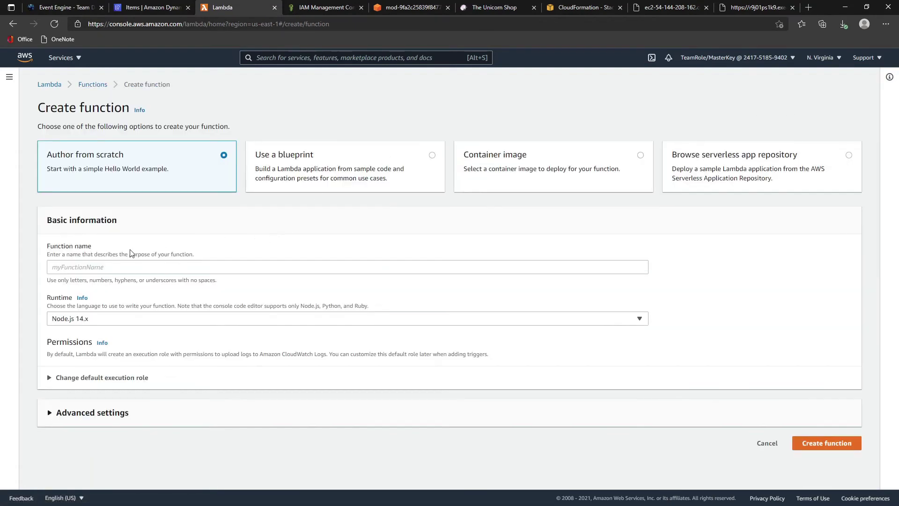
pyautogui.click(125, 265)
pyautogui.write('RemoveUnicornFromBasket')
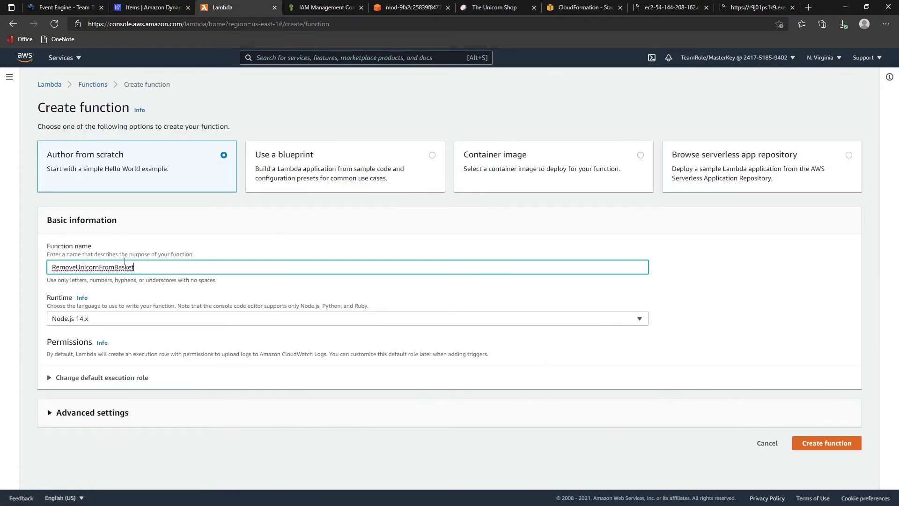
# - Choose Java 11 (Corretto) with existing role MonoToMicroLambdaRole and create the function
pyautogui.click(97, 319)
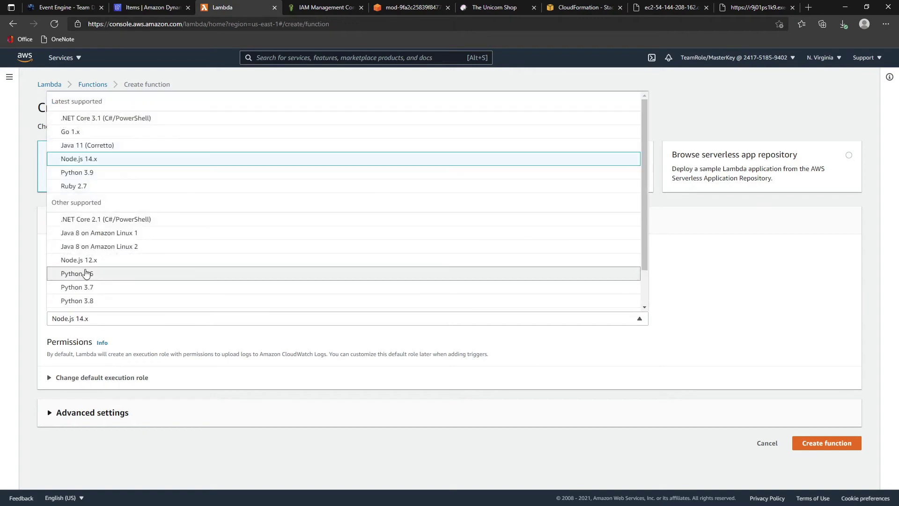
pyautogui.click(101, 145)
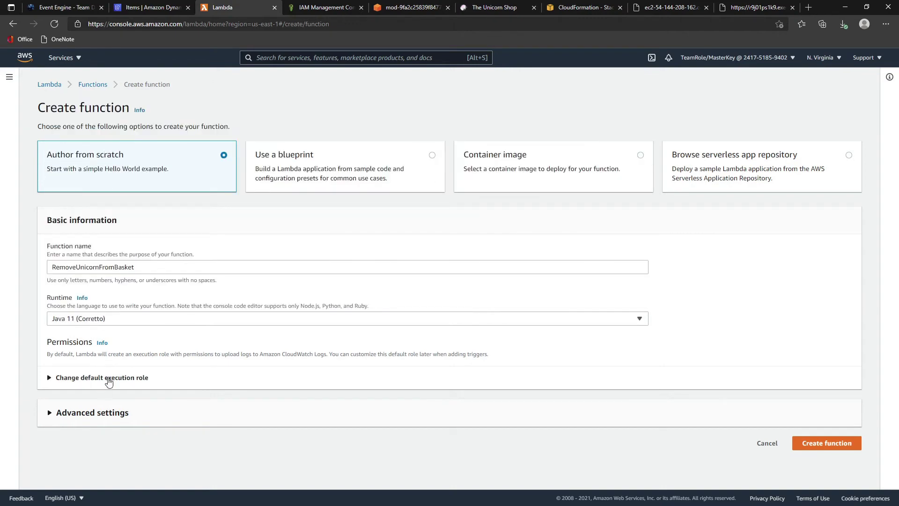
pyautogui.click(105, 379)
pyautogui.scroll(-2, 103, 395)
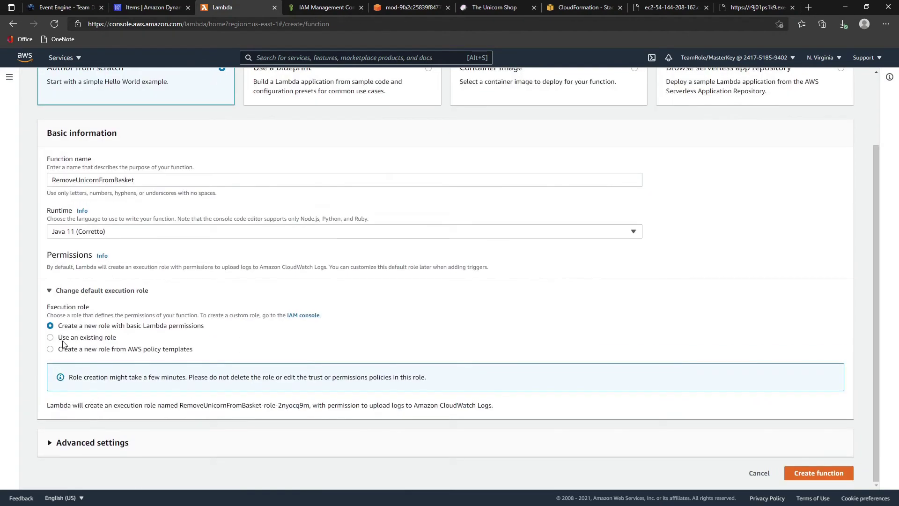
pyautogui.click(61, 338)
pyautogui.click(79, 403)
pyautogui.click(78, 431)
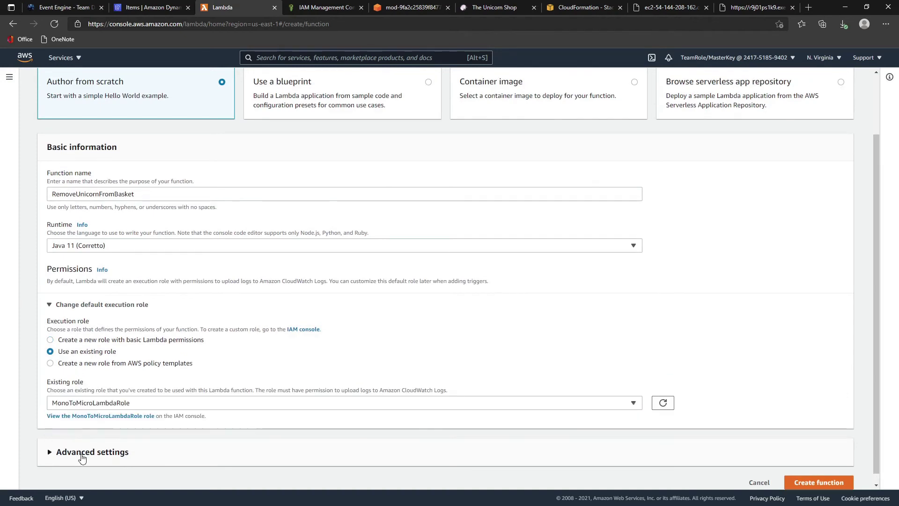
pyautogui.scroll(-1, 710, 402)
pyautogui.click(828, 480)
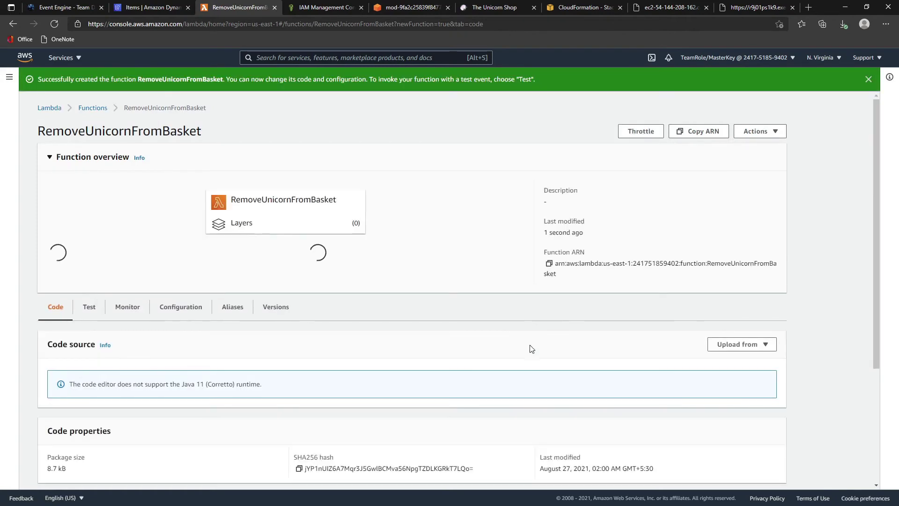
# - Upload MonoToMicroLambda-0.0.1.jar as RemoveUnicornFromBasket's code and save it
pyautogui.scroll(-3, 515, 333)
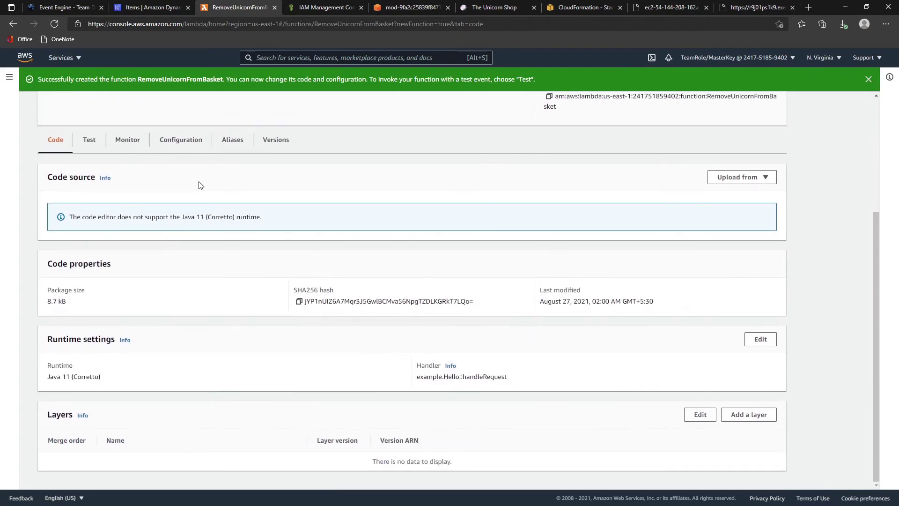
pyautogui.click(710, 181)
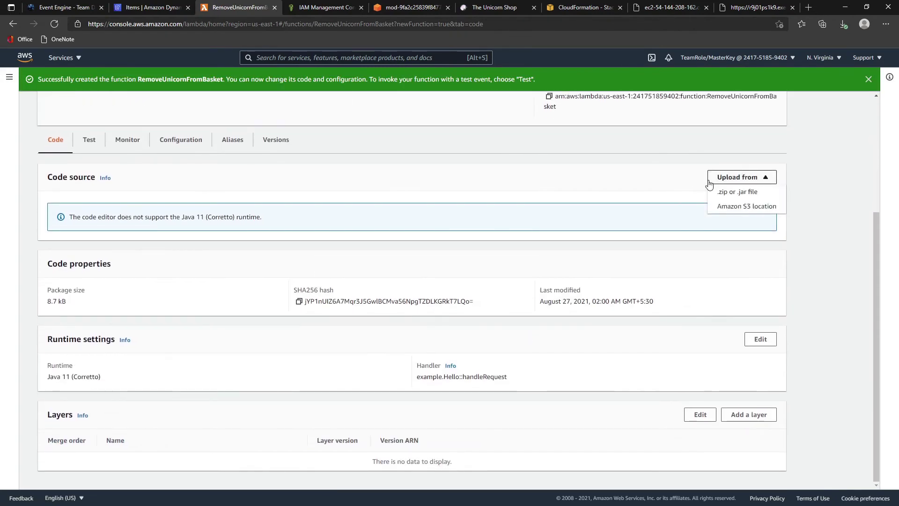
pyautogui.click(732, 192)
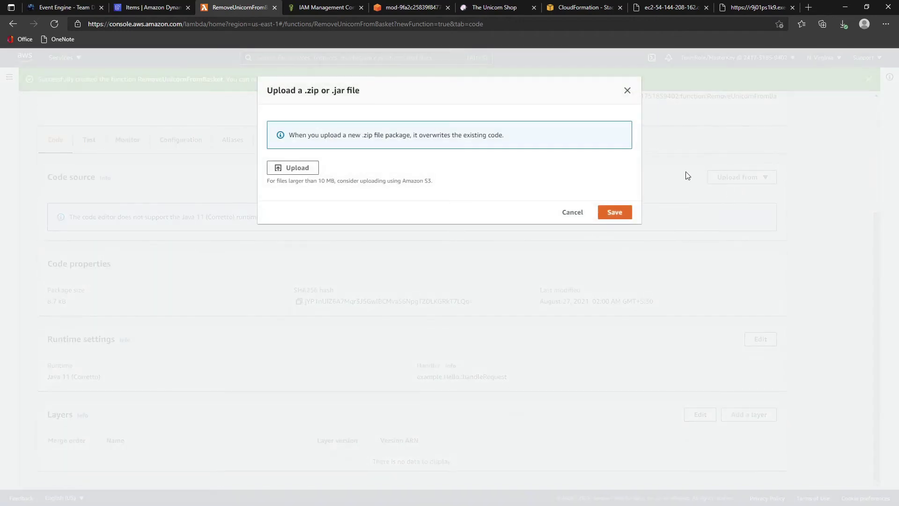
pyautogui.click(312, 169)
pyautogui.doubleClick(143, 118)
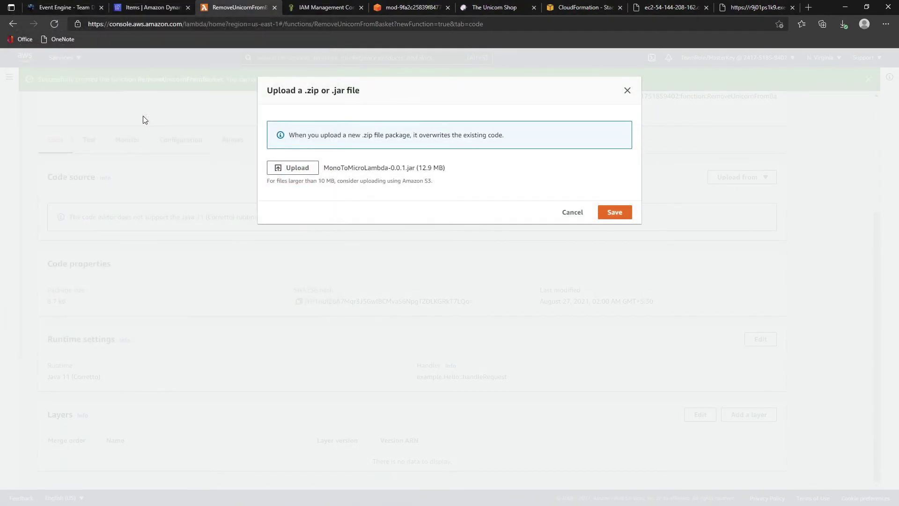
pyautogui.click(616, 213)
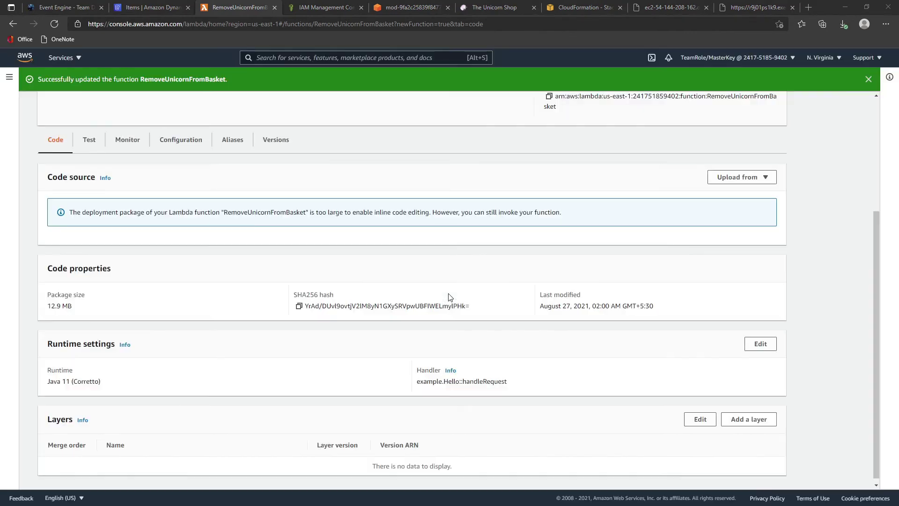
# - Set the handler to com.monoToMicro.Lambda.UnicornBasketImpl::removeUnicornFromBasket and return to the functions list
pyautogui.scroll(-1, 351, 243)
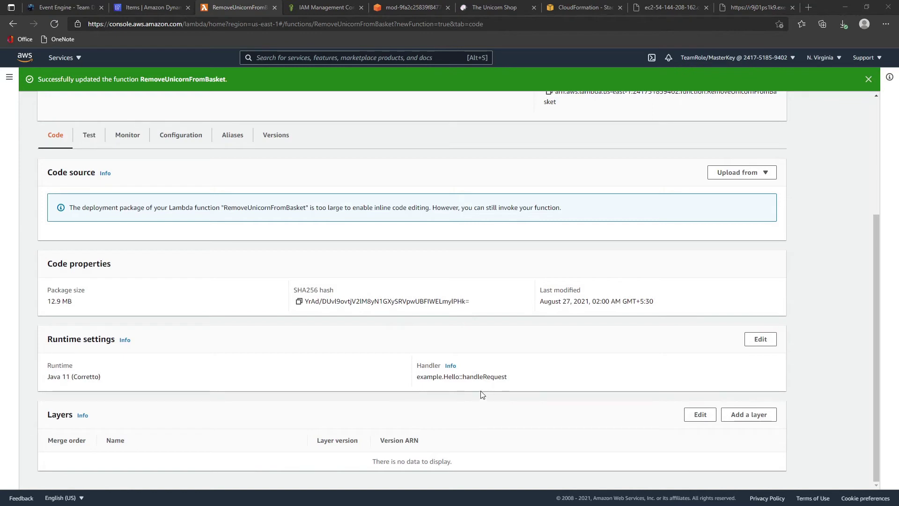
pyautogui.click(759, 338)
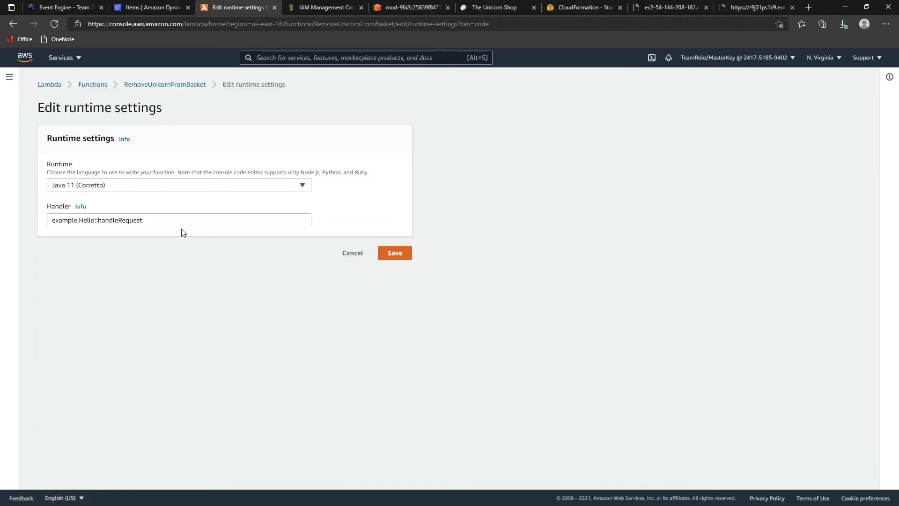
pyautogui.moveTo(181, 226); pyautogui.dragTo(3, 210)
pyautogui.write('com.monoToMicro.Lambda.UnicornBasketImpl::removeUnicornFromBasket')
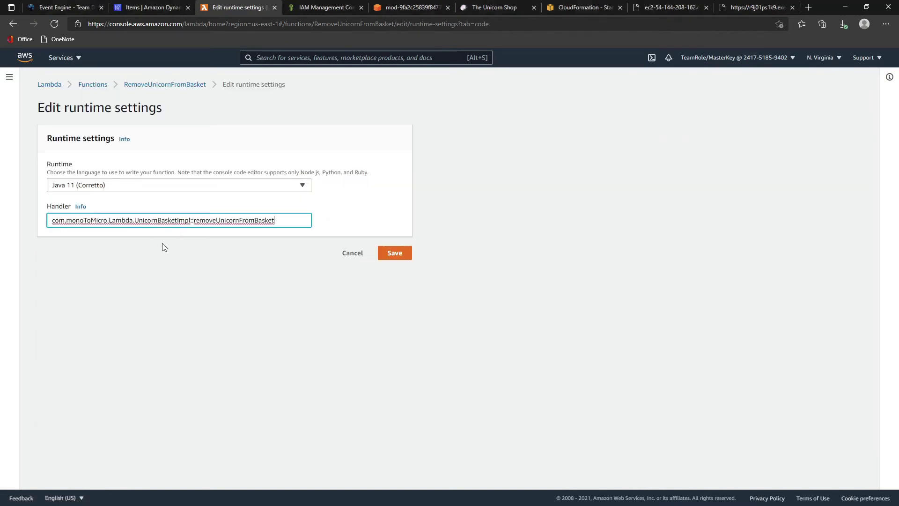
pyautogui.moveTo(194, 220); pyautogui.dragTo(274, 220)
pyautogui.click(401, 257)
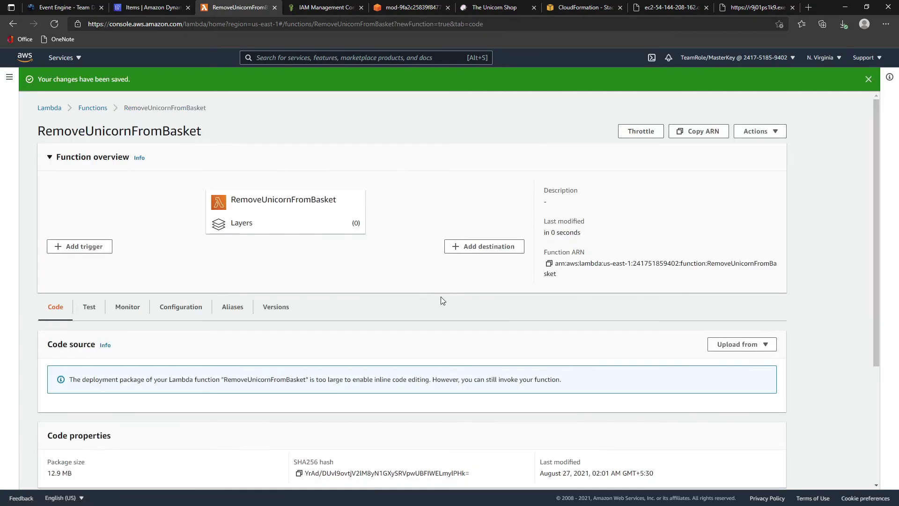
pyautogui.scroll(-4, 441, 297)
pyautogui.scroll(4, 447, 323)
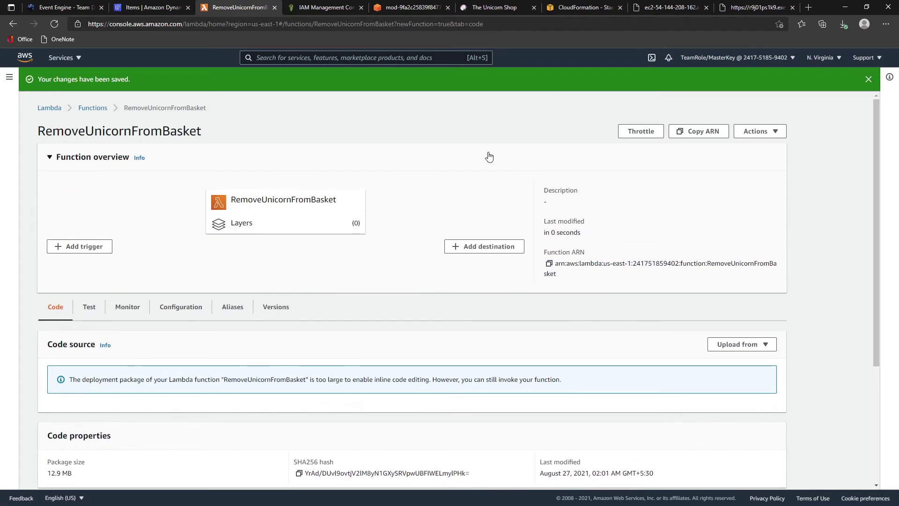
pyautogui.click(92, 108)
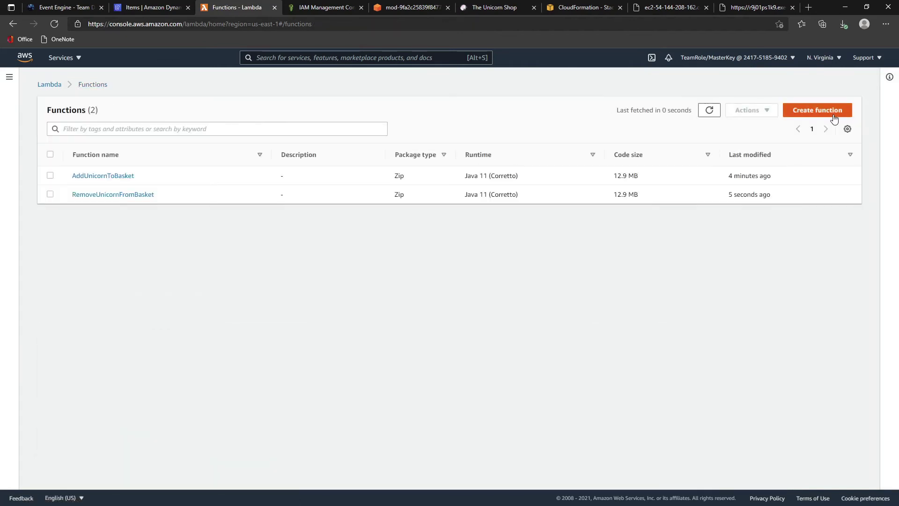
# - Start a new Lambda function named GetUnicornsBasket
pyautogui.click(827, 111)
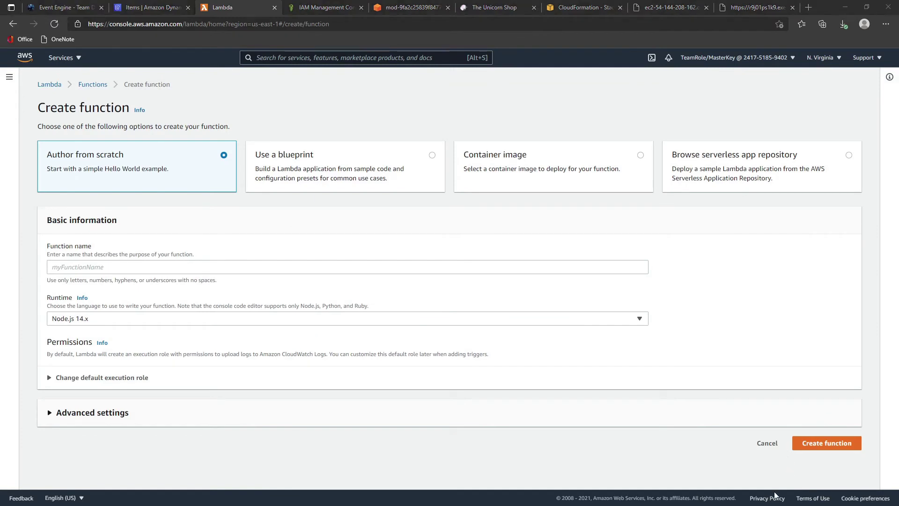
pyautogui.click(117, 270)
pyautogui.click(105, 283)
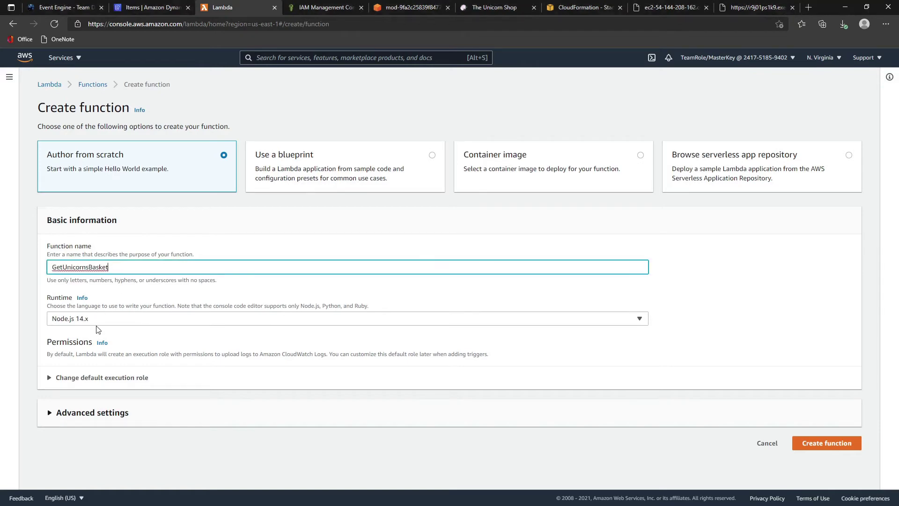
# - Choose Java 11 (Corretto) with existing role MonoToMicroLambdaRole and create the function
pyautogui.click(99, 319)
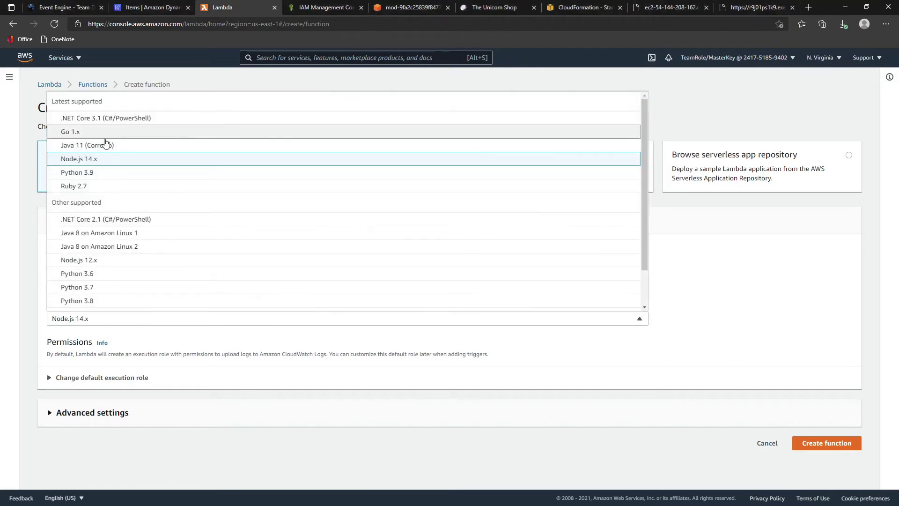
pyautogui.click(105, 145)
pyautogui.click(68, 378)
pyautogui.scroll(-2, 65, 365)
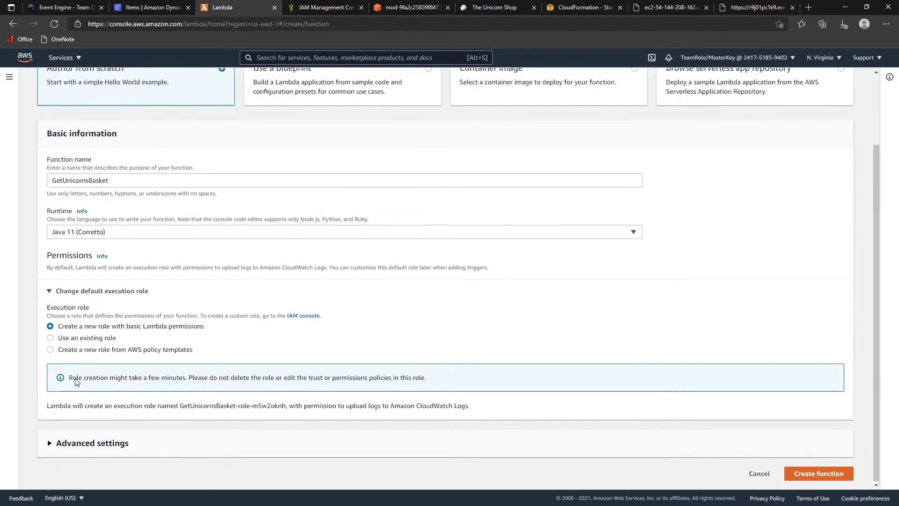
pyautogui.click(66, 338)
pyautogui.click(89, 402)
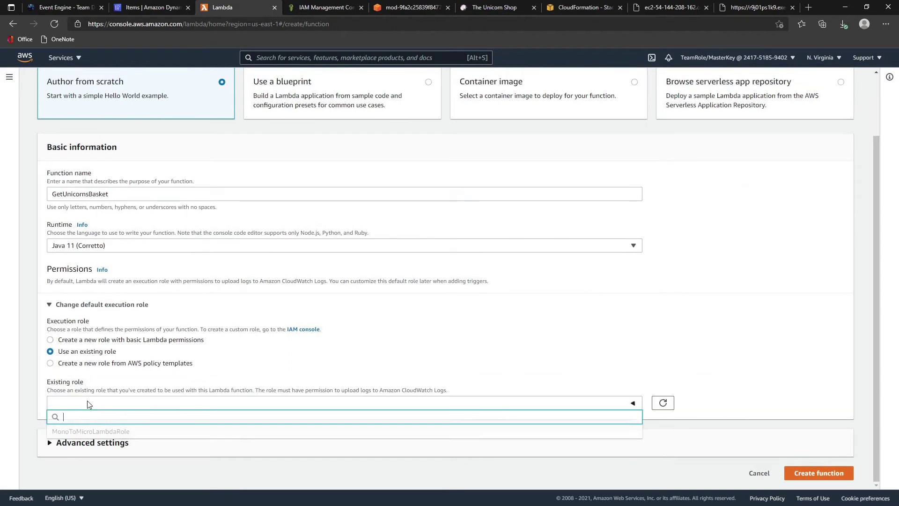
pyautogui.click(81, 431)
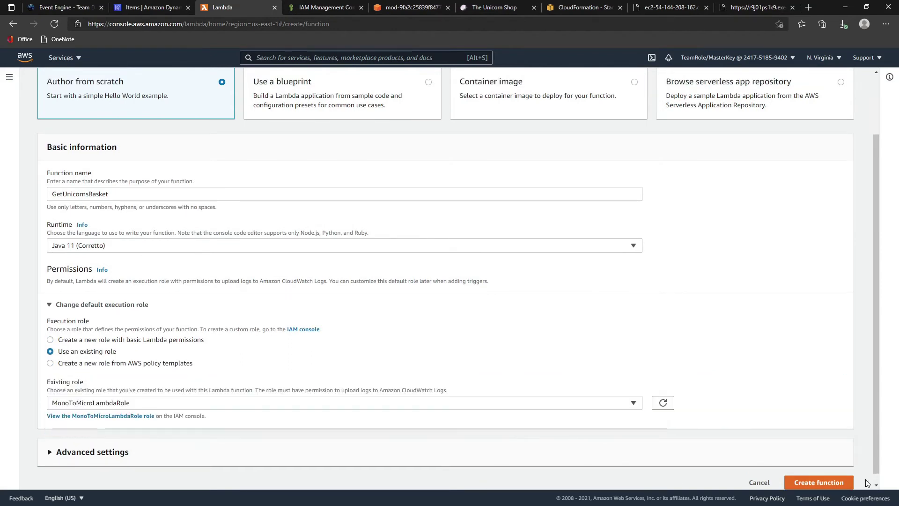
pyautogui.click(819, 483)
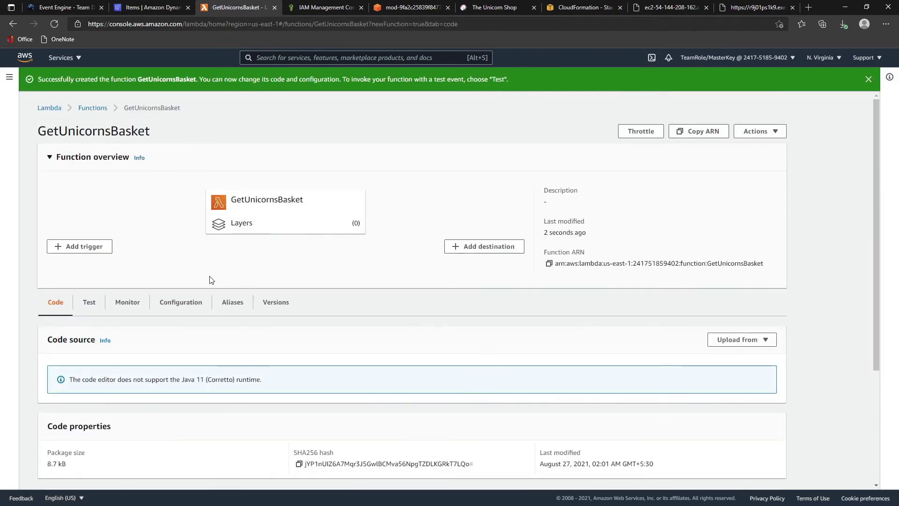
# - Upload the 12.9 MB MonoToMicroLambda-0.0.1.jar as GetUnicornsBasket's code
pyautogui.scroll(-3, 231, 310)
pyautogui.scroll(3, 226, 310)
pyautogui.scroll(-3, 91, 309)
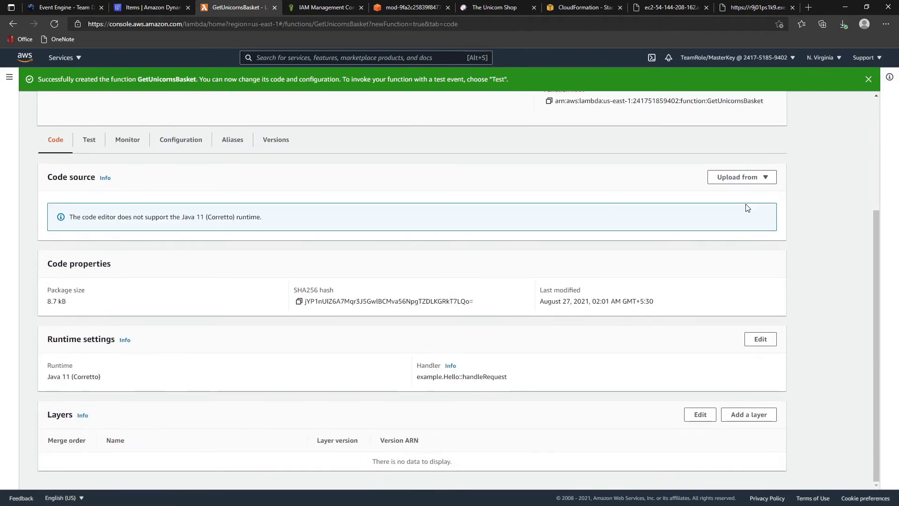
pyautogui.click(748, 178)
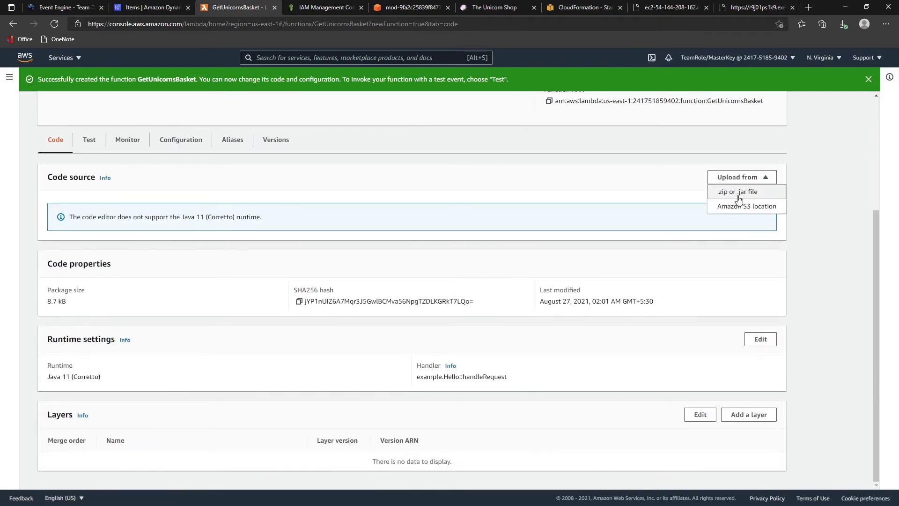
pyautogui.click(738, 192)
pyautogui.click(299, 167)
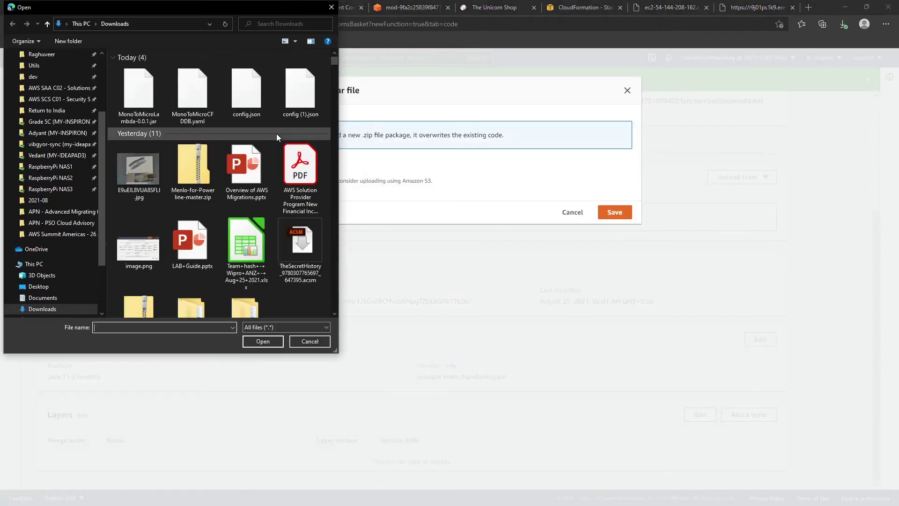
pyautogui.doubleClick(132, 91)
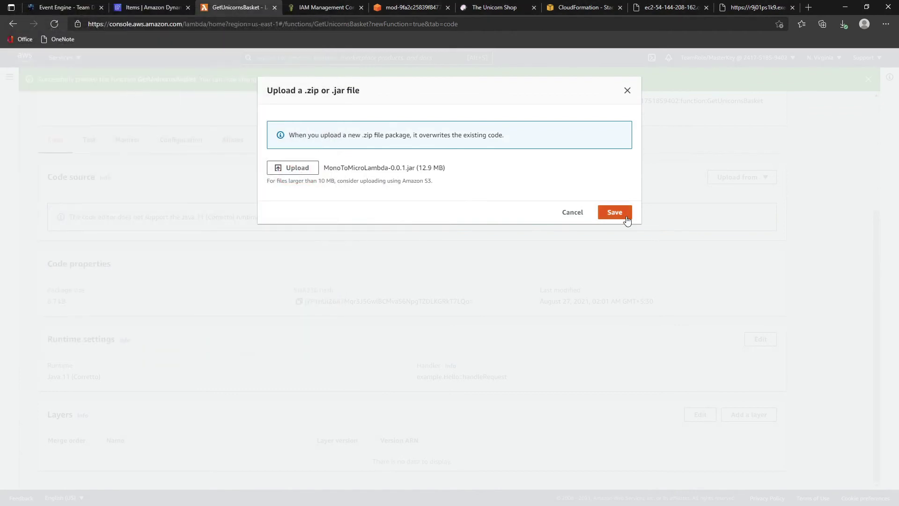
pyautogui.click(618, 215)
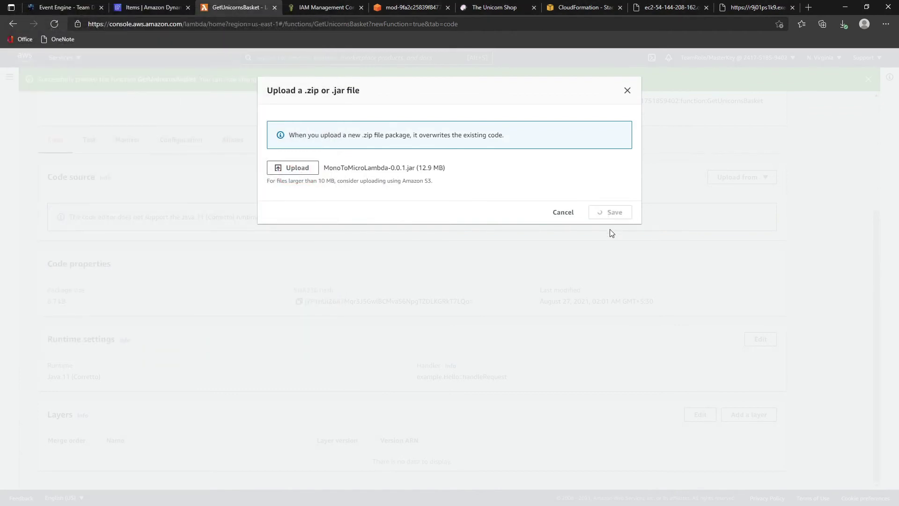
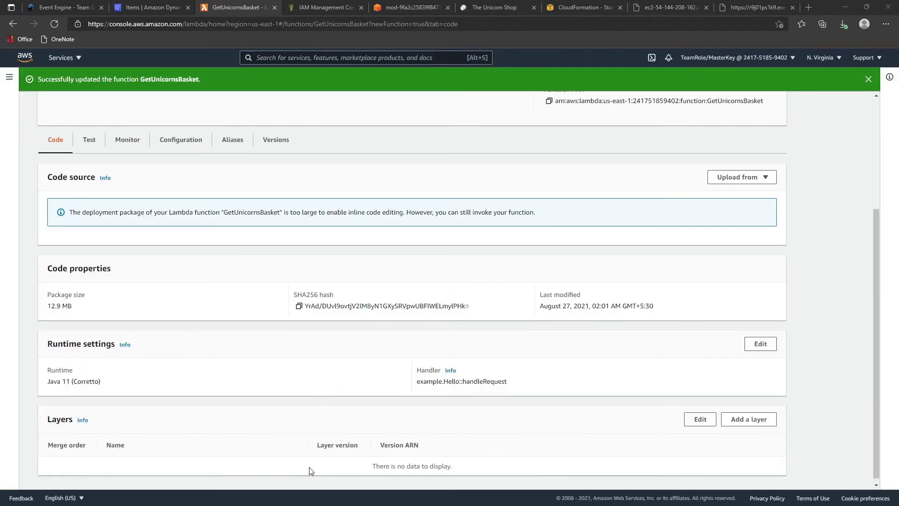
# - Replace the runtime handler with com.monoToMicro.Lambda.UnicornBasketImpl::getUnicornsBasket and save the setting
pyautogui.click(760, 345)
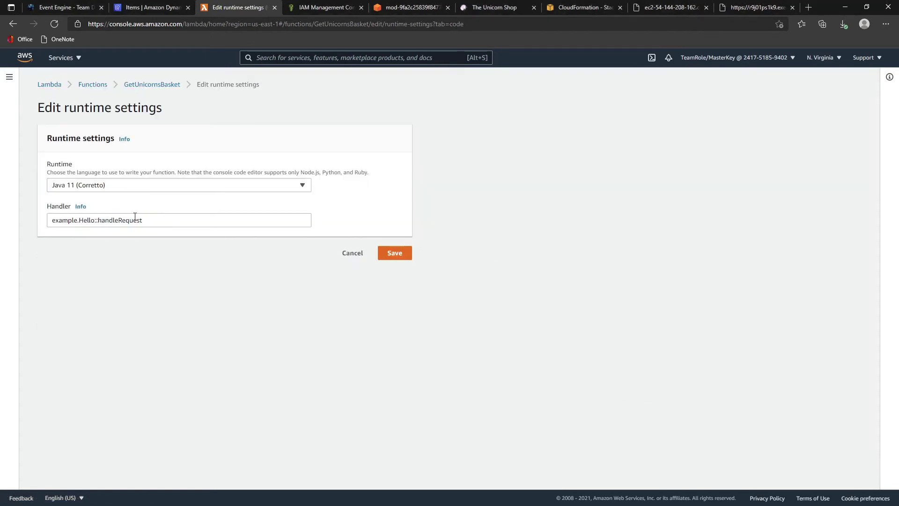
pyautogui.tripleClick(167, 223)
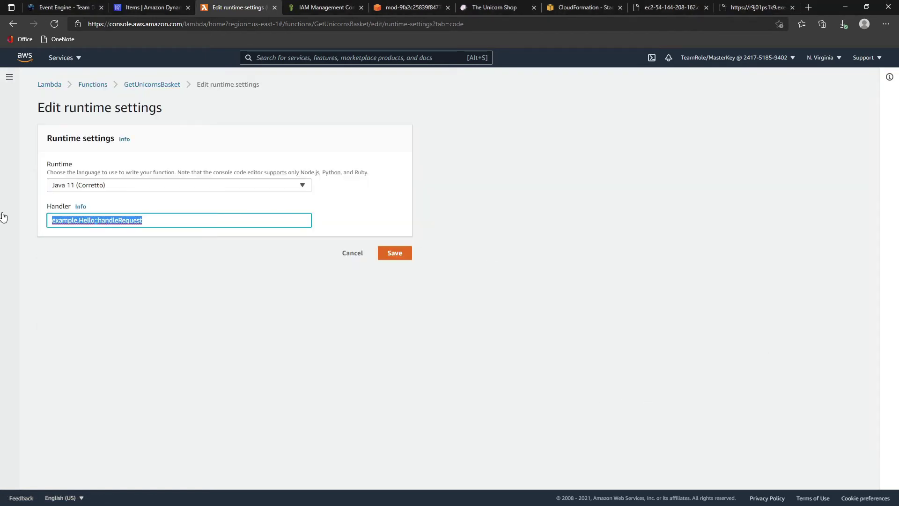
pyautogui.write('com.monoToMicro.Lambda.UnicornBasketImpl::getUnicornsBasket')
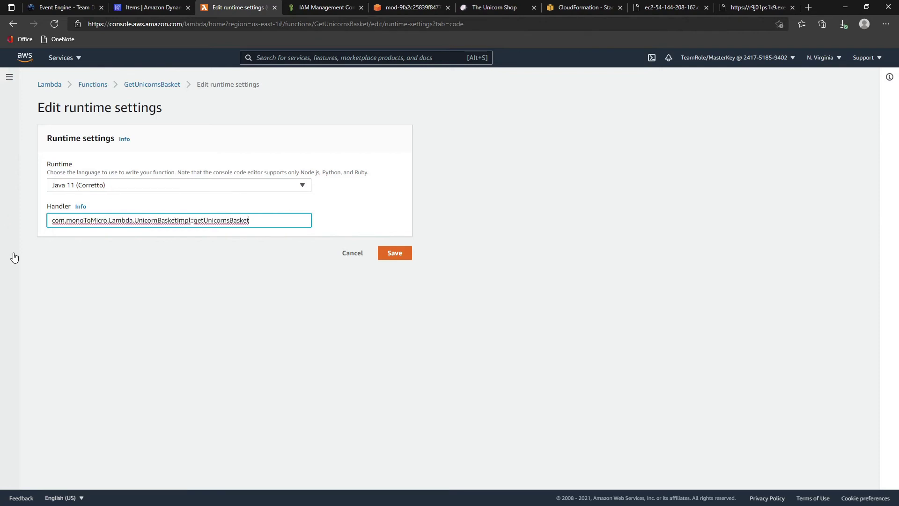
pyautogui.click(396, 253)
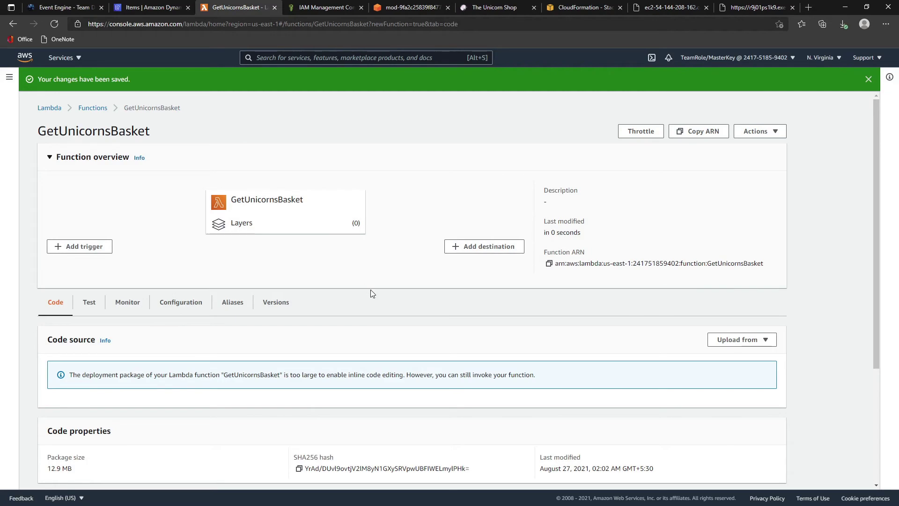
# - Create a test event named GetUnicornsBasket with the basket uuid JSON and run it
pyautogui.click(89, 305)
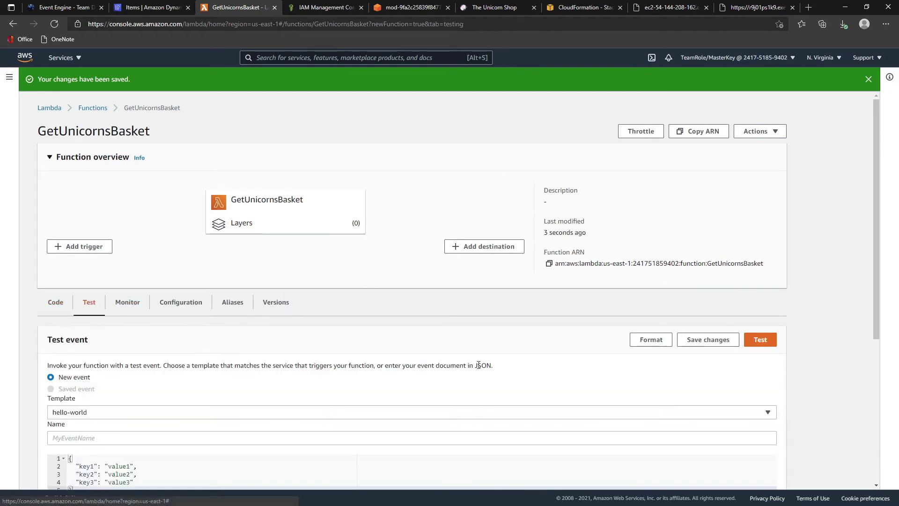
pyautogui.scroll(-5, 478, 364)
pyautogui.scroll(2, 507, 373)
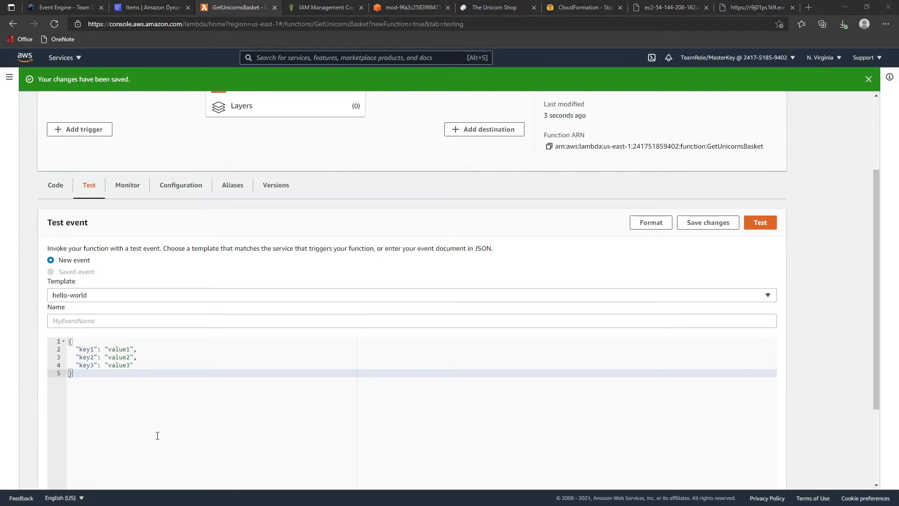
pyautogui.click(82, 321)
pyautogui.write('GetUnicornsBasket')
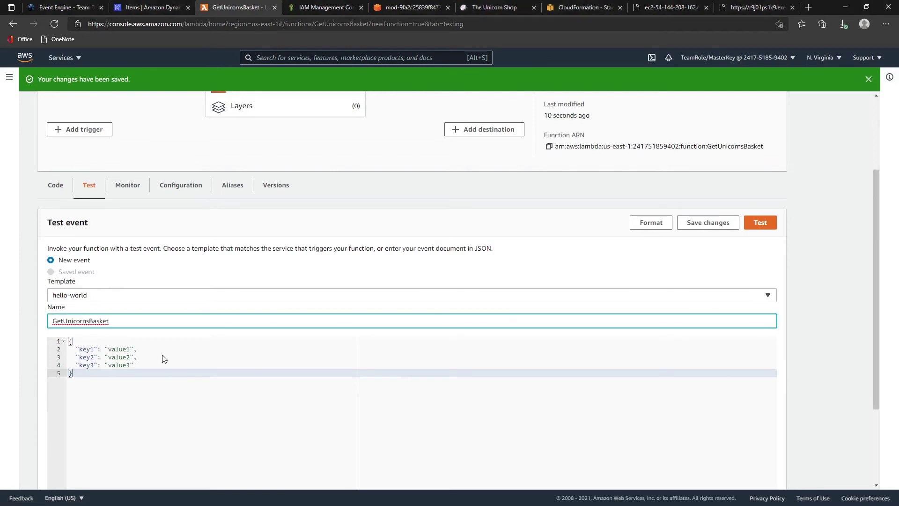
pyautogui.hotkey('alt', 'Tab')
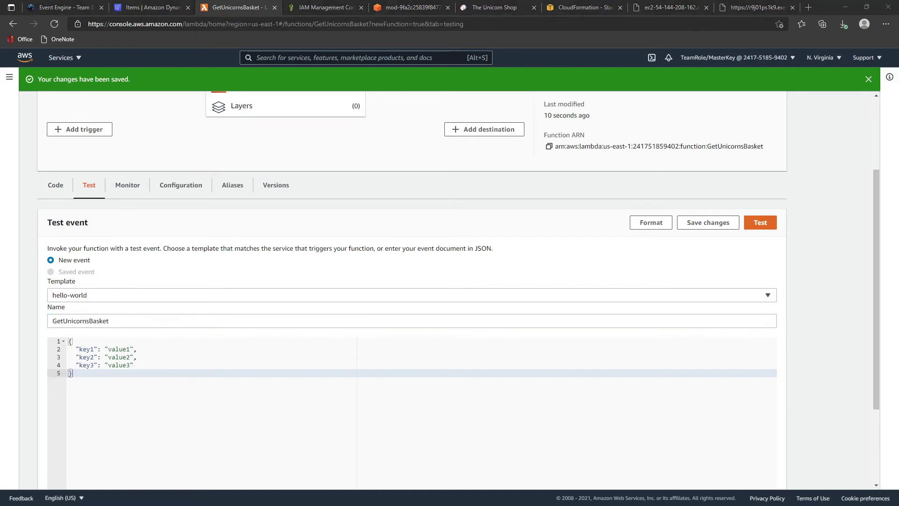
pyautogui.click(144, 377)
pyautogui.hotkey('ctrl', 'a')
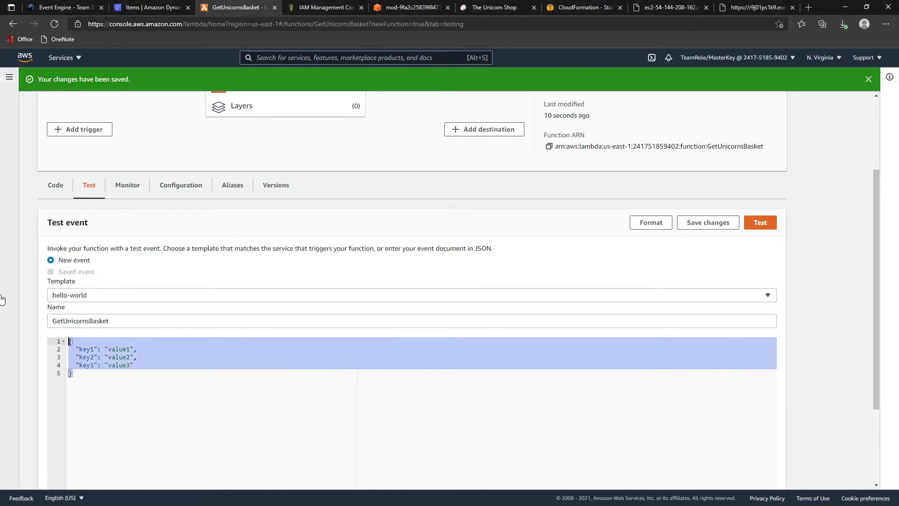
pyautogui.write('{   "uuid": "4b3fc86b-81d0-4614-920e-8184063acf2d" }')
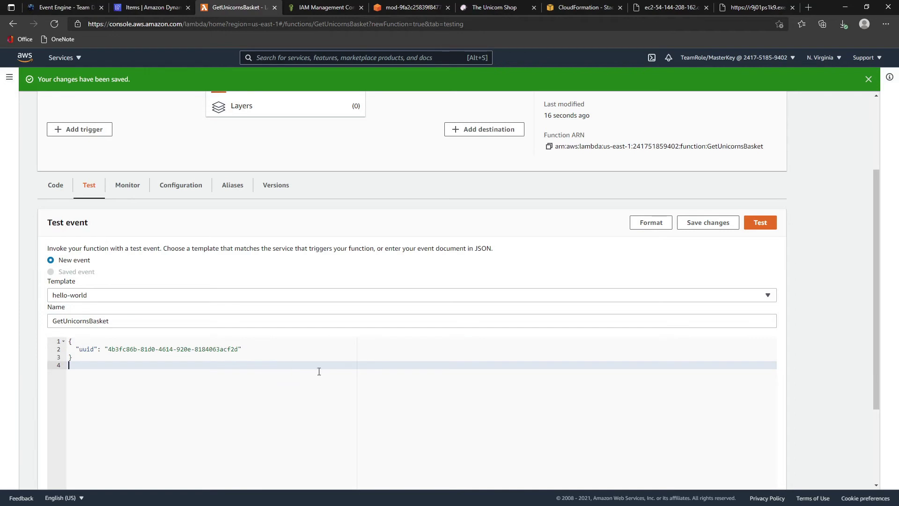
pyautogui.click(759, 223)
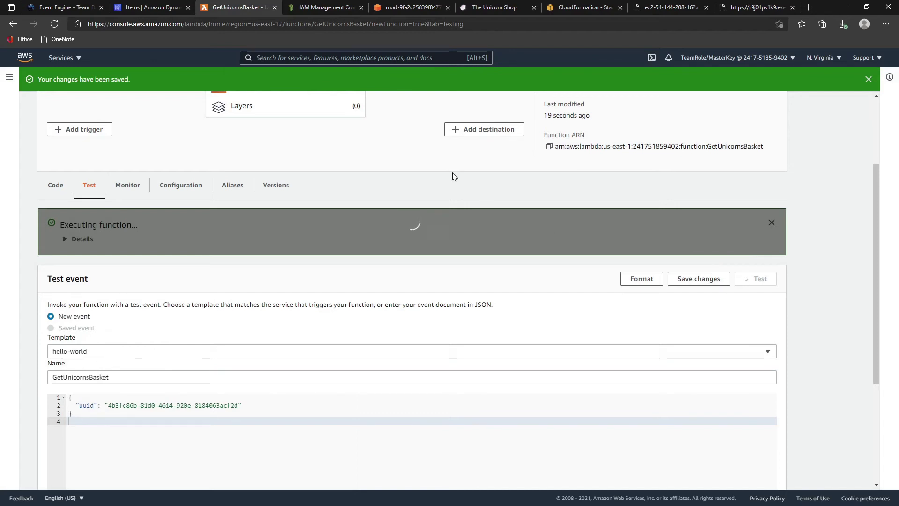
# - Look up the stored unicorn uuid in the unishop basket item in DynamoDB
pyautogui.click(157, 12)
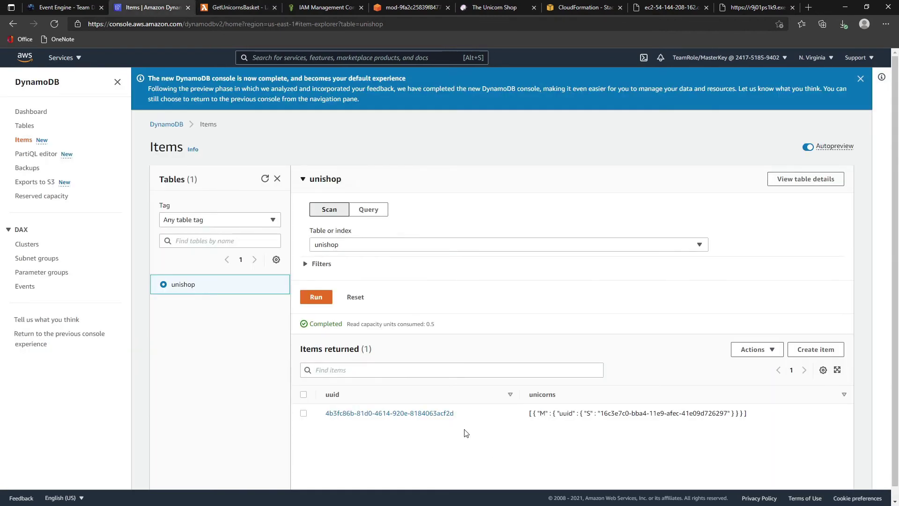
pyautogui.click(347, 414)
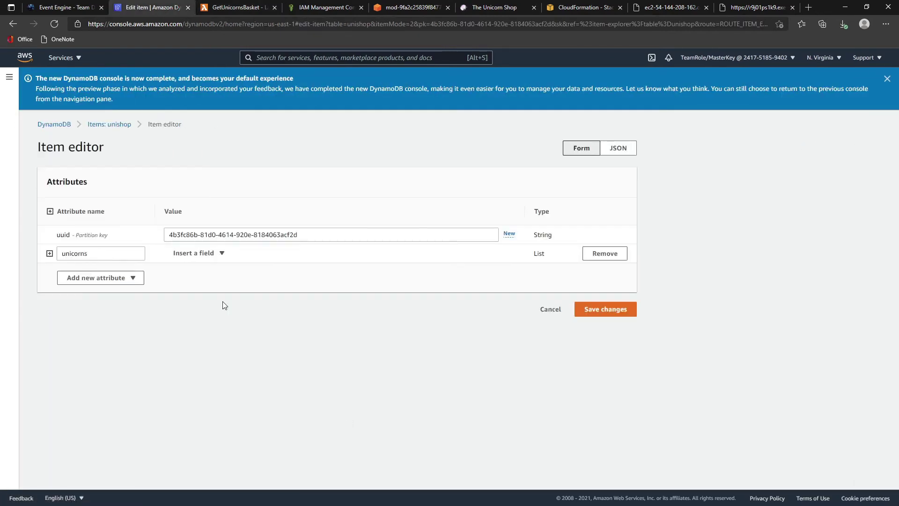
pyautogui.click(49, 253)
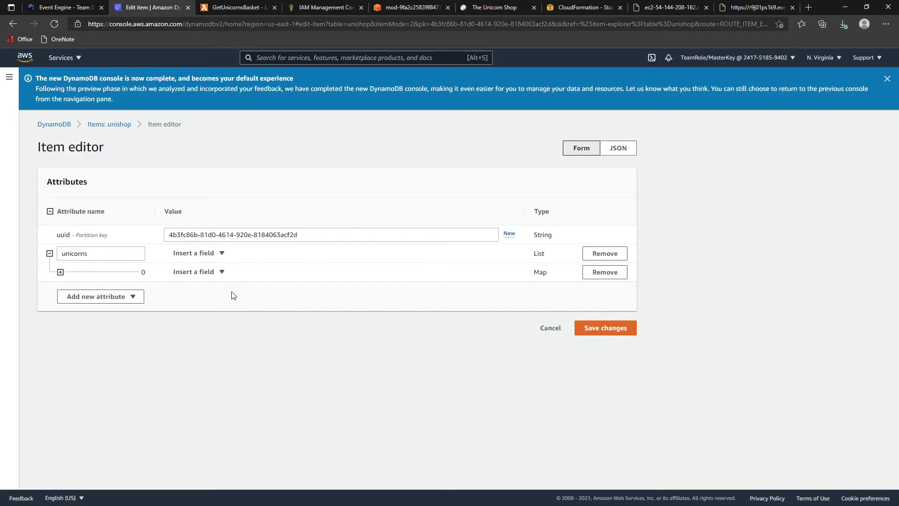
pyautogui.click(60, 272)
pyautogui.click(285, 291)
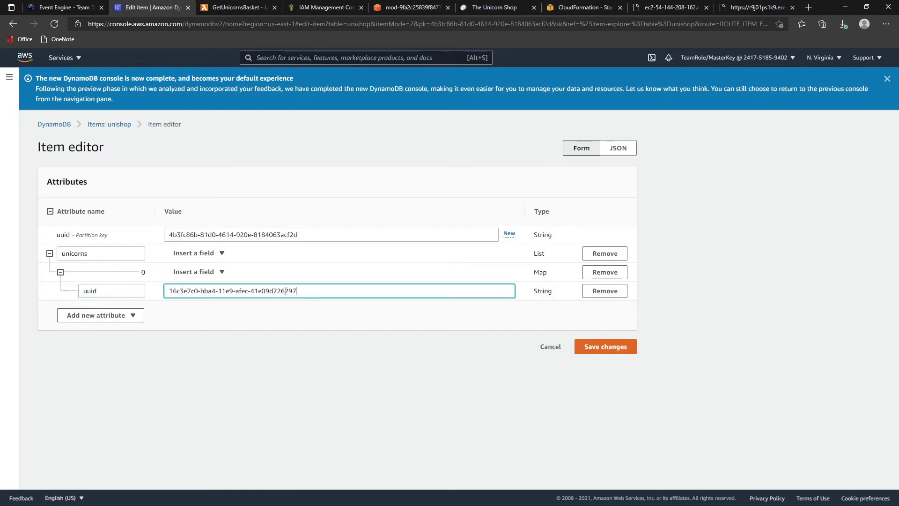
pyautogui.hotkey('ctrl', 'a')
pyautogui.click(364, 350)
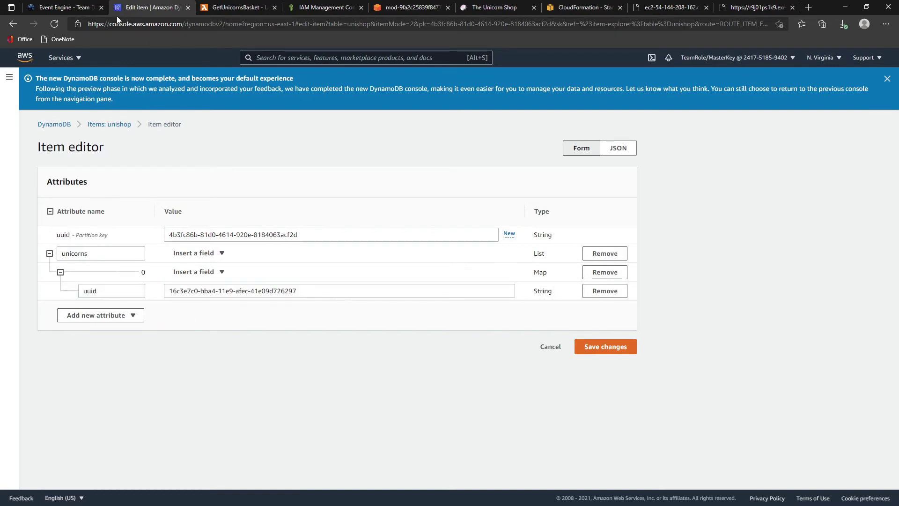
# - Confirm the returned unicorn uuid ends in 26297, matching the DynamoDB item
pyautogui.click(229, 10)
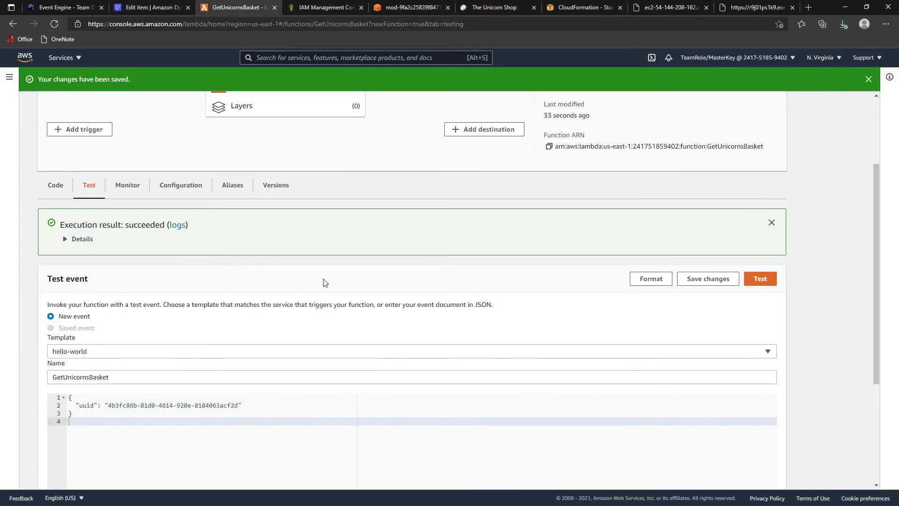
pyautogui.click(69, 241)
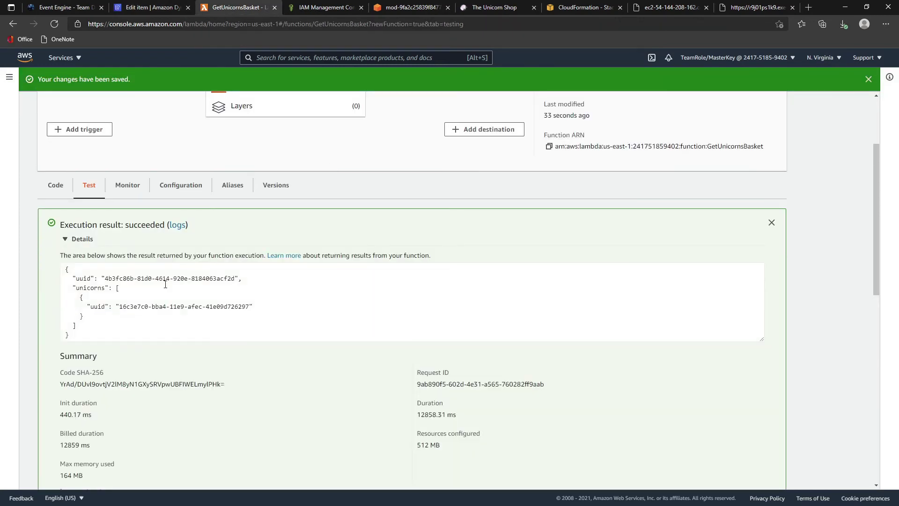
pyautogui.moveTo(232, 307); pyautogui.dragTo(252, 308)
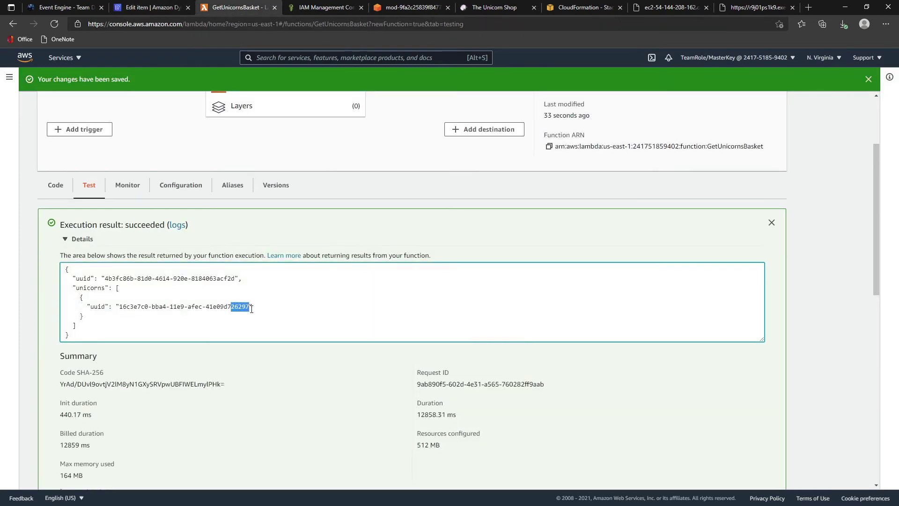
pyautogui.click(148, 11)
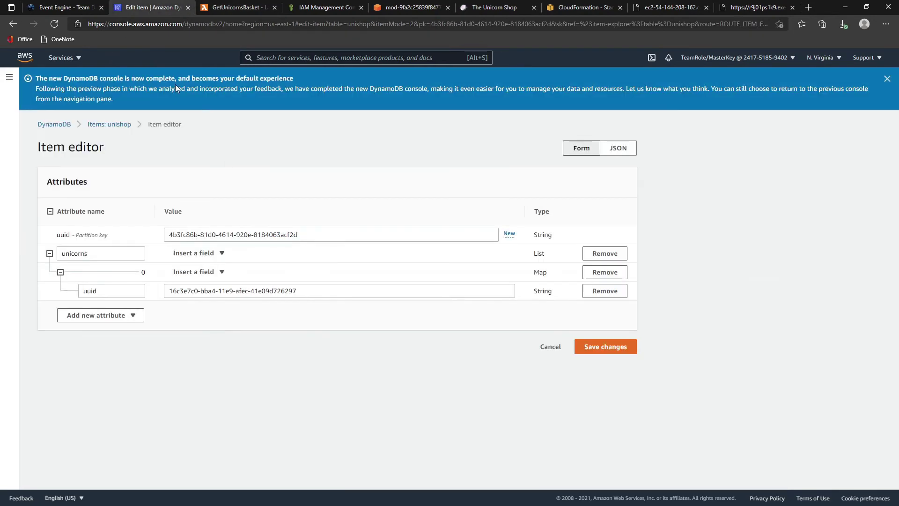
pyautogui.moveTo(276, 290); pyautogui.dragTo(306, 292)
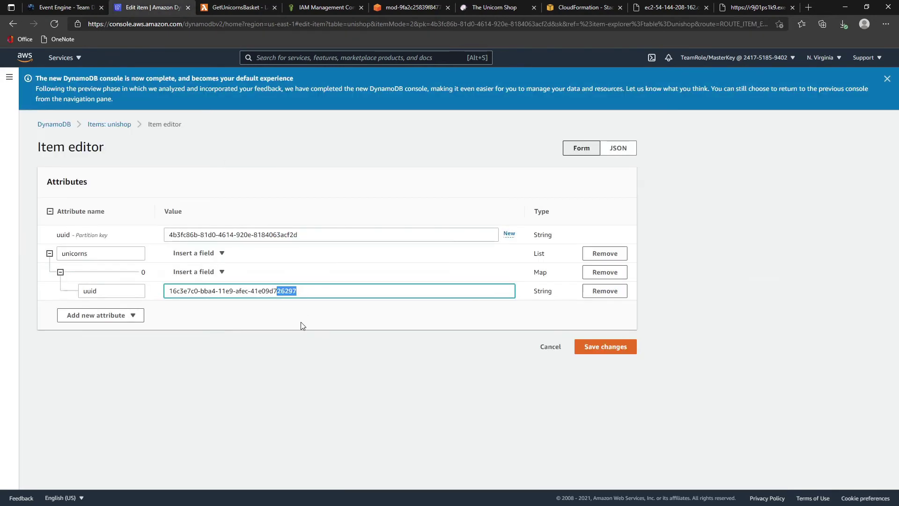
pyautogui.click(230, 9)
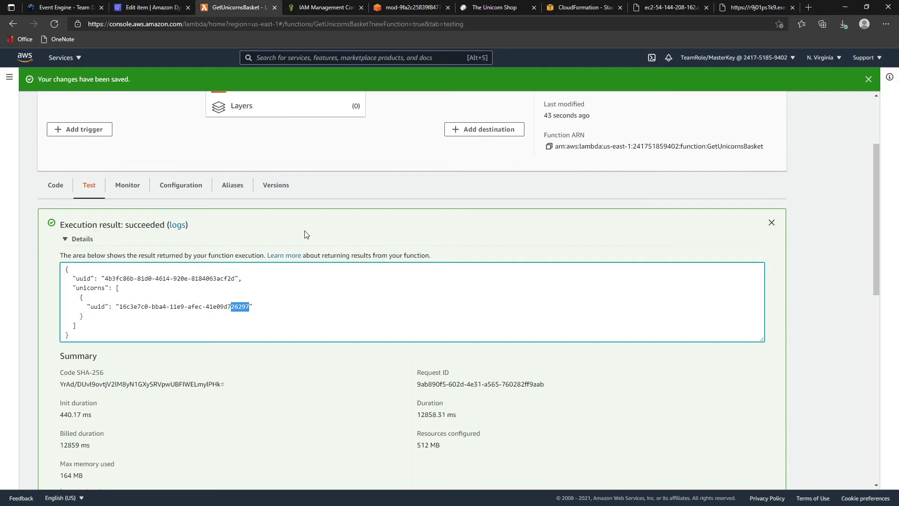
pyautogui.scroll(3, 305, 235)
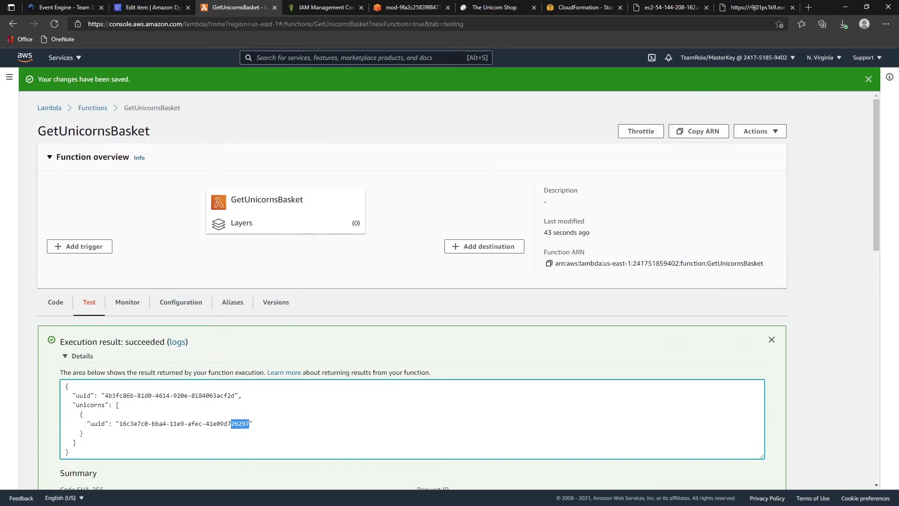
pyautogui.hotkey('alt', 'Tab')
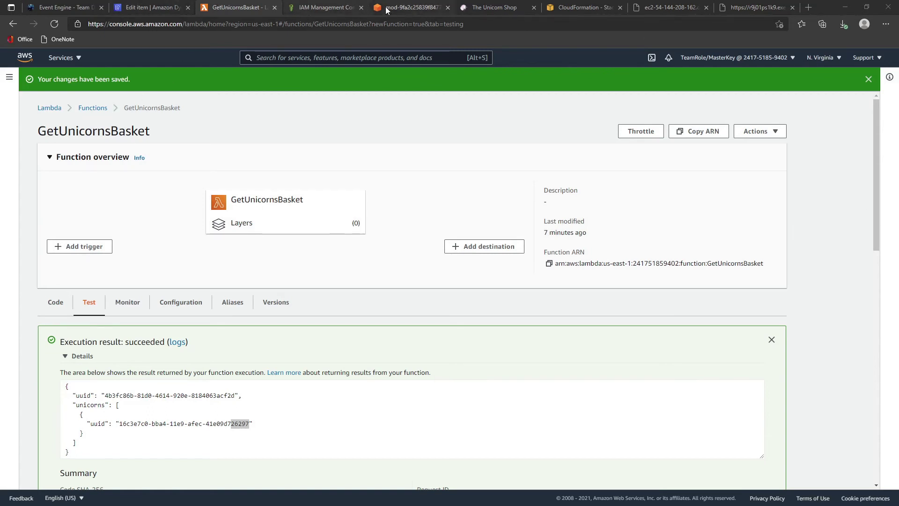
pyautogui.click(143, 7)
pyautogui.click(223, 8)
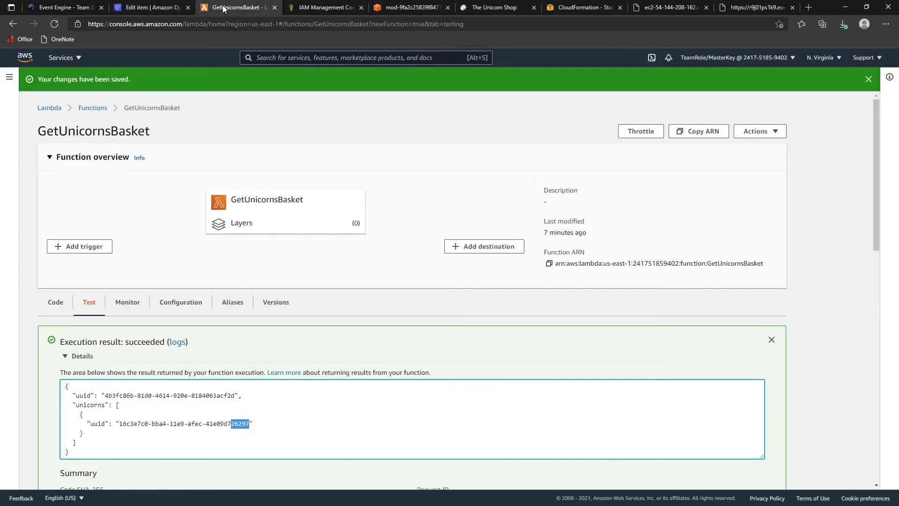
pyautogui.click(78, 60)
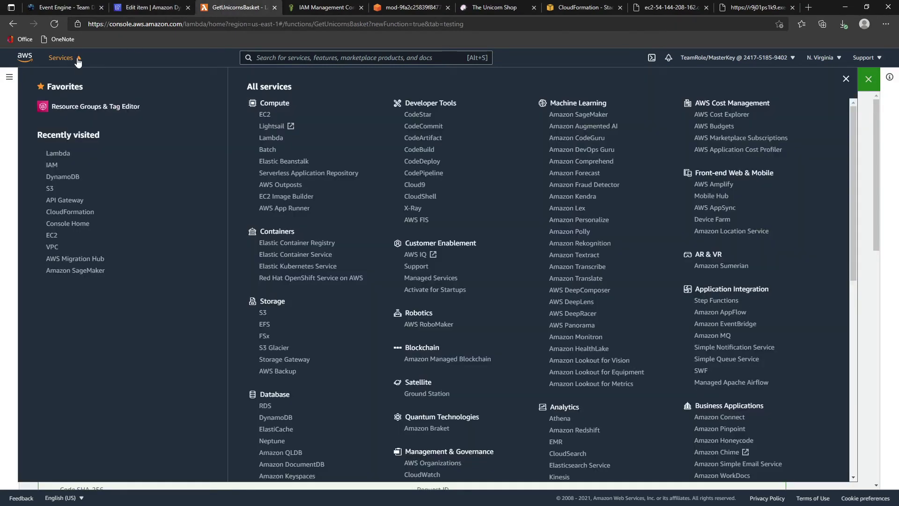
# - Open the Unicorns API in API Gateway and the Integration Request for POST /unicorns/basket
pyautogui.middleClick(54, 201)
pyautogui.click(280, 8)
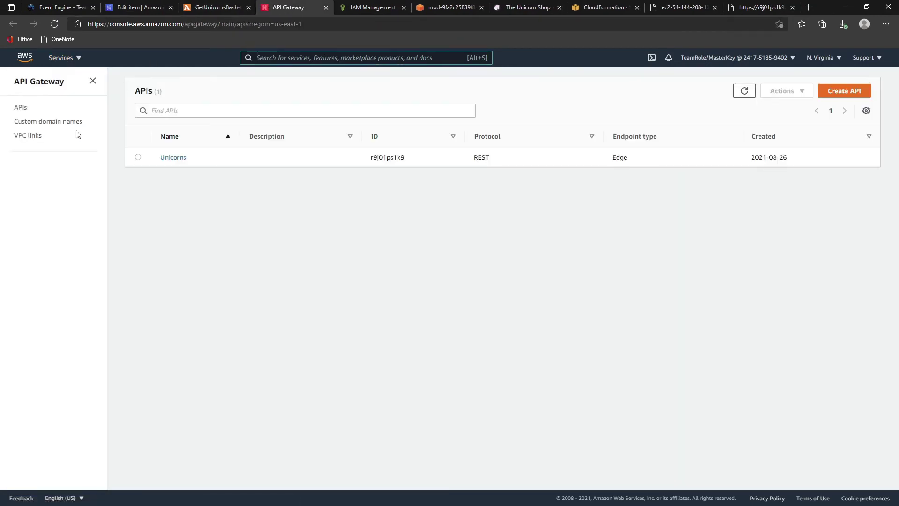
pyautogui.click(175, 159)
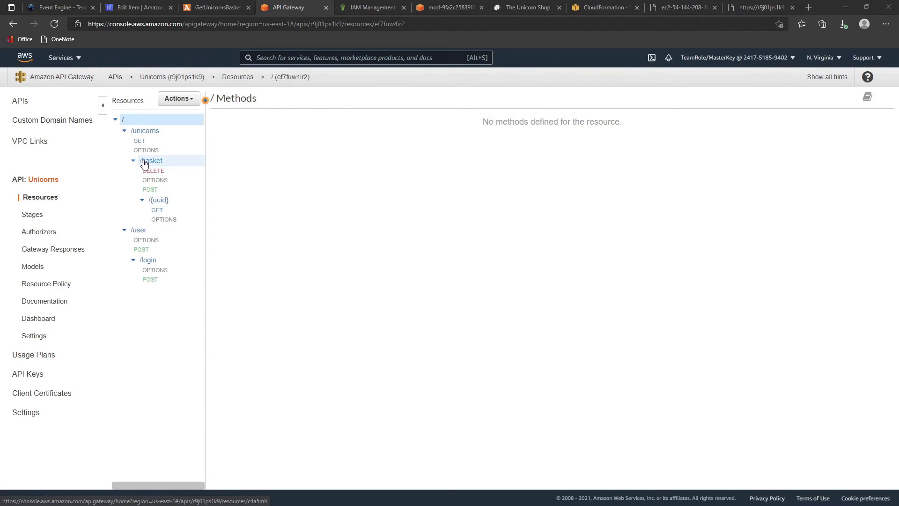
pyautogui.click(146, 190)
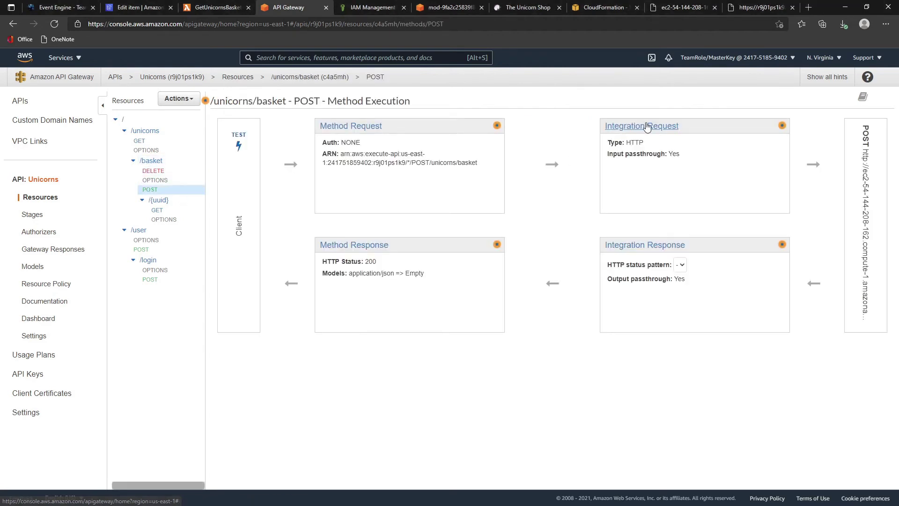
pyautogui.click(651, 127)
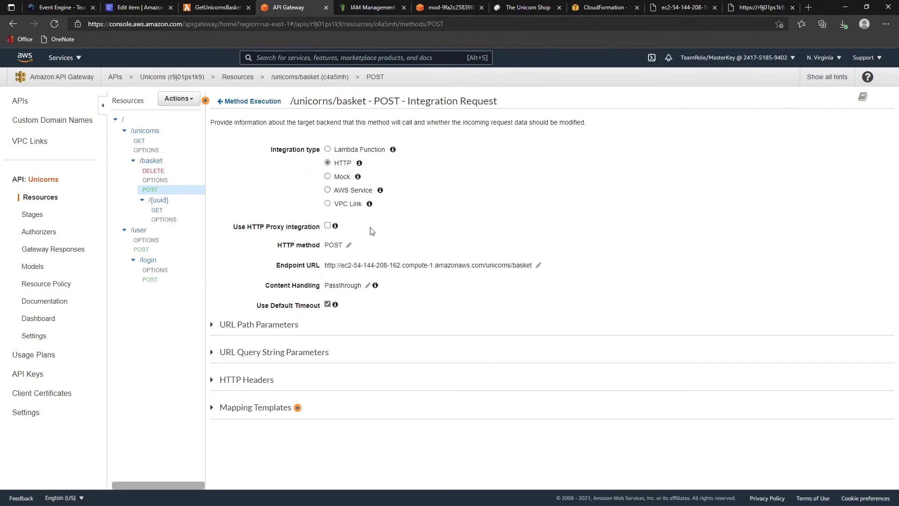
# - Switch the POST integration to Lambda AddUnicornToBasket in us-east-1, granting invoke permission
pyautogui.click(328, 150)
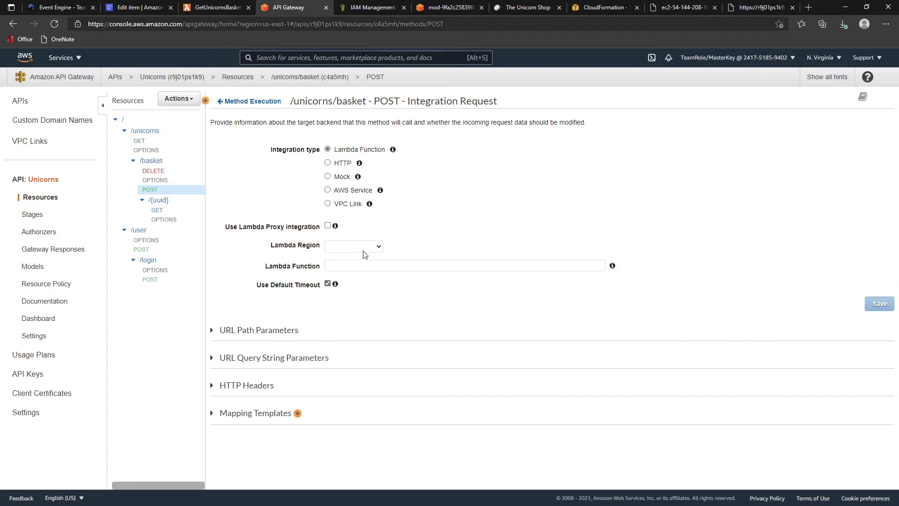
pyautogui.click(365, 247)
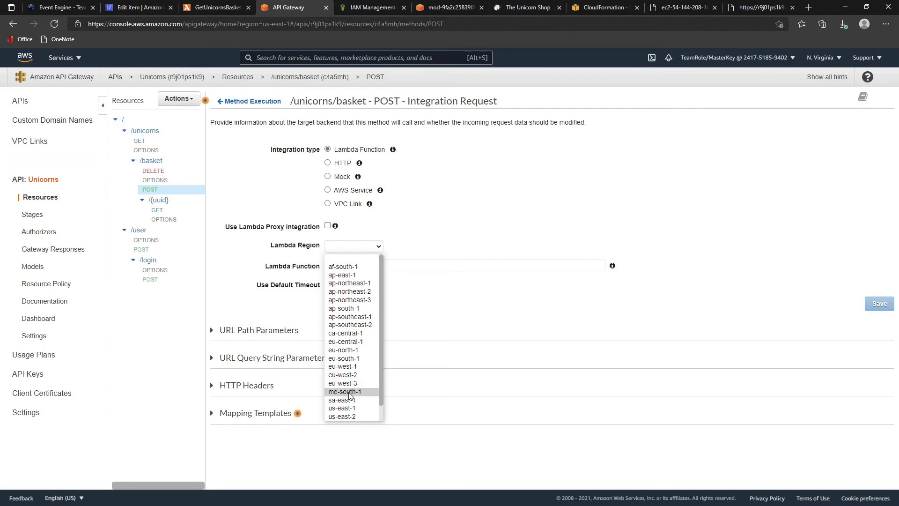
pyautogui.click(351, 408)
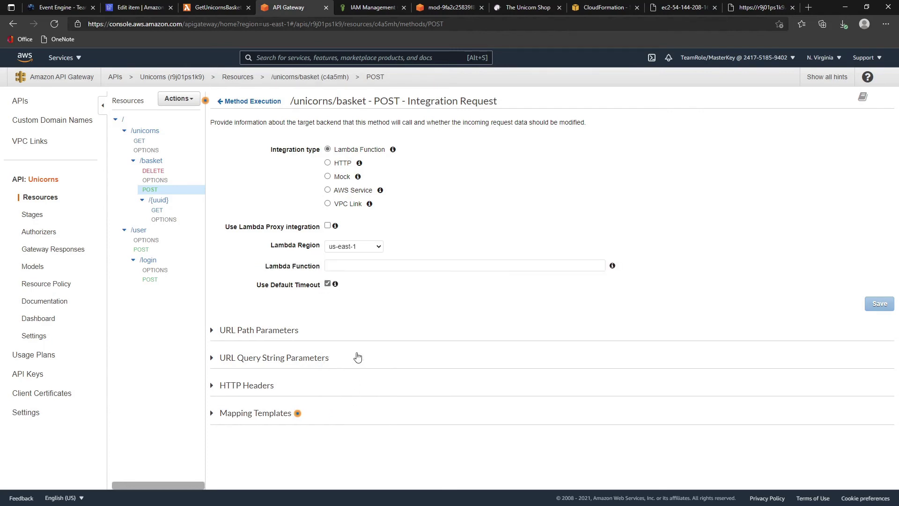
pyautogui.click(348, 265)
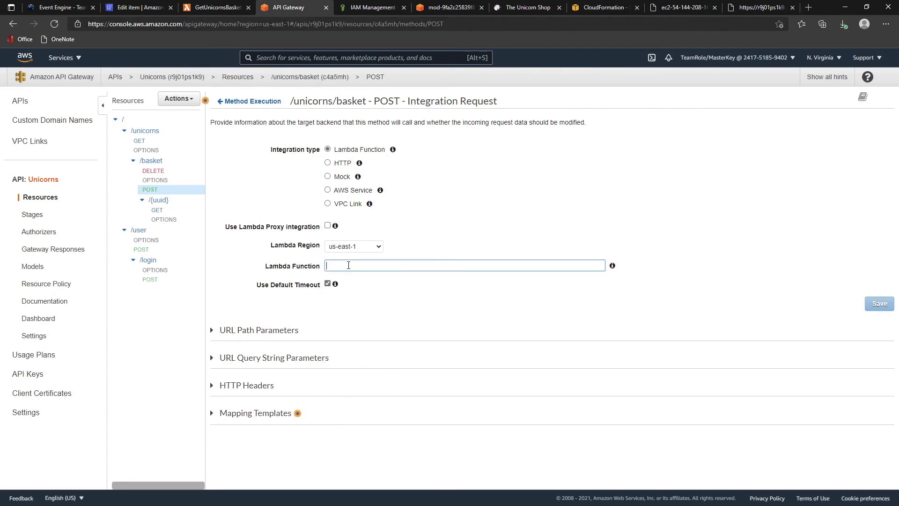
pyautogui.write('add')
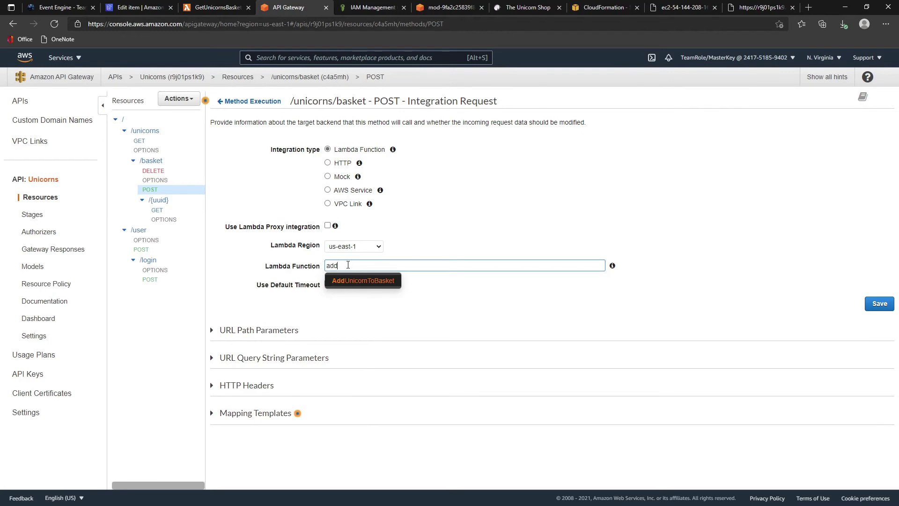
pyautogui.click(346, 280)
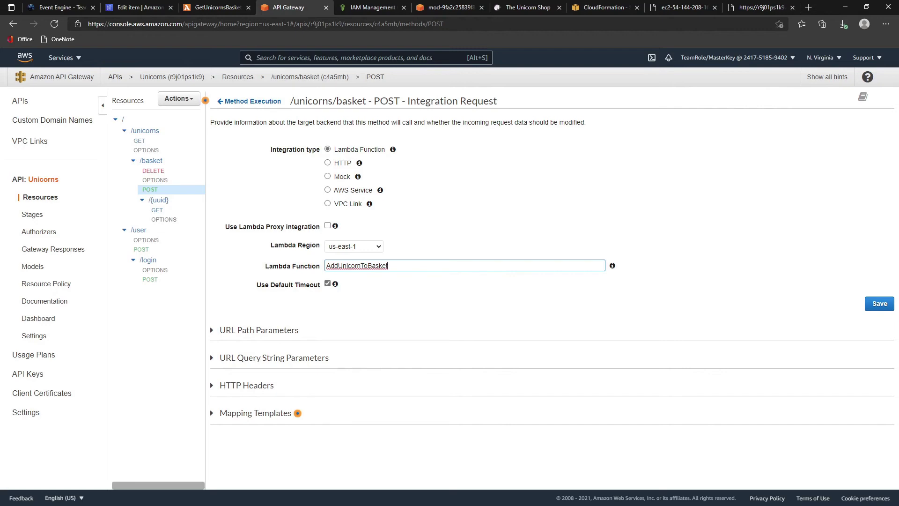
pyautogui.click(867, 306)
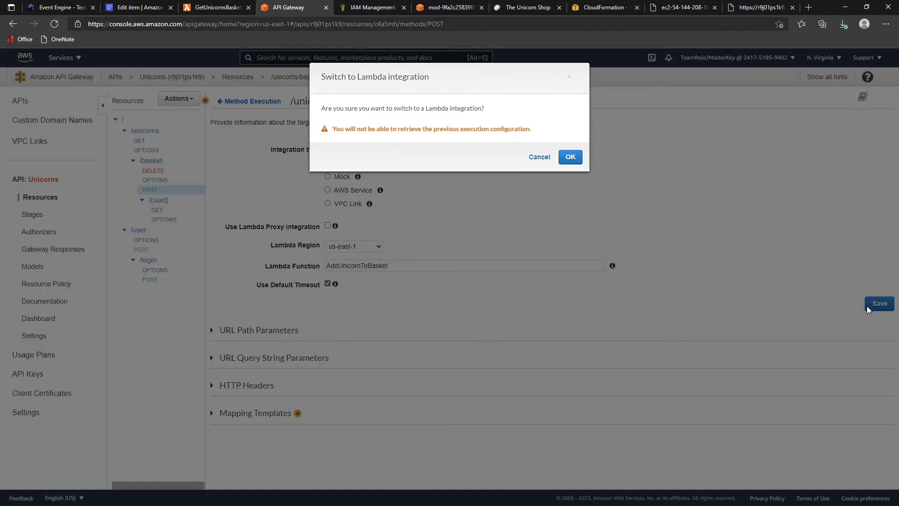
pyautogui.click(570, 157)
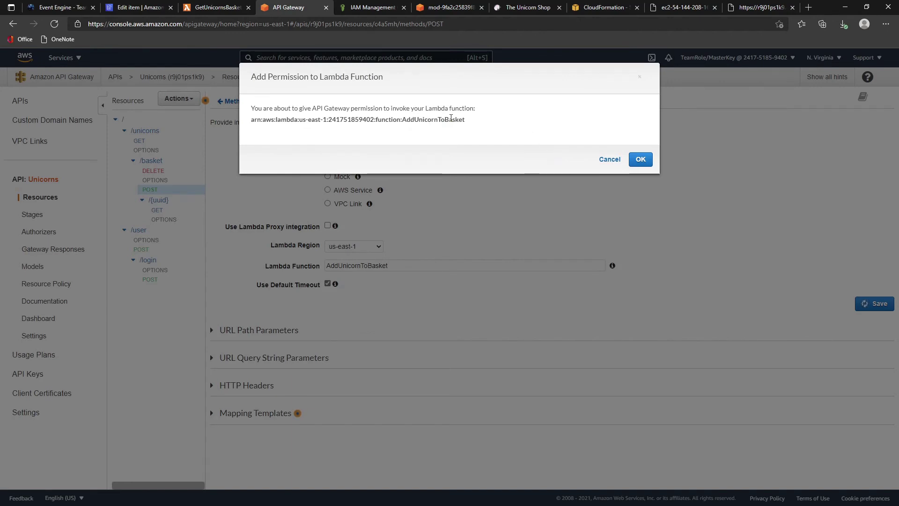
pyautogui.moveTo(278, 119); pyautogui.dragTo(484, 125)
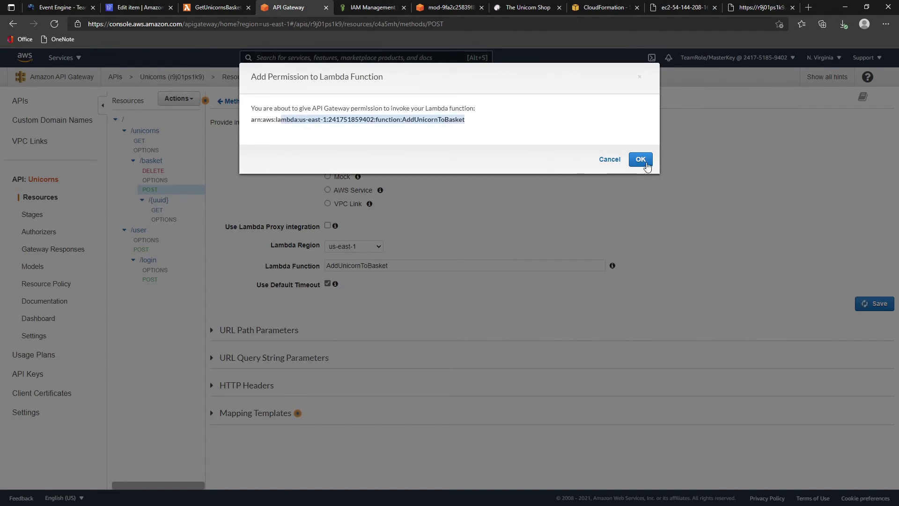
pyautogui.click(640, 159)
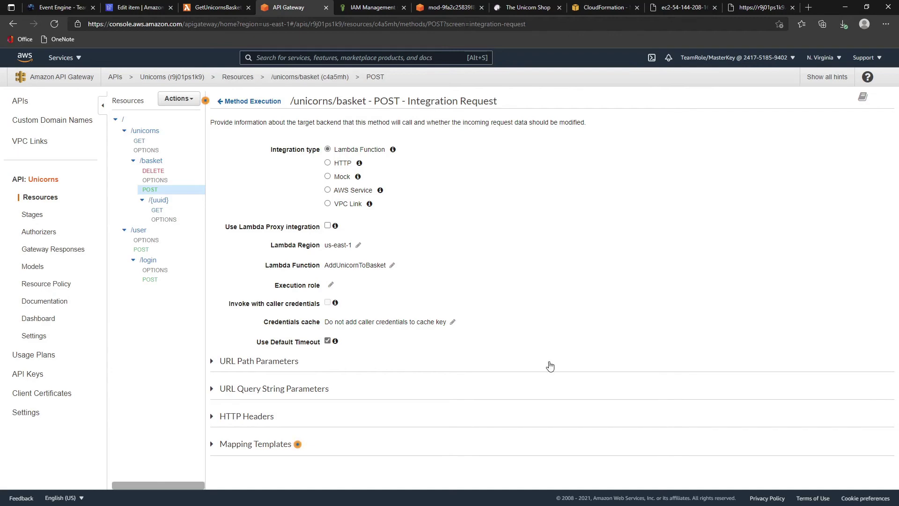
# - Test POST /unicorns/basket with the sample basket JSON body, getting 200 "Unicorn already exists!"
pyautogui.click(257, 102)
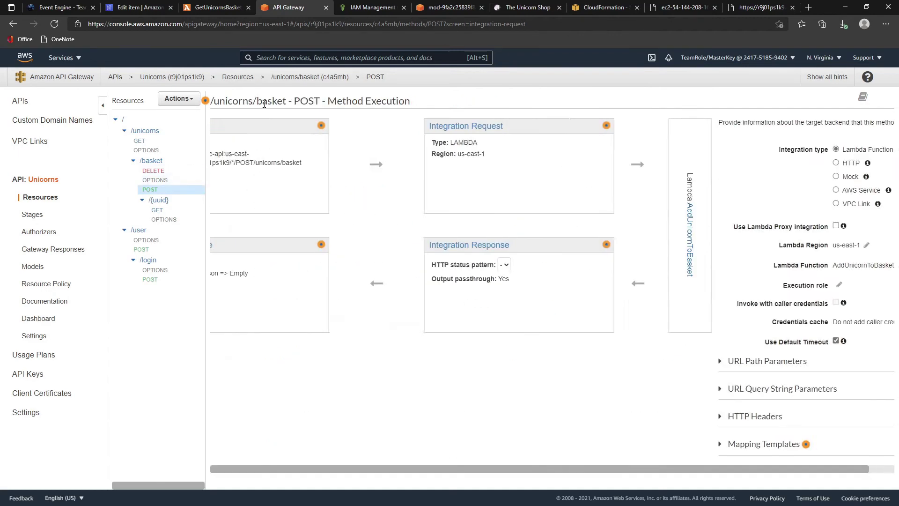
pyautogui.click(240, 145)
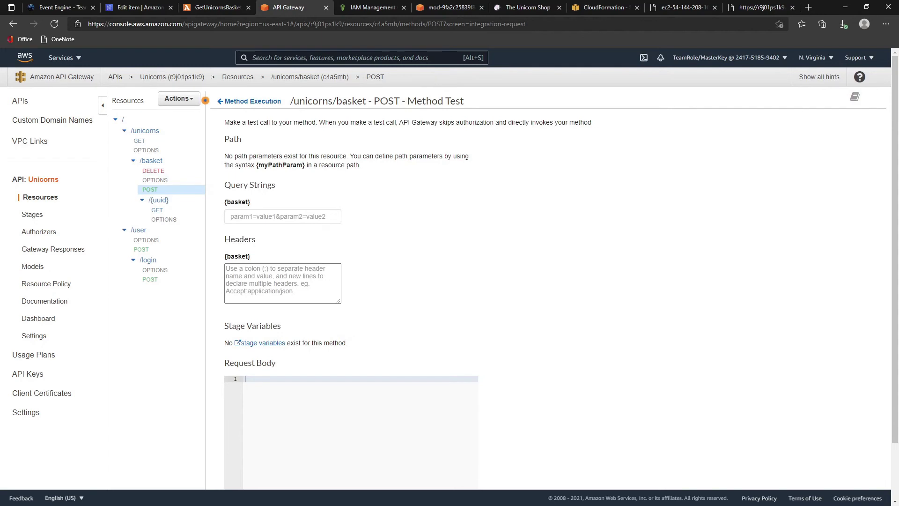
pyautogui.click(327, 424)
pyautogui.write('{     "uuid": "4b3fc86b-81d0-4614-920e-8184063acf2d",     "unicorns": [         {             "uuid": "16c3e7c0-bba4-11e9-afec-41e09d726297"         }     ] }')
pyautogui.scroll(-2, 329, 414)
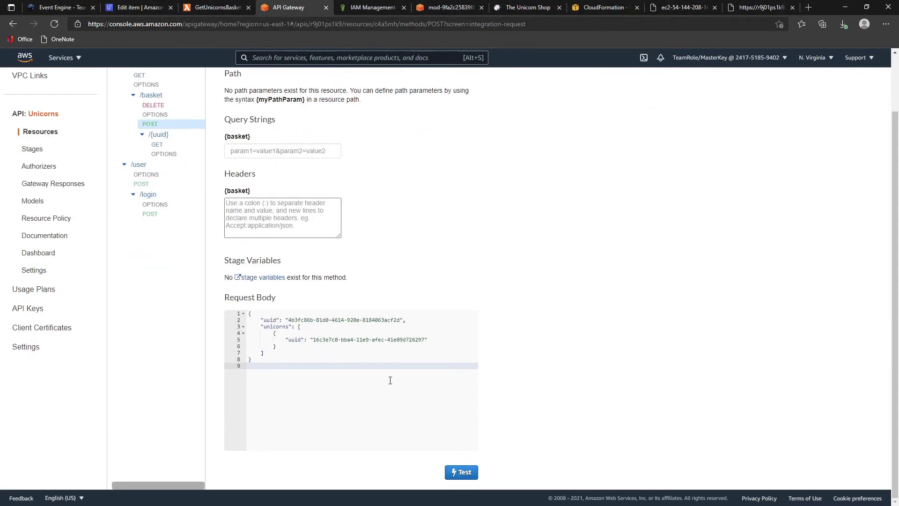
pyautogui.click(465, 477)
pyautogui.scroll(2, 360, 266)
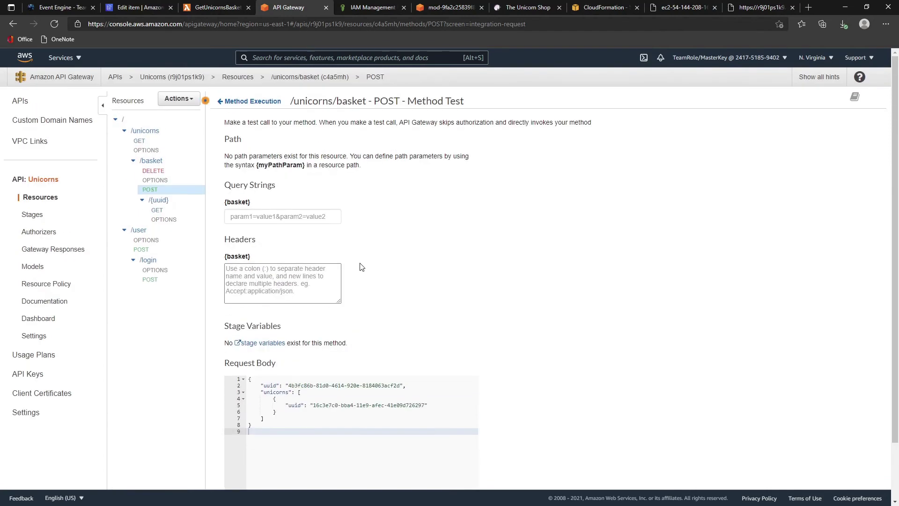
pyautogui.scroll(-2, 361, 266)
pyautogui.scroll(2, 363, 269)
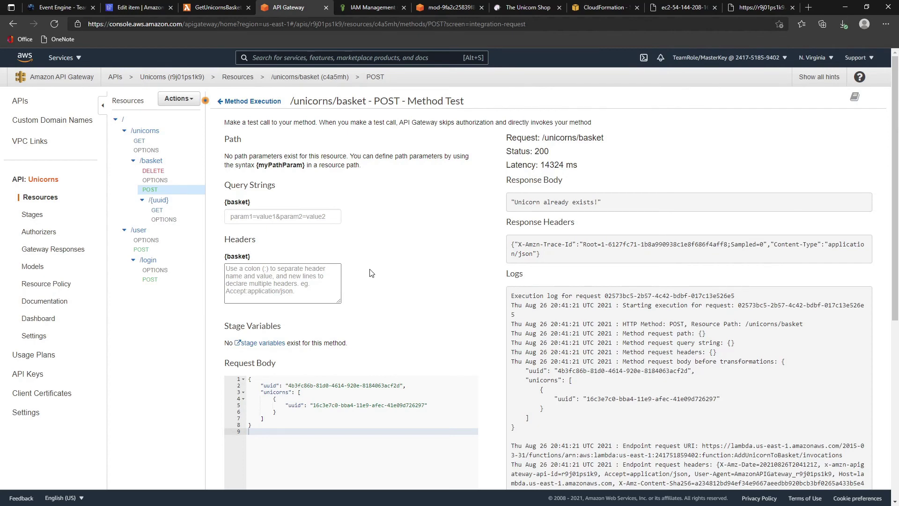
pyautogui.scroll(-2, 374, 273)
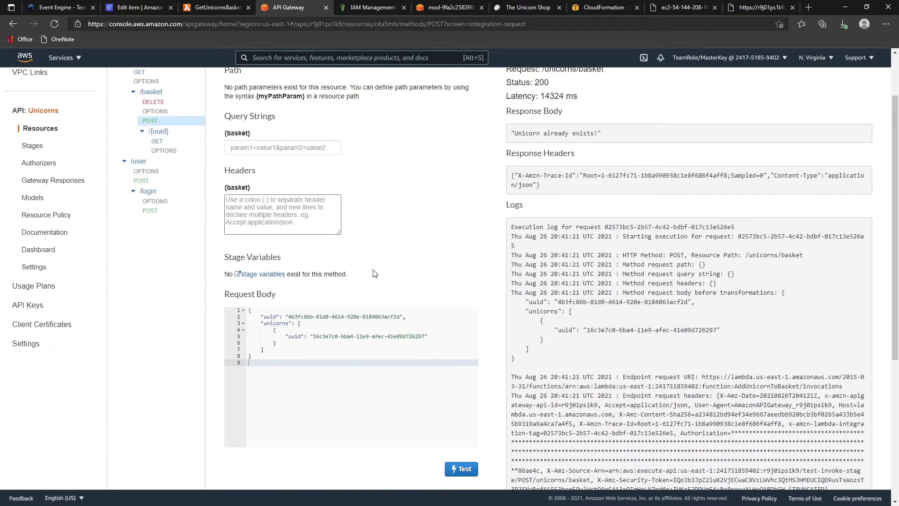
pyautogui.scroll(2, 374, 274)
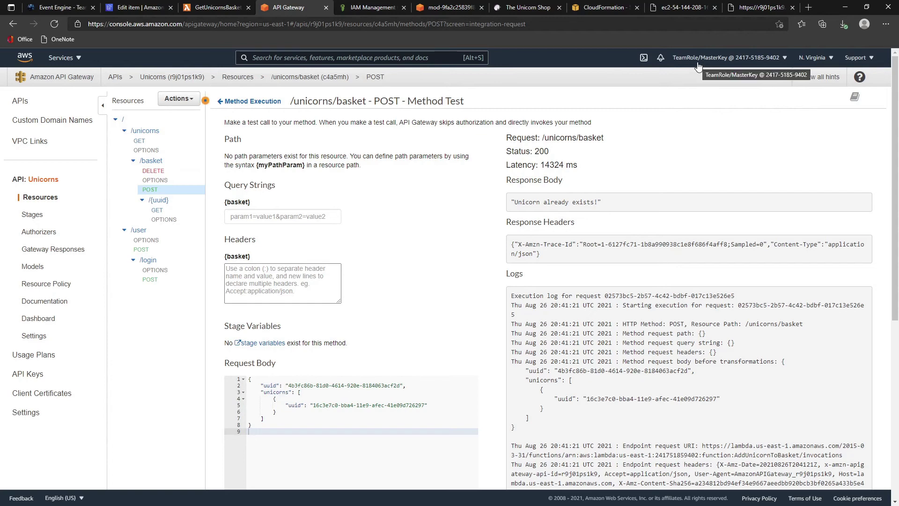
# - Put the first unicorn's uuid from the dev API list into line 5 of the request body
pyautogui.click(756, 8)
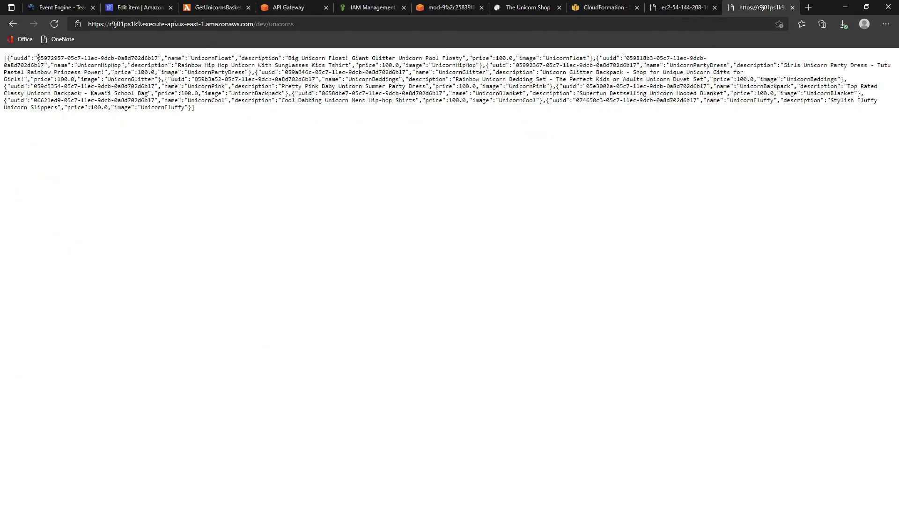
pyautogui.moveTo(37, 58); pyautogui.dragTo(162, 58)
pyautogui.hotkey('ctrl', 'c')
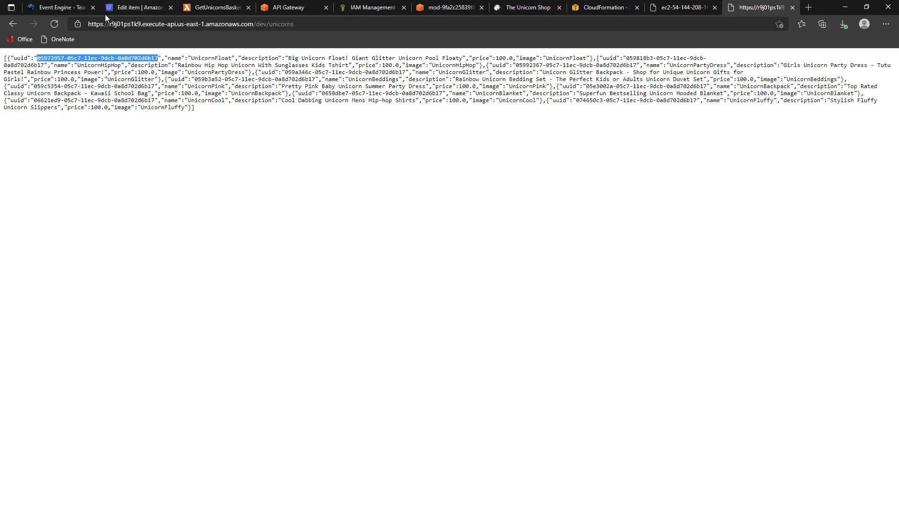
pyautogui.click(117, 9)
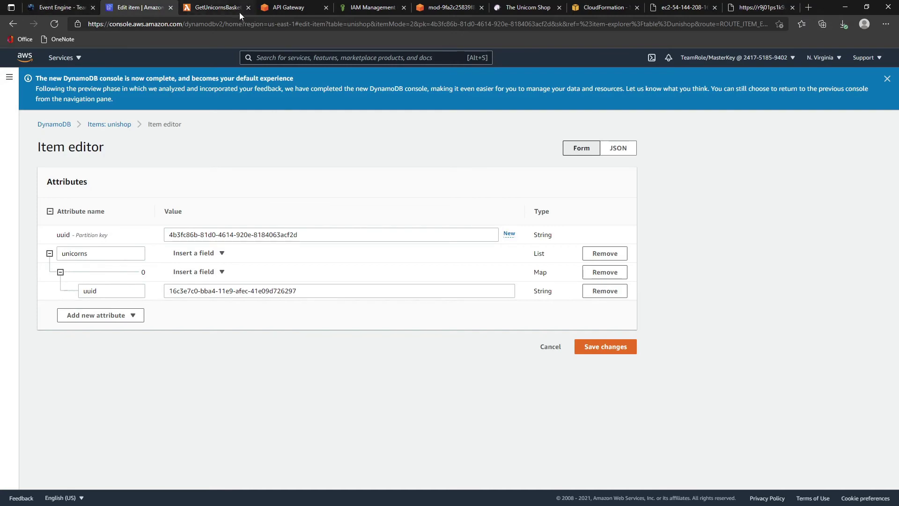
pyautogui.click(227, 10)
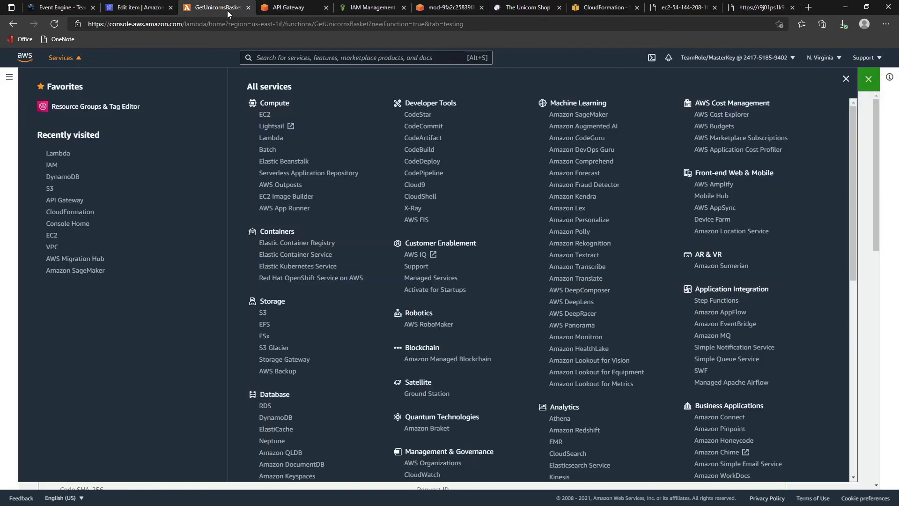
pyautogui.click(285, 9)
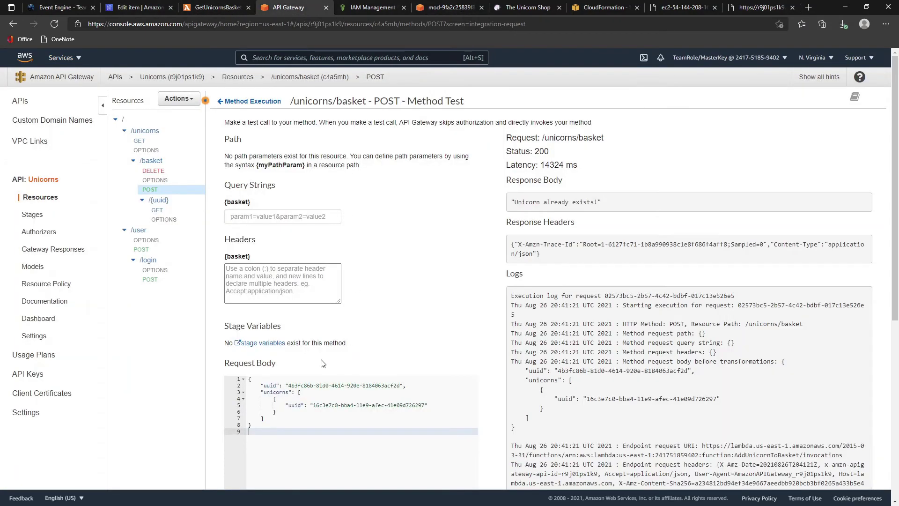
pyautogui.moveTo(315, 405); pyautogui.dragTo(424, 406)
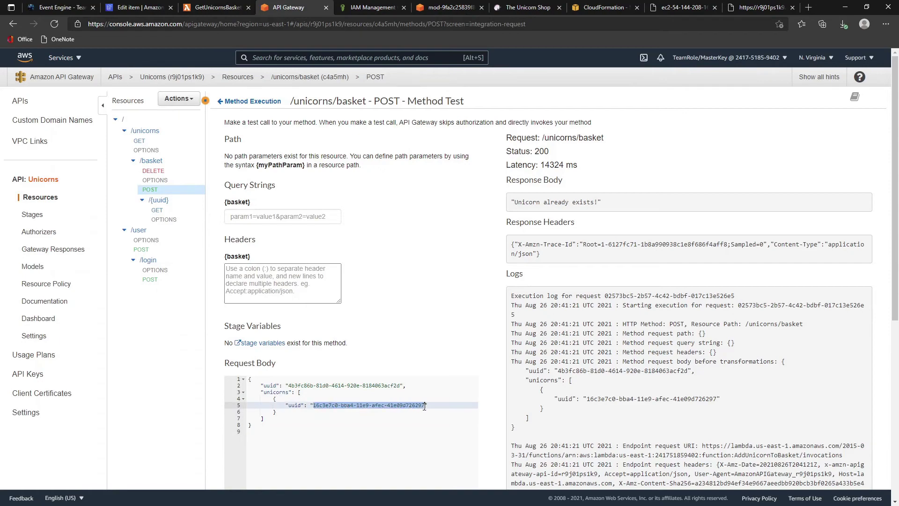
pyautogui.hotkey('ctrl', 'v')
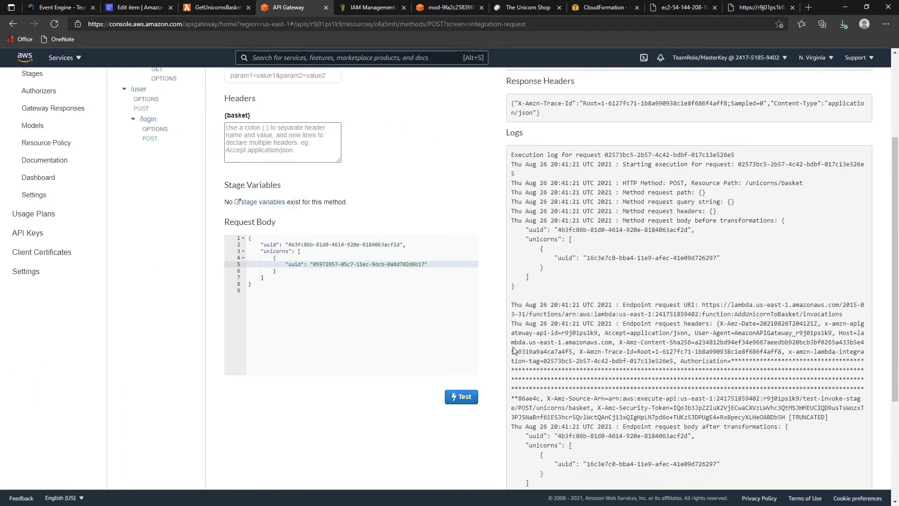
pyautogui.scroll(-4, 468, 365)
pyautogui.scroll(5, 321, 306)
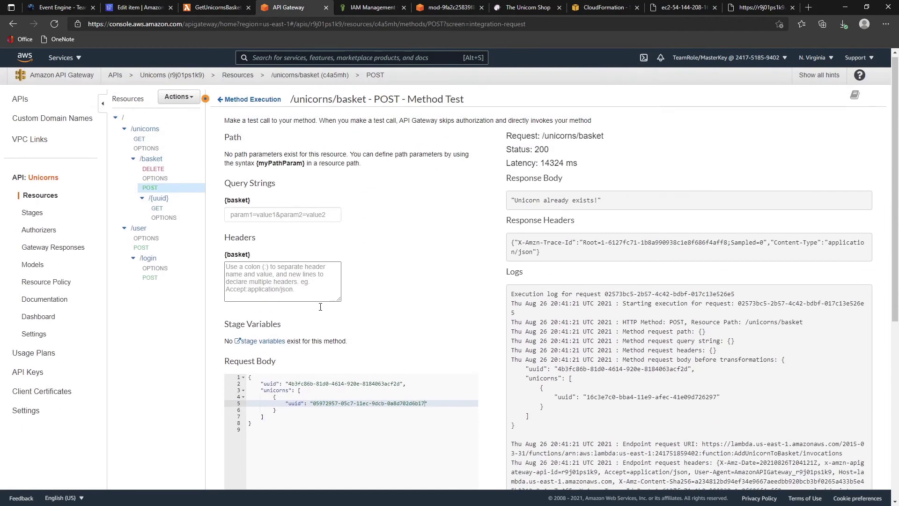
pyautogui.scroll(-3, 321, 310)
pyautogui.scroll(3, 322, 309)
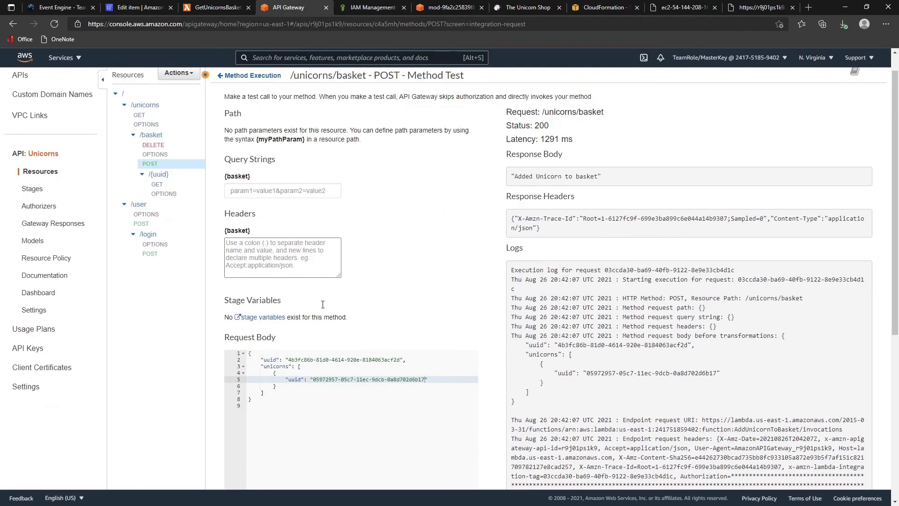
pyautogui.scroll(-1, 323, 307)
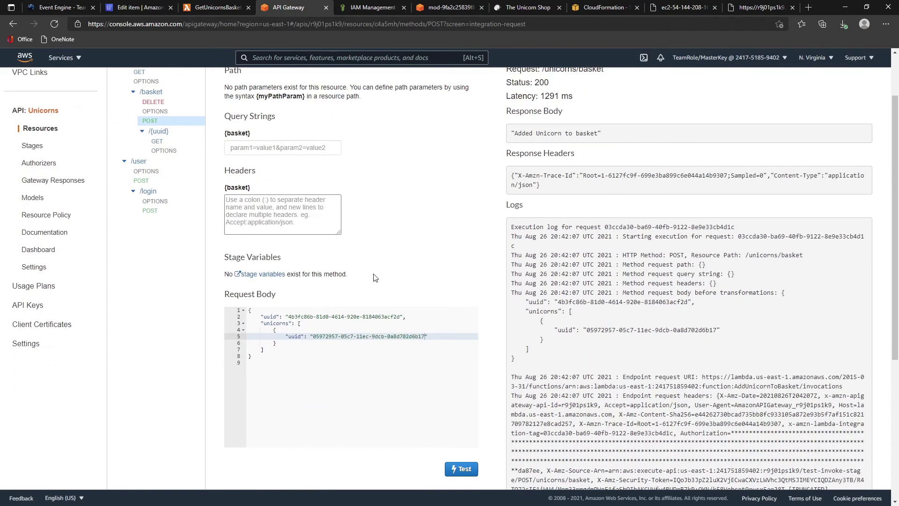
pyautogui.moveTo(515, 133); pyautogui.dragTo(621, 140)
pyautogui.scroll(1, 630, 167)
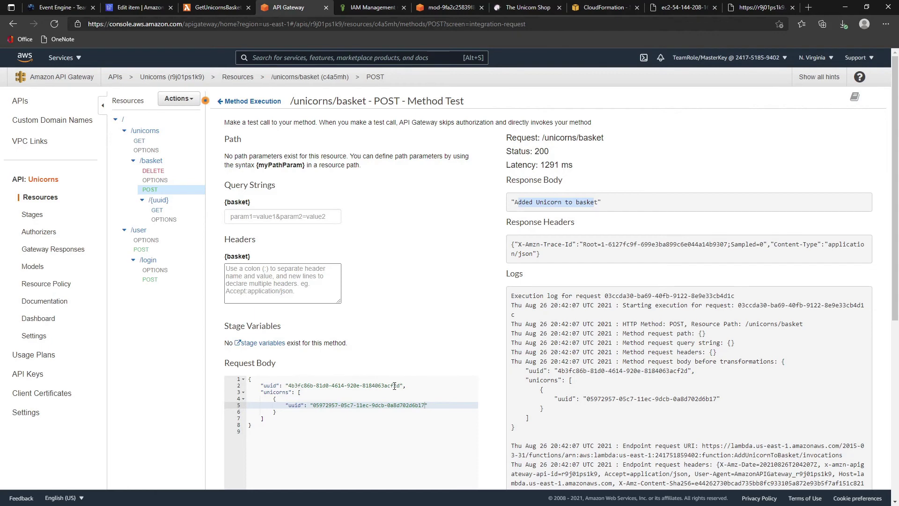
# - Change the basket uuid's last two characters to 99 and rerun the test
pyautogui.moveTo(394, 385); pyautogui.dragTo(400, 385)
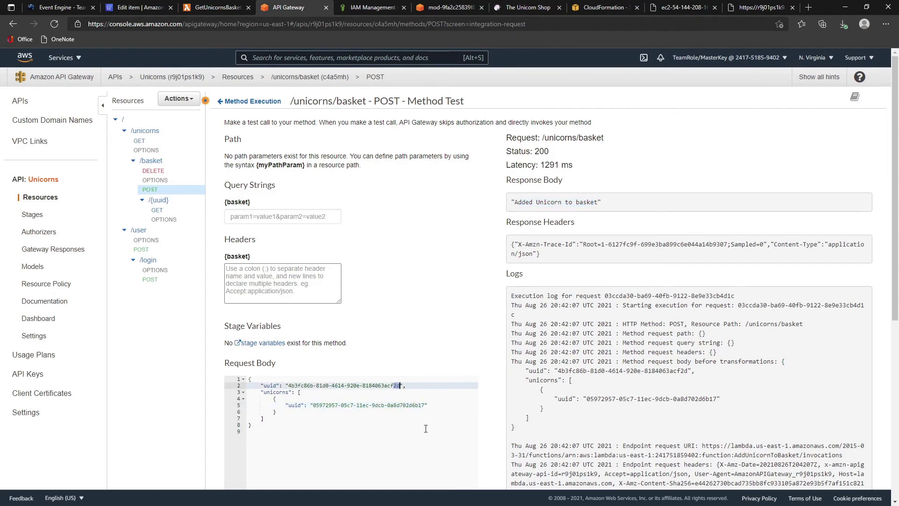
pyautogui.write('99')
pyautogui.scroll(-4, 427, 431)
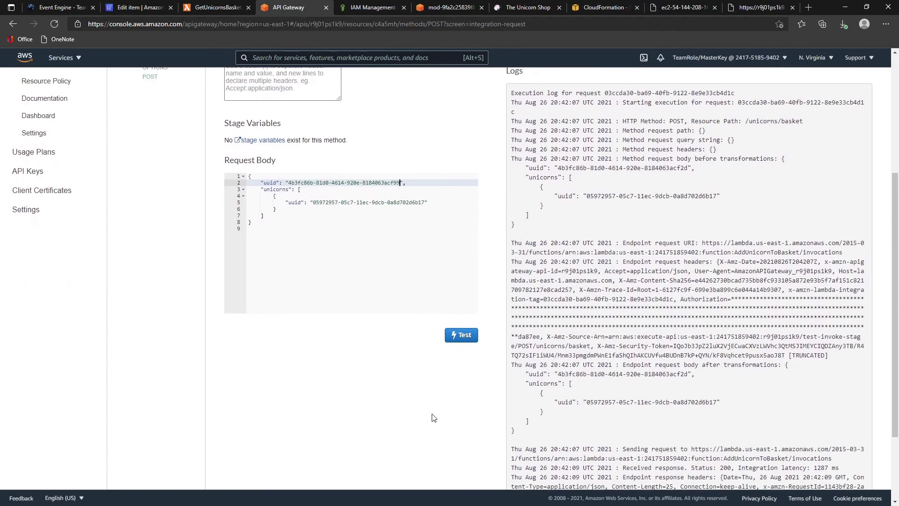
pyautogui.click(461, 333)
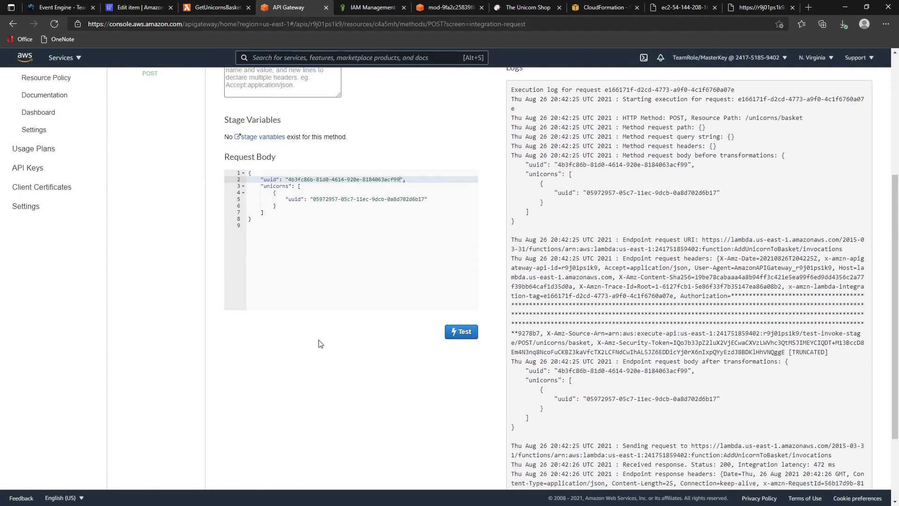
pyautogui.scroll(3, 318, 344)
pyautogui.moveTo(285, 362); pyautogui.dragTo(217, 299)
pyautogui.hotkey('ctrl', 'c')
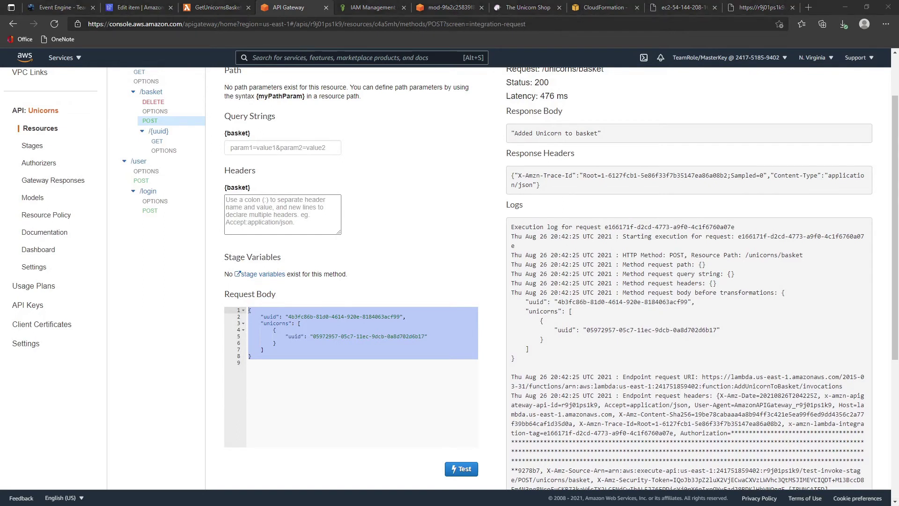
# - Paste the edited basket request JSON at the end of the VS Code notes file
pyautogui.hotkey('alt', 'Tab')
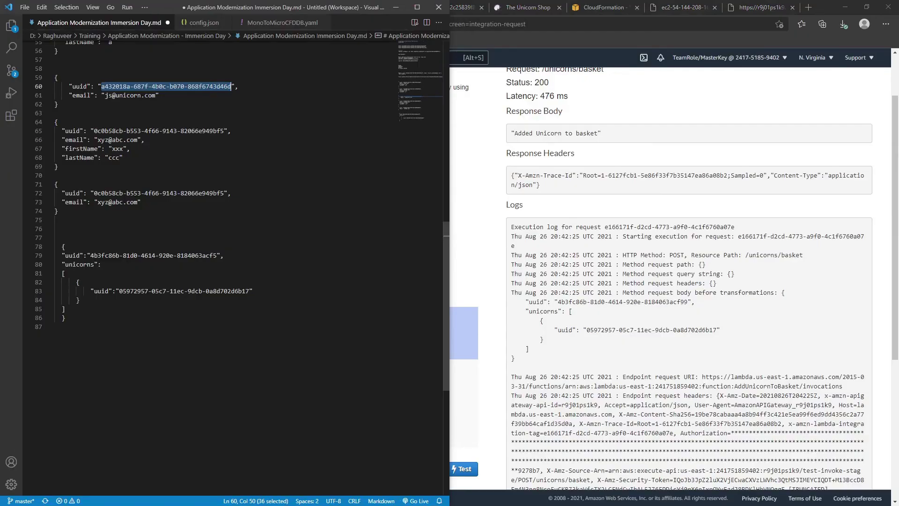
pyautogui.scroll(-5, 702, 374)
pyautogui.scroll(-10, 377, 294)
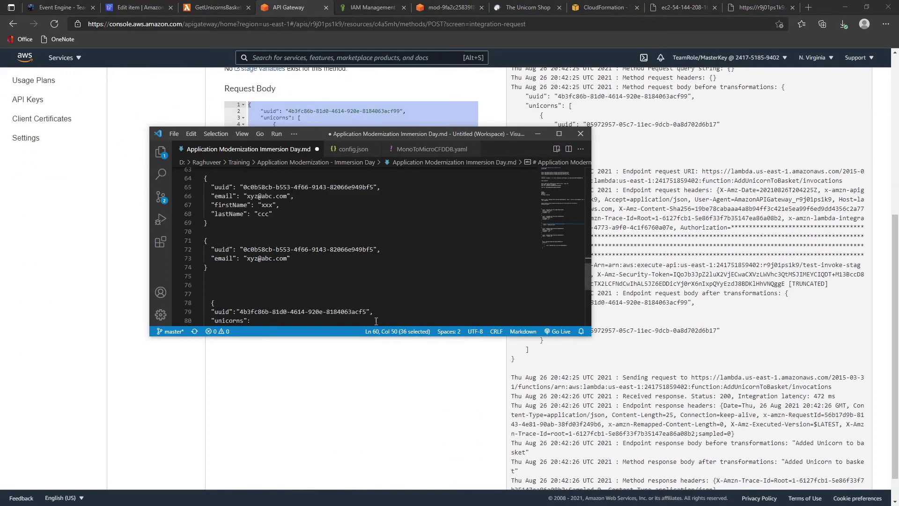
pyautogui.scroll(2, 355, 281)
pyautogui.click(279, 250)
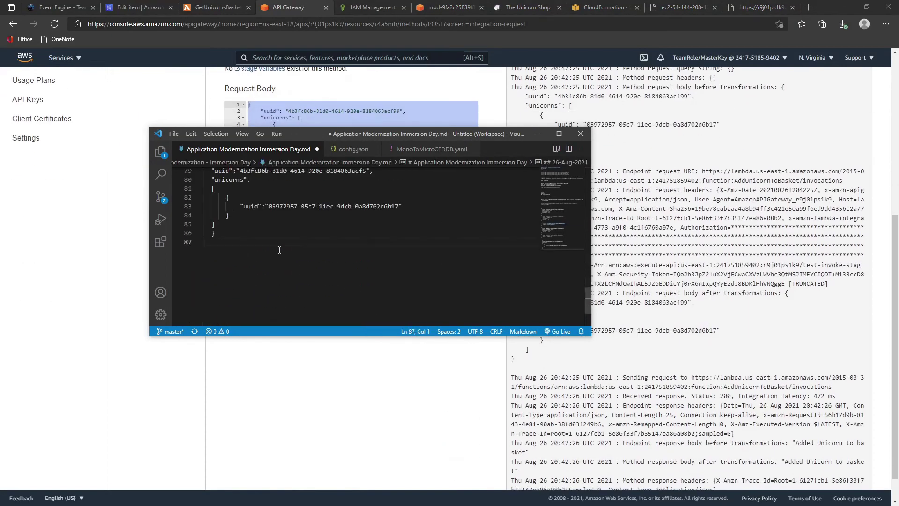
pyautogui.press('Return')
pyautogui.press('Return')
pyautogui.hotkey('ctrl', 'v')
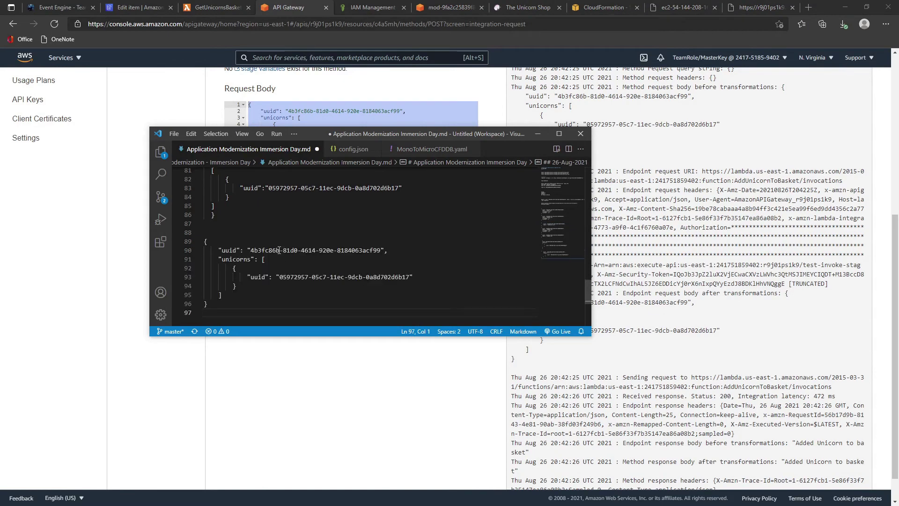
pyautogui.click(396, 357)
pyautogui.scroll(6, 407, 359)
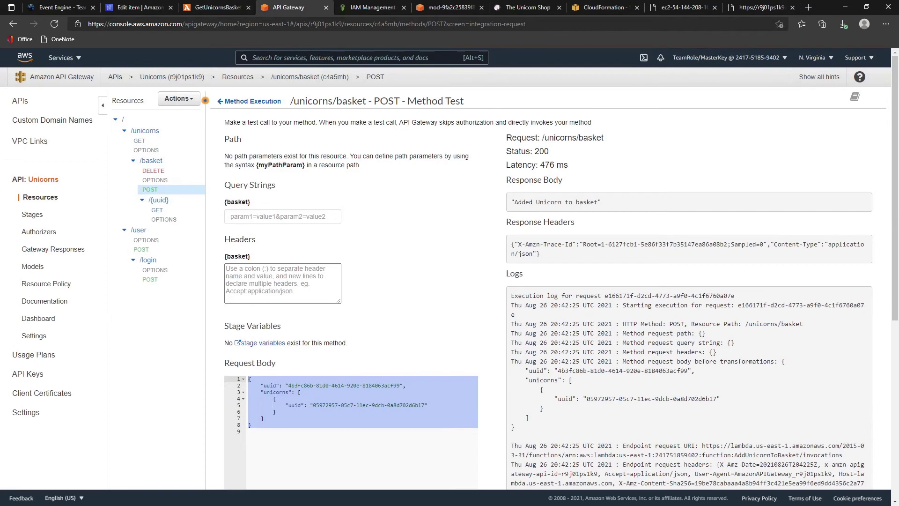
# - Open the unishop basket item and expand both unicorn entries to check the second uuid
pyautogui.click(140, 8)
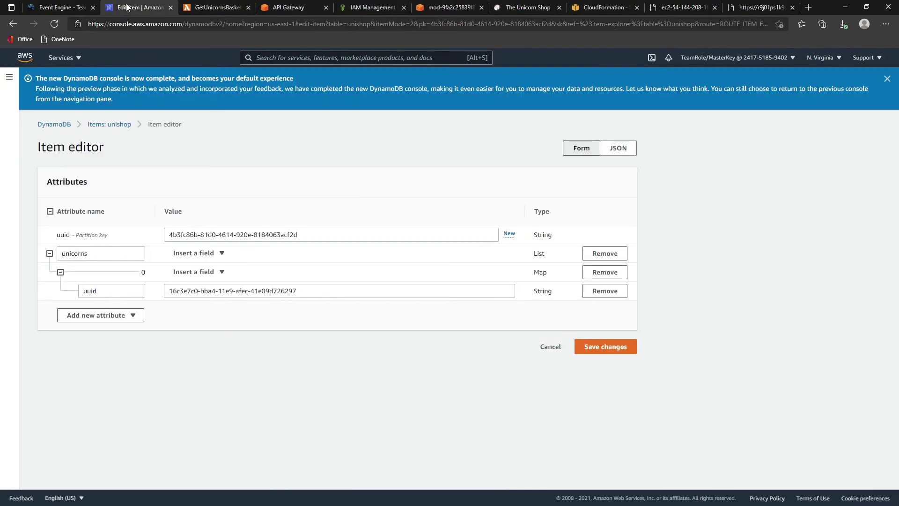
pyautogui.click(94, 124)
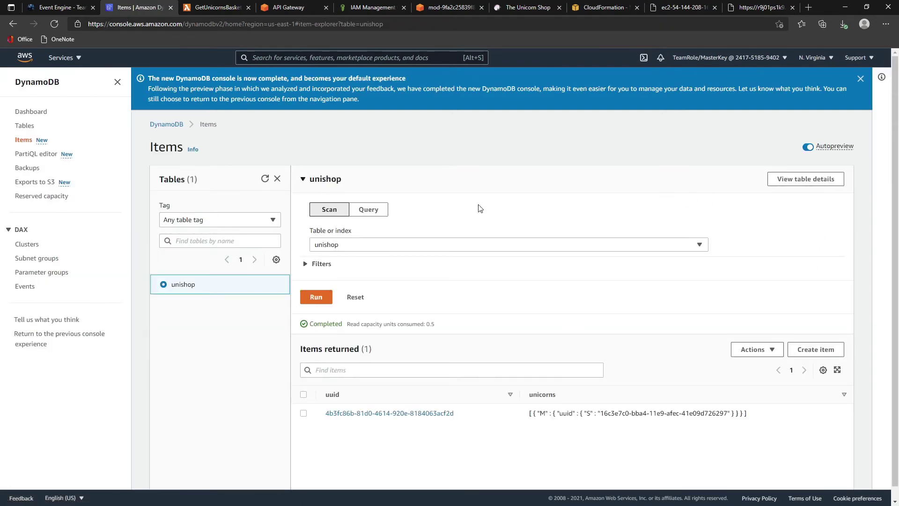
pyautogui.click(165, 124)
pyautogui.click(30, 113)
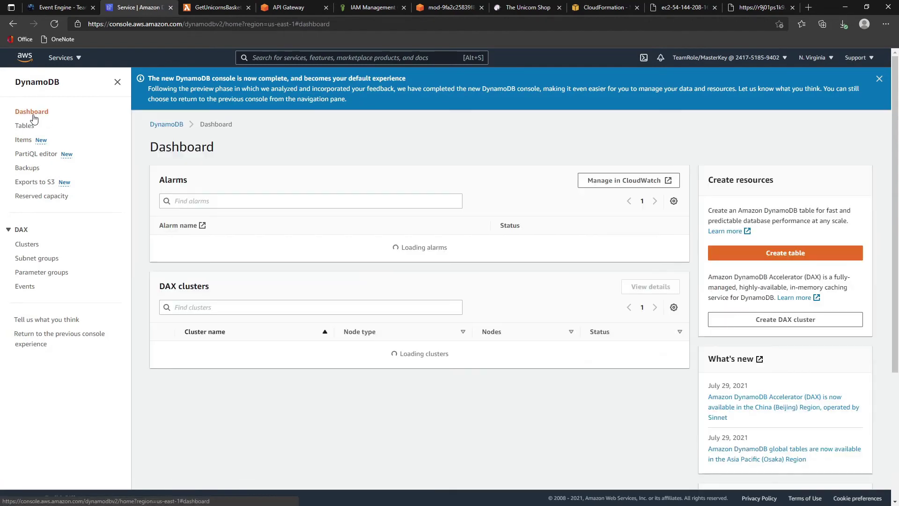
pyautogui.click(28, 127)
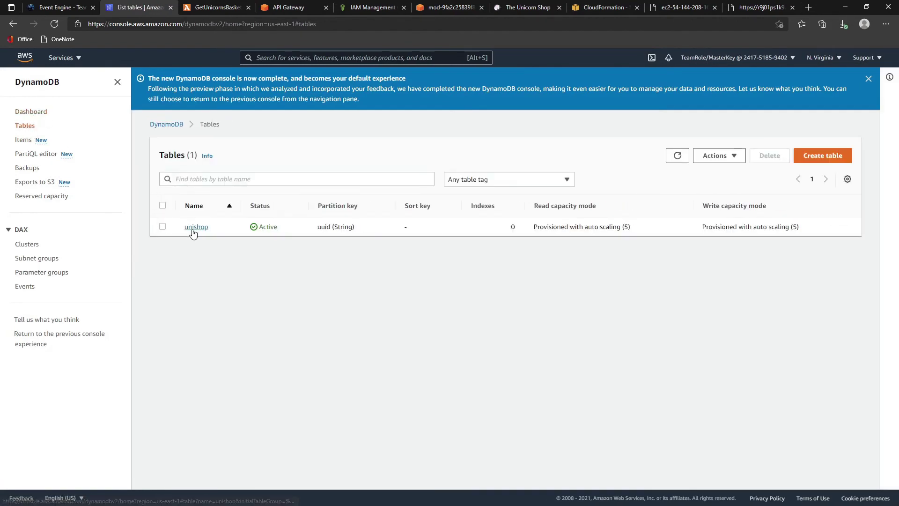
pyautogui.click(192, 228)
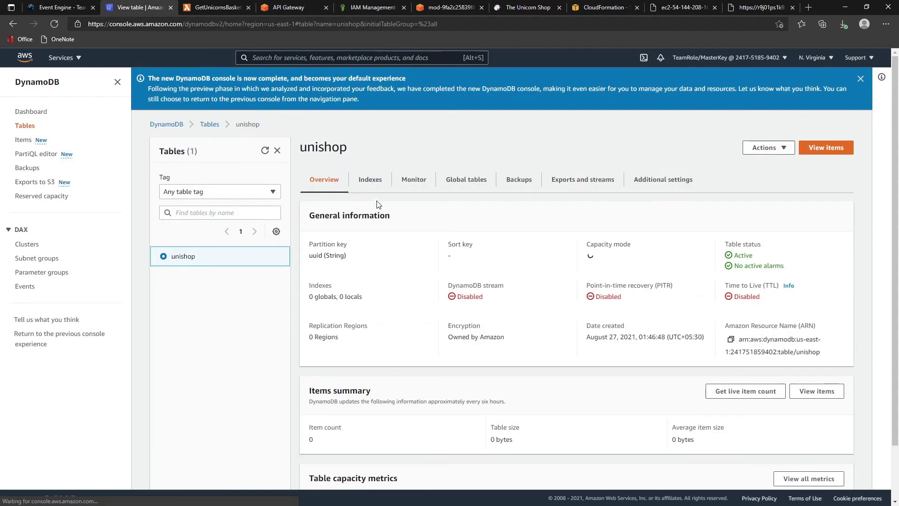
pyautogui.click(825, 147)
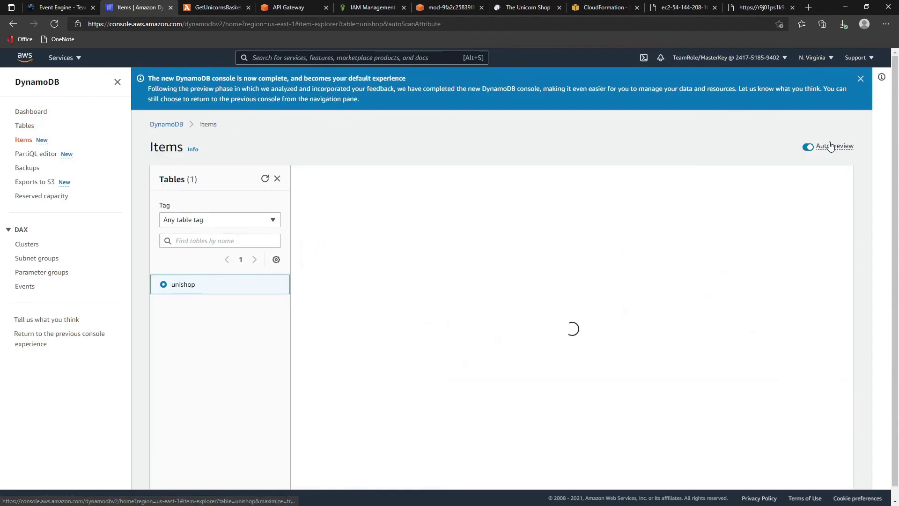
pyautogui.click(389, 413)
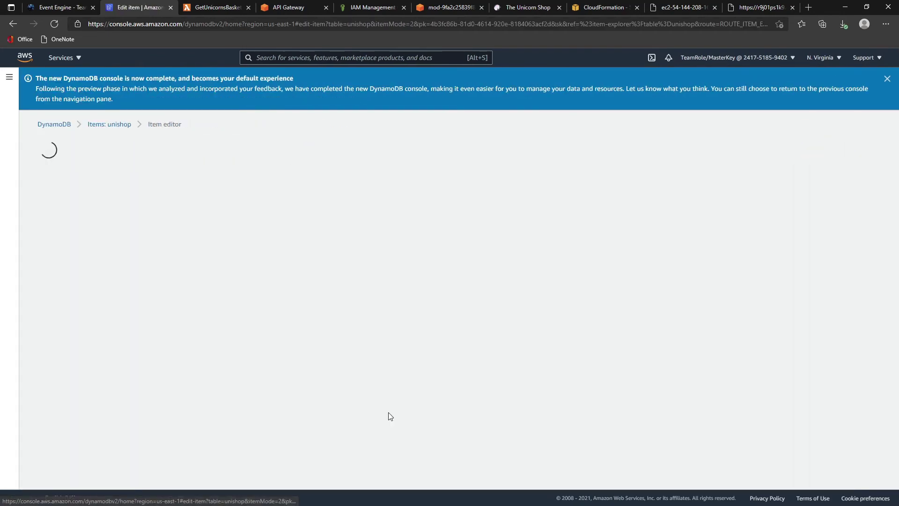
pyautogui.click(50, 254)
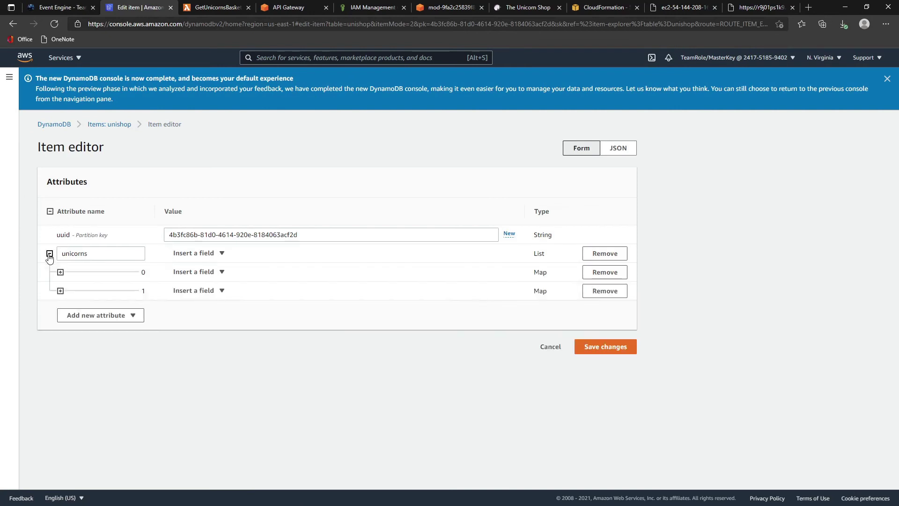
pyautogui.click(60, 272)
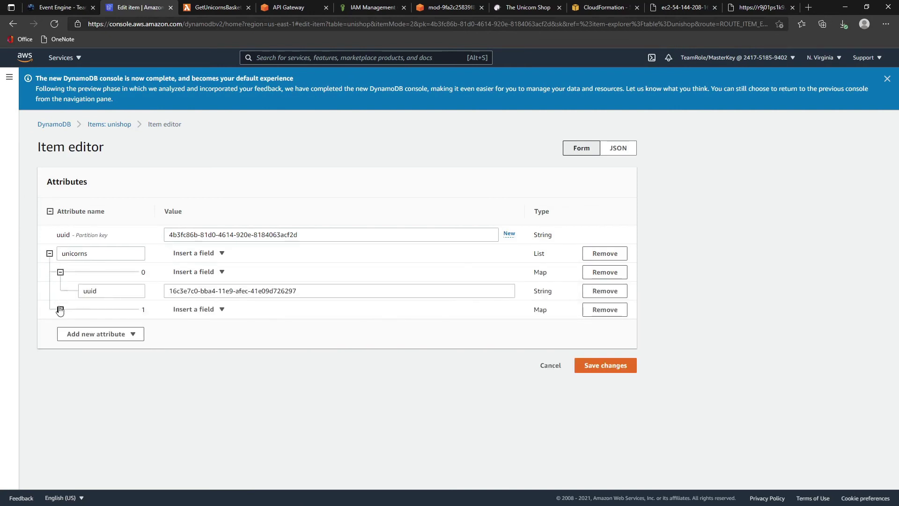
pyautogui.click(60, 309)
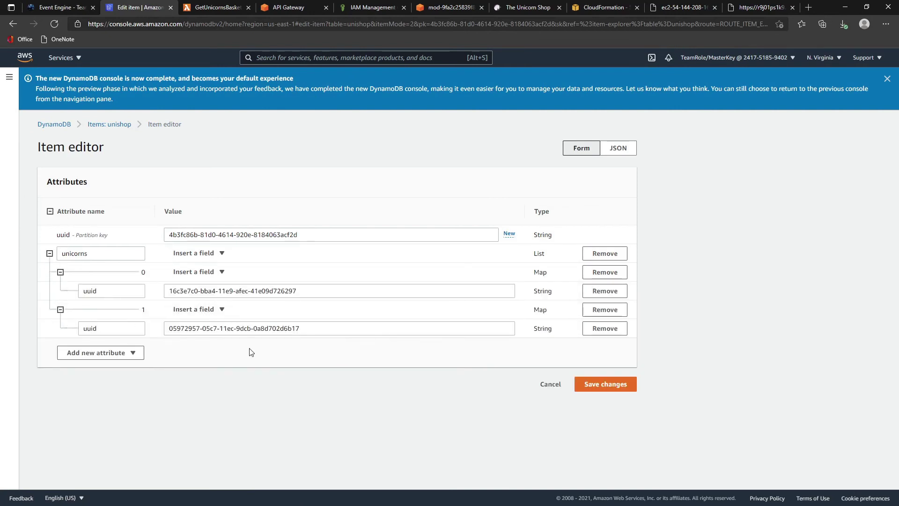
# - Reload the DynamoDB tables list and reopen the unishop table's items
pyautogui.click(46, 125)
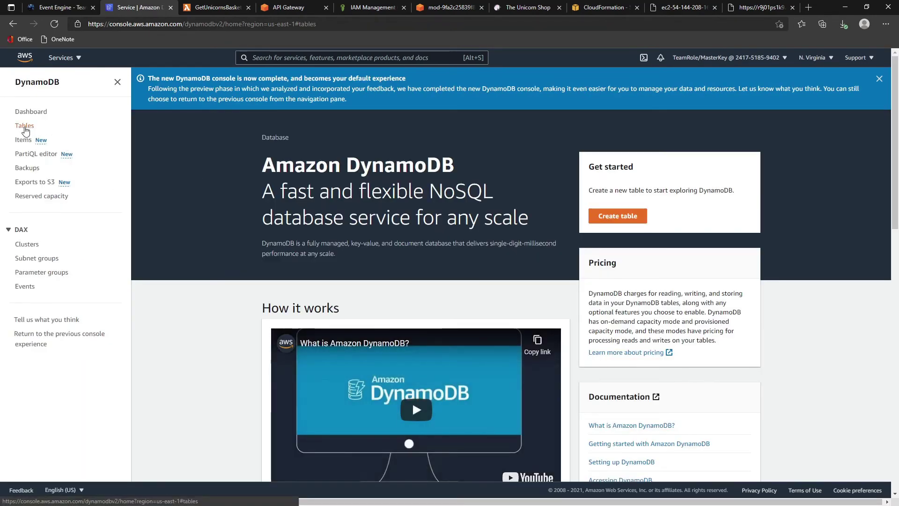
pyautogui.click(25, 126)
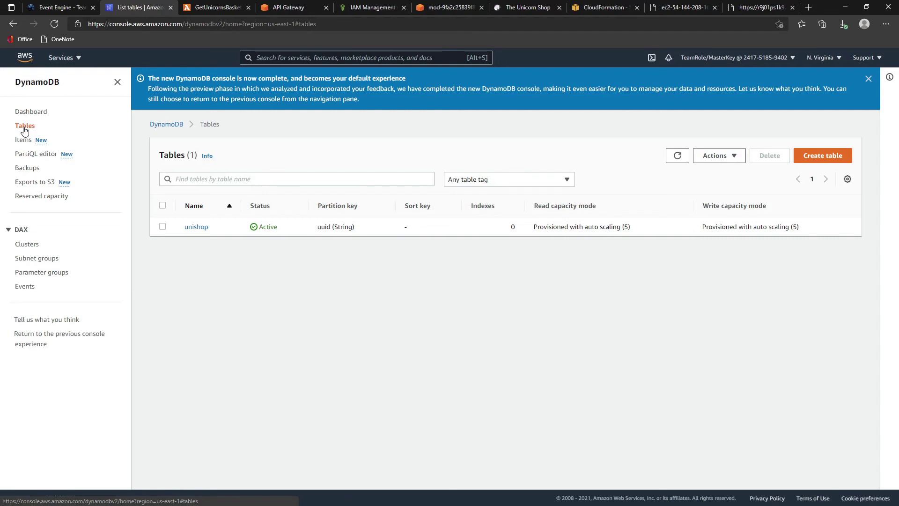
pyautogui.click(677, 155)
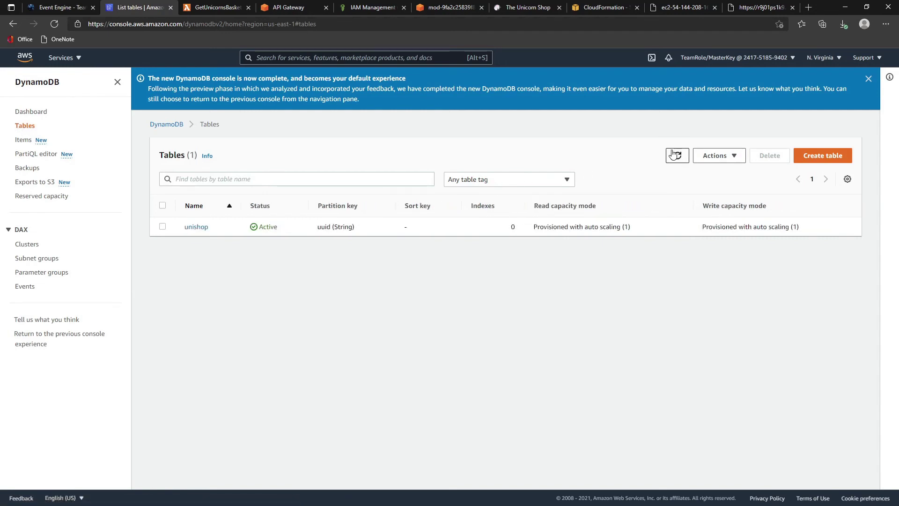
pyautogui.click(200, 227)
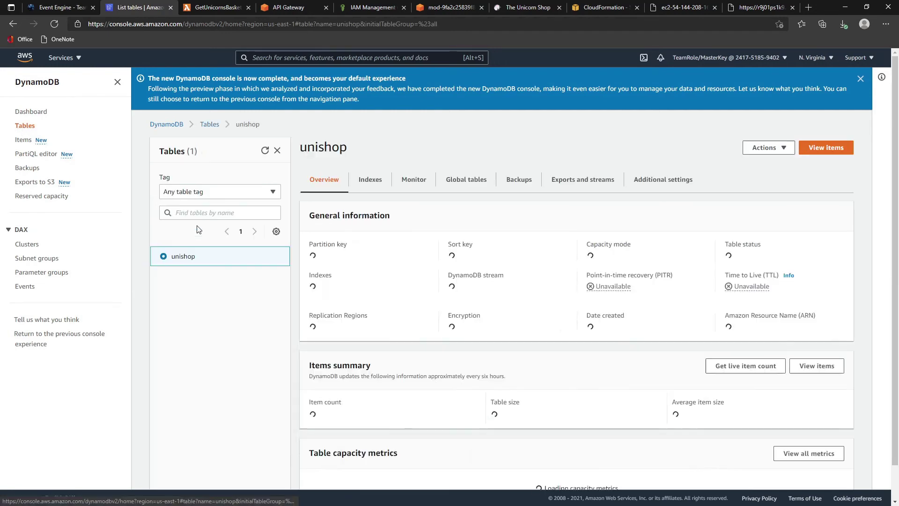
pyautogui.click(818, 152)
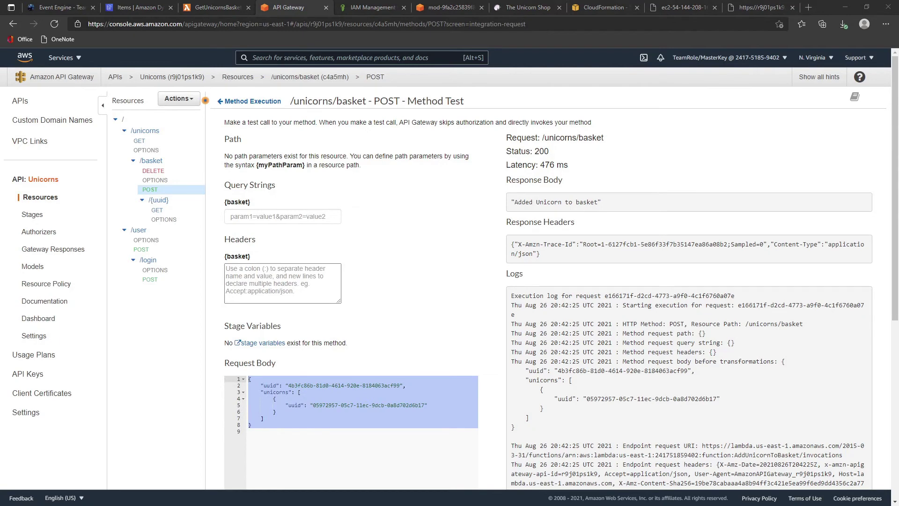
# - Copy the uuid a432018a-687f-4b0c-b070-868f6743d46d from line 60 of the notes
pyautogui.hotkey('alt', 'Tab')
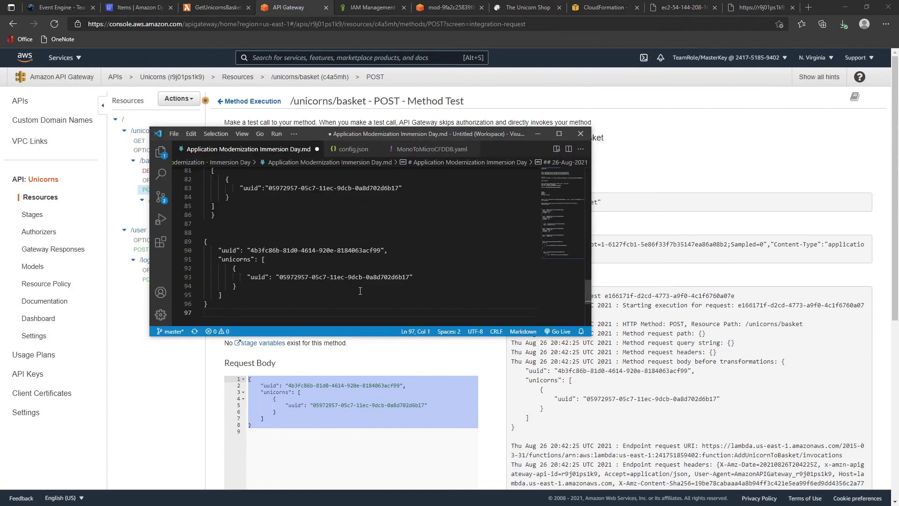
pyautogui.scroll(5, 301, 263)
pyautogui.scroll(3, 300, 264)
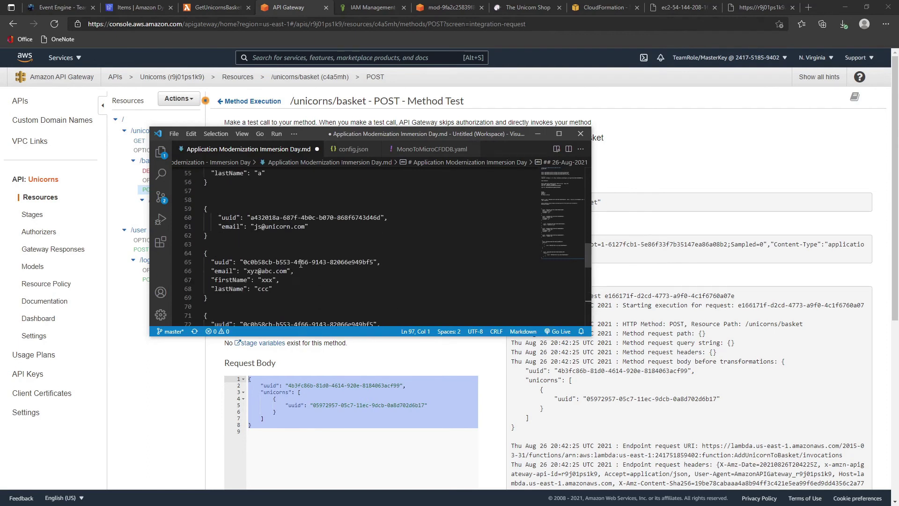
pyautogui.moveTo(253, 219); pyautogui.dragTo(374, 221)
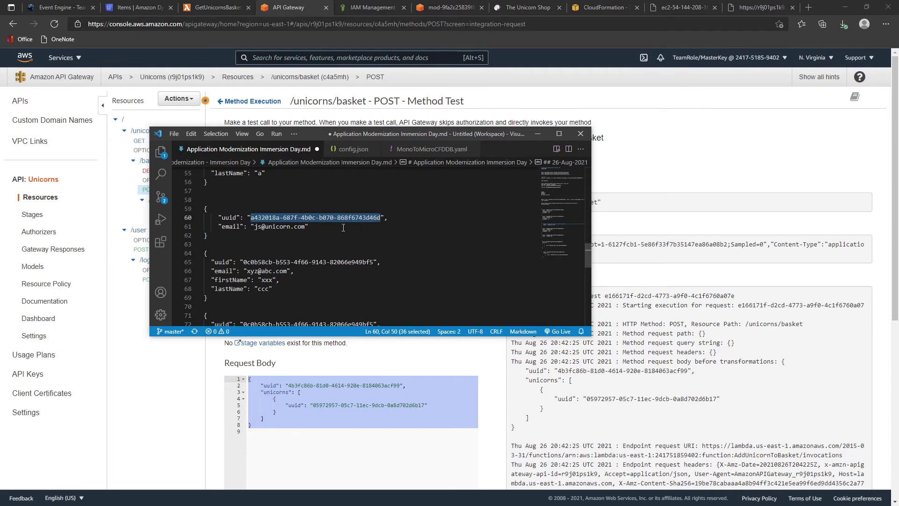
# - Use it as the request body's basket uuid and rerun the test, getting "Added Unicorn to basket"
pyautogui.click(200, 403)
pyautogui.click(286, 392)
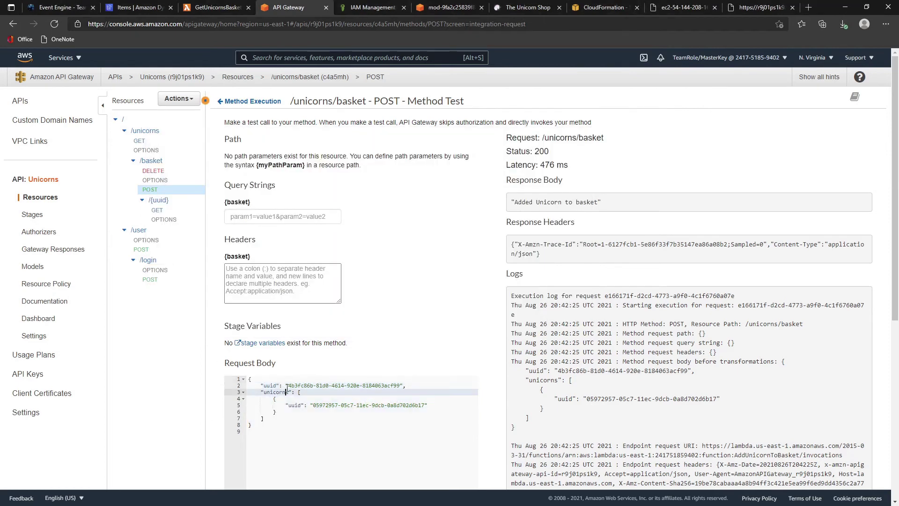
pyautogui.moveTo(288, 385); pyautogui.dragTo(398, 385)
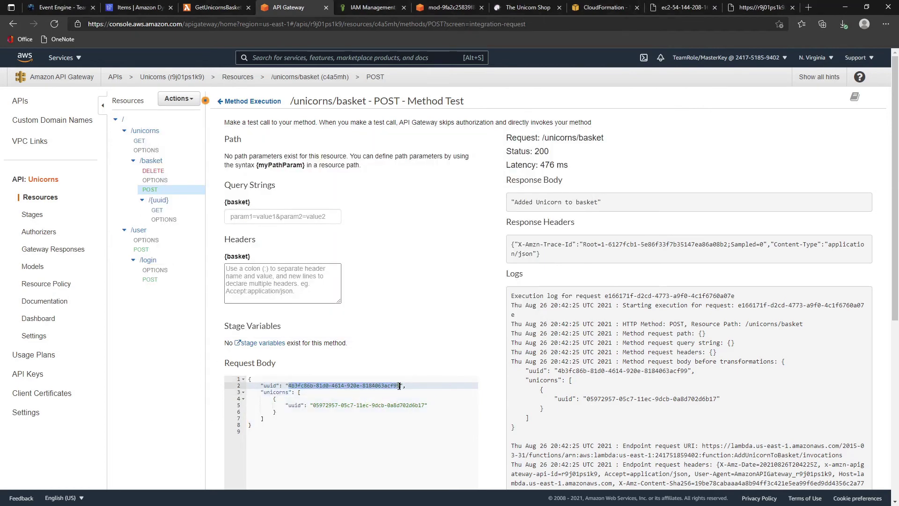
pyautogui.write('a432018a-687f-4b0c-b070-868f6743d46a')
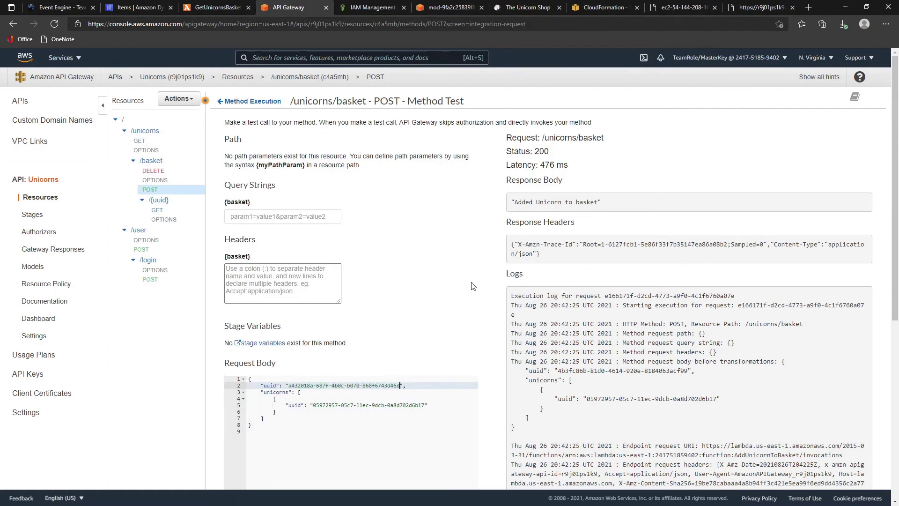
pyautogui.scroll(-6, 424, 378)
pyautogui.click(458, 230)
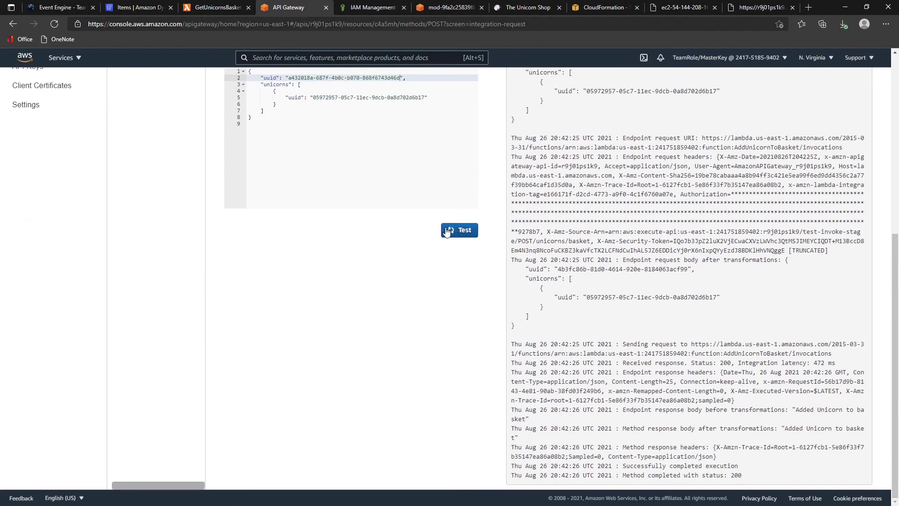
pyautogui.scroll(6, 398, 232)
pyautogui.scroll(-4, 378, 231)
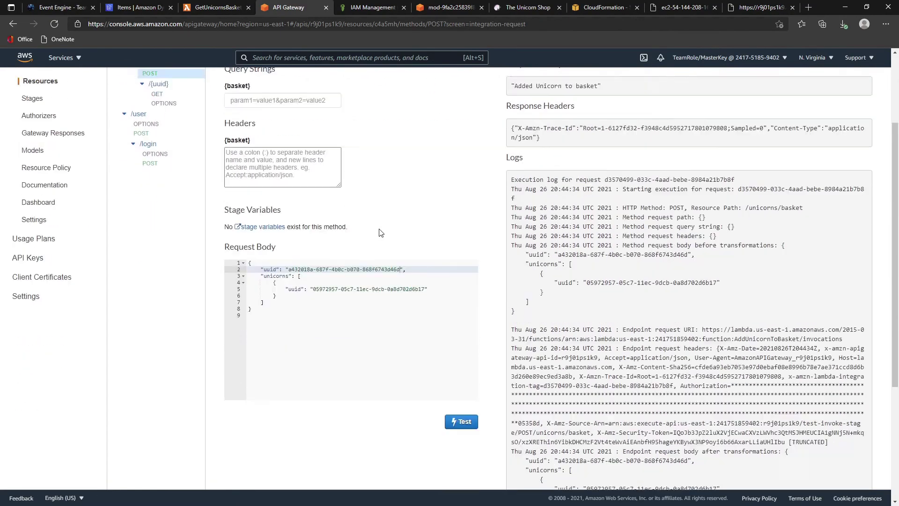
pyautogui.scroll(5, 407, 233)
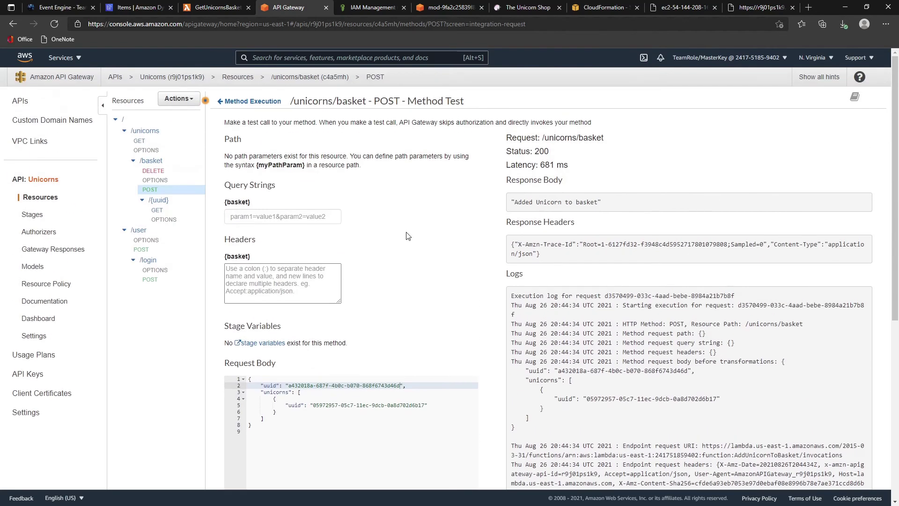
pyautogui.moveTo(522, 202); pyautogui.dragTo(614, 206)
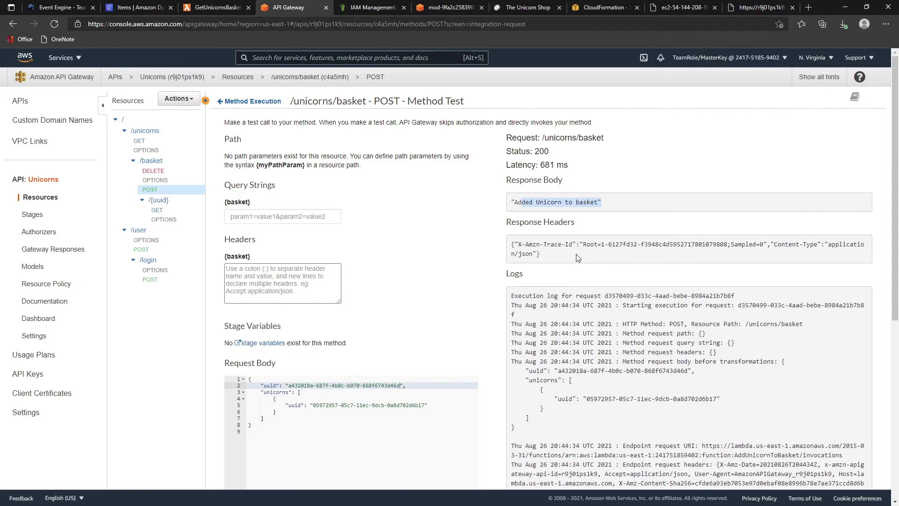
# - Open the unishop table's first basket item and expand its two unicorn entries
pyautogui.click(57, 7)
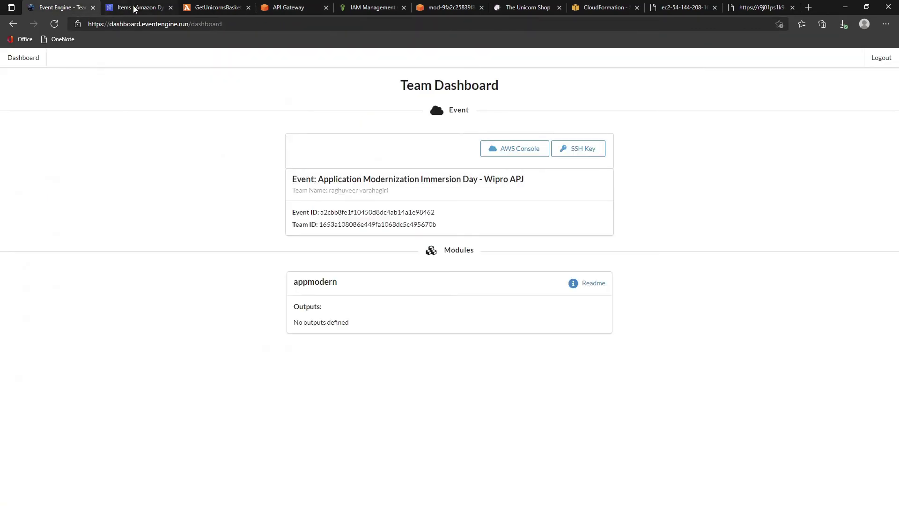
pyautogui.click(134, 8)
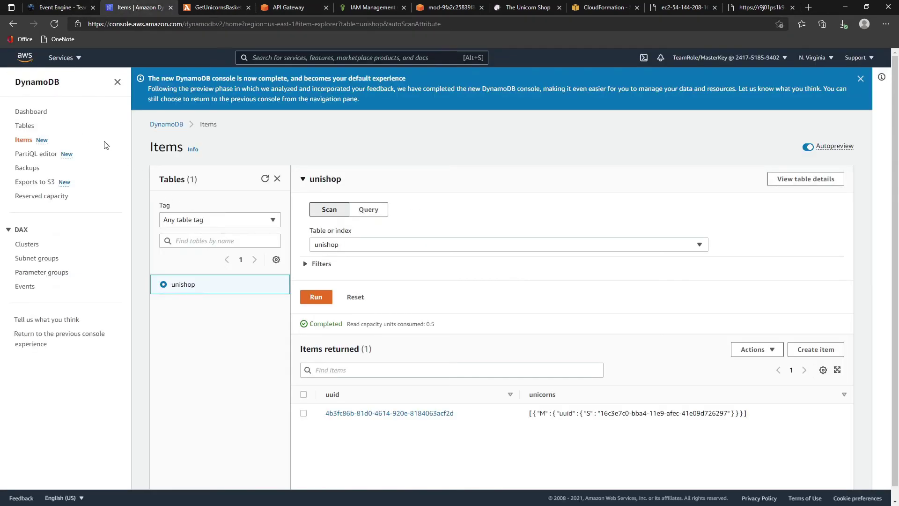
pyautogui.click(28, 112)
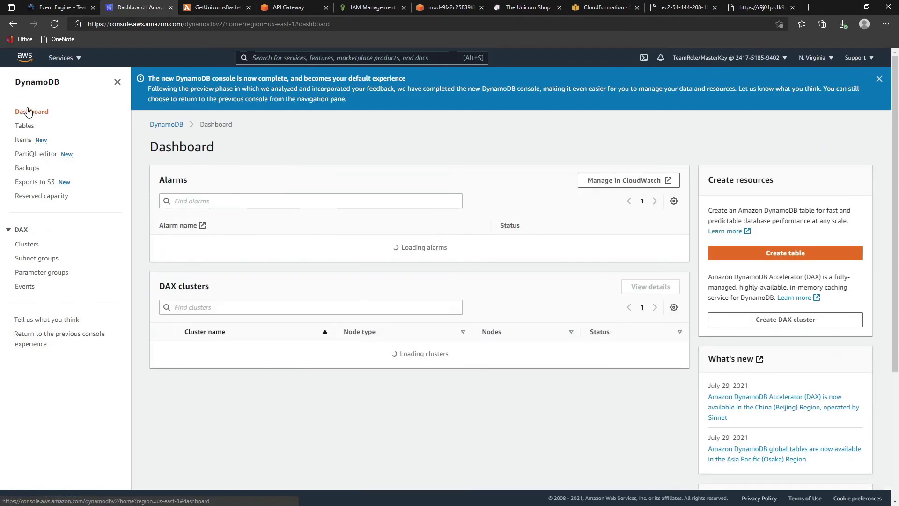
pyautogui.click(24, 125)
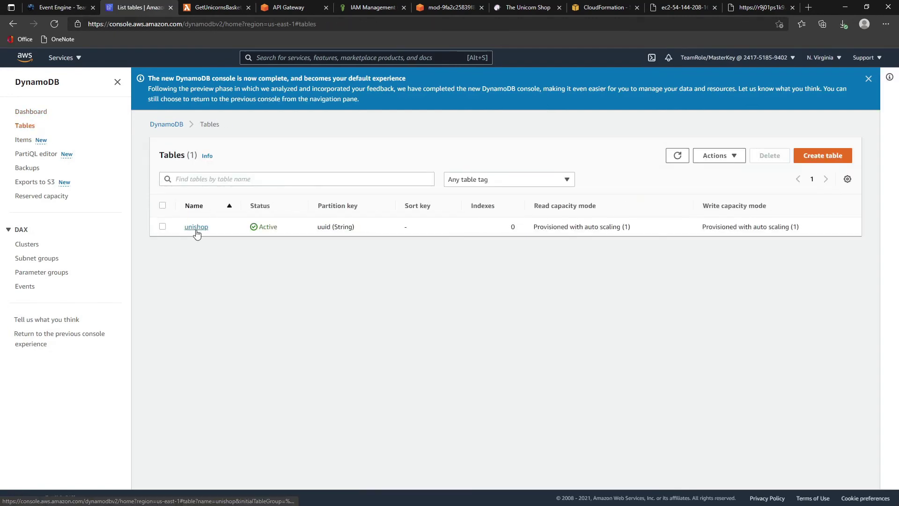
pyautogui.click(197, 227)
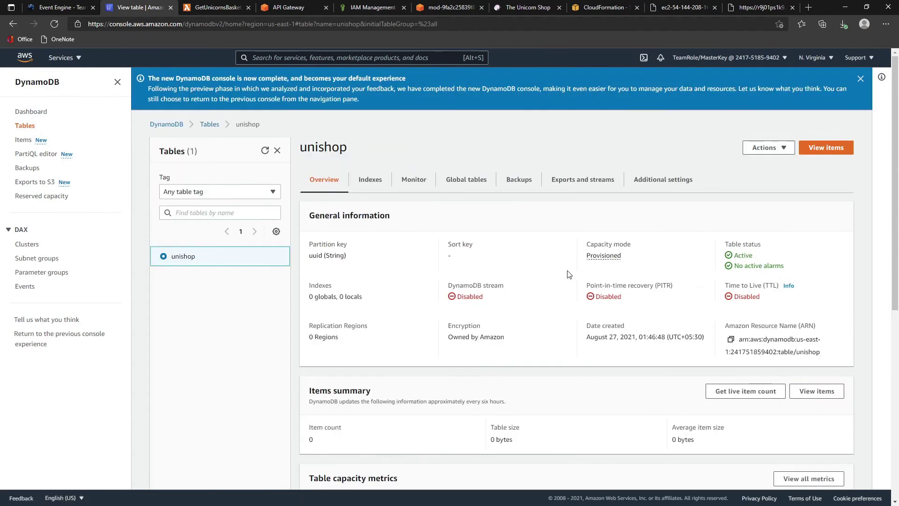
pyautogui.click(834, 149)
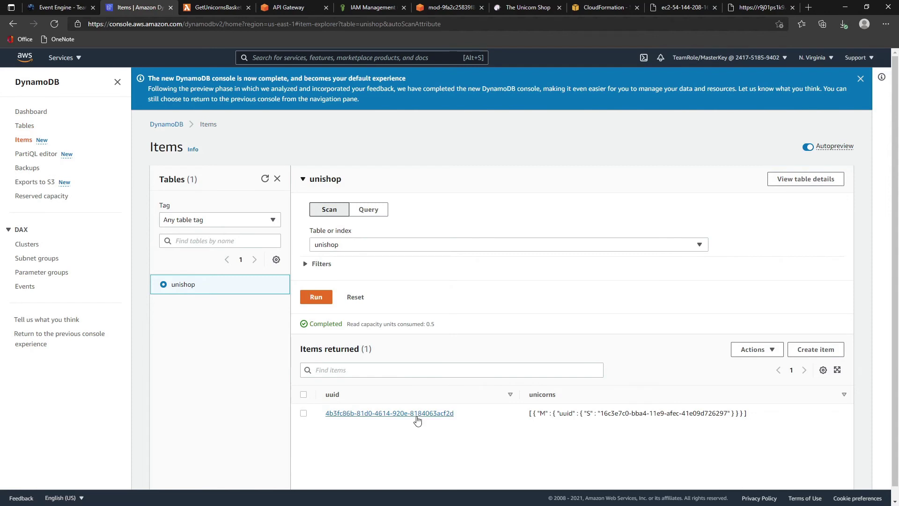
pyautogui.click(417, 415)
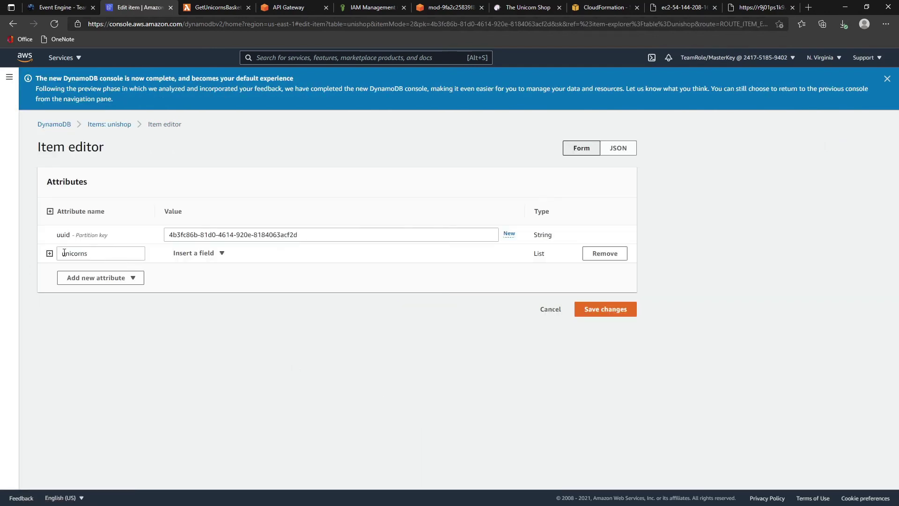
pyautogui.click(50, 253)
pyautogui.click(60, 290)
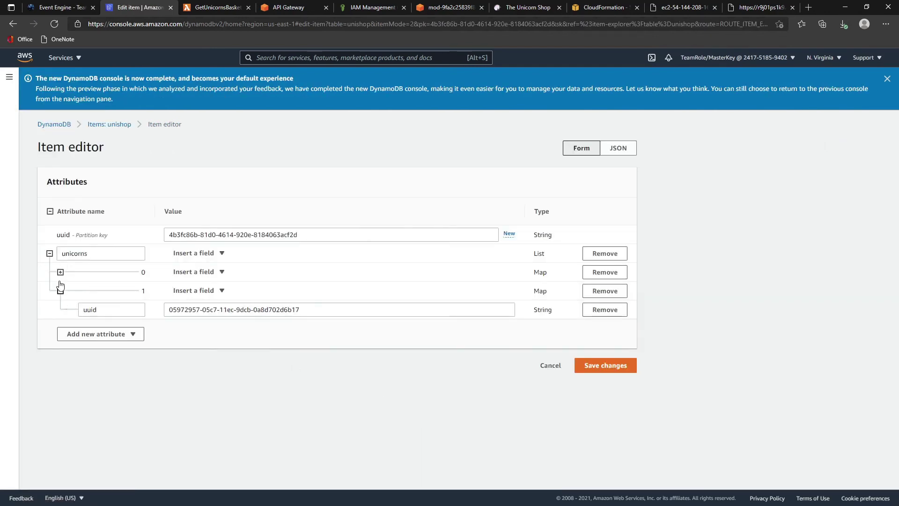
pyautogui.click(60, 272)
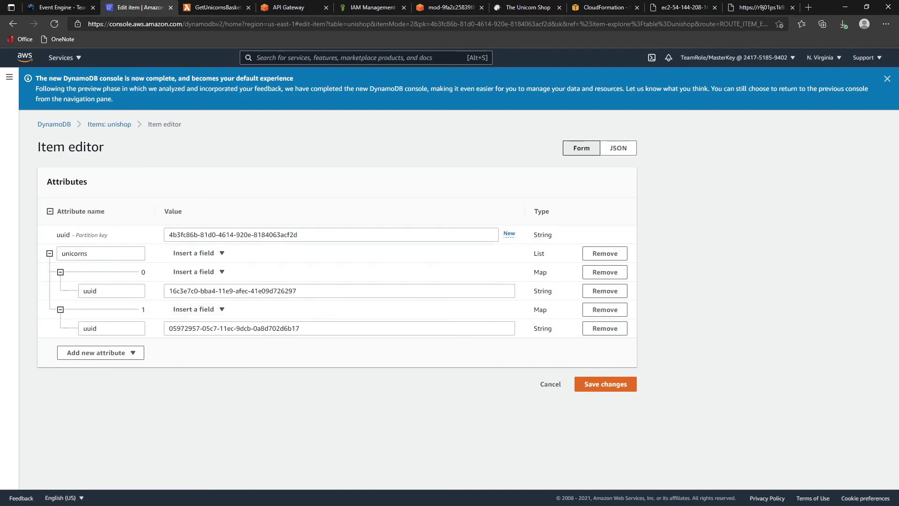
pyautogui.hotkey('alt', 'Left')
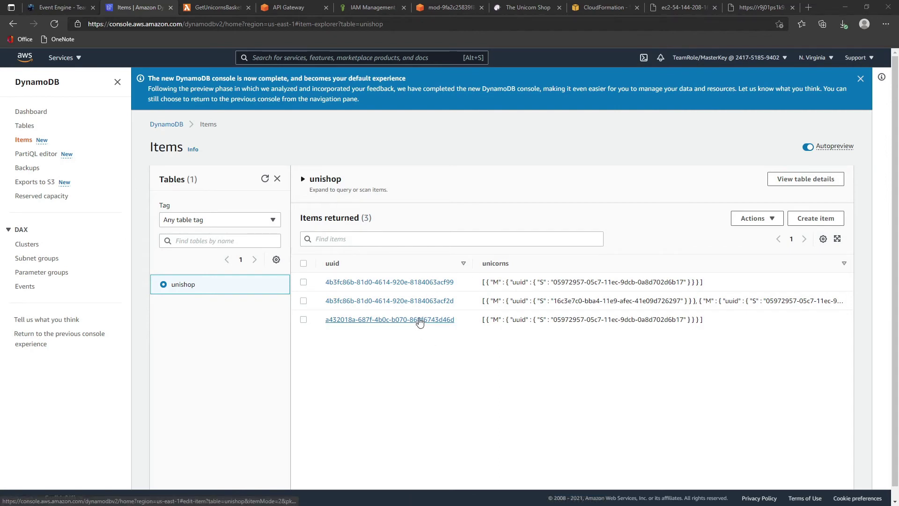
# - Check the sample basket JSON in the notes, then return to the three-item unishop list
pyautogui.hotkey('alt', 'Tab')
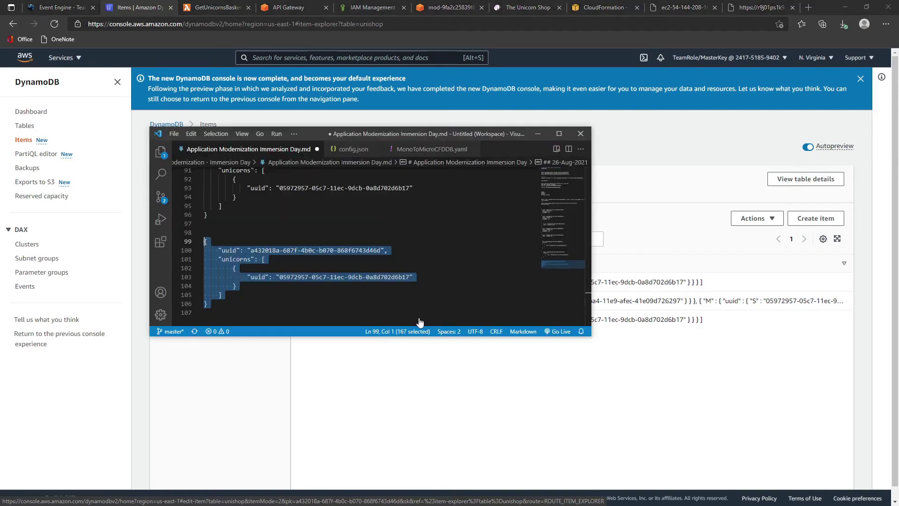
pyautogui.click(361, 302)
pyautogui.scroll(17, 381, 281)
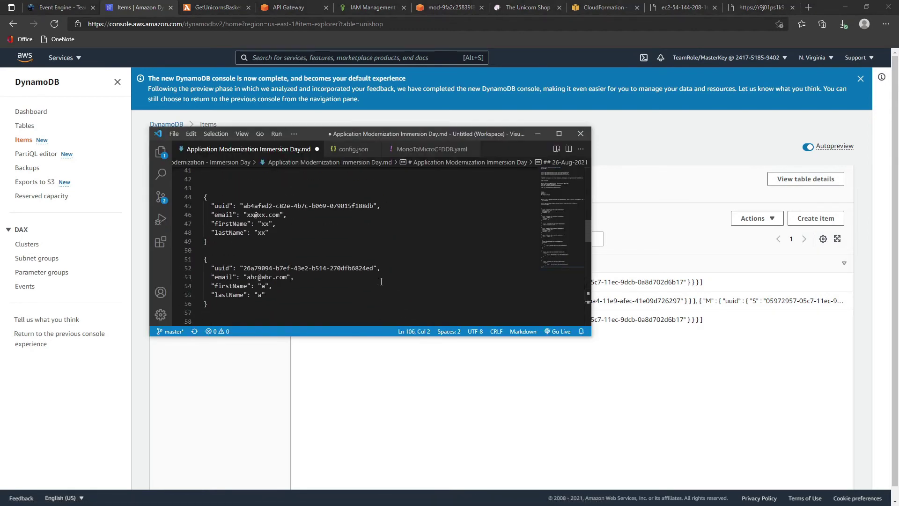
pyautogui.scroll(-4, 381, 281)
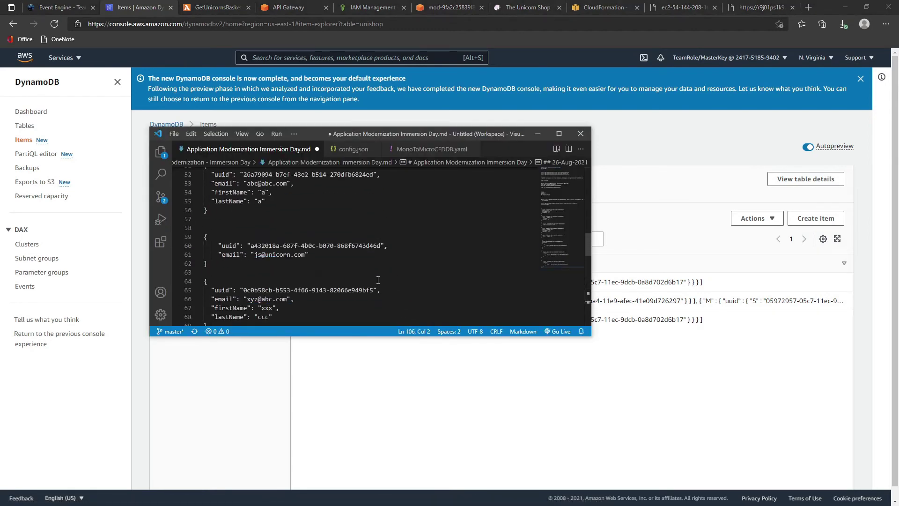
pyautogui.click(382, 376)
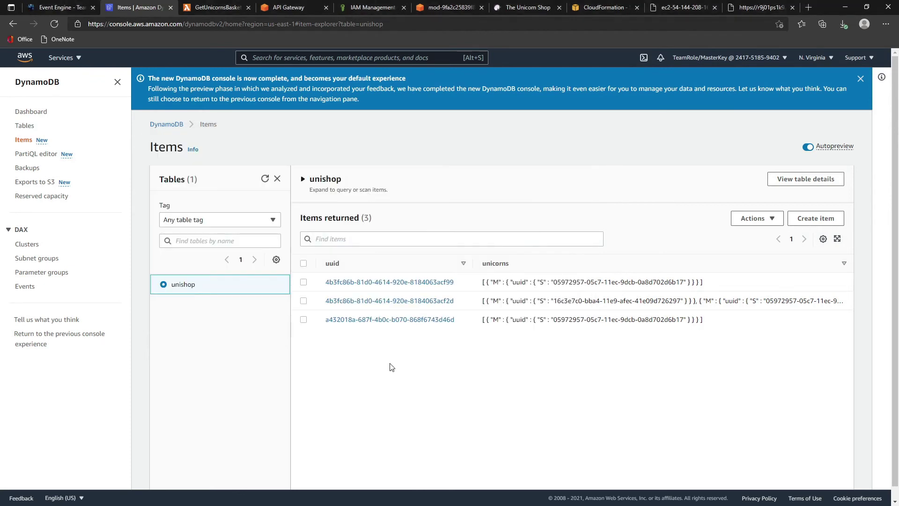
# - Open basket item a432018a… and expand unicorns entry 0 to reveal its uuid
pyautogui.click(351, 322)
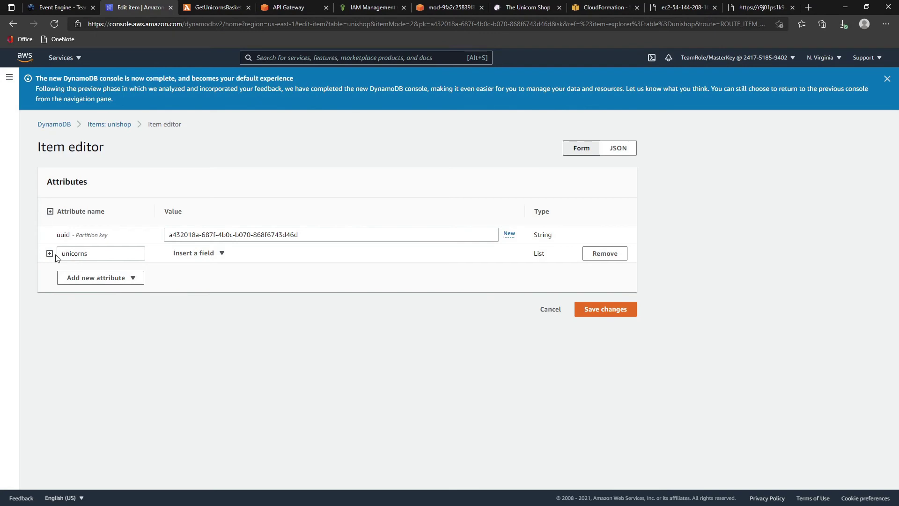
pyautogui.click(50, 253)
pyautogui.click(60, 272)
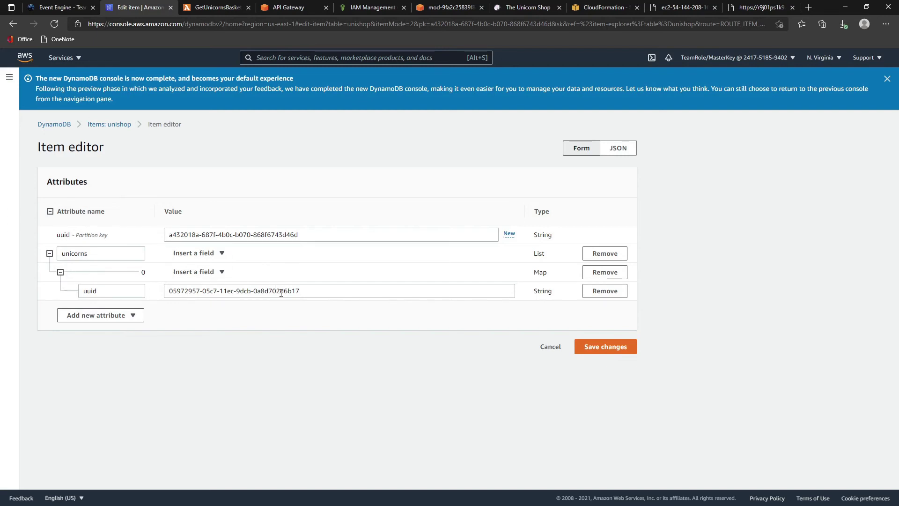
pyautogui.moveTo(282, 293); pyautogui.dragTo(323, 293)
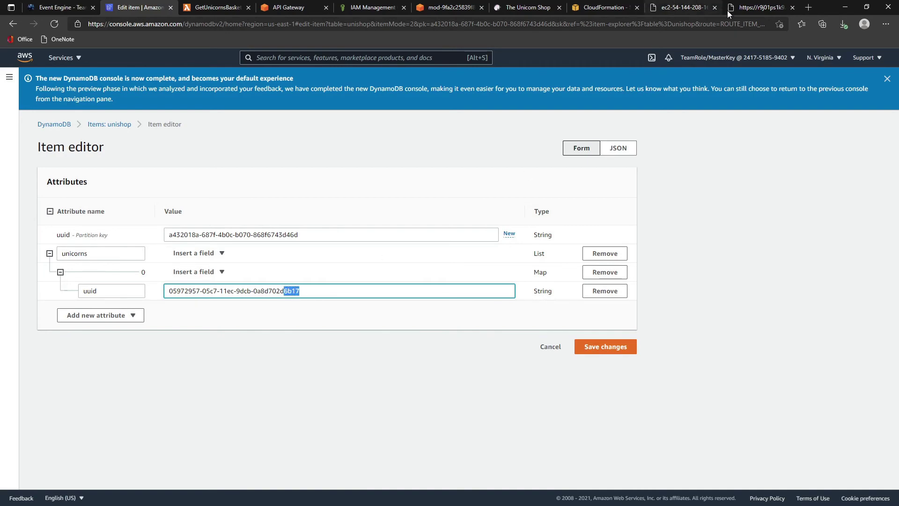
# - Check the uuid against unicorn 05972957… in the unicorns list, then go to GetUnicornsBasket
pyautogui.click(682, 8)
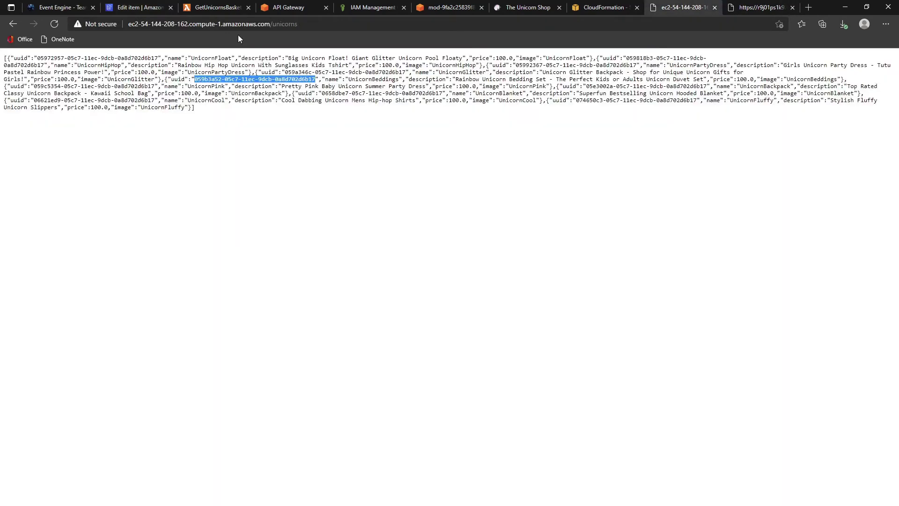
pyautogui.click(152, 57)
pyautogui.doubleClick(210, 58)
pyautogui.click(165, 59)
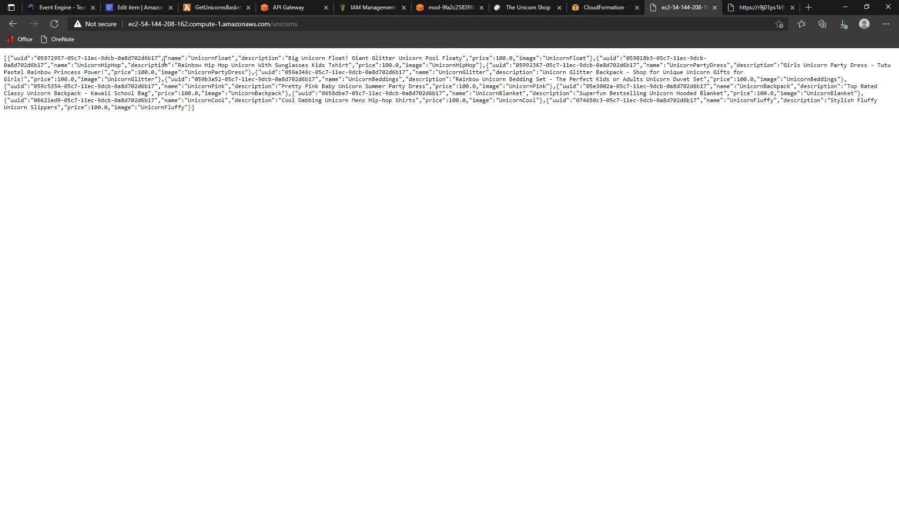
pyautogui.click(53, 8)
pyautogui.click(133, 8)
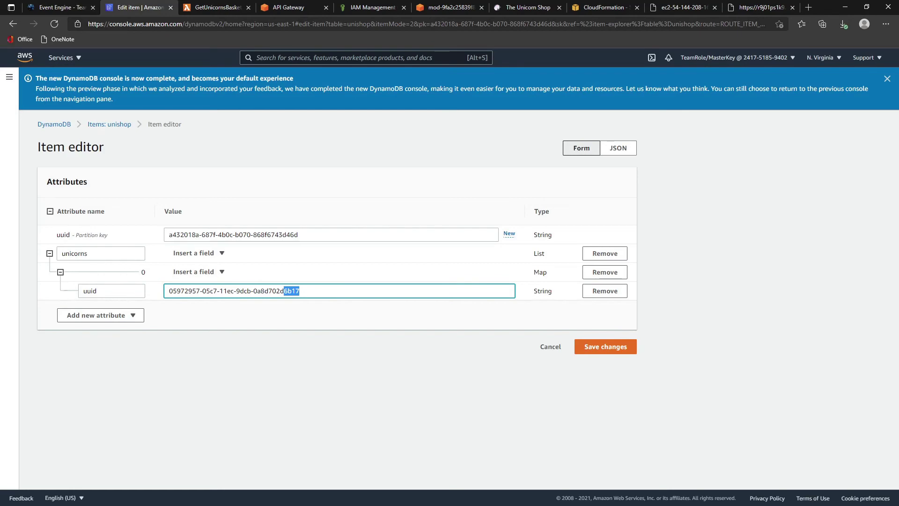
pyautogui.click(173, 336)
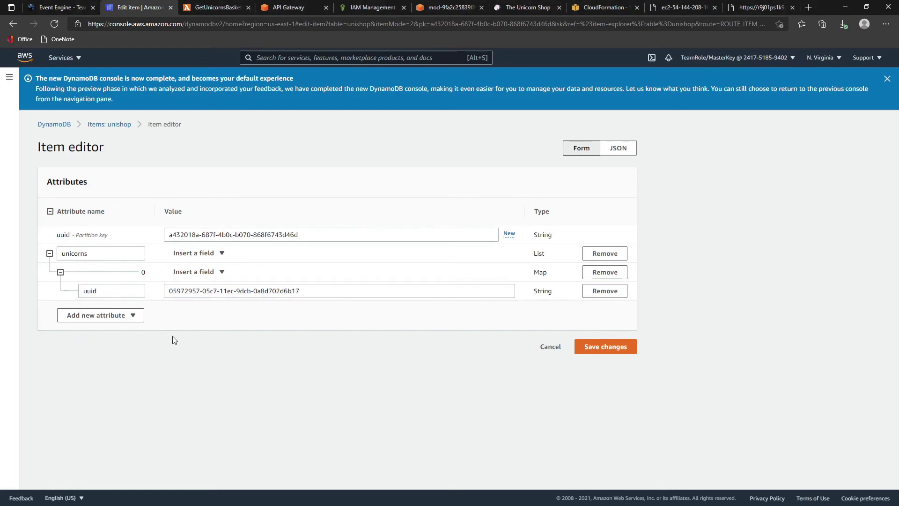
pyautogui.click(228, 7)
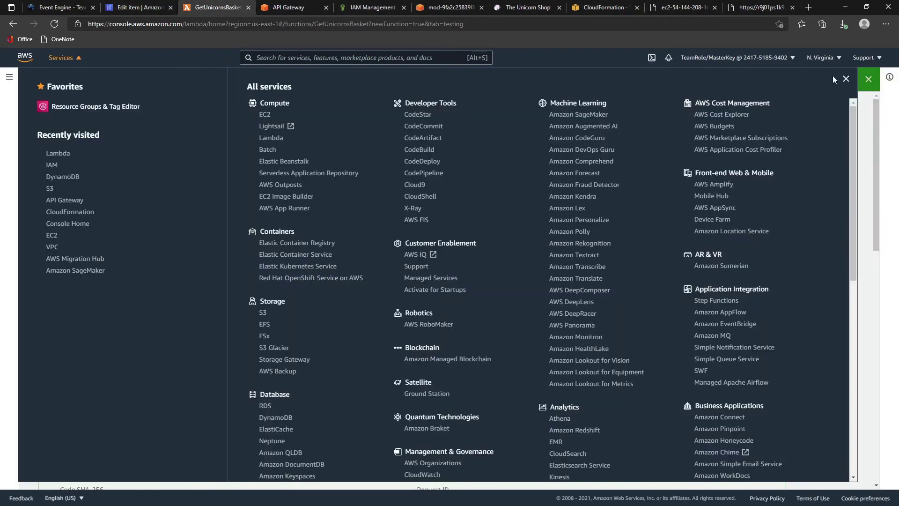
# - Open the Integration Request of the Unicorns API's DELETE /unicorns/basket method
pyautogui.click(845, 78)
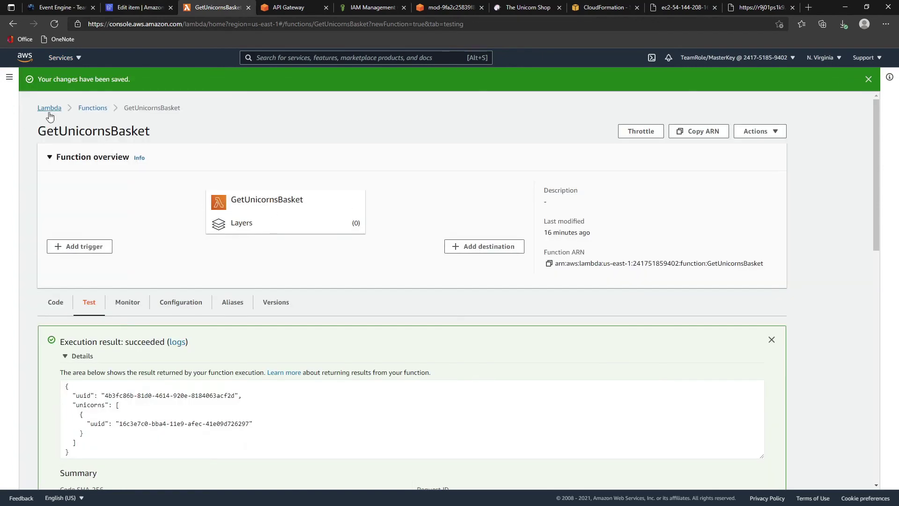
pyautogui.click(50, 108)
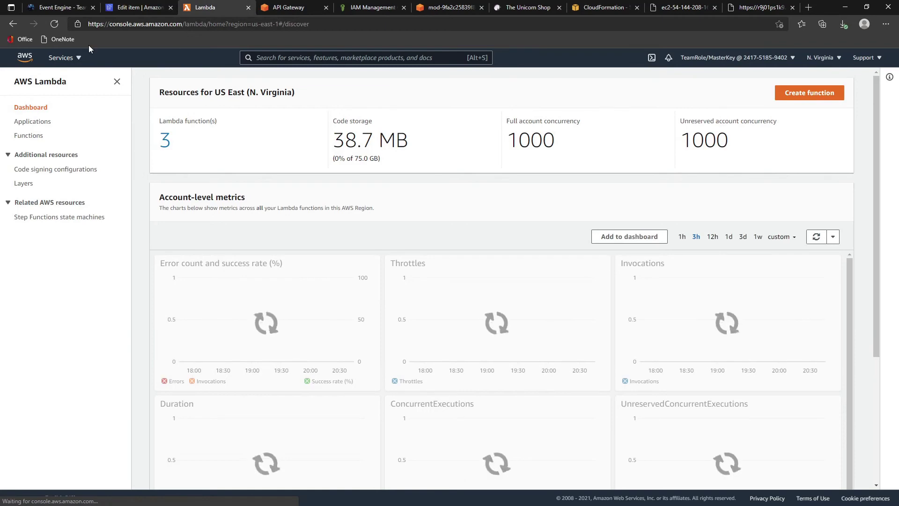
pyautogui.click(277, 10)
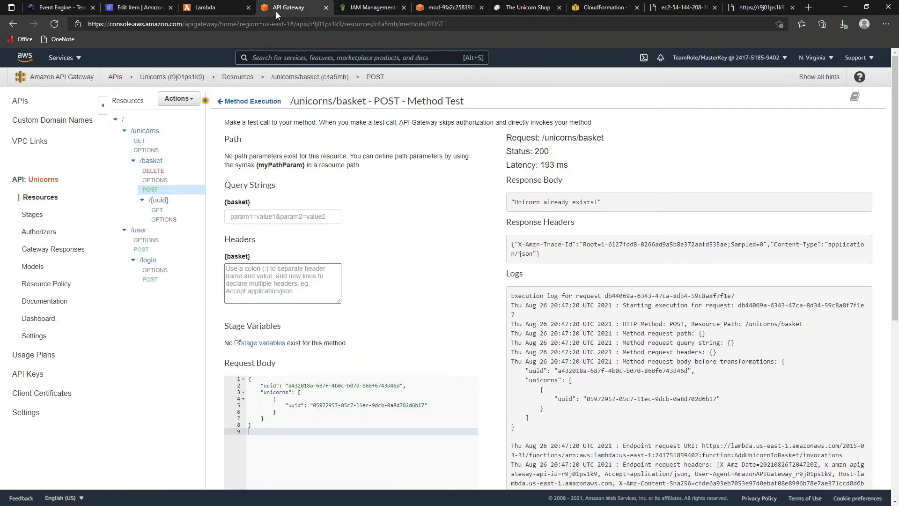
pyautogui.click(153, 171)
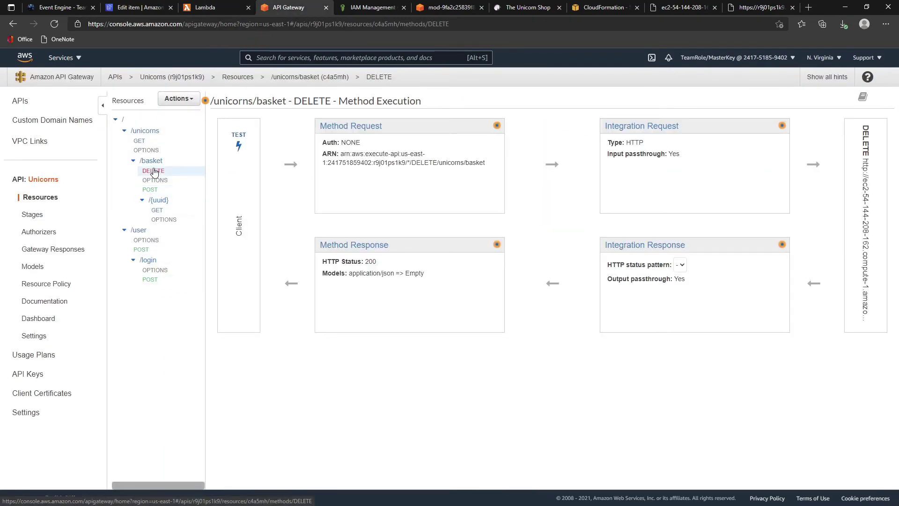
pyautogui.click(675, 130)
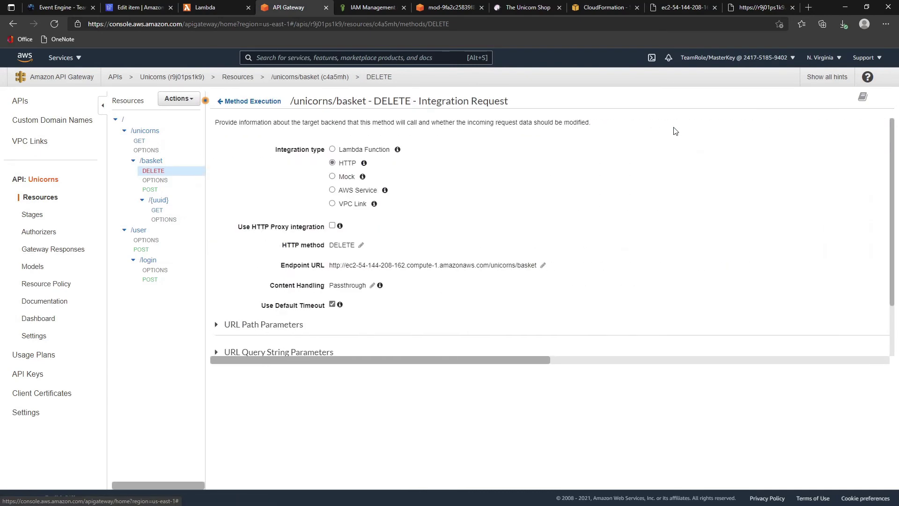
# - Set the DELETE integration to Lambda function RemoveUnicornFromBasket in us-east-1
pyautogui.click(332, 149)
pyautogui.click(352, 247)
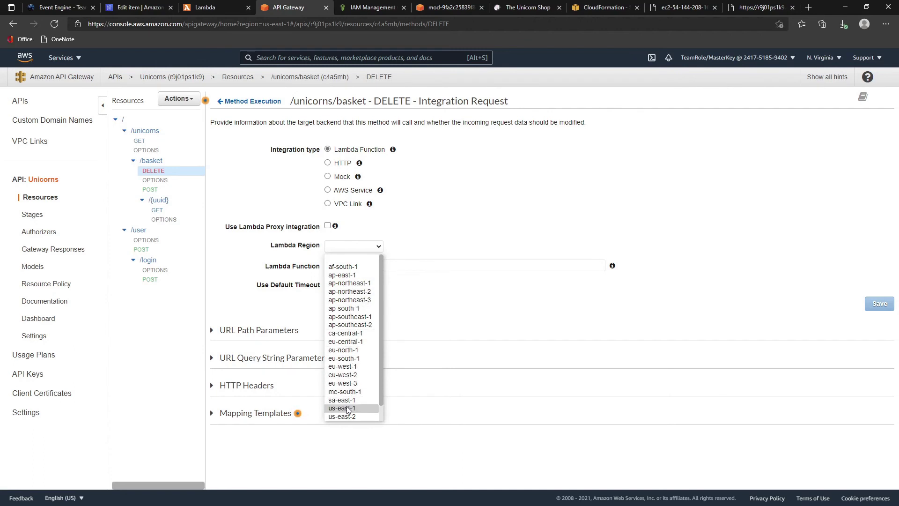
pyautogui.click(354, 408)
pyautogui.click(346, 269)
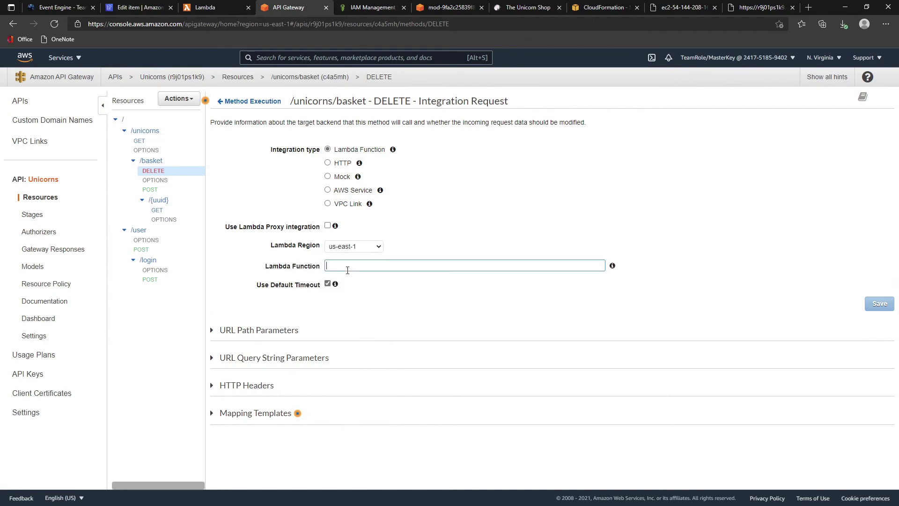
pyautogui.write('de')
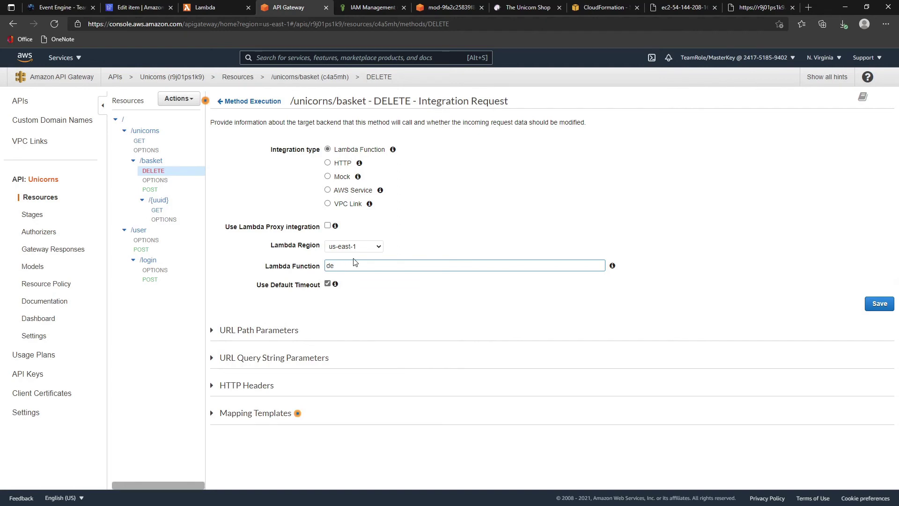
pyautogui.press('BackSpace')
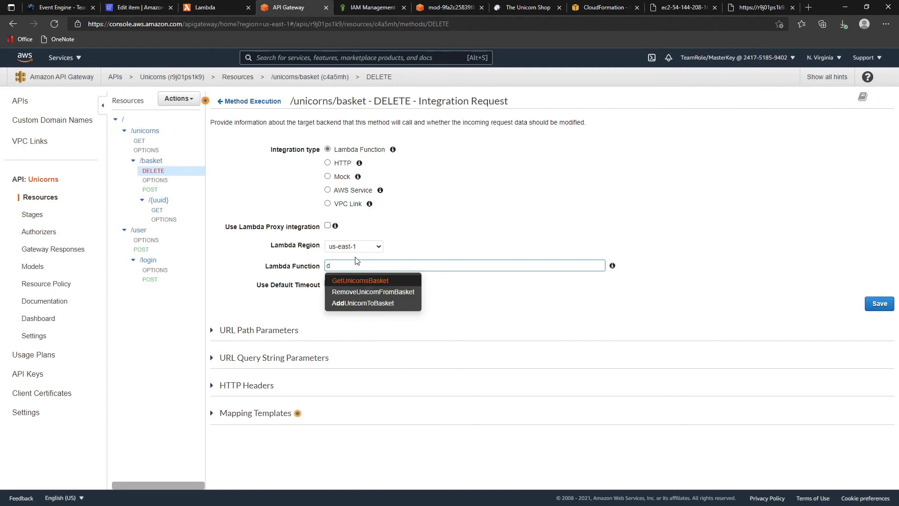
pyautogui.click(358, 292)
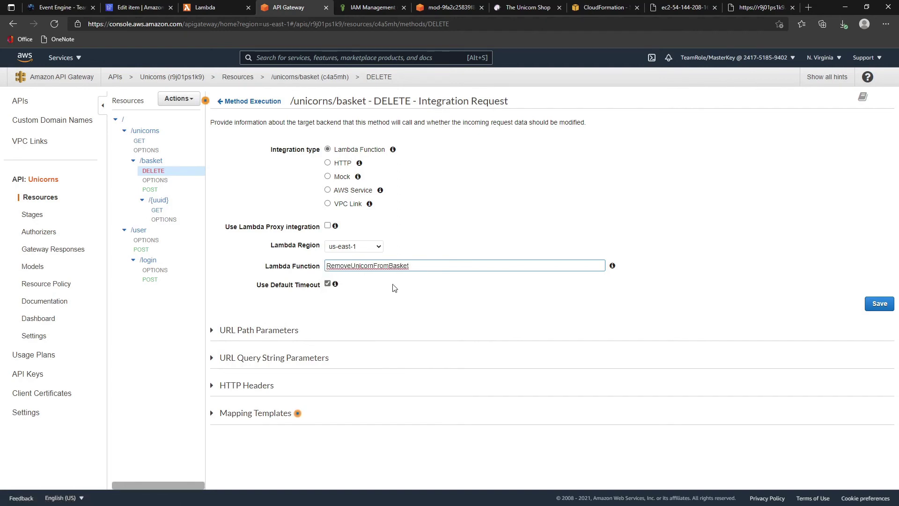
# - Save the Lambda integration, confirming the switch and the invoke permission
pyautogui.click(879, 303)
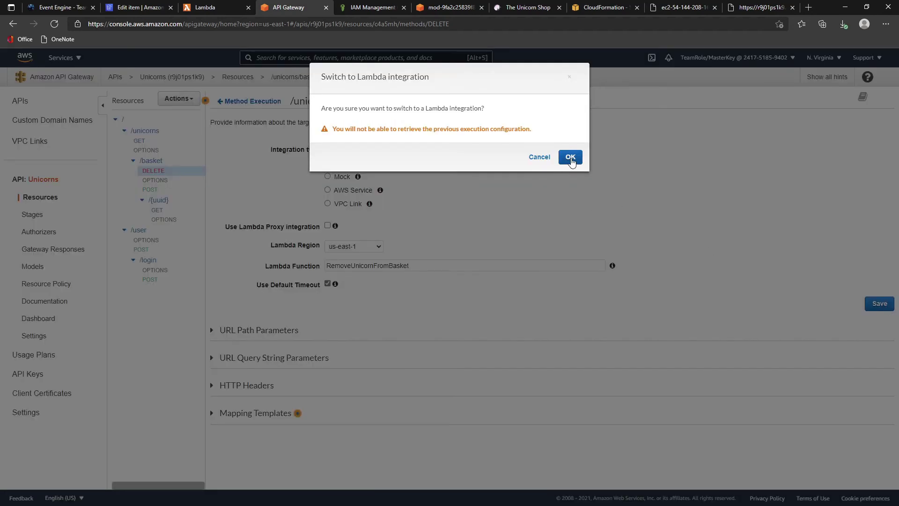
pyautogui.click(570, 156)
pyautogui.click(645, 160)
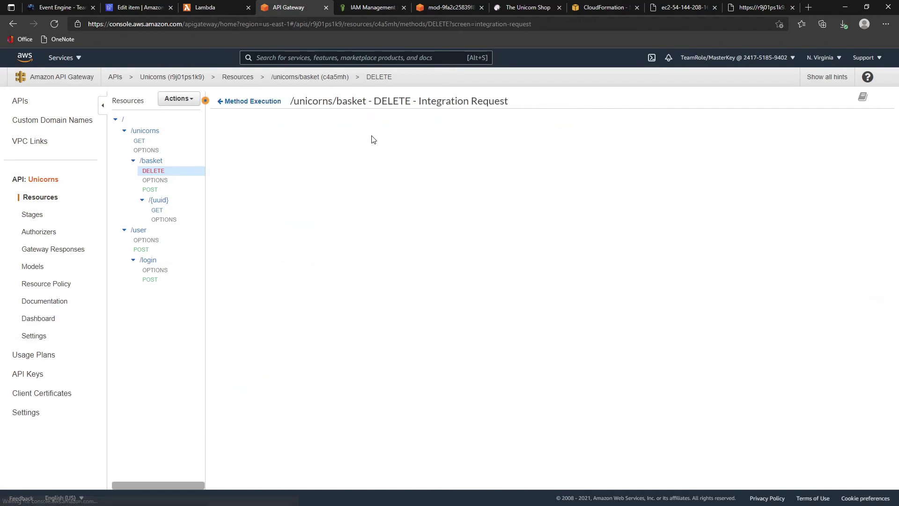
pyautogui.click(256, 102)
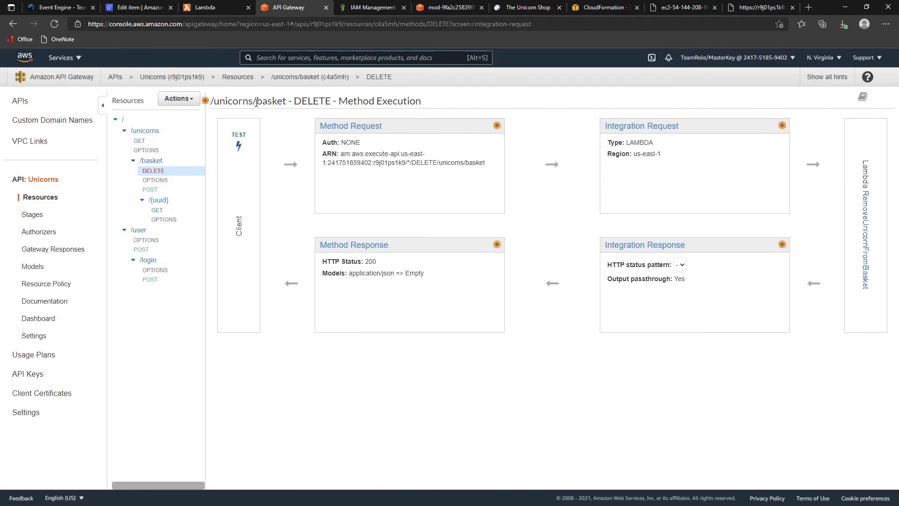
# - Paste the sample basket JSON from the notes into the DELETE test's request body
pyautogui.click(239, 137)
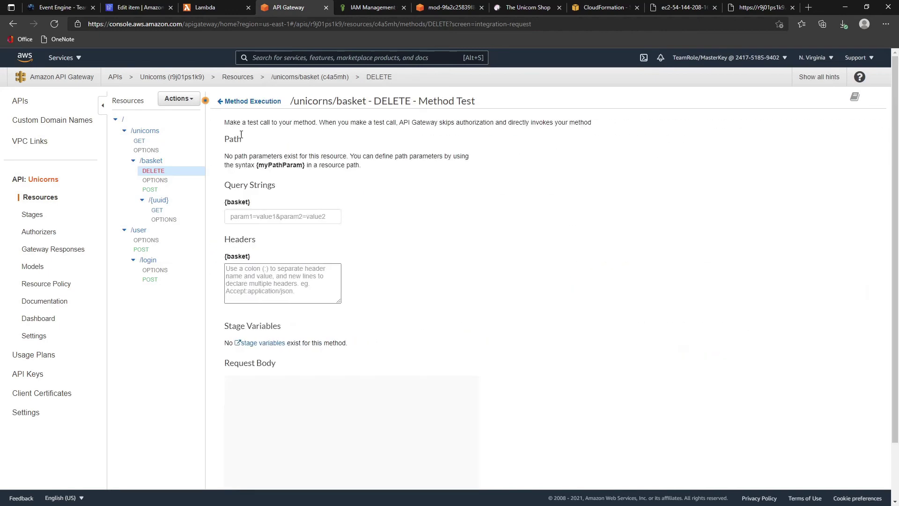
pyautogui.hotkey('alt', 'Tab')
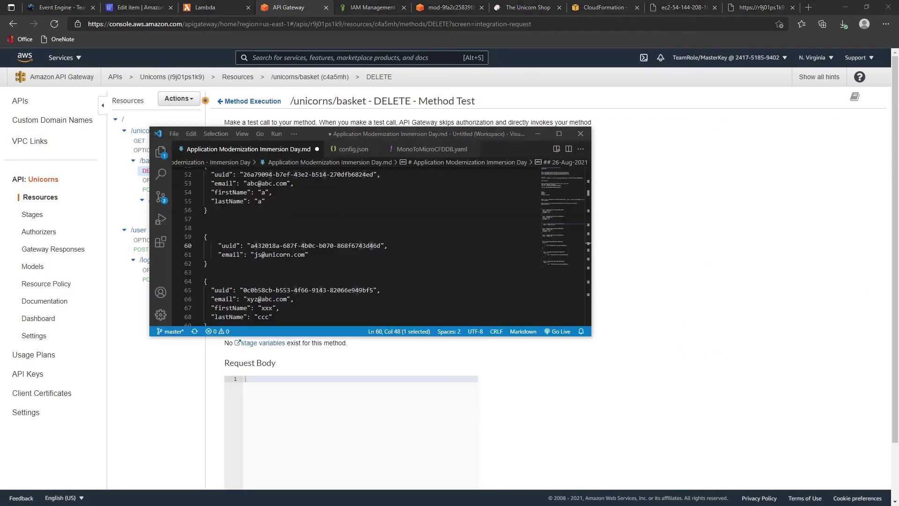
pyautogui.scroll(-10, 293, 247)
pyautogui.scroll(4, 292, 247)
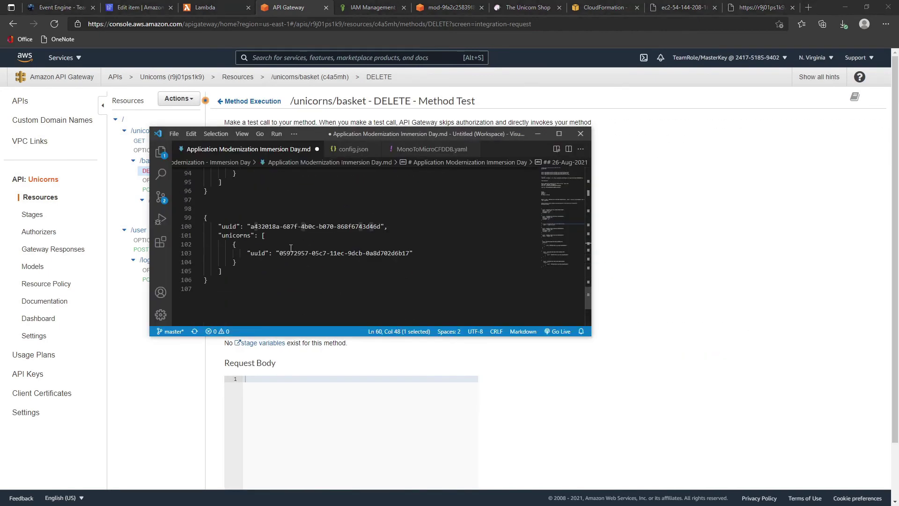
pyautogui.moveTo(209, 280); pyautogui.dragTo(189, 221)
pyautogui.hotkey('ctrl', 'c')
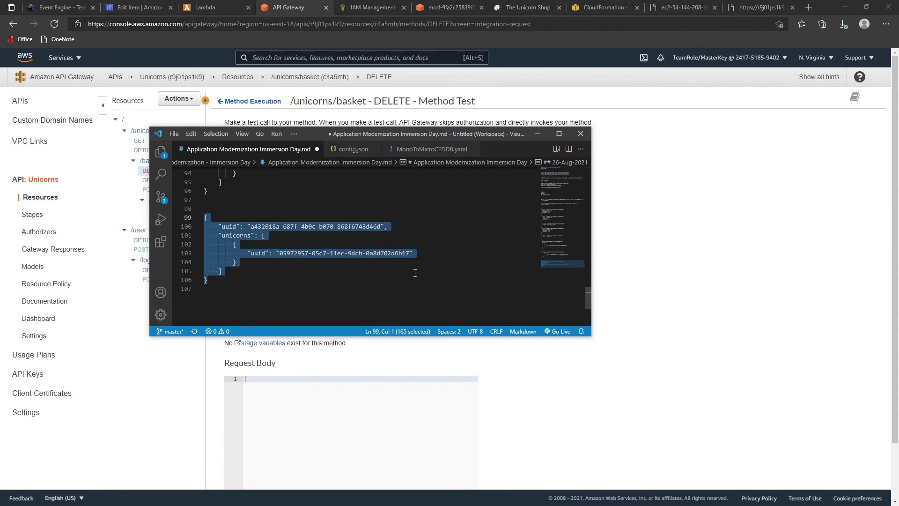
pyautogui.hotkey('alt', 'Tab')
pyautogui.hotkey('ctrl', 'v')
# - Run the DELETE test and get status 200: "Unicorn was removed and basket was deleted!"
pyautogui.scroll(-1, 541, 316)
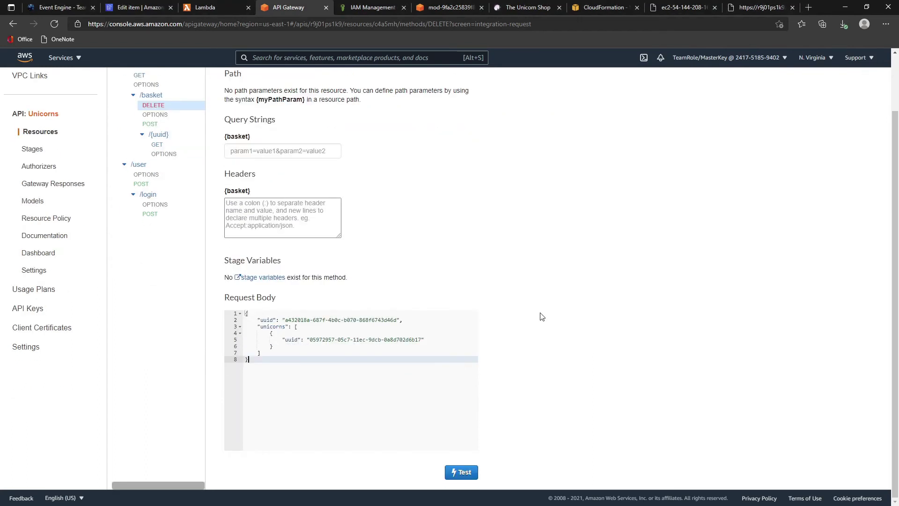
pyautogui.click(462, 472)
pyautogui.scroll(2, 575, 300)
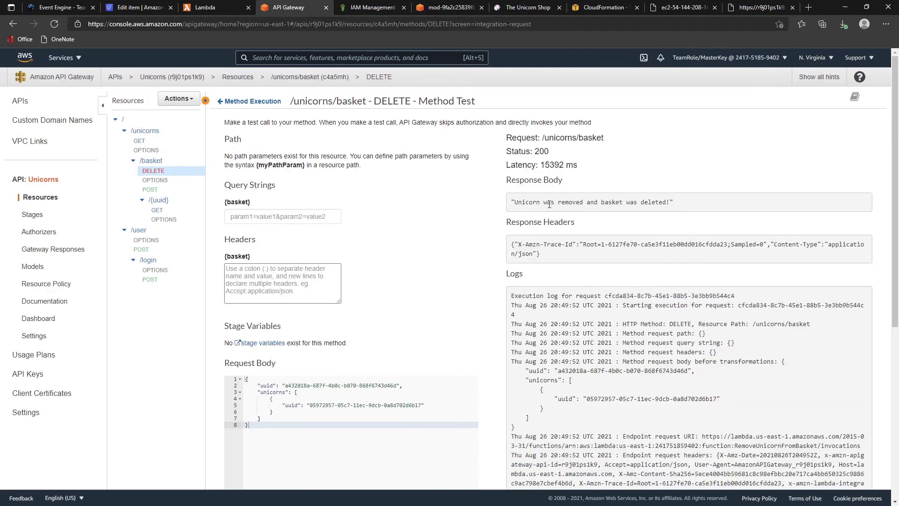
pyautogui.moveTo(549, 204); pyautogui.dragTo(672, 204)
pyautogui.click(707, 220)
# - Refresh the unishop items and widen the uuid column, showing only 2 baskets remain
pyautogui.click(126, 8)
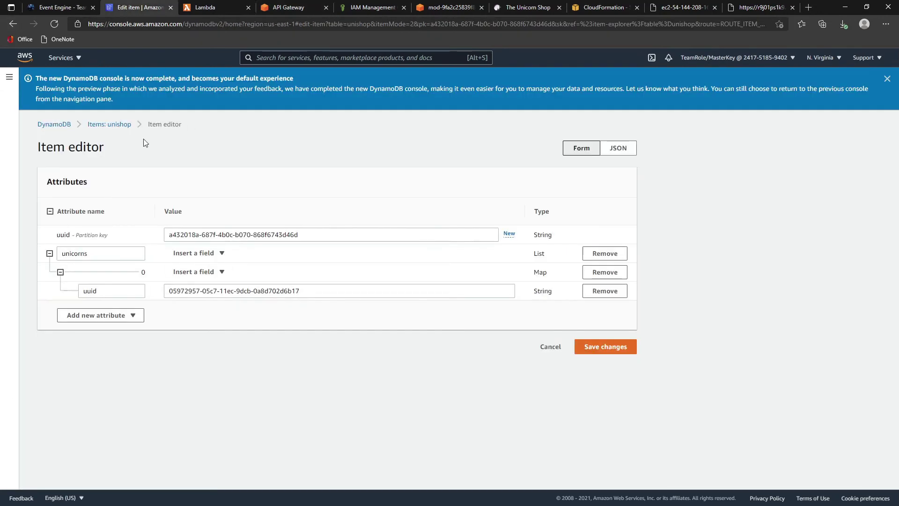
pyautogui.click(112, 124)
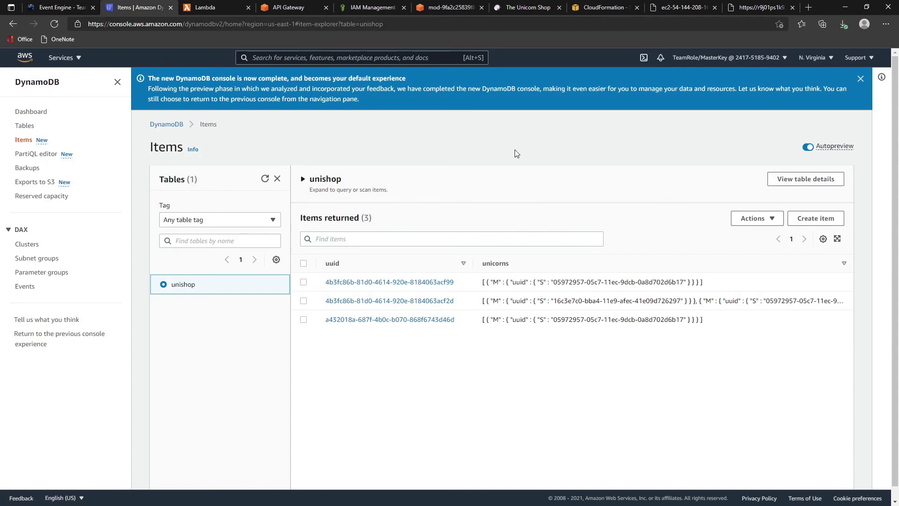
pyautogui.click(266, 180)
pyautogui.click(266, 180)
pyautogui.click(54, 26)
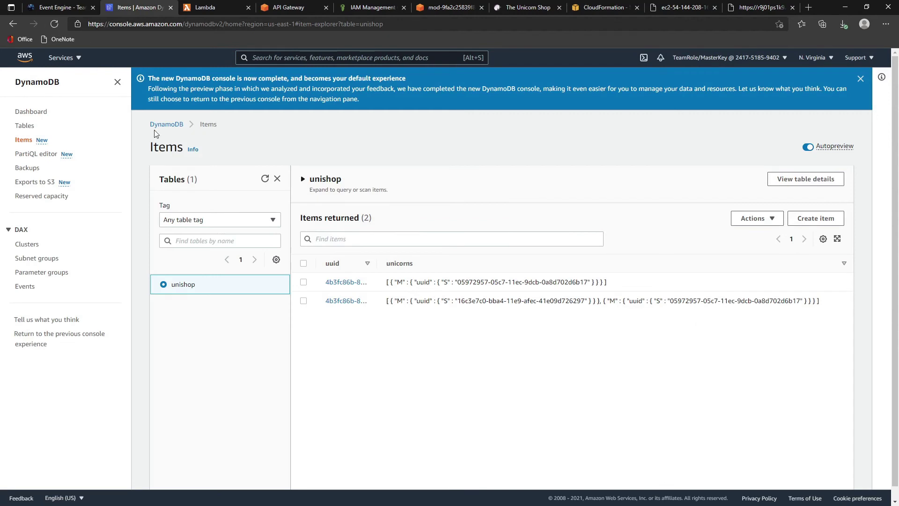
pyautogui.moveTo(375, 263); pyautogui.dragTo(461, 263)
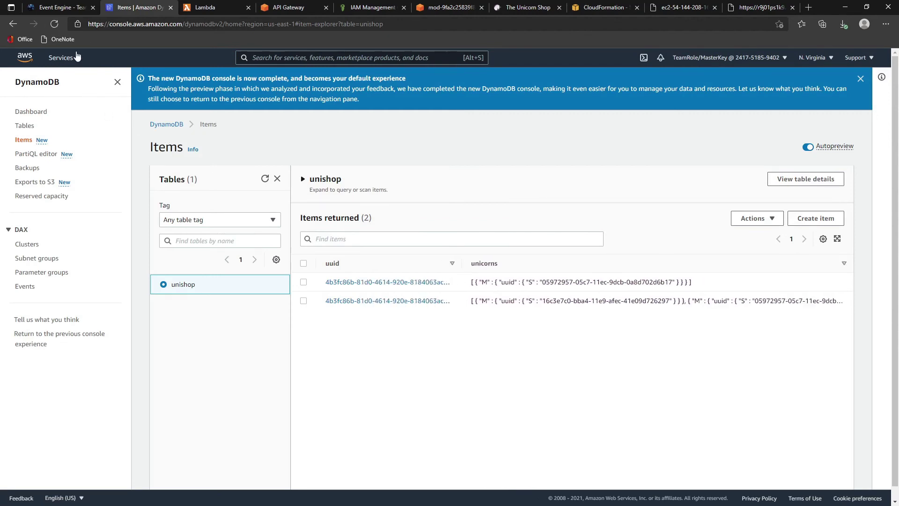
pyautogui.click(264, 178)
pyautogui.moveTo(462, 263); pyautogui.dragTo(482, 263)
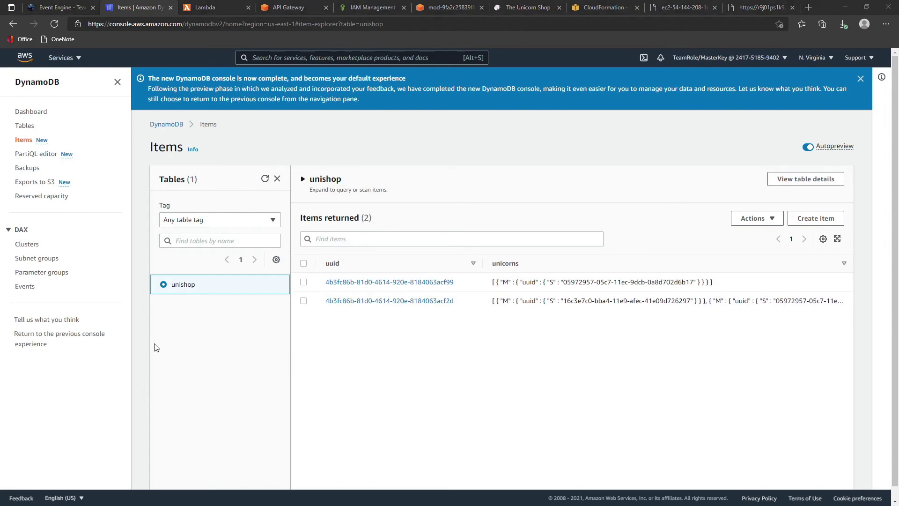
# - Go to the Unicorns API's Models list and start a new model
pyautogui.click(290, 10)
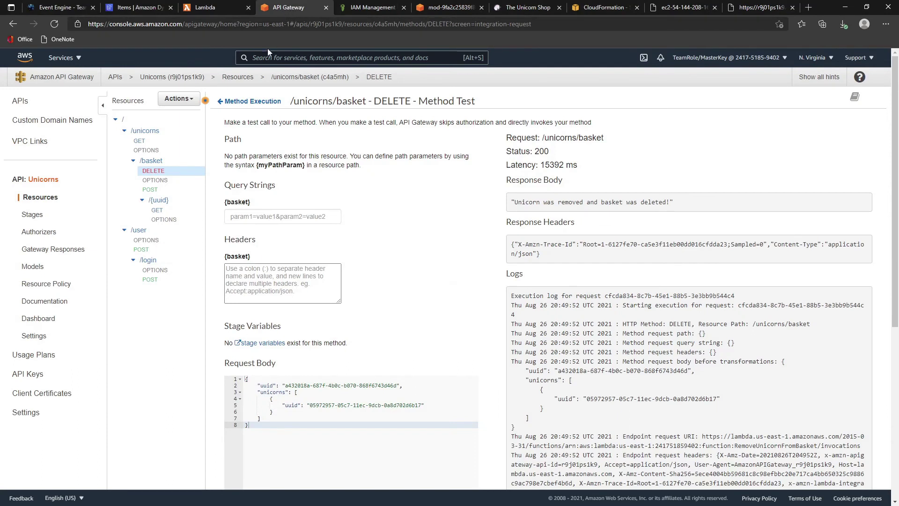
pyautogui.click(161, 213)
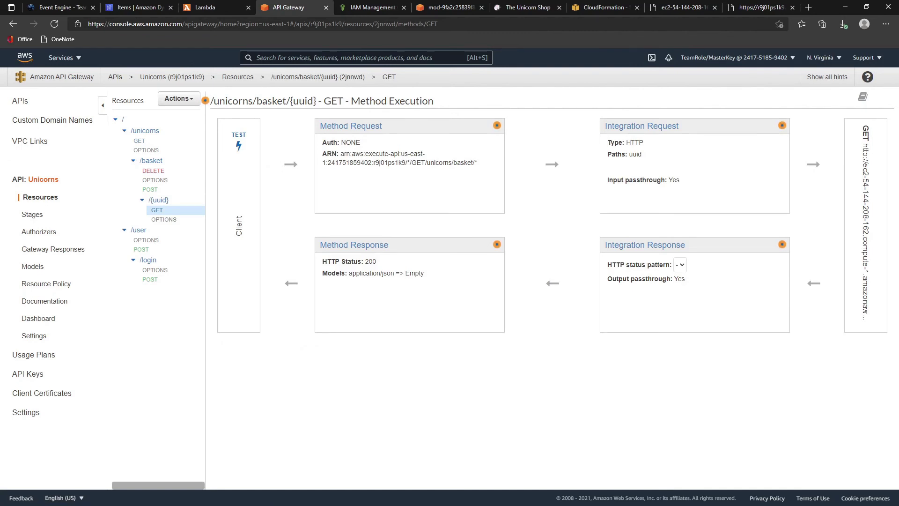
pyautogui.click(33, 266)
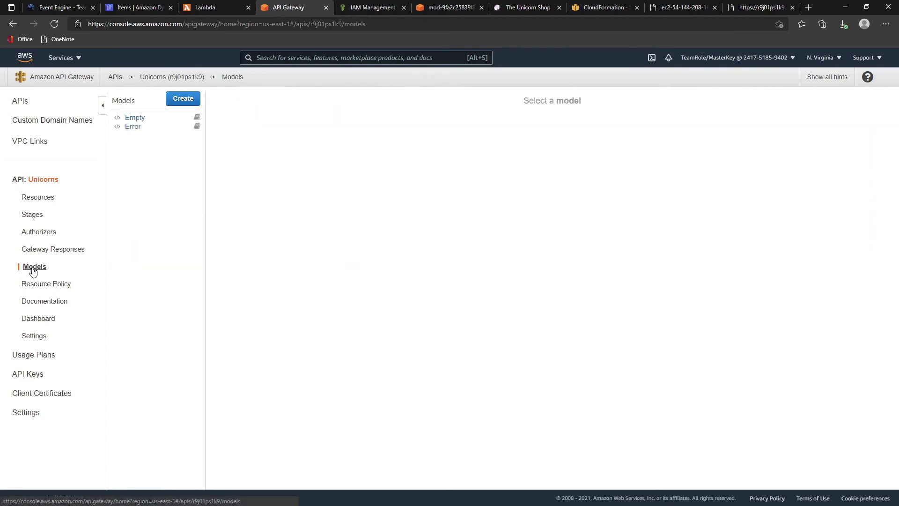
pyautogui.click(183, 102)
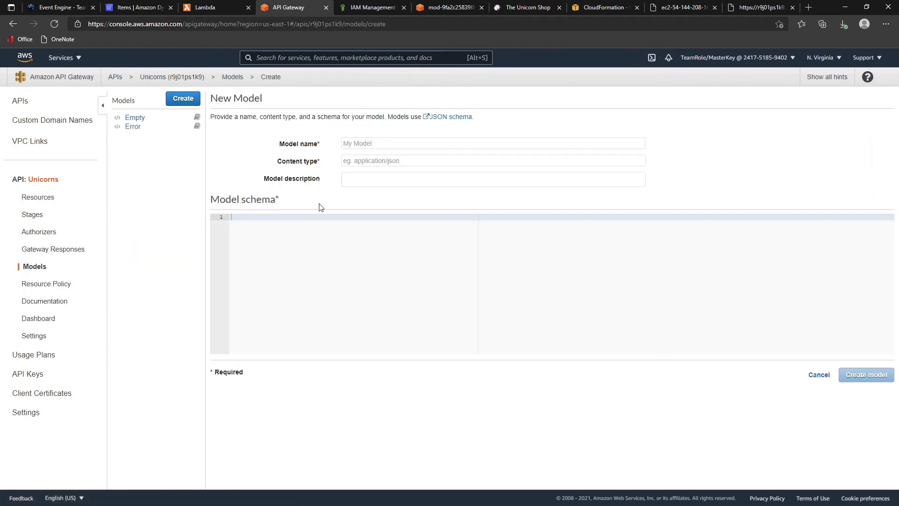
# - Create model UnicornBasket with the pasted uuid schema and content type application/json
pyautogui.click(319, 248)
pyautogui.write('{   "$schema": "http://json-schema.org/draft-04/schema#",   "title": "UnicornBasket",   "type": "object",   "properties": {     "uuid": { "type": "string" }   } }')
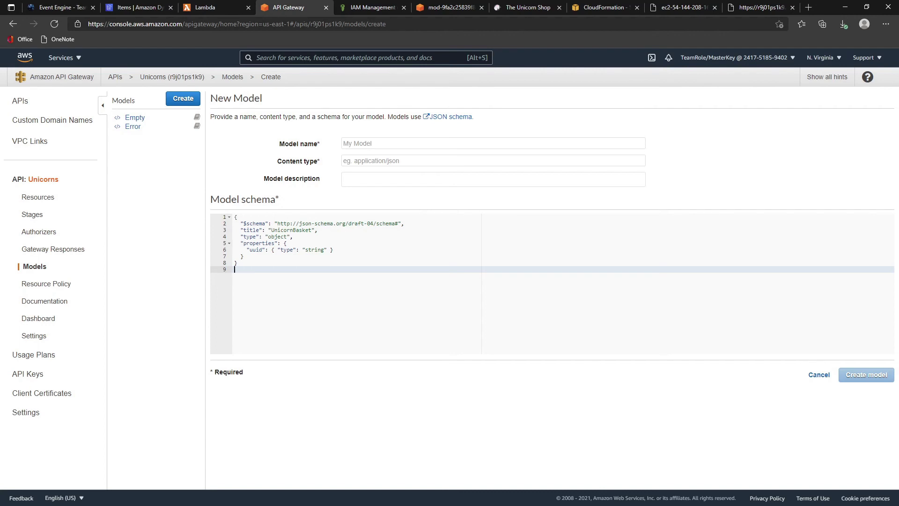
pyautogui.click(353, 143)
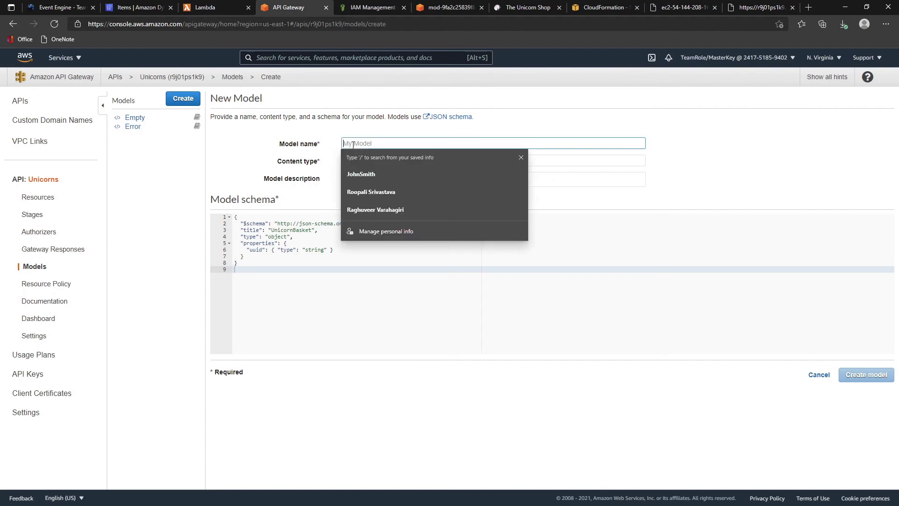
pyautogui.write('Unicorn')
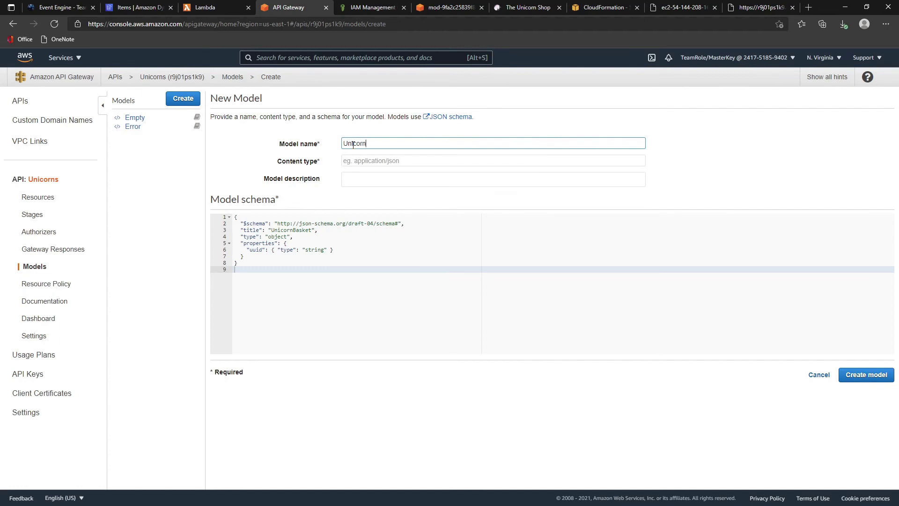
pyautogui.write('Basket')
pyautogui.click(368, 156)
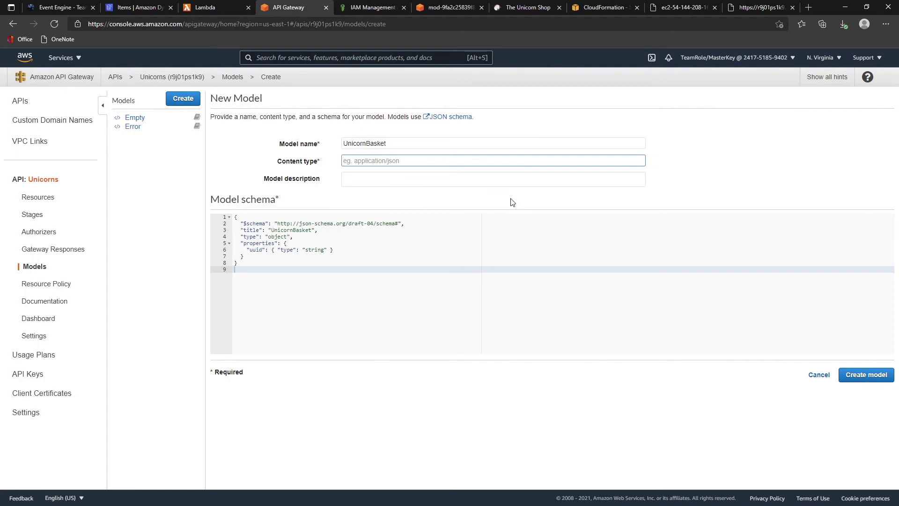
pyautogui.write('as')
pyautogui.write('pplication')
pyautogui.write('/json')
pyautogui.click(865, 380)
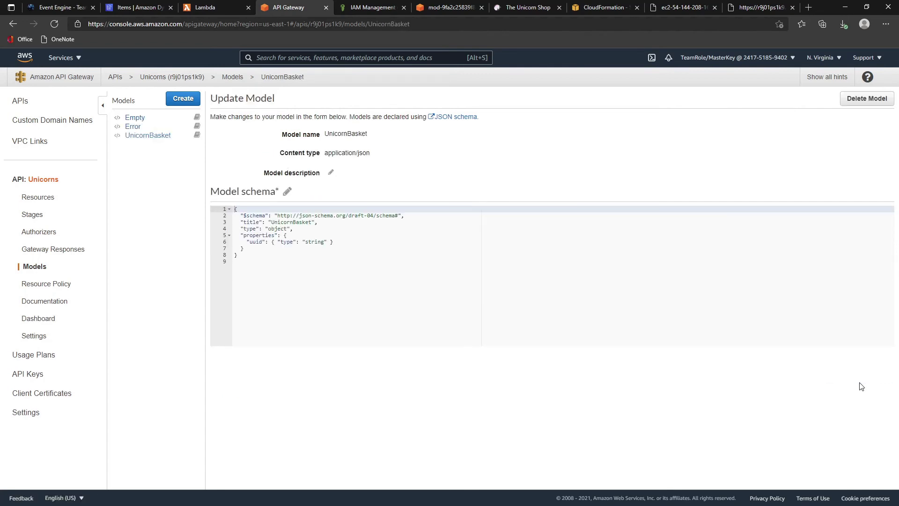
# - Open GET /unicorns/basket/{uuid} in the Unicorns API and set its integration type to Lambda Function
pyautogui.click(20, 101)
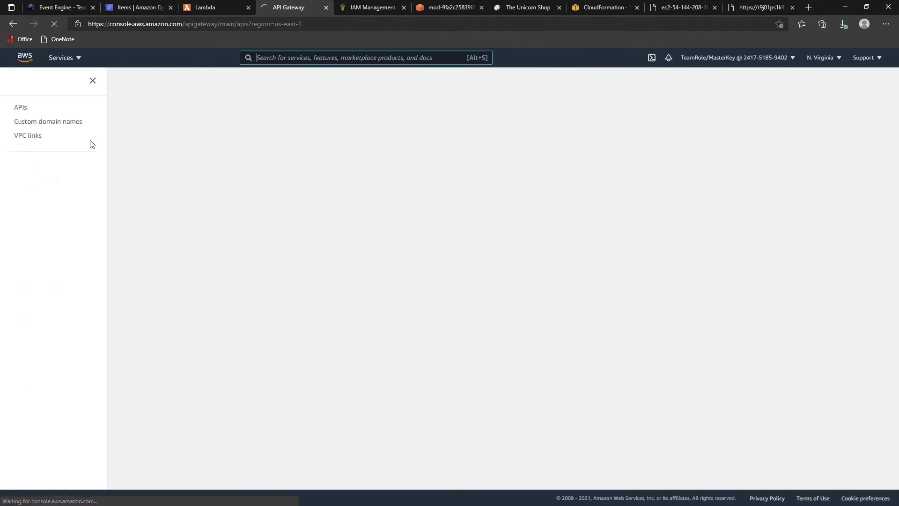
pyautogui.click(178, 157)
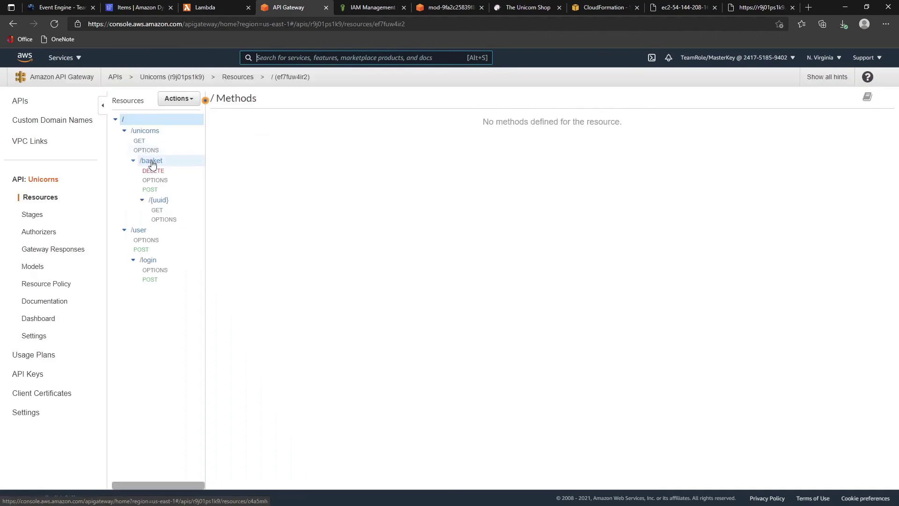
pyautogui.click(162, 210)
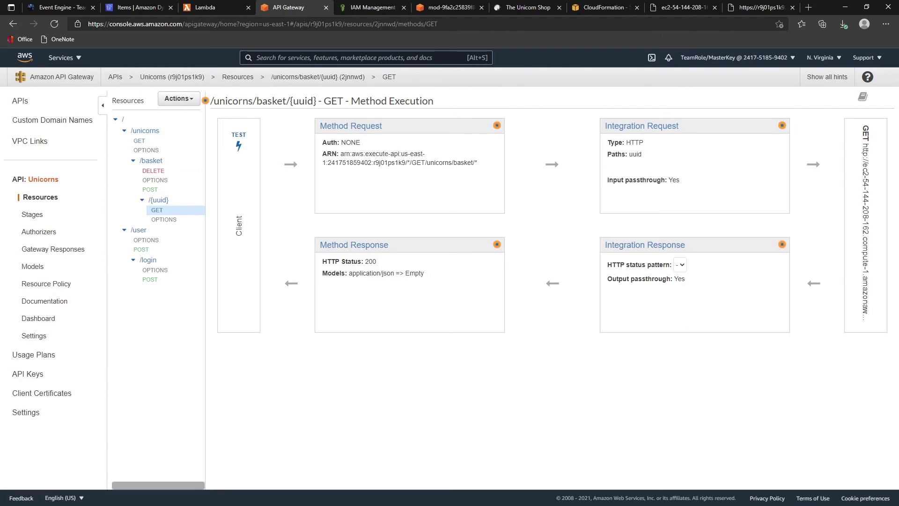
pyautogui.click(639, 127)
pyautogui.click(339, 153)
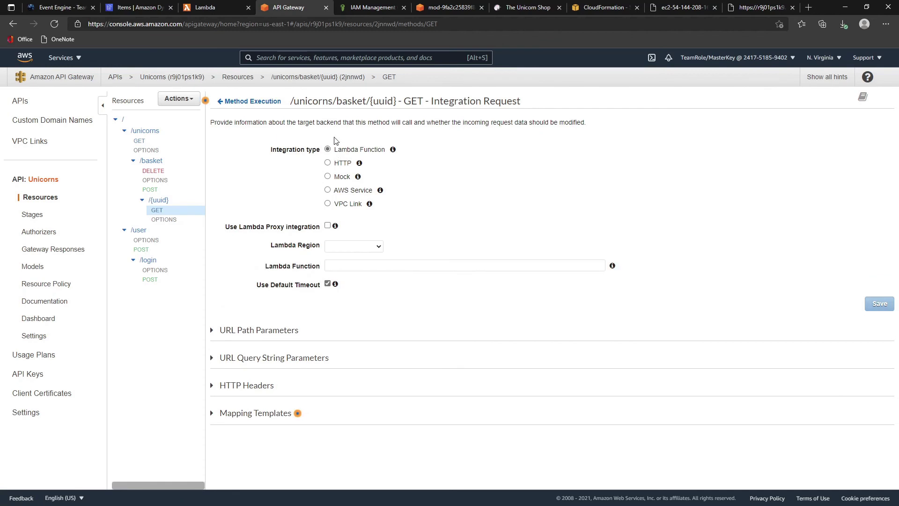
# - Point the GET integration at GetUnicornsBasket in us-east-1, save, and grant invoke permission
pyautogui.click(358, 247)
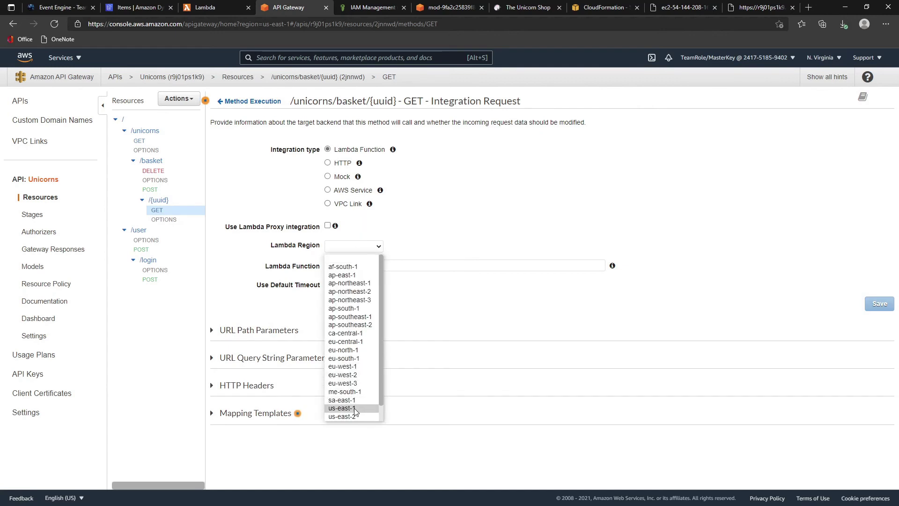
pyautogui.click(378, 406)
pyautogui.click(368, 266)
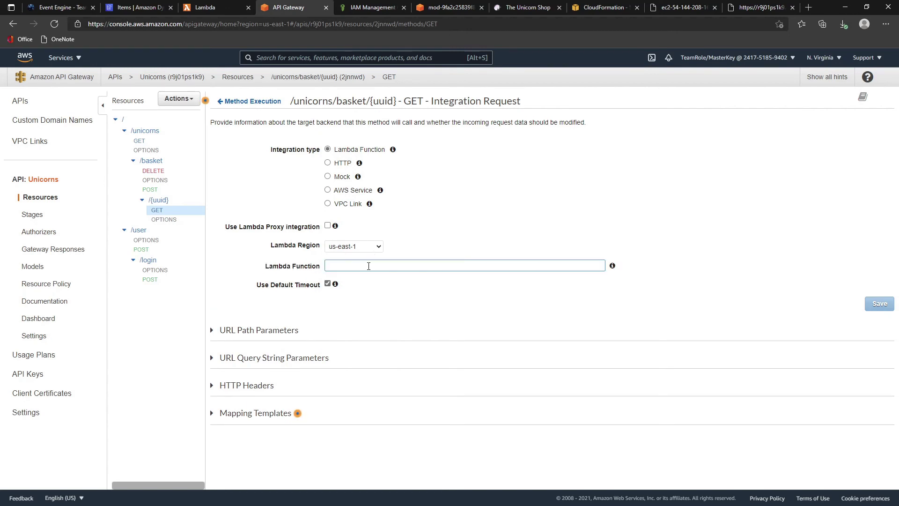
pyautogui.write('ge')
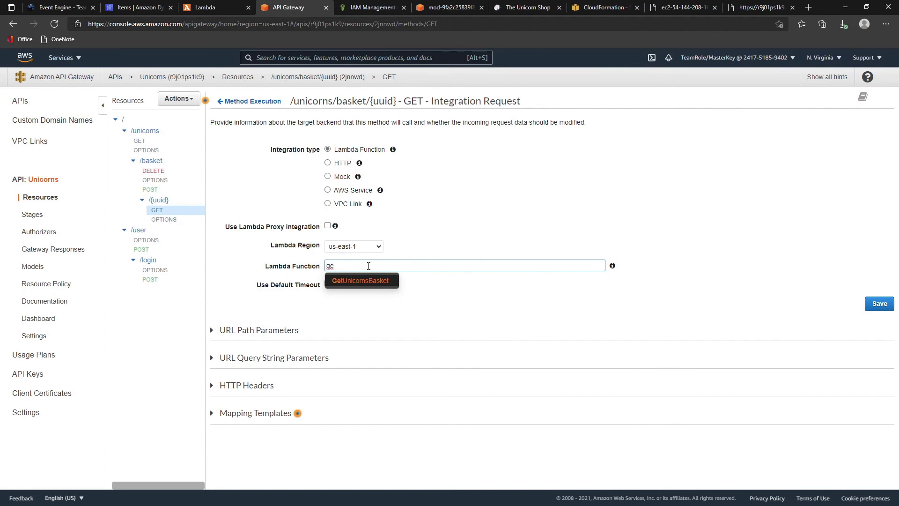
pyautogui.press('BackSpace')
pyautogui.press('BackSpace')
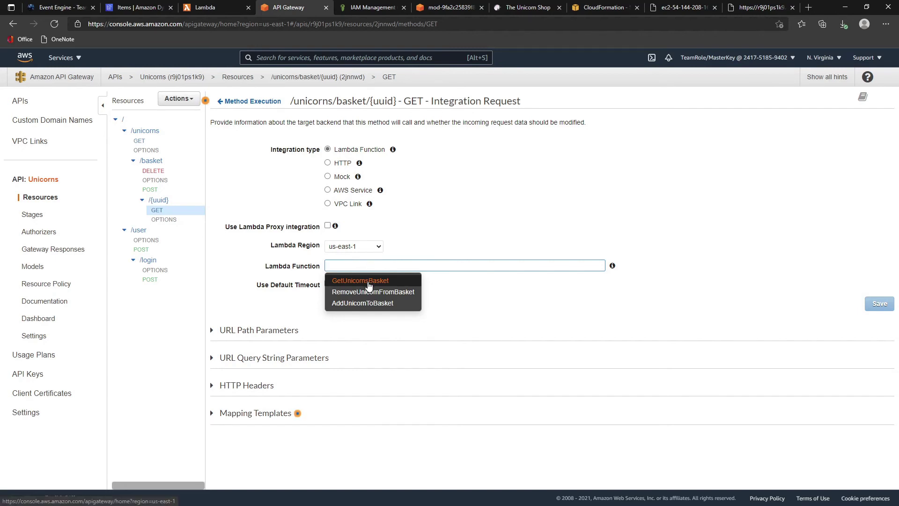
pyautogui.click(369, 283)
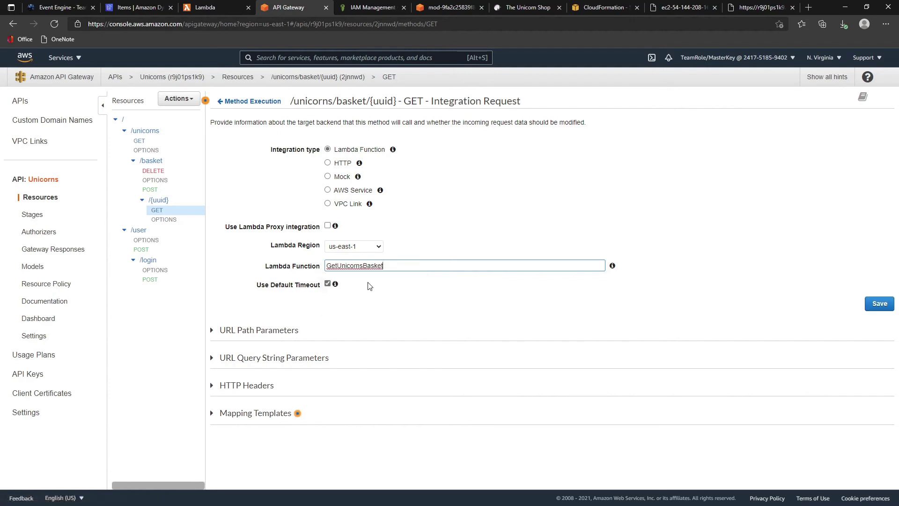
pyautogui.click(662, 287)
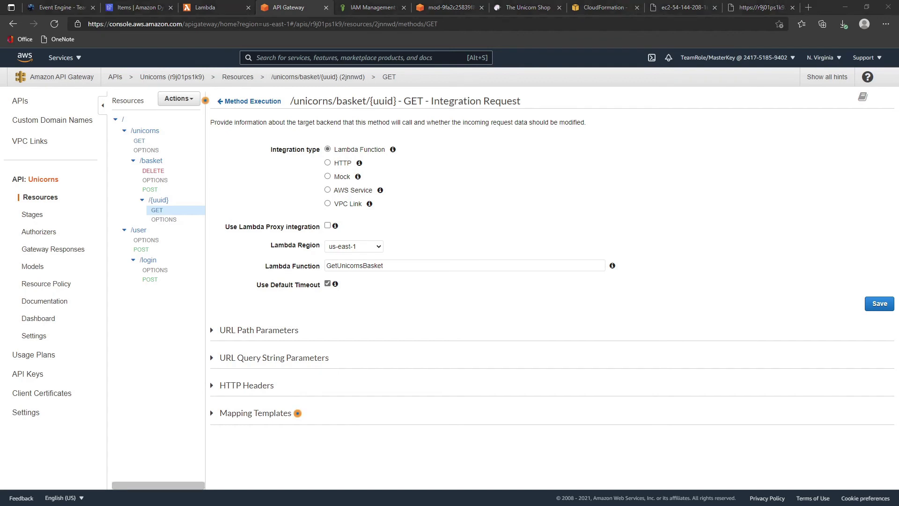
pyautogui.click(880, 306)
pyautogui.click(572, 159)
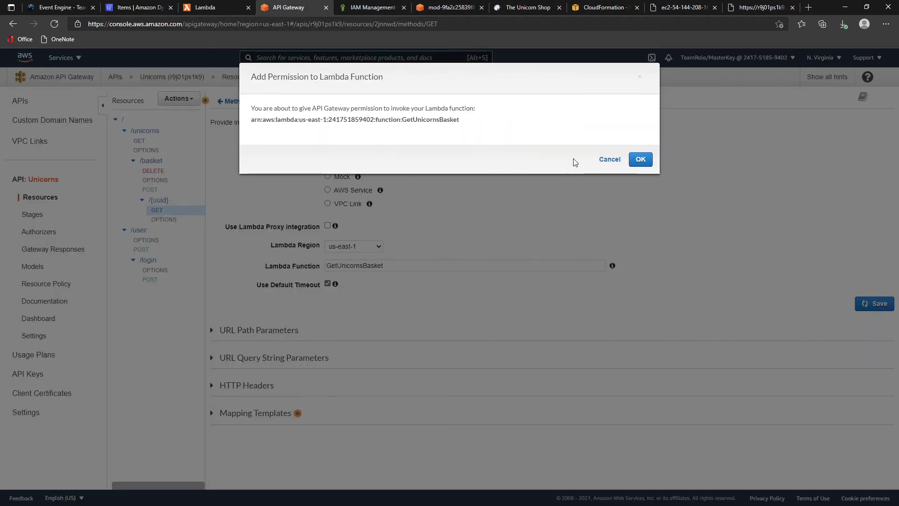
pyautogui.click(639, 160)
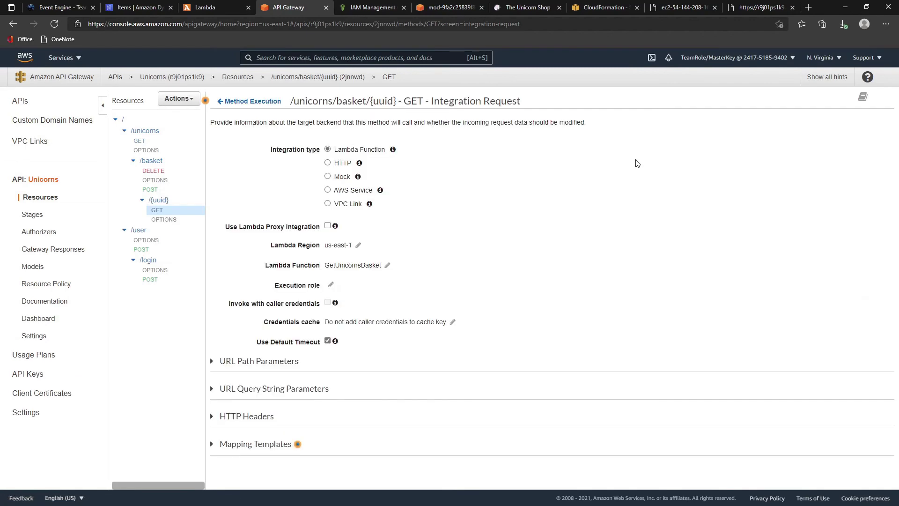
# - Set passthrough to 'When there are no templates defined' and add an application/json template
pyautogui.click(208, 444)
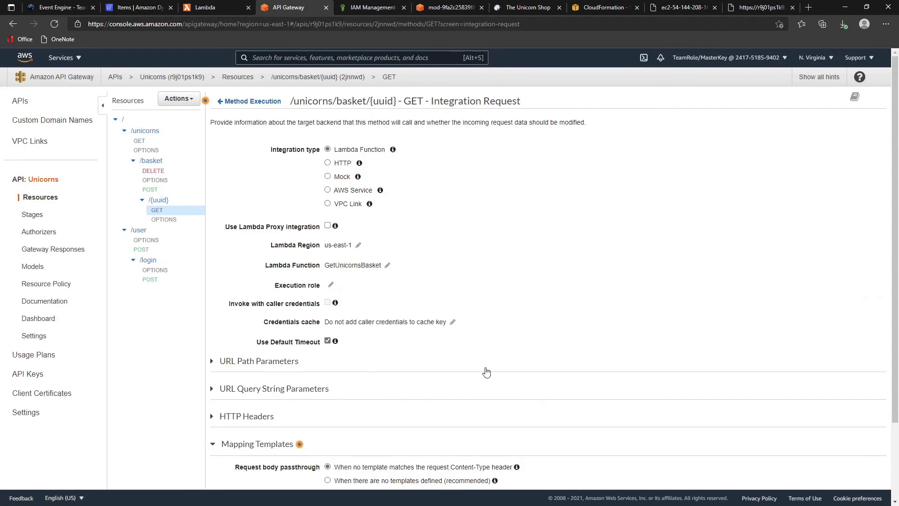
pyautogui.scroll(-2, 486, 372)
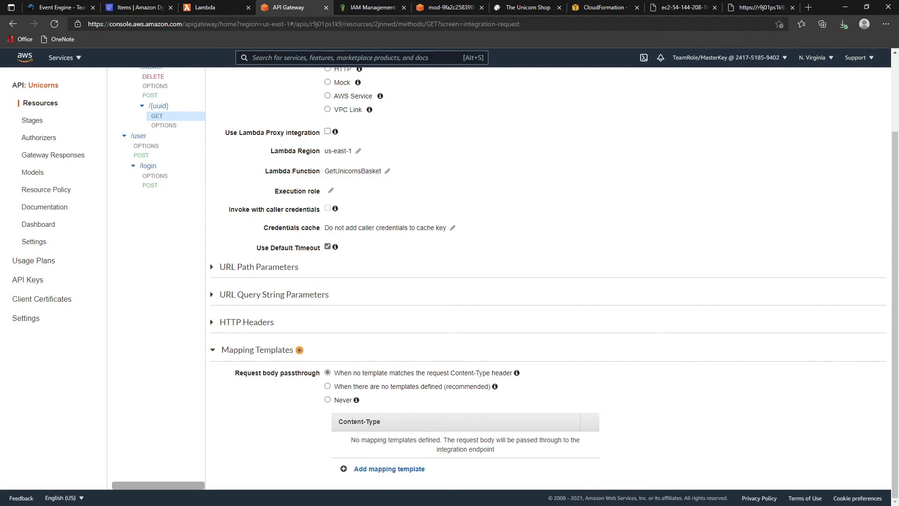
pyautogui.click(328, 387)
pyautogui.click(377, 470)
pyautogui.write('a')
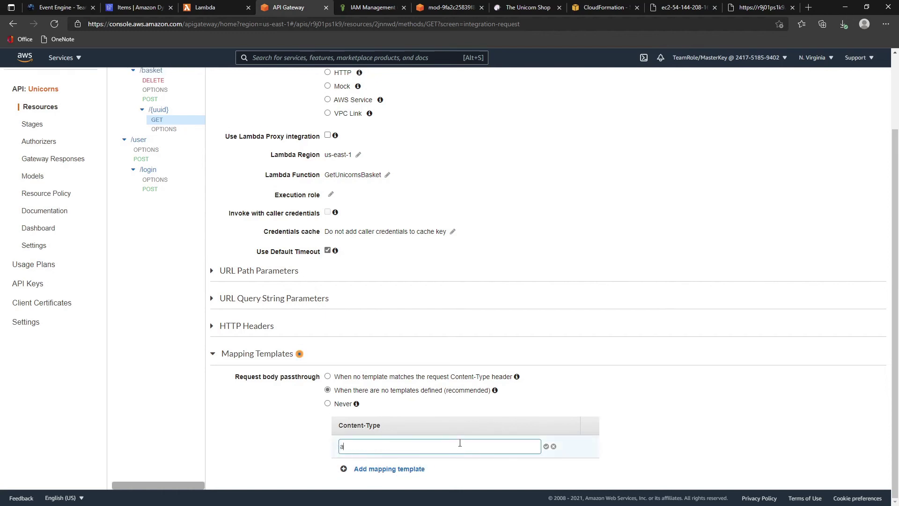
pyautogui.write('pplication/json')
pyautogui.click(546, 446)
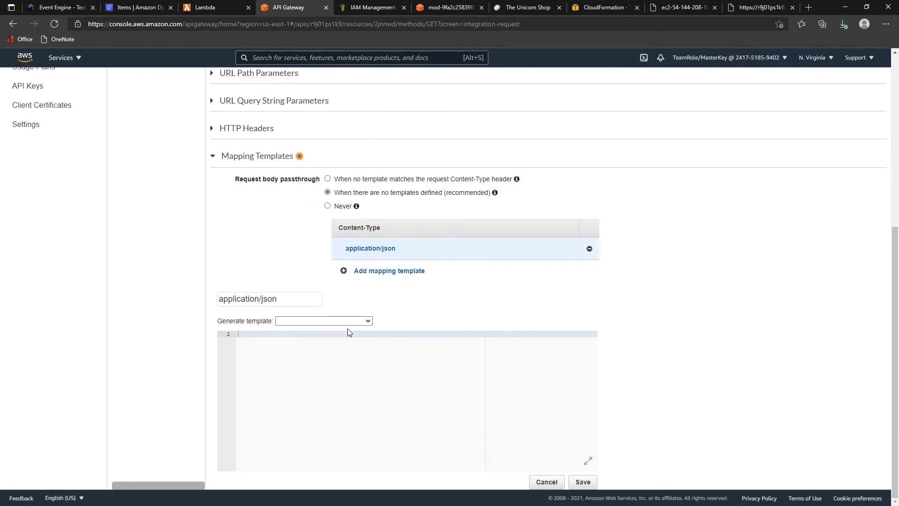
# - Generate the template from UnicornBasket, set uuid to $input.params('uuid'), and save
pyautogui.click(353, 321)
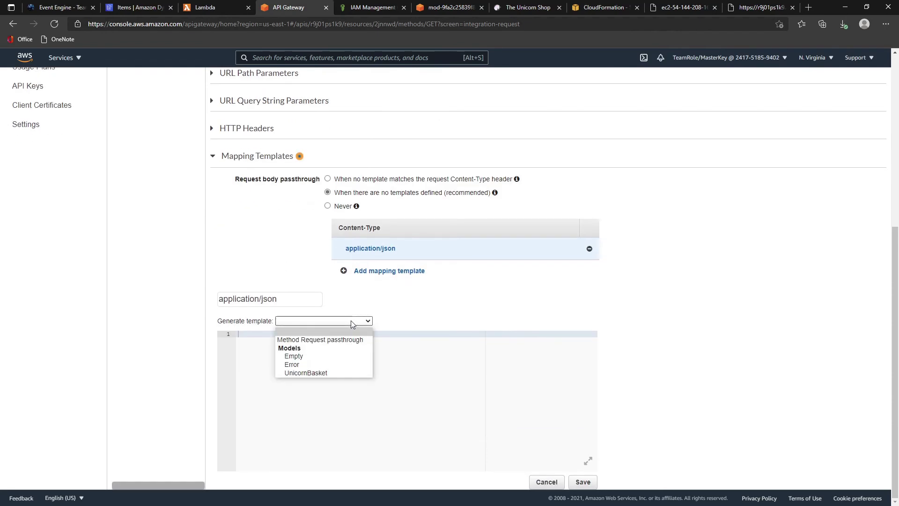
pyautogui.click(325, 372)
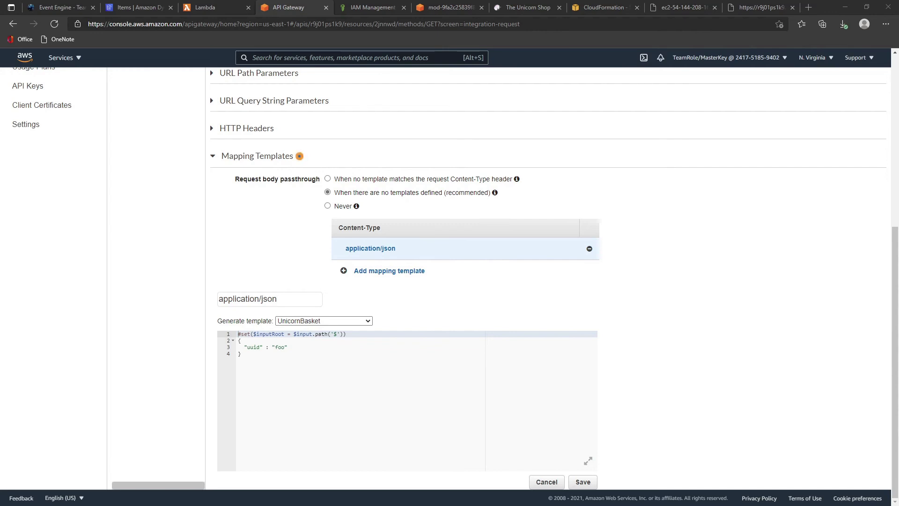
pyautogui.moveTo(317, 363); pyautogui.dragTo(155, 303)
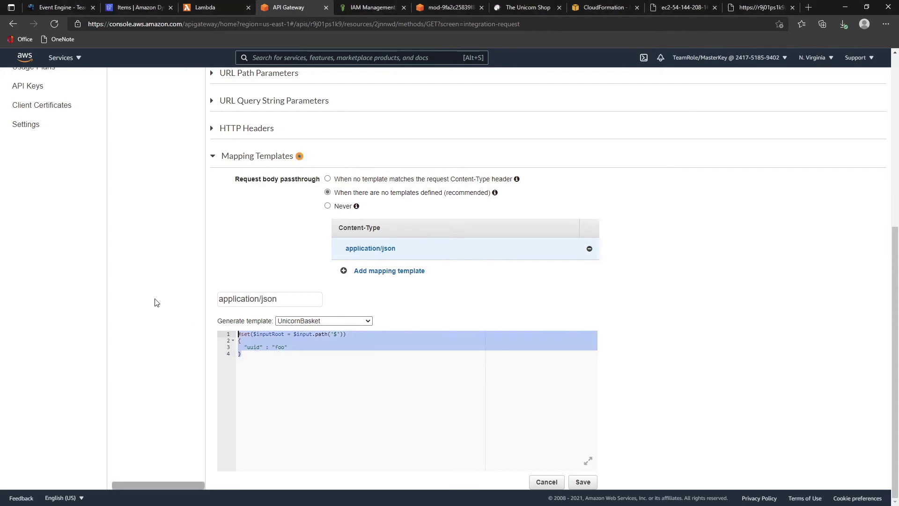
pyautogui.write('#set($inputRoot = $input.path(\'$\')) {   "uuid" : "$input.params(\'uuid\')" }')
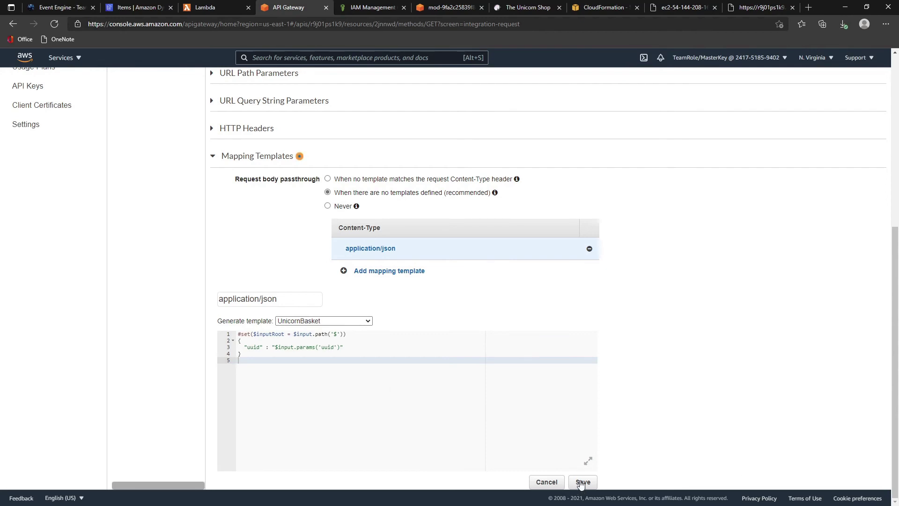
pyautogui.click(581, 483)
pyautogui.scroll(6, 234, 374)
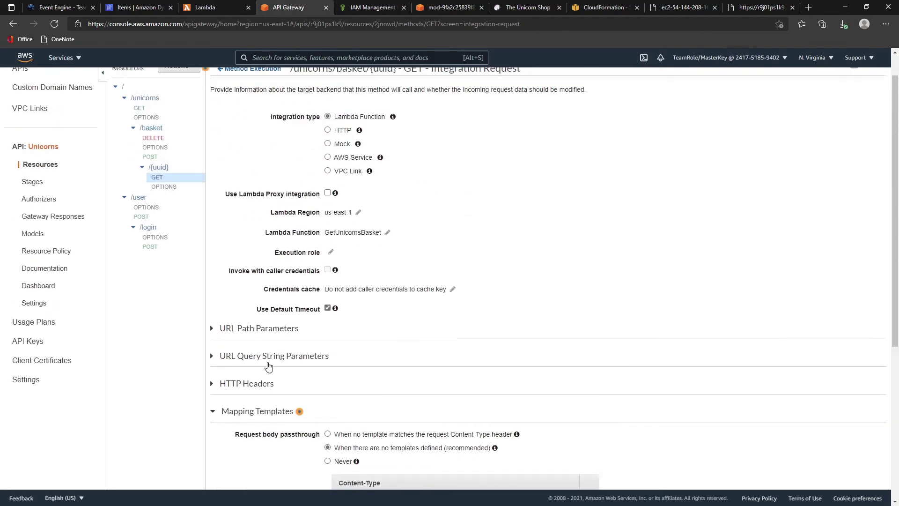
# - Run a GET basket test without any uuid
pyautogui.click(256, 99)
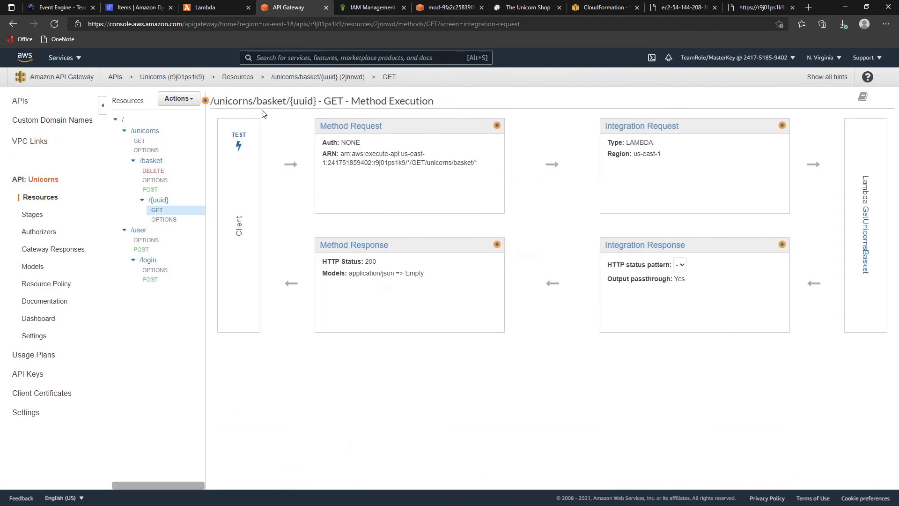
pyautogui.click(237, 136)
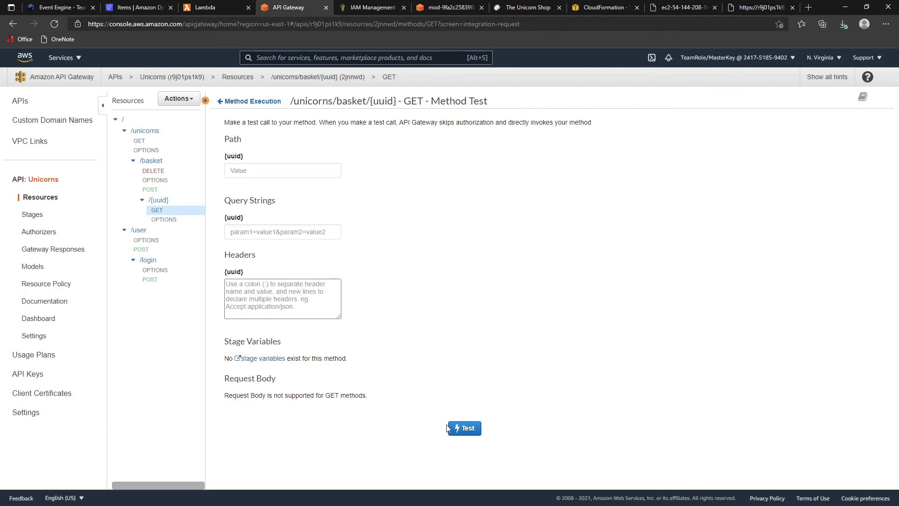
pyautogui.click(465, 428)
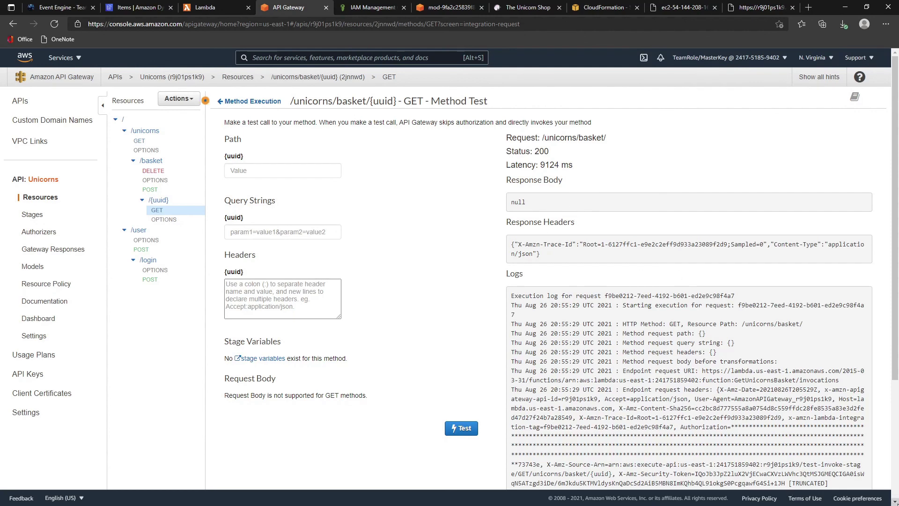
# - Test GET with basket uuid a432018a… from the notes, getting status 200 and a null body
pyautogui.hotkey('alt', 'Tab')
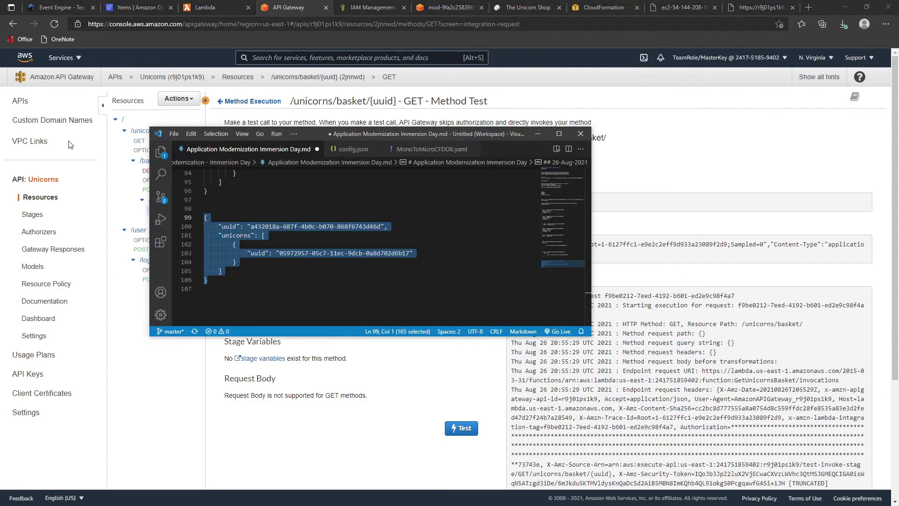
pyautogui.press('Escape')
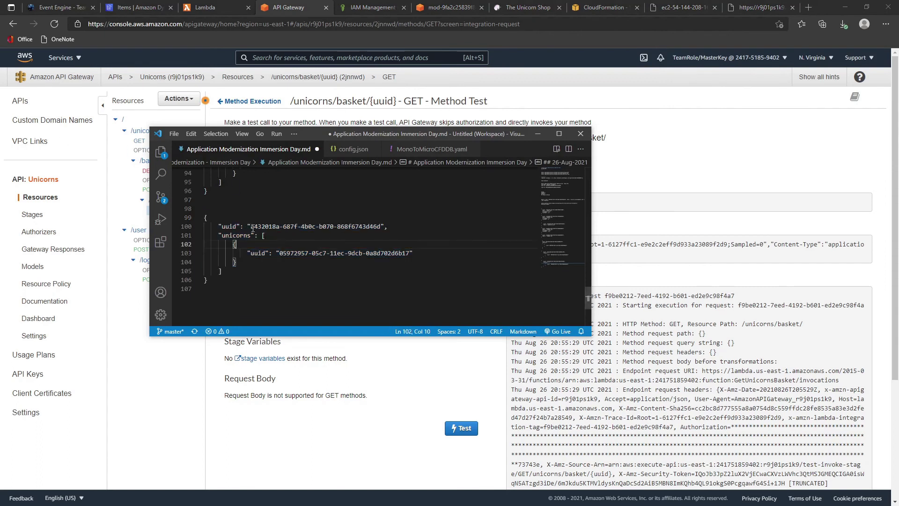
pyautogui.moveTo(251, 226); pyautogui.dragTo(382, 223)
pyautogui.hotkey('ctrl', 'c')
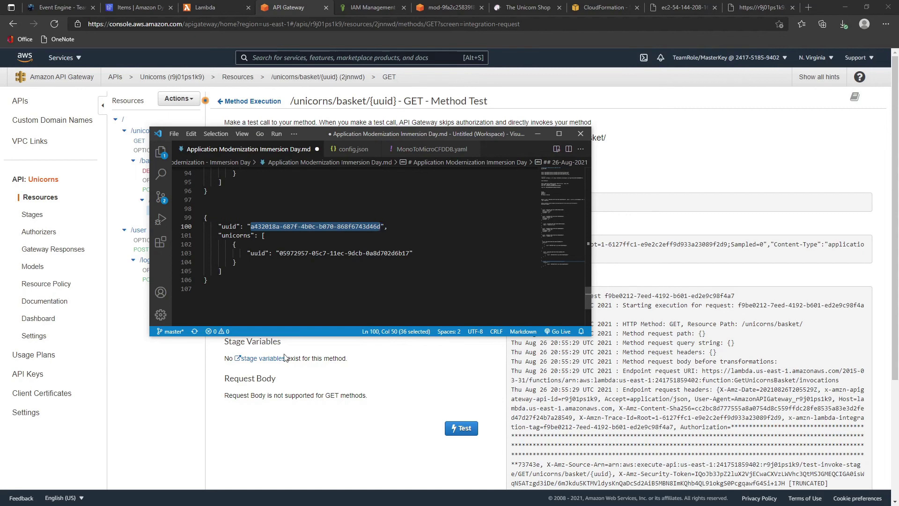
pyautogui.hotkey('alt', 'Tab')
pyautogui.click(245, 164)
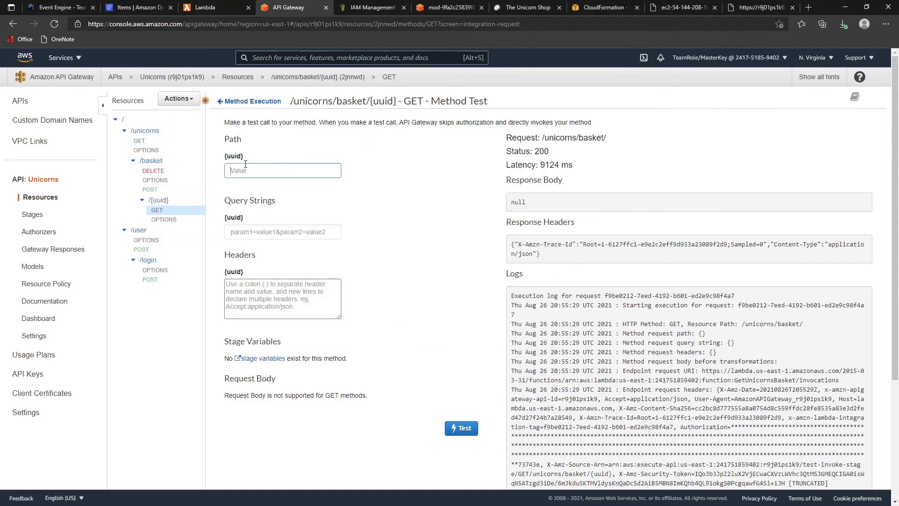
pyautogui.hotkey('ctrl', 'v')
pyautogui.click(462, 428)
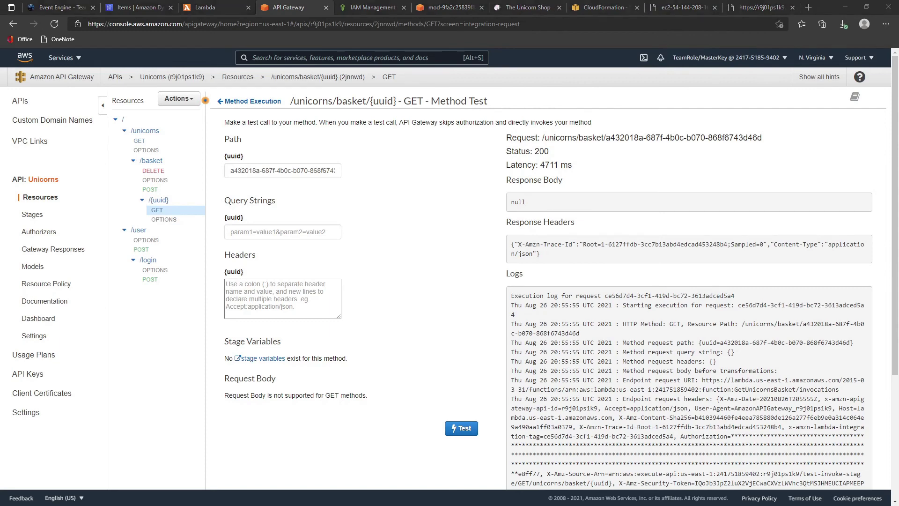
pyautogui.click(150, 189)
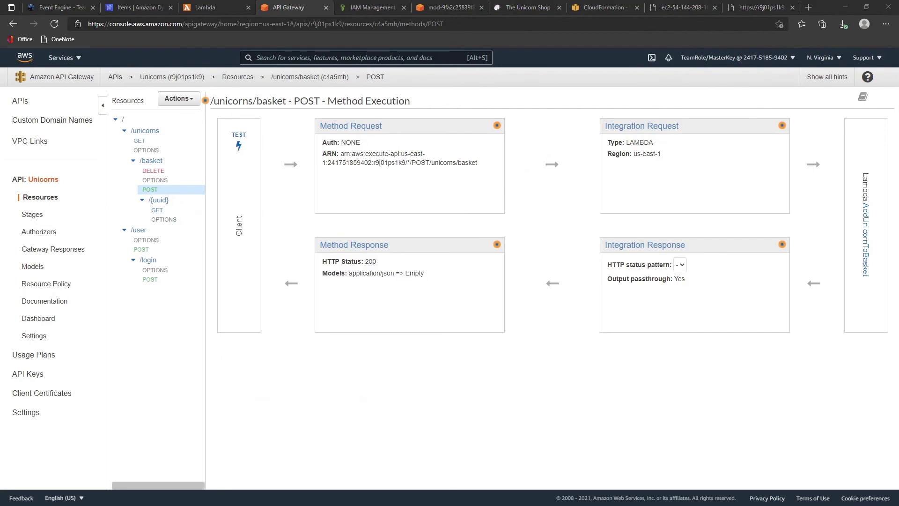
# - Open the POST /unicorns/basket test and paste the sample basket JSON as request body
pyautogui.click(155, 160)
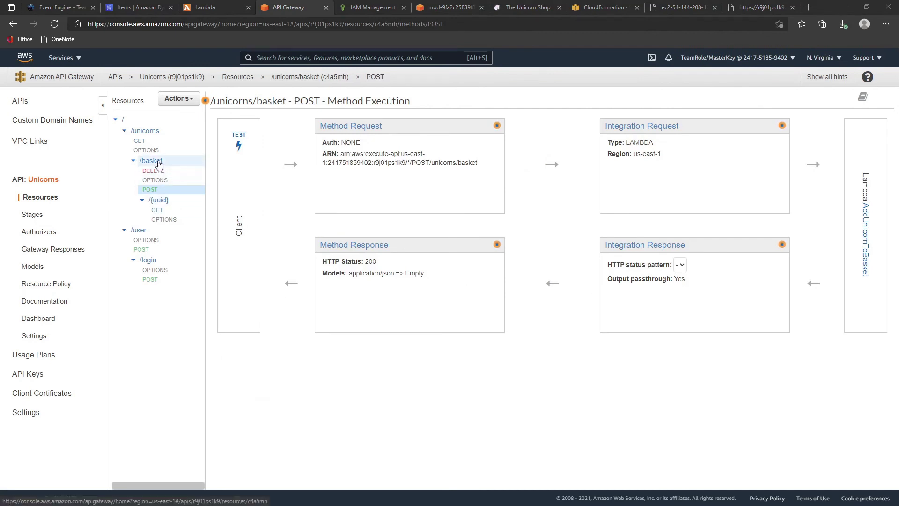
pyautogui.click(165, 192)
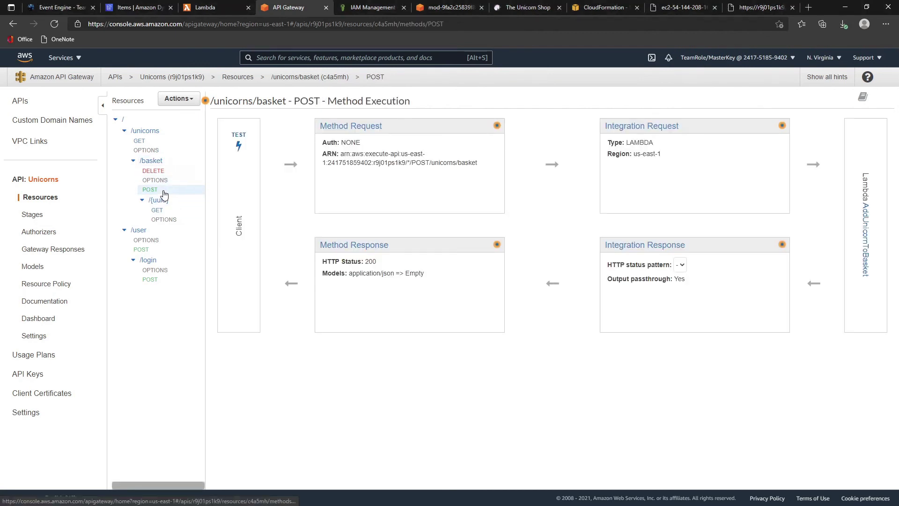
pyautogui.click(240, 139)
pyautogui.click(309, 414)
pyautogui.hotkey('ctrl', 'v')
# - Send the POST test and get status 200: "Added Unicorn to basket"
pyautogui.scroll(-1, 492, 397)
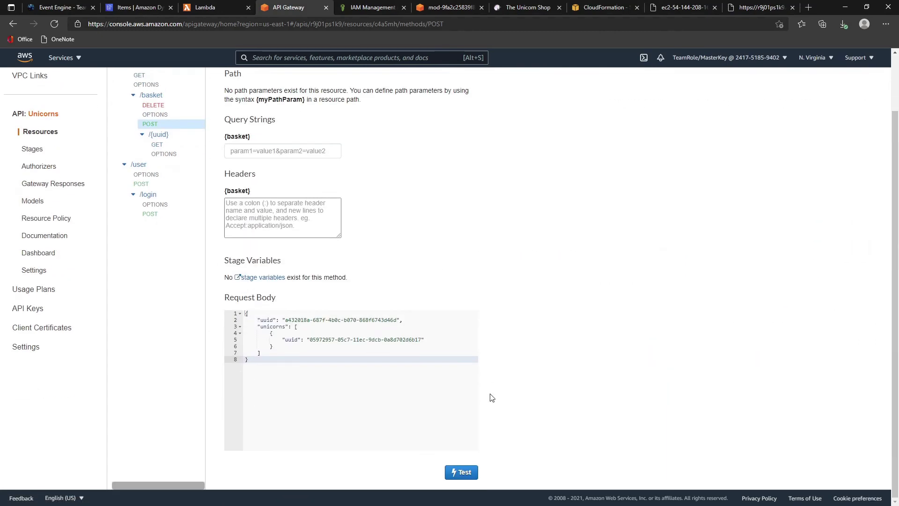
pyautogui.click(464, 476)
pyautogui.scroll(2, 698, 229)
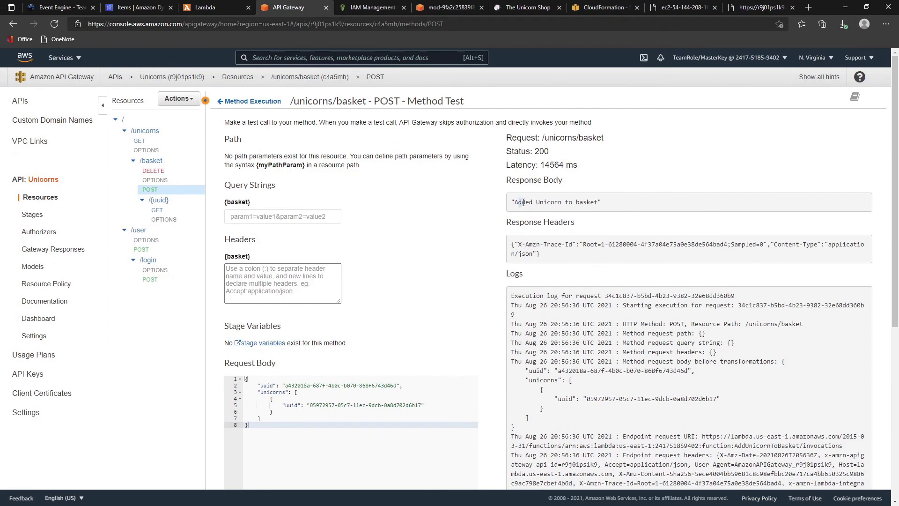
pyautogui.moveTo(523, 202); pyautogui.dragTo(601, 202)
pyautogui.scroll(-5, 436, 275)
pyautogui.scroll(4, 449, 464)
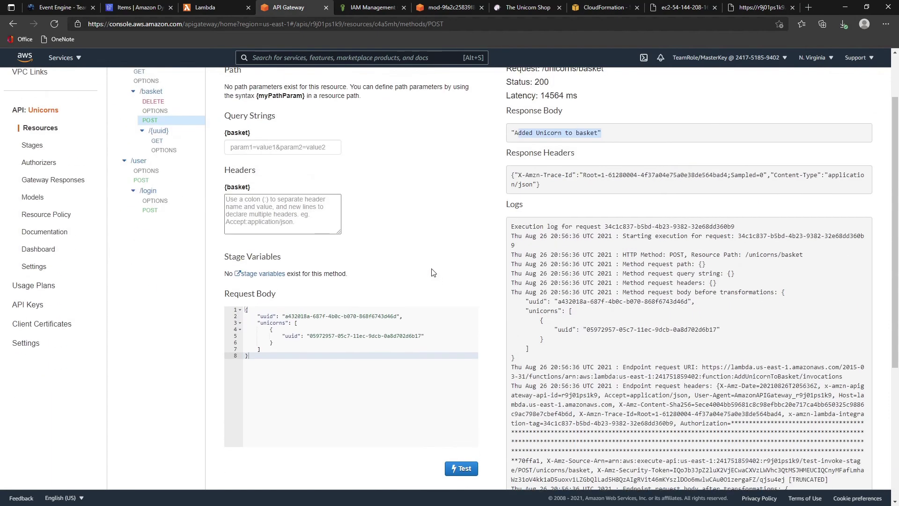
pyautogui.click(403, 336)
# - Paste a uuid from the unicorns JSON listing into the POST request body, then undo that paste
pyautogui.click(684, 8)
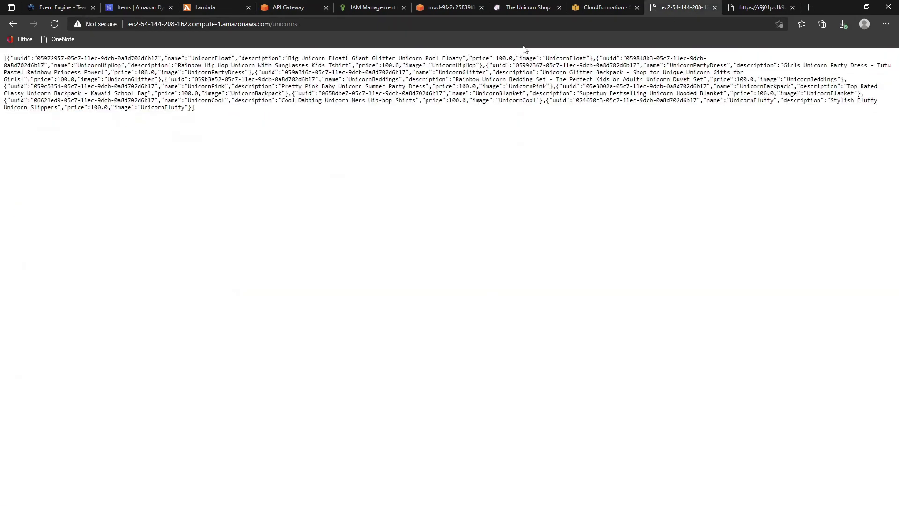
pyautogui.moveTo(141, 58); pyautogui.dragTo(224, 59)
pyautogui.click(121, 126)
pyautogui.moveTo(553, 101); pyautogui.dragTo(697, 100)
pyautogui.hotkey('ctrl', 'c')
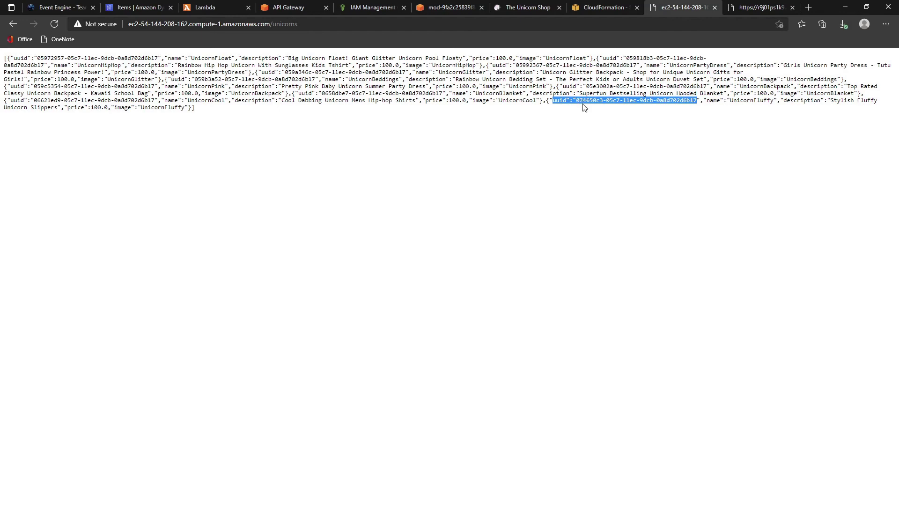
pyautogui.click(133, 9)
pyautogui.click(317, 8)
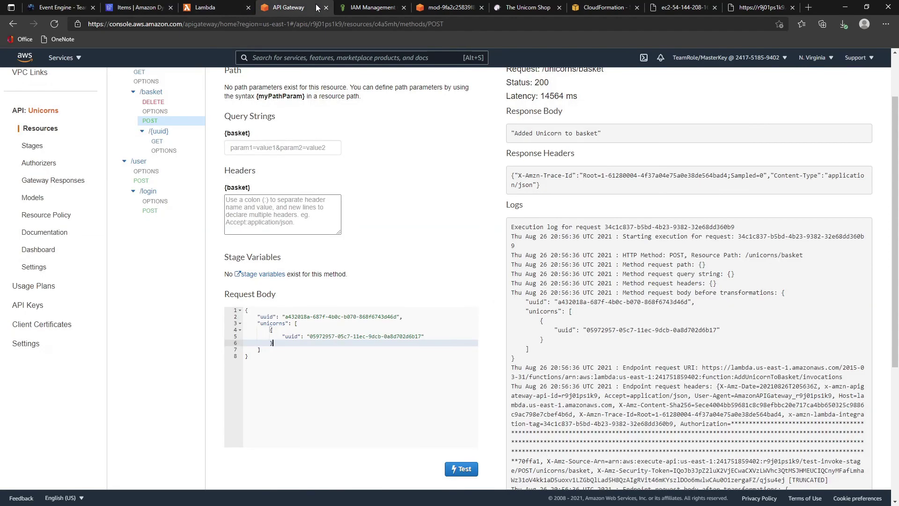
pyautogui.moveTo(310, 336); pyautogui.dragTo(423, 335)
pyautogui.hotkey('ctrl', 'v')
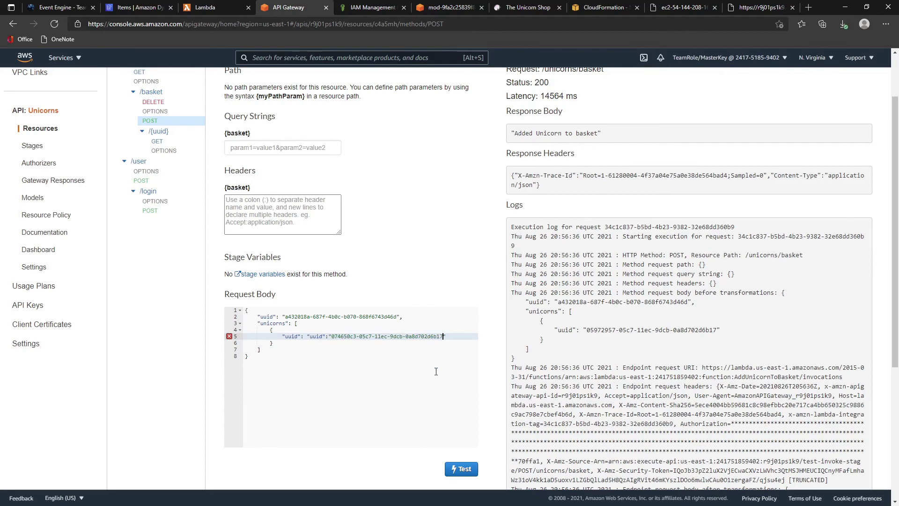
pyautogui.hotkey('ctrl', 'z')
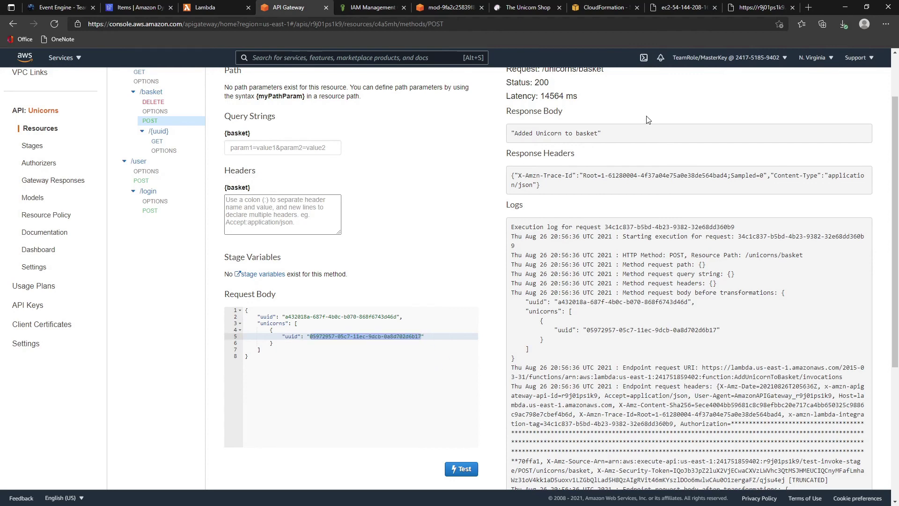
# - Put UnicornFluffy's uuid 074650c3-05c7-11ec-9dcb-0a8d702d6b17 in the request body and run the POST test
pyautogui.click(749, 8)
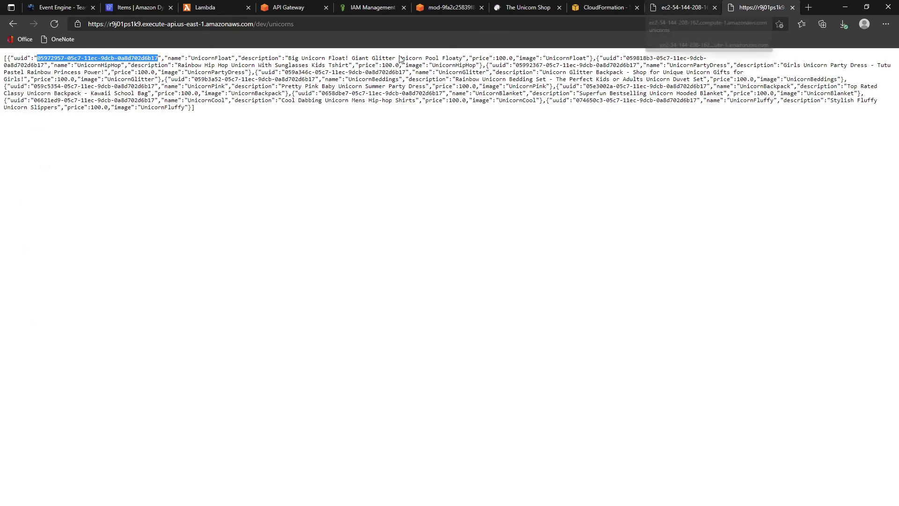
pyautogui.click(648, 13)
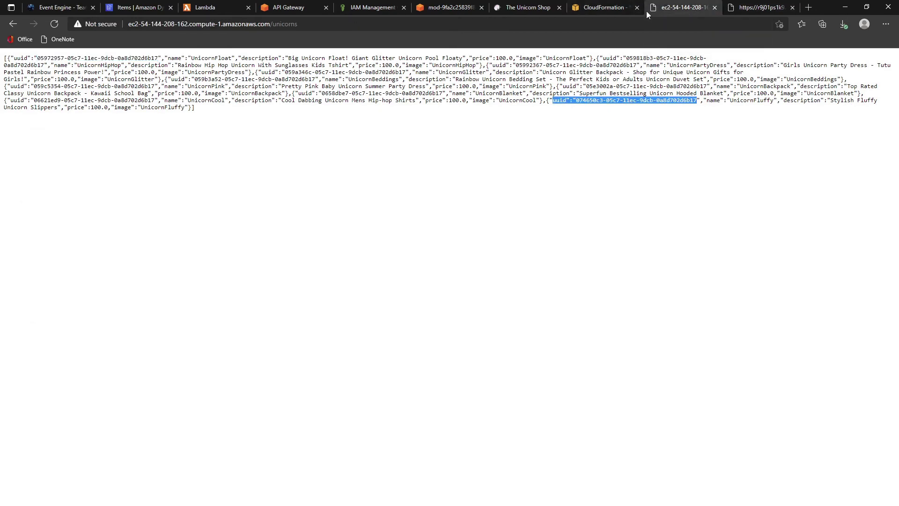
pyautogui.moveTo(576, 101); pyautogui.dragTo(694, 100)
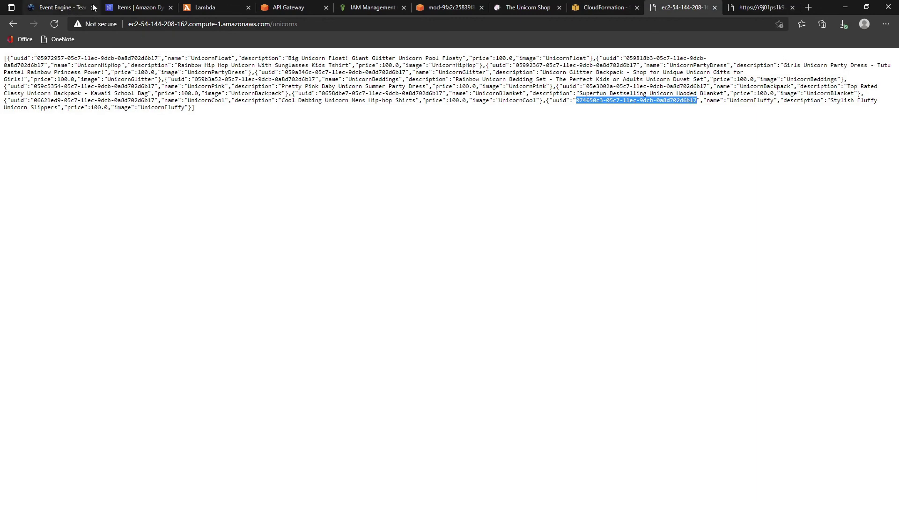
pyautogui.click(283, 6)
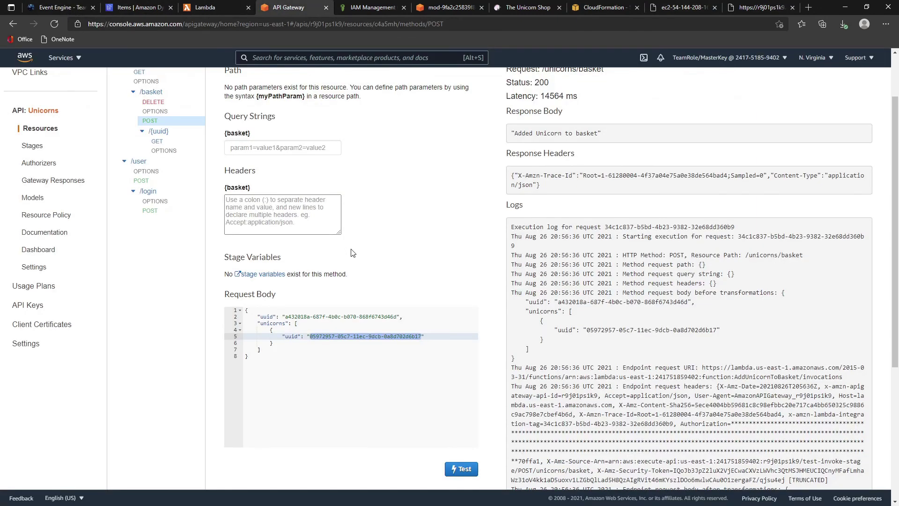
pyautogui.write('074650c3-05c7-11ec-9dcb-0a8d702d6b17')
pyautogui.click(468, 475)
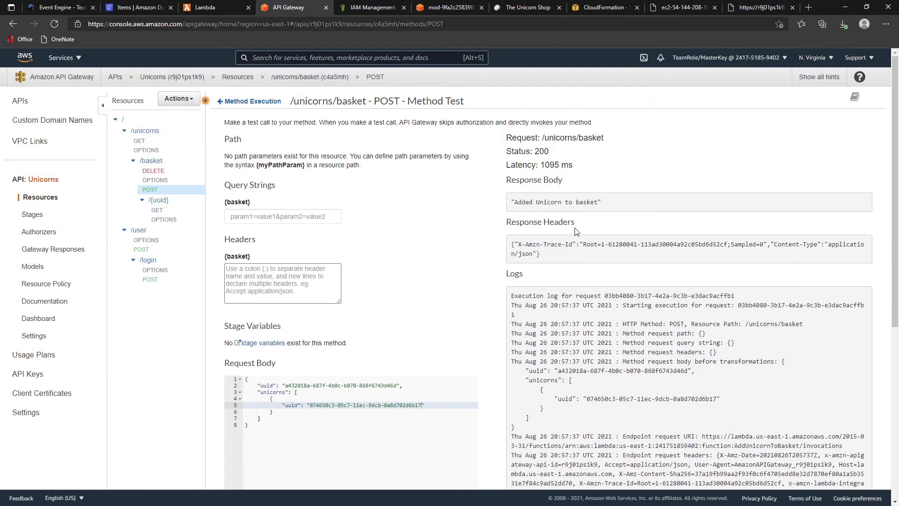
# - Check the UnicornFluffy entry in the EC2-served unicorns listing
pyautogui.click(763, 8)
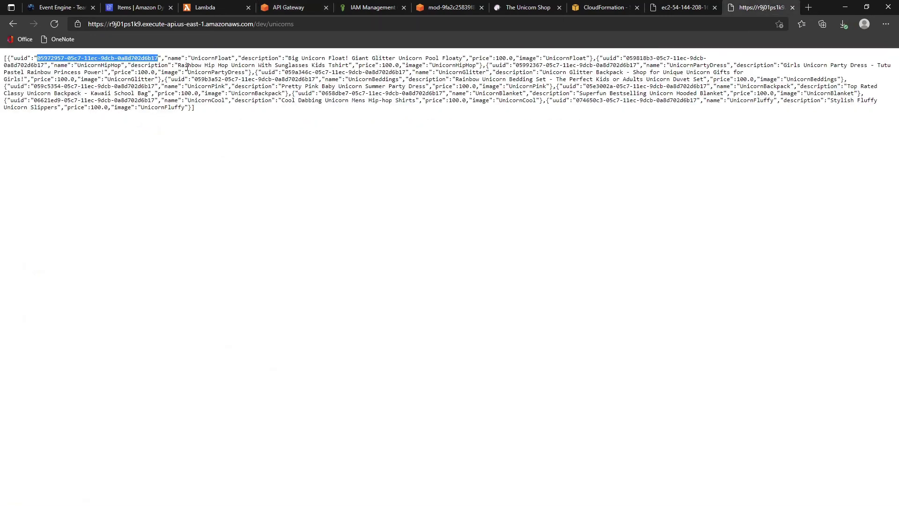
pyautogui.click(683, 8)
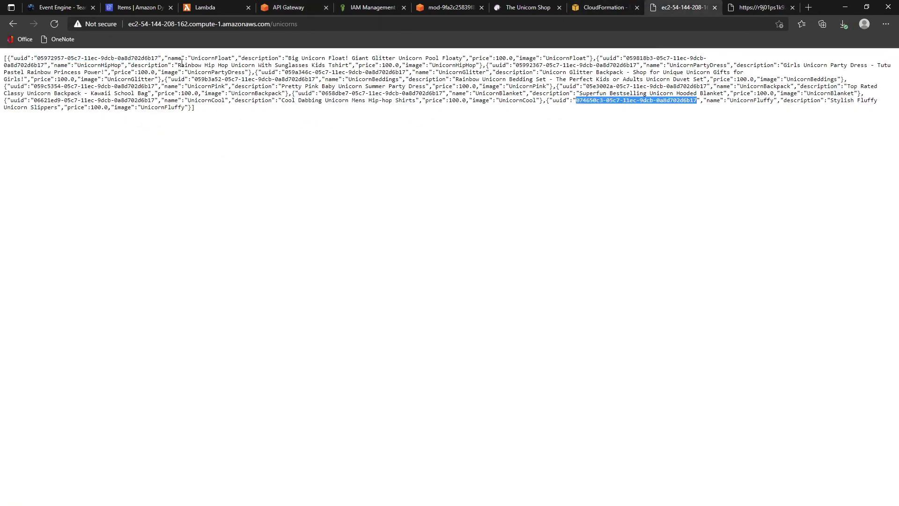
pyautogui.moveTo(202, 58); pyautogui.dragTo(208, 58)
pyautogui.moveTo(744, 101); pyautogui.dragTo(768, 102)
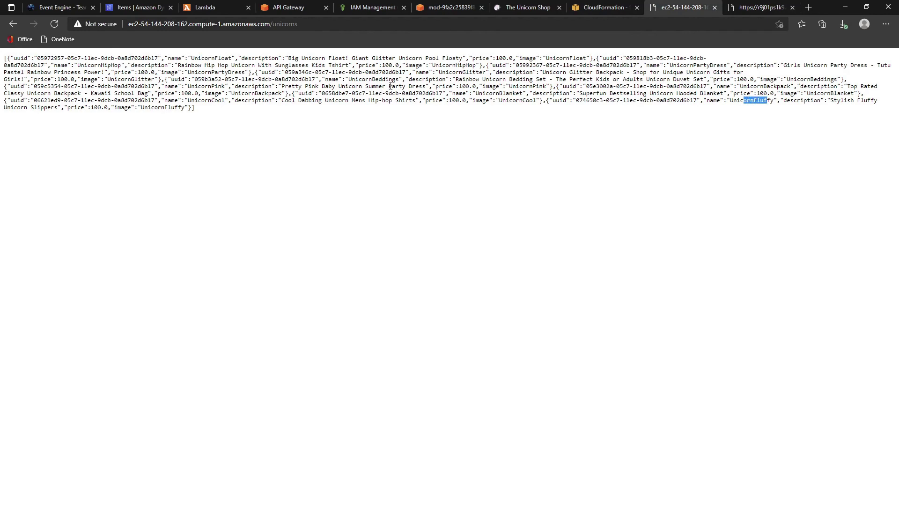
# - Refresh the unishop items and expand basket a432018a's unicorns list, which shows two entries
pyautogui.click(131, 8)
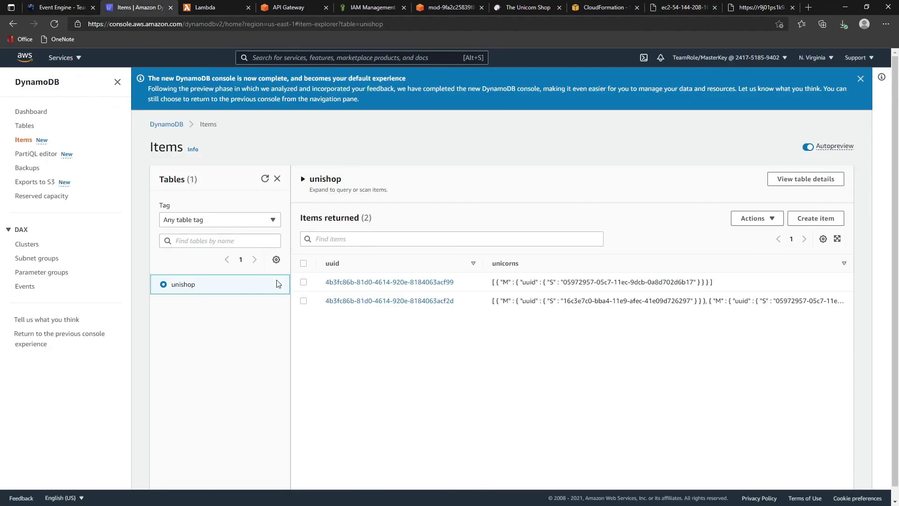
pyautogui.click(55, 24)
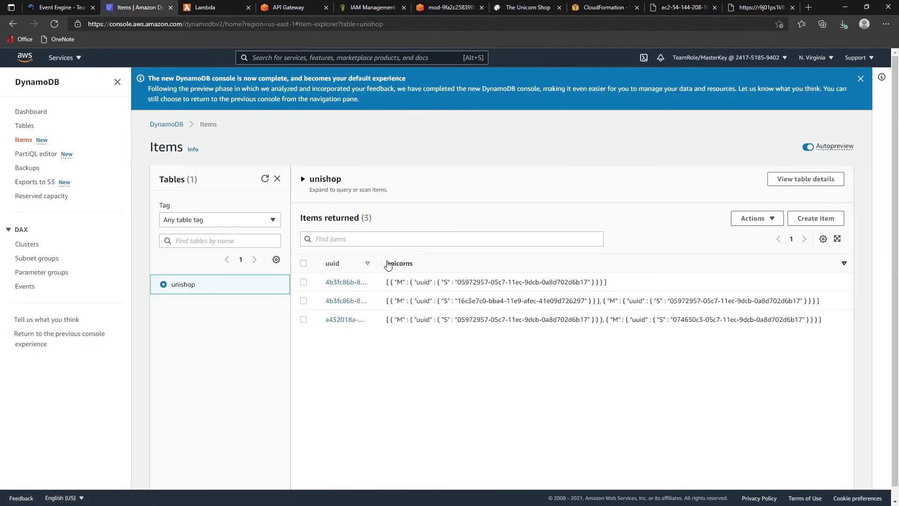
pyautogui.moveTo(376, 263); pyautogui.dragTo(551, 261)
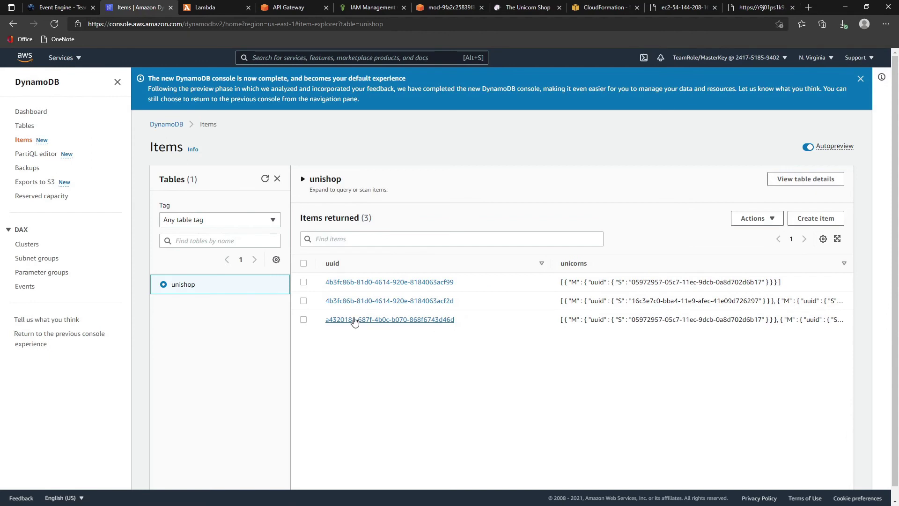
pyautogui.click(354, 320)
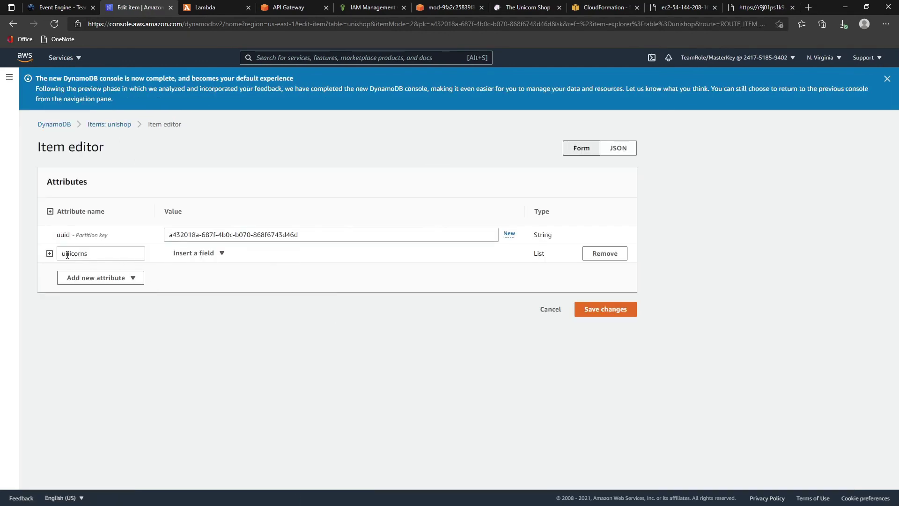
pyautogui.click(50, 253)
pyautogui.click(61, 272)
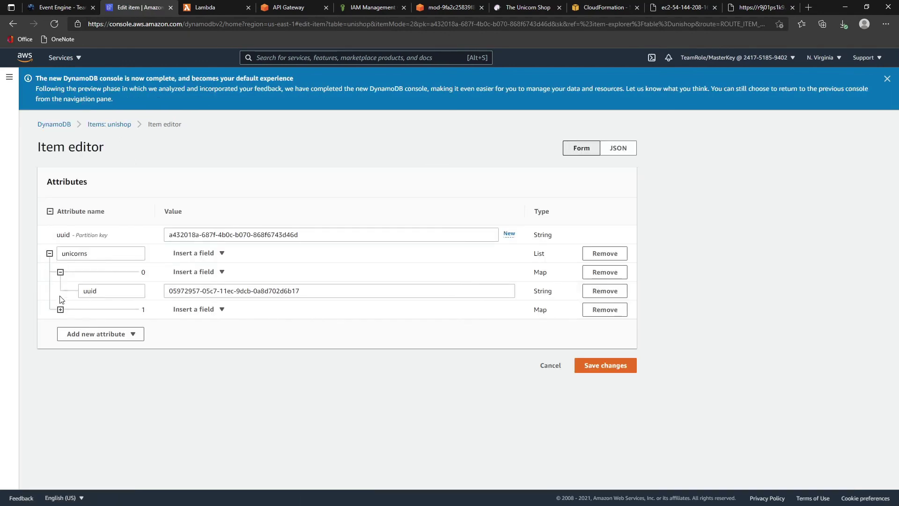
pyautogui.click(60, 309)
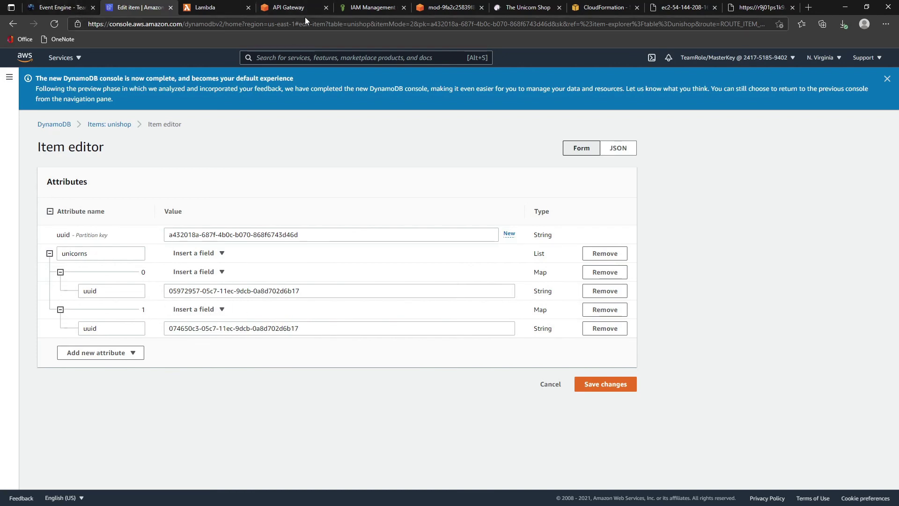
# - Open the /{uuid} GET method and copy the basket uuid from the VS Code notes
pyautogui.click(201, 7)
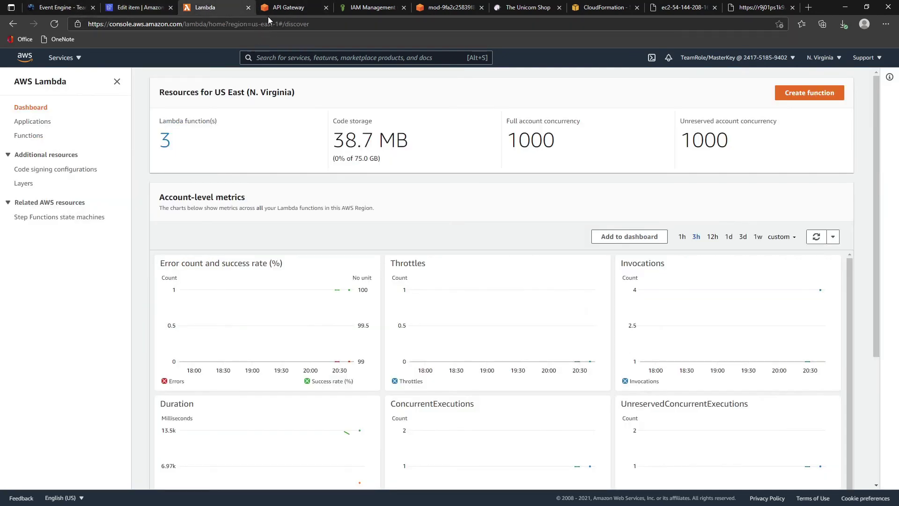
pyautogui.click(271, 7)
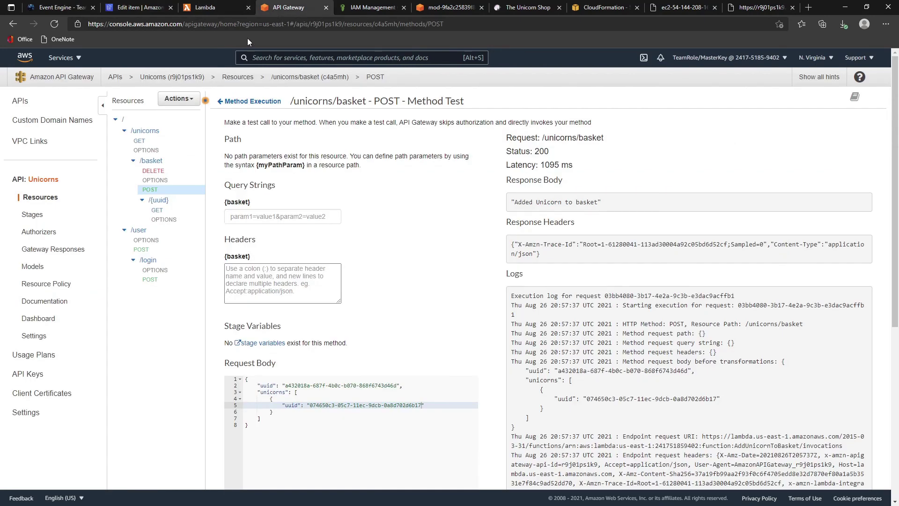
pyautogui.click(168, 211)
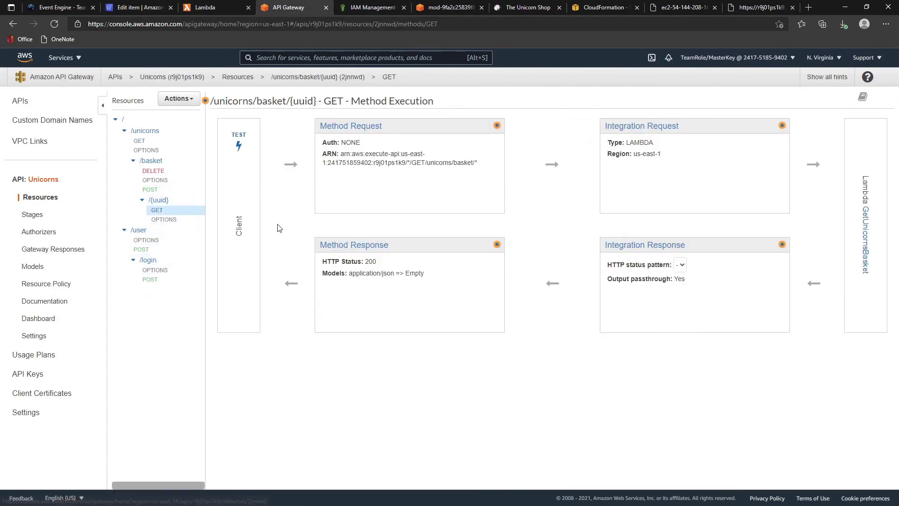
pyautogui.hotkey('ctrl', 'shift', 'Tab')
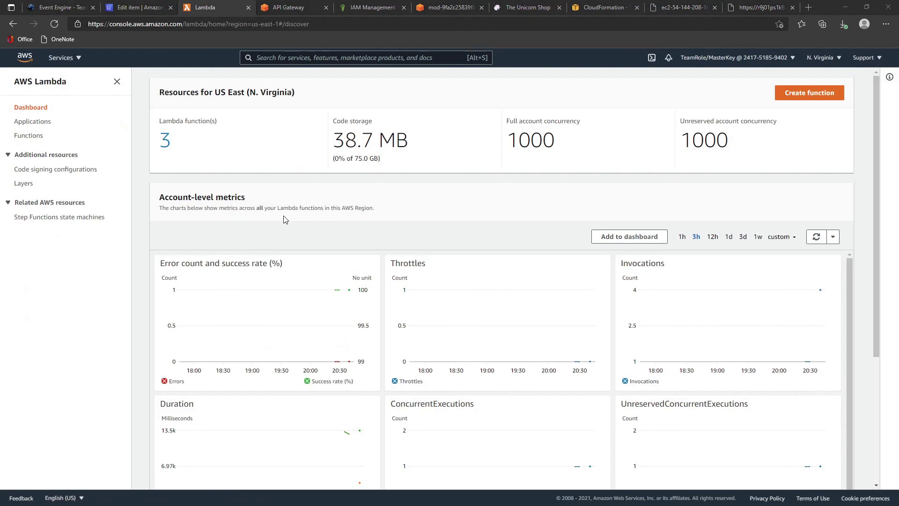
pyautogui.hotkey('ctrl', 'shift', 'Tab')
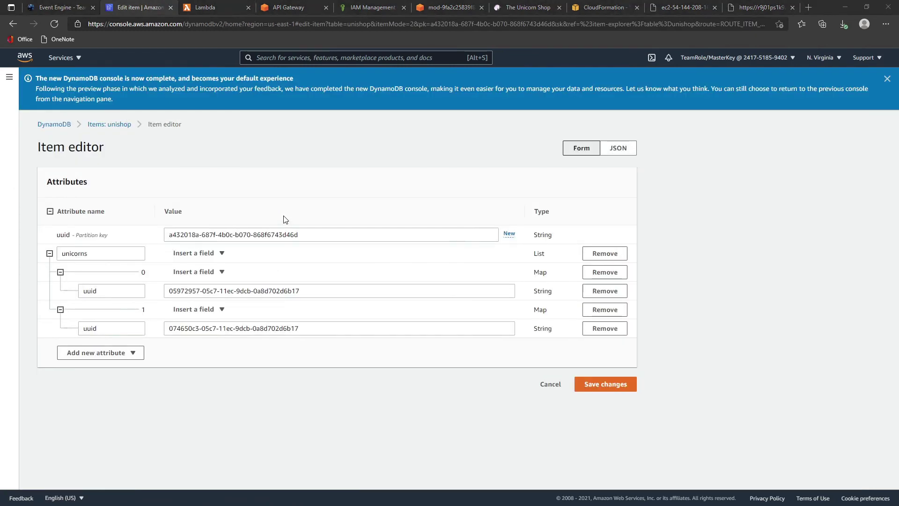
pyautogui.hotkey('alt', 'Tab')
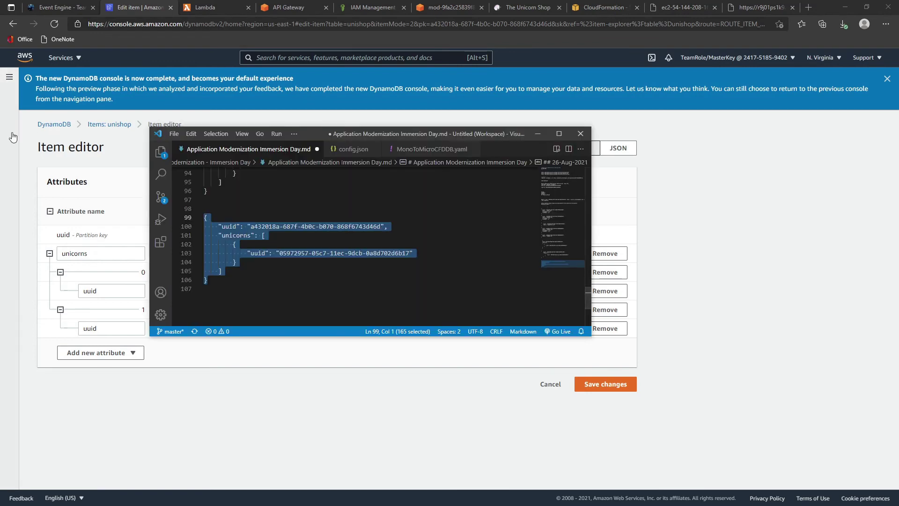
pyautogui.press('Escape')
pyautogui.moveTo(251, 226); pyautogui.dragTo(379, 224)
pyautogui.hotkey('ctrl', 'c')
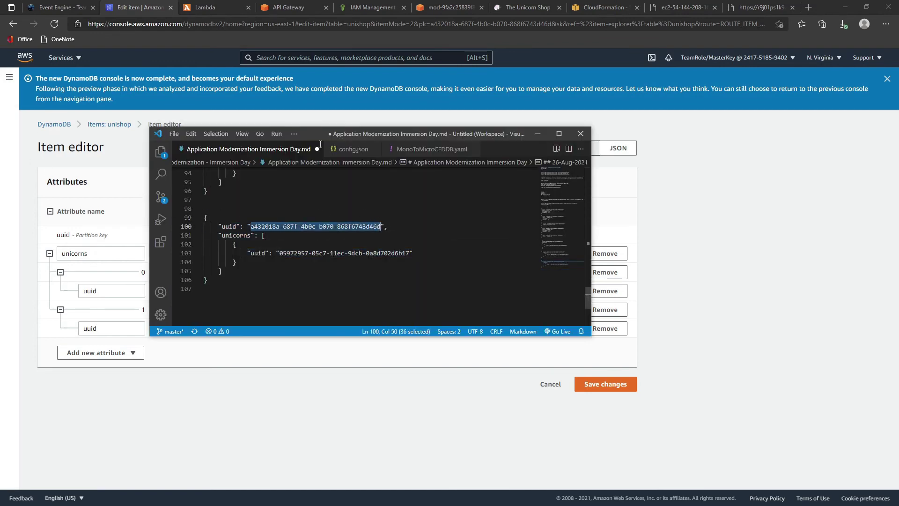
pyautogui.click(287, 8)
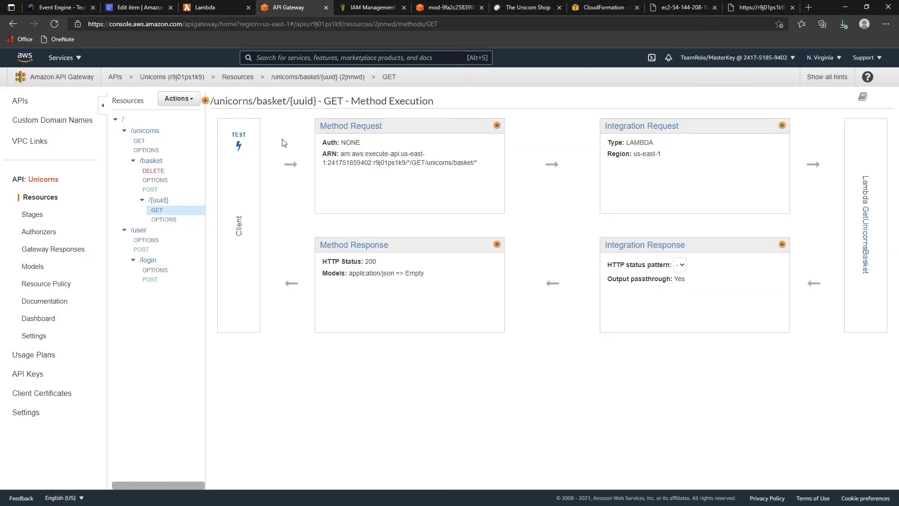
# - Test GET /unicorns/basket/{uuid} with path a432018a-687f-4b0c-b070-868f6743d46d, returning both unicorn uuids with status 200
pyautogui.click(238, 145)
pyautogui.click(268, 170)
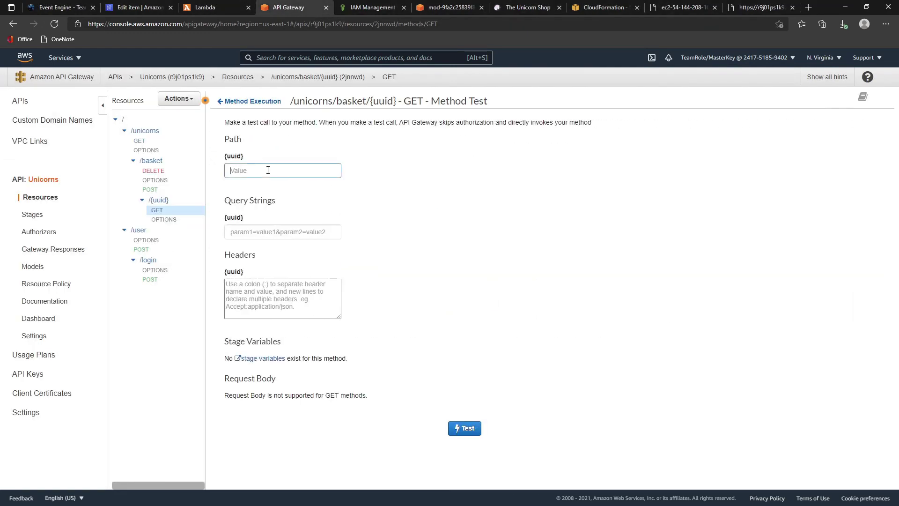
pyautogui.hotkey('ctrl', 'v')
pyautogui.click(466, 429)
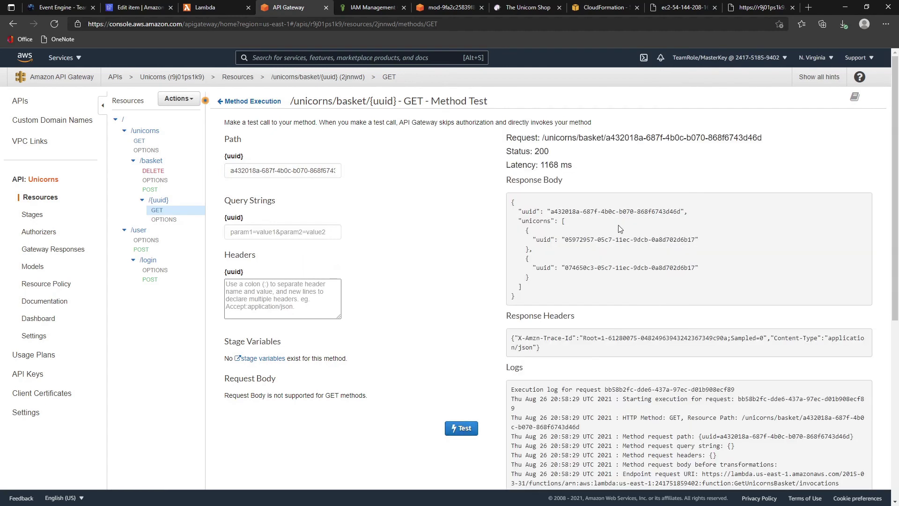
pyautogui.moveTo(557, 240); pyautogui.dragTo(691, 239)
pyautogui.click(625, 301)
pyautogui.click(690, 281)
# - Open the Enable CORS settings for the /unicorns resource
pyautogui.click(140, 119)
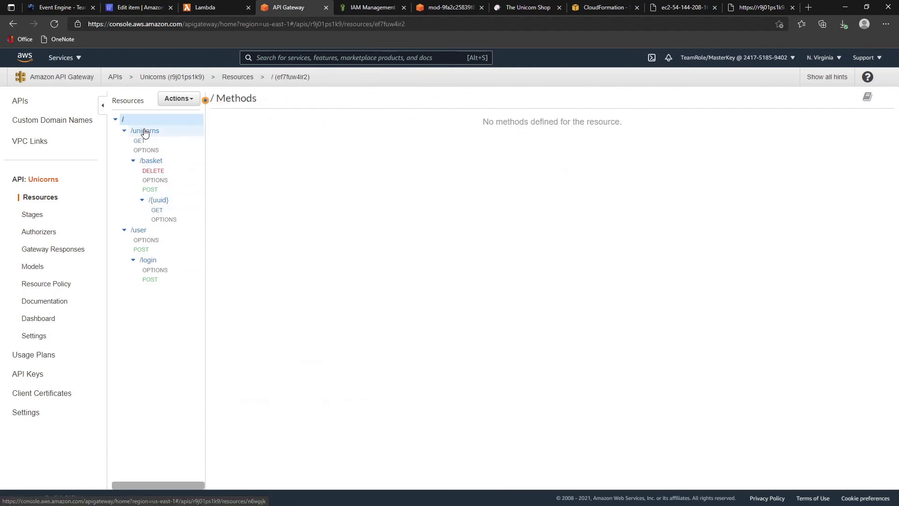
pyautogui.click(144, 132)
pyautogui.click(145, 121)
pyautogui.click(144, 132)
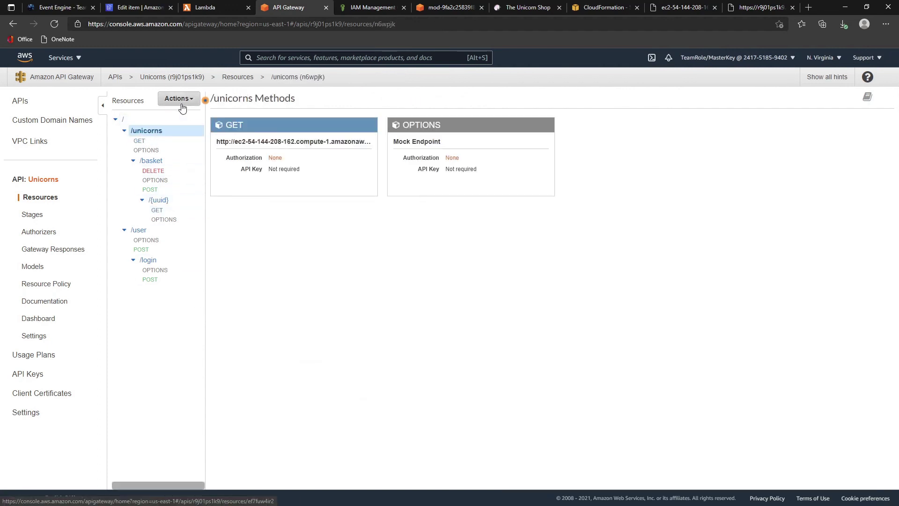
pyautogui.click(182, 108)
pyautogui.click(192, 147)
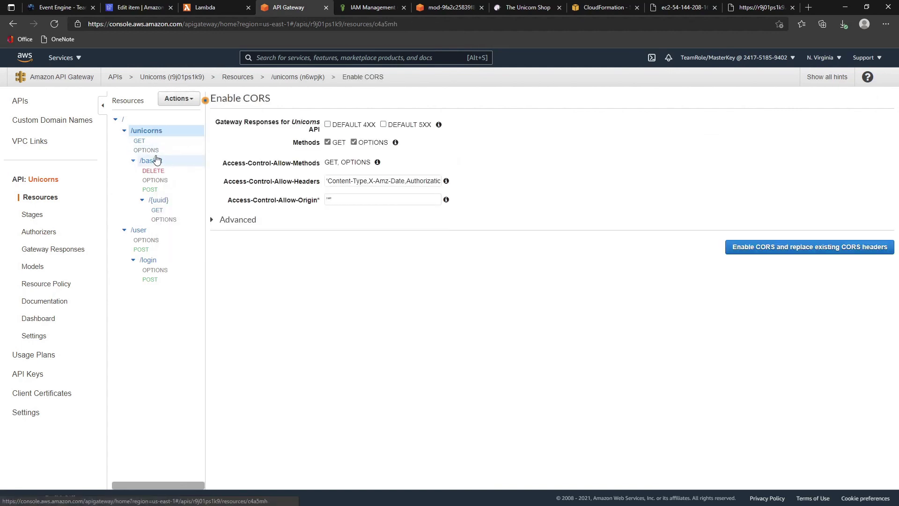
# - Open the Enable CORS settings for /basket and then /{uuid}
pyautogui.click(156, 160)
pyautogui.click(179, 99)
pyautogui.click(199, 146)
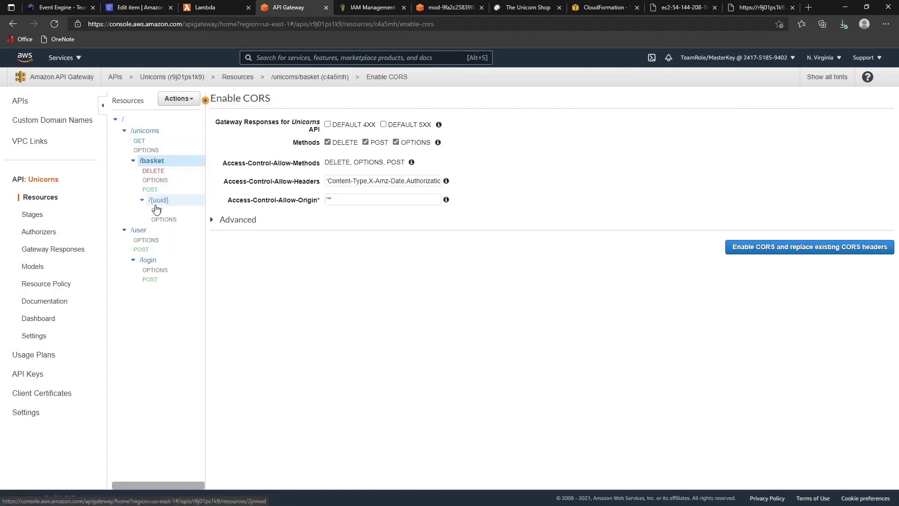
pyautogui.click(157, 208)
pyautogui.click(182, 99)
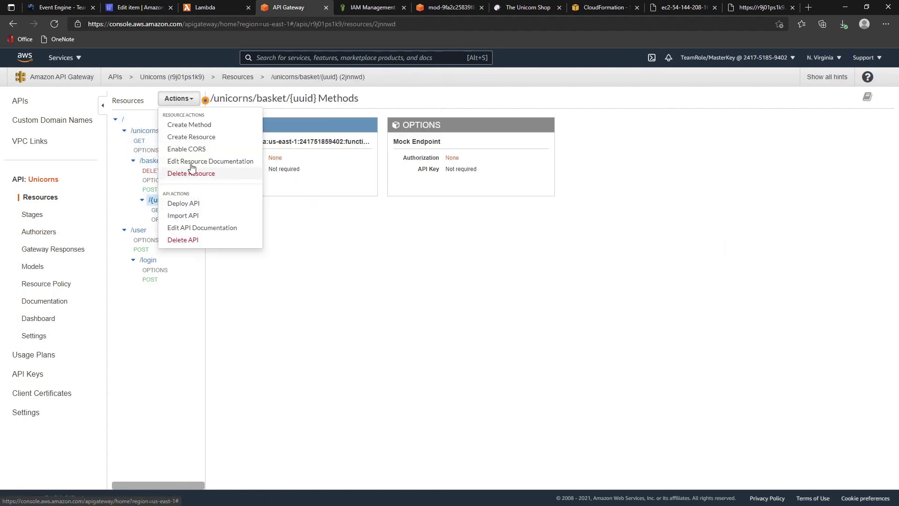
pyautogui.click(187, 148)
# - Open the Enable CORS settings for /user and then /user/login, with POST and OPTIONS listed
pyautogui.click(139, 230)
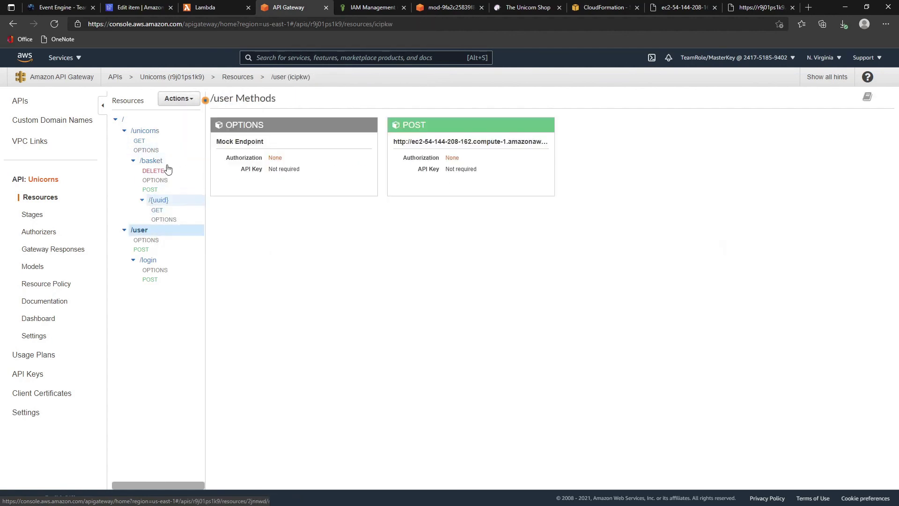
pyautogui.click(183, 102)
pyautogui.click(200, 147)
pyautogui.click(149, 260)
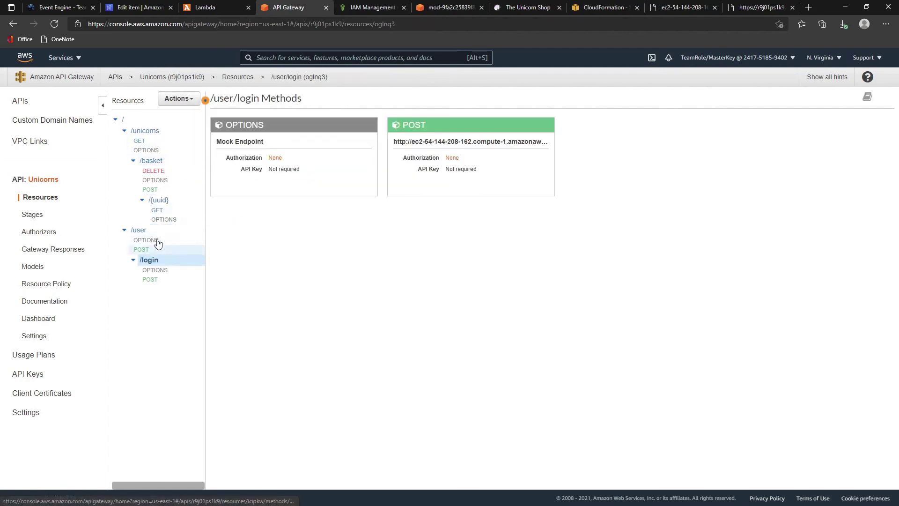
pyautogui.click(183, 98)
pyautogui.click(208, 149)
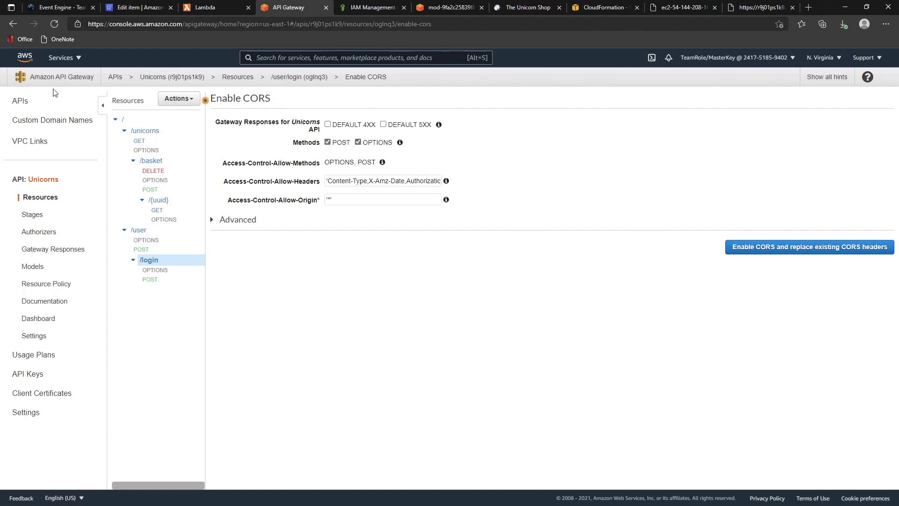
pyautogui.click(182, 99)
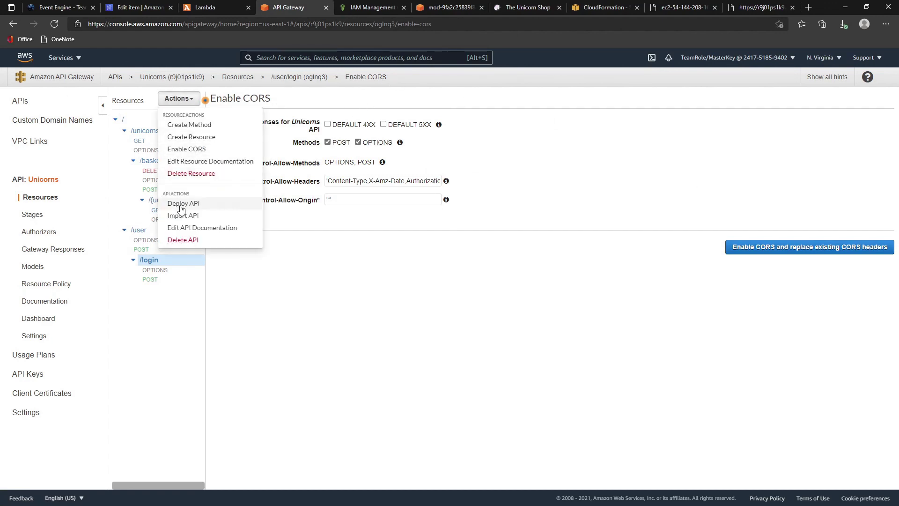
# - Deploy the Unicorns API to the dev stage
pyautogui.click(181, 204)
pyautogui.click(516, 141)
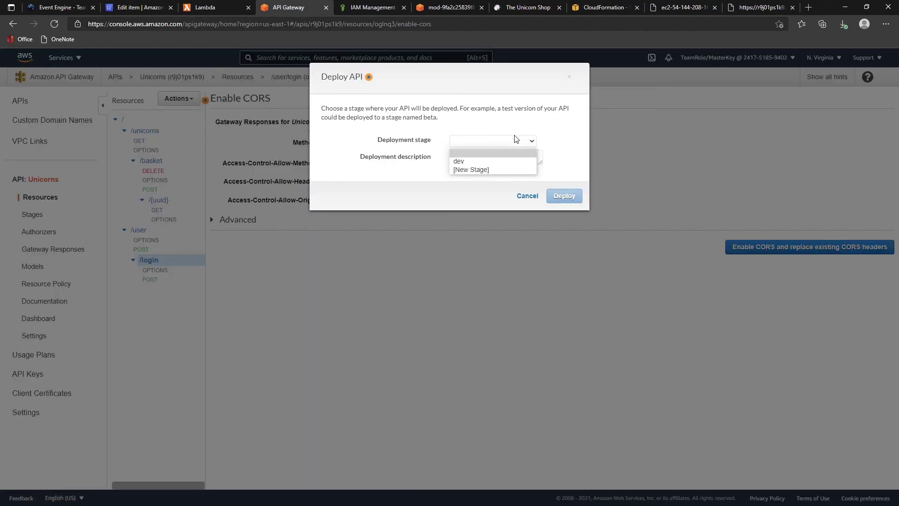
pyautogui.click(490, 159)
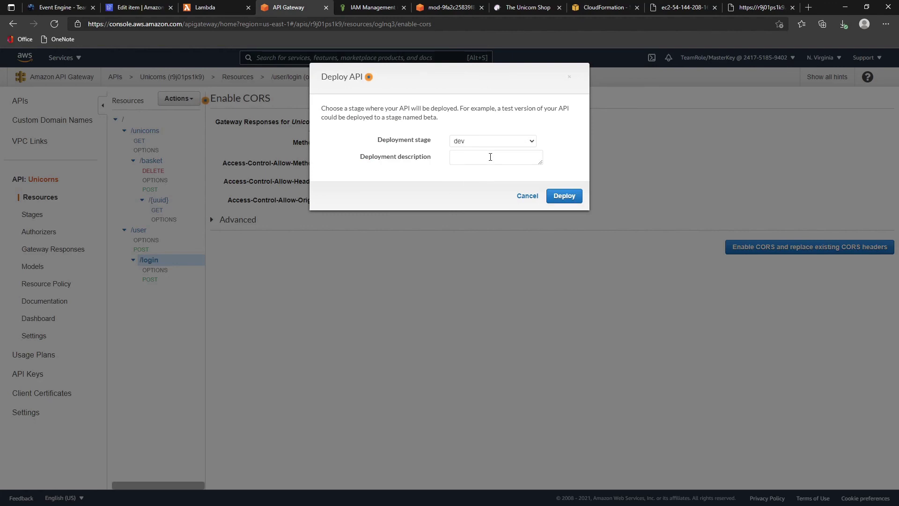
pyautogui.click(562, 197)
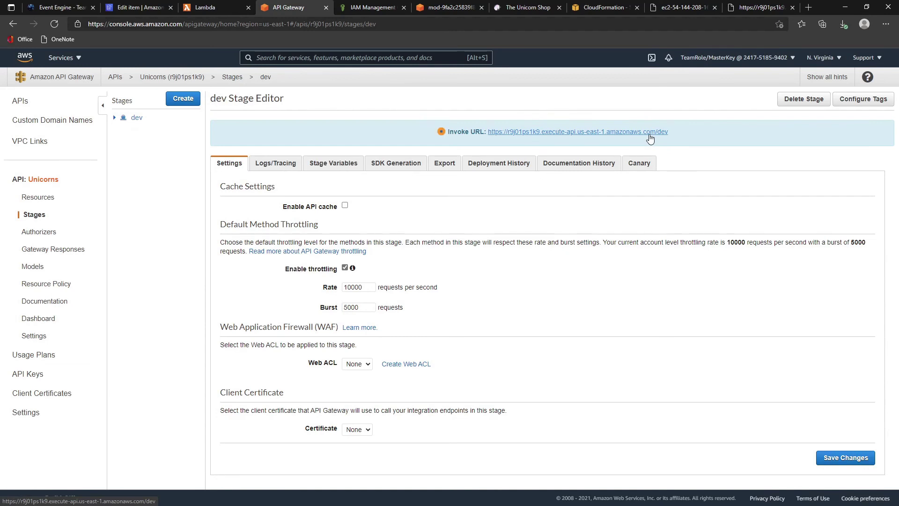
# - Check that config.json's host matches the dev stage invoke URL ending in /dev
pyautogui.hotkey('alt', 'Tab')
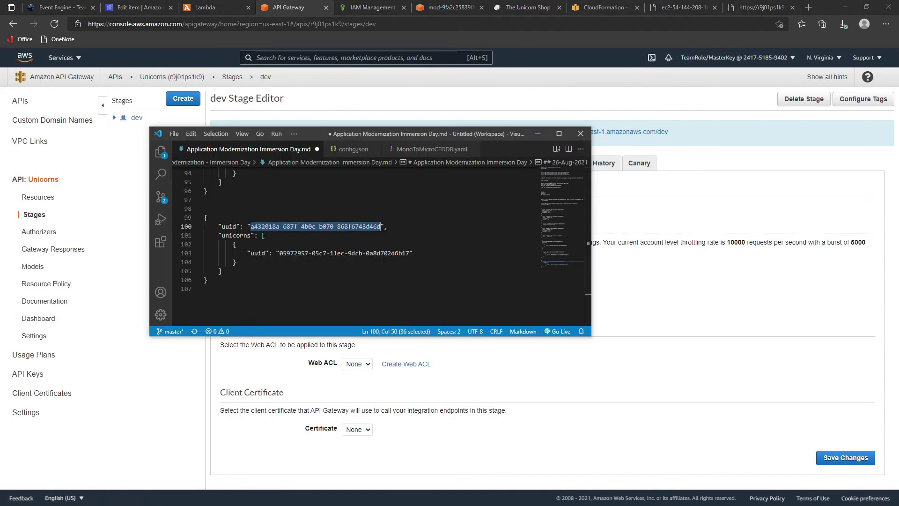
pyautogui.click(356, 149)
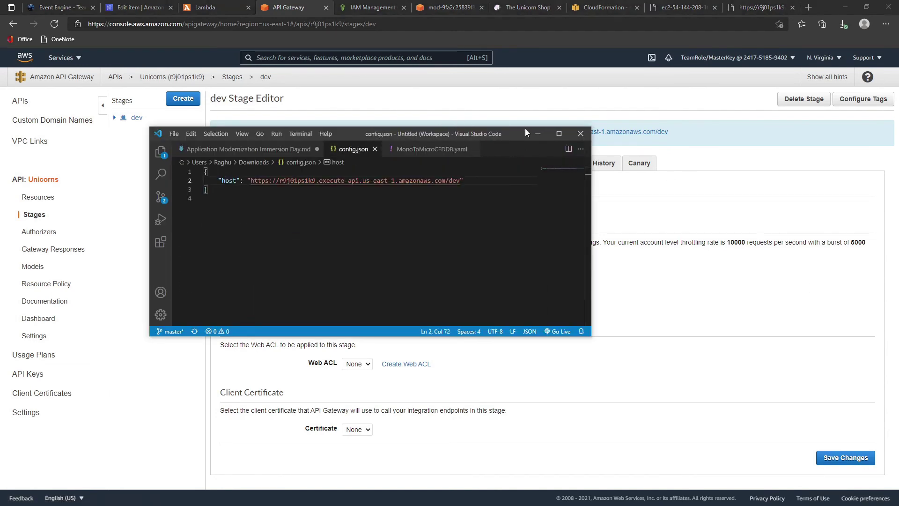
pyautogui.moveTo(520, 132); pyautogui.dragTo(707, 197)
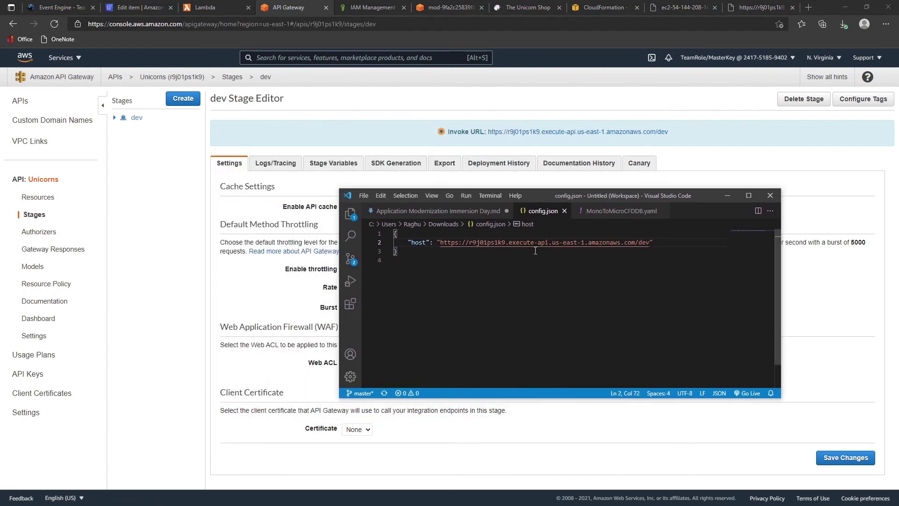
pyautogui.click(709, 434)
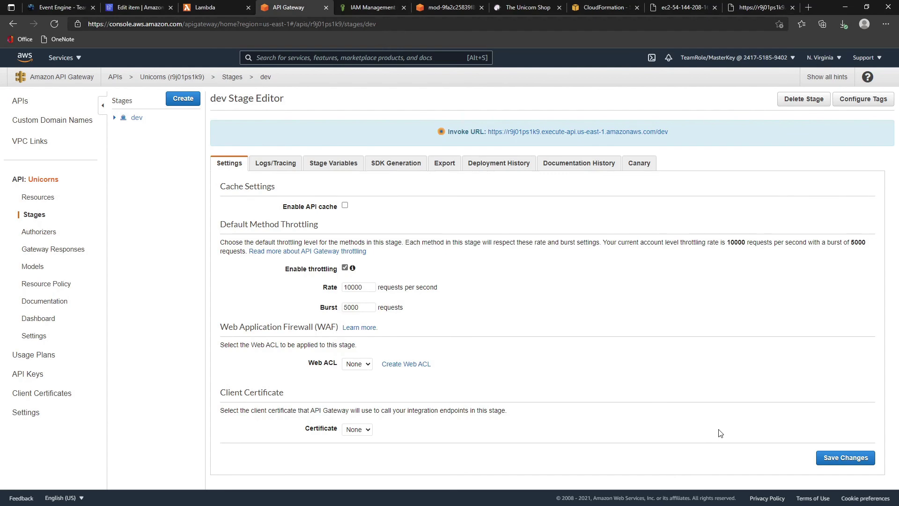
pyautogui.click(528, 8)
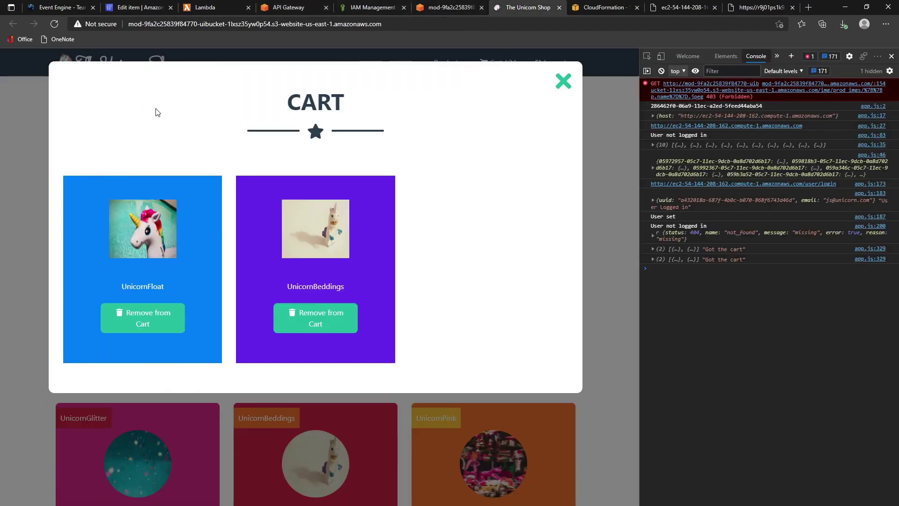
# - Reload the shop against the dev API and check the cart, which shows 0 items
pyautogui.press('F5')
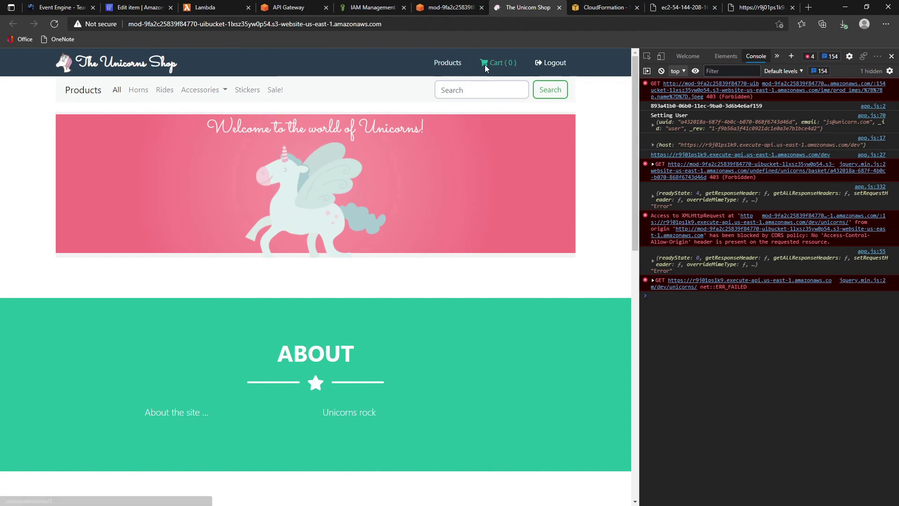
pyautogui.click(53, 24)
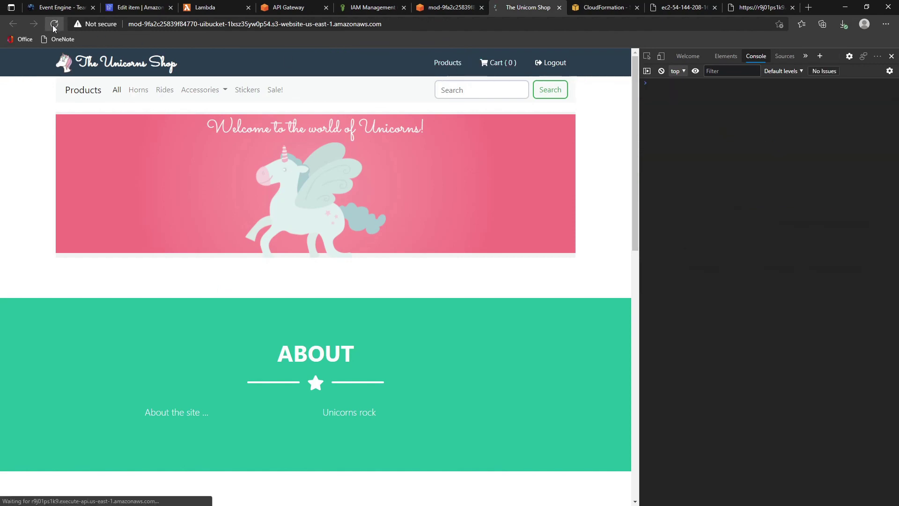
pyautogui.click(493, 63)
pyautogui.click(563, 80)
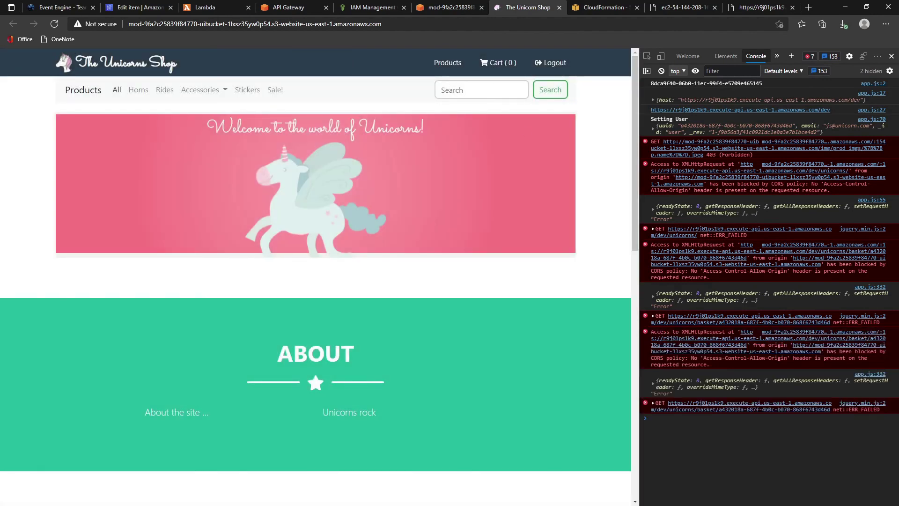
# - Log out, then log in with the saved name, email and password; the login fails
pyautogui.click(554, 64)
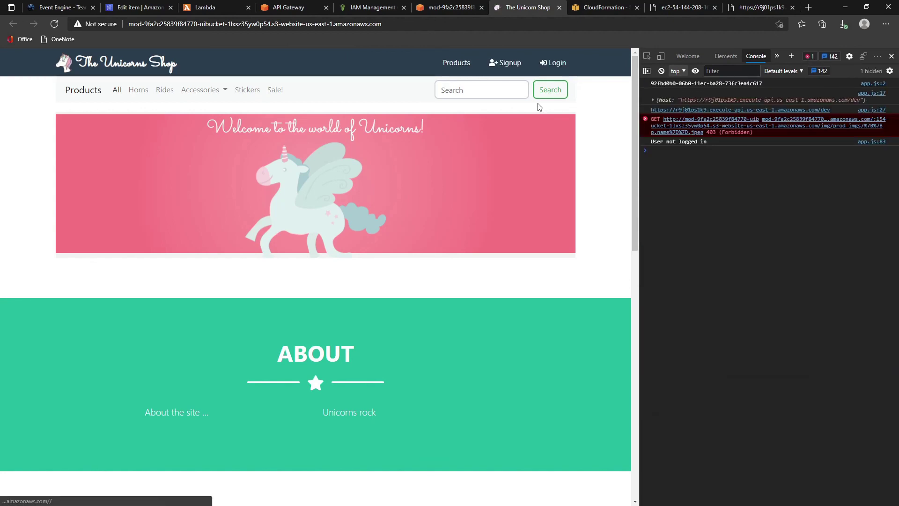
pyautogui.click(552, 64)
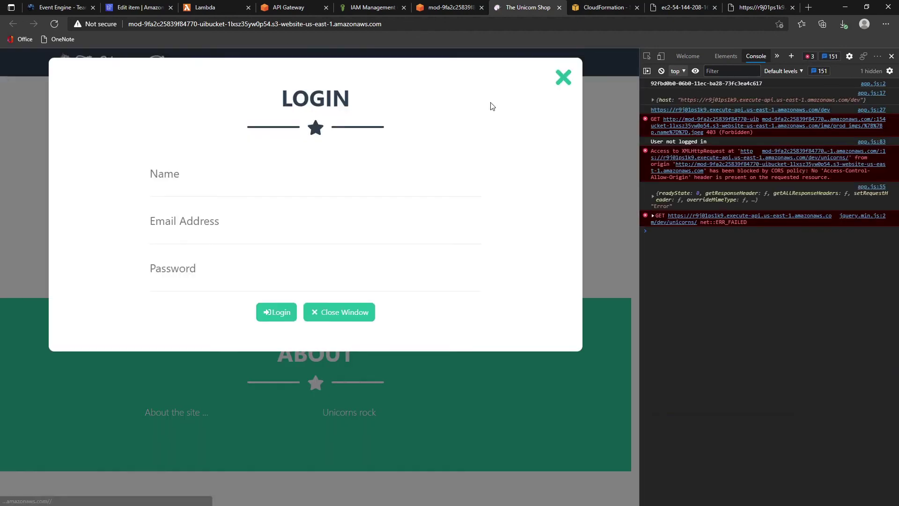
pyautogui.click(229, 174)
pyautogui.click(198, 216)
pyautogui.click(210, 281)
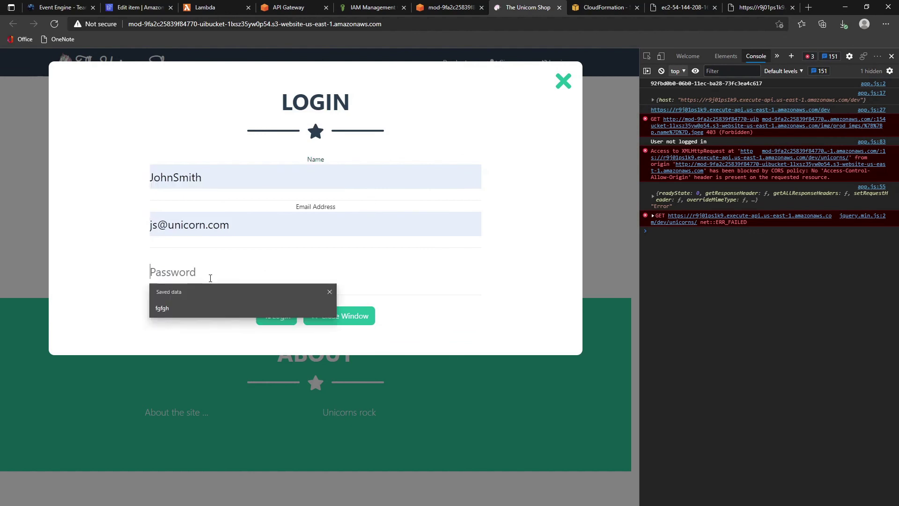
pyautogui.click(190, 307)
pyautogui.click(278, 323)
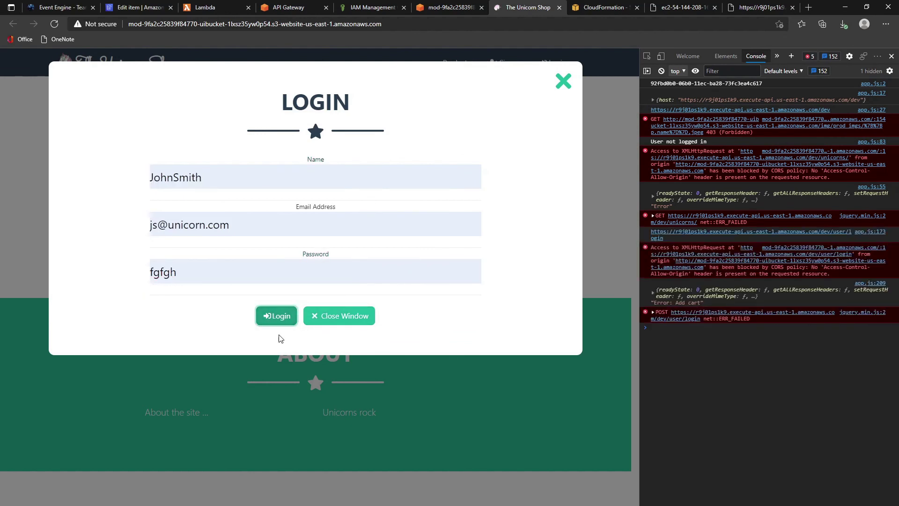
pyautogui.click(272, 317)
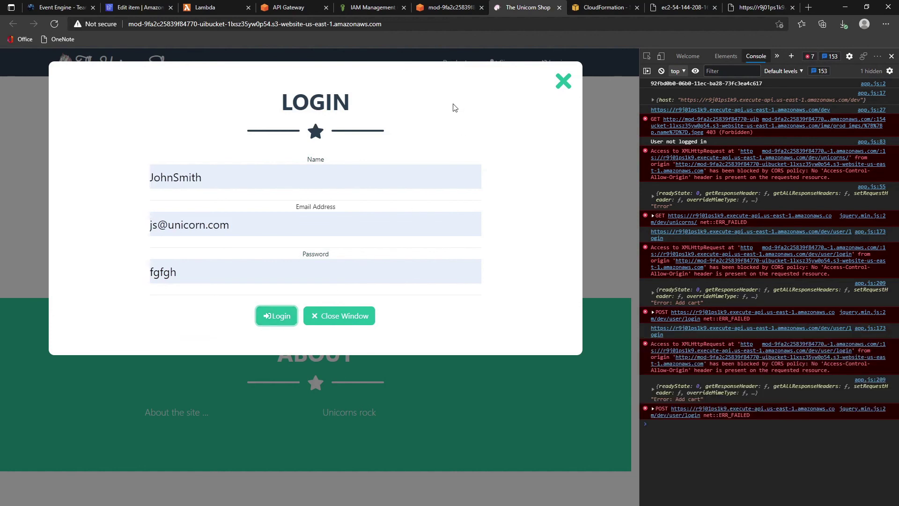
pyautogui.click(562, 83)
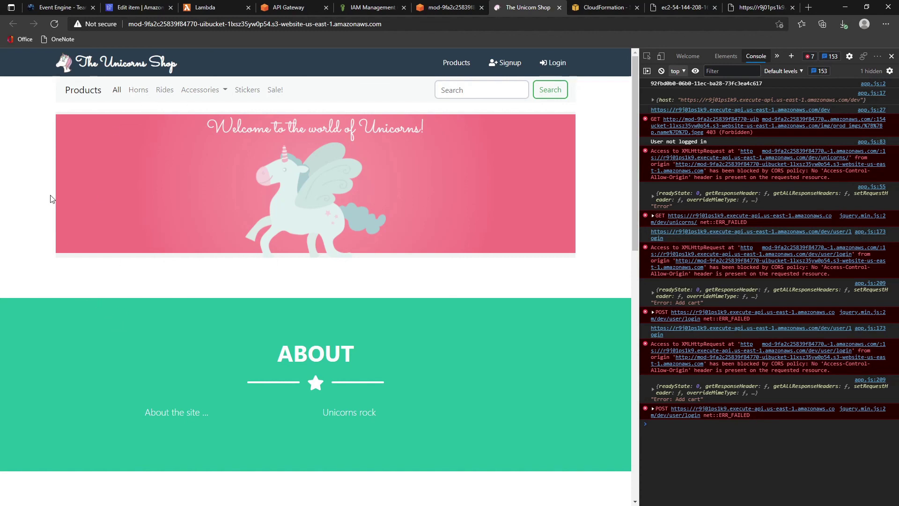
# - Reload the shop and retry logging in with the saved name, email and password
pyautogui.press('F5')
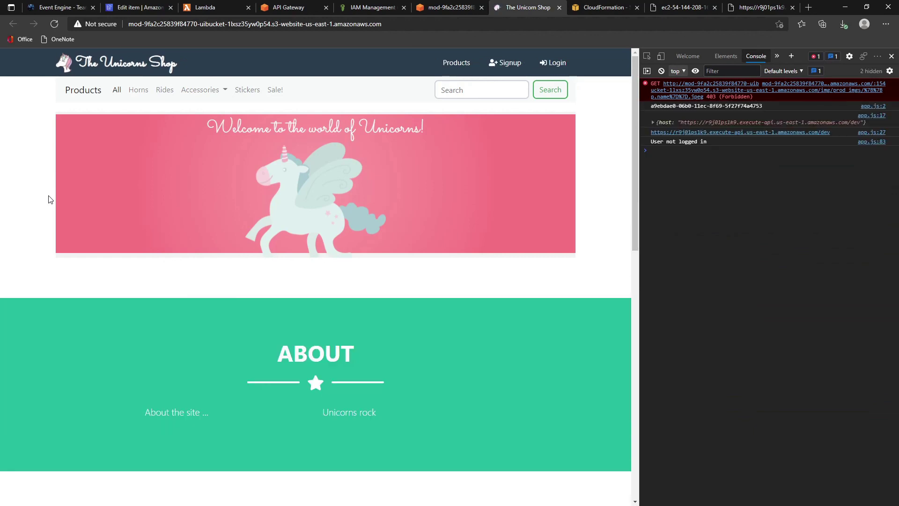
pyautogui.click(554, 62)
pyautogui.click(204, 188)
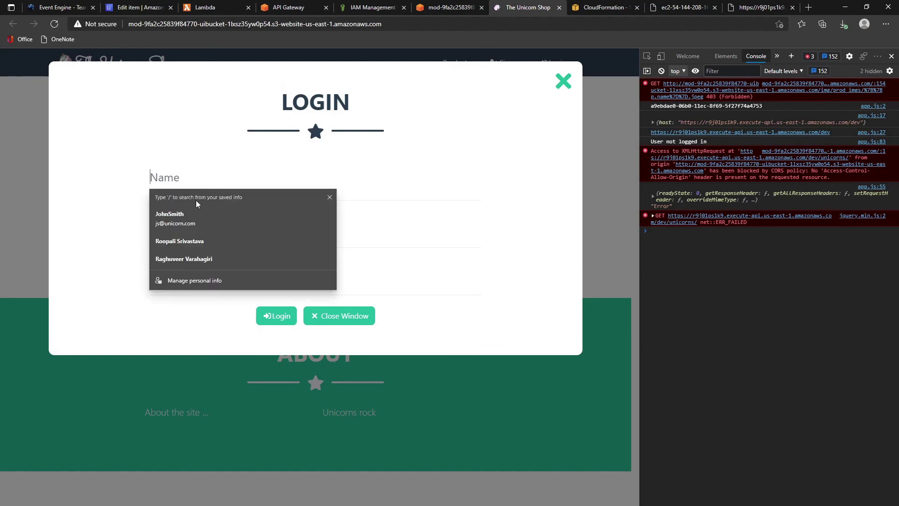
pyautogui.click(196, 214)
pyautogui.click(217, 277)
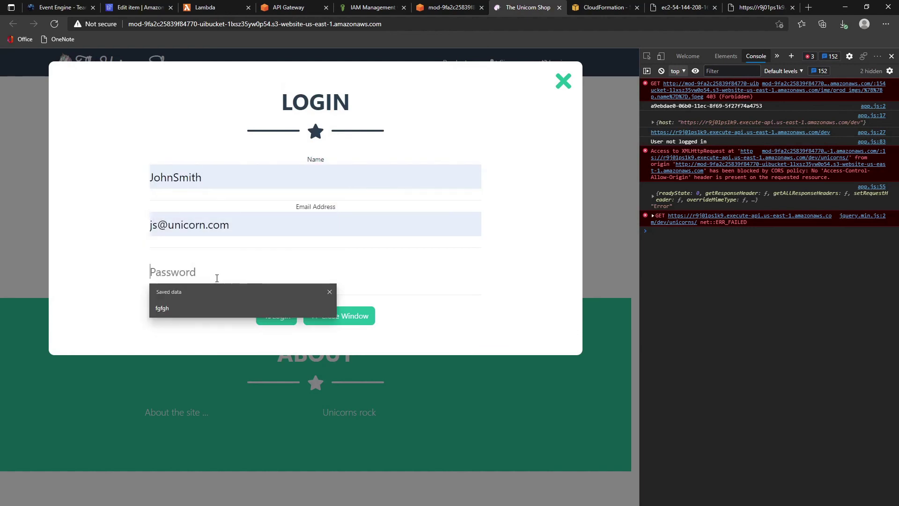
pyautogui.click(206, 310)
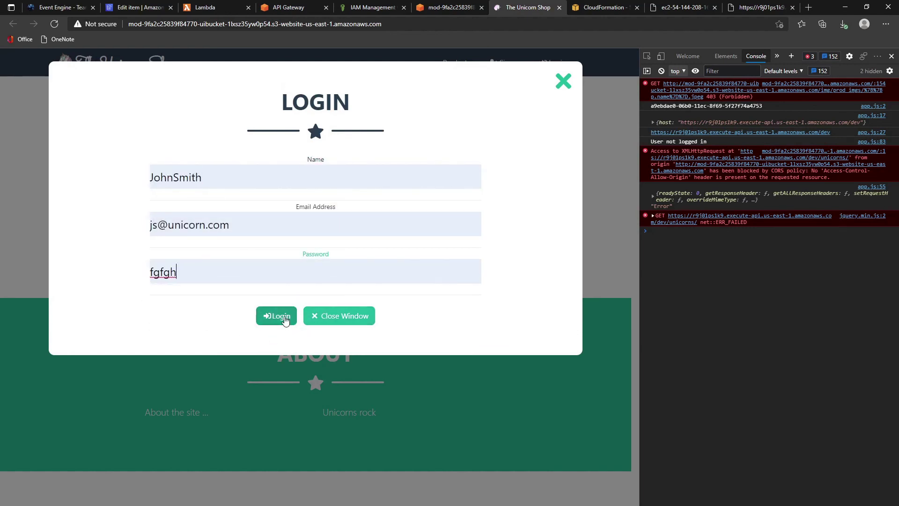
pyautogui.click(281, 316)
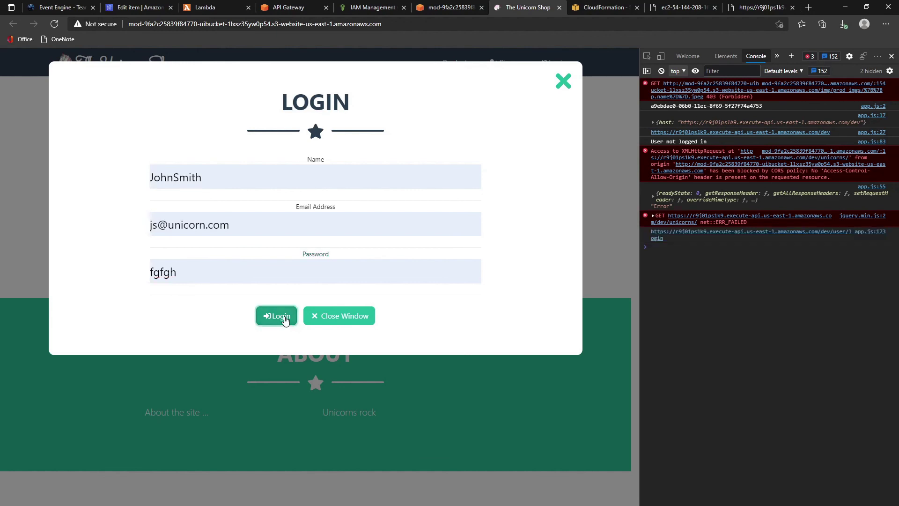
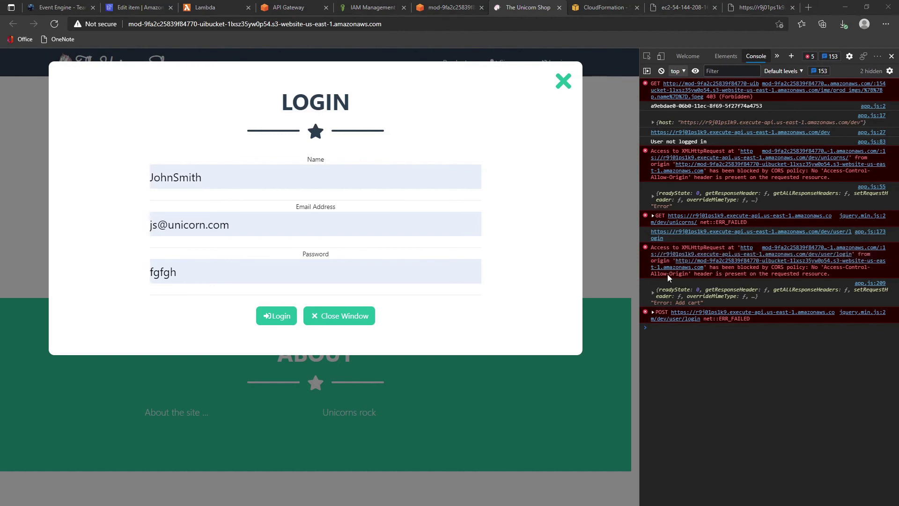
# - Point out the CORS policy error, then open the Unicorns API in API Gateway
pyautogui.doubleClick(772, 268)
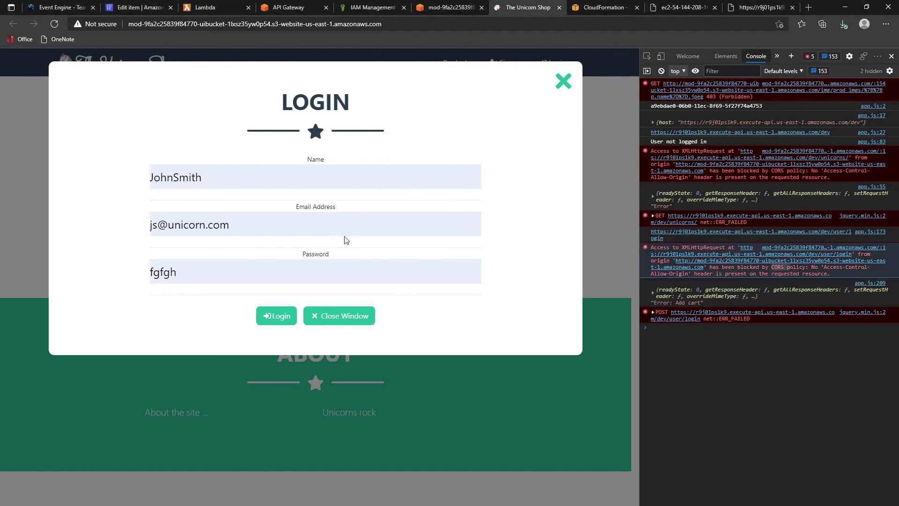
pyautogui.click(291, 8)
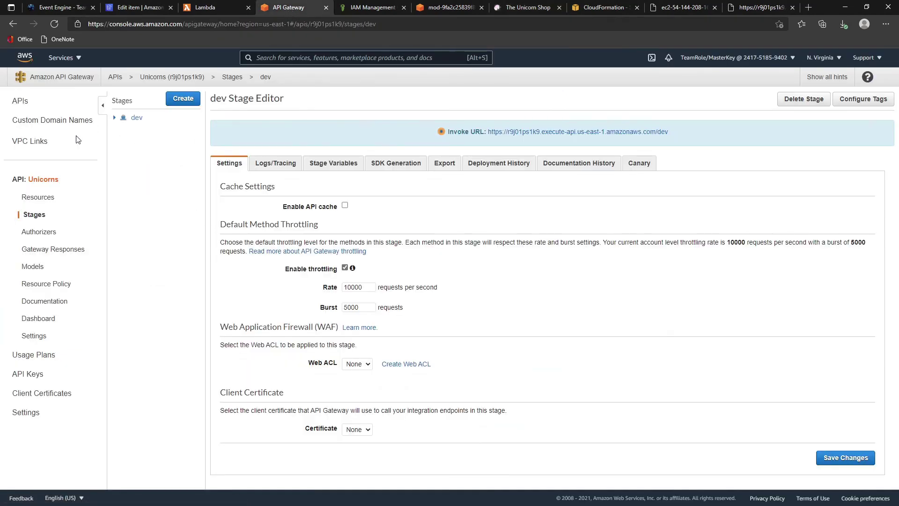
pyautogui.click(25, 105)
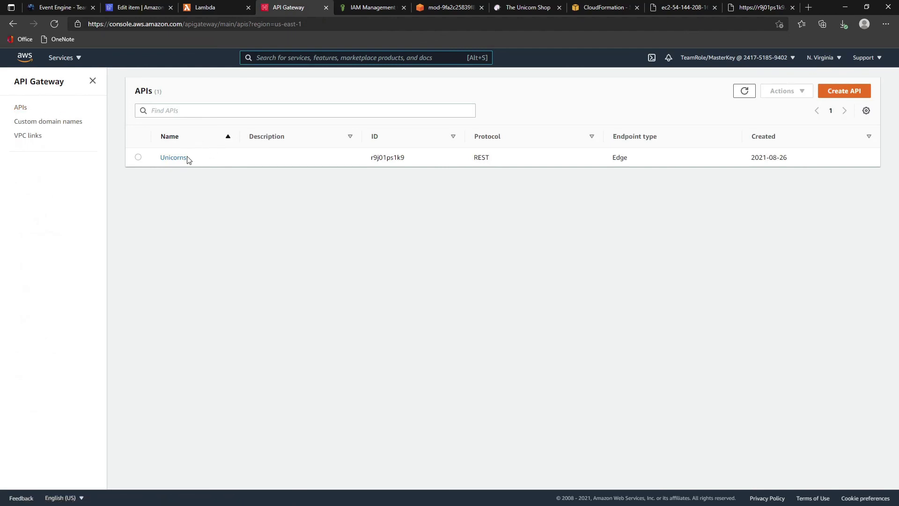
pyautogui.click(184, 160)
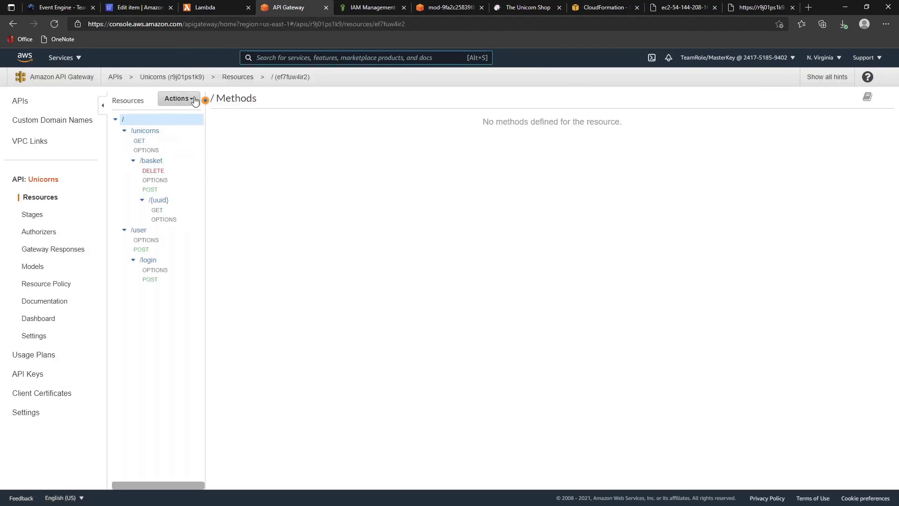
# - Bring up the Enable CORS settings for /unicorns, its GET method, and /basket
pyautogui.click(191, 98)
pyautogui.click(141, 131)
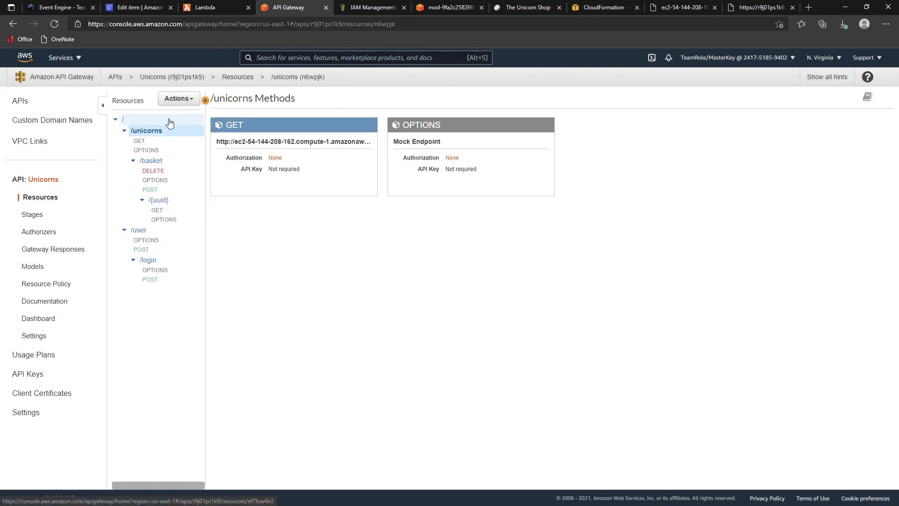
pyautogui.click(182, 99)
pyautogui.click(192, 150)
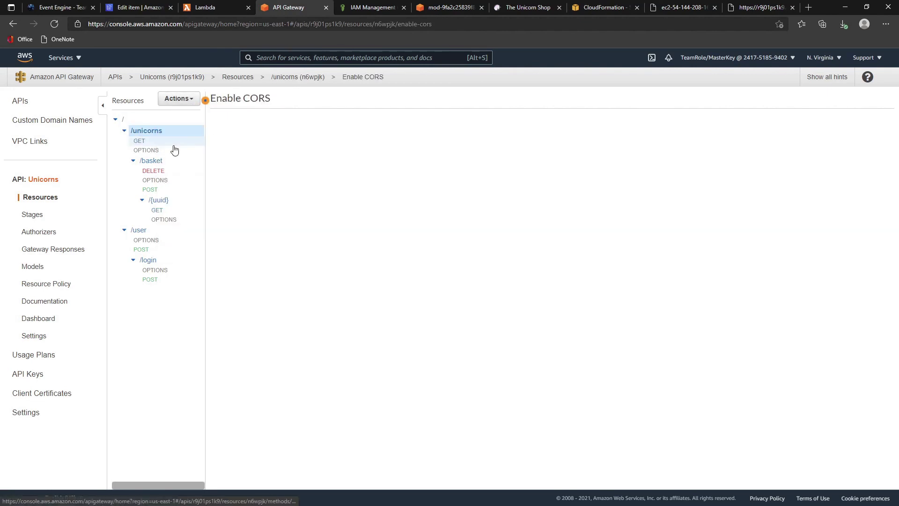
pyautogui.click(143, 141)
pyautogui.click(179, 99)
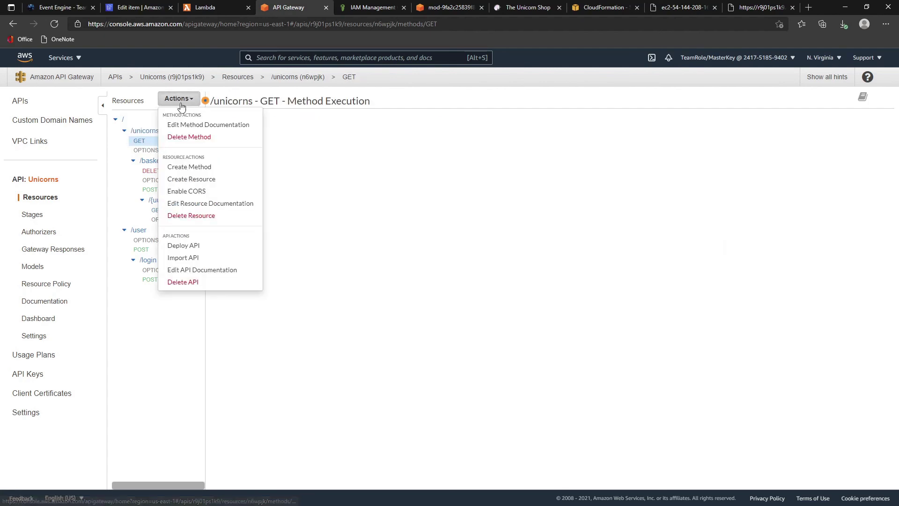
pyautogui.click(203, 193)
pyautogui.click(152, 161)
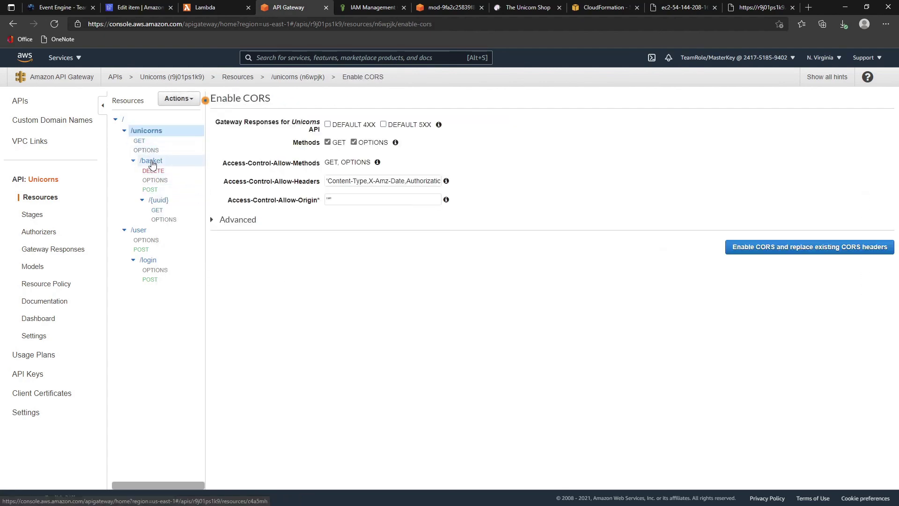
pyautogui.click(188, 101)
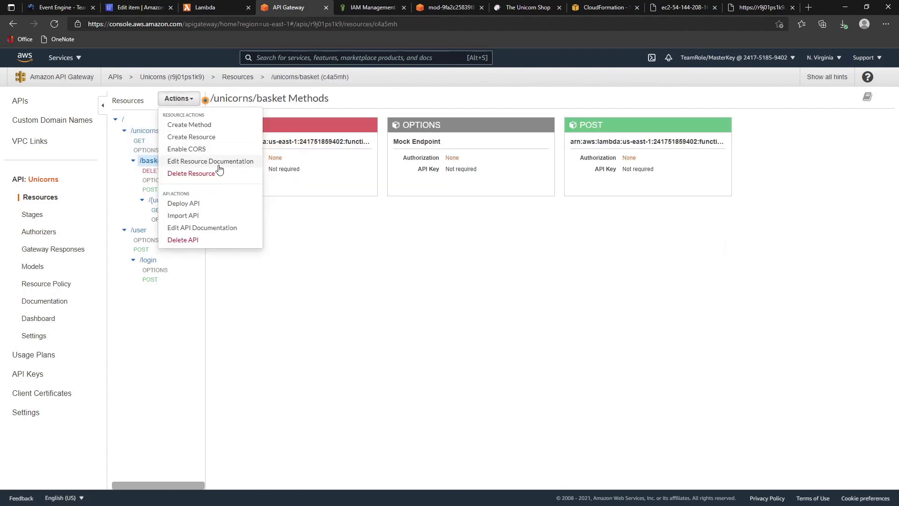
pyautogui.click(185, 150)
# - Bring up the Enable CORS settings for /{uuid}, /user and /user/login
pyautogui.click(161, 200)
pyautogui.click(188, 99)
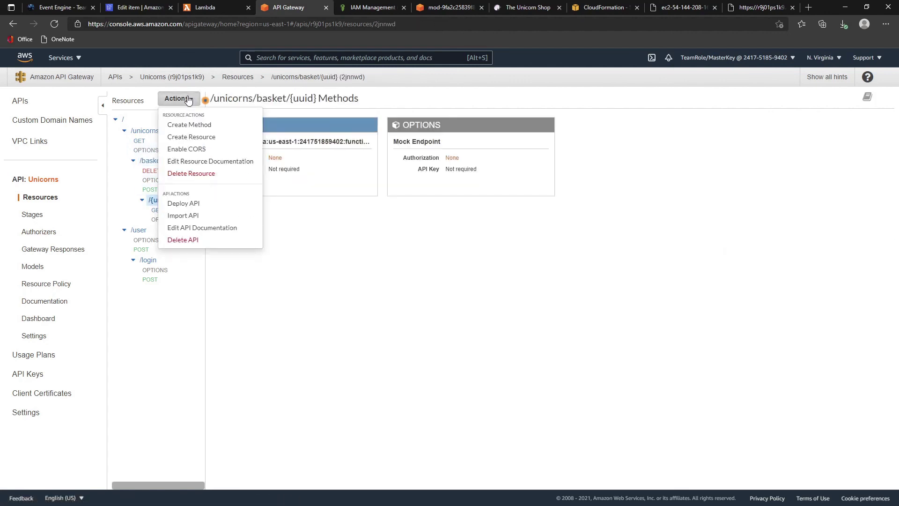
pyautogui.click(184, 149)
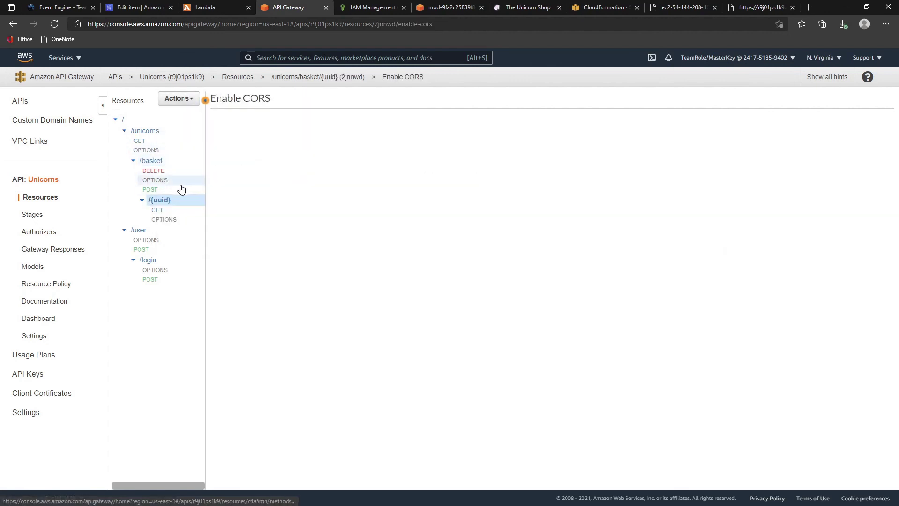
pyautogui.click(148, 231)
pyautogui.click(178, 99)
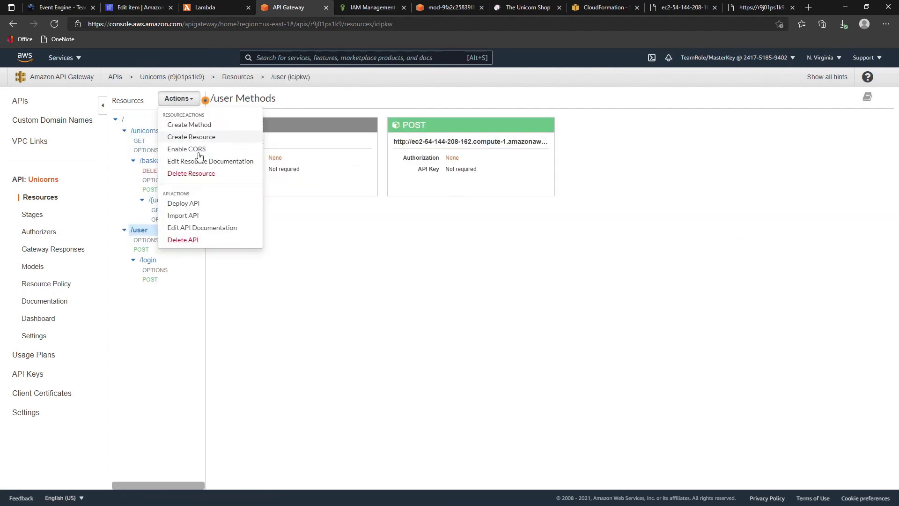
pyautogui.click(186, 149)
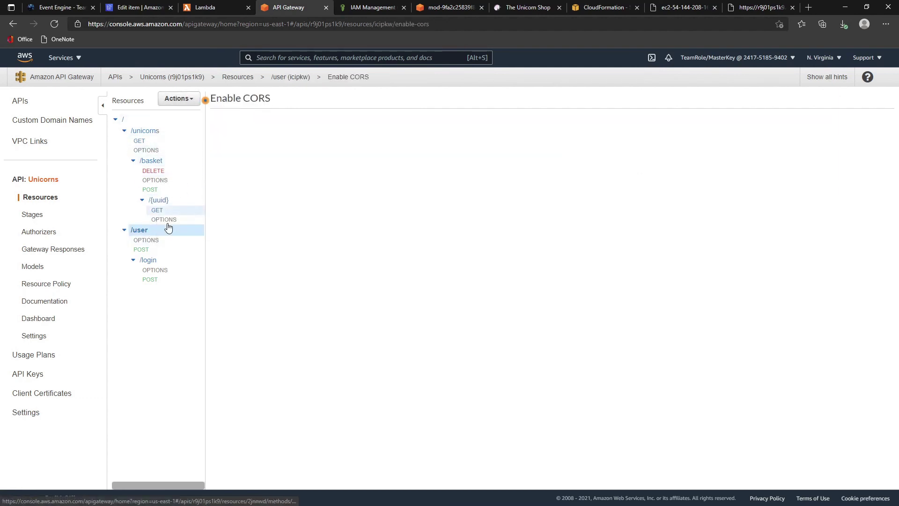
pyautogui.click(152, 265)
pyautogui.click(182, 100)
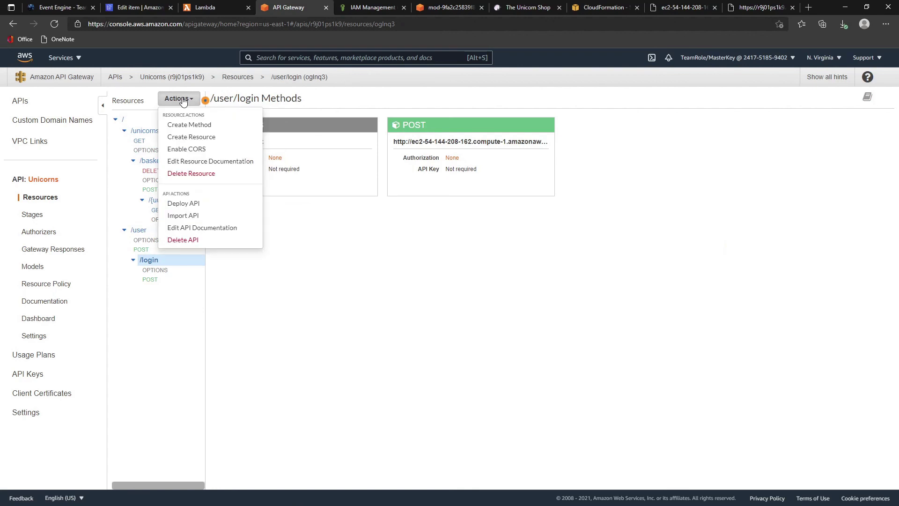
pyautogui.click(200, 150)
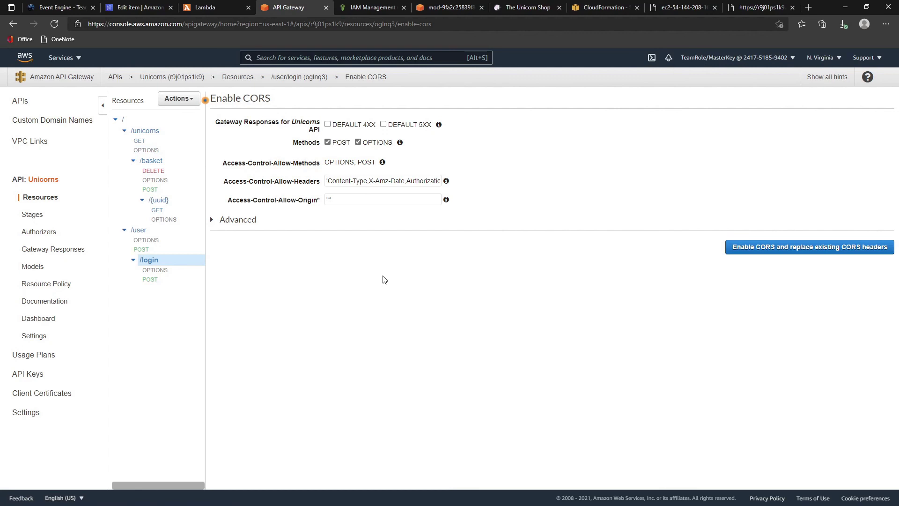
# - Enable CORS on /user/login, /user and /{uuid}, replacing the existing CORS values
pyautogui.click(786, 255)
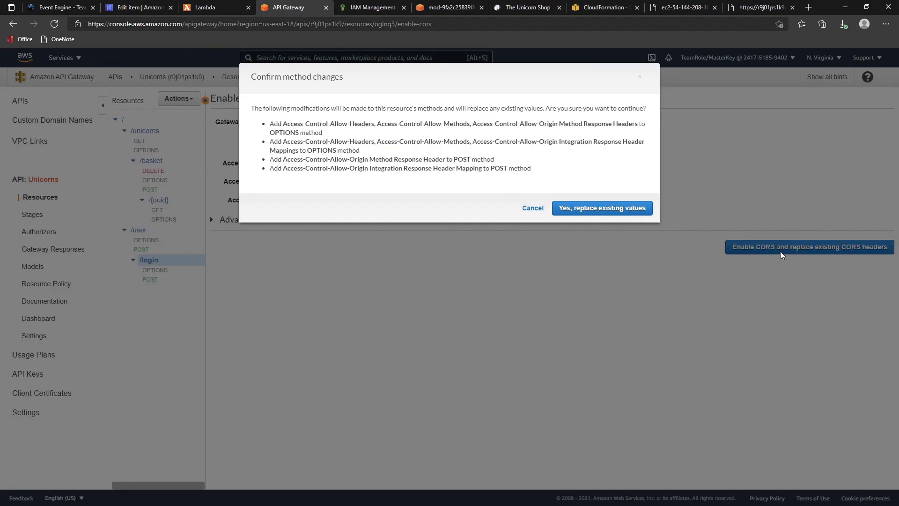
pyautogui.click(602, 208)
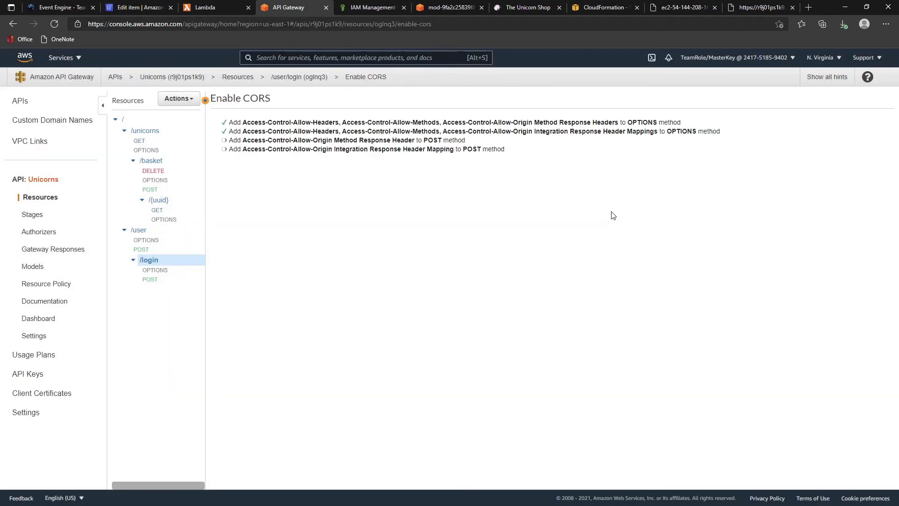
pyautogui.click(177, 231)
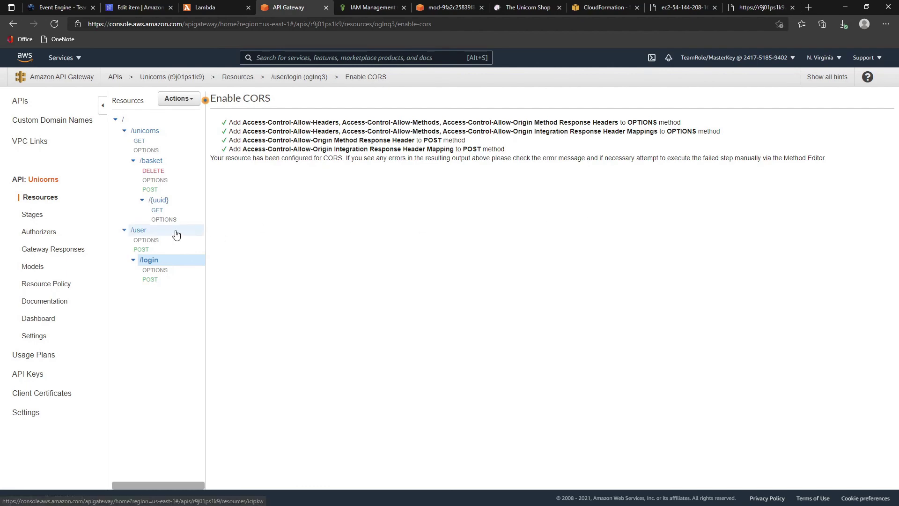
pyautogui.click(173, 99)
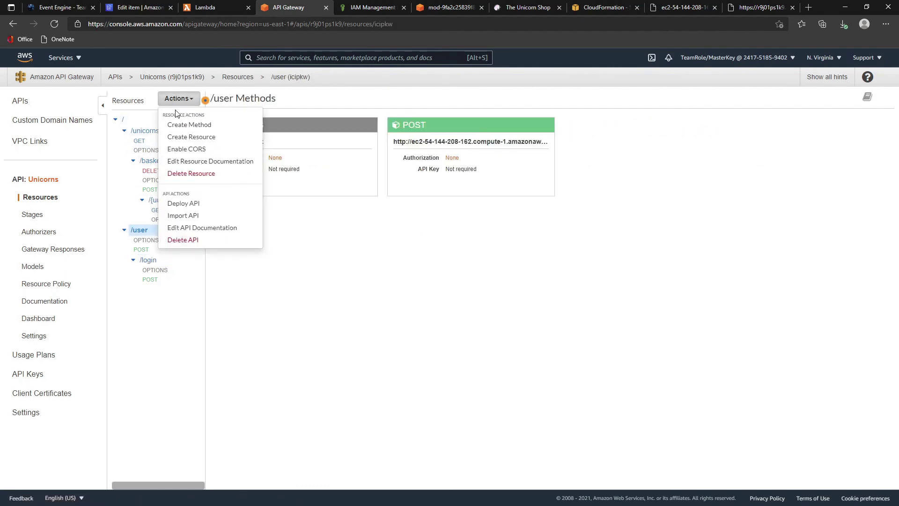
pyautogui.click(184, 149)
pyautogui.click(751, 247)
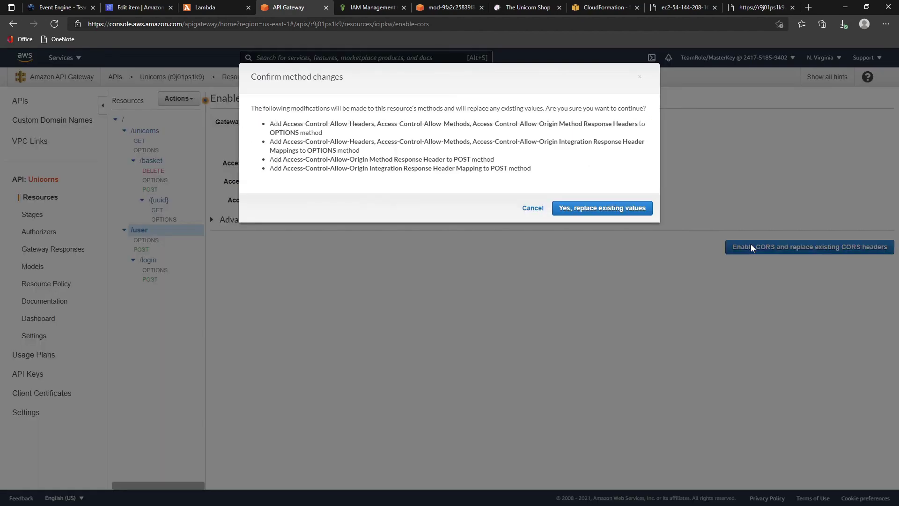
pyautogui.click(593, 212)
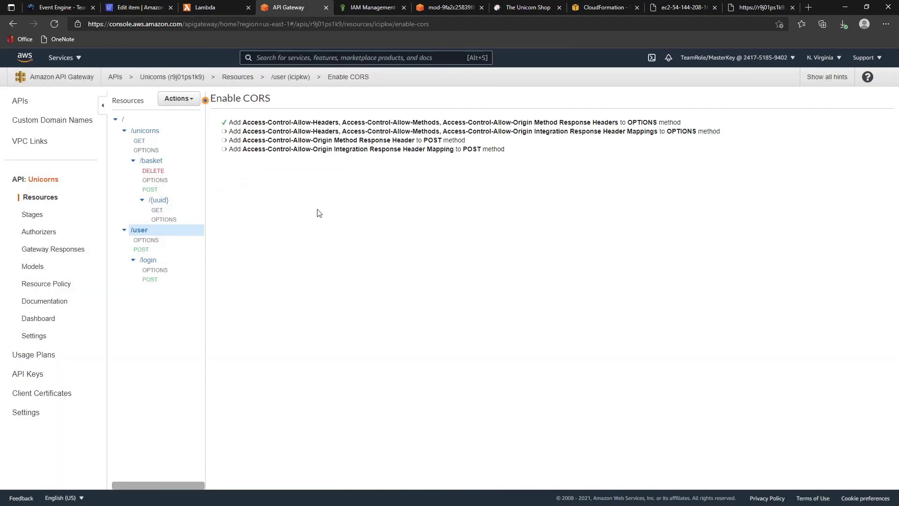
pyautogui.click(156, 201)
pyautogui.click(180, 99)
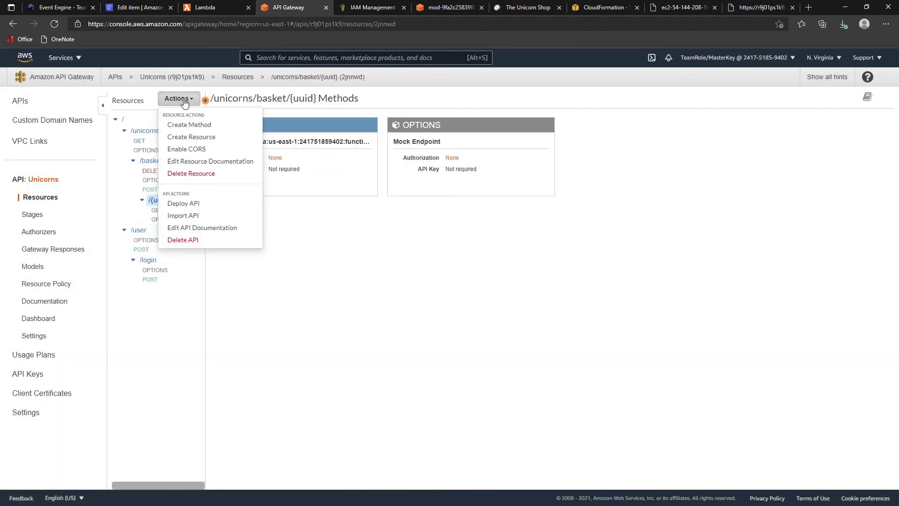
pyautogui.click(194, 149)
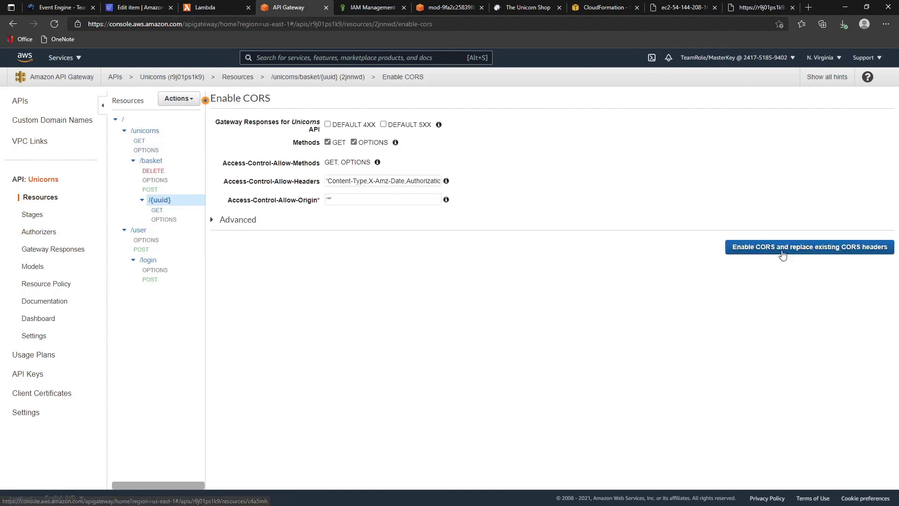
pyautogui.click(815, 249)
pyautogui.click(615, 202)
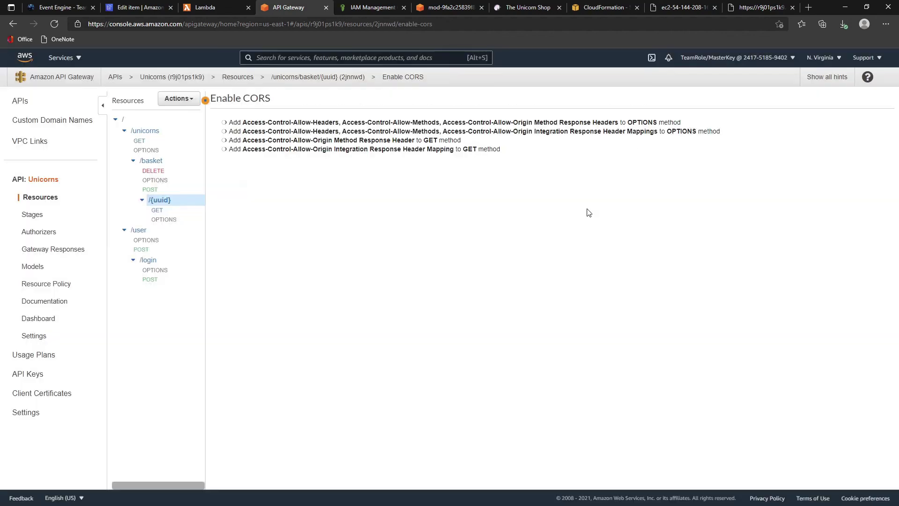
# - Enable CORS on /basket and /unicorns, replacing the existing CORS values
pyautogui.click(153, 161)
pyautogui.click(191, 98)
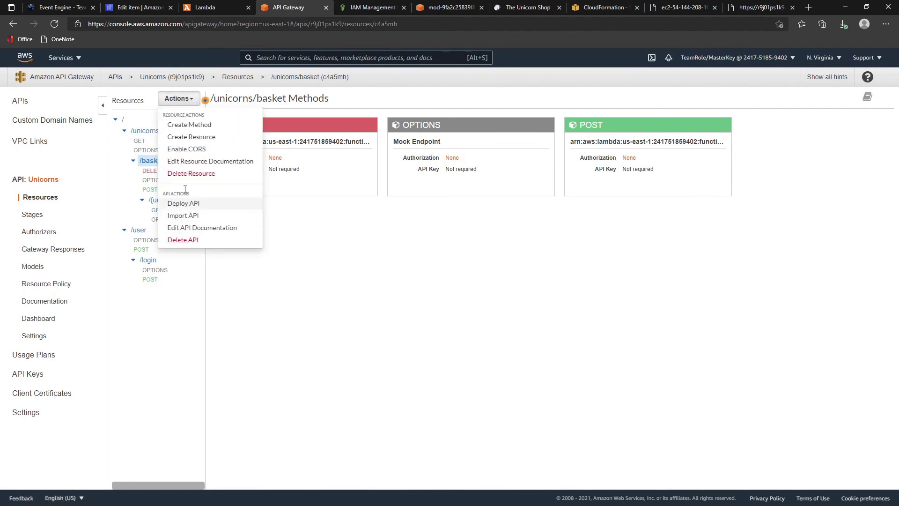
pyautogui.click(195, 149)
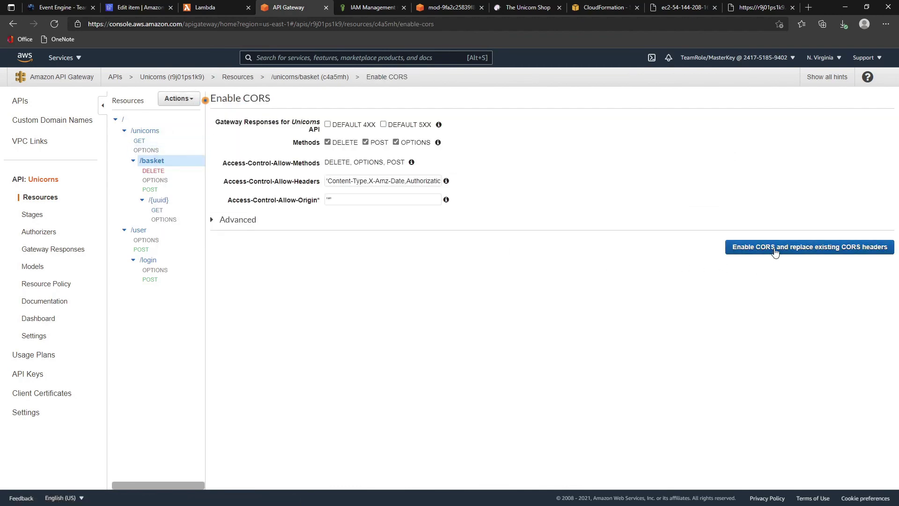
pyautogui.click(774, 248)
pyautogui.click(604, 226)
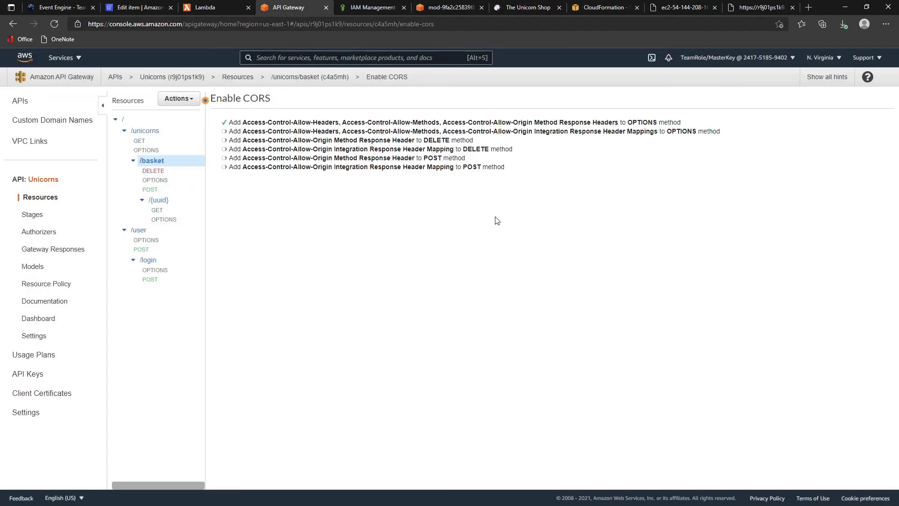
pyautogui.click(143, 132)
pyautogui.click(177, 99)
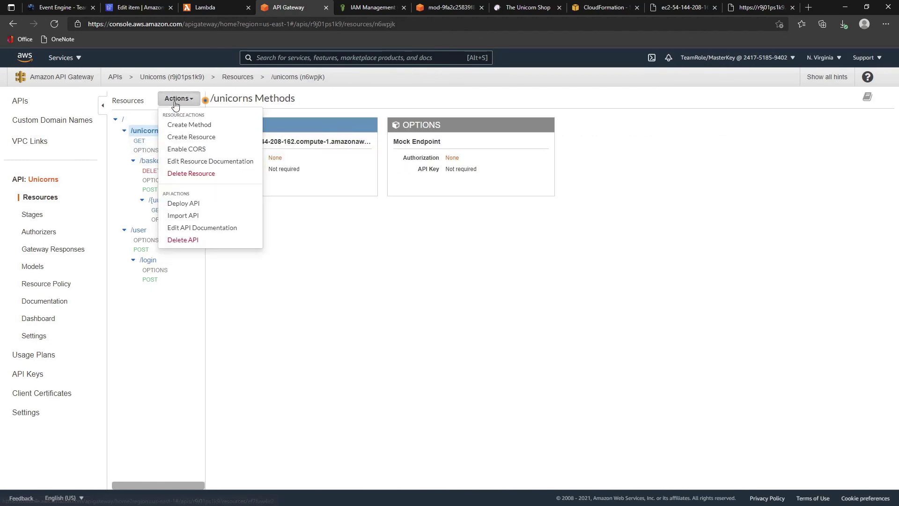
pyautogui.click(187, 150)
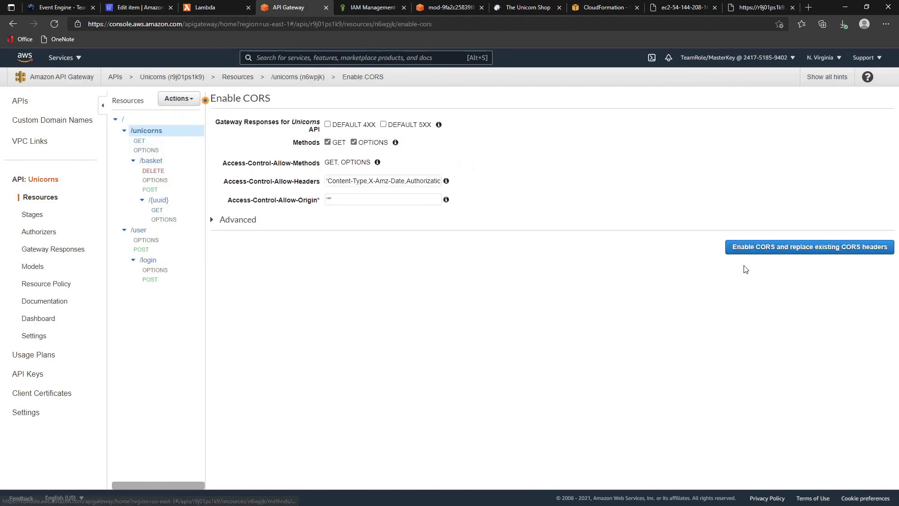
pyautogui.click(771, 246)
pyautogui.click(614, 207)
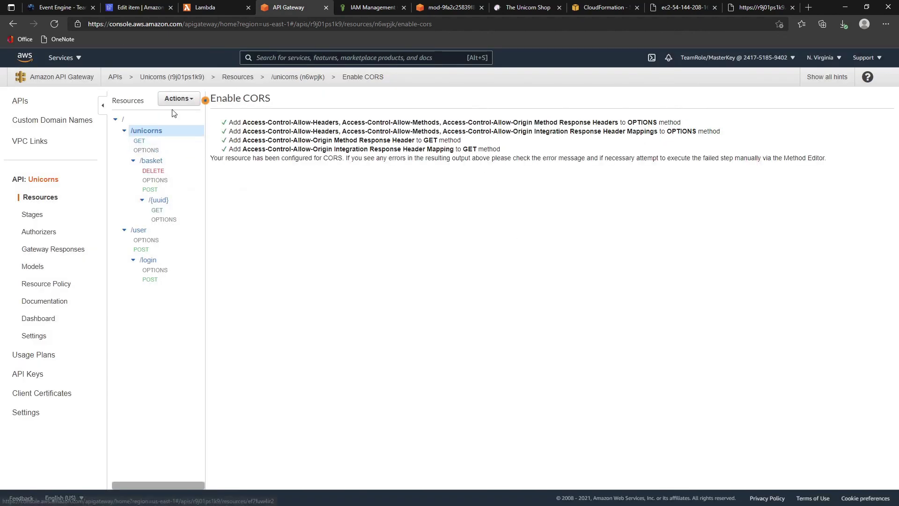
# - Deploy the Unicorns API from its root resource to the dev stage
pyautogui.click(177, 98)
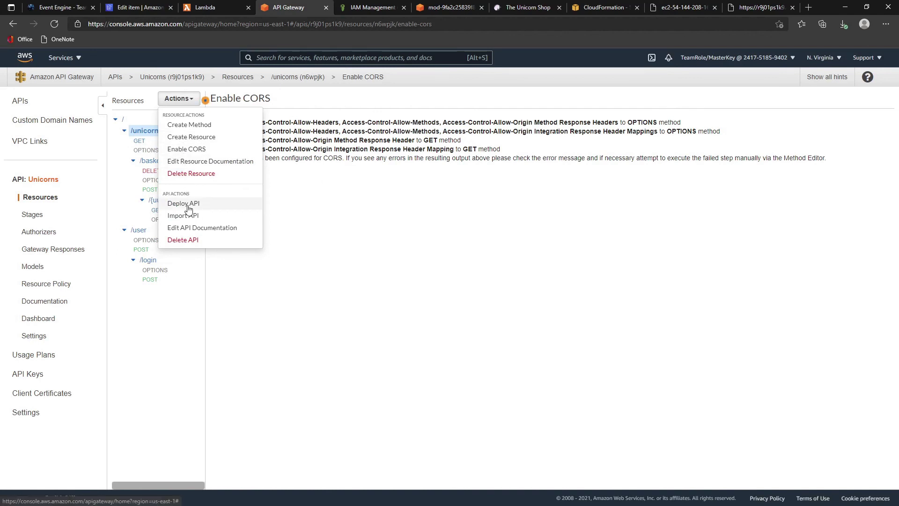
pyautogui.moveTo(187, 206); pyautogui.dragTo(427, 217)
pyautogui.click(122, 119)
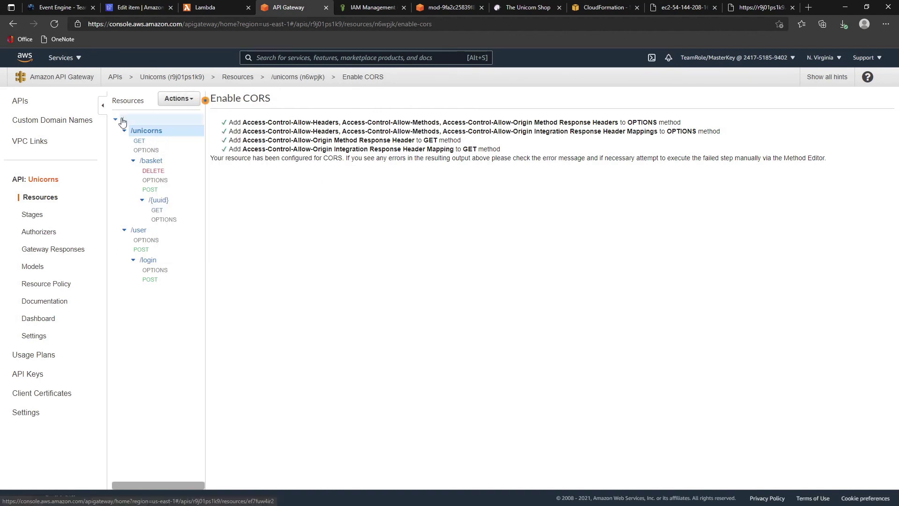
pyautogui.click(178, 98)
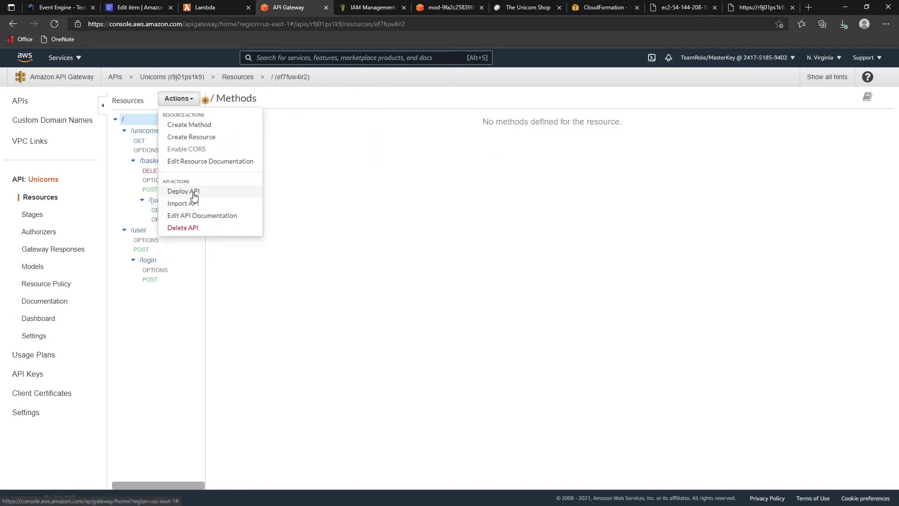
pyautogui.click(193, 191)
pyautogui.click(481, 140)
pyautogui.click(478, 162)
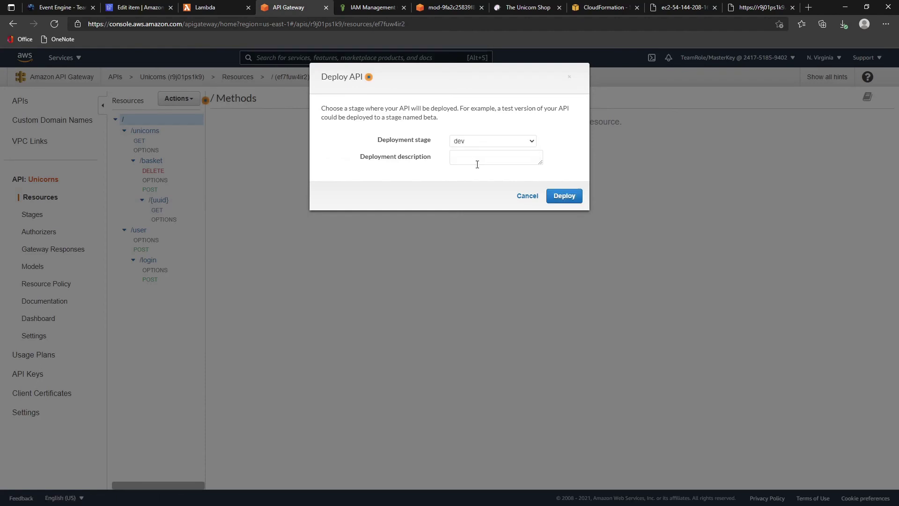
pyautogui.click(561, 196)
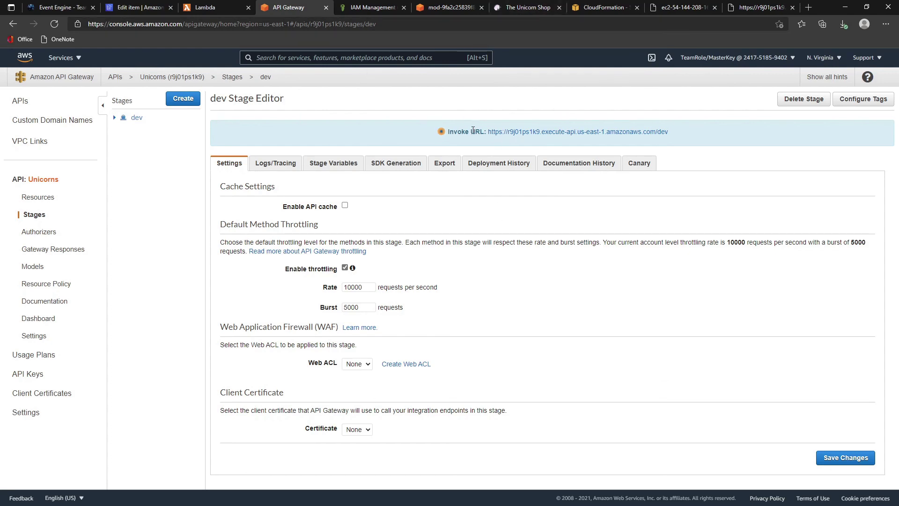
pyautogui.click(527, 7)
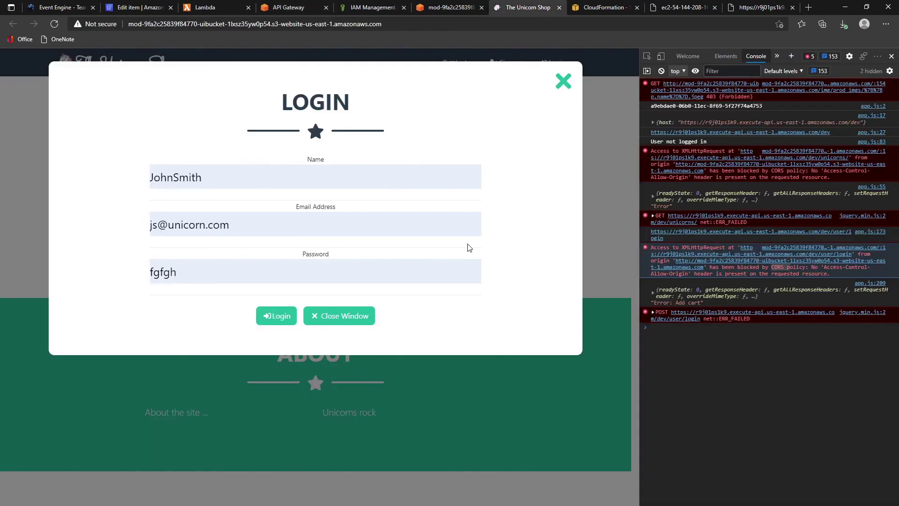
# - Reload the shop page, copy its web address, and switch to a separate Firefox window
pyautogui.press('Return')
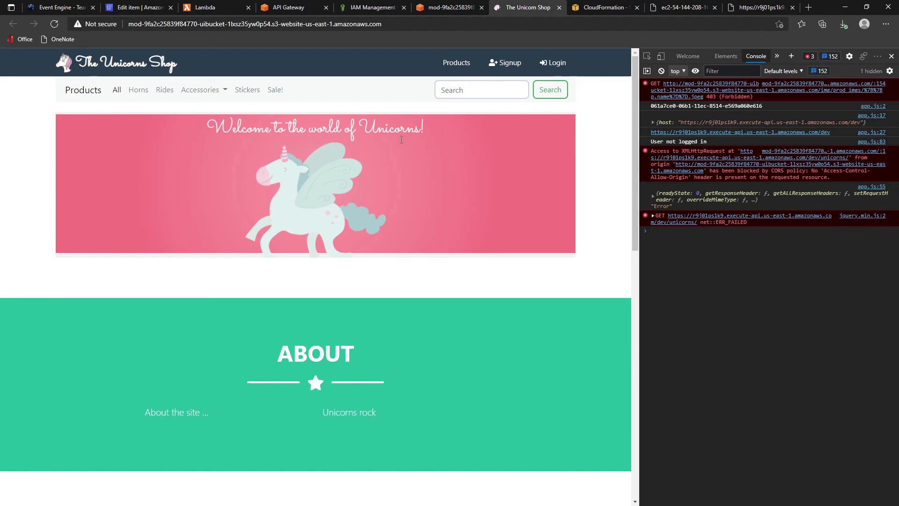
pyautogui.click(221, 24)
pyautogui.rightClick(221, 25)
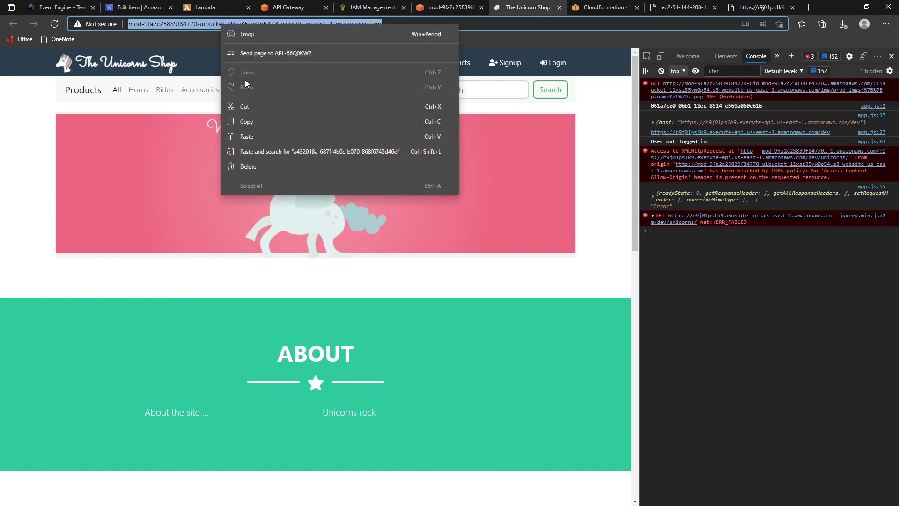
pyautogui.click(248, 122)
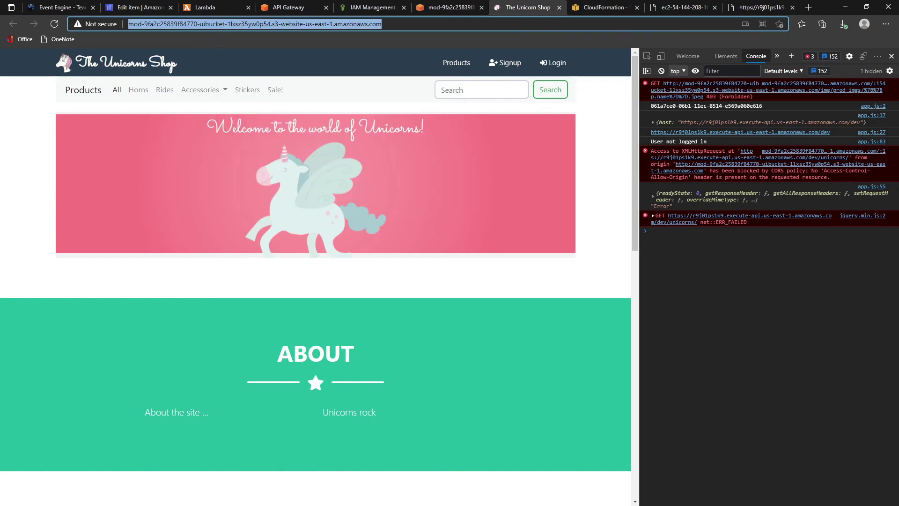
pyautogui.hotkey('alt', 'Tab')
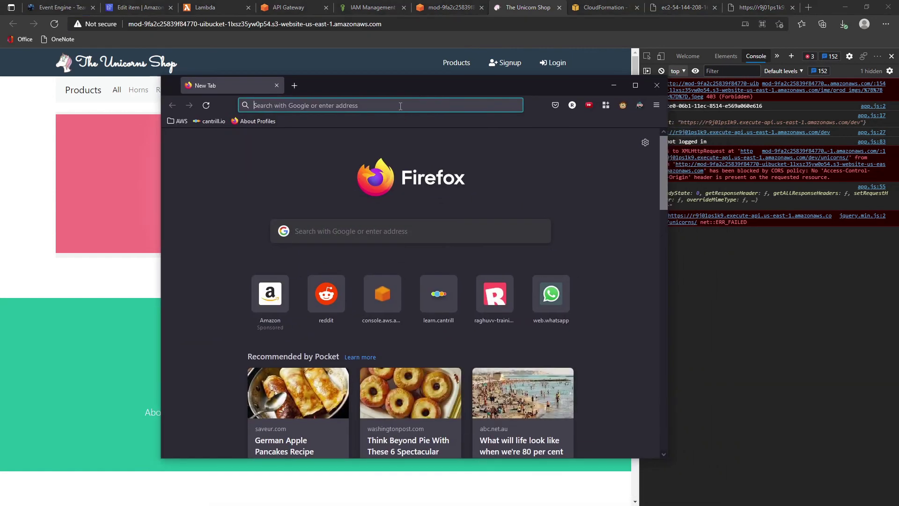
# - Load the copied shop address in Firefox and maximize the window
pyautogui.rightClick(403, 111)
pyautogui.click(423, 187)
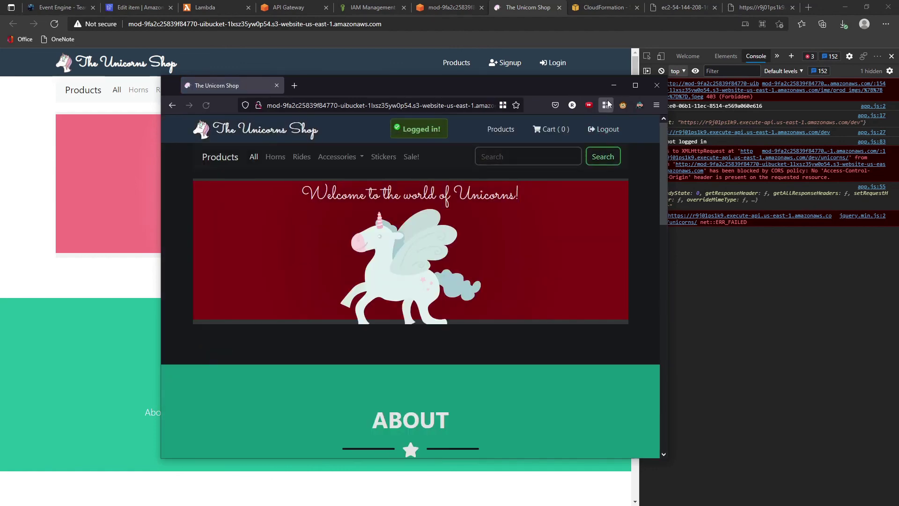
pyautogui.click(628, 88)
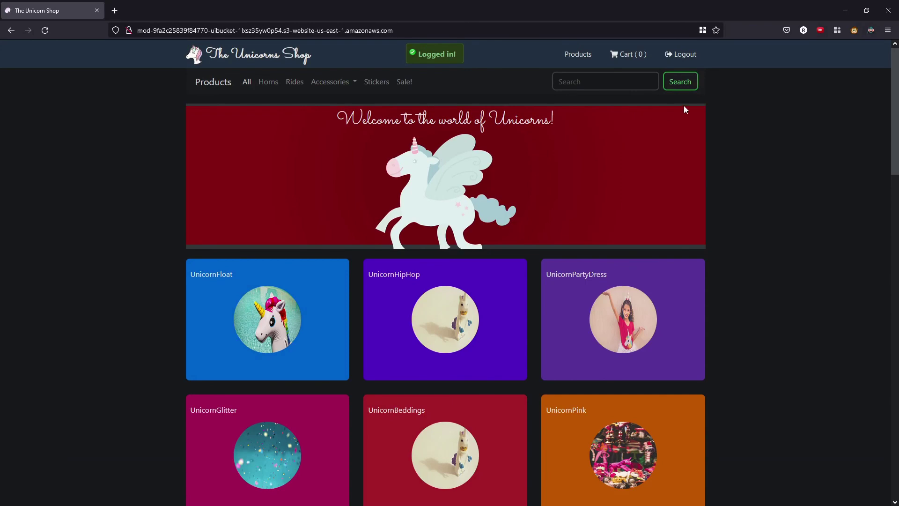
# - Check the console output in developer tools, then log out of the shop
pyautogui.press('F12')
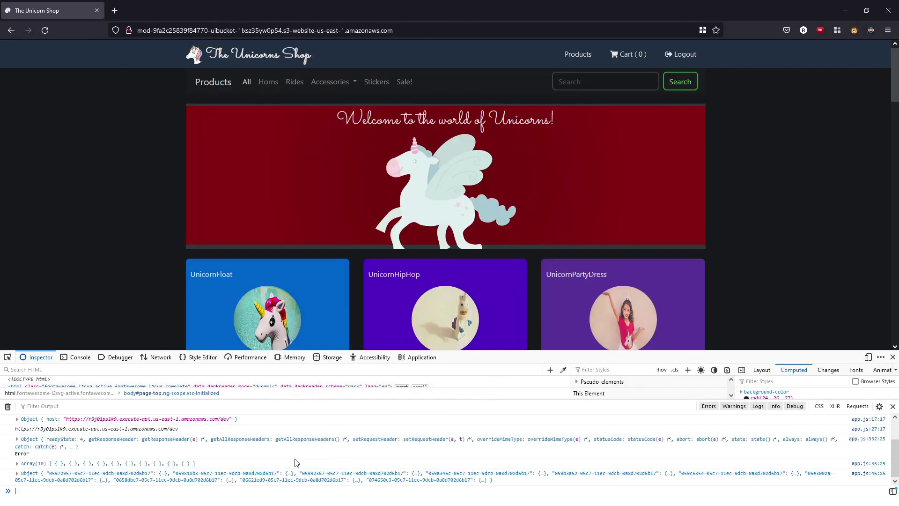
pyautogui.scroll(2, 296, 458)
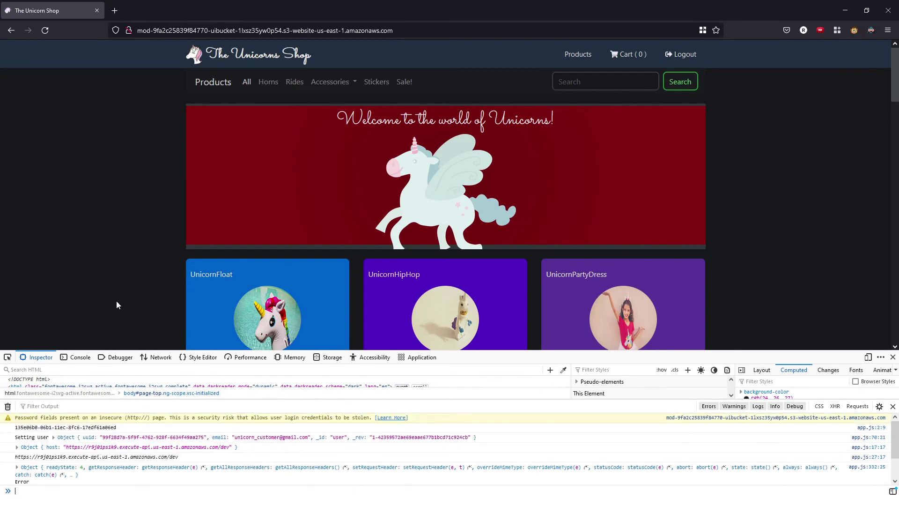
pyautogui.scroll(-1, 640, 185)
pyautogui.scroll(1, 641, 184)
pyautogui.scroll(-3, 716, 201)
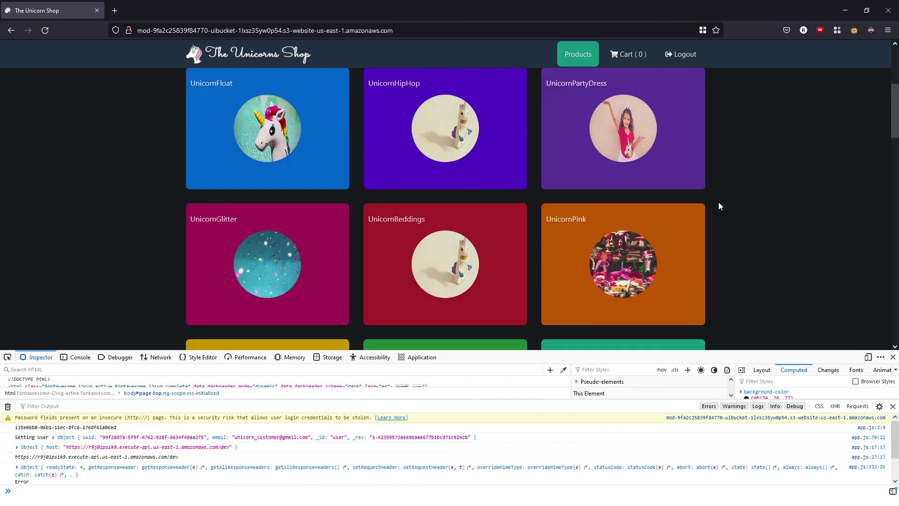
pyautogui.scroll(3, 719, 201)
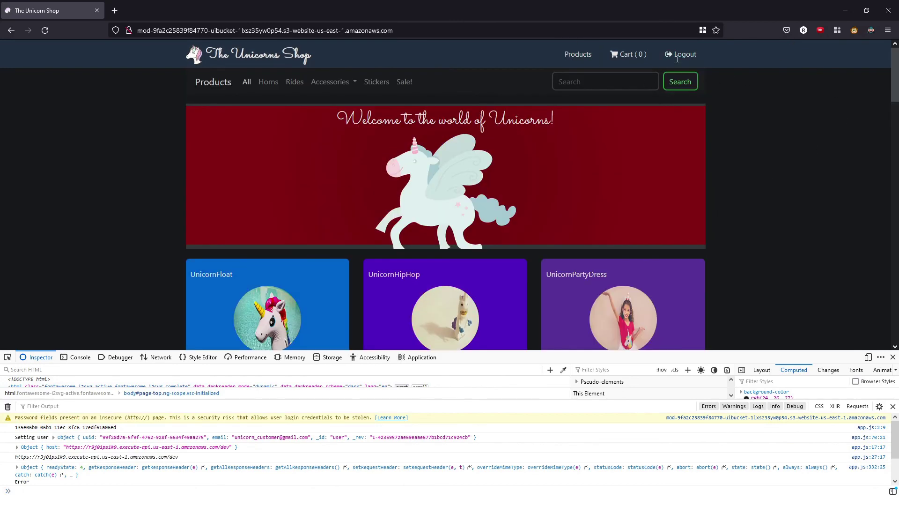
pyautogui.click(677, 56)
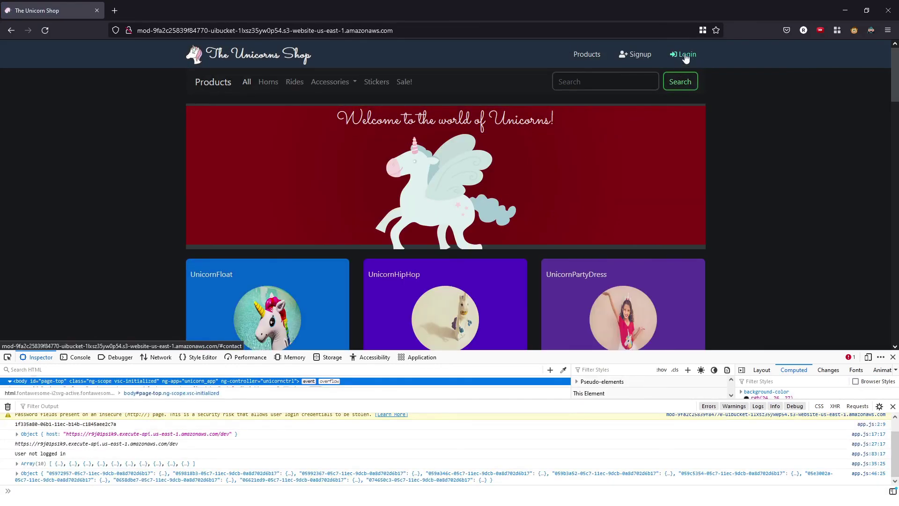
# - Log in to the shop with the user's name, email address and password
pyautogui.click(684, 55)
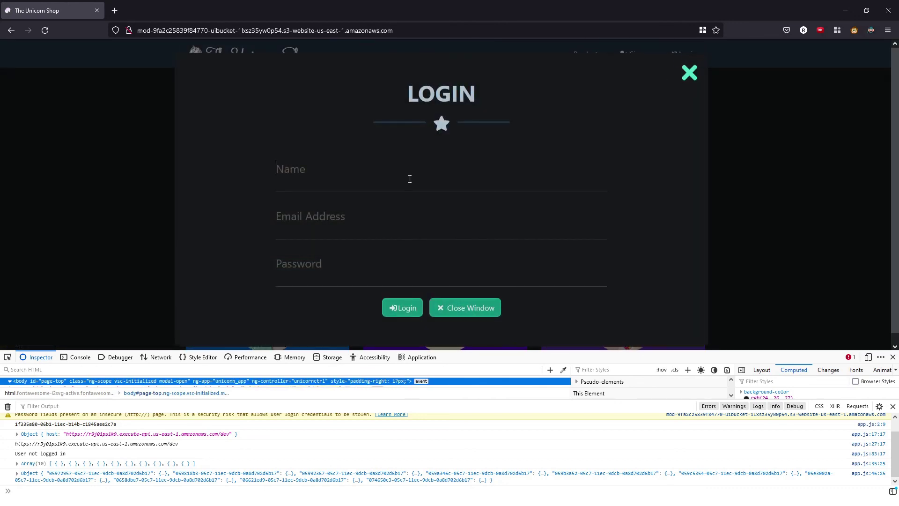
pyautogui.press('Tab')
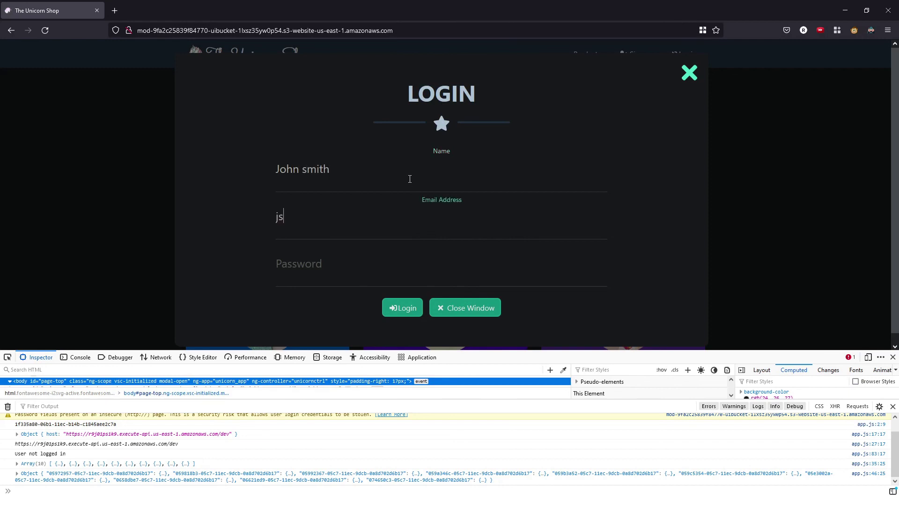
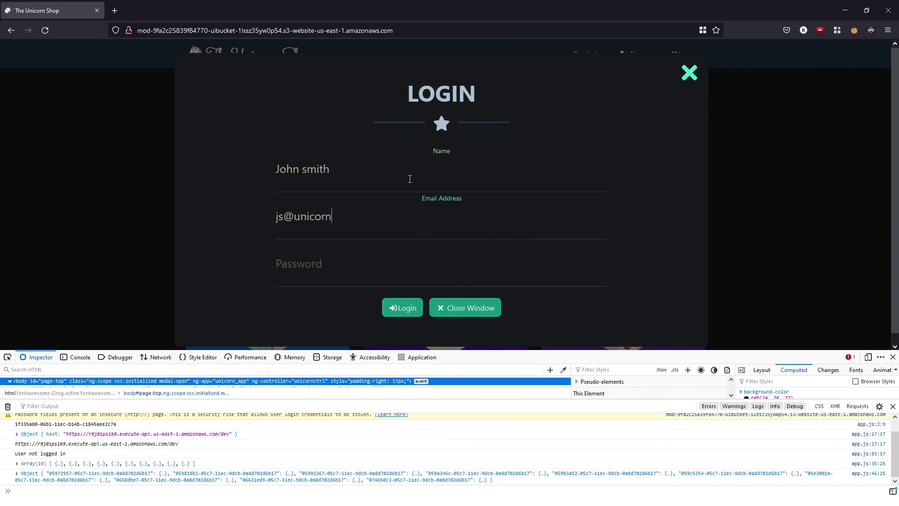
pyautogui.press('Tab')
pyautogui.click(408, 310)
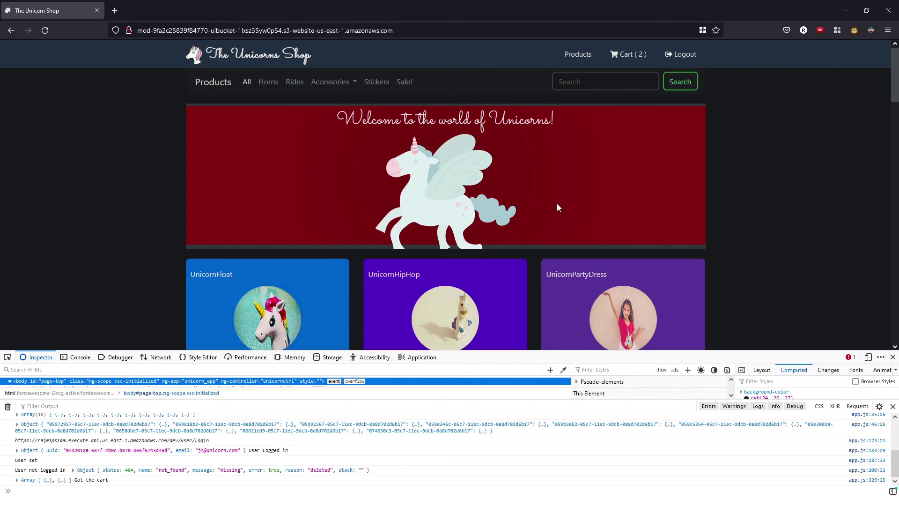
# - Check the cart holds UnicornFloat and UnicornFluffy, then minimize Firefox
pyautogui.click(630, 54)
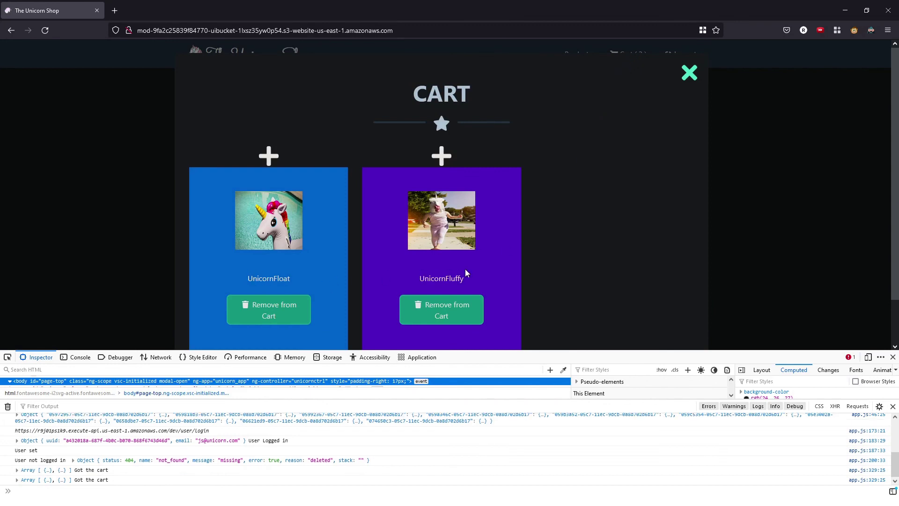
pyautogui.scroll(-2, 412, 258)
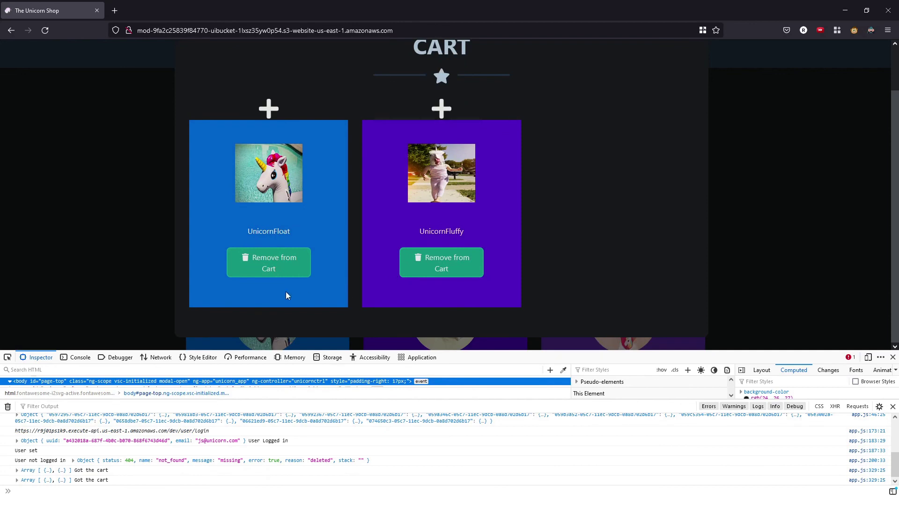
pyautogui.scroll(2, 508, 251)
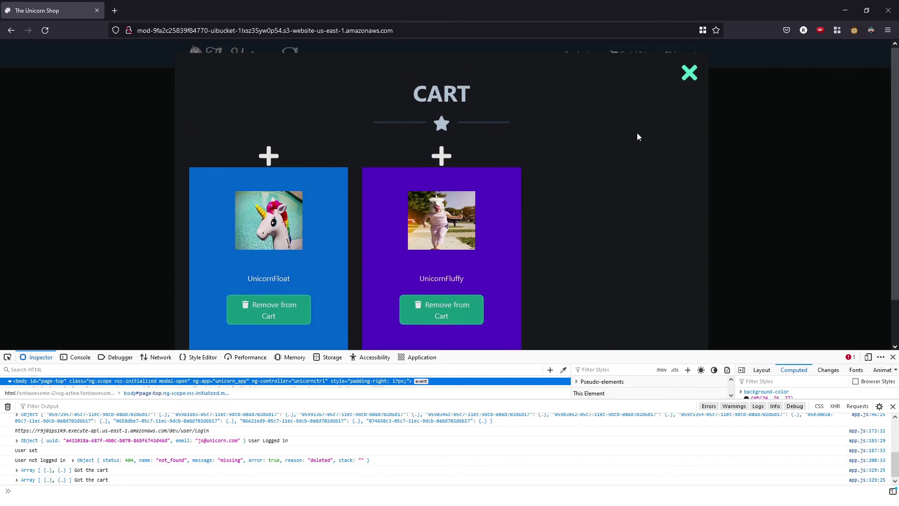
pyautogui.click(844, 11)
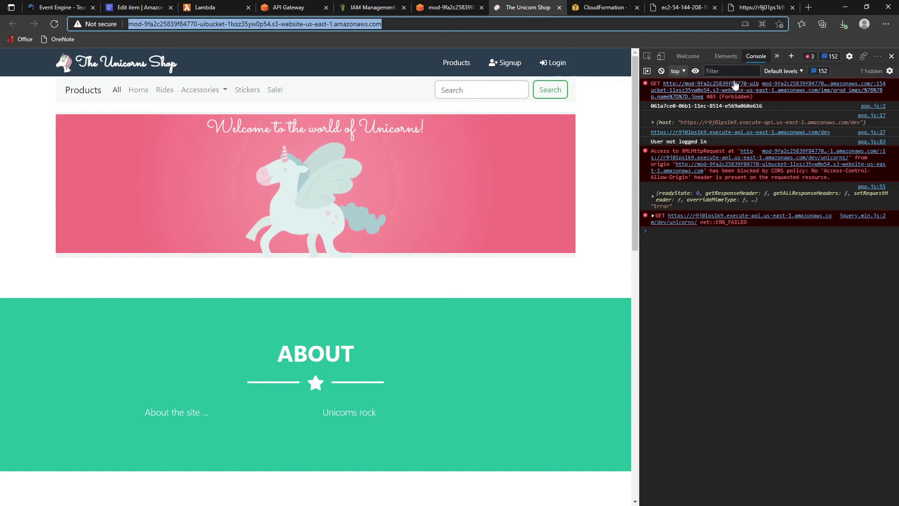
# - Open the Unicorns API in API Gateway and select /unicorns to view its GET and OPTIONS methods
pyautogui.click(211, 7)
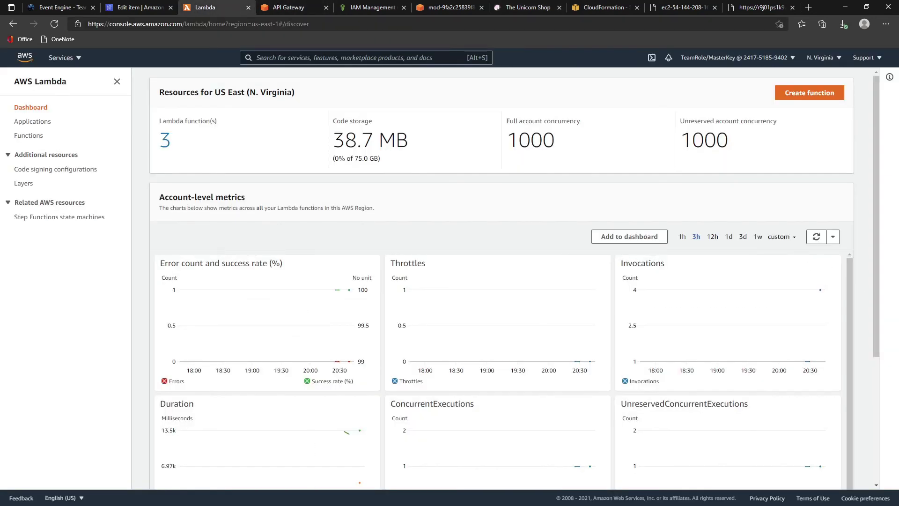
pyautogui.click(282, 9)
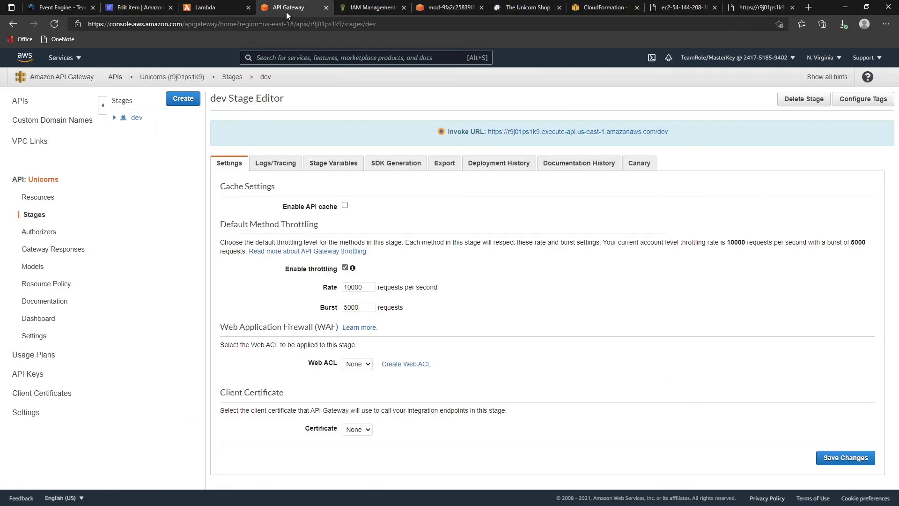
pyautogui.click(26, 107)
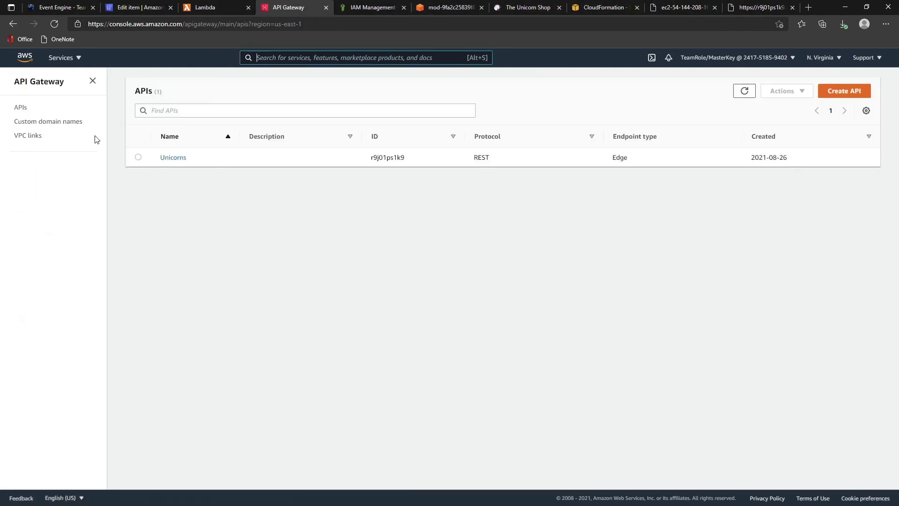
pyautogui.click(163, 159)
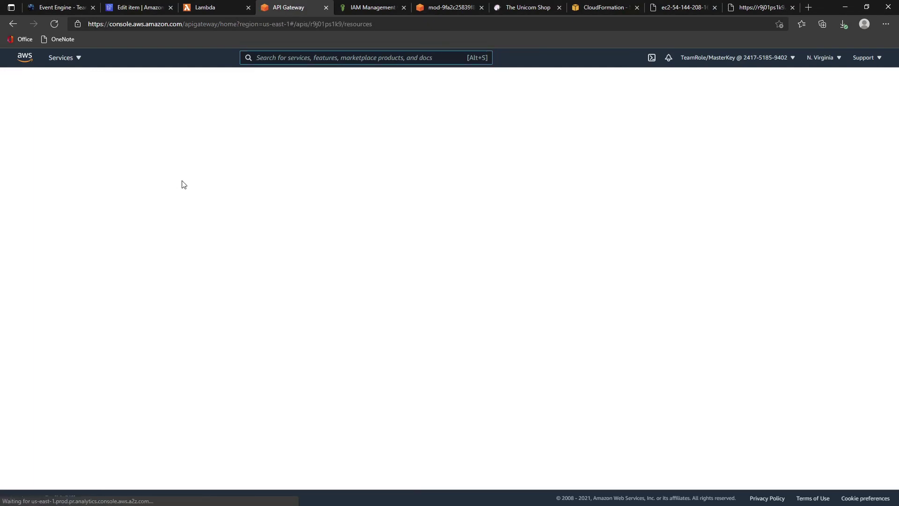
pyautogui.click(159, 129)
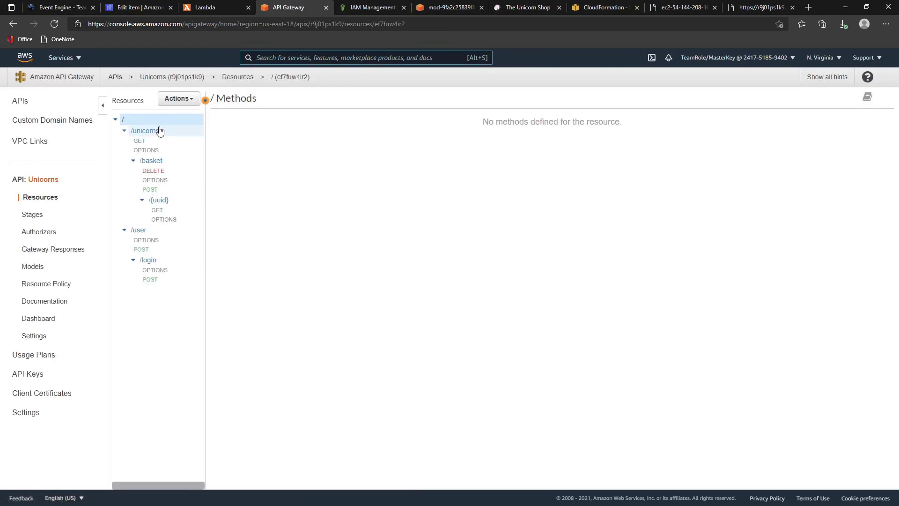
pyautogui.click(178, 101)
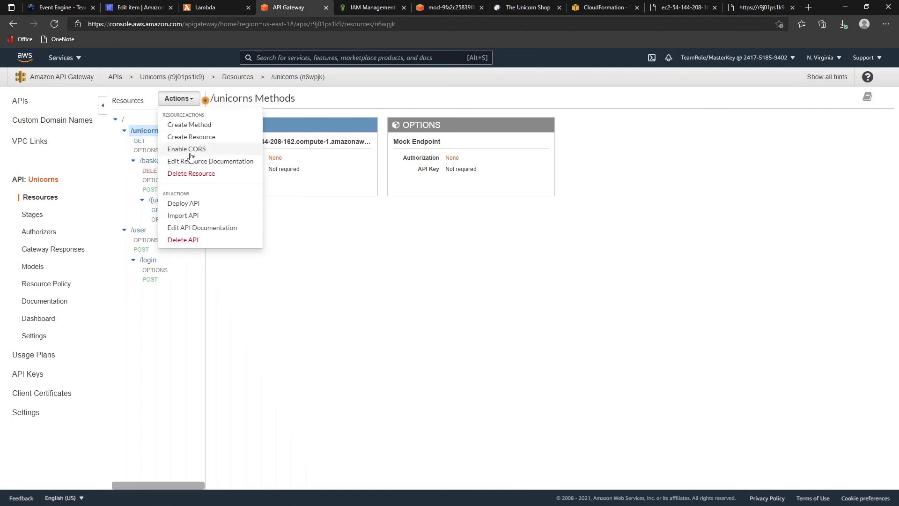
pyautogui.click(775, 318)
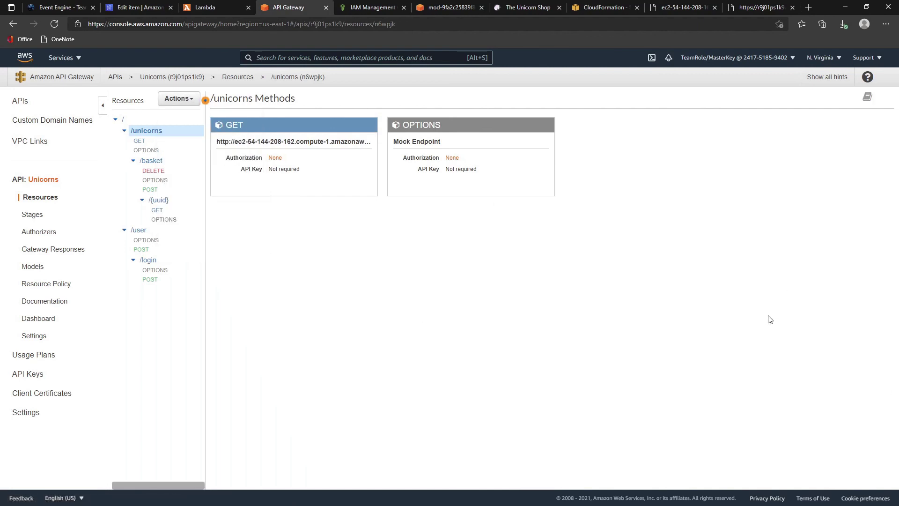